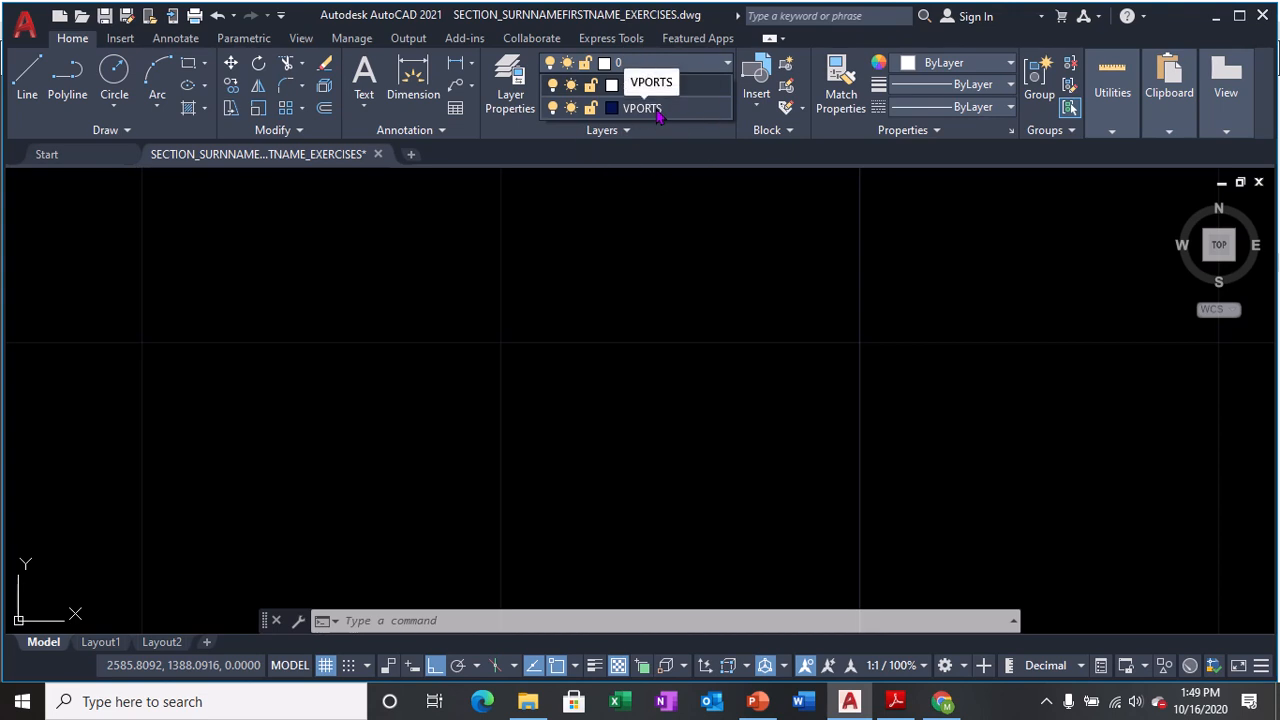
pyautogui.press('ctrl')
pyautogui.press('ctrl')
pyautogui.press('ctrl')
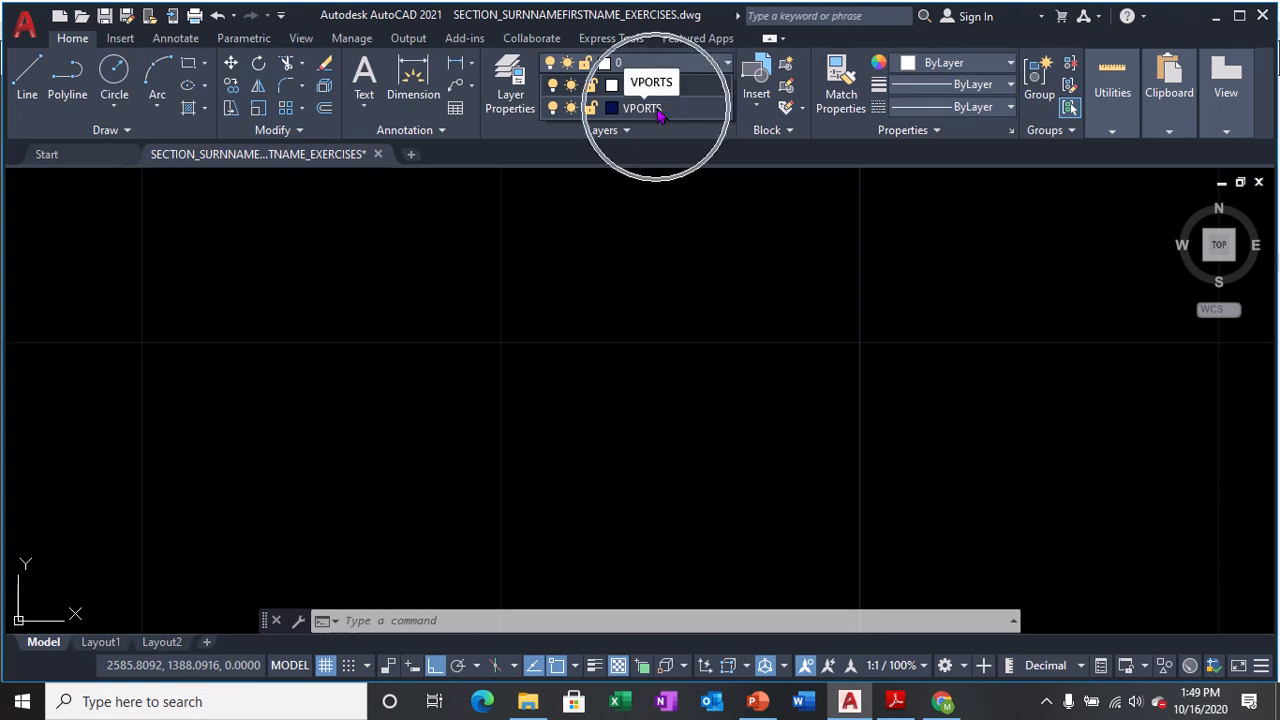
# - Close the expanded layer list and open the Layer Properties Manager
pyautogui.click(643, 296)
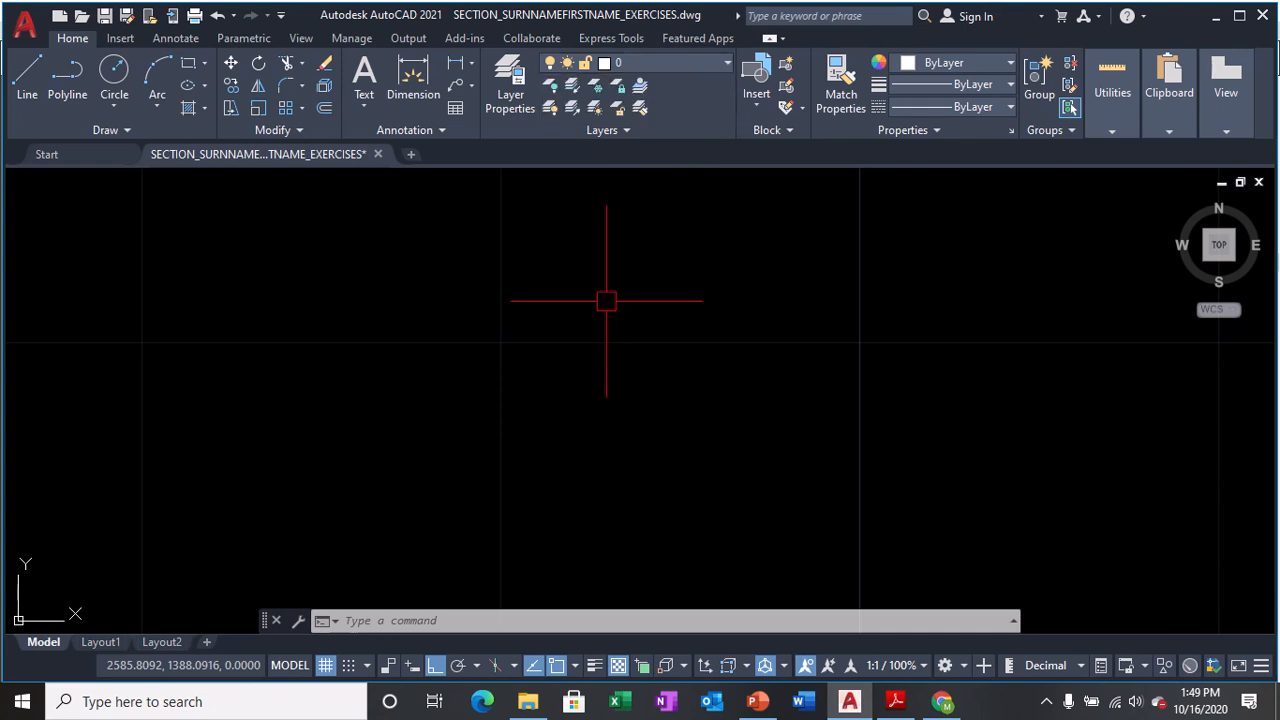
pyautogui.write('la')
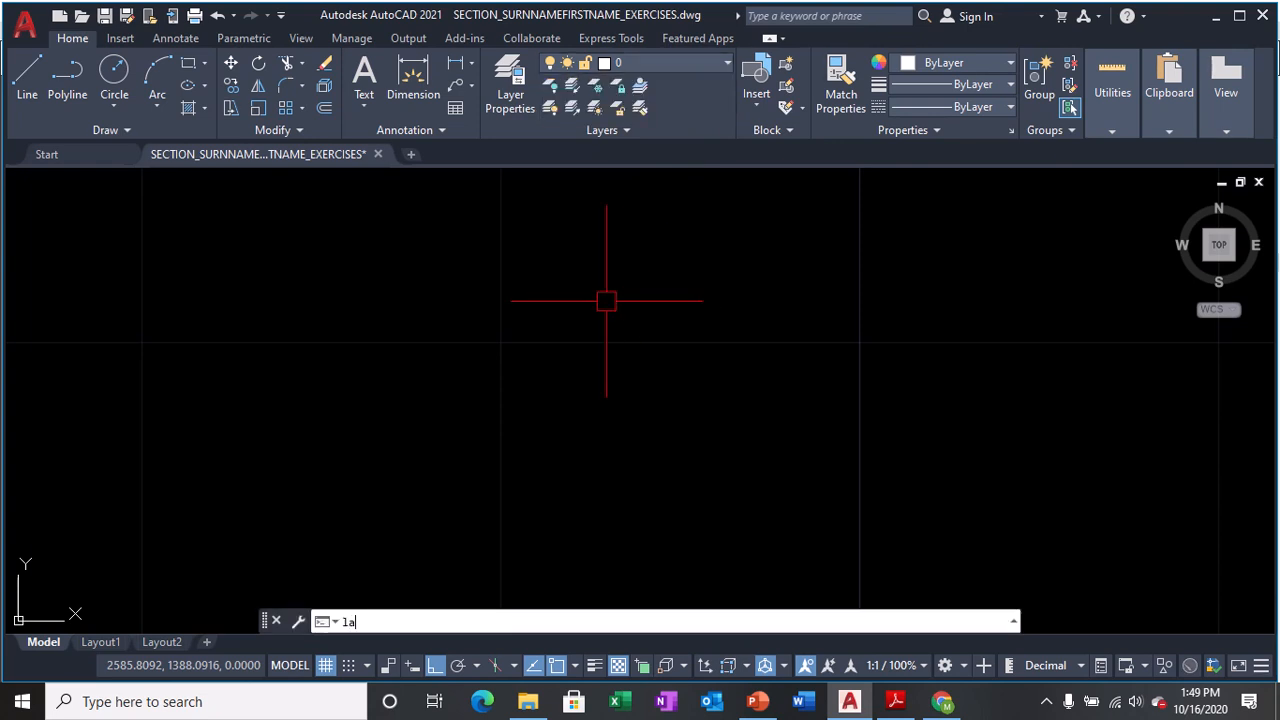
pyautogui.press('Return')
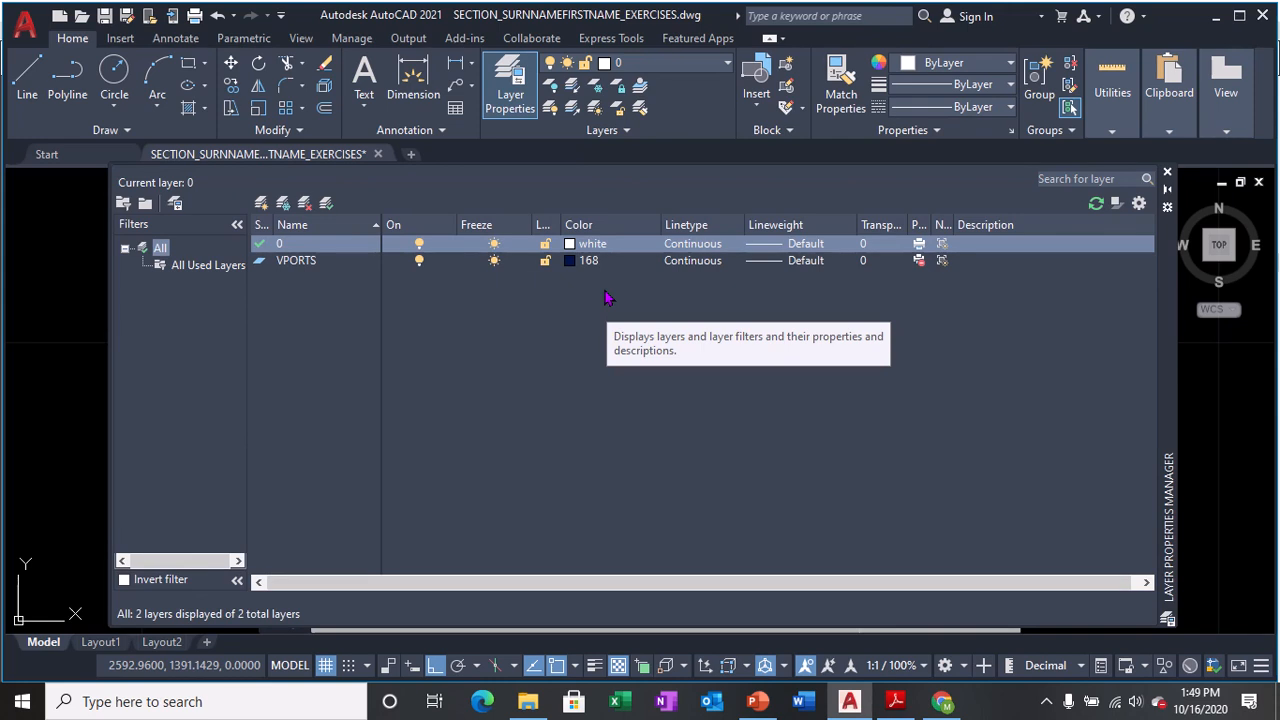
# - Create a new layer named PROPERTY LINE
pyautogui.moveTo(694, 8)
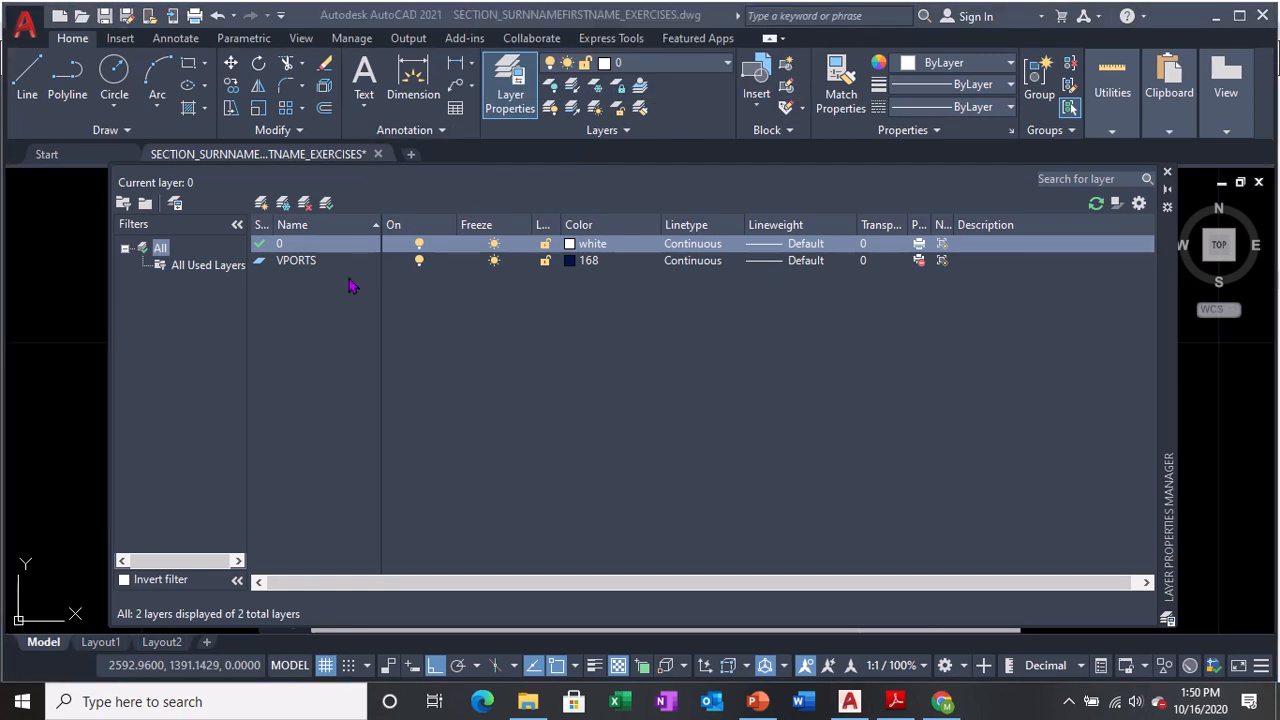
pyautogui.click(261, 204)
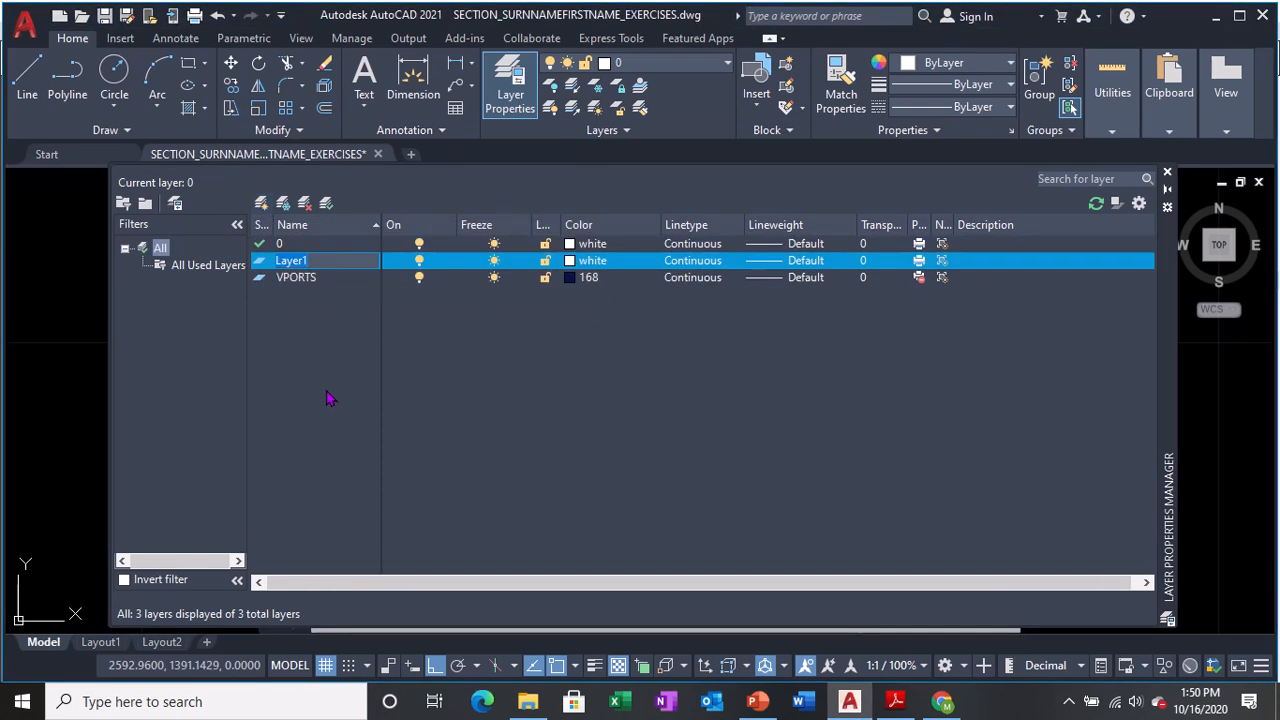
pyautogui.press('BackSpace')
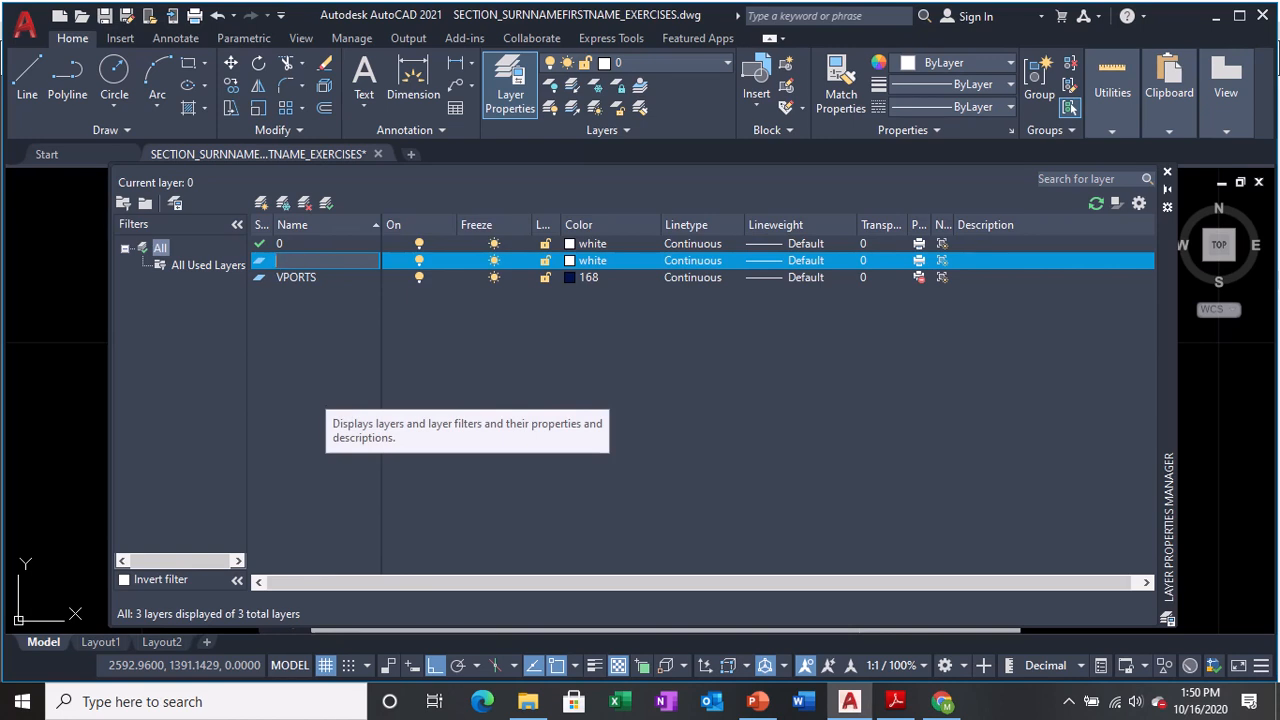
pyautogui.write('PROPERTY LINE')
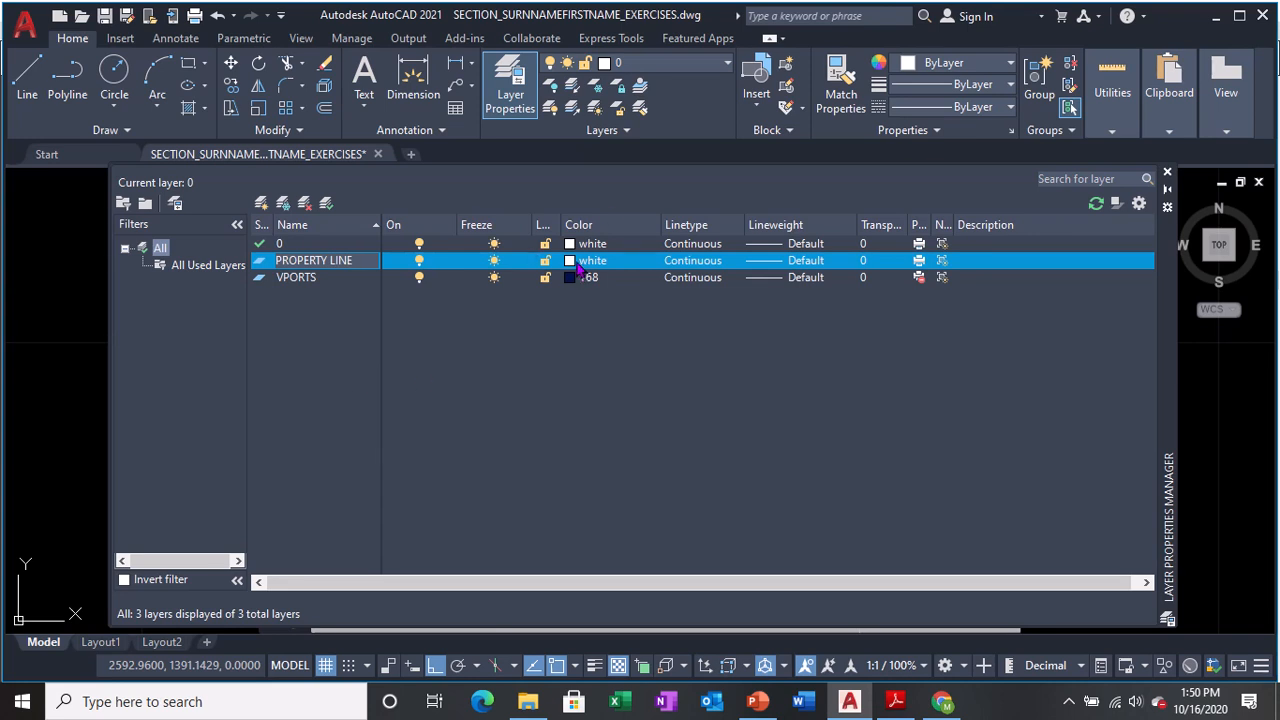
# - Set the PROPERTY LINE layer's color to index color 30
pyautogui.press('ctrl')
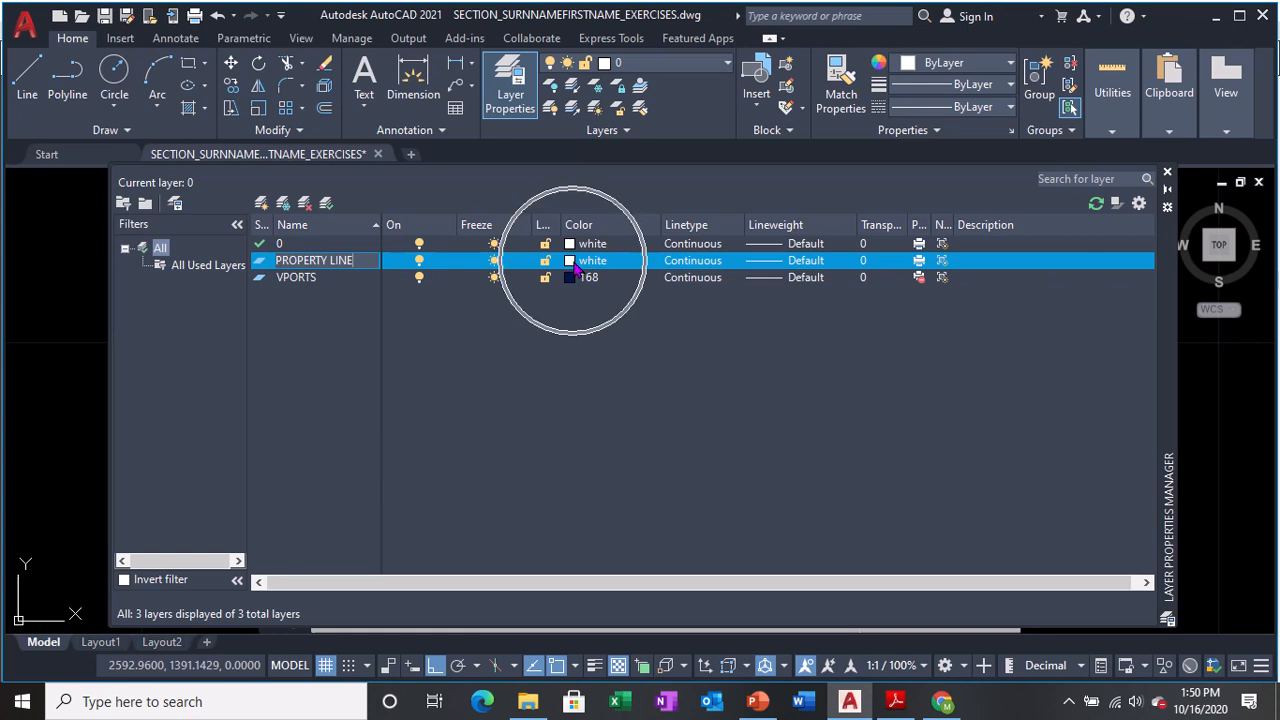
pyautogui.click(576, 268)
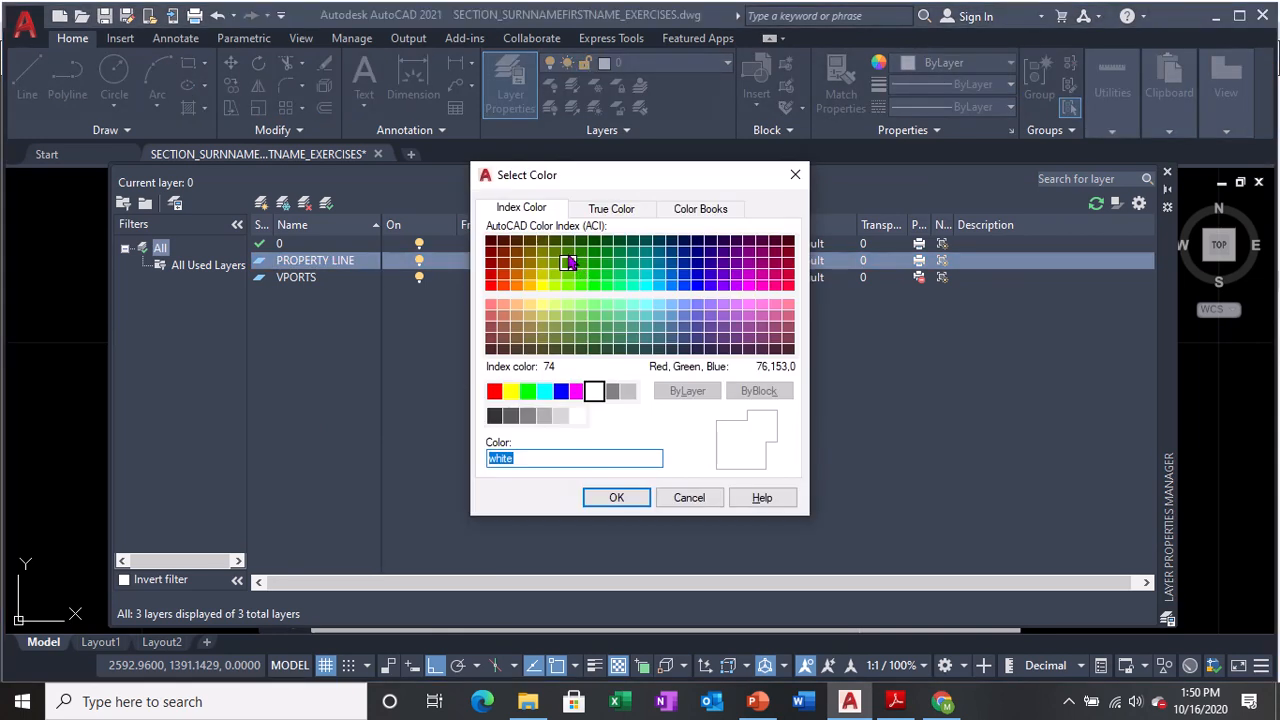
pyautogui.press('ctrl')
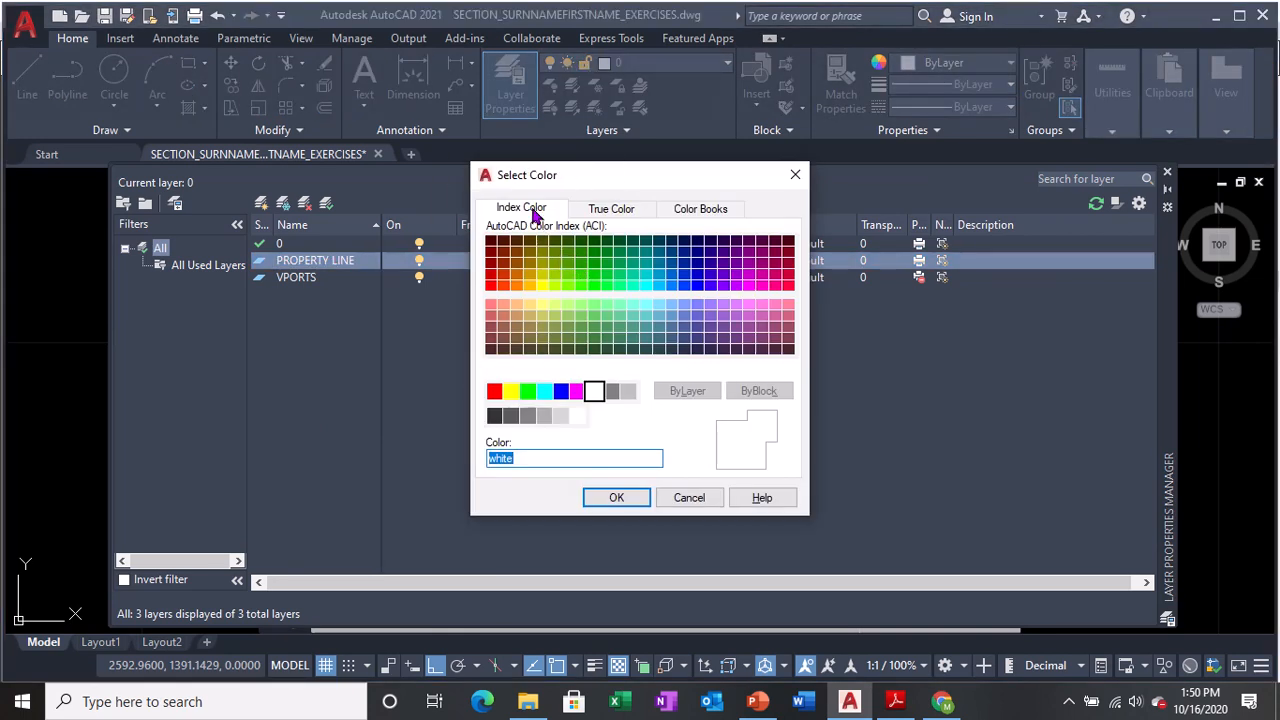
pyautogui.press('ctrl')
pyautogui.press('ctrl')
pyautogui.write('30')
pyautogui.click(509, 457)
pyautogui.click(610, 500)
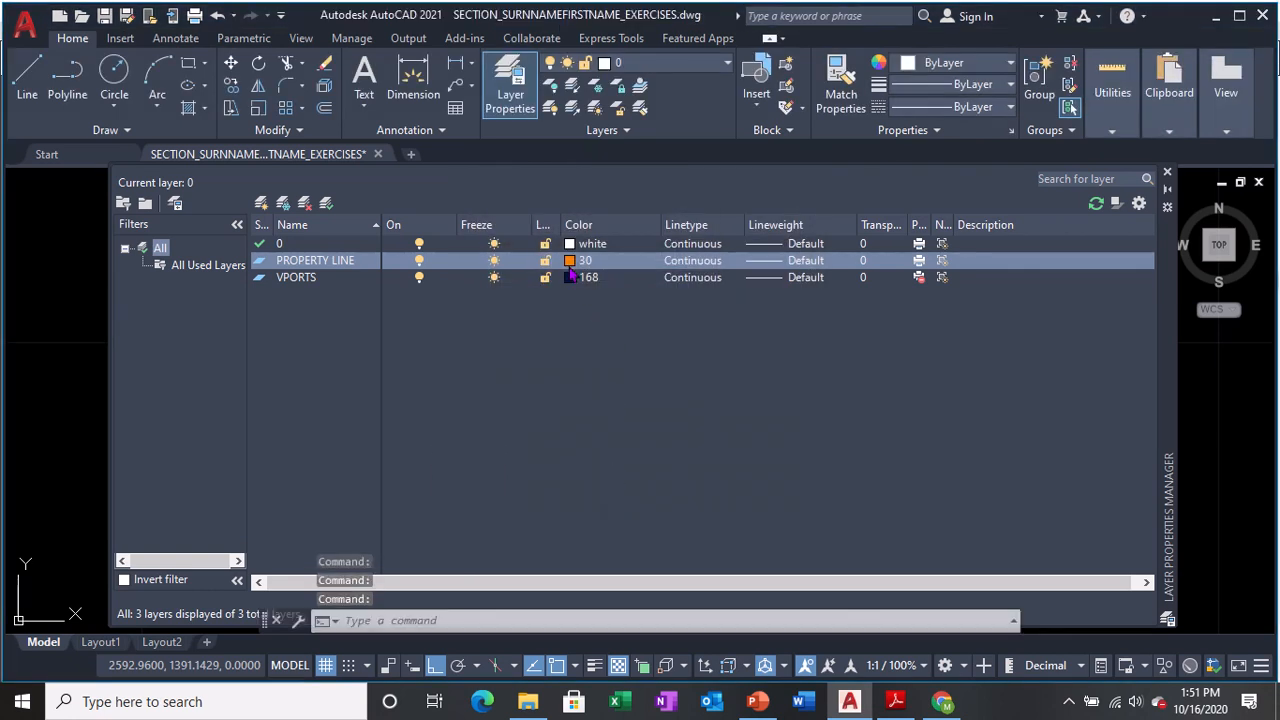
pyautogui.press('ctrl')
pyautogui.press('ctrl')
pyautogui.press('ctrl')
pyautogui.press('ctrl')
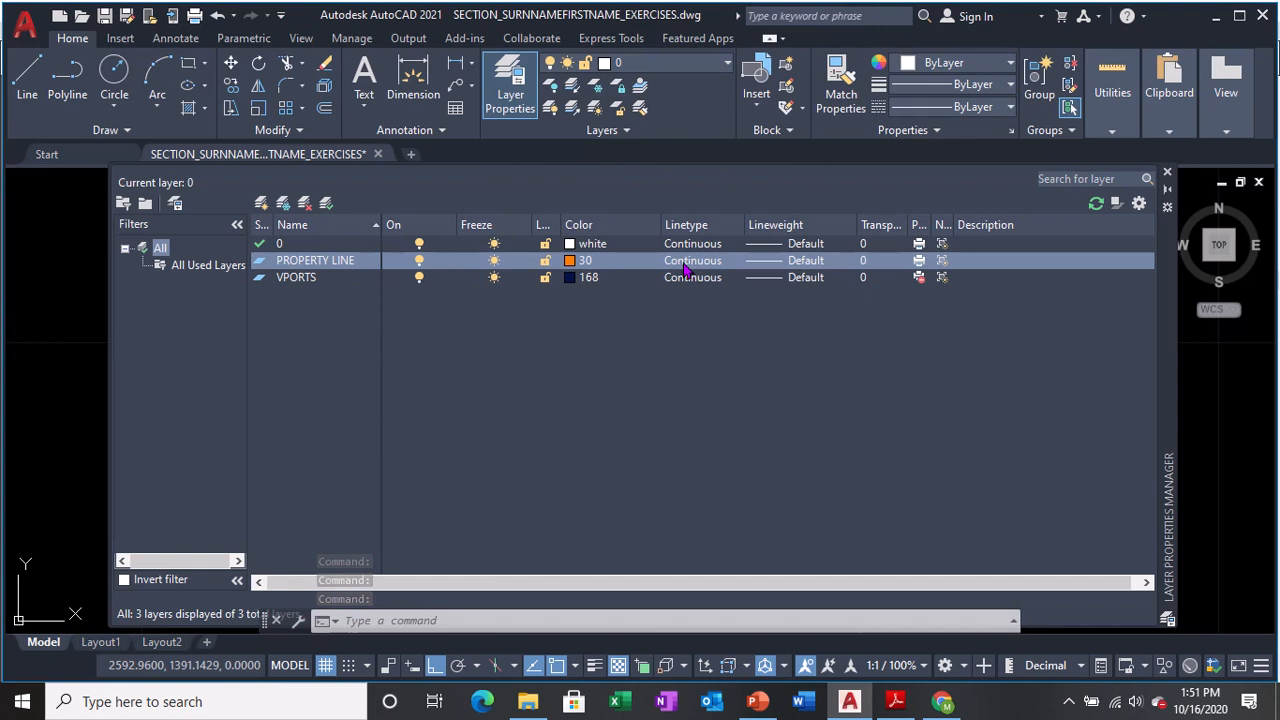
pyautogui.press('ctrl')
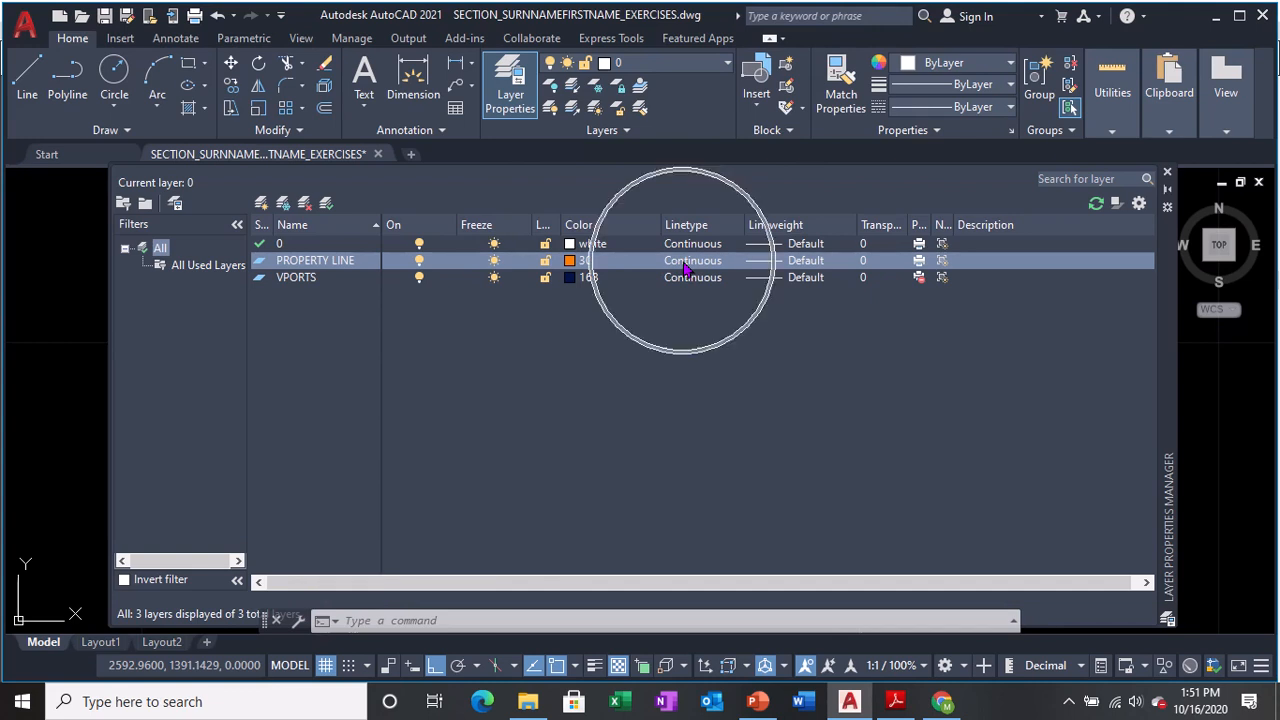
# - Load the PHANTOM linetype from acadiso.lin while choosing a linetype for the PROPERTY LINE layer
pyautogui.click(686, 262)
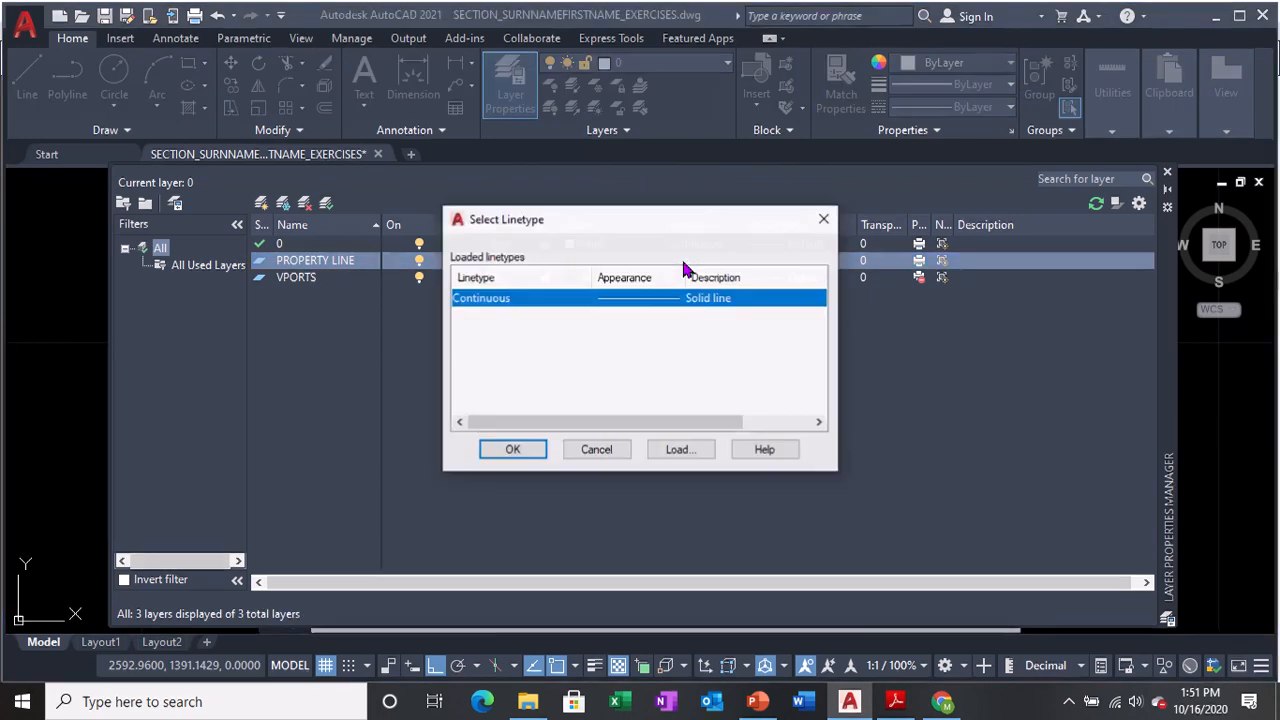
pyautogui.press('ctrl')
pyautogui.click(685, 455)
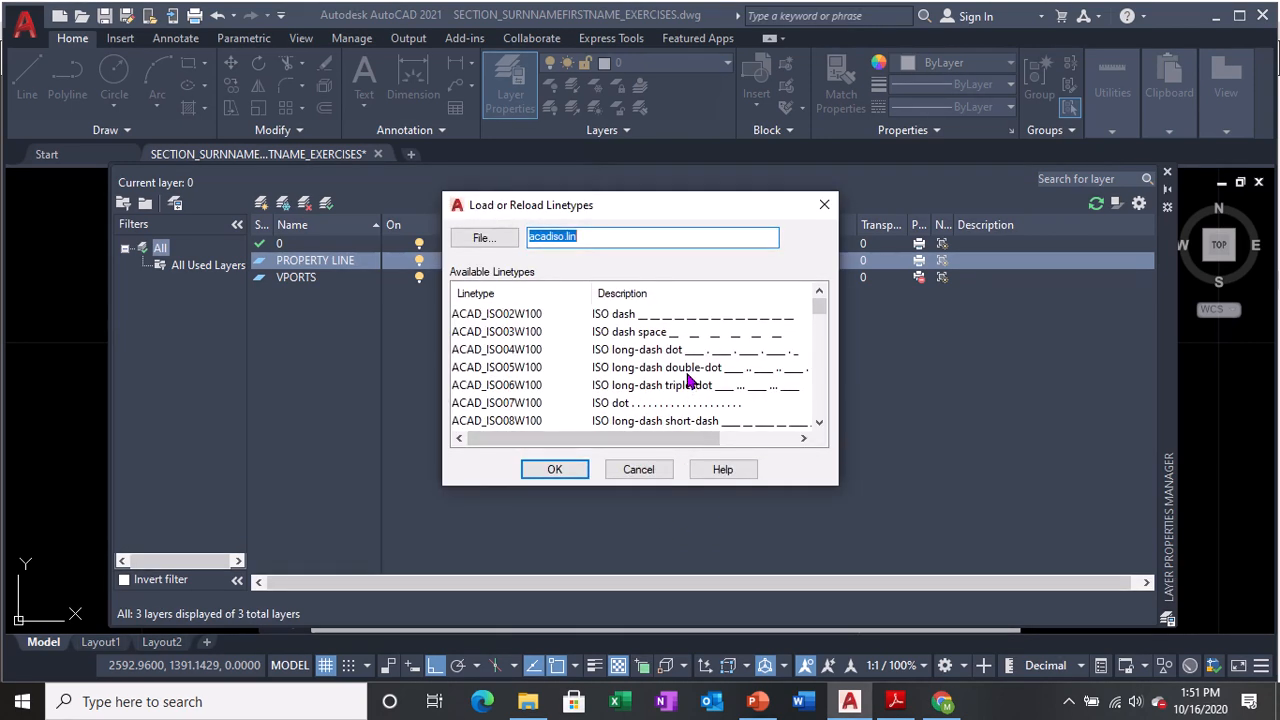
pyautogui.scroll(-2, 688, 375)
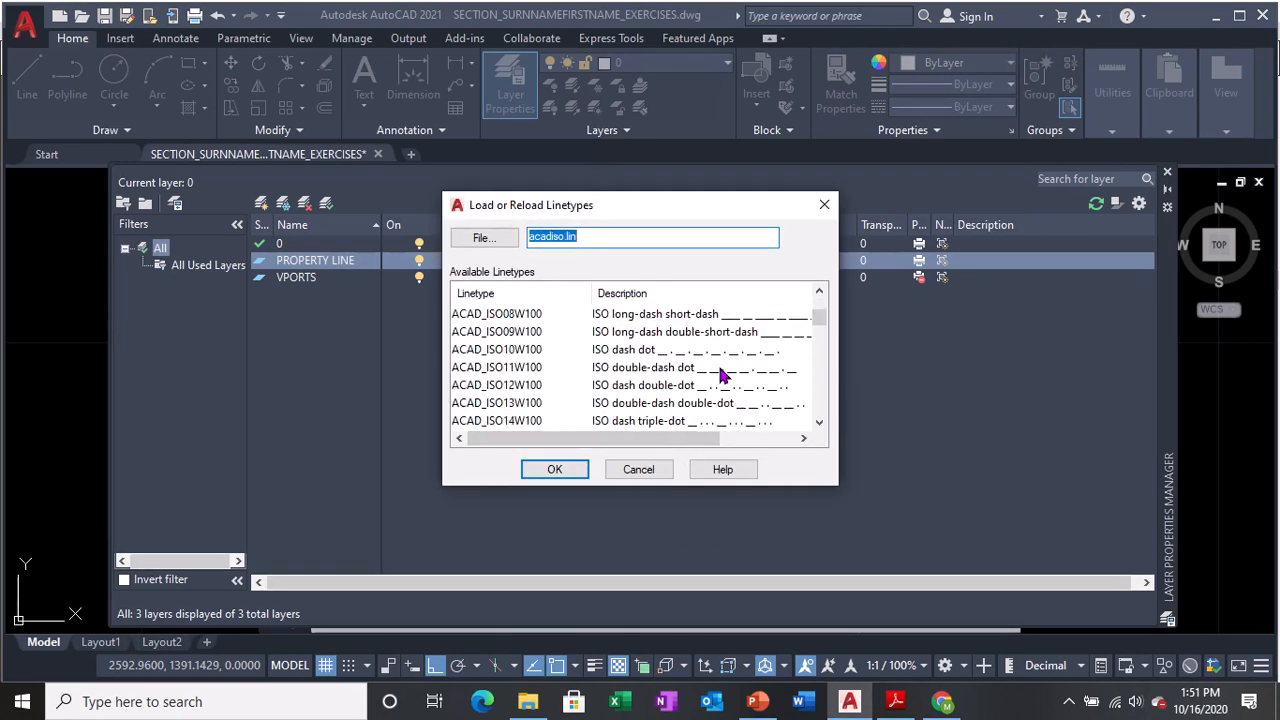
pyautogui.scroll(-3, 720, 376)
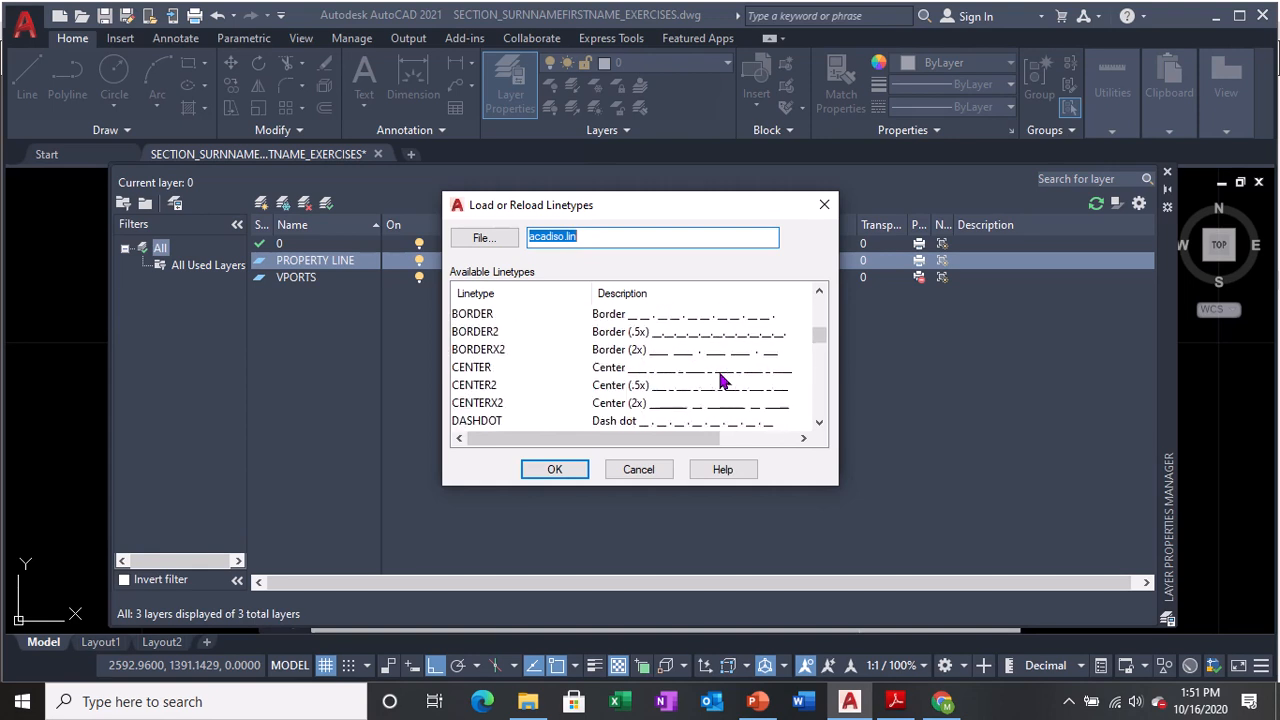
pyautogui.scroll(-12, 720, 380)
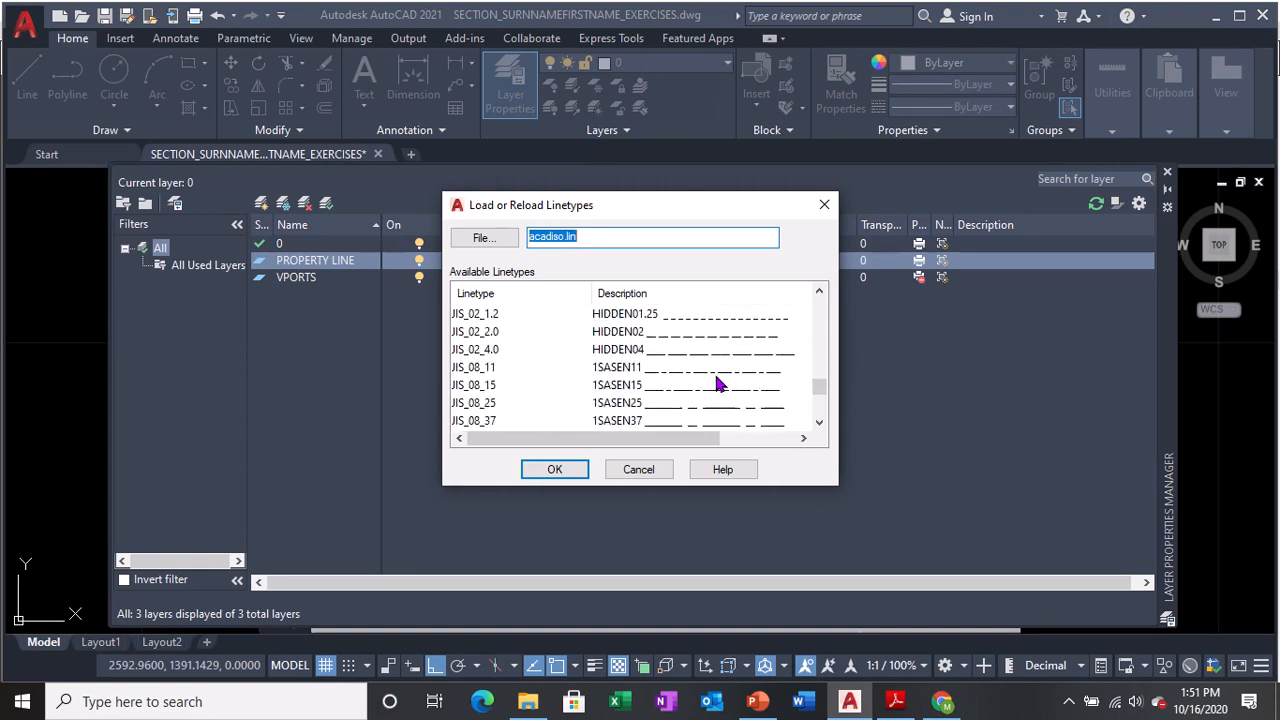
pyautogui.click(460, 372)
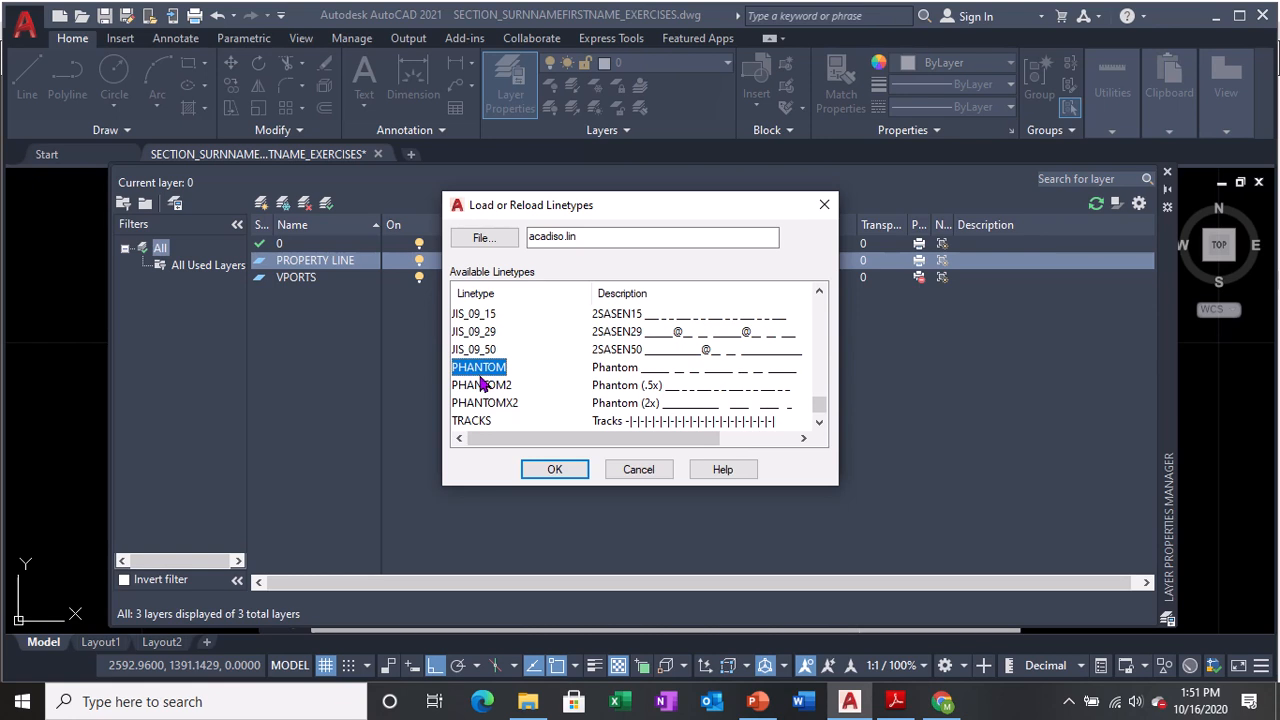
pyautogui.click(493, 369)
pyautogui.click(540, 469)
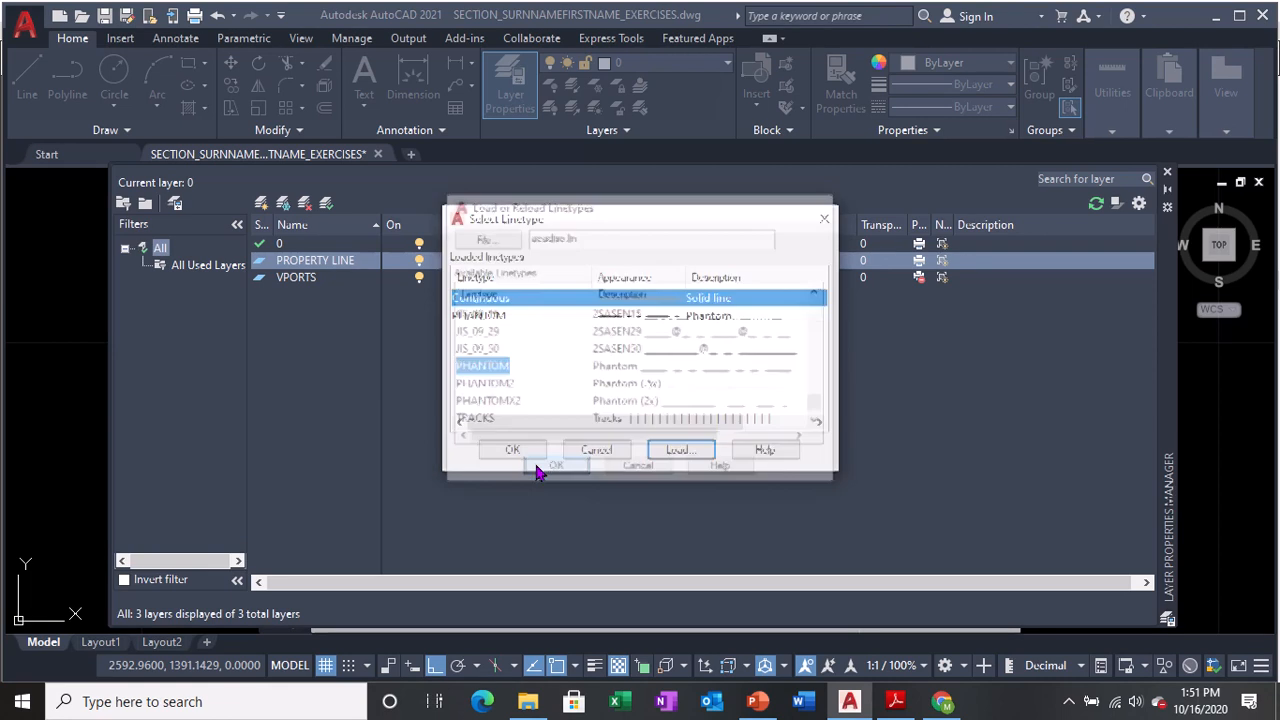
# - Assign the loaded PHANTOM linetype to the PROPERTY LINE layer
pyautogui.click(494, 318)
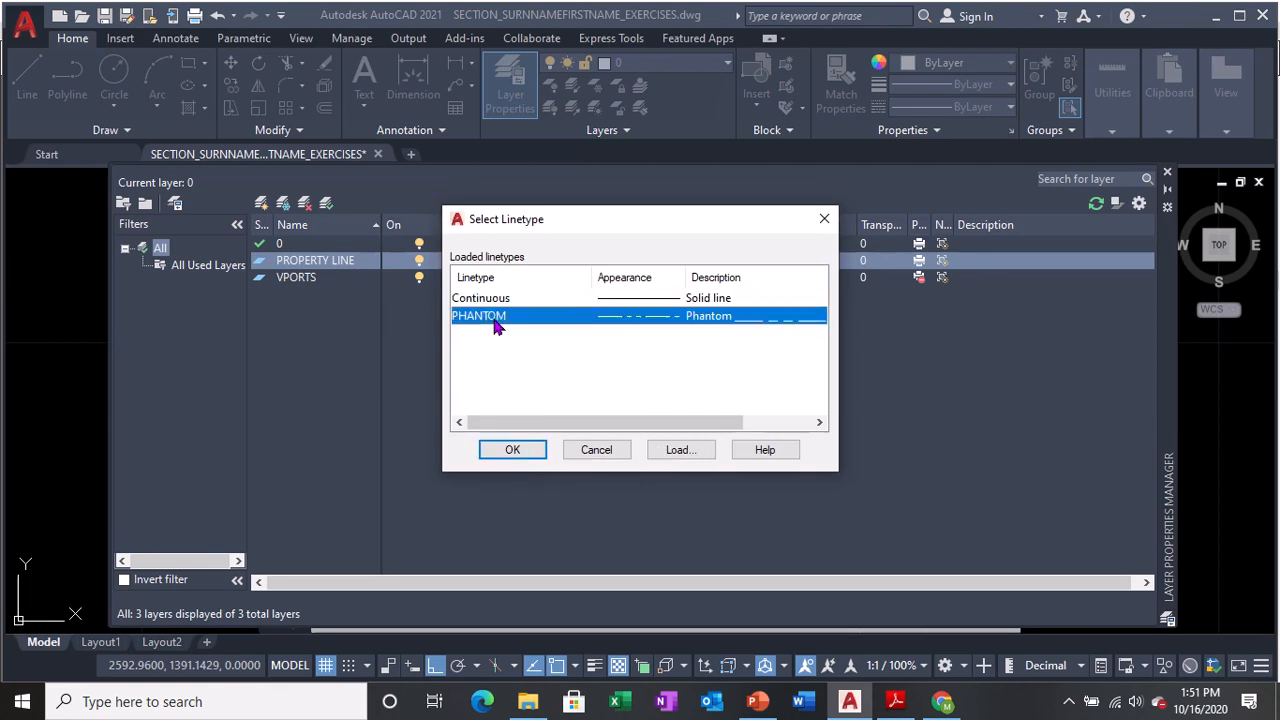
pyautogui.click(512, 450)
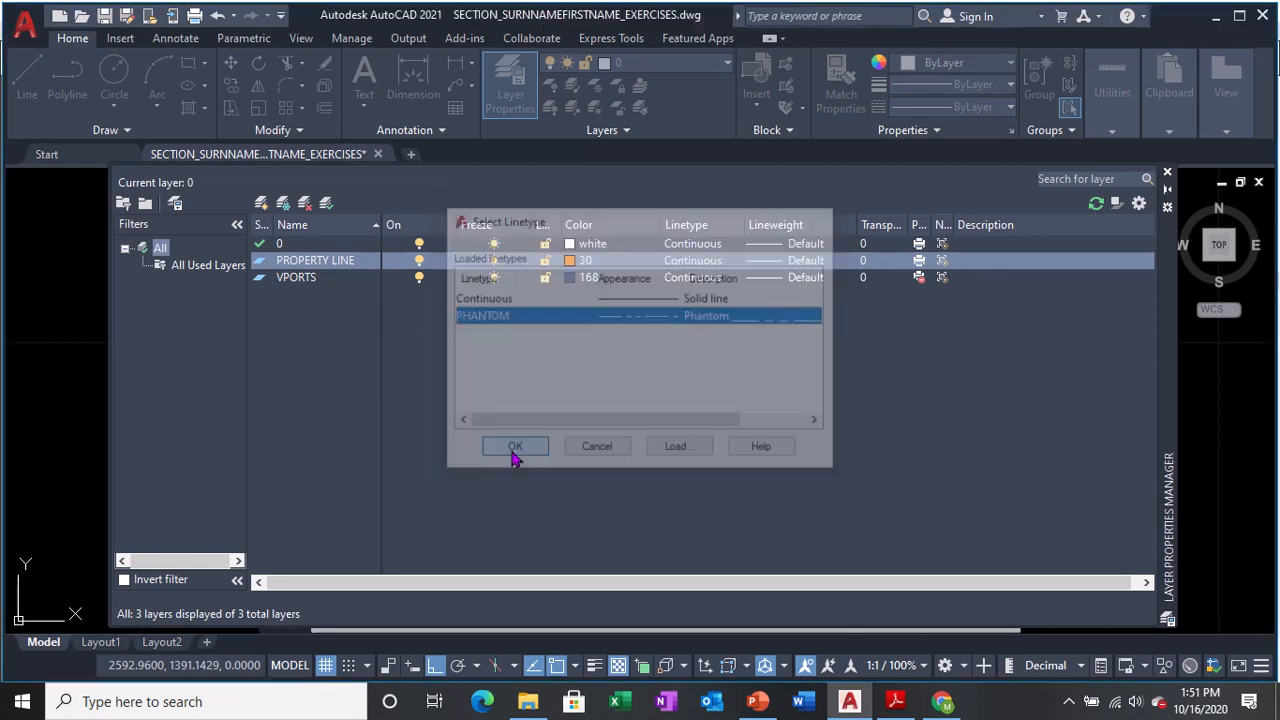
pyautogui.click(698, 267)
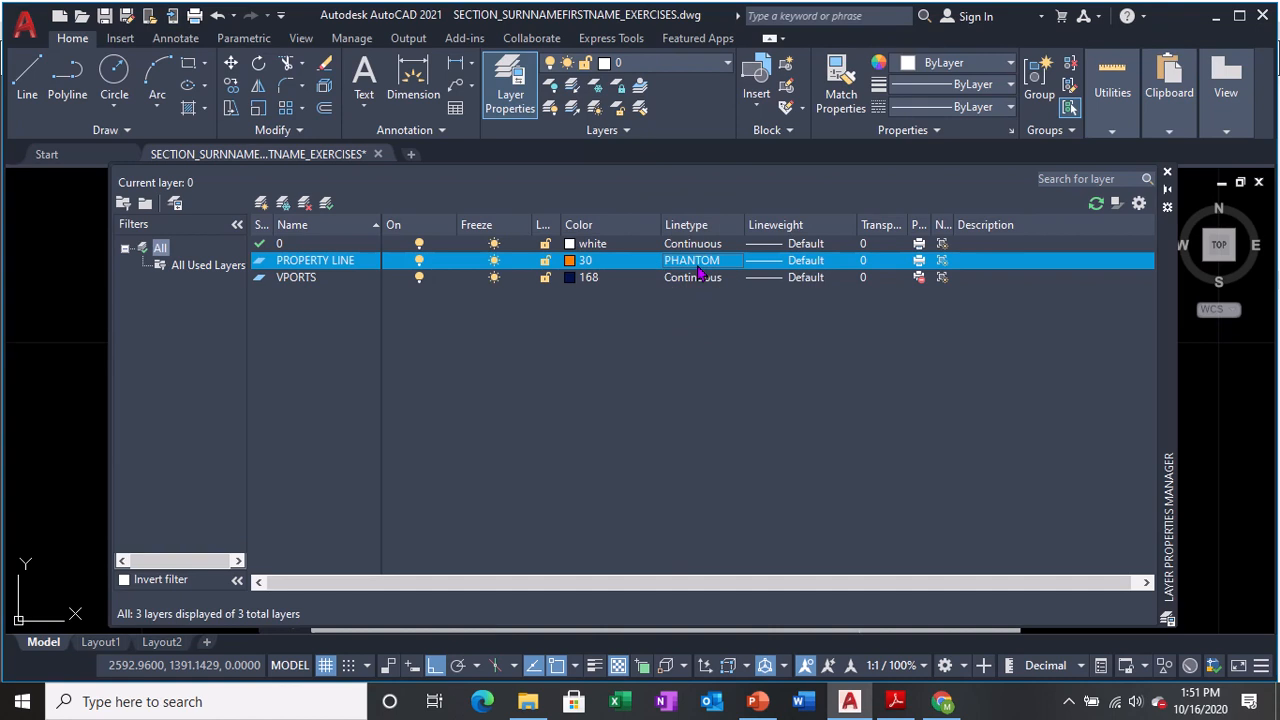
# - Set the PROPERTY LINE layer's lineweight to 0.70 mm
pyautogui.click(786, 268)
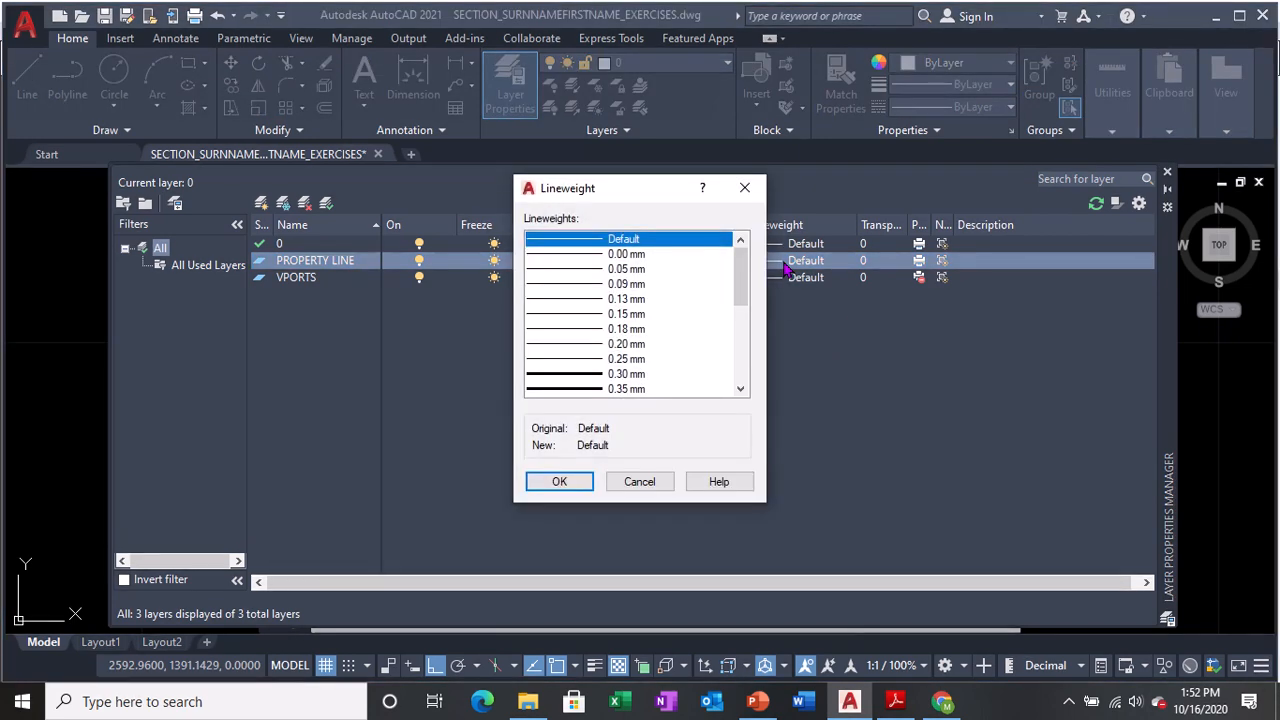
pyautogui.moveTo(735, 276); pyautogui.dragTo(739, 335)
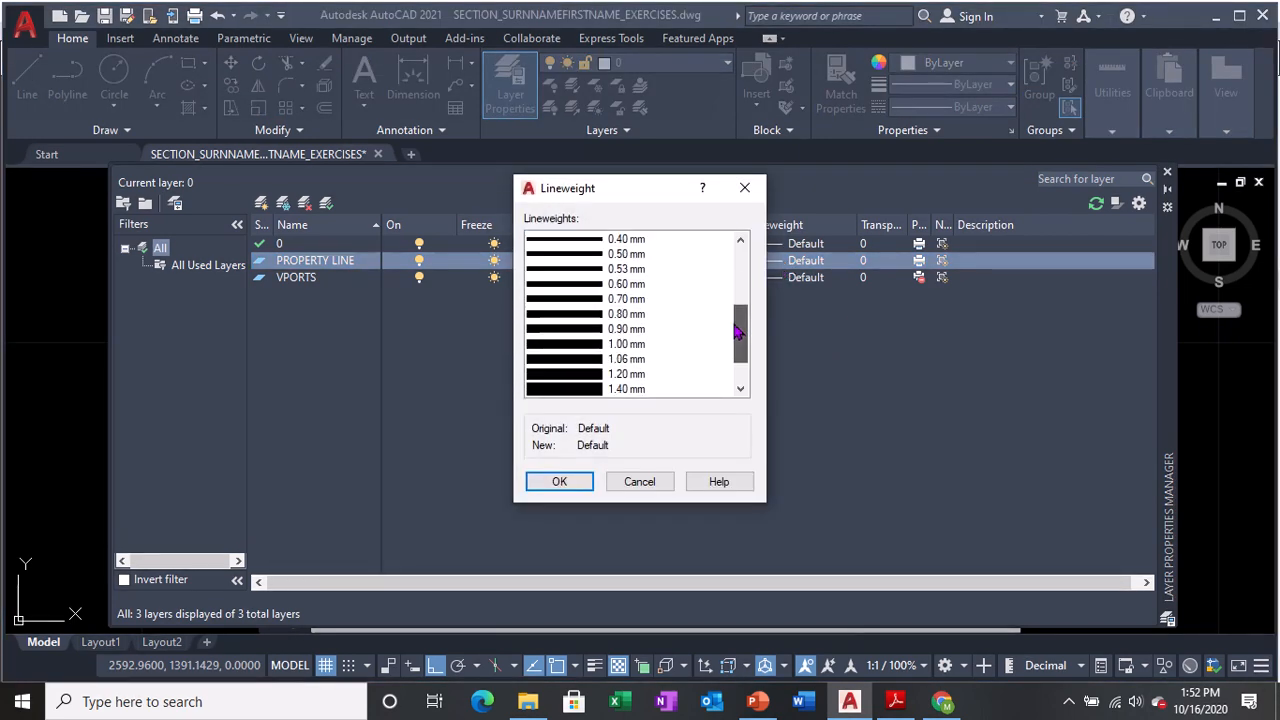
pyautogui.click(581, 303)
pyautogui.moveTo(740, 334)
pyautogui.mouseDown()
pyautogui.moveTo(739, 279)
pyautogui.moveTo(736, 345)
pyautogui.mouseUp()
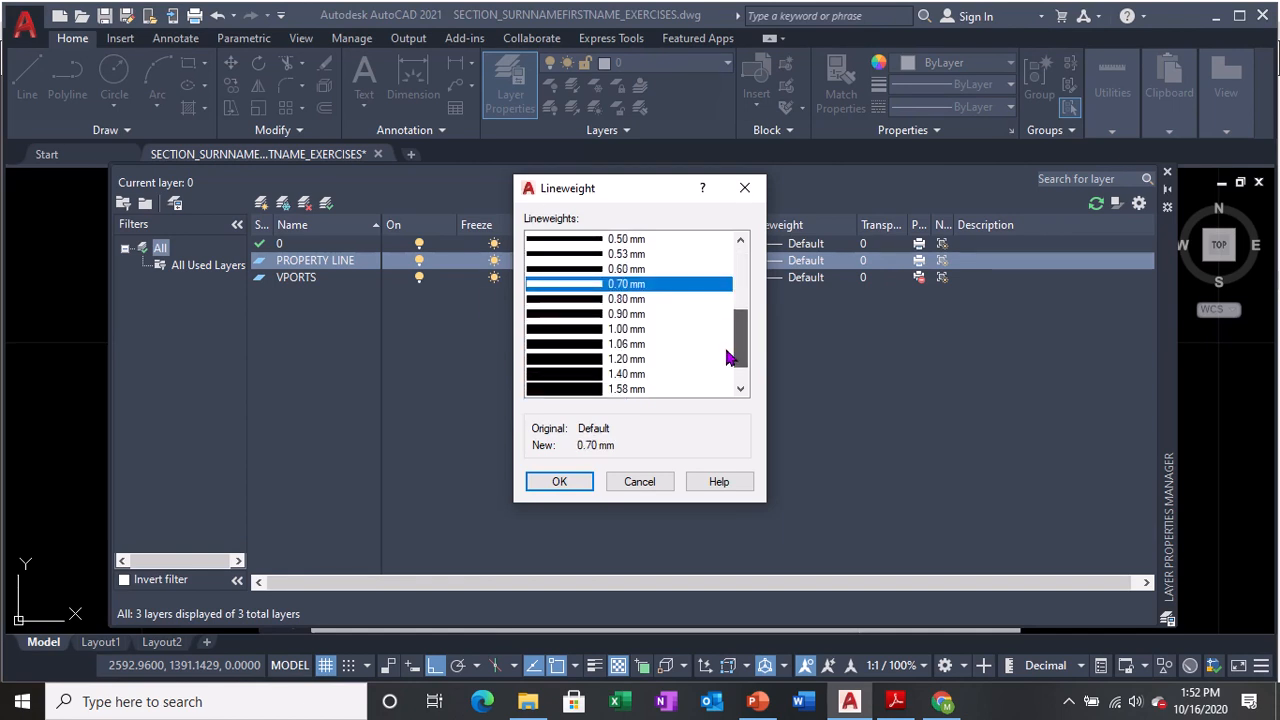
pyautogui.click(587, 286)
pyautogui.click(559, 484)
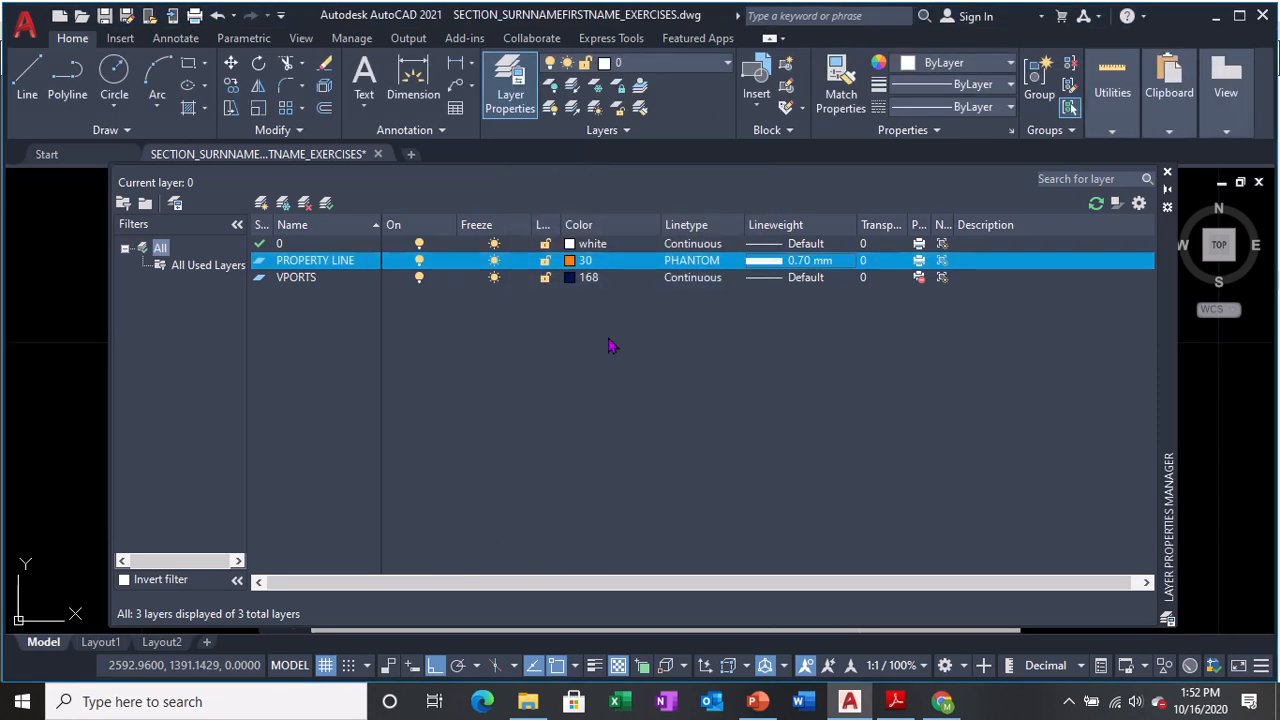
# - Select the PROPERTY LINE layer and widen the Plot column so its full heading can be read
pyautogui.click(323, 262)
pyautogui.press('ctrl')
pyautogui.press('ctrl')
pyautogui.press('ctrl')
pyautogui.moveTo(931, 224); pyautogui.dragTo(975, 222)
pyautogui.press('ctrl')
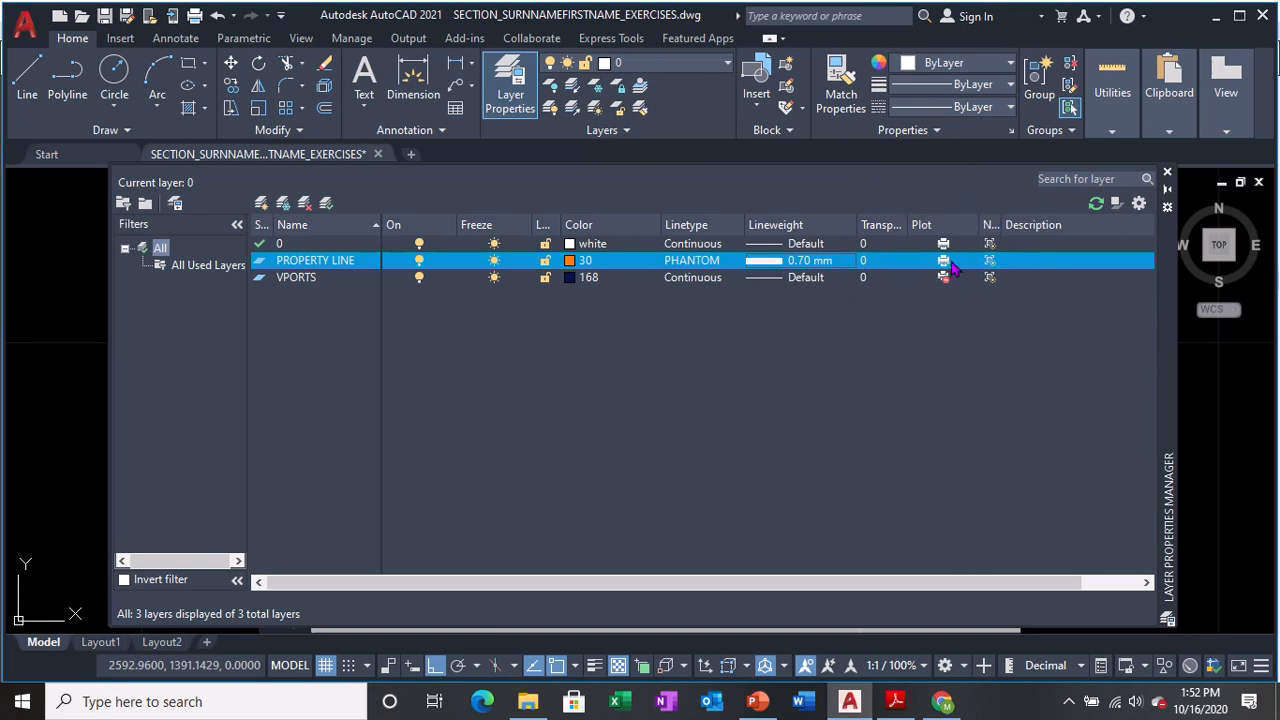
pyautogui.press('ctrl')
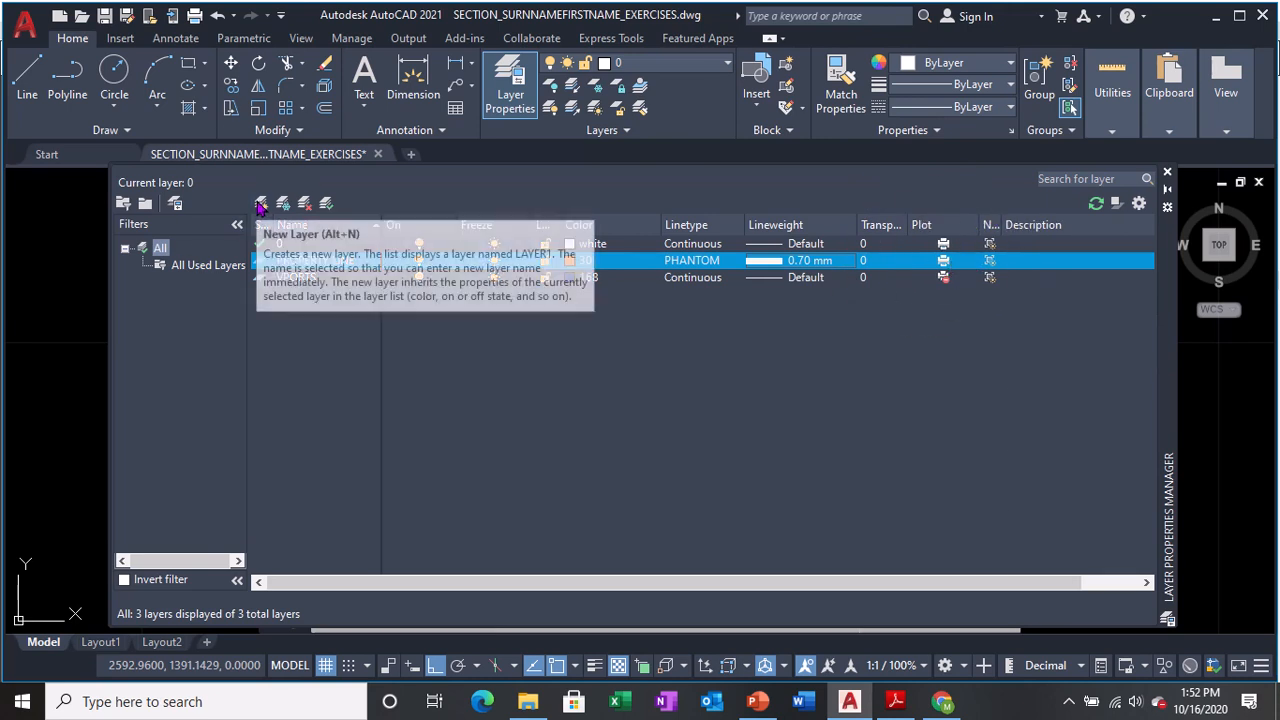
# - Create another layer named MARKS, based on the PROPERTY LINE layer
pyautogui.click(260, 204)
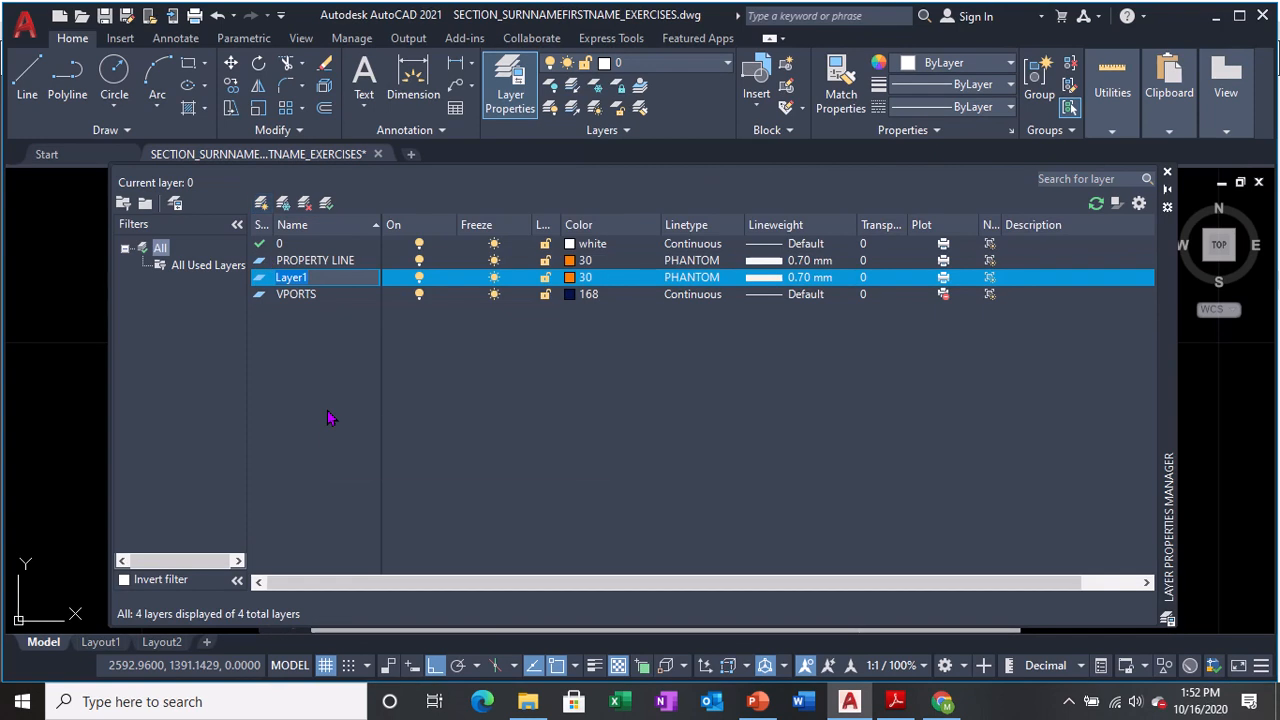
pyautogui.write('MAK')
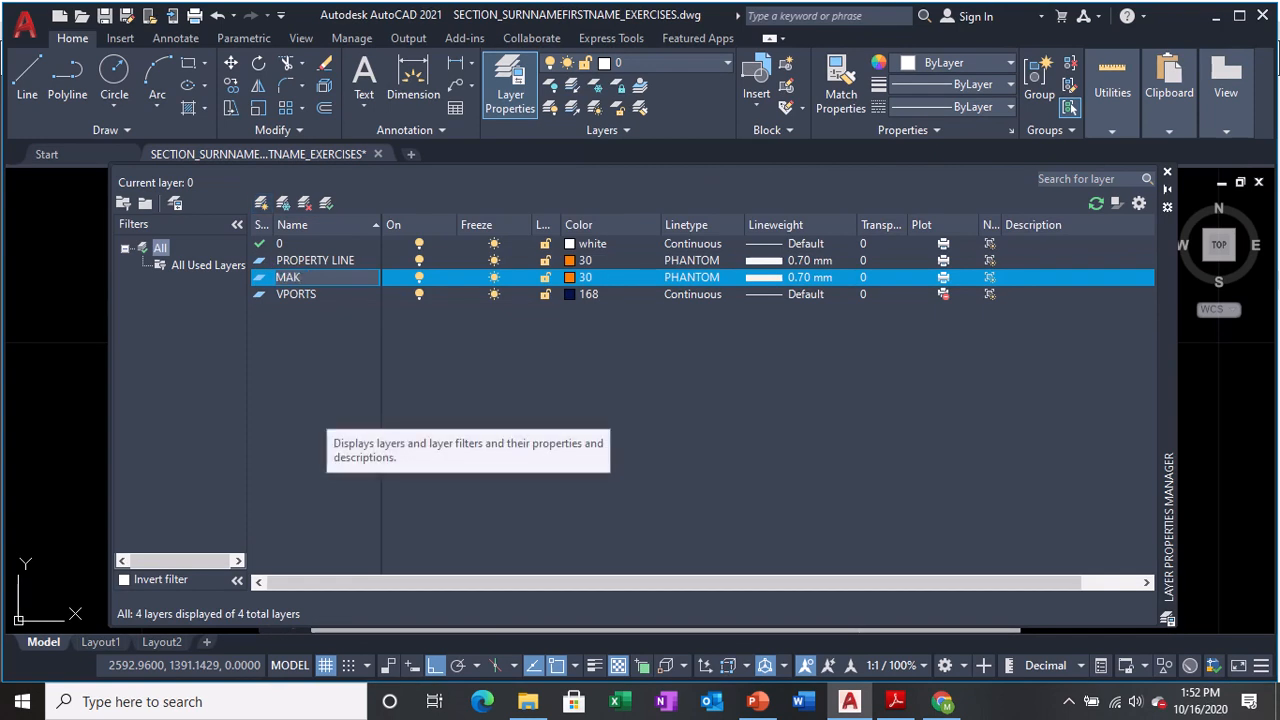
pyautogui.write('RS')
pyautogui.click(577, 284)
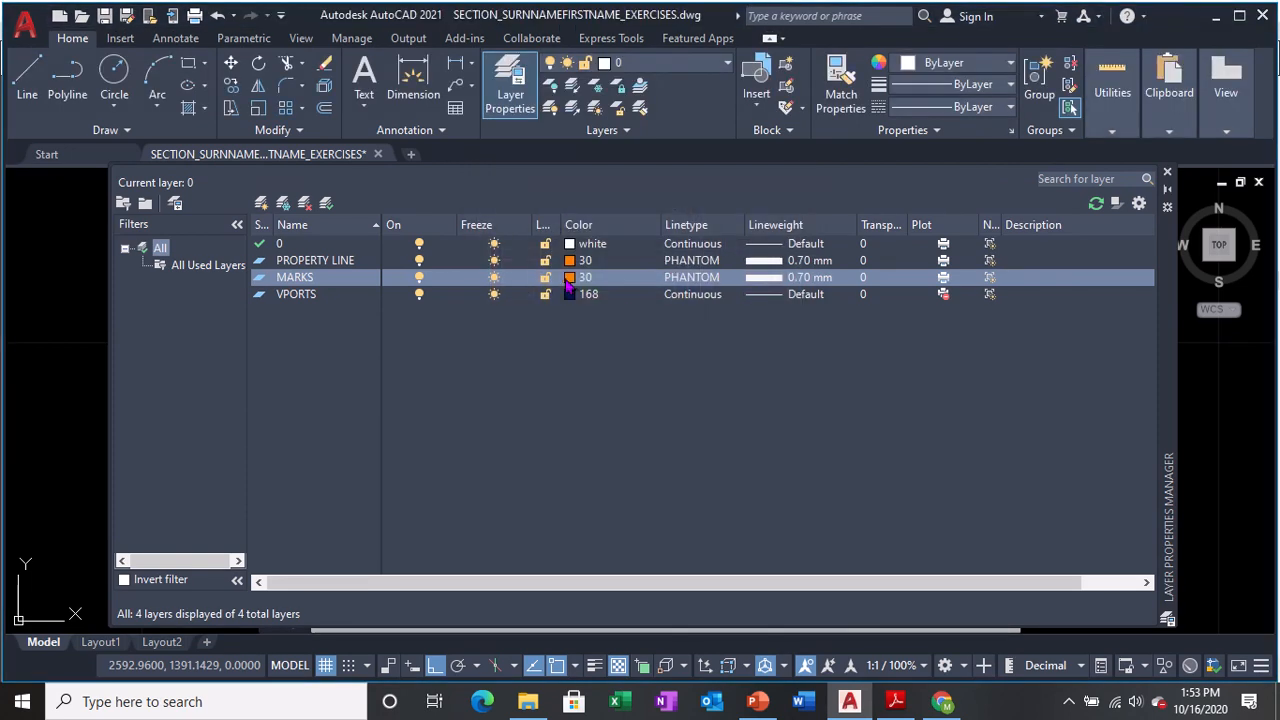
# - Set the MARKS layer's color to index color 152
pyautogui.click(571, 278)
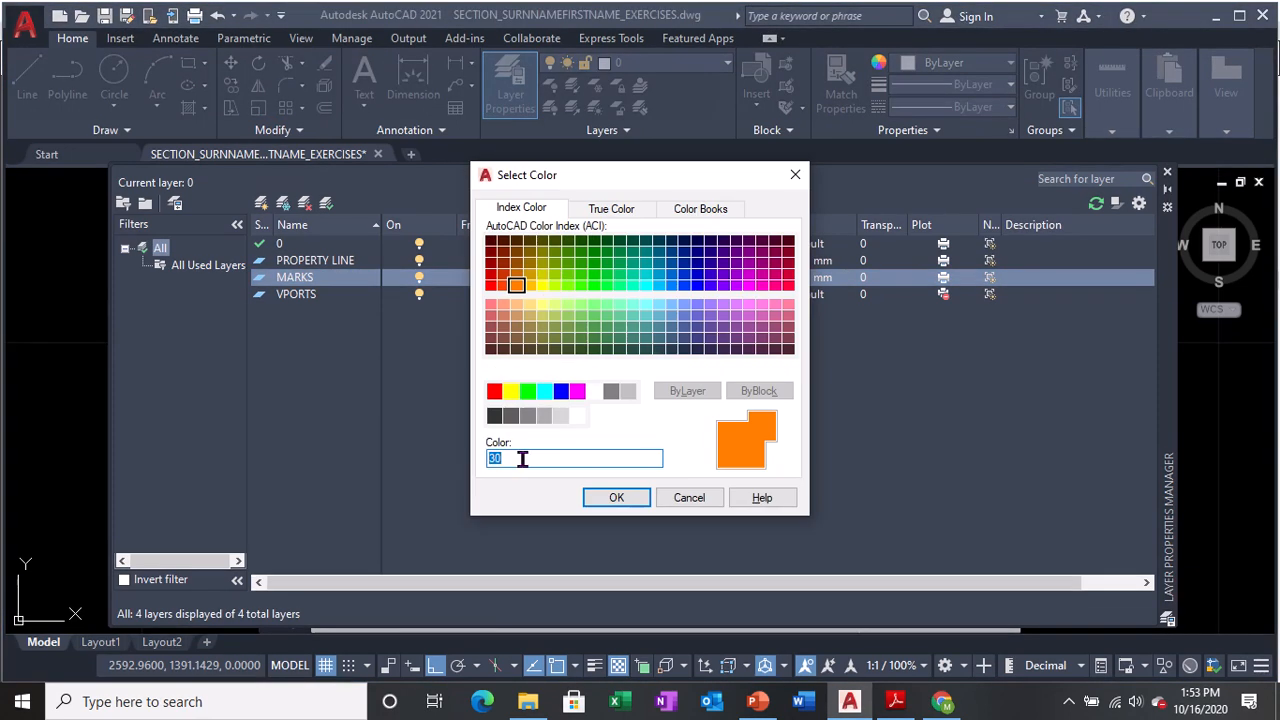
pyautogui.write('152')
pyautogui.click(614, 498)
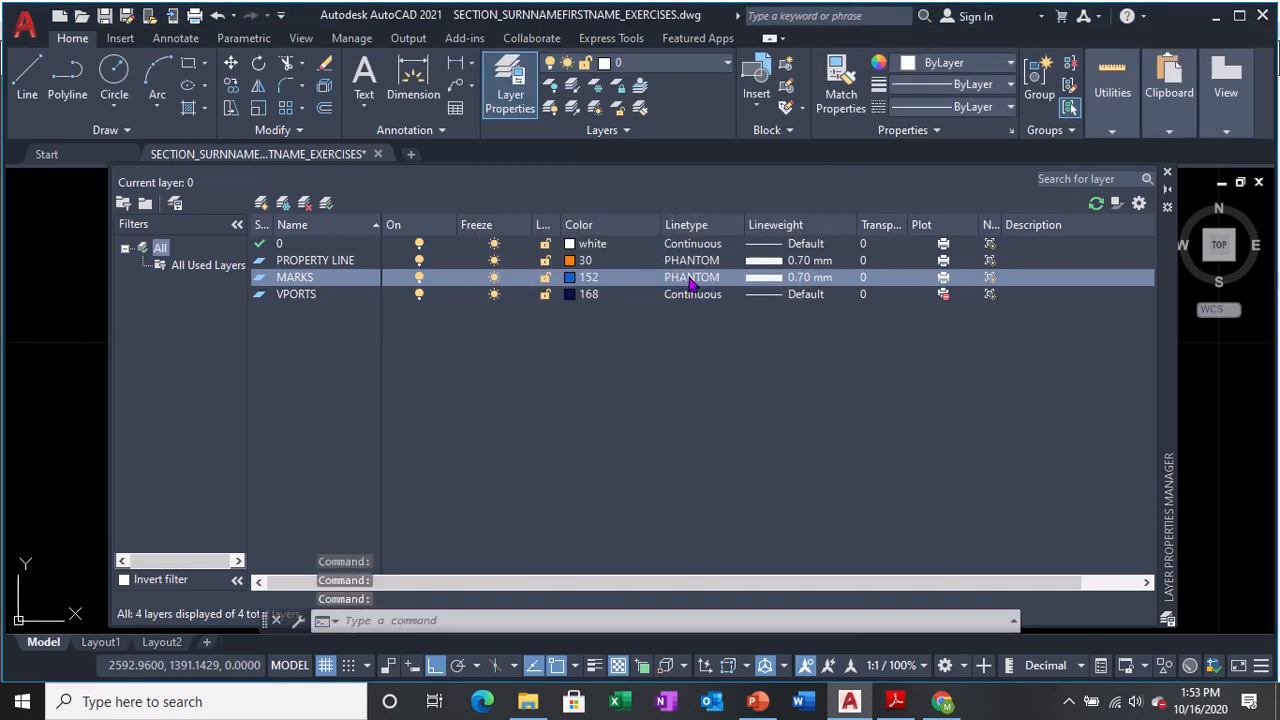
# - Change the MARKS layer's linetype to Continuous
pyautogui.click(692, 278)
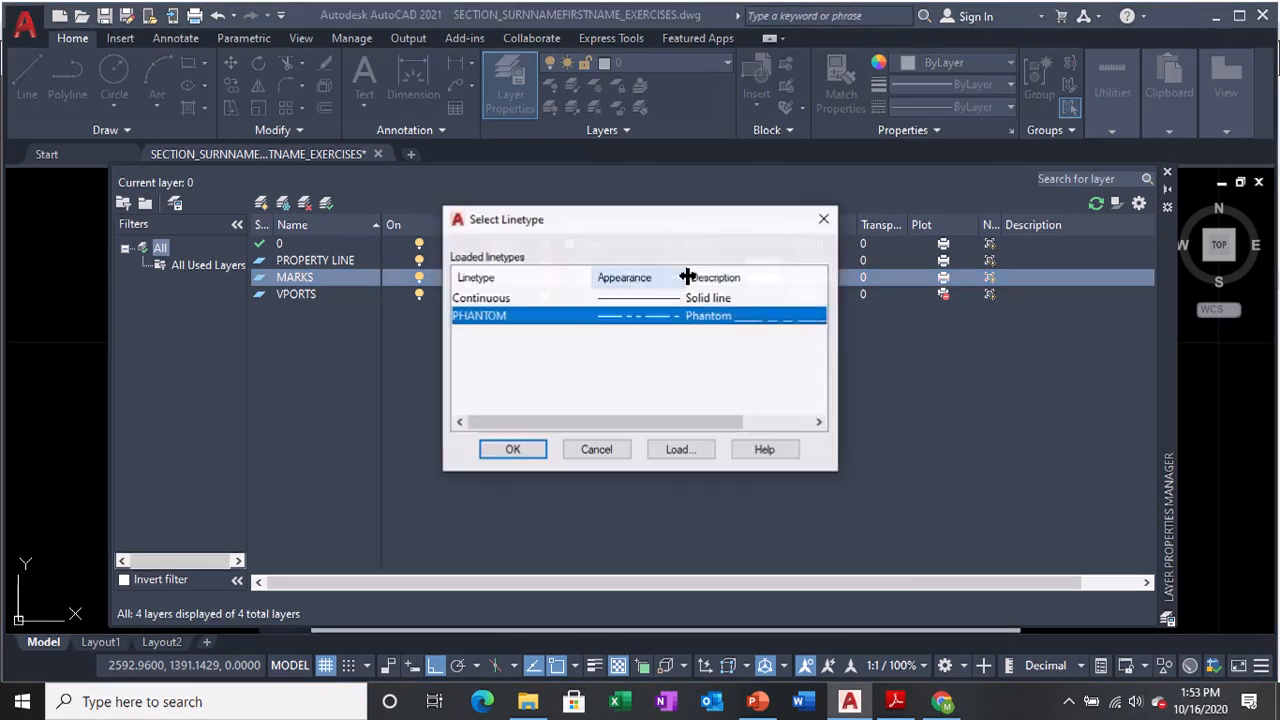
pyautogui.click(501, 298)
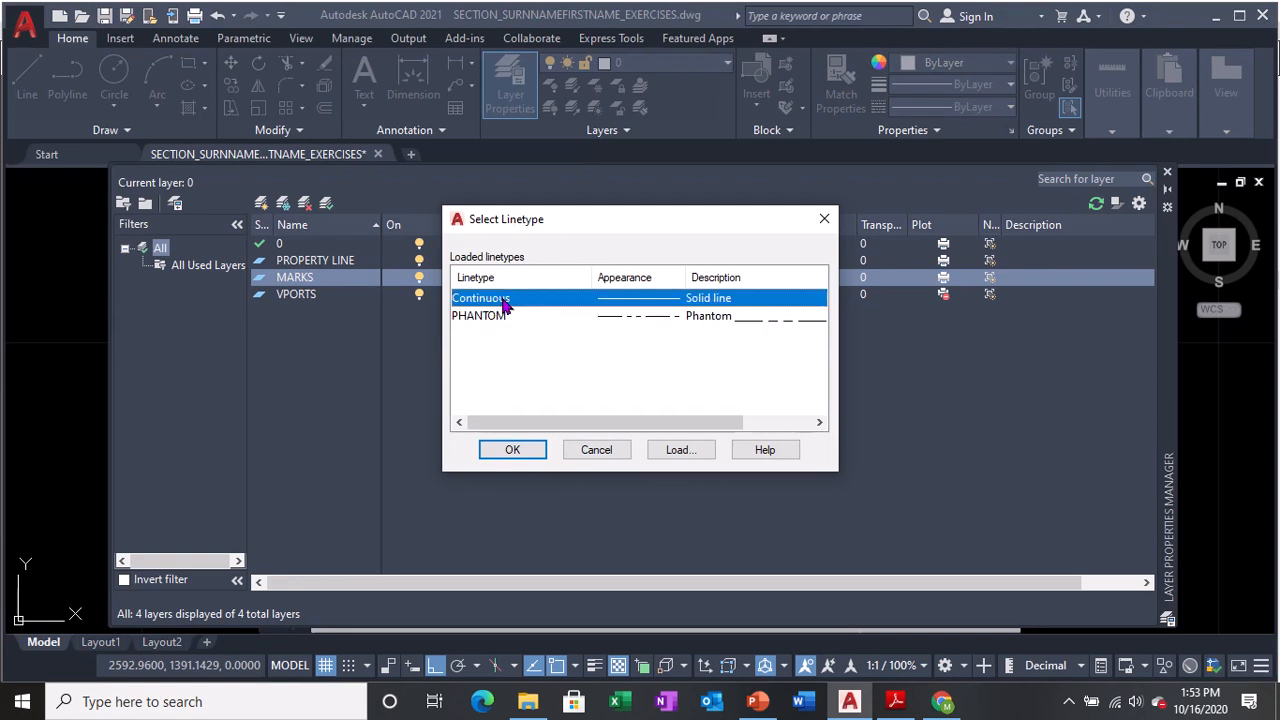
pyautogui.click(512, 450)
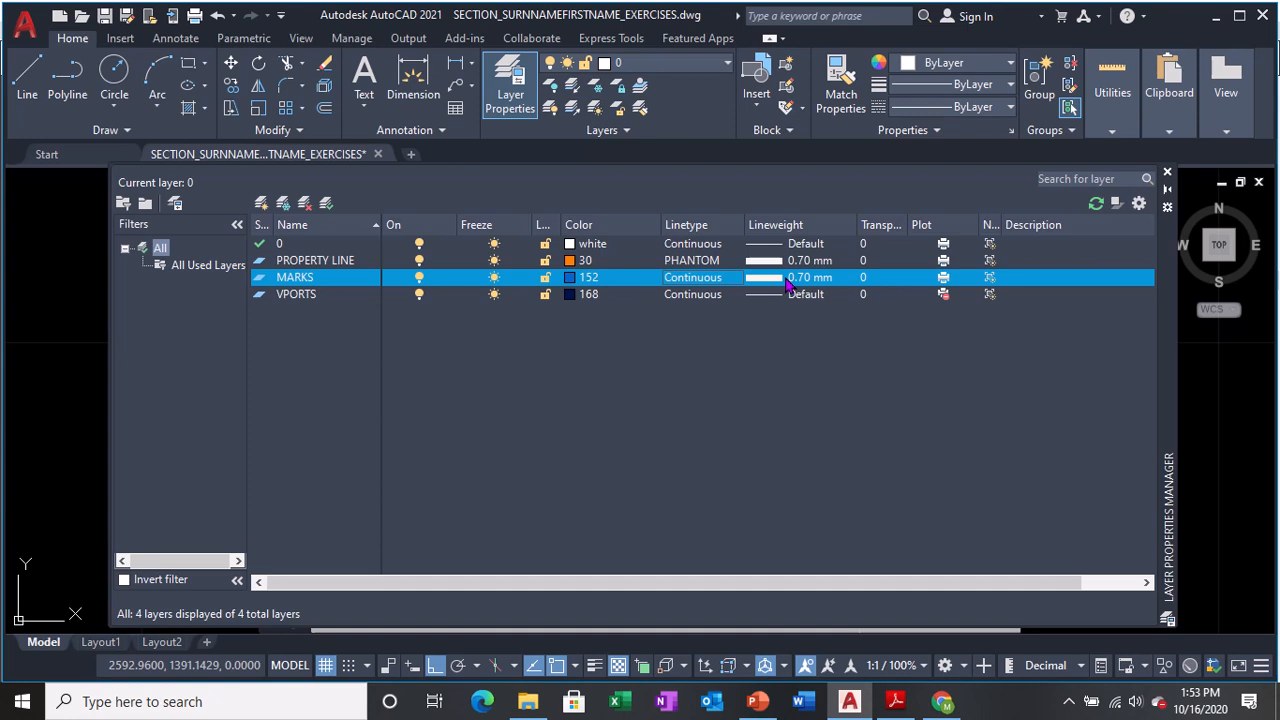
# - Set the MARKS layer's lineweight to 0.15 mm
pyautogui.click(789, 282)
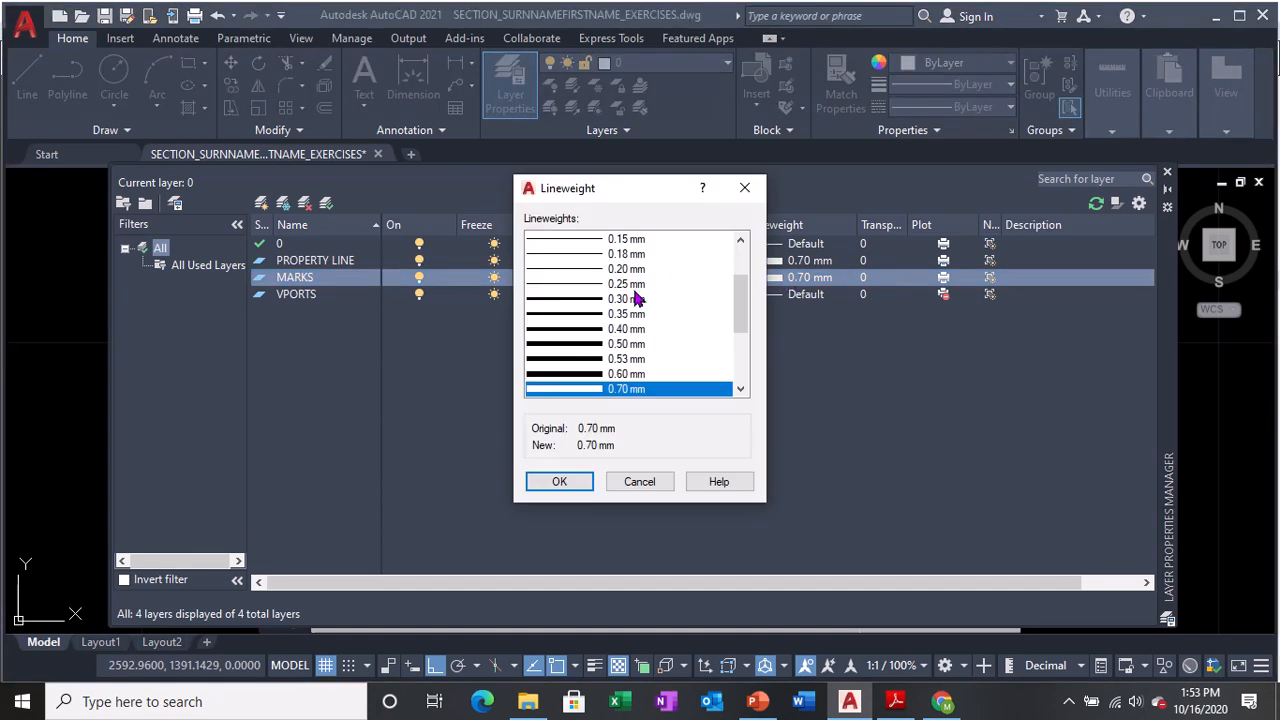
pyautogui.moveTo(743, 306); pyautogui.dragTo(743, 270)
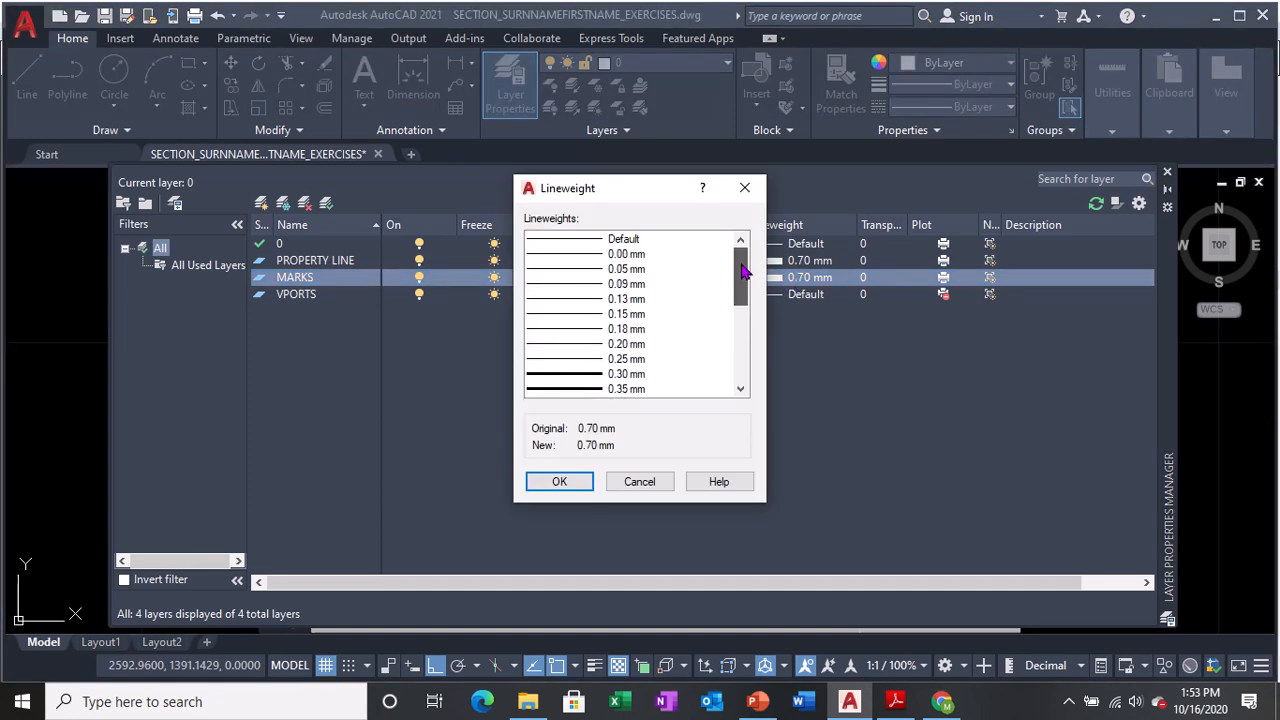
pyautogui.click(590, 322)
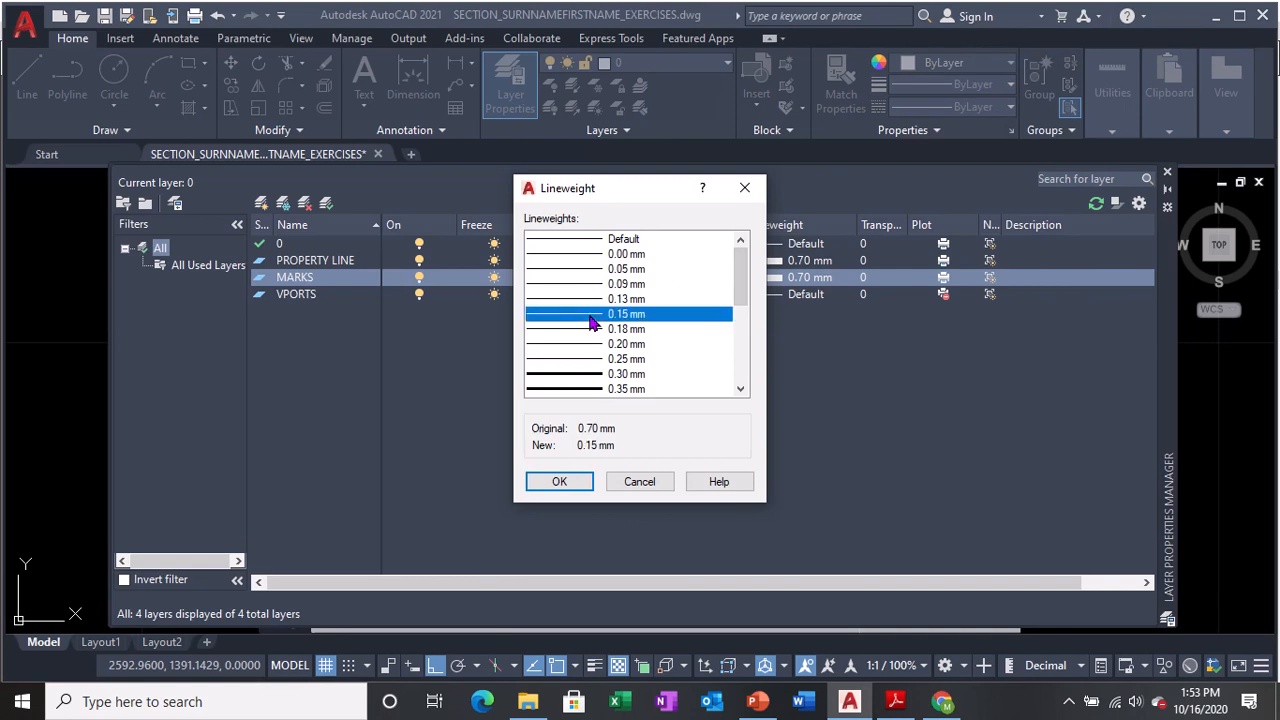
pyautogui.click(590, 322)
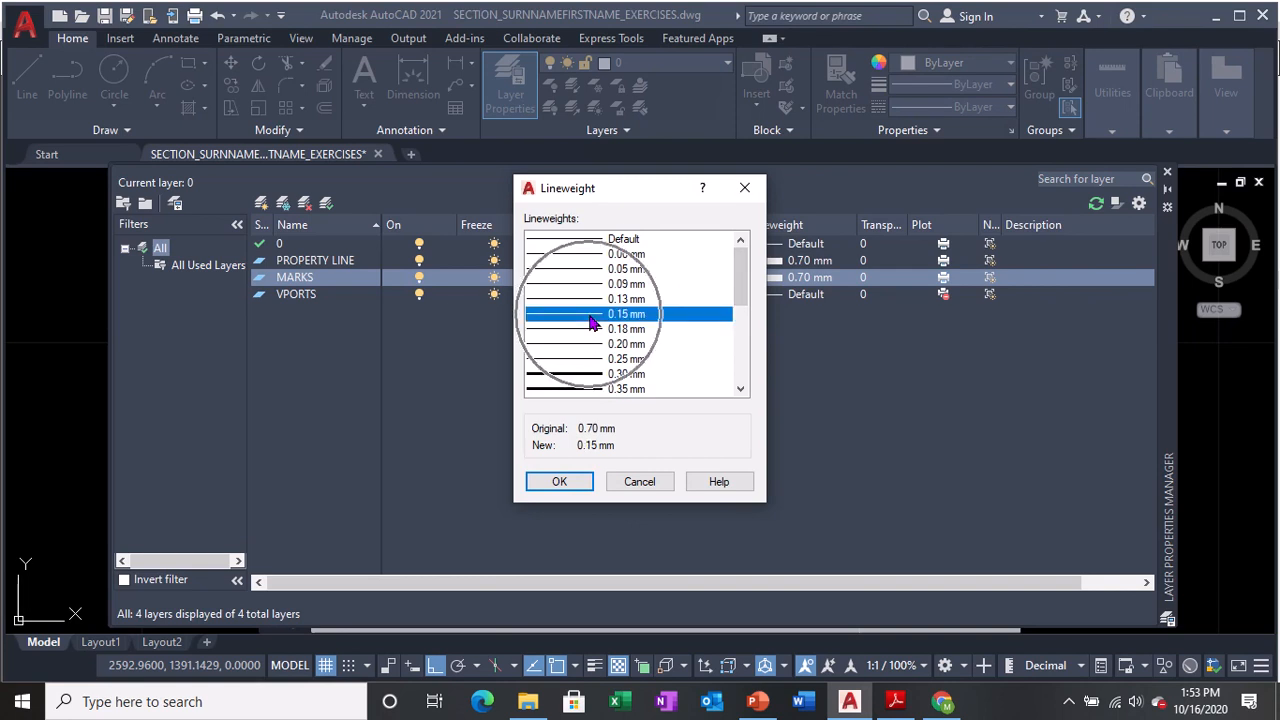
pyautogui.click(575, 483)
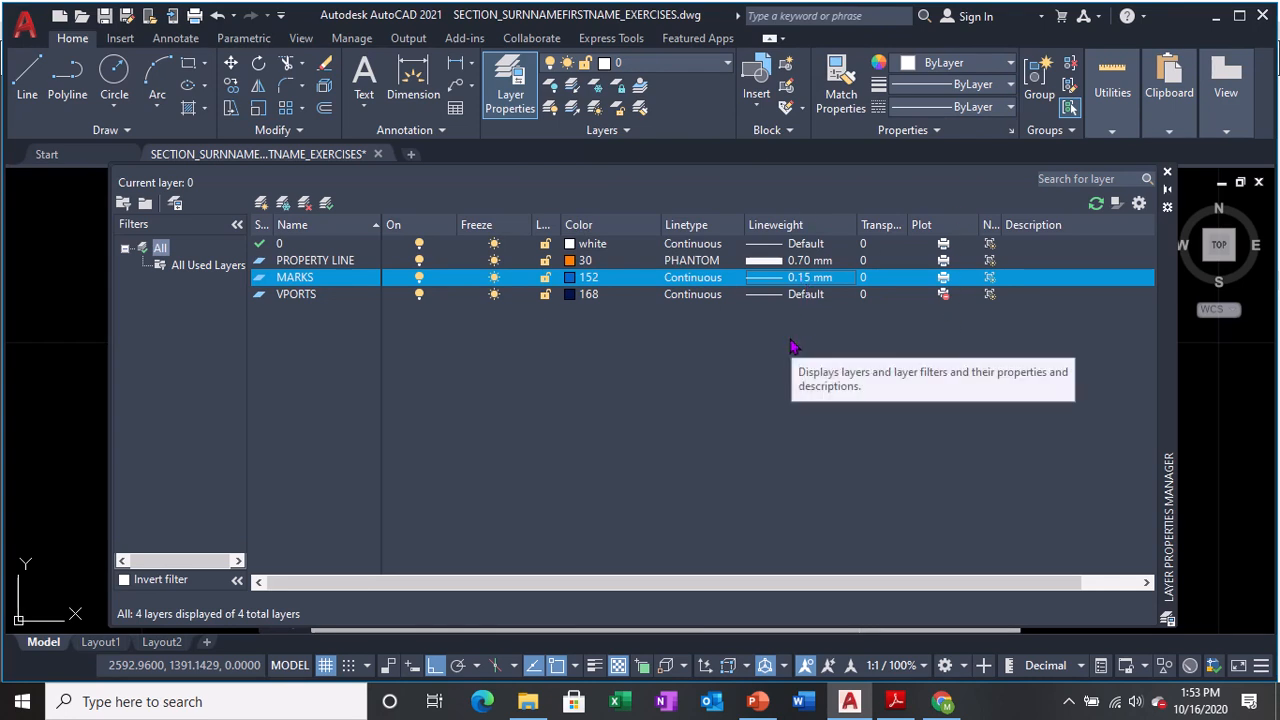
# - Create a new layer named HATCH, based on the MARKS layer
pyautogui.click(260, 205)
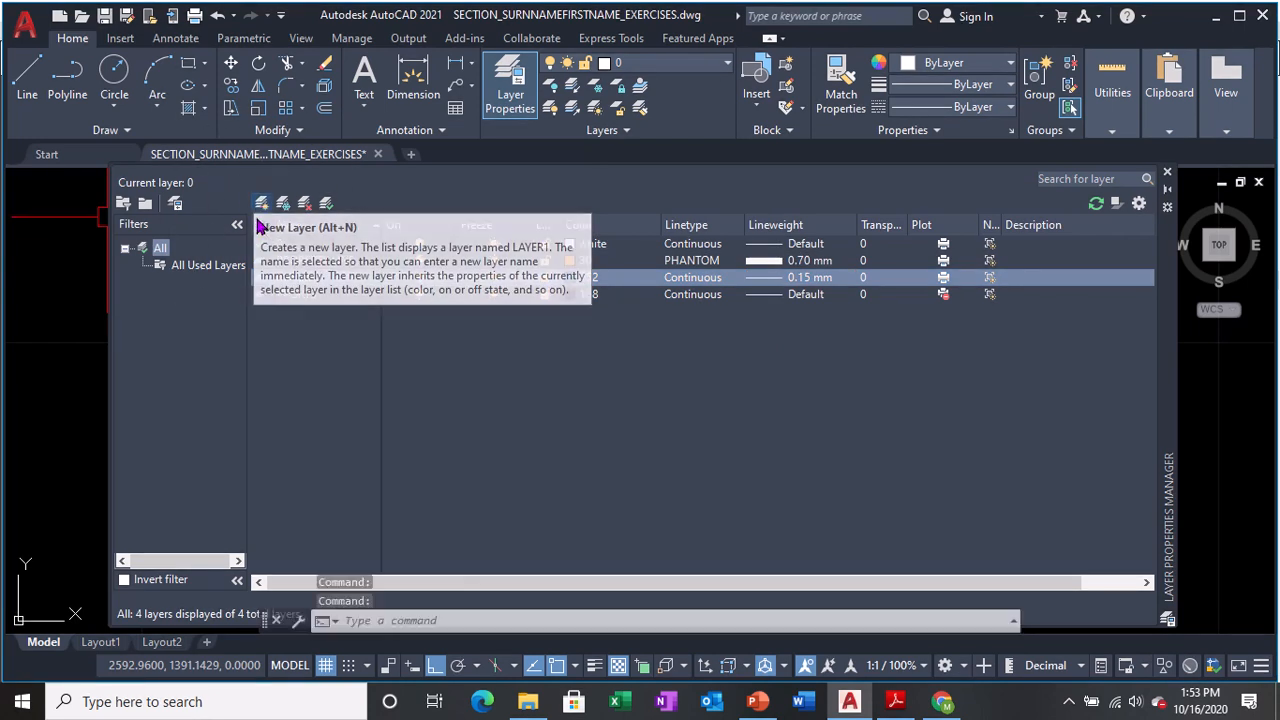
pyautogui.write('HATCH')
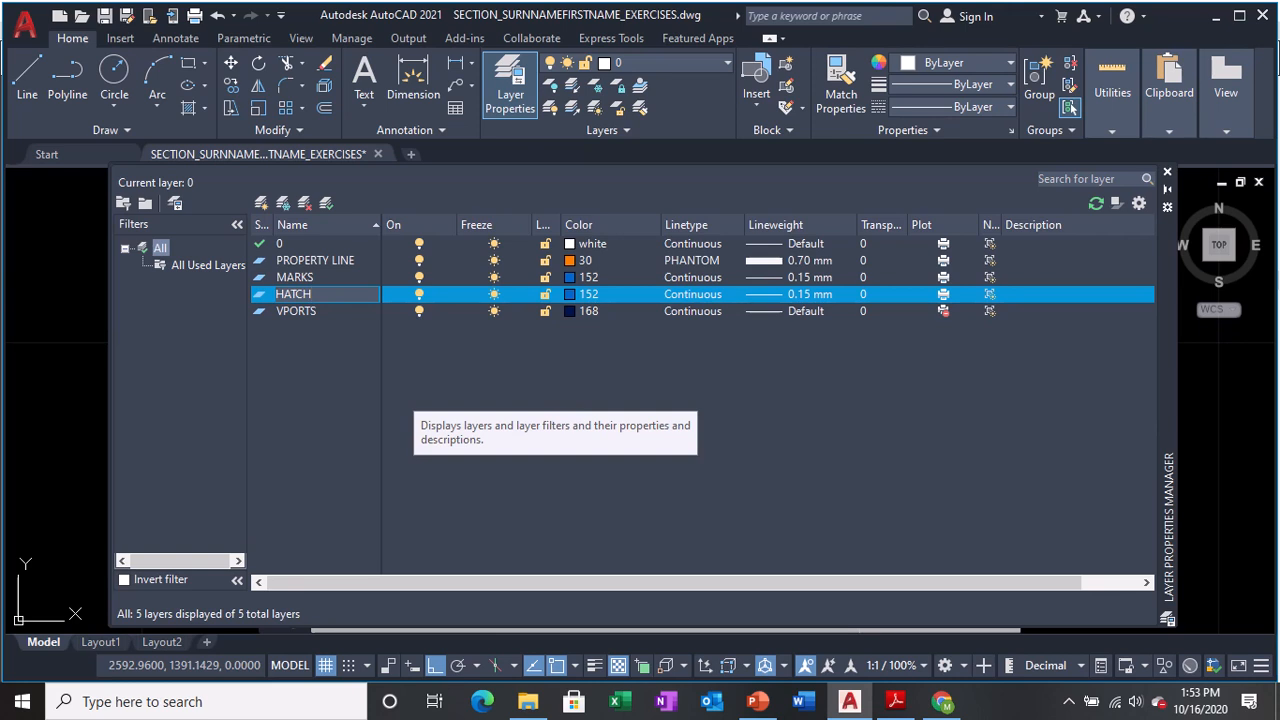
pyautogui.press('Return')
# - Set the HATCH layer's color to index color 122
pyautogui.click(572, 294)
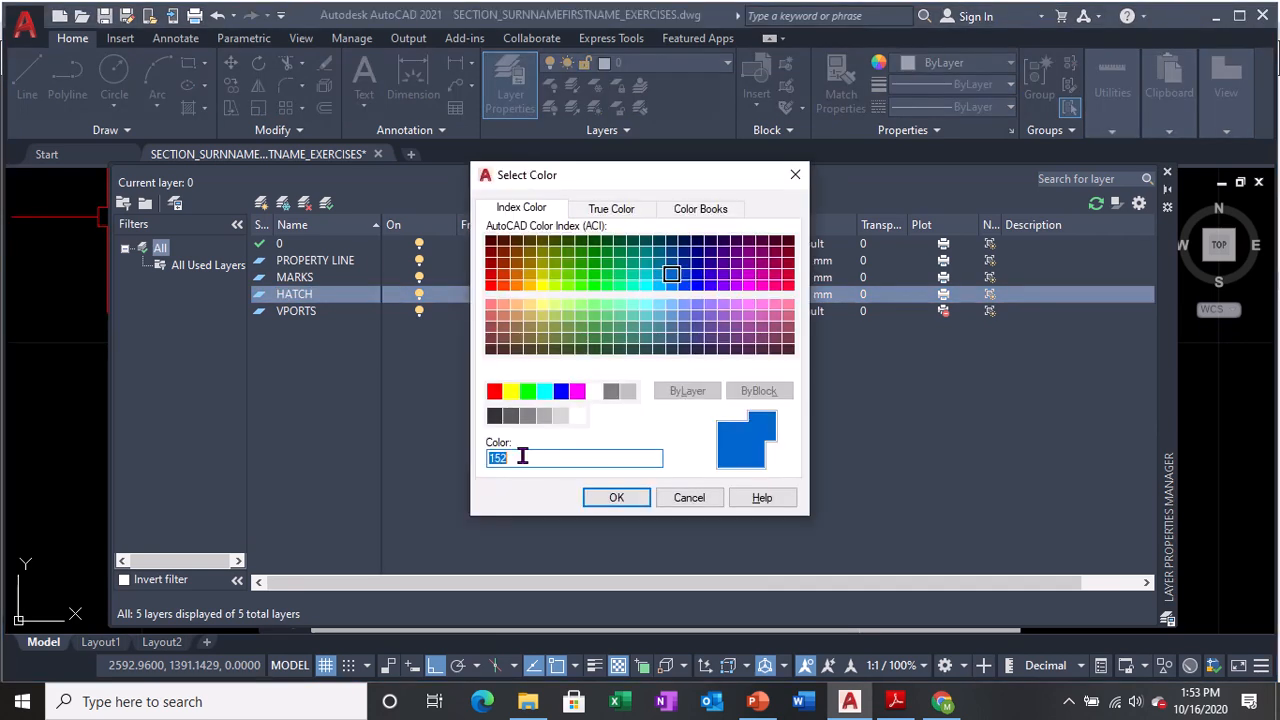
pyautogui.write('122')
pyautogui.press('ctrl')
pyautogui.press('ctrl')
pyautogui.press('ctrl')
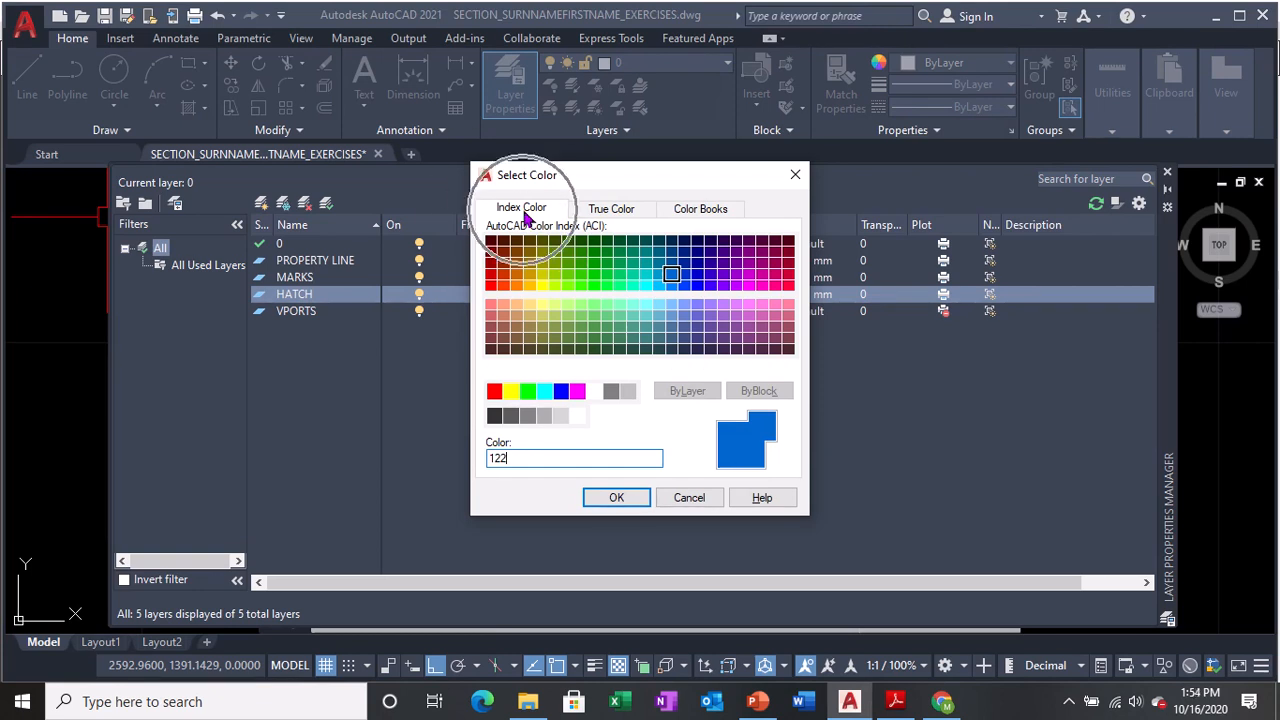
pyautogui.press('ctrl')
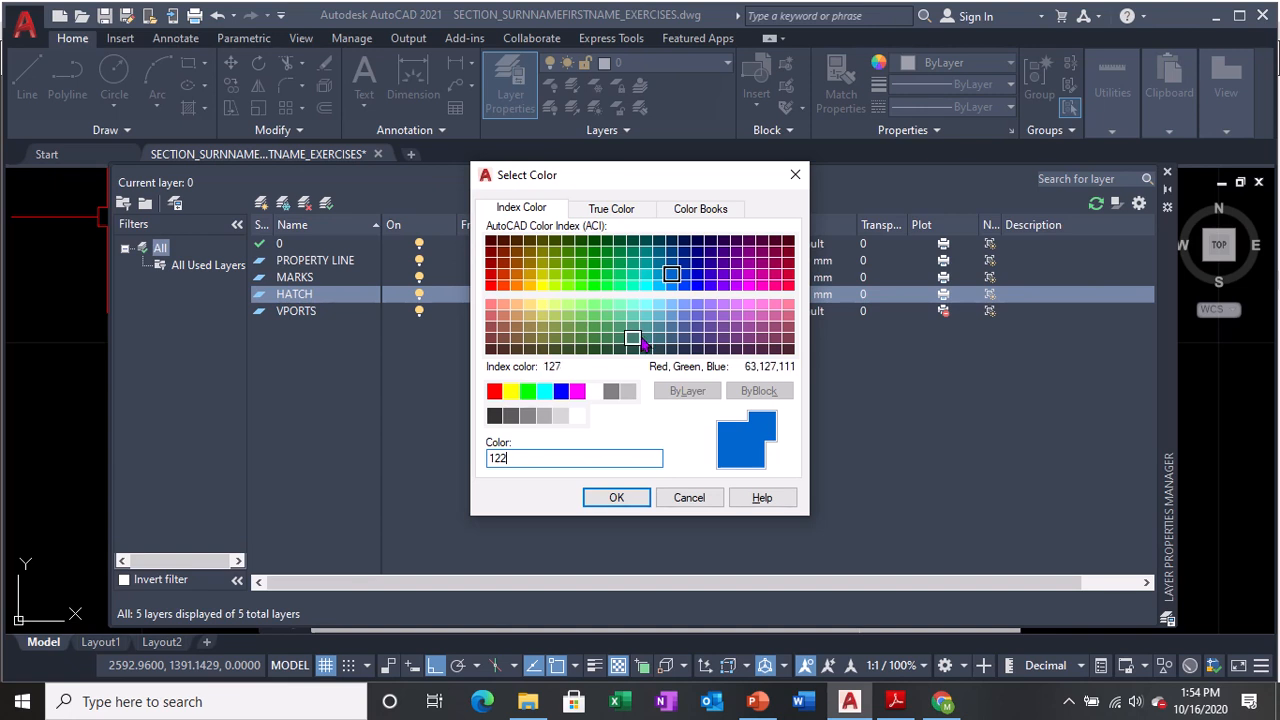
pyautogui.press('ctrl')
pyautogui.click(617, 497)
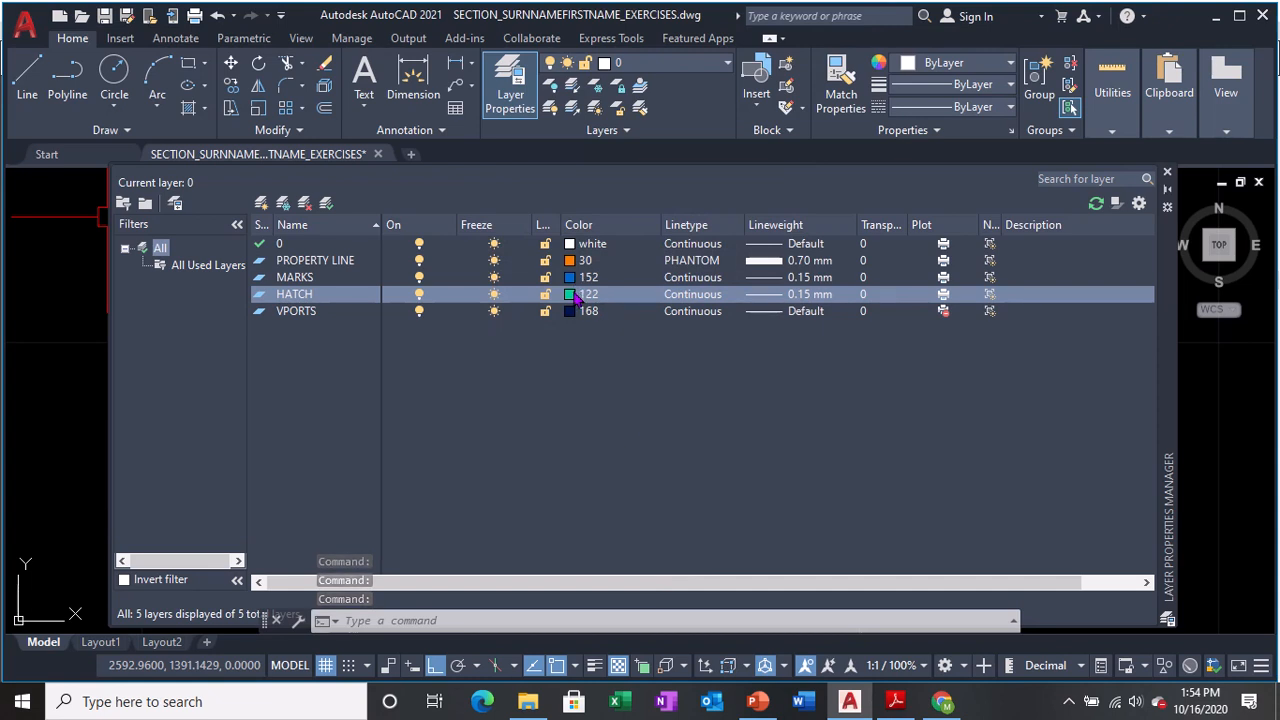
# - Set the HATCH layer's lineweight to 0.05 mm
pyautogui.click(812, 296)
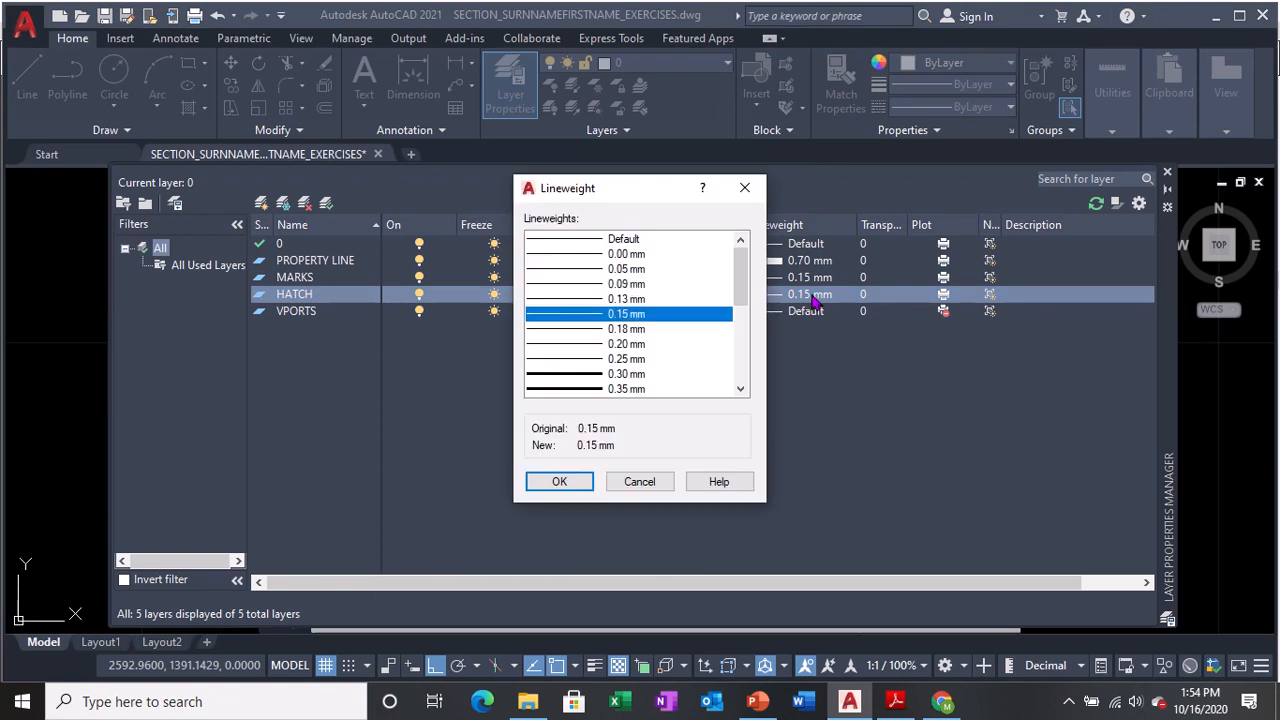
pyautogui.click(628, 269)
pyautogui.click(660, 272)
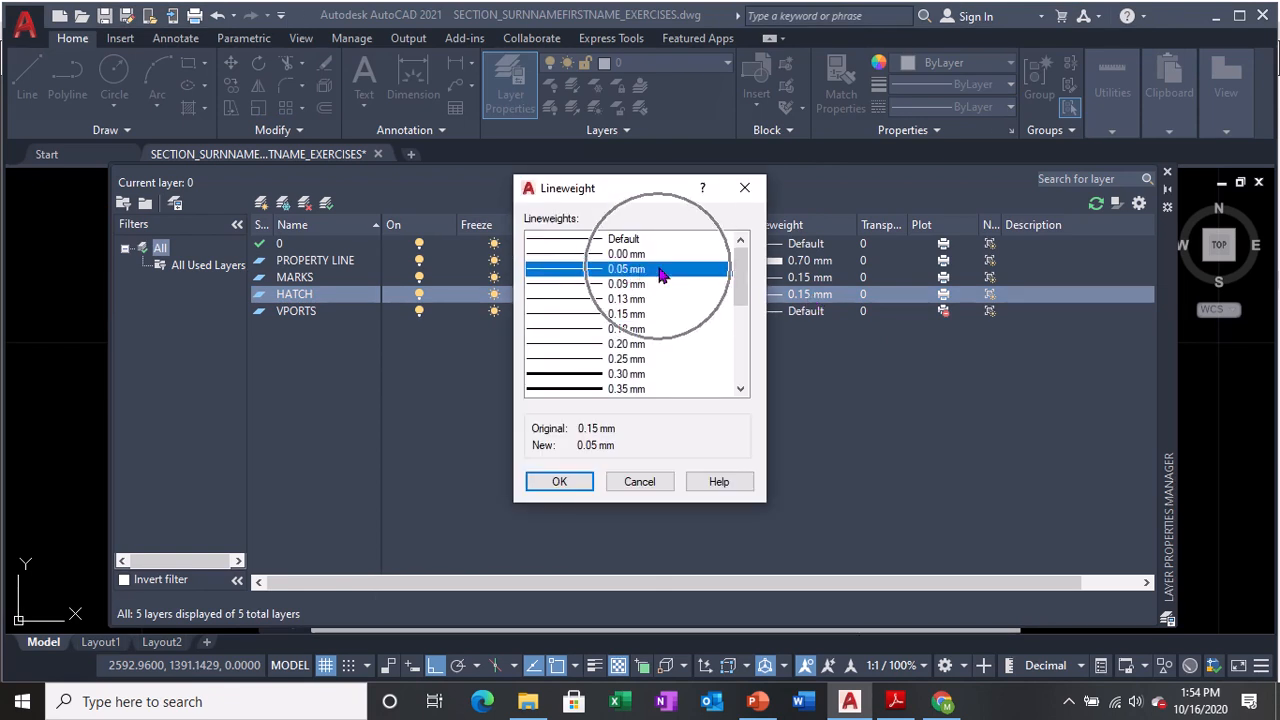
pyautogui.click(660, 272)
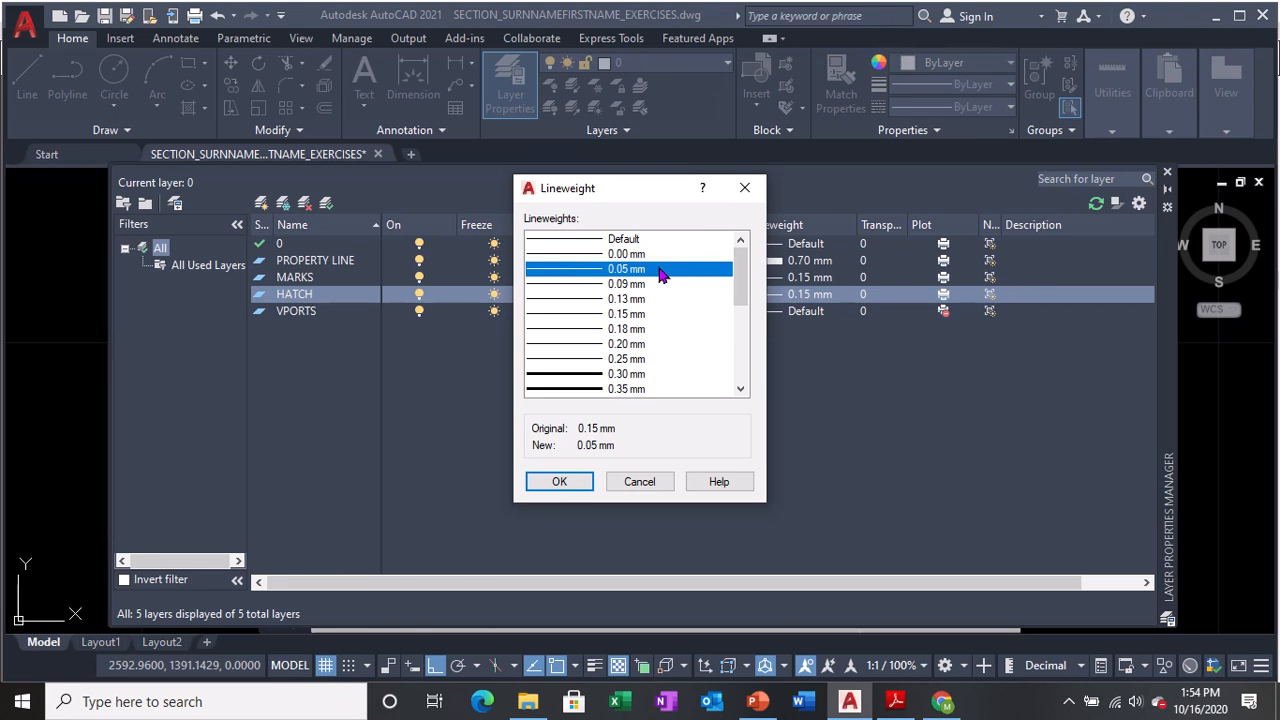
pyautogui.click(659, 275)
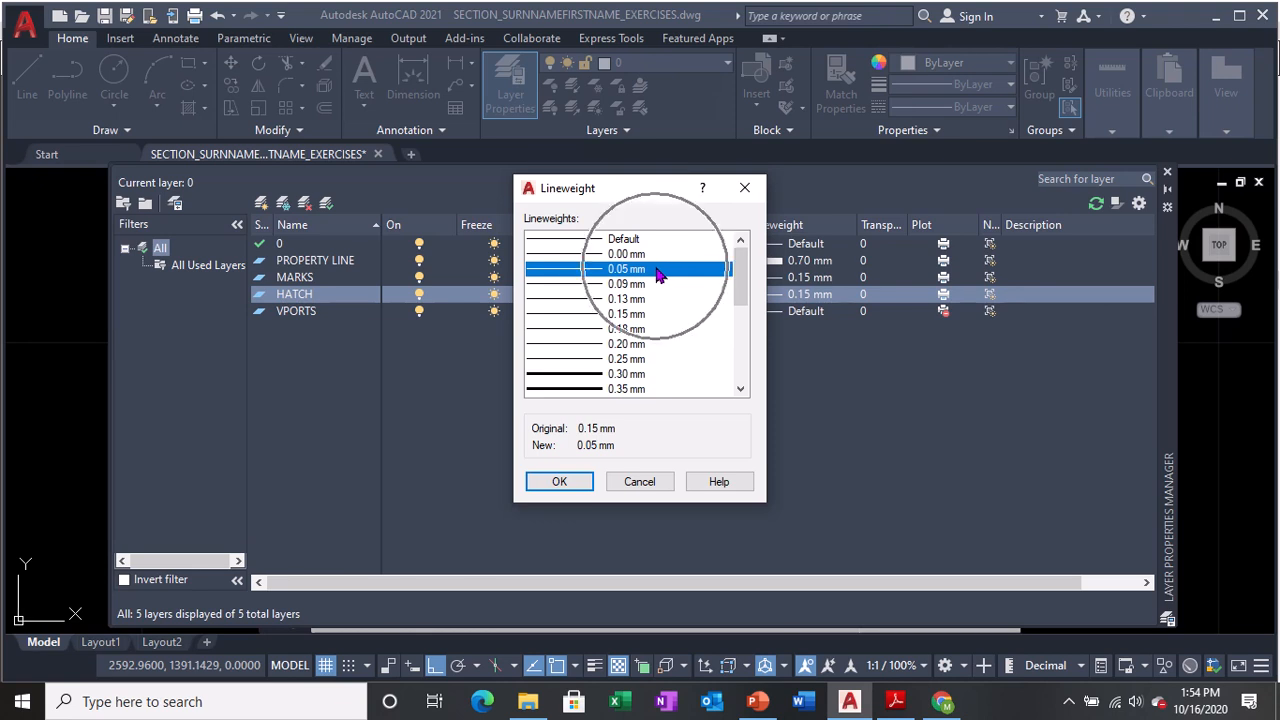
pyautogui.click(659, 275)
pyautogui.click(658, 275)
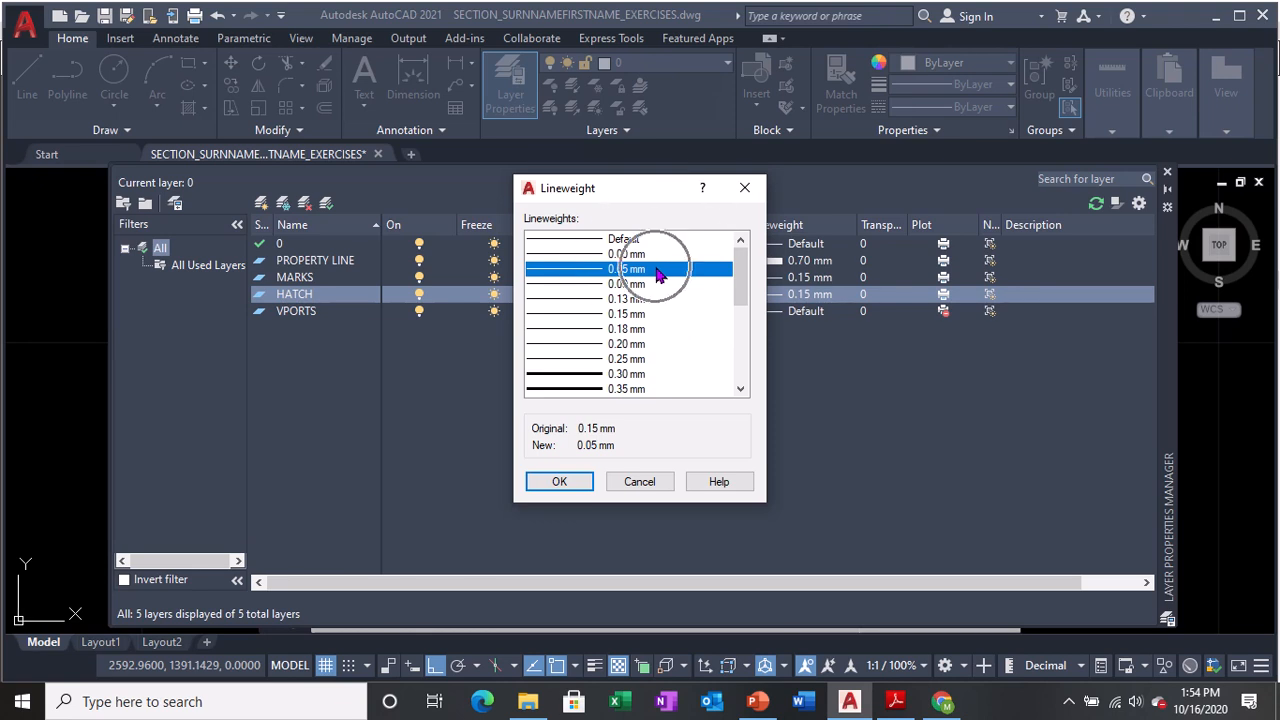
pyautogui.click(656, 275)
pyautogui.click(655, 275)
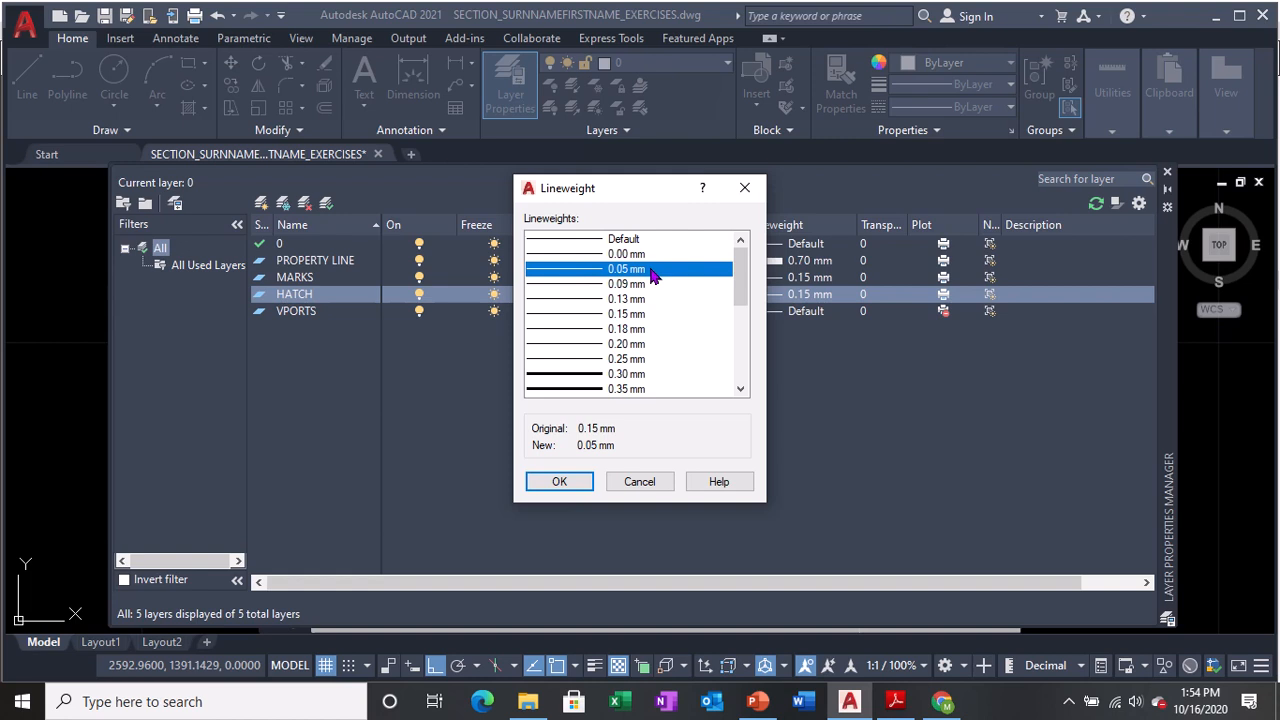
pyautogui.click(583, 483)
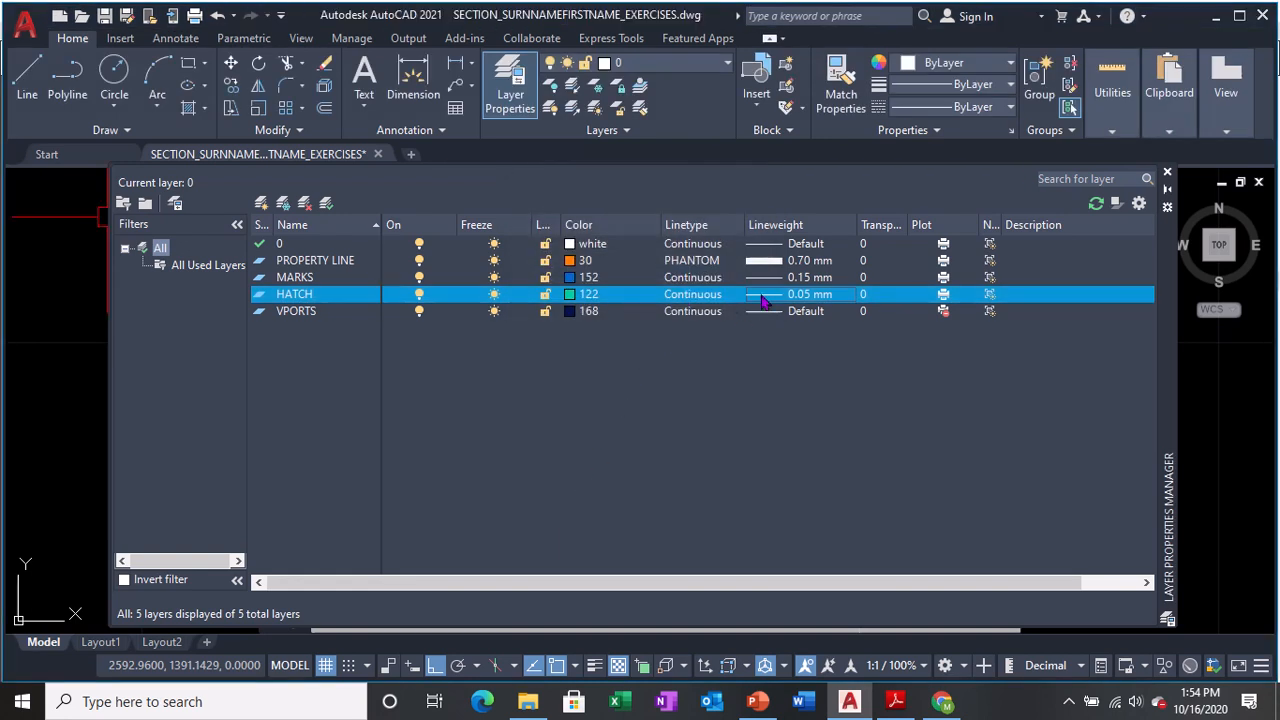
# - Create a new layer named TEXT, based on the HATCH layer
pyautogui.click(261, 203)
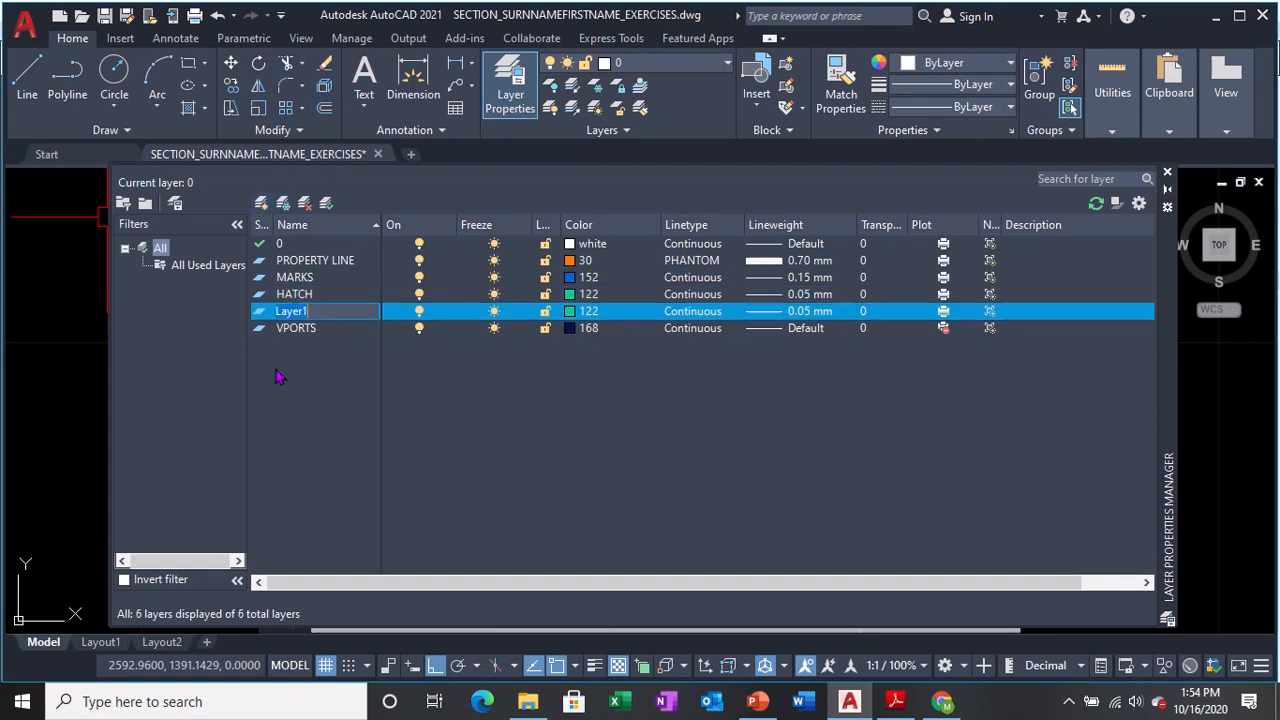
pyautogui.write('TEXT')
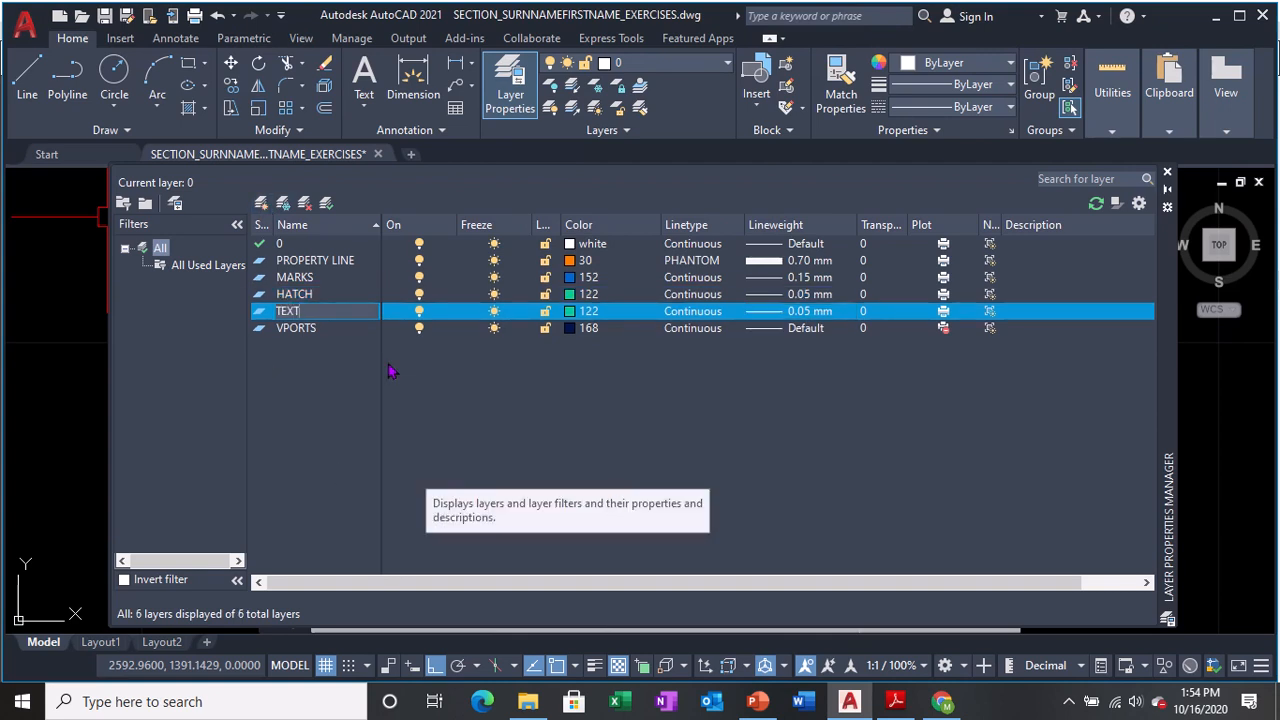
pyautogui.click(324, 311)
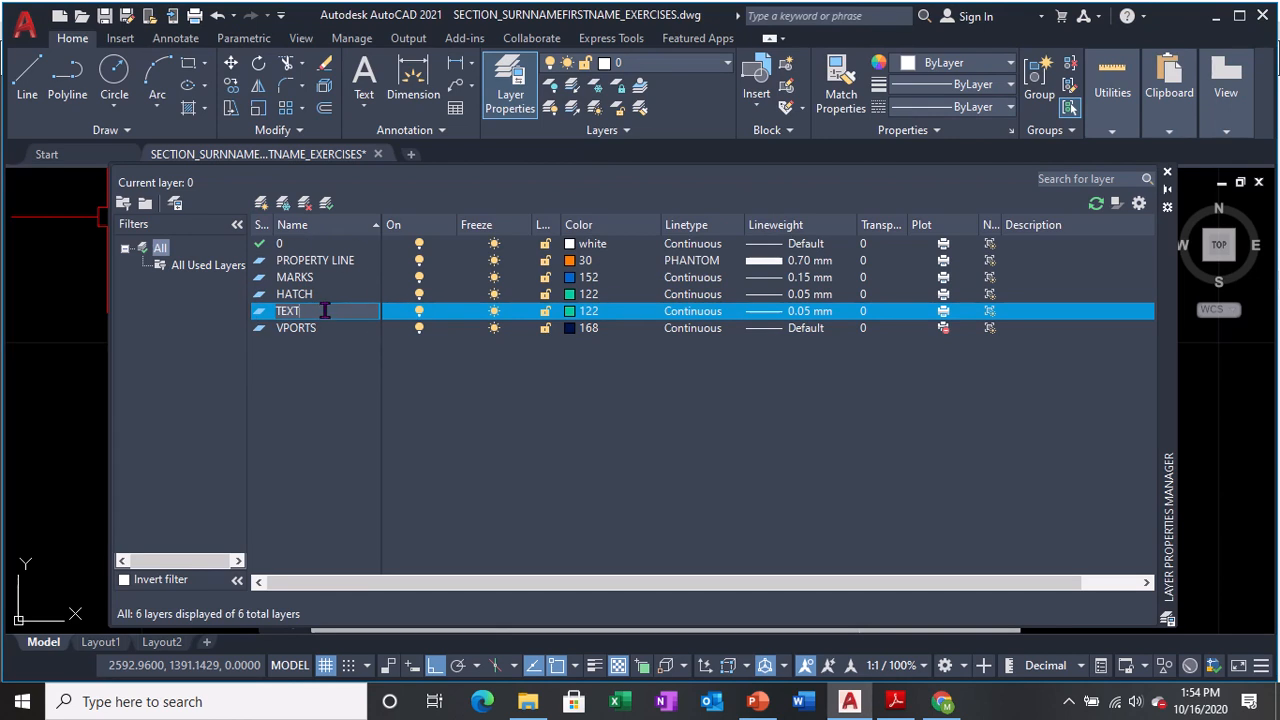
# - Set the TEXT layer's color to the standard index color red
pyautogui.click(574, 313)
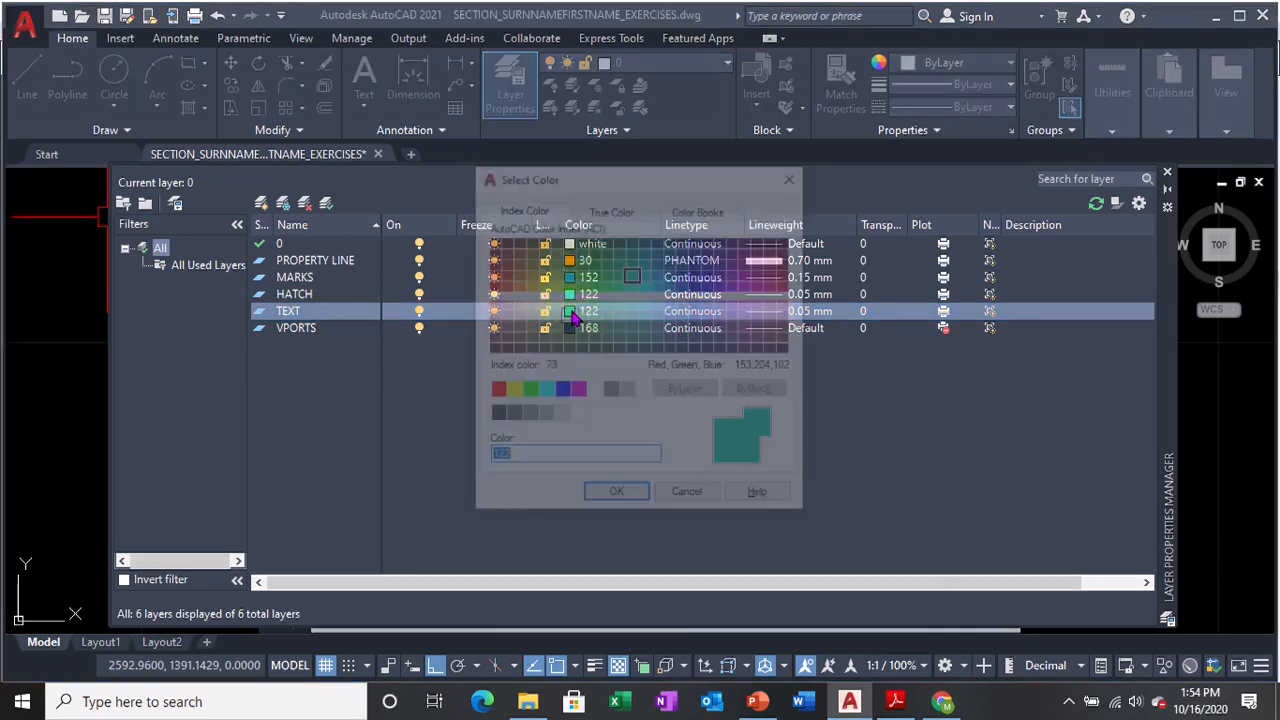
pyautogui.click(538, 210)
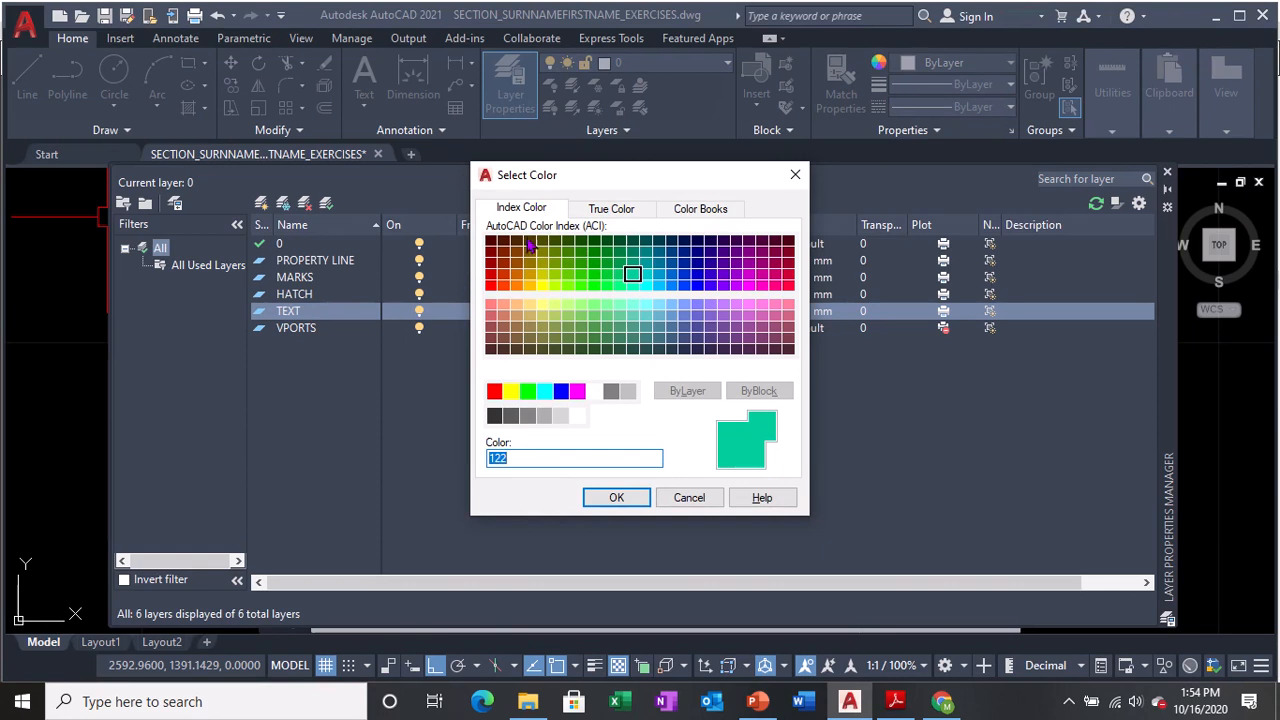
pyautogui.click(494, 395)
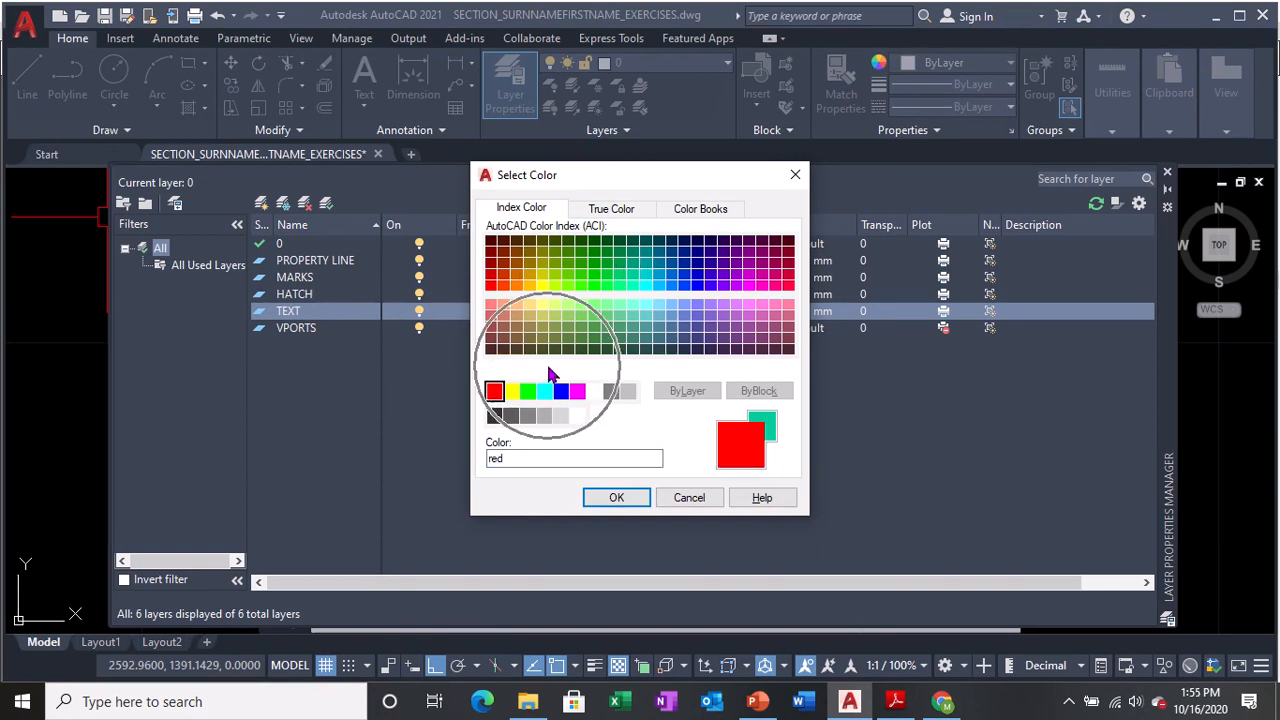
pyautogui.click(614, 498)
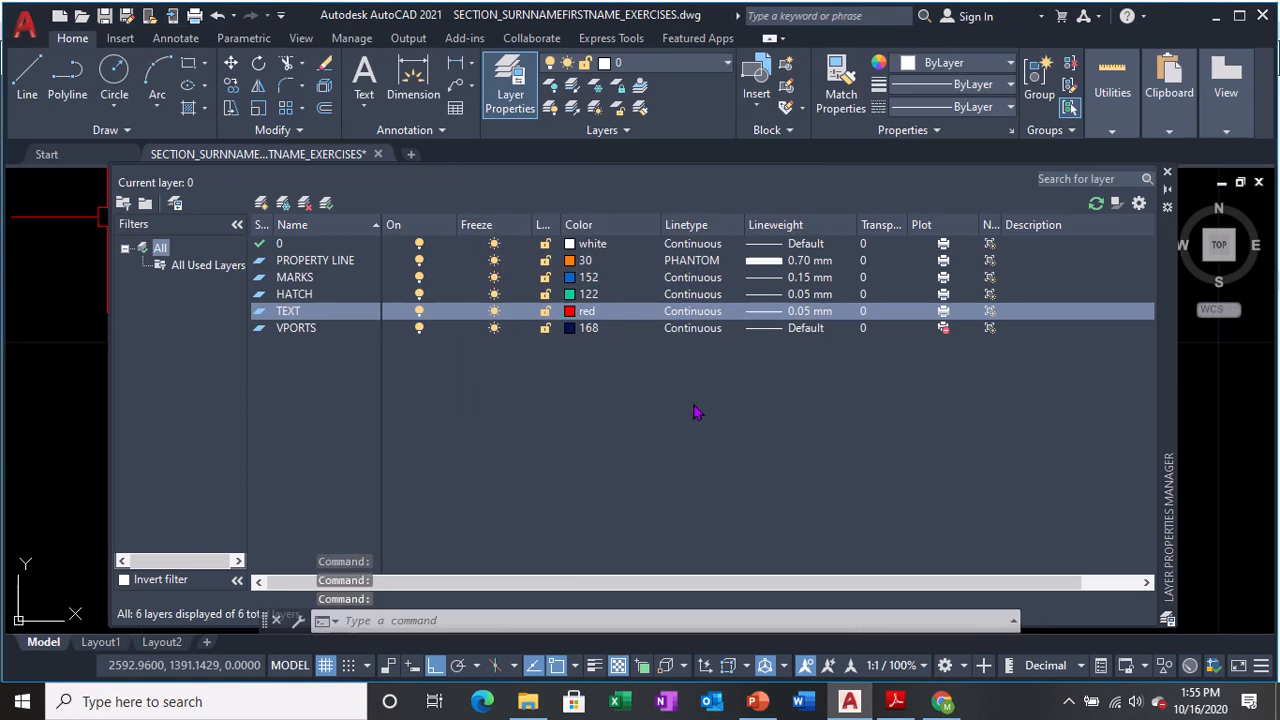
# - Set the TEXT layer's lineweight to 0.25 mm
pyautogui.click(712, 313)
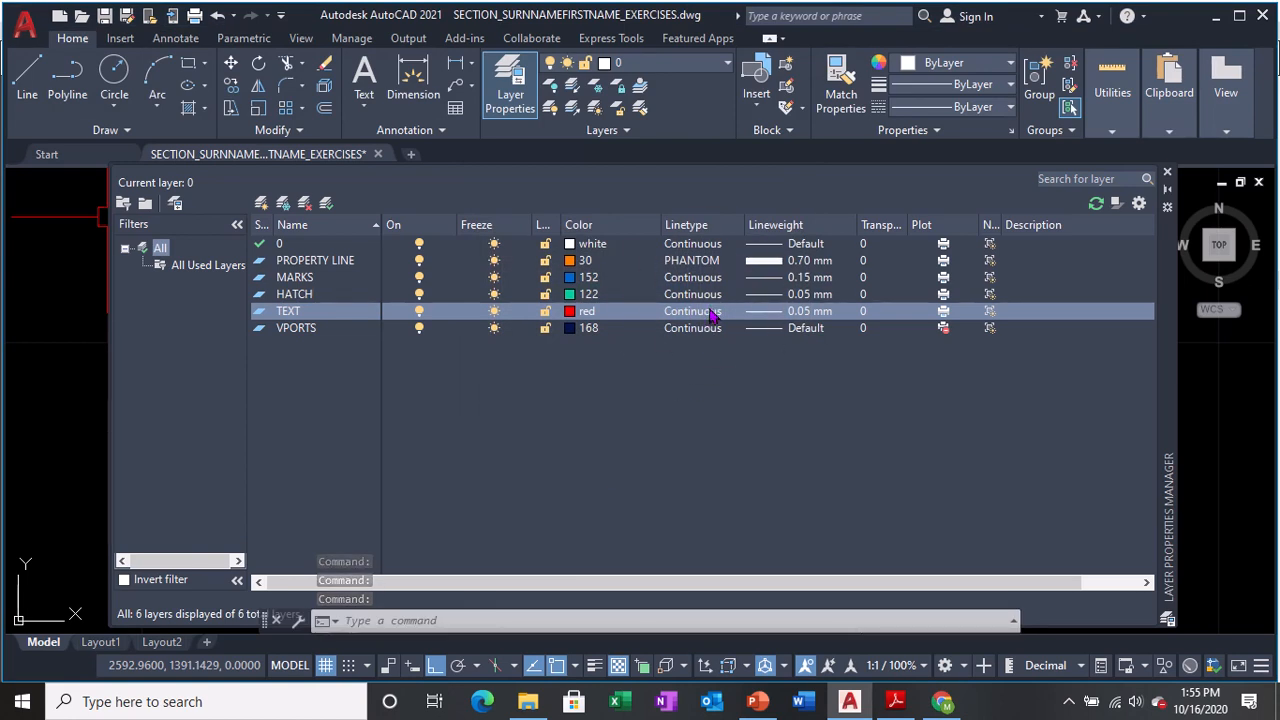
pyautogui.click(793, 318)
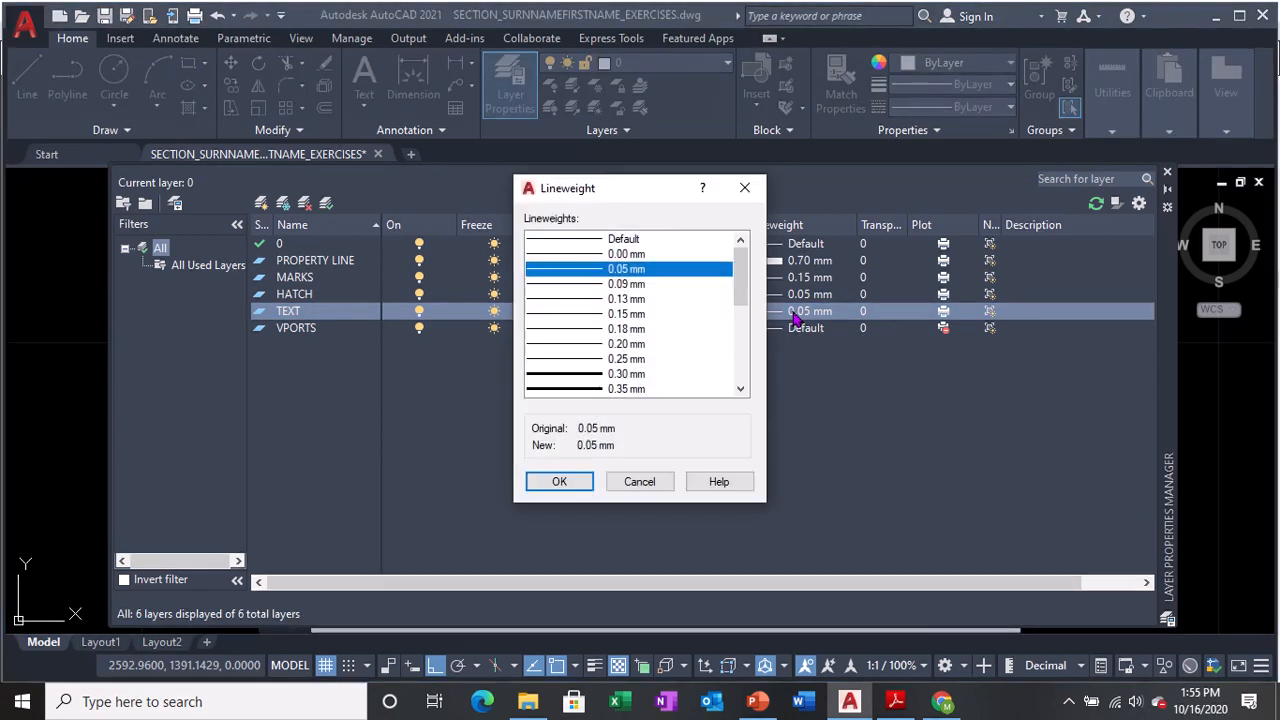
pyautogui.click(594, 365)
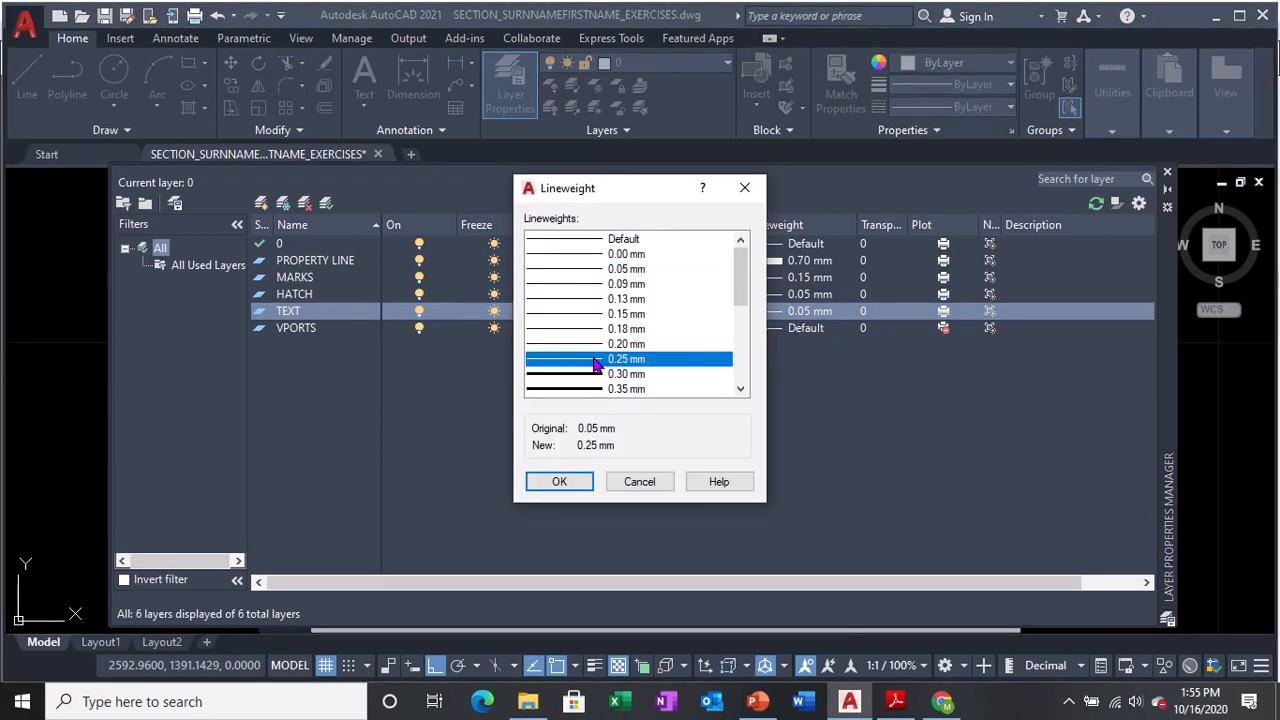
pyautogui.click(577, 486)
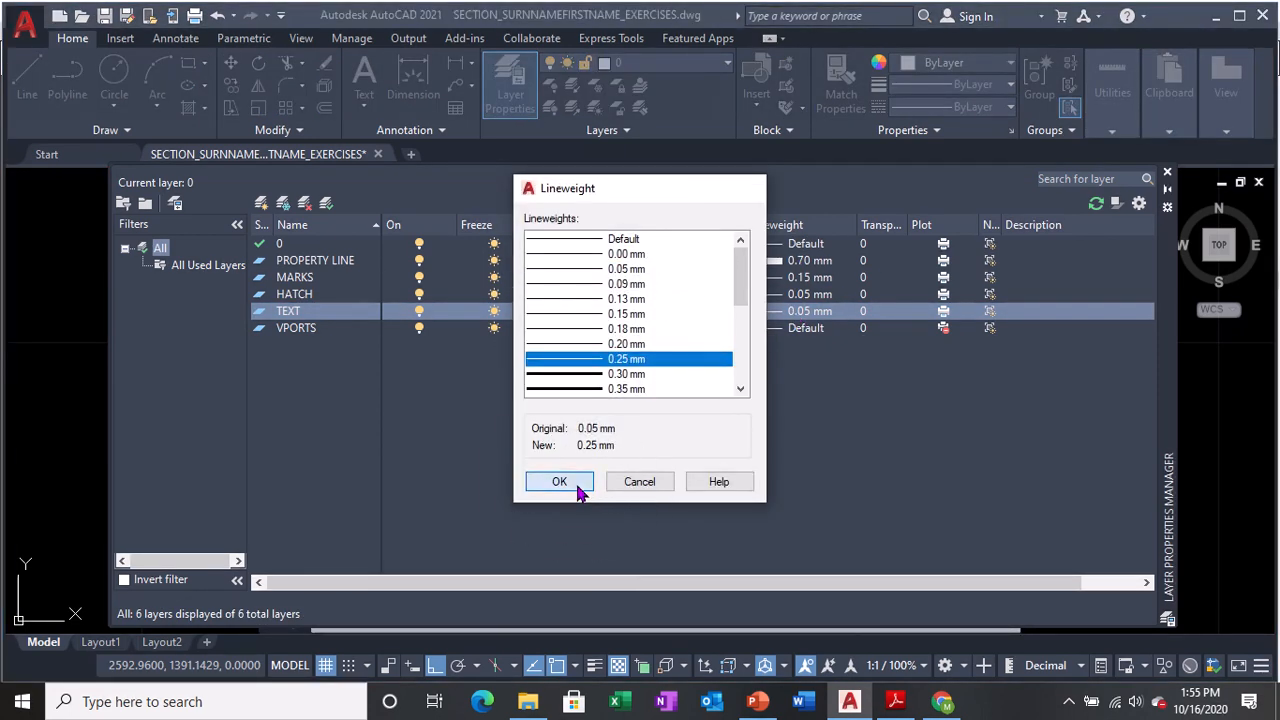
# - Make PROPERTY LINE the current layer
pyautogui.click(310, 262)
pyautogui.doubleClick(310, 262)
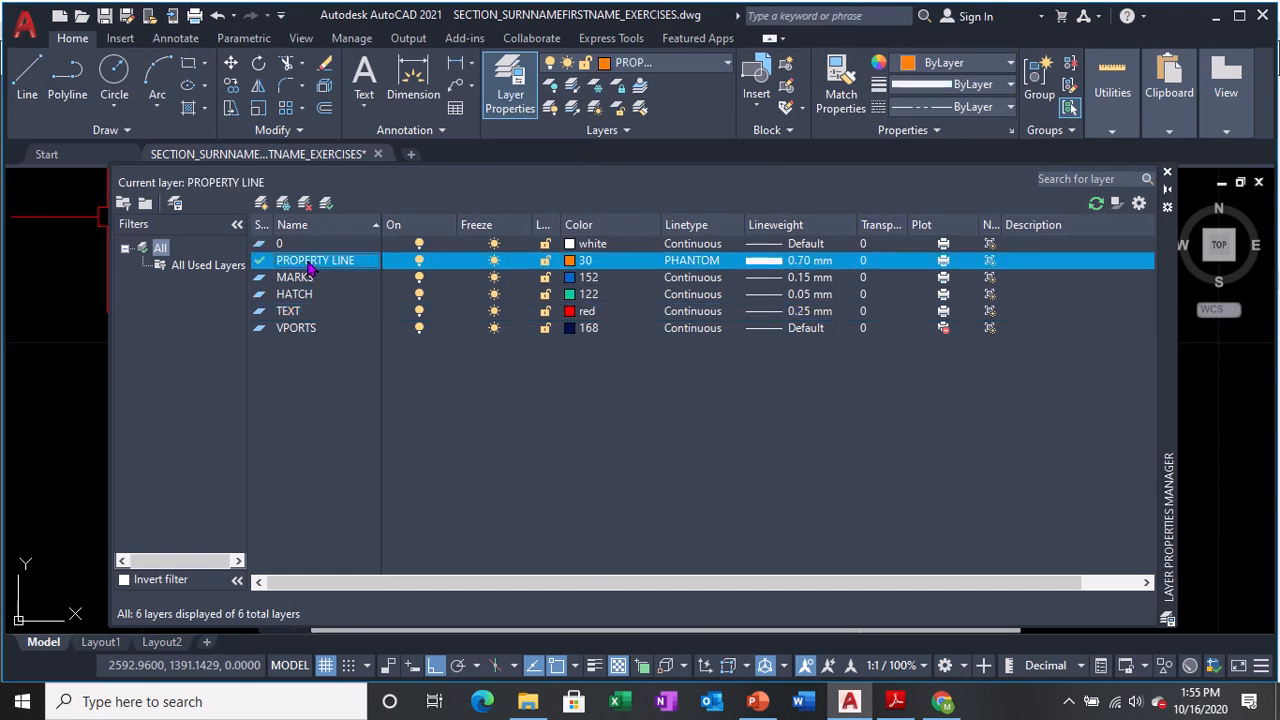
pyautogui.click(309, 262)
pyautogui.click(326, 265)
# - Close the layer manager and save the drawing under its existing file name
pyautogui.click(1168, 174)
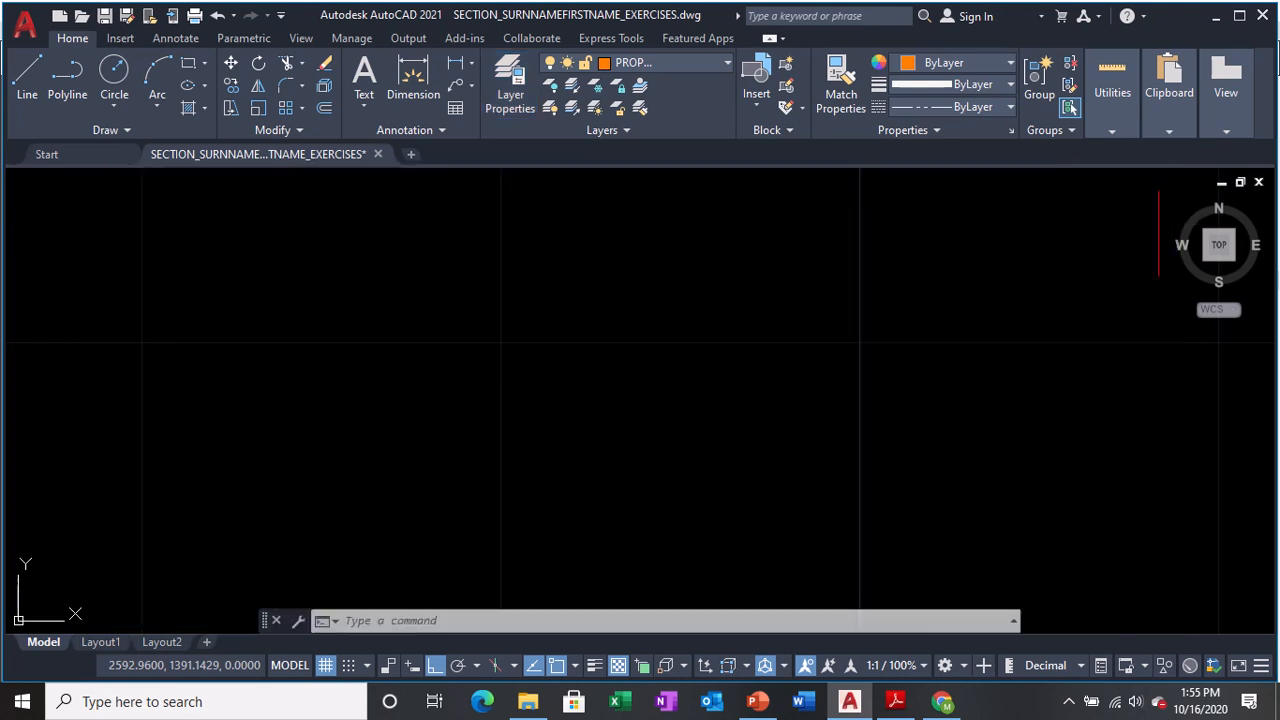
pyautogui.hotkey('ctrl', 's')
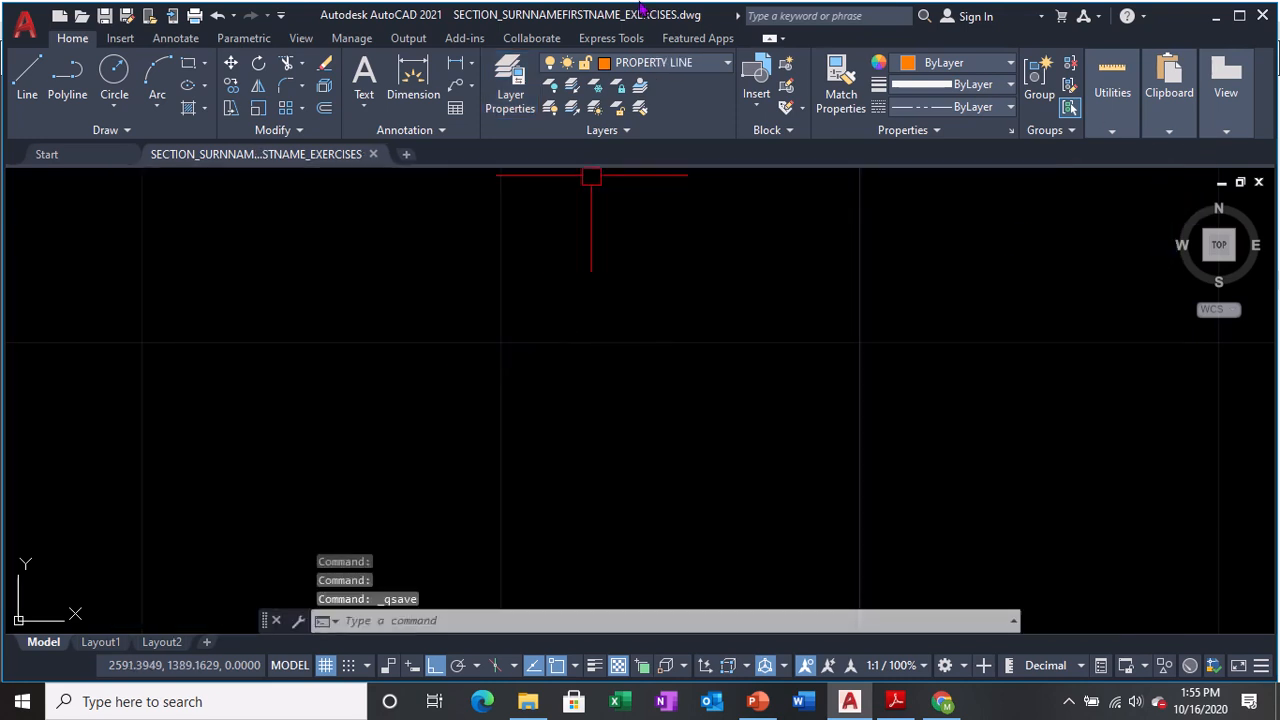
pyautogui.moveTo(634, 9)
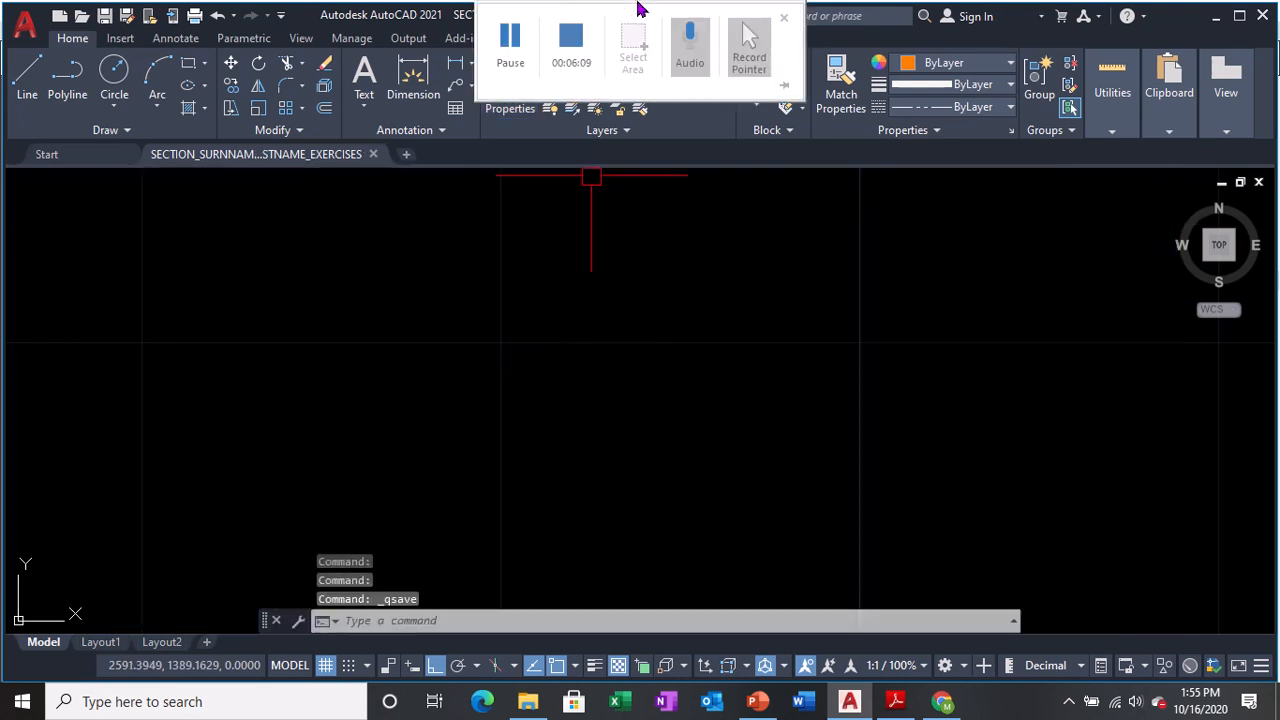
pyautogui.click(510, 40)
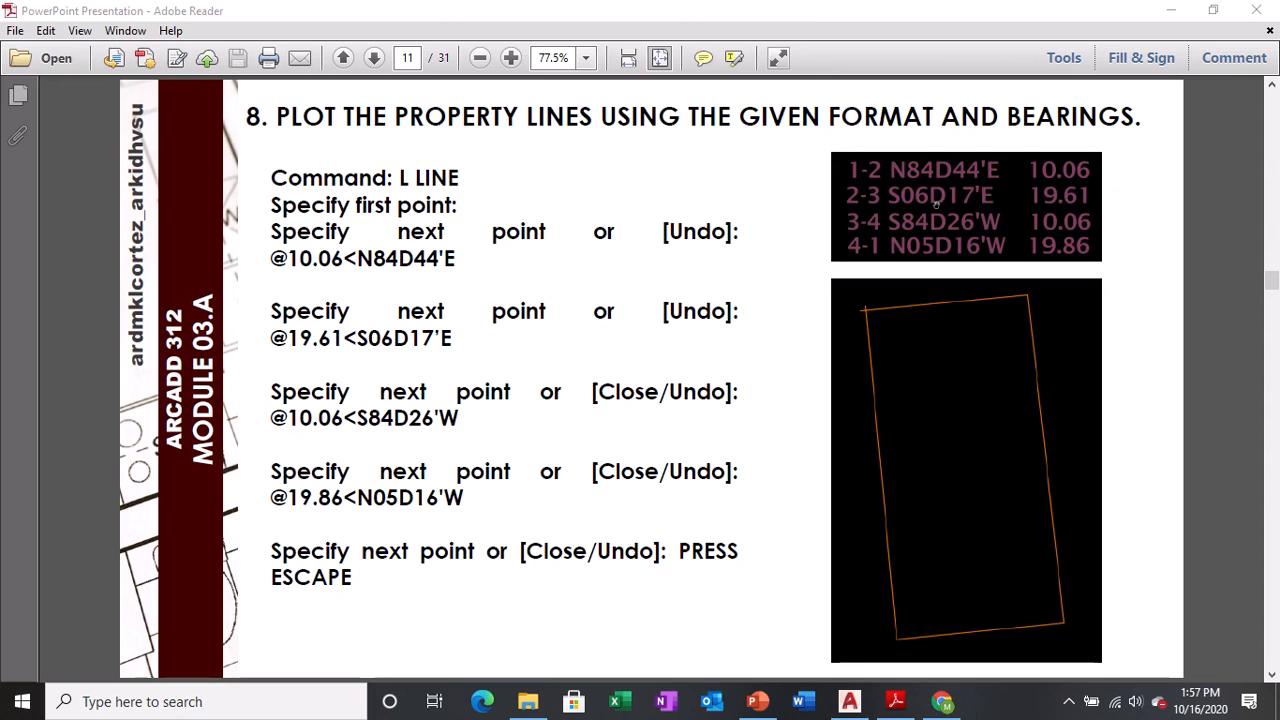
# - Review the property line bearings, distances and polar input format for step 8 in the PDF module
pyautogui.moveTo(652, 6)
pyautogui.press('ctrl')
pyautogui.press('ctrl')
pyautogui.press('ctrl')
pyautogui.press('ctrl')
pyautogui.press('ctrl')
pyautogui.press('ctrl')
pyautogui.press('ctrl')
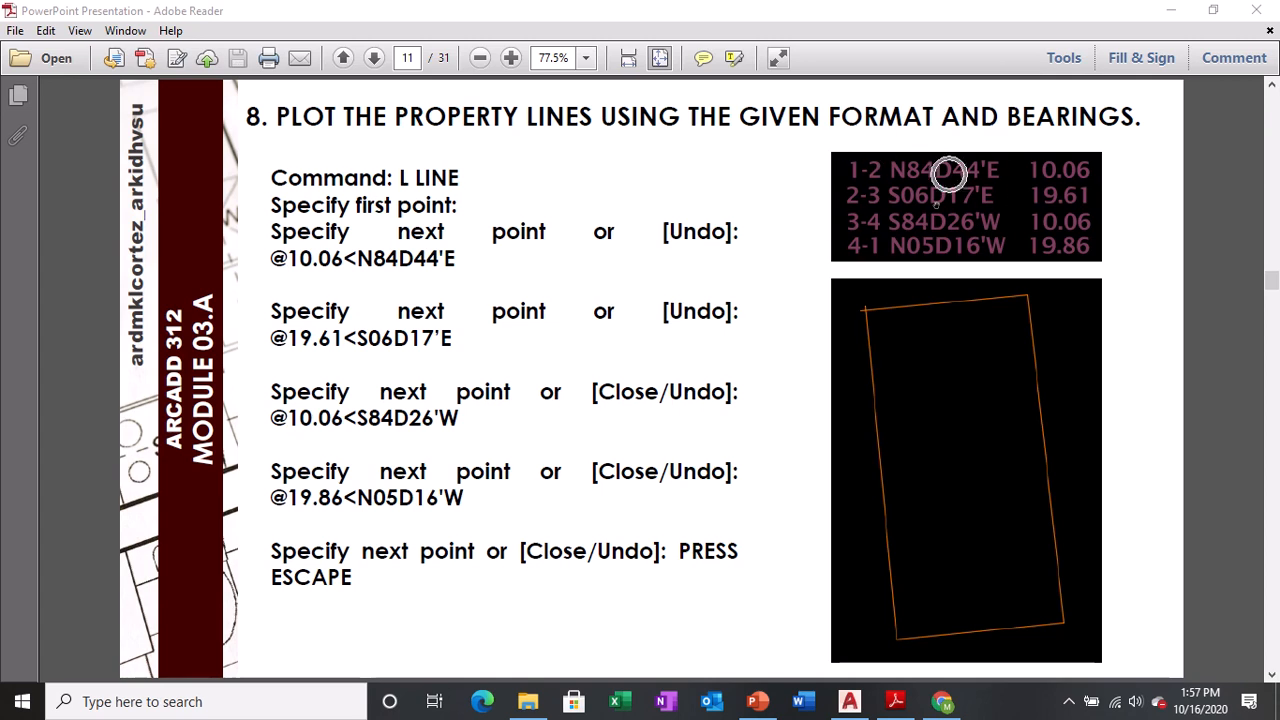
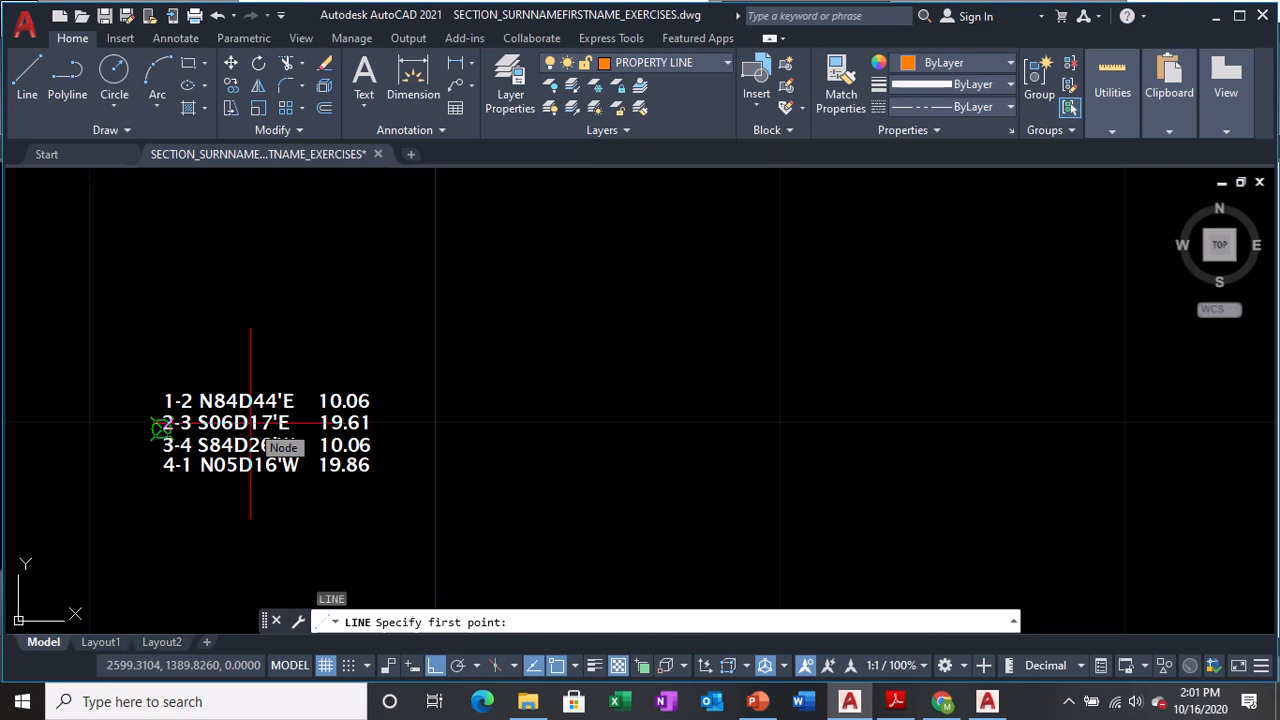
# - Place the first point of the property line in the empty area to the right of the bearings text
pyautogui.scroll(2, 250, 423)
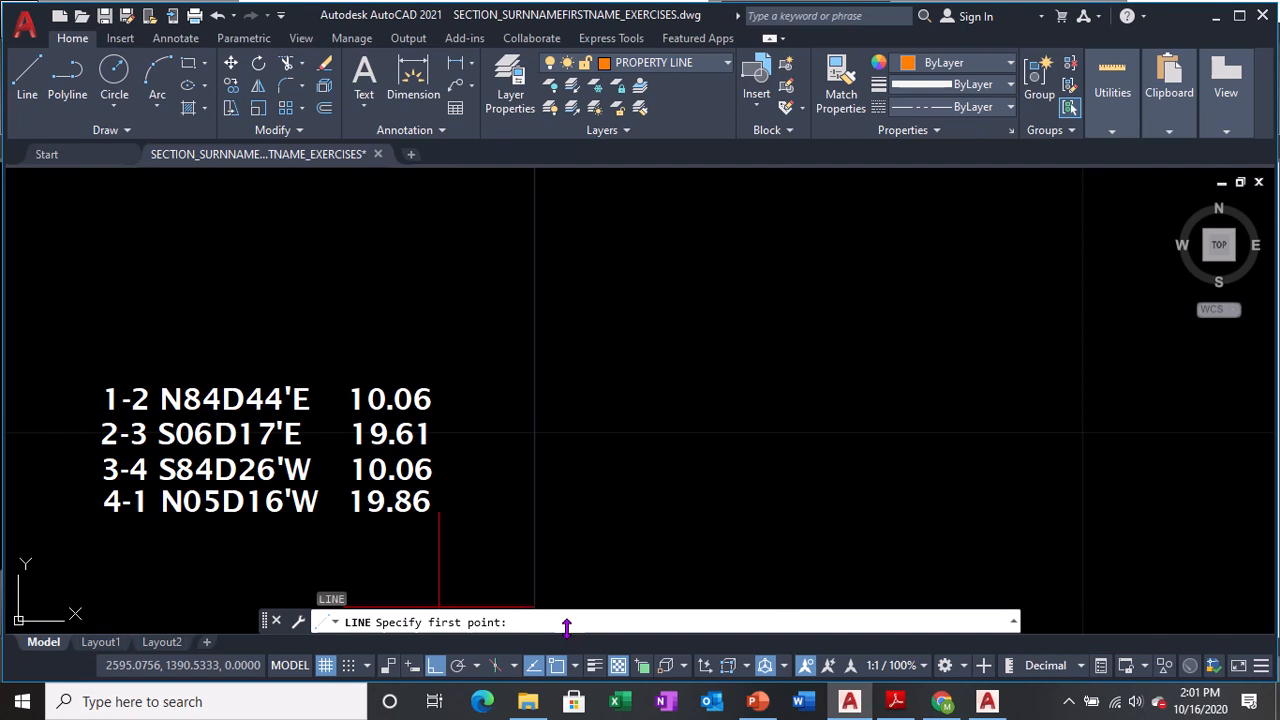
pyautogui.scroll(-3, 510, 490)
pyautogui.moveTo(807, 484); pyautogui.dragTo(706, 460, button='middle')
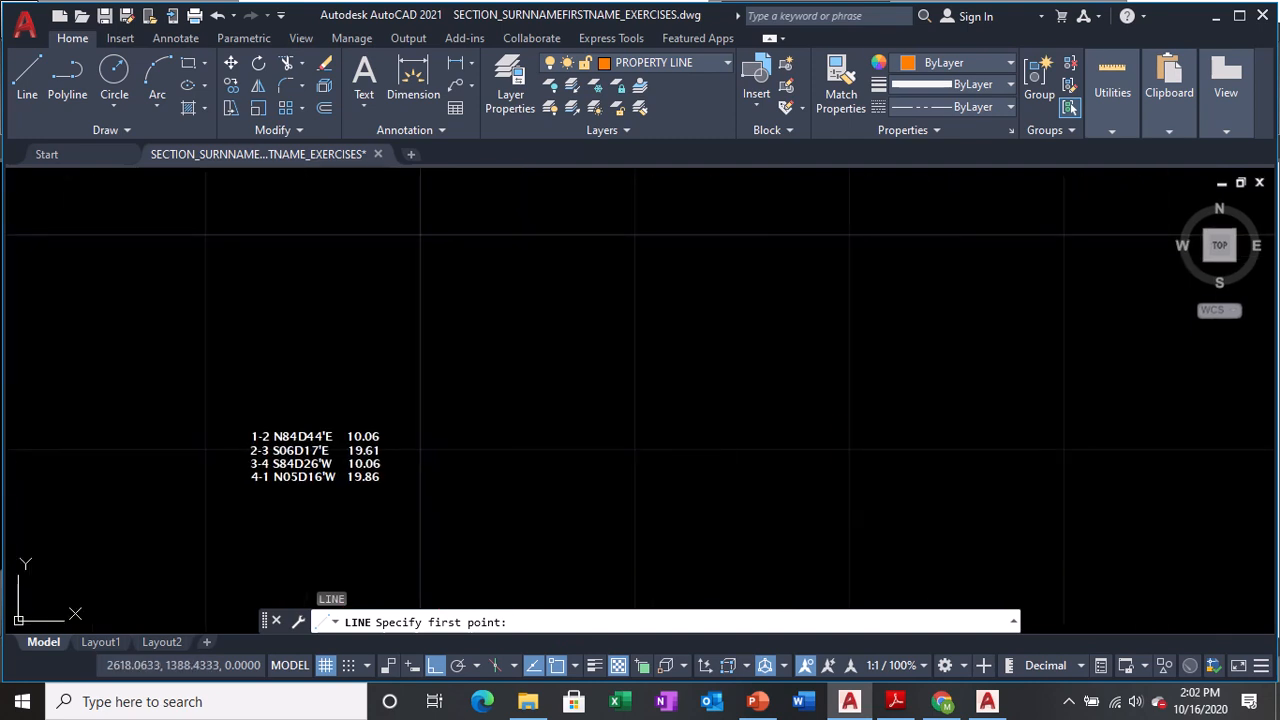
pyautogui.click(930, 520)
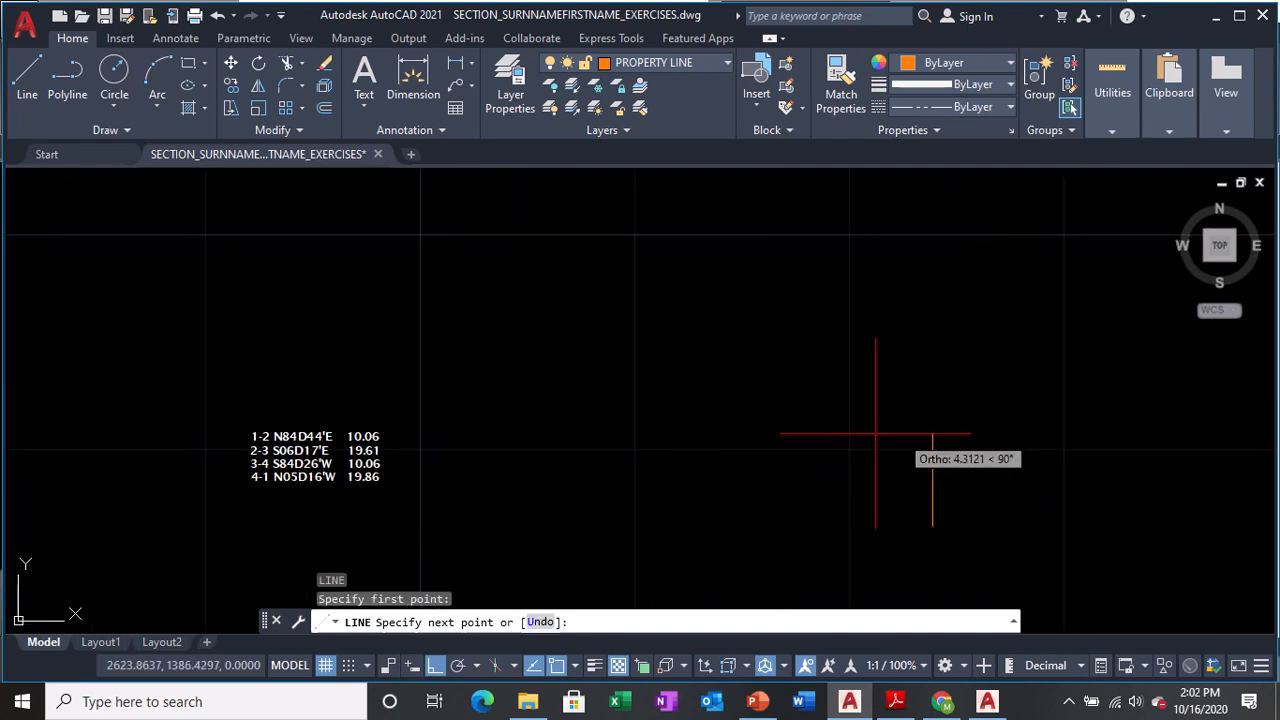
pyautogui.moveTo(741, 502); pyautogui.dragTo(634, 487, button='middle')
pyautogui.scroll(4, 110, 430)
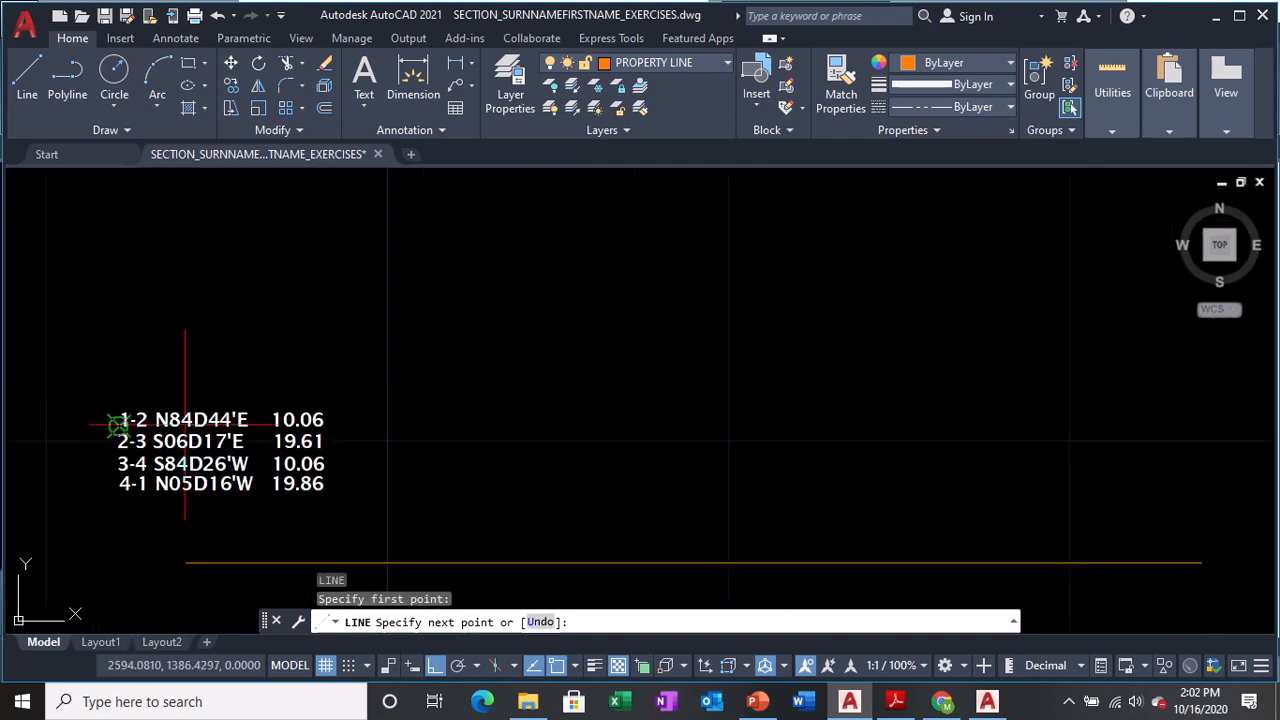
pyautogui.press('ctrl')
pyautogui.press('ctrl')
pyautogui.press('ctrl')
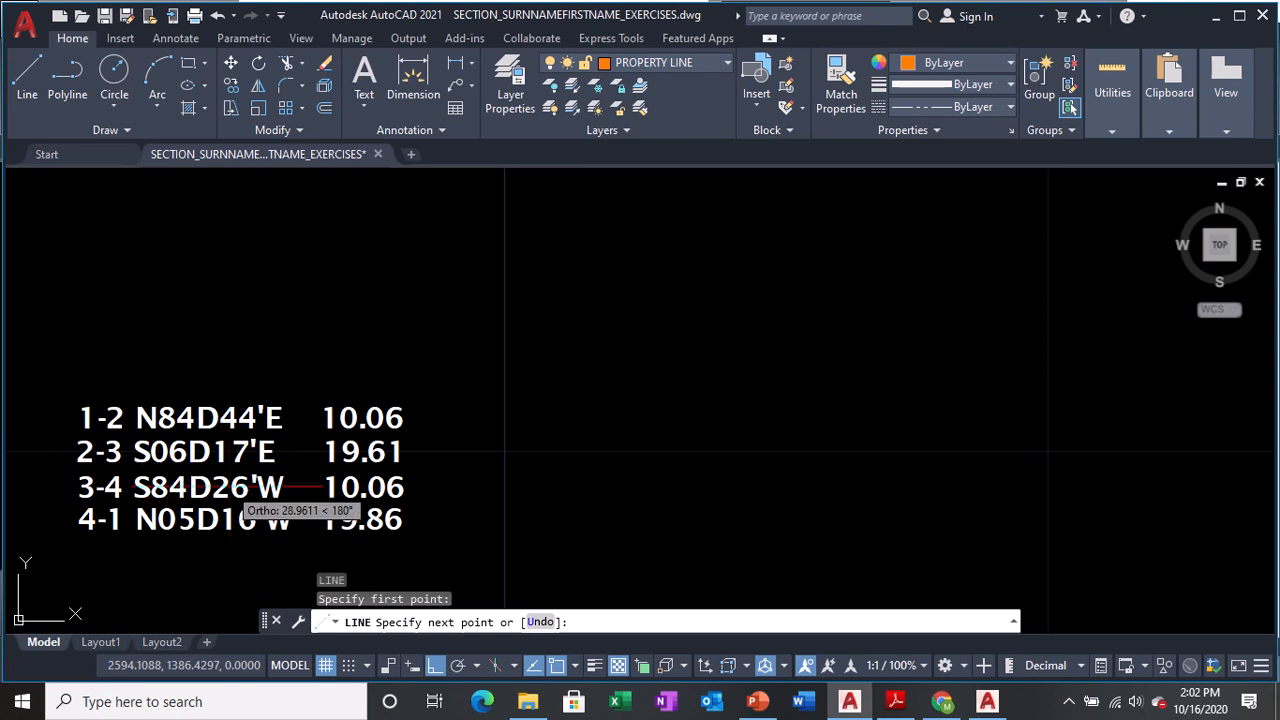
pyautogui.scroll(-2, 230, 477)
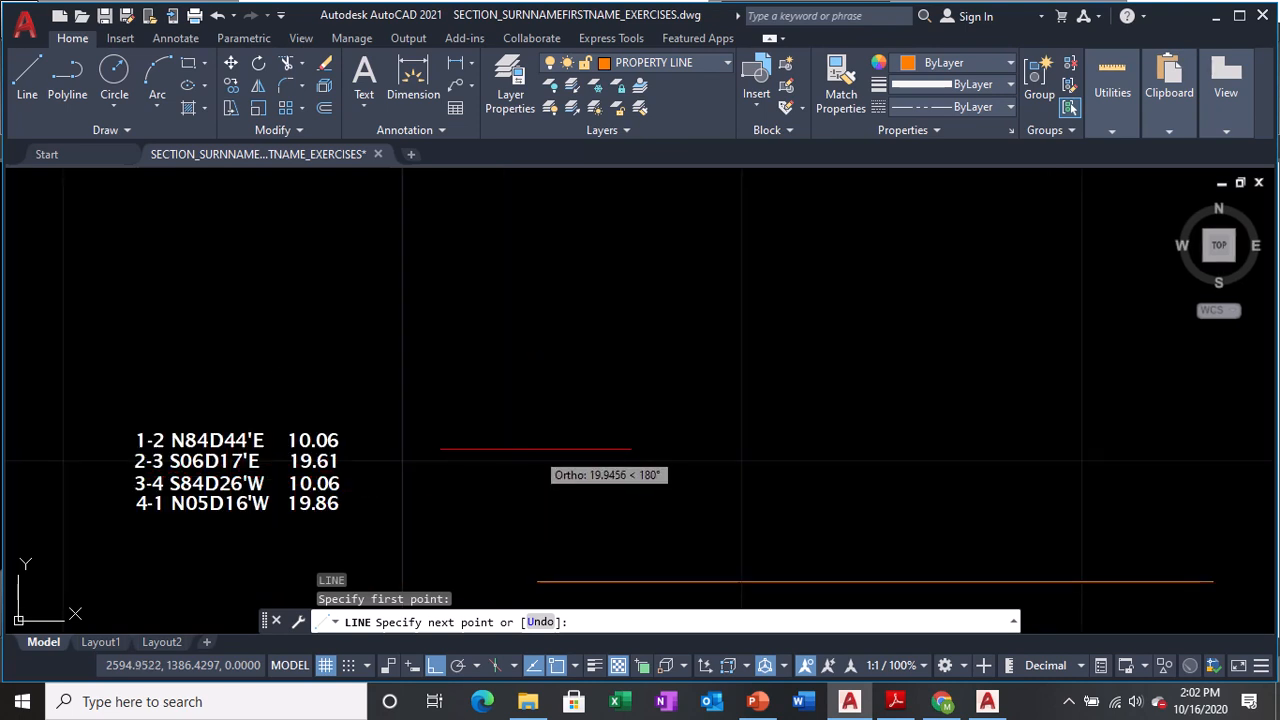
pyautogui.write('@10.06<')
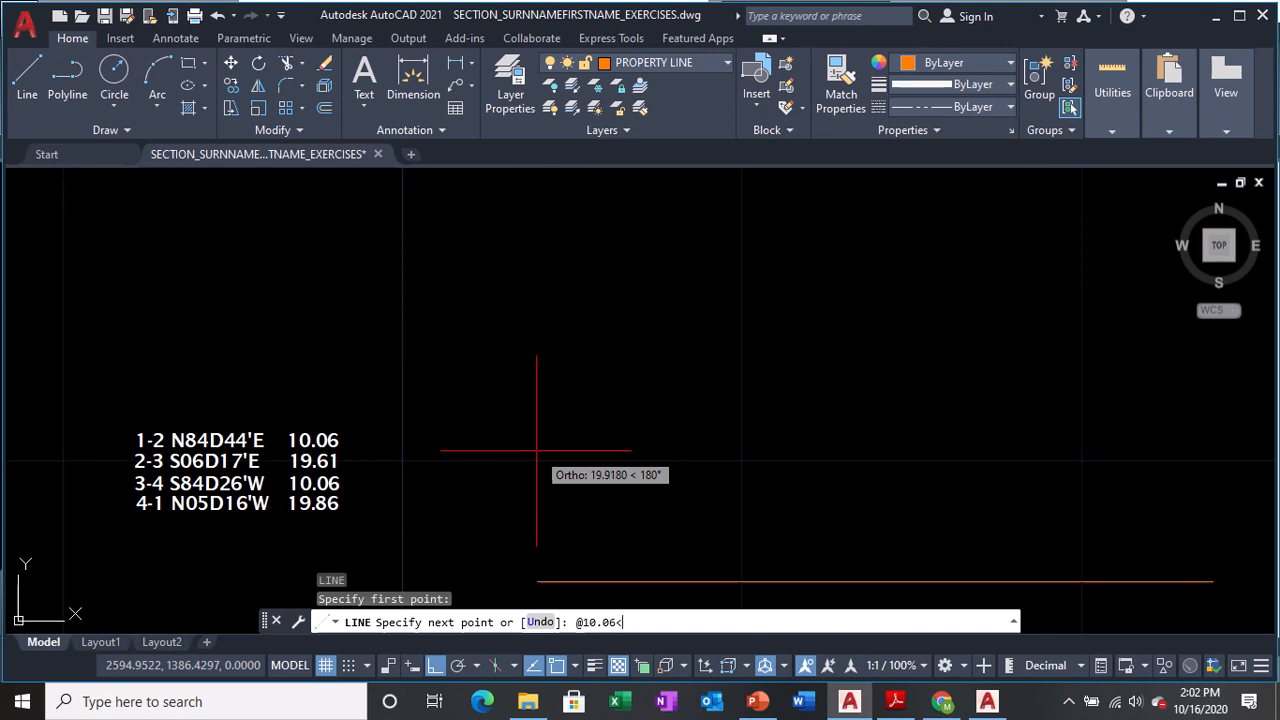
pyautogui.write('N84')
pyautogui.write('E')
pyautogui.press('Return')
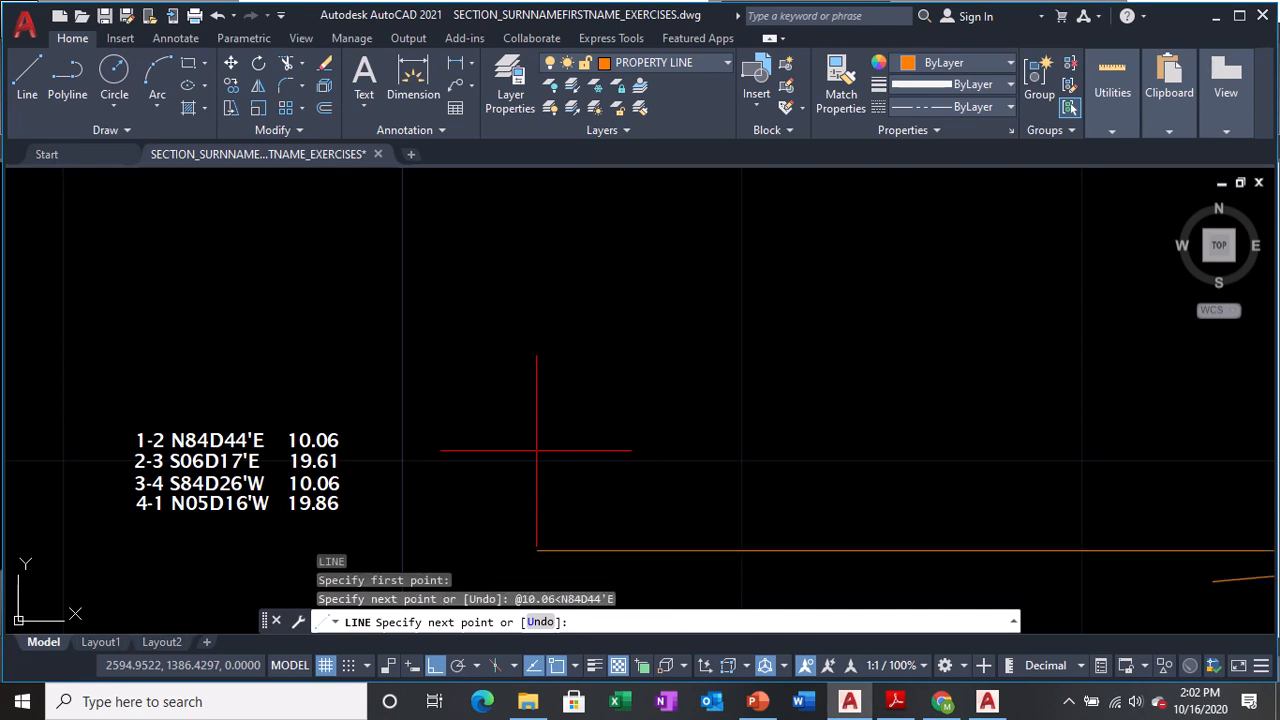
pyautogui.scroll(-2, 531, 446)
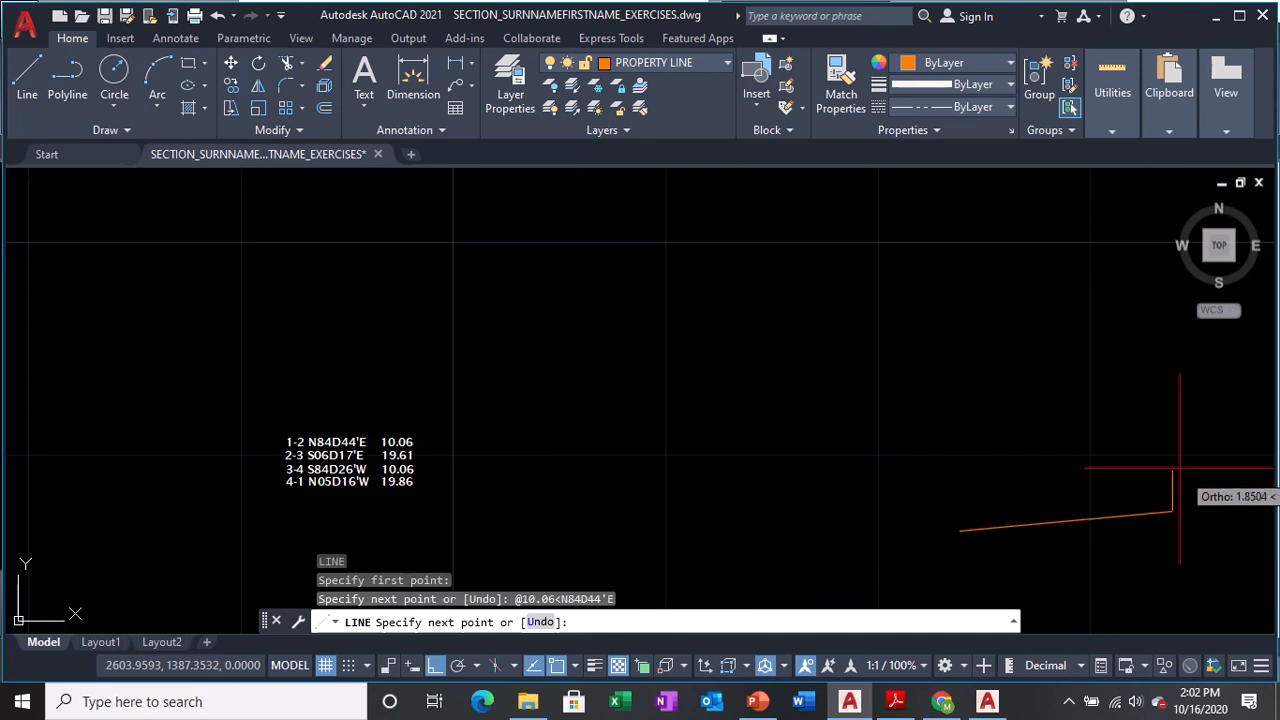
pyautogui.moveTo(1146, 298); pyautogui.dragTo(1015, 305, button='middle')
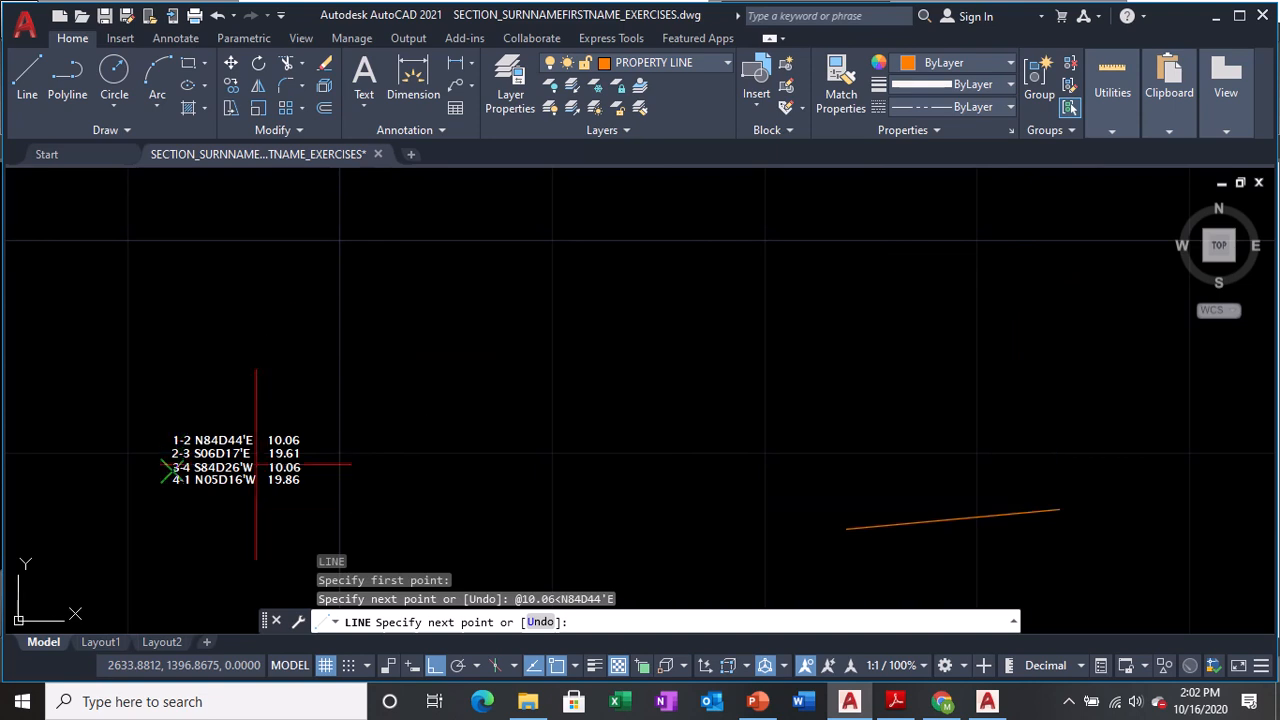
pyautogui.scroll(4, 256, 464)
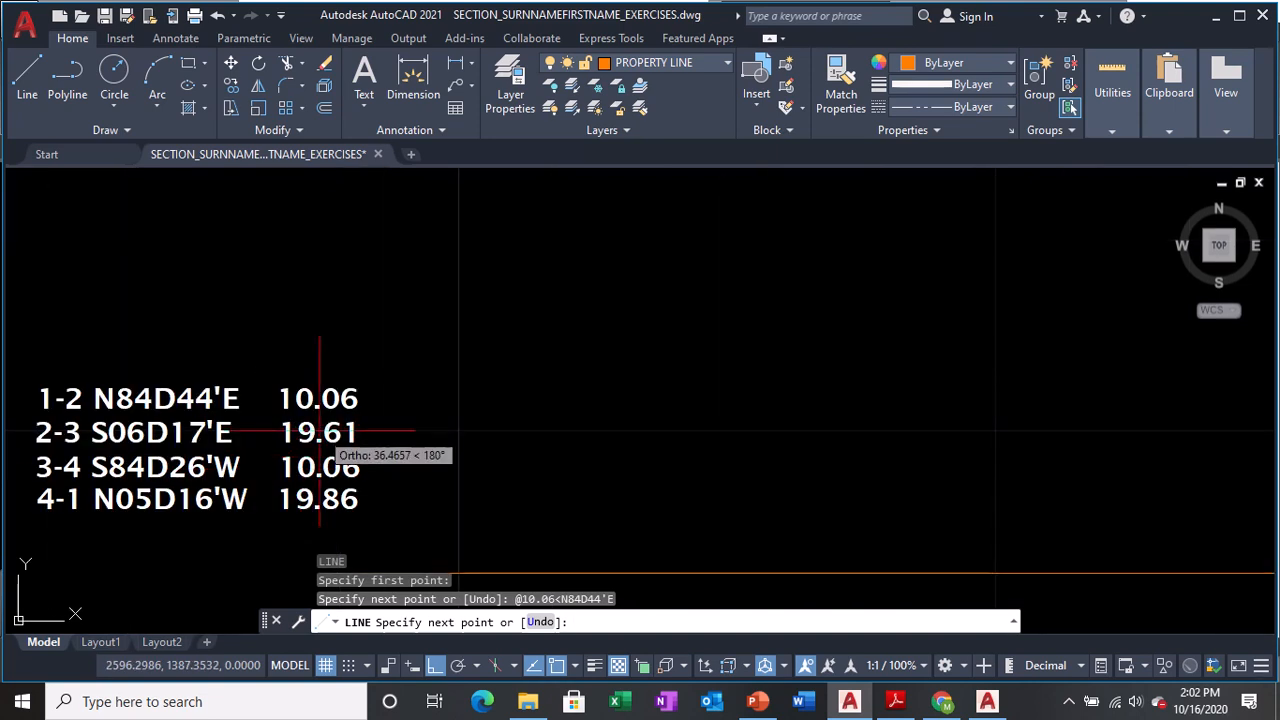
pyautogui.write('@')
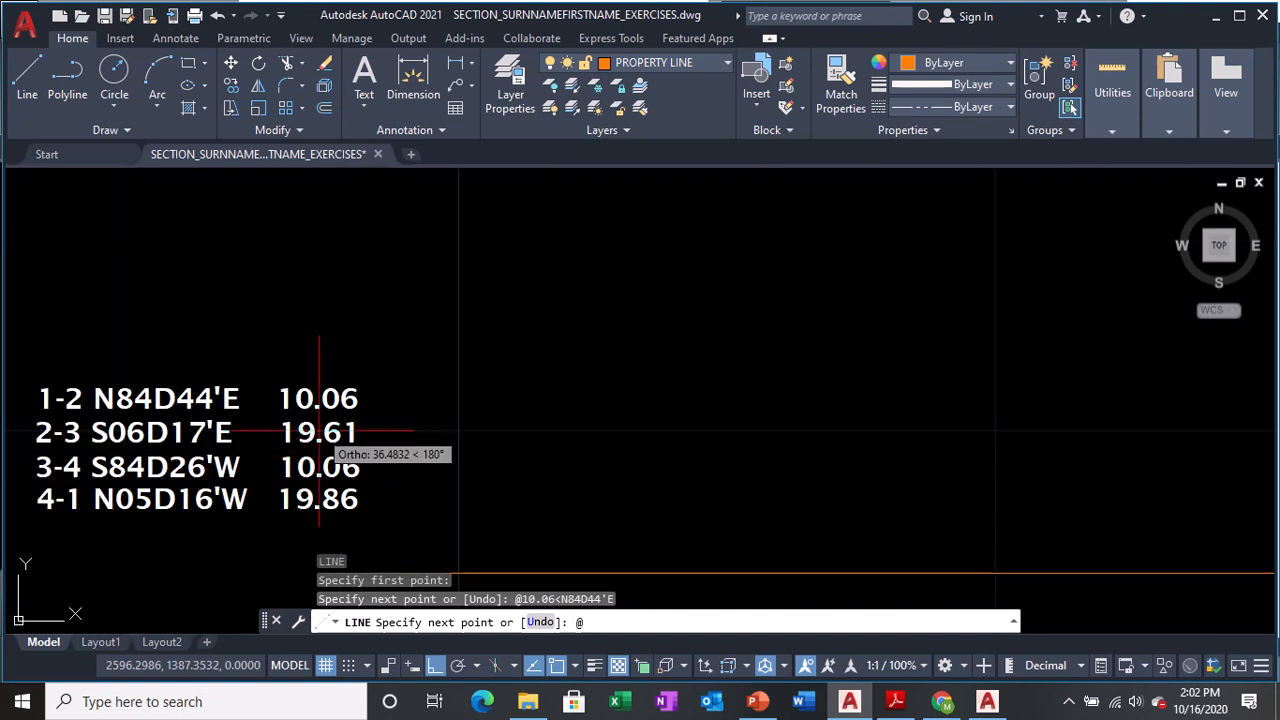
pyautogui.press('ctrl')
pyautogui.press('ctrl')
pyautogui.press('ctrl')
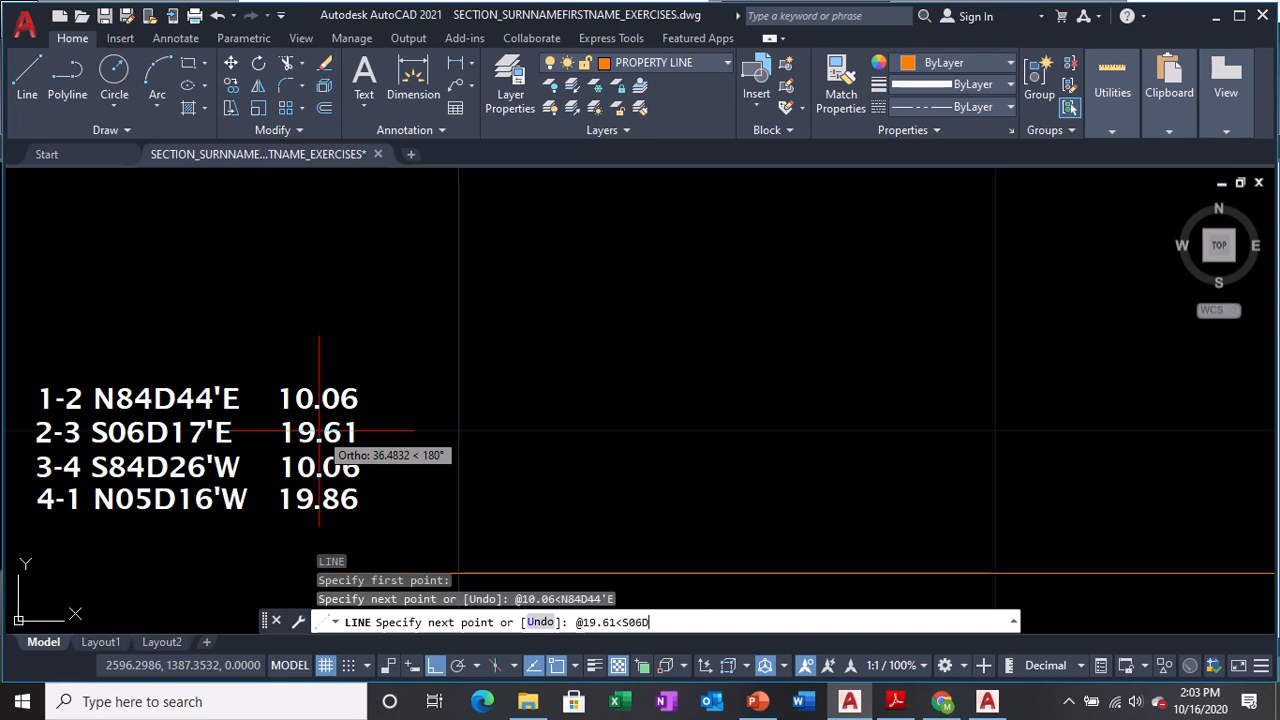
pyautogui.write("7'E")
pyautogui.press('Return')
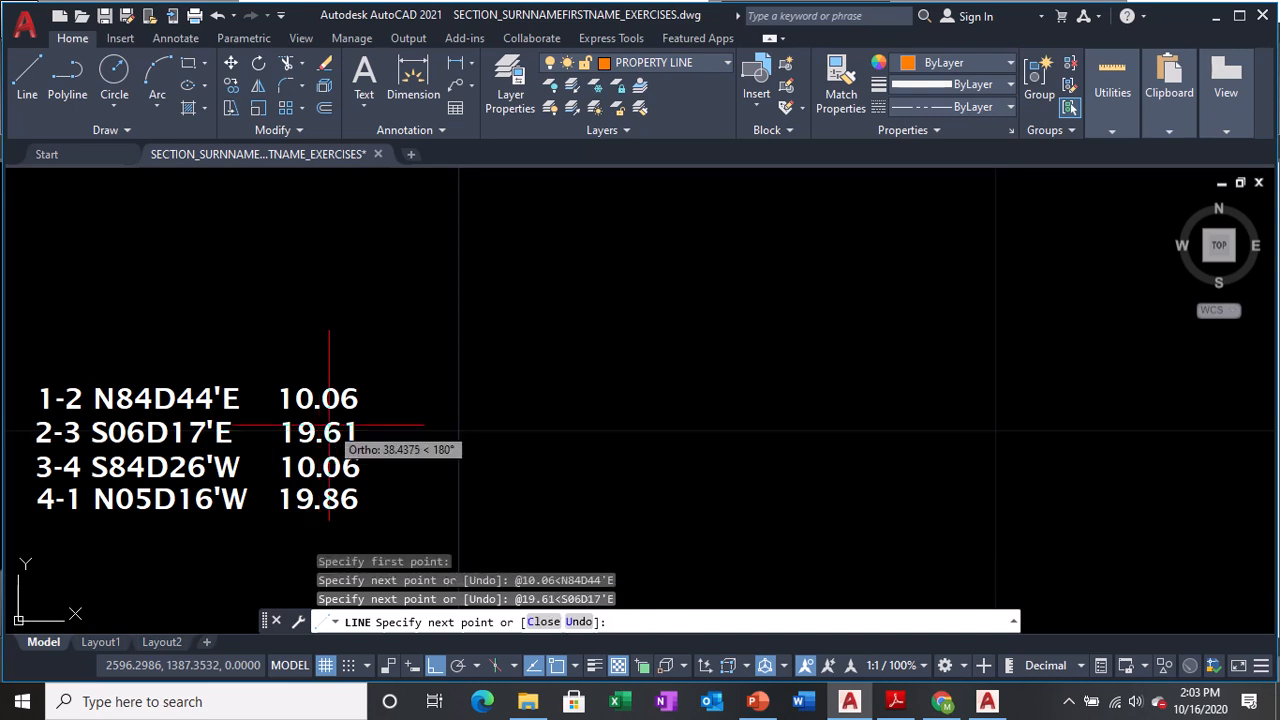
pyautogui.scroll(-3, 337, 421)
pyautogui.moveTo(561, 429); pyautogui.dragTo(427, 258, button='middle')
pyautogui.scroll(-1, 427, 258)
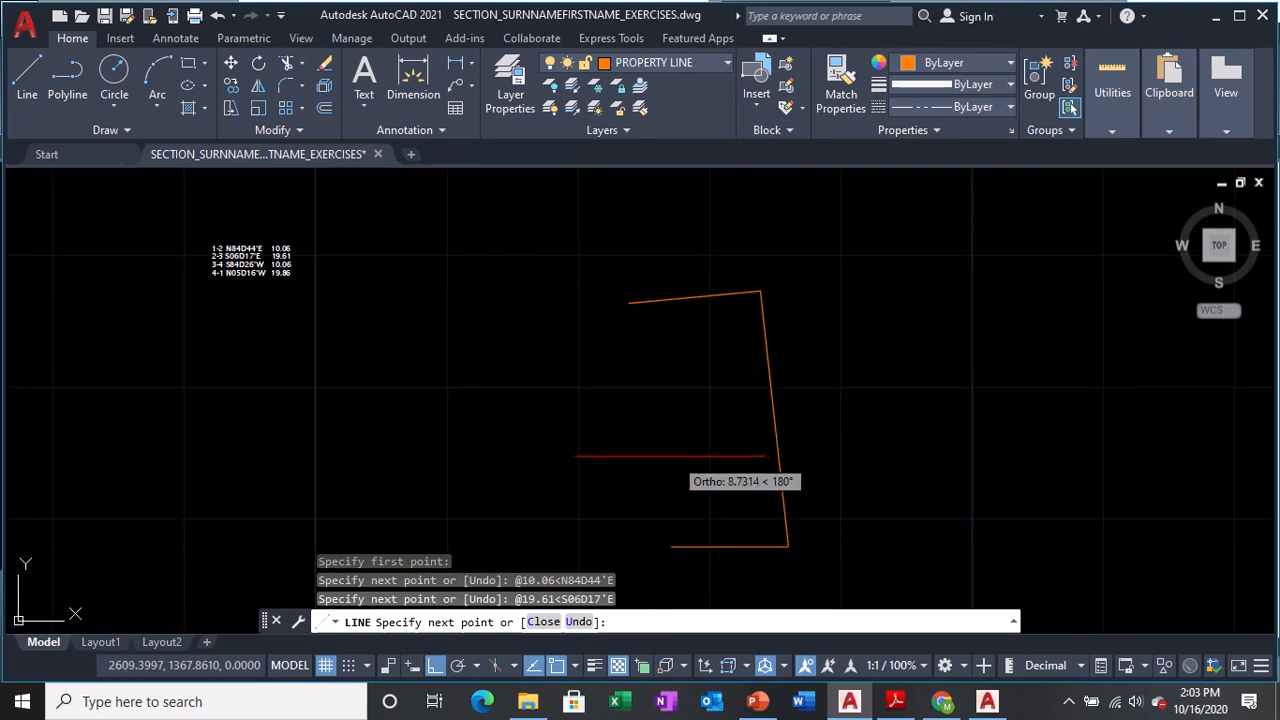
pyautogui.scroll(5, 238, 280)
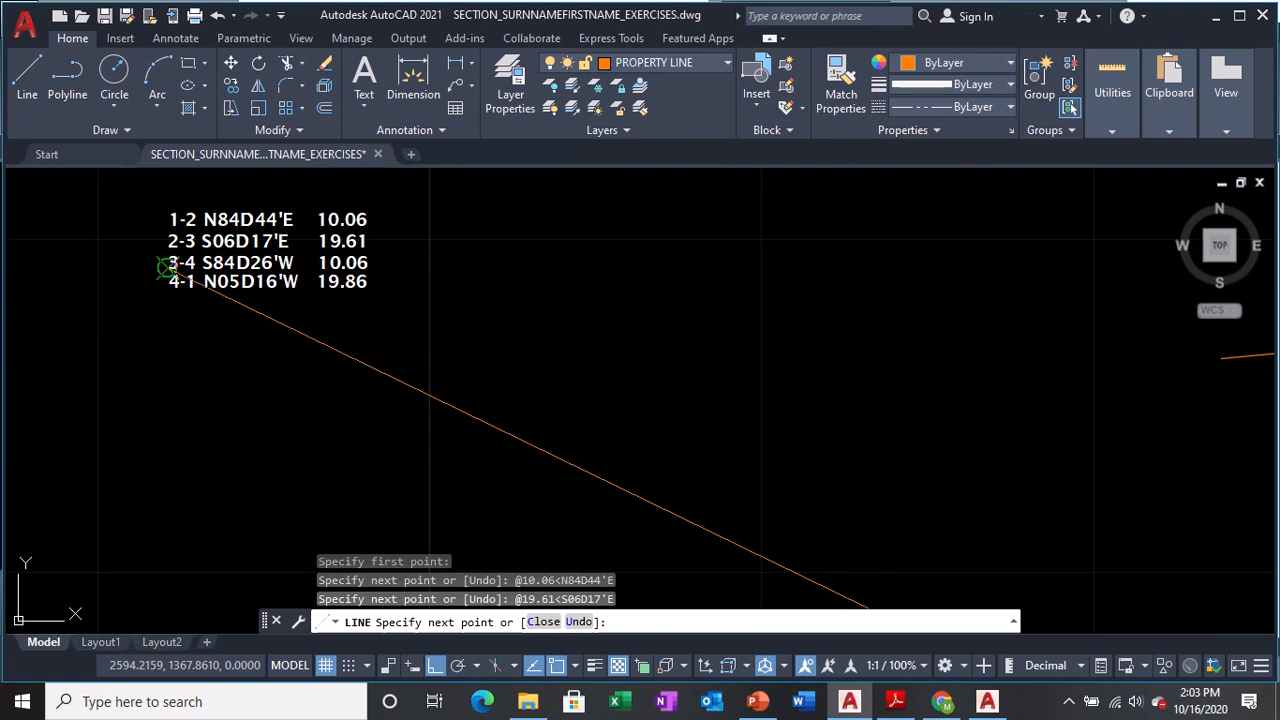
pyautogui.write('@')
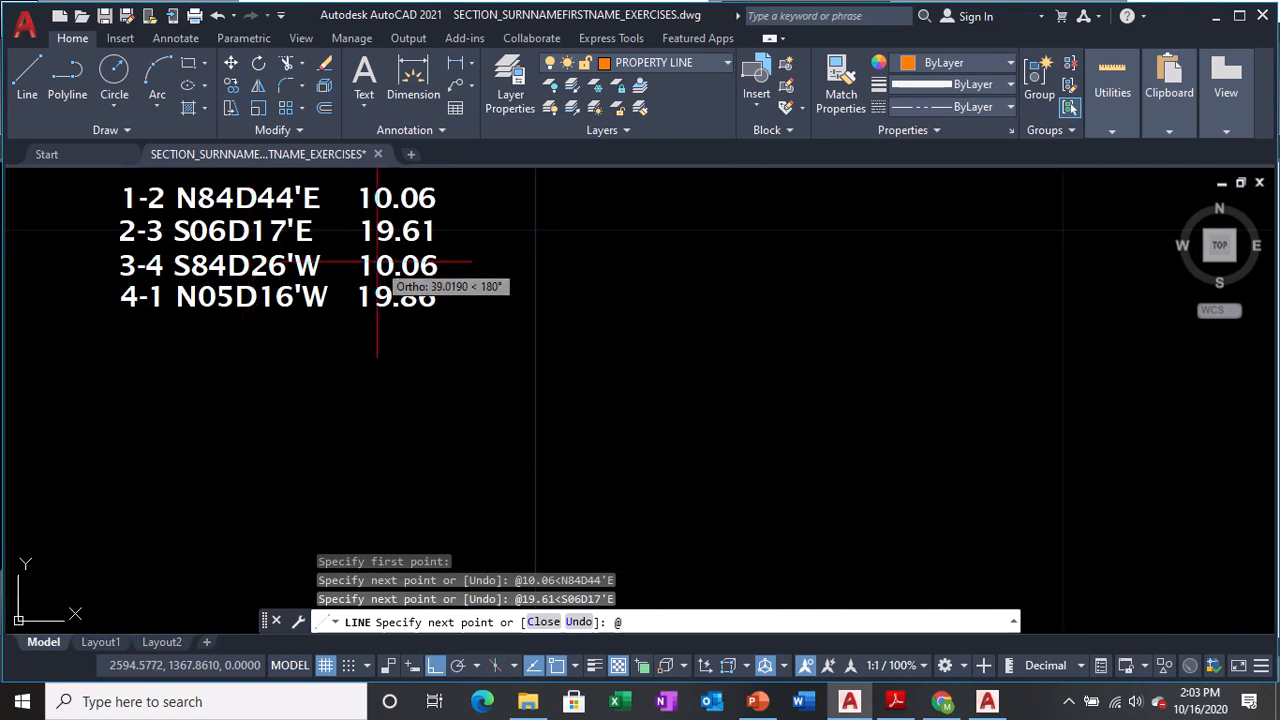
pyautogui.write('10.0')
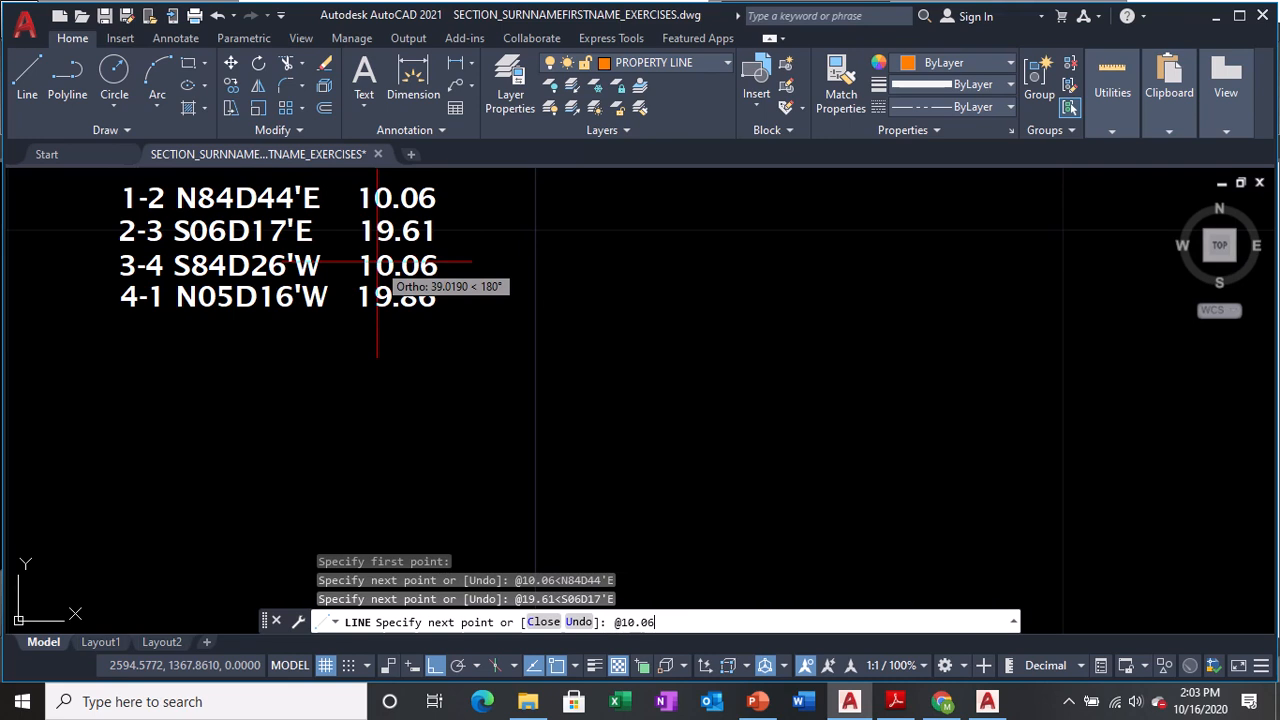
pyautogui.write('6')
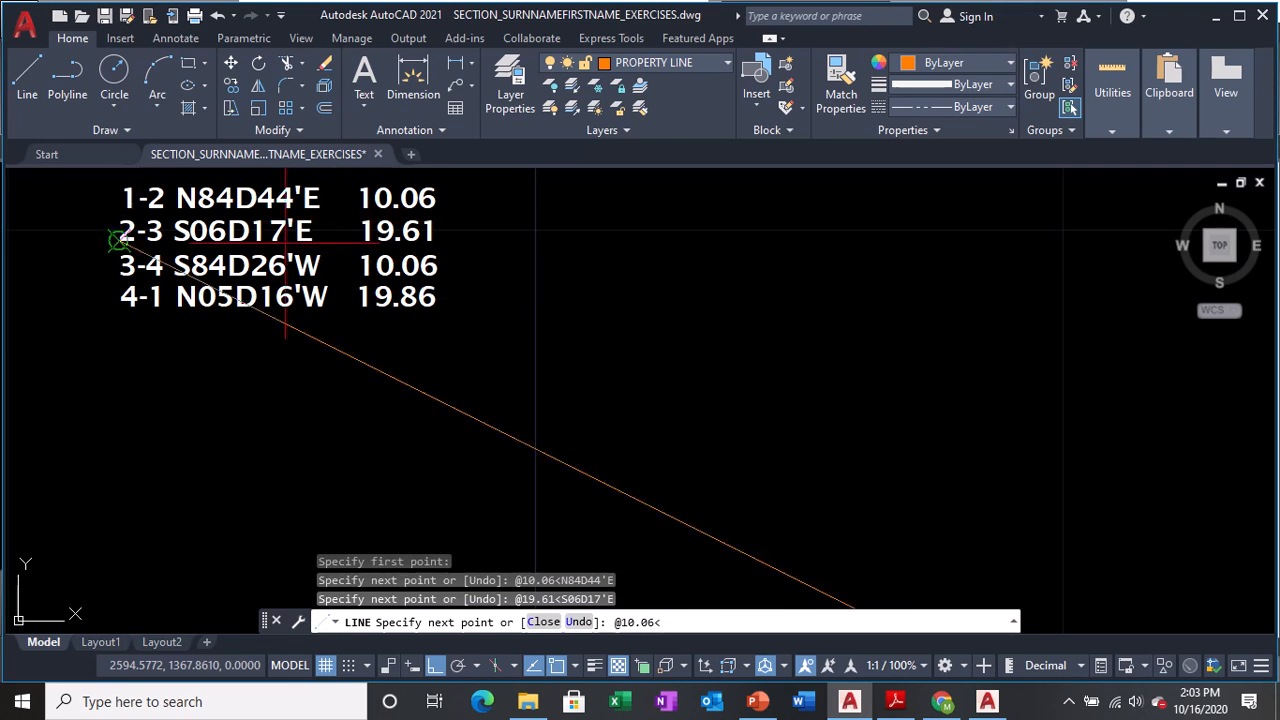
pyautogui.write('<S')
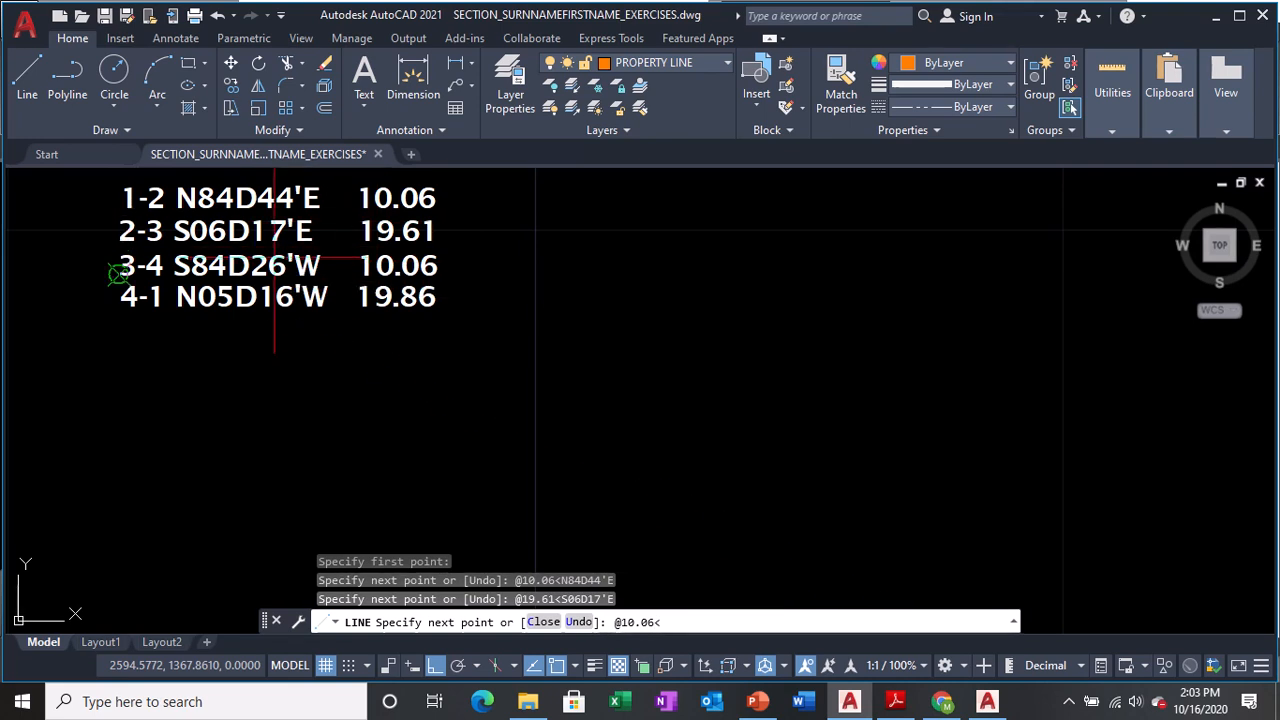
pyautogui.write('84D')
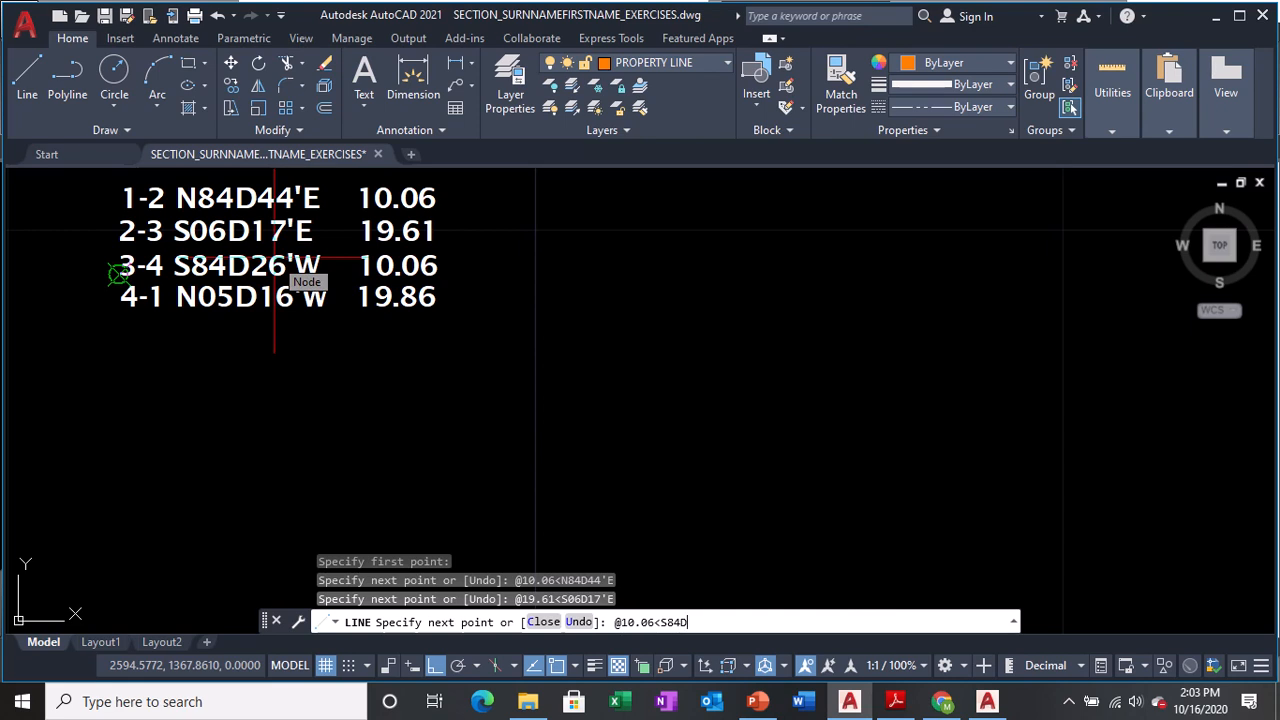
pyautogui.write("26'W")
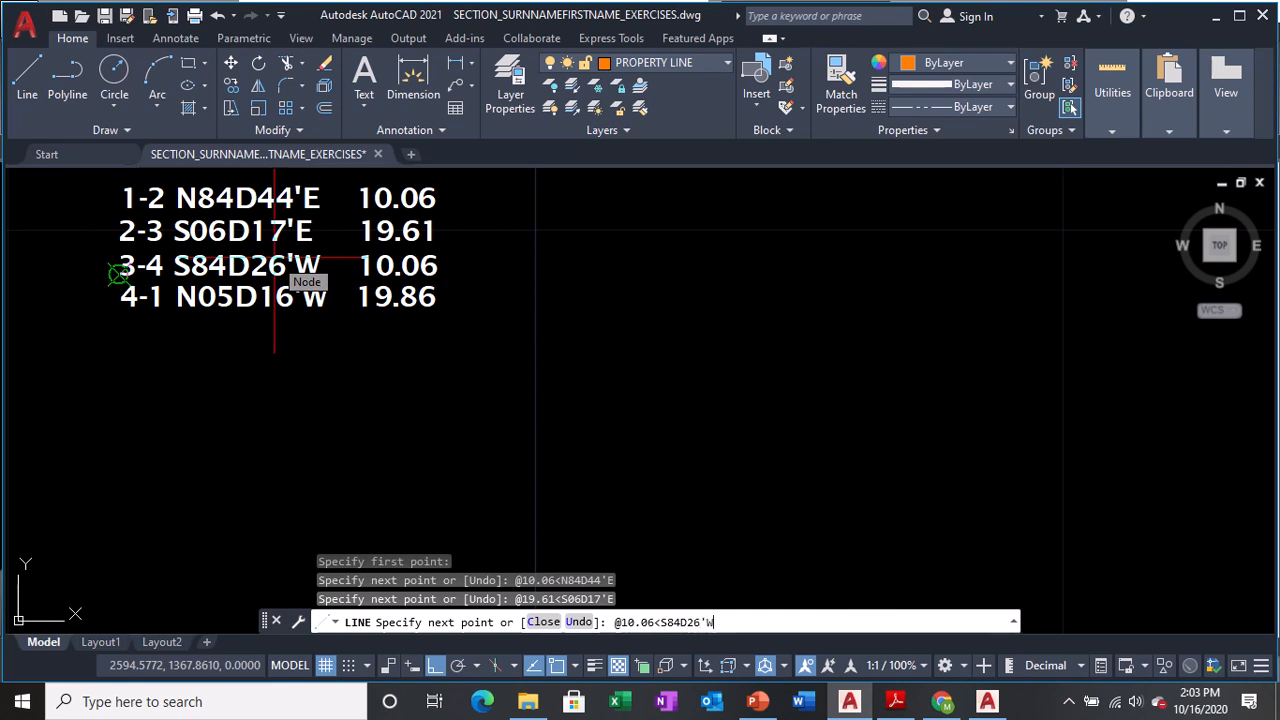
pyautogui.press('Return')
pyautogui.scroll(-4, 518, 243)
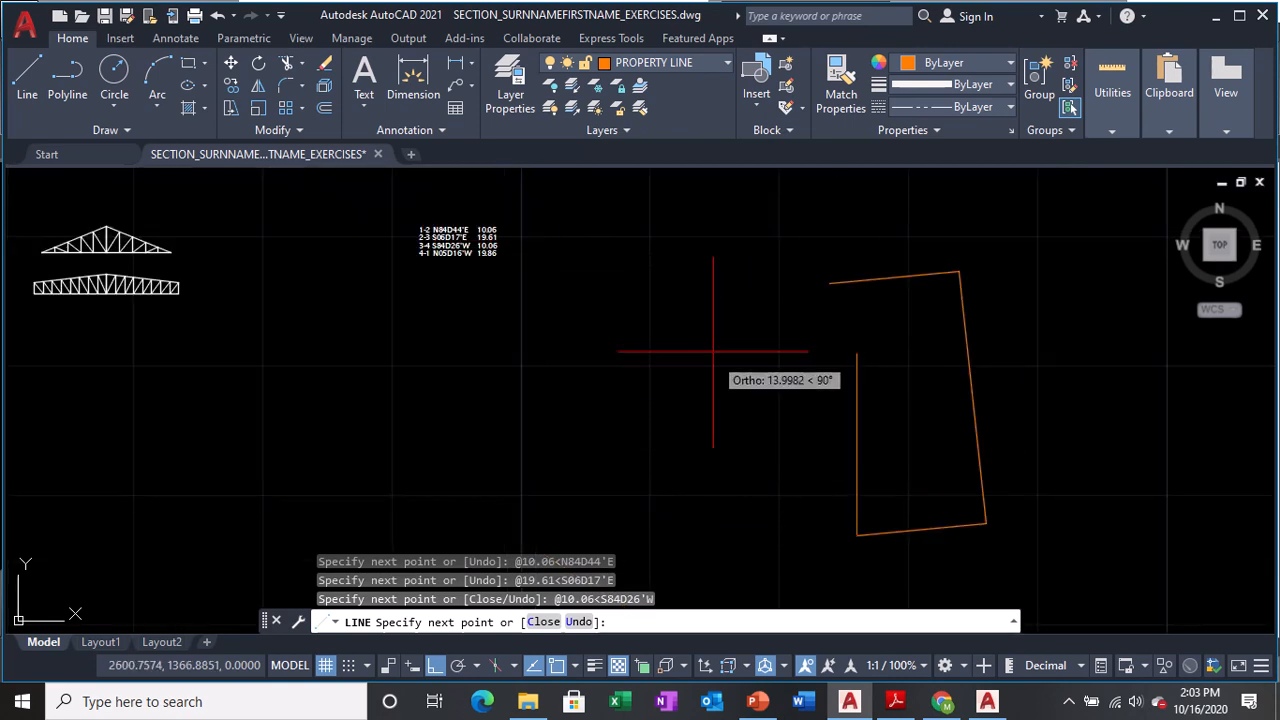
pyautogui.scroll(2, 525, 257)
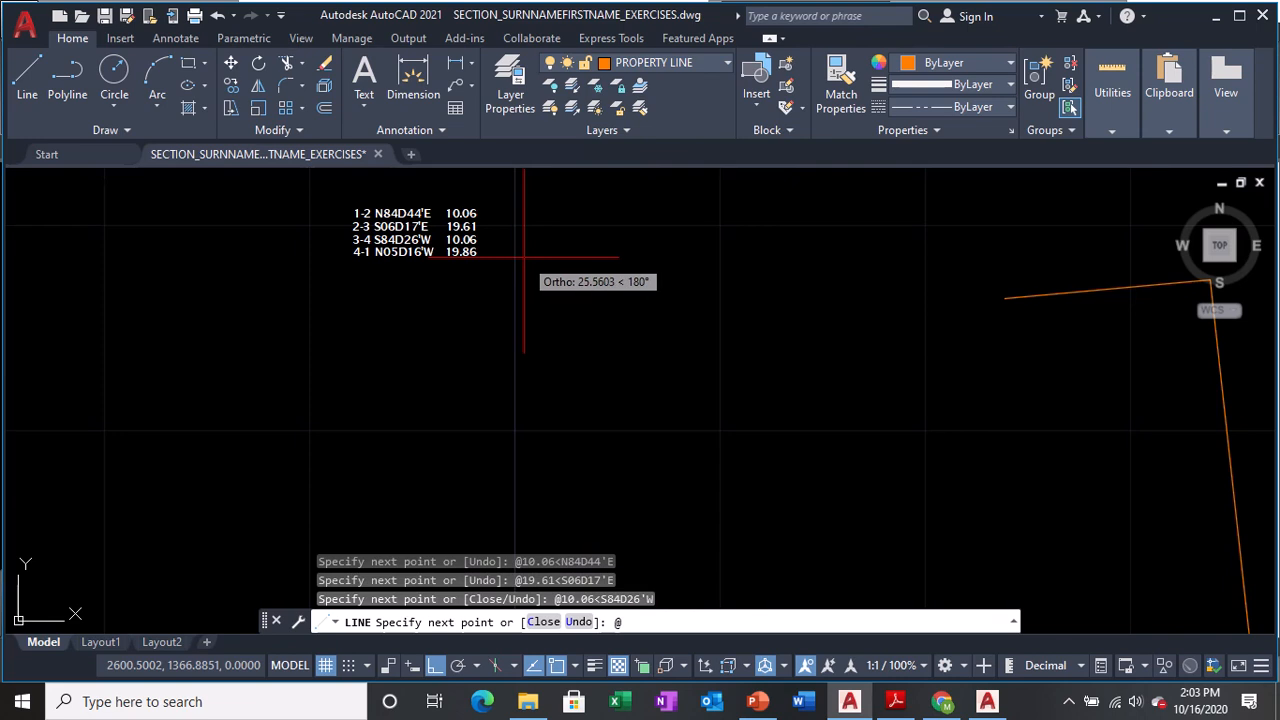
pyautogui.write('@19')
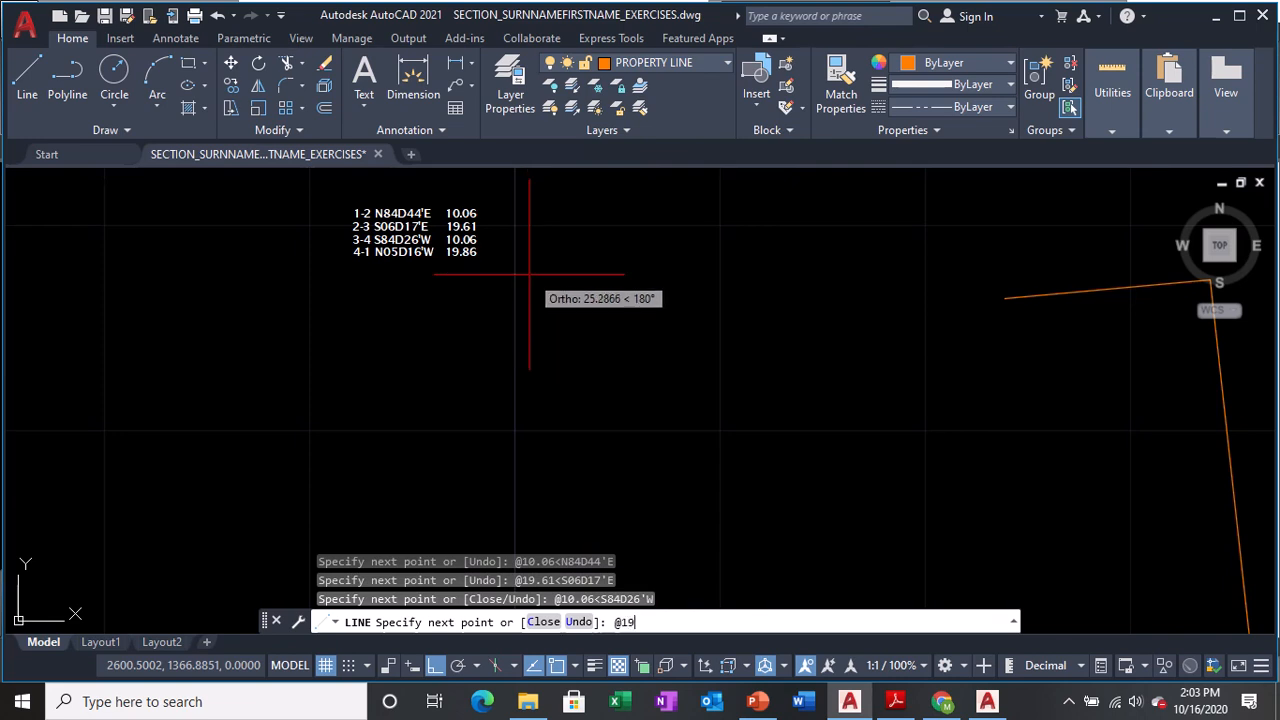
pyautogui.write('.86')
pyautogui.write("<N05D16'W")
pyautogui.press('Return')
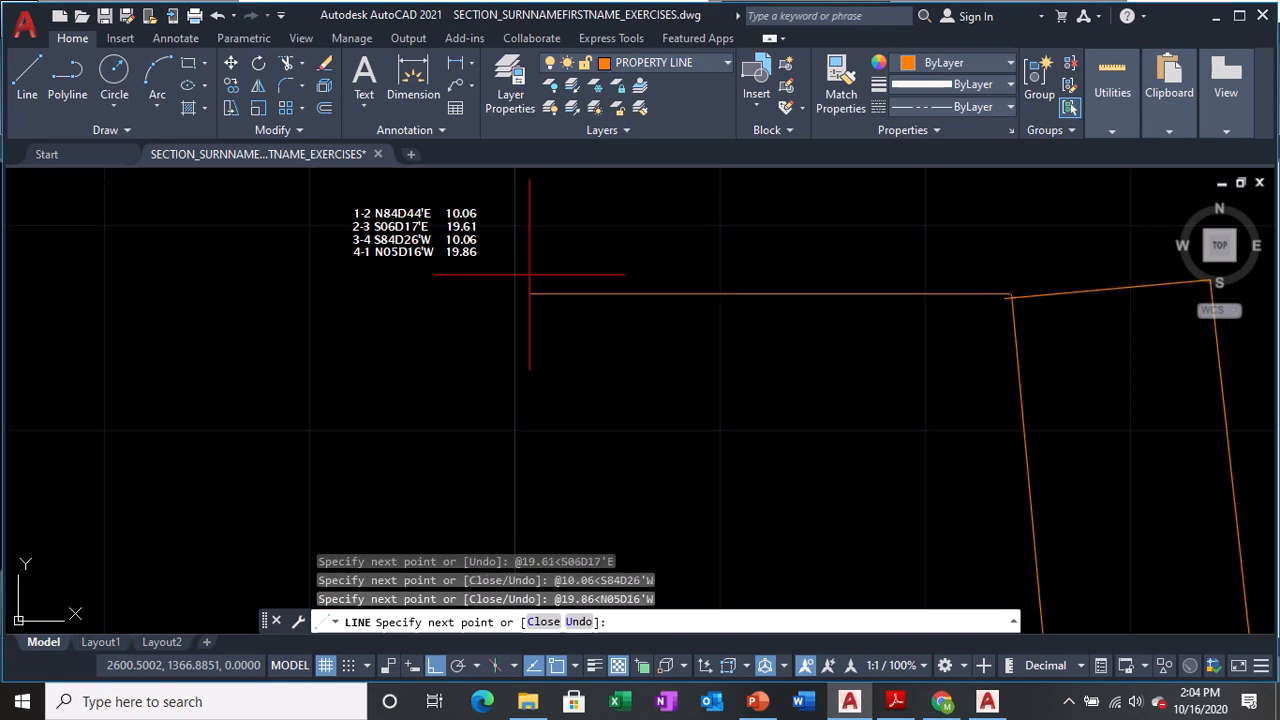
pyautogui.press('Return')
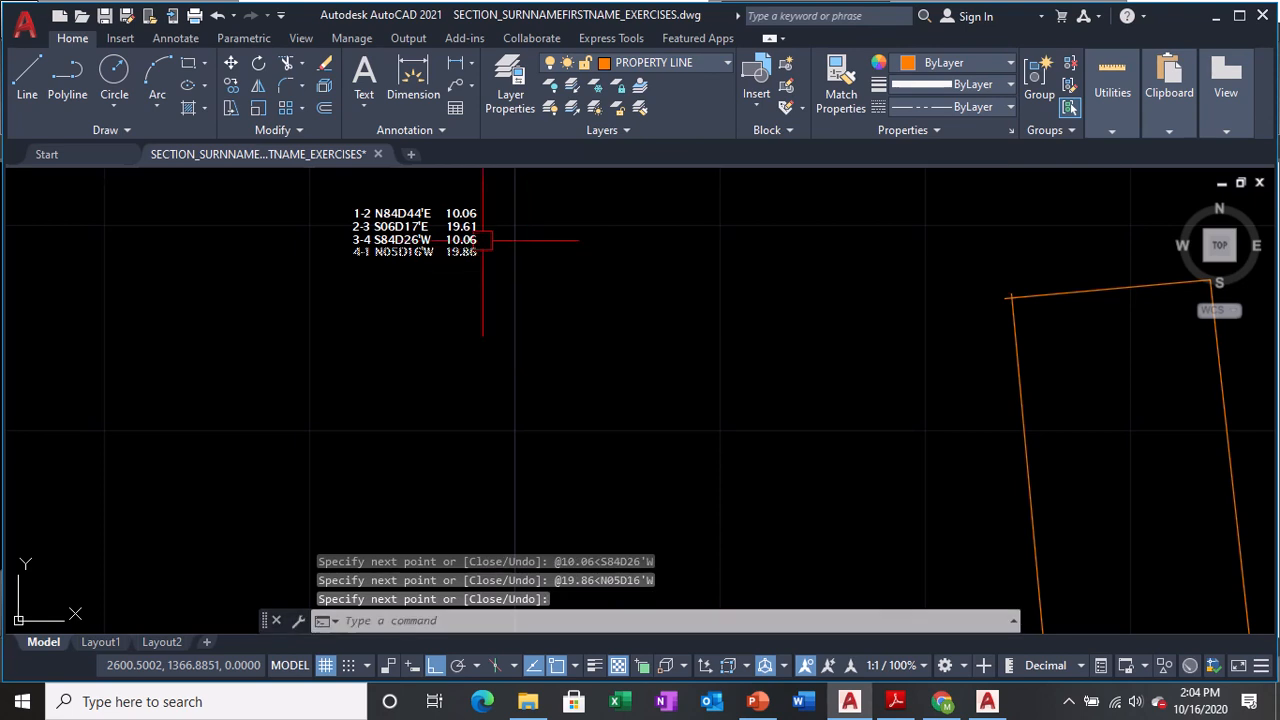
# - Move the four property lines together, with Ortho off, to just right of the bearings text
pyautogui.moveTo(609, 377); pyautogui.dragTo(553, 360, button='middle')
pyautogui.scroll(-2, 480, 320)
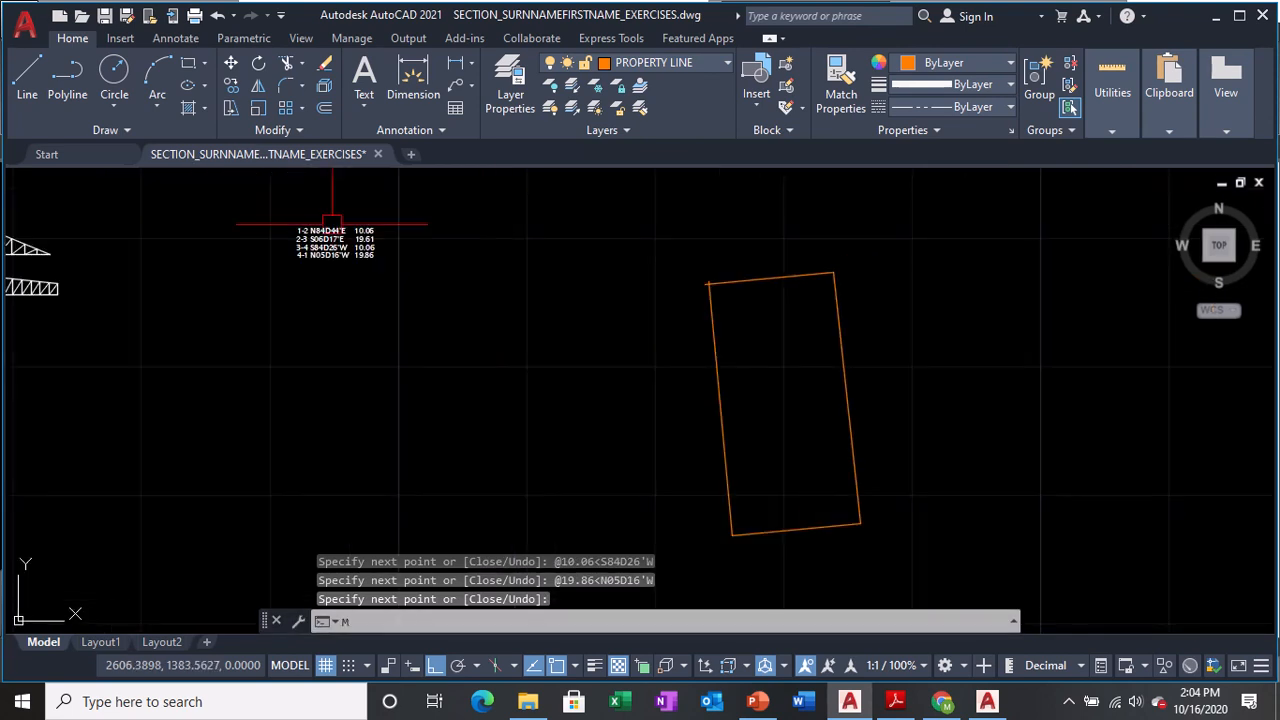
pyautogui.write('m')
pyautogui.press('Return')
pyautogui.click(640, 226)
pyautogui.click(965, 570)
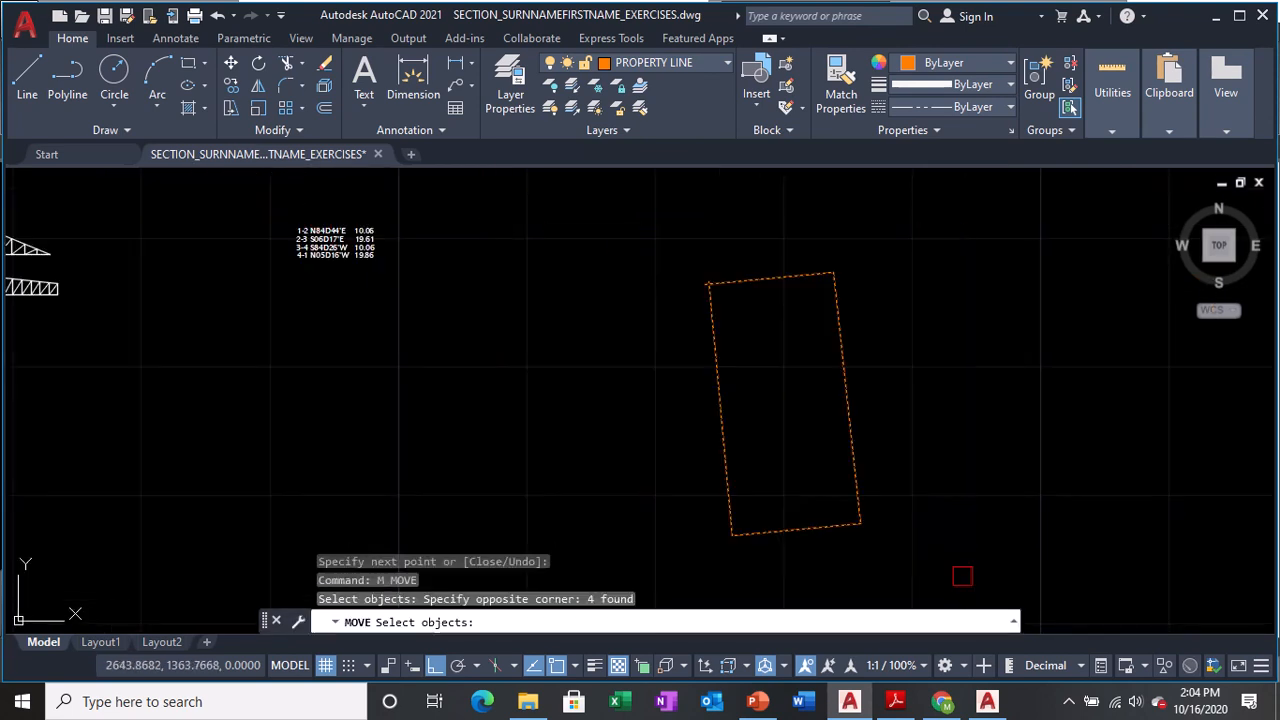
pyautogui.press('Return')
pyautogui.click(810, 500)
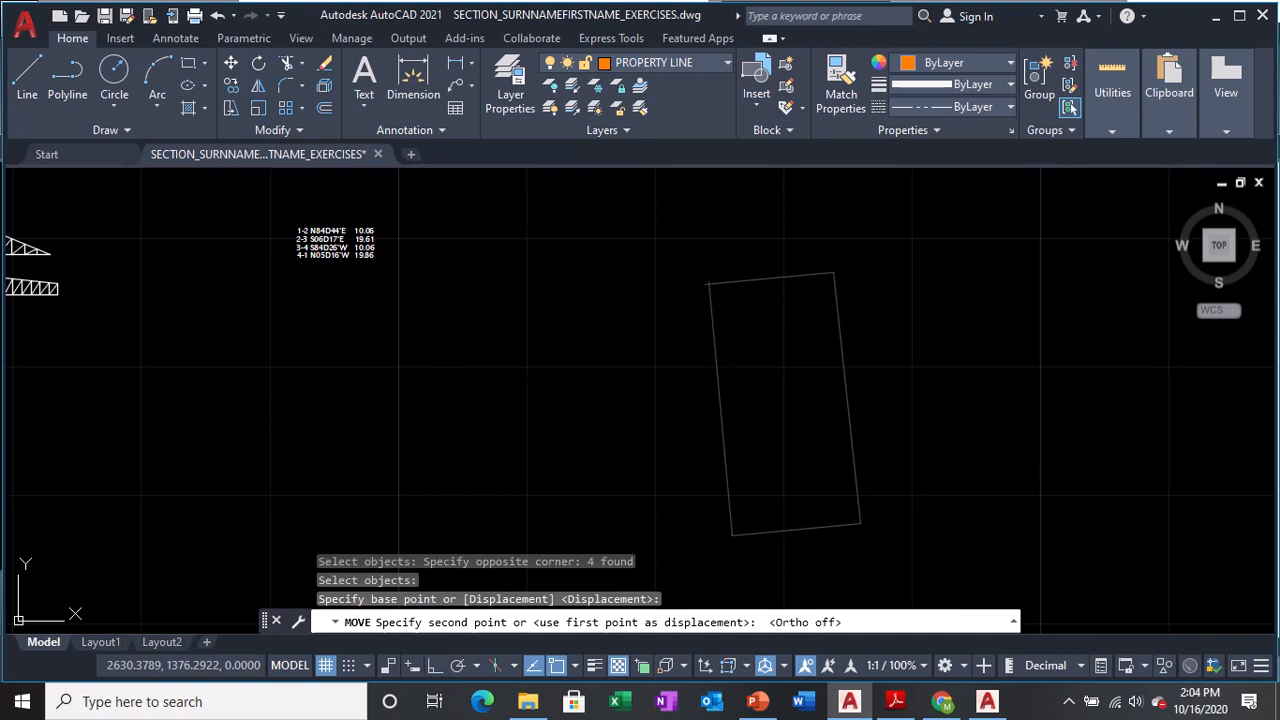
pyautogui.moveTo(488, 242); pyautogui.dragTo(510, 325, button='middle')
pyautogui.click(510, 325)
pyautogui.scroll(3, 505, 312)
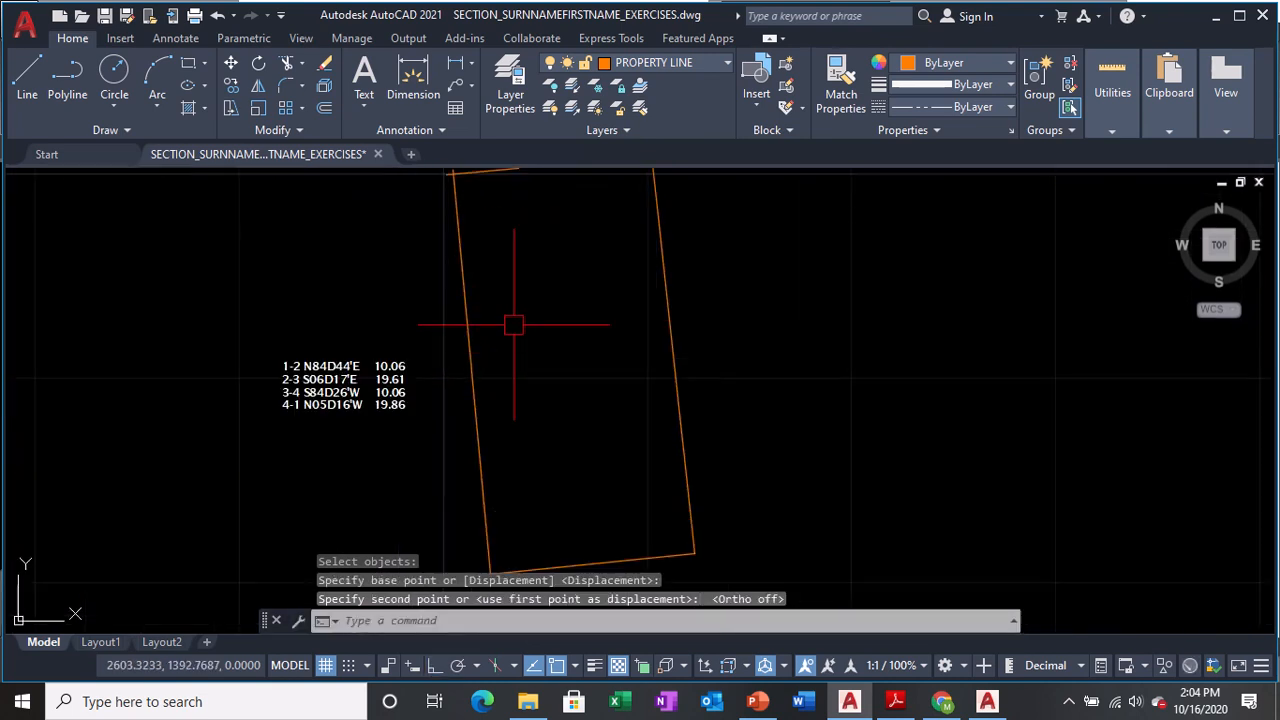
# - Compare the plotted lot outline with the listed bearings and distances, from the northwest corner down to the south line
pyautogui.moveTo(537, 386); pyautogui.dragTo(577, 428, button='middle')
pyautogui.scroll(4, 490, 215)
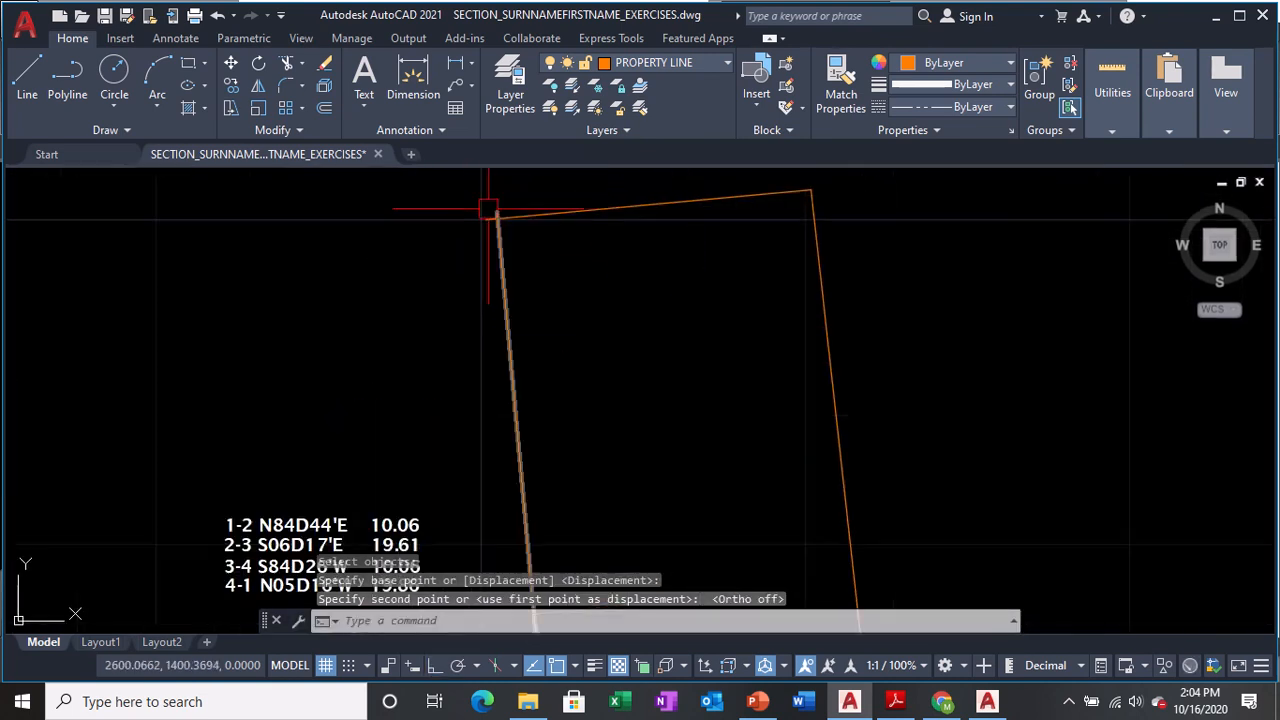
pyautogui.scroll(-4, 490, 218)
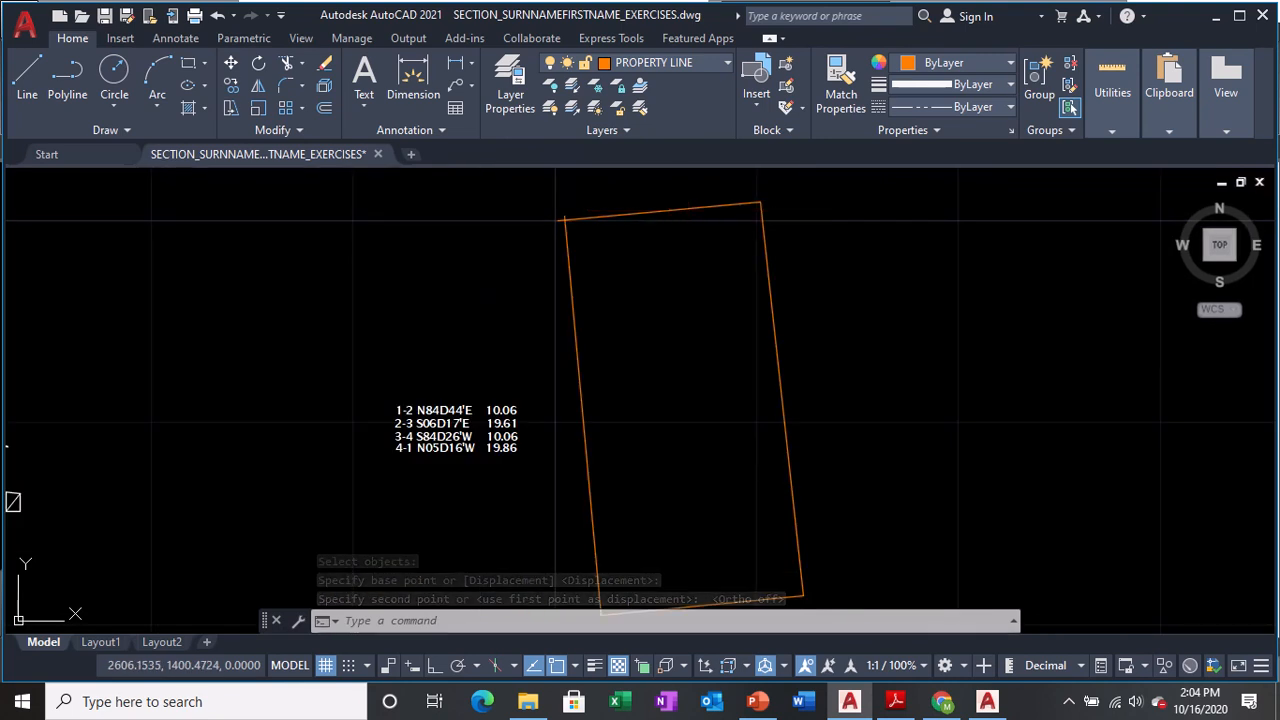
pyautogui.moveTo(768, 388); pyautogui.dragTo(773, 337, button='middle')
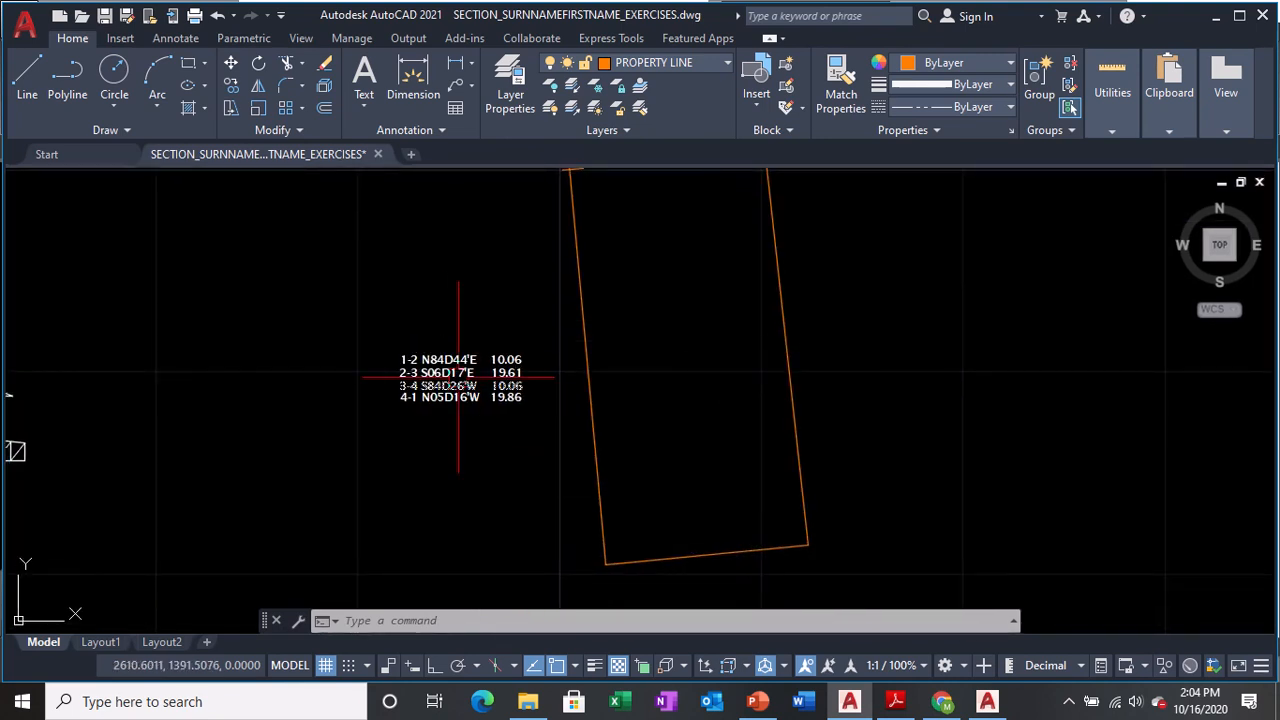
pyautogui.moveTo(458, 378)
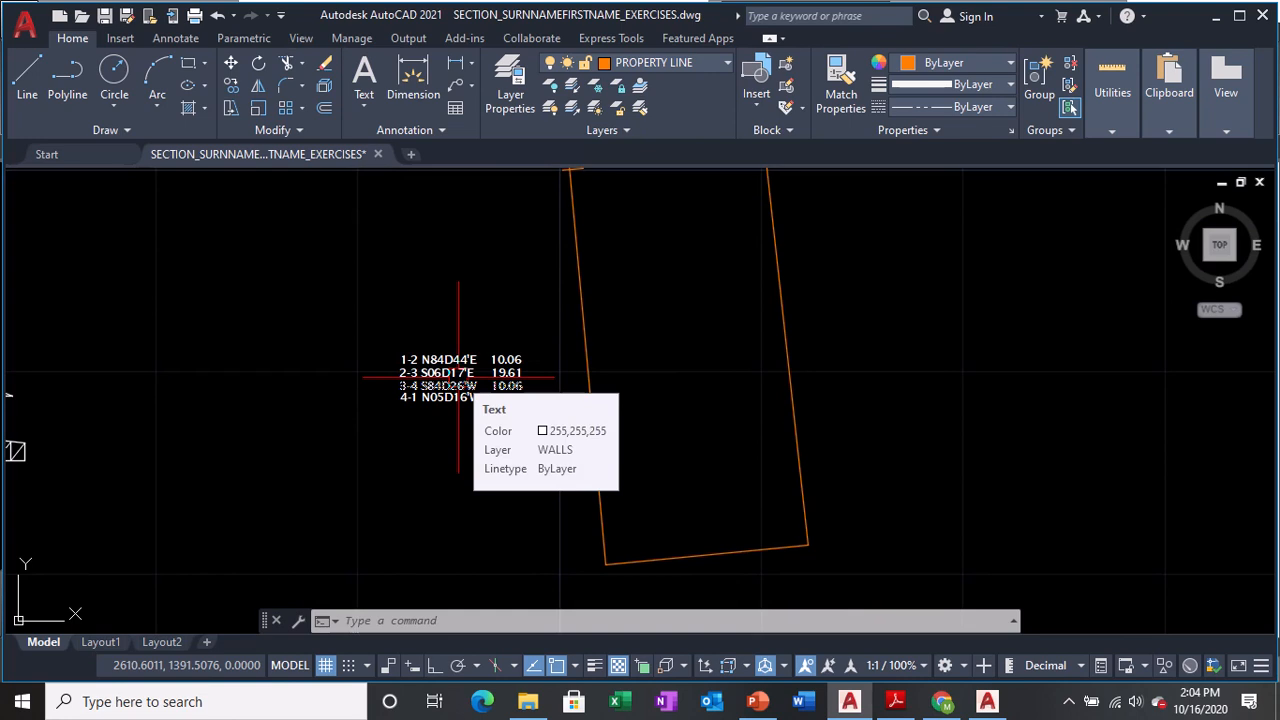
pyautogui.moveTo(806, 502); pyautogui.dragTo(804, 527, button='middle')
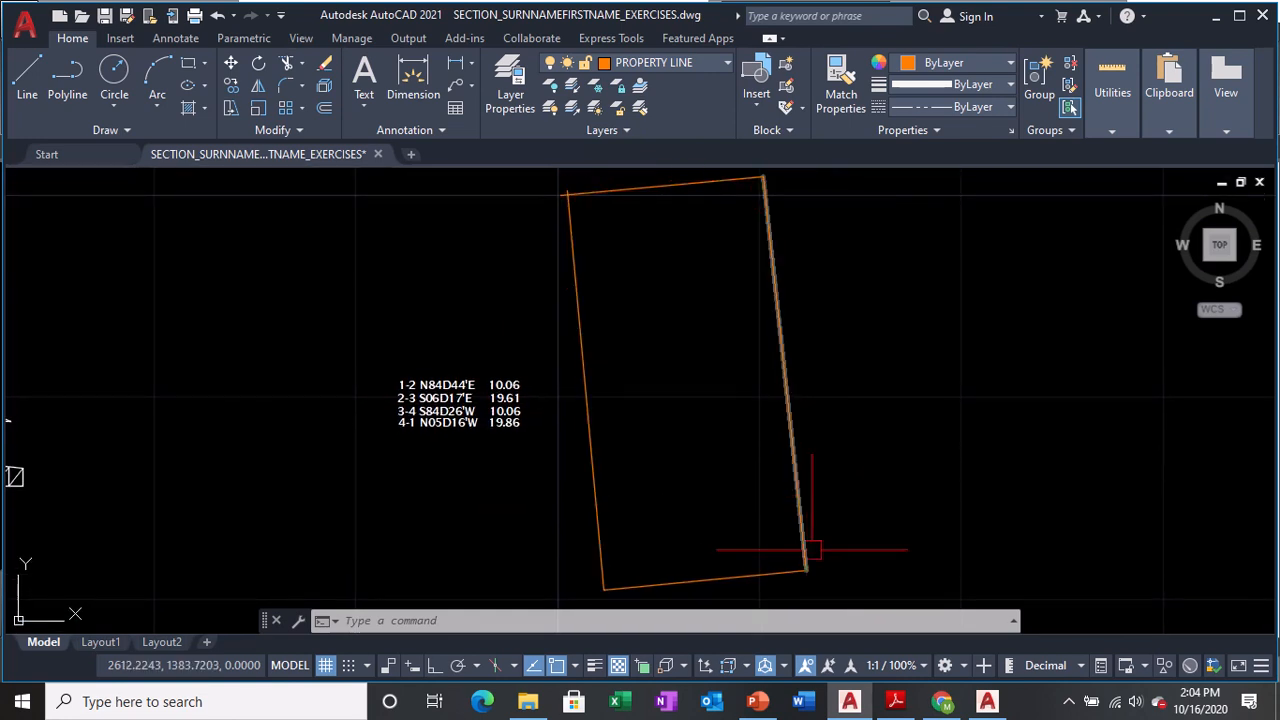
pyautogui.moveTo(587, 289); pyautogui.dragTo(577, 371, button='middle')
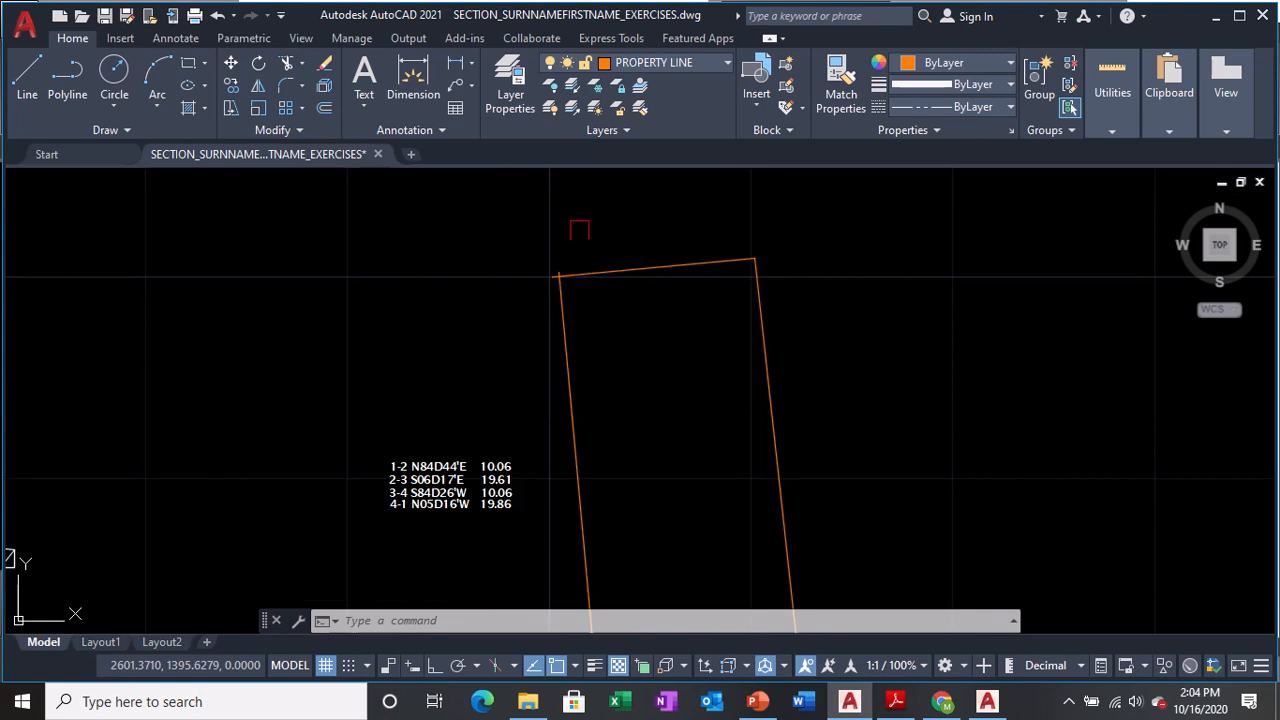
# - Examine the northwest corner of the lot closely, where property lines 1-2 and 4-1 meet
pyautogui.scroll(2, 570, 230)
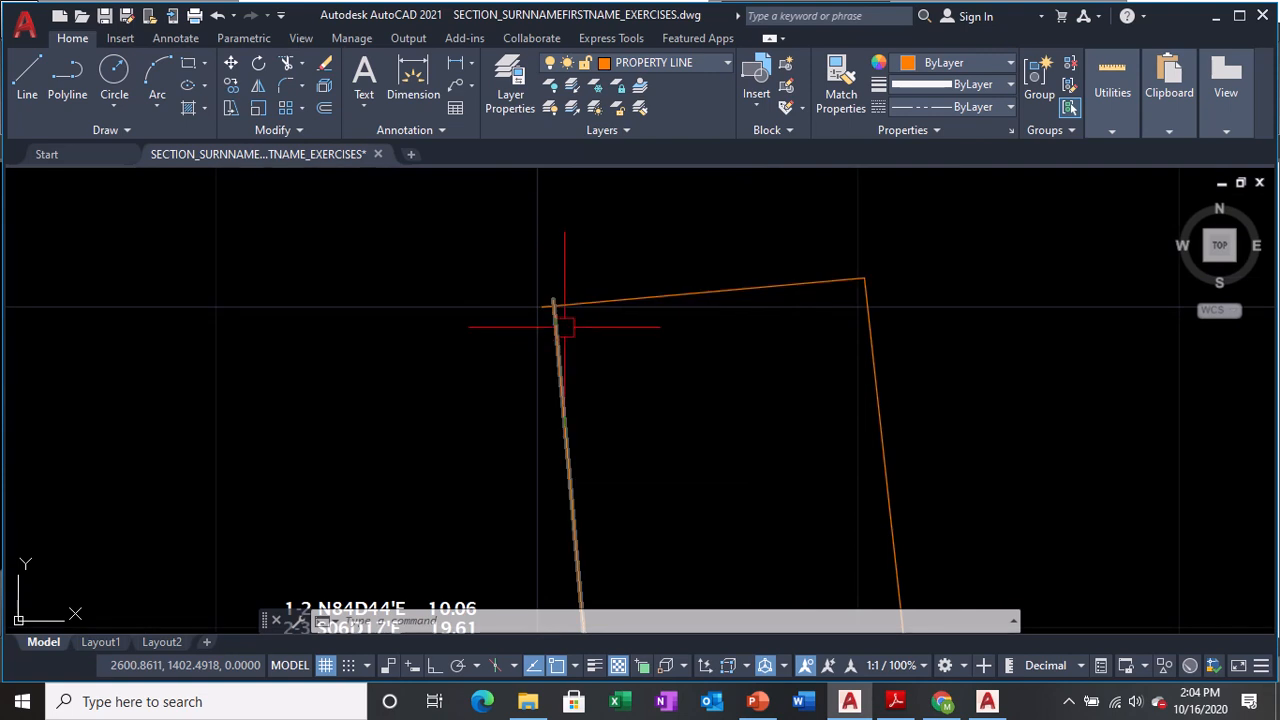
pyautogui.scroll(4, 543, 291)
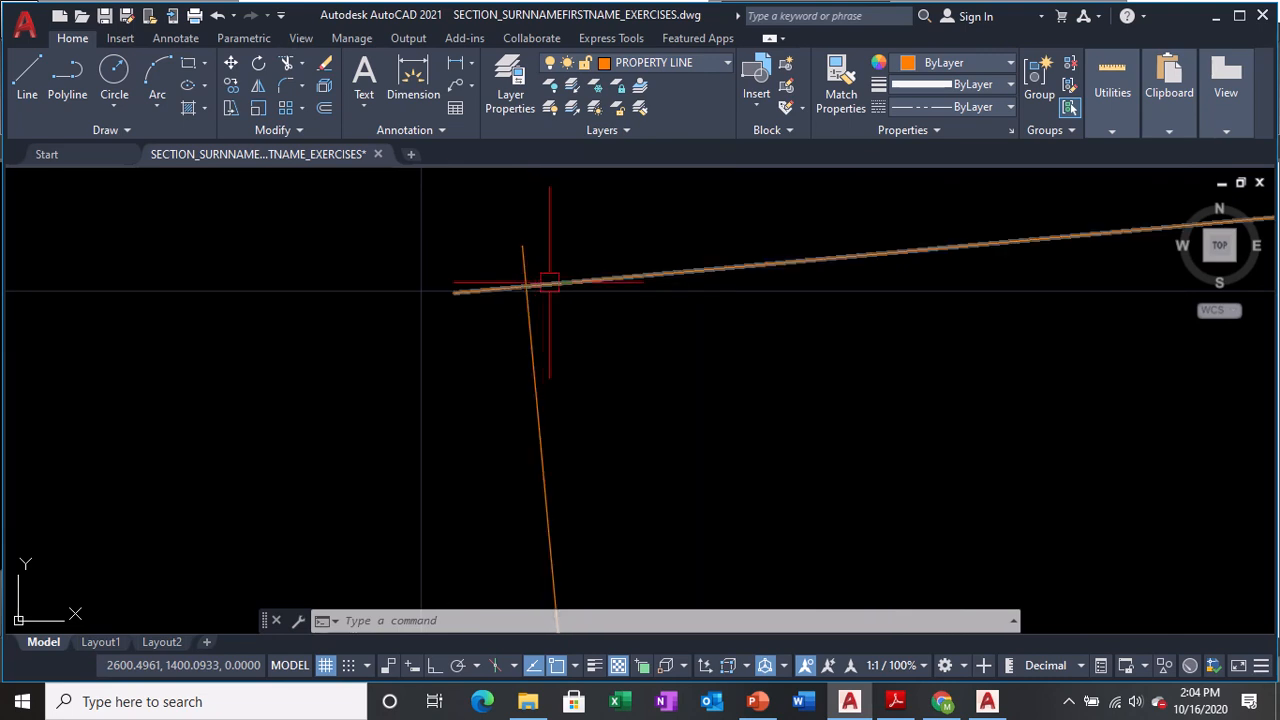
pyautogui.scroll(-1, 548, 281)
pyautogui.scroll(2, 533, 283)
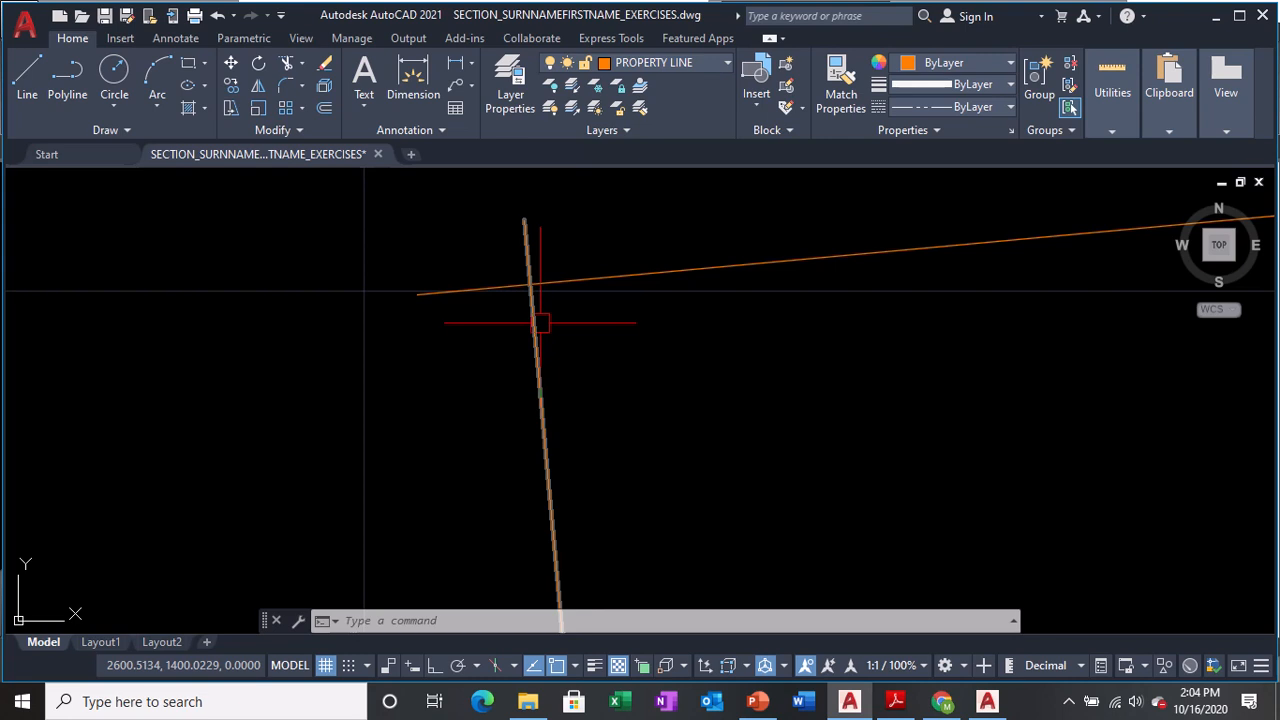
pyautogui.moveTo(541, 323)
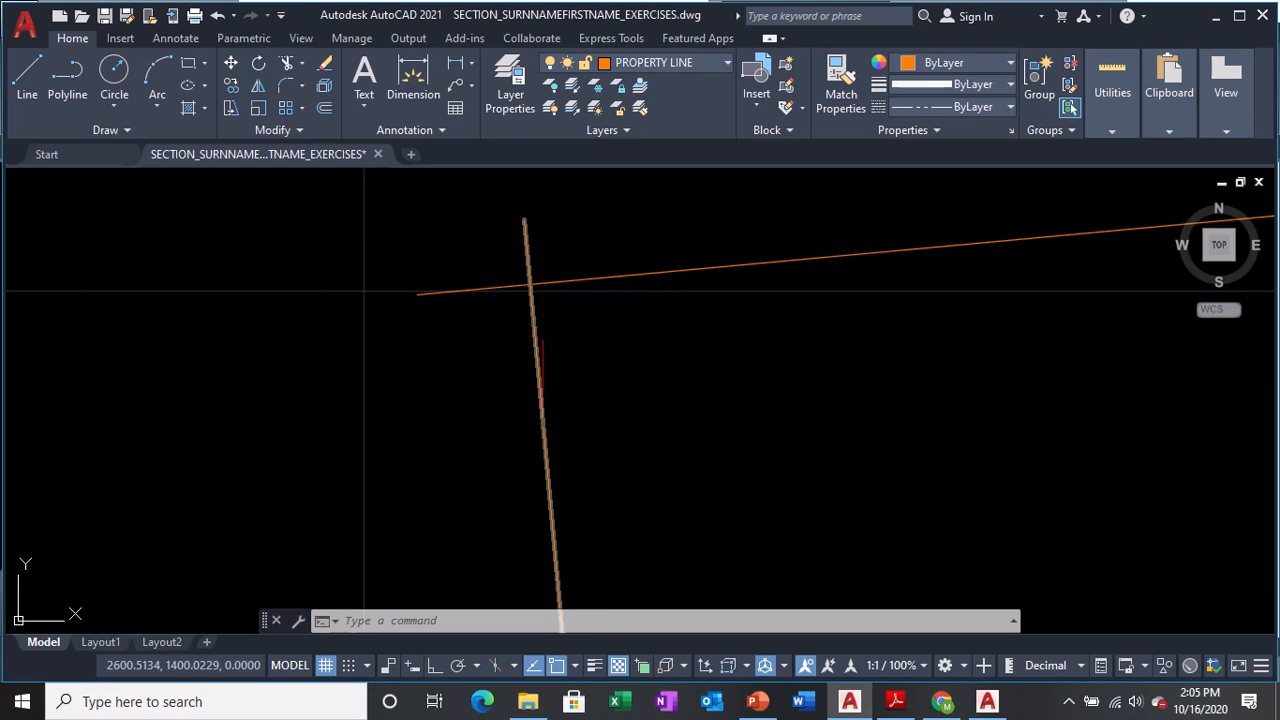
pyautogui.scroll(-3, 545, 330)
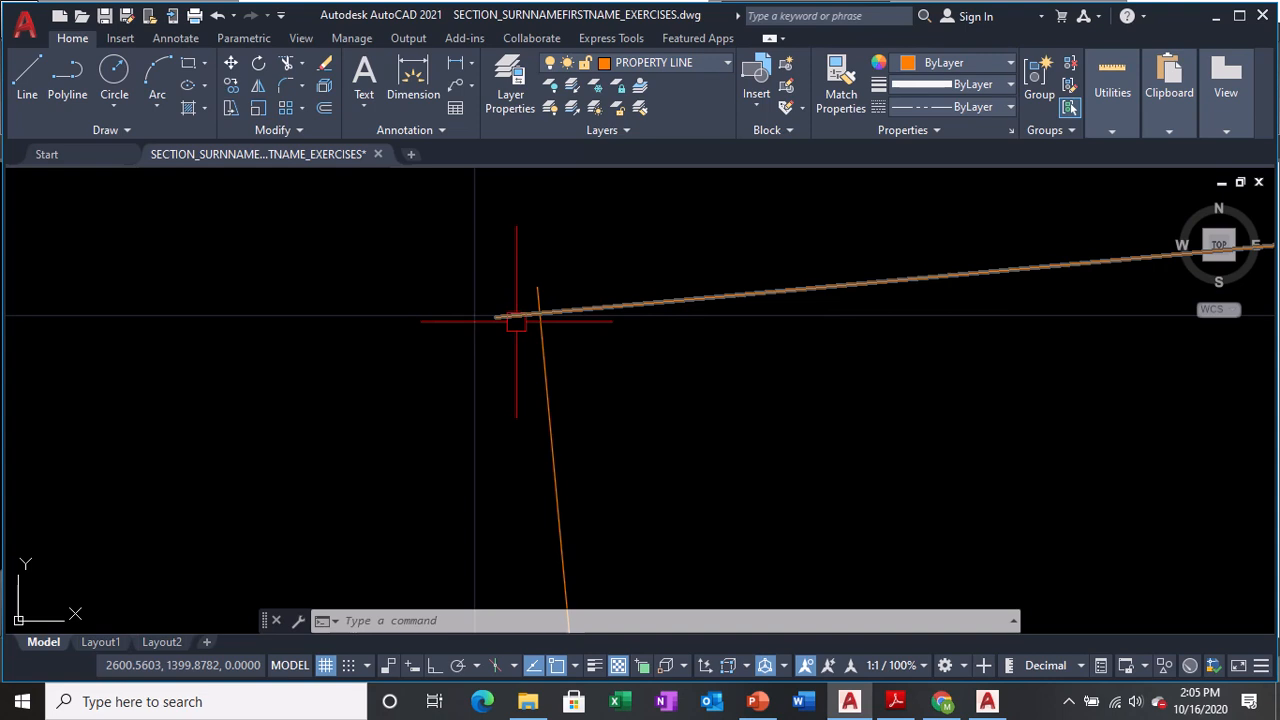
pyautogui.press('ctrl')
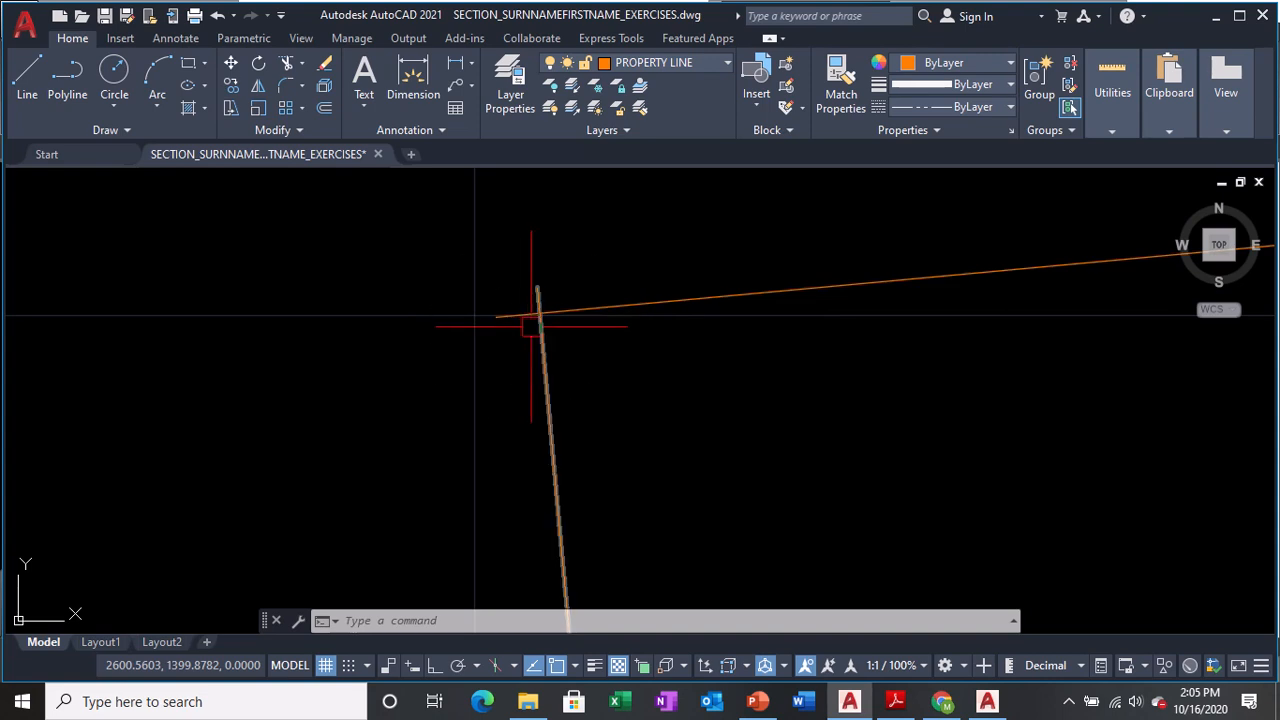
pyautogui.scroll(-3, 531, 326)
pyautogui.moveTo(531, 320)
pyautogui.mouseDown(button='middle')
pyautogui.moveTo(586, 311)
pyautogui.moveTo(586, 291)
pyautogui.mouseUp(button='middle')
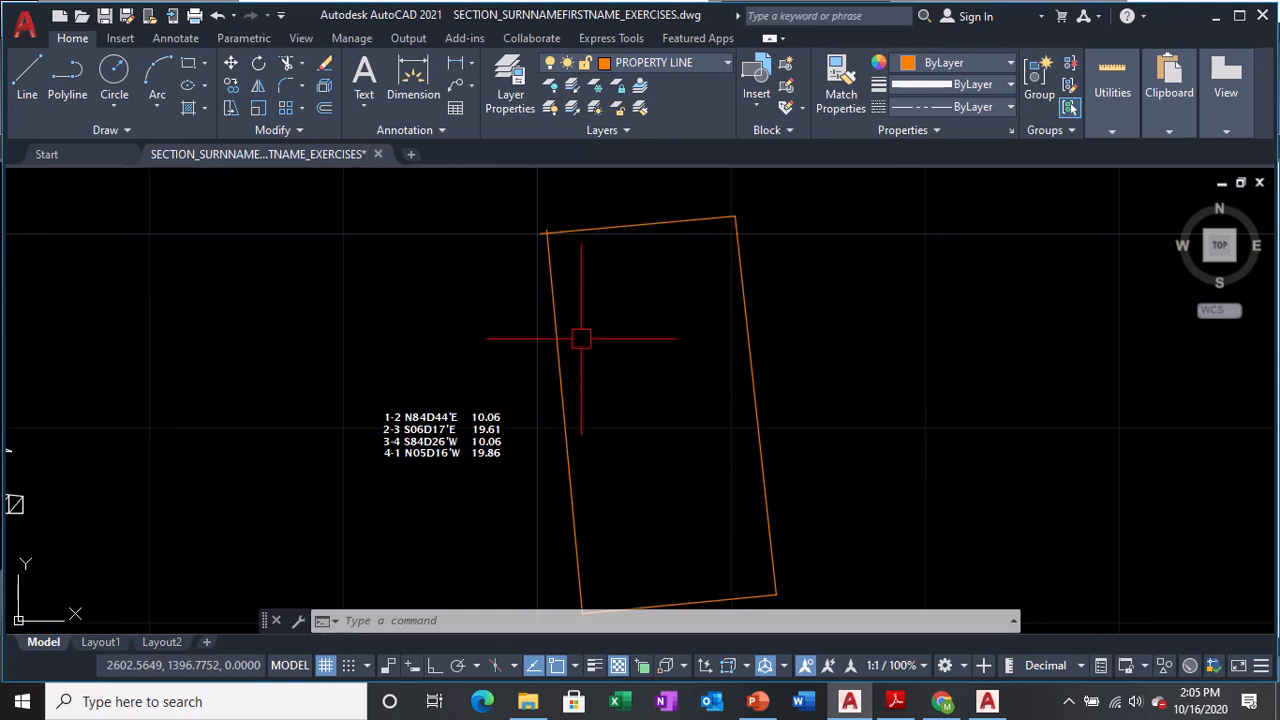
# - Review the bearings text and recheck the lot's northwest corner and side lines against it
pyautogui.moveTo(589, 338); pyautogui.dragTo(648, 294, button='middle')
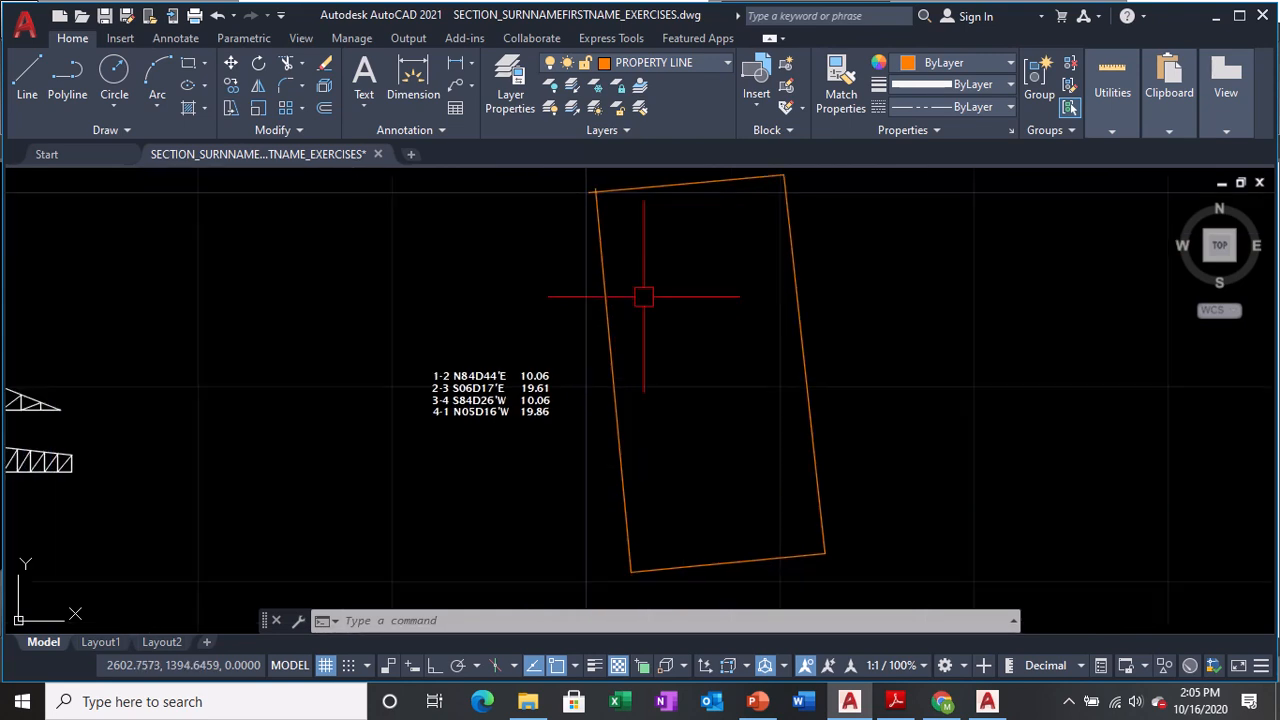
pyautogui.scroll(2, 480, 395)
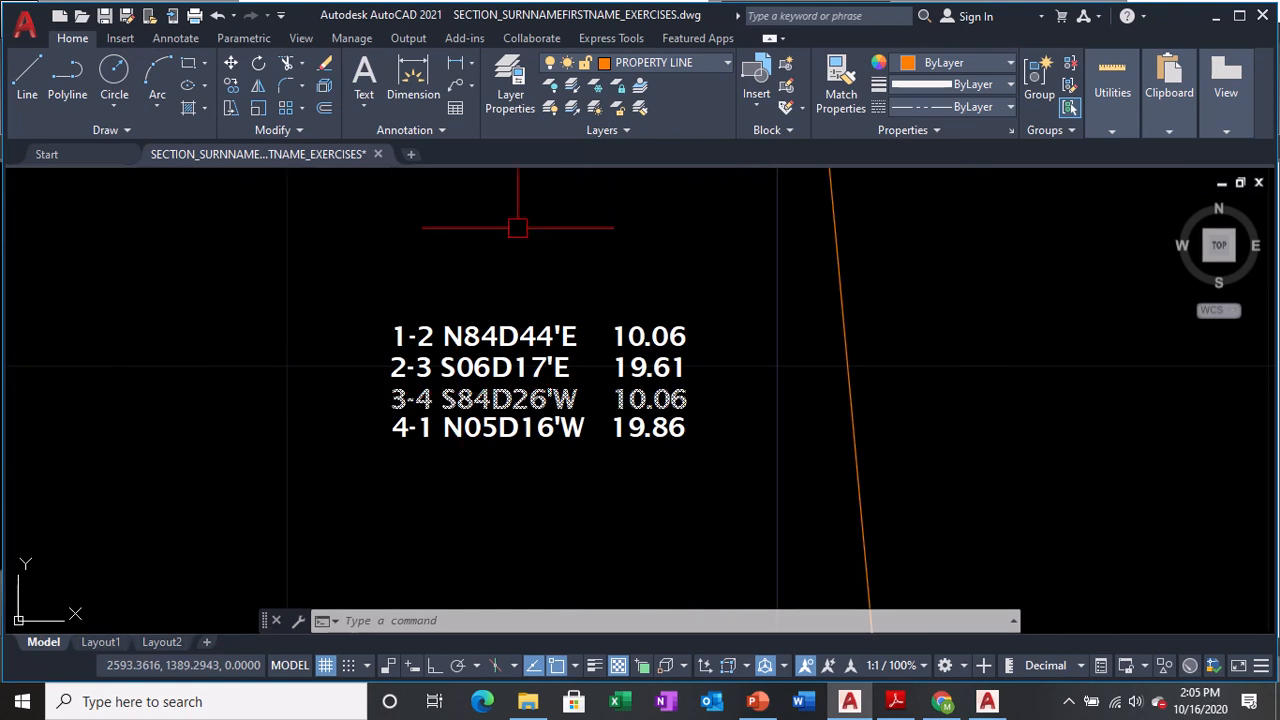
pyautogui.scroll(3, 445, 383)
pyautogui.scroll(-5, 445, 383)
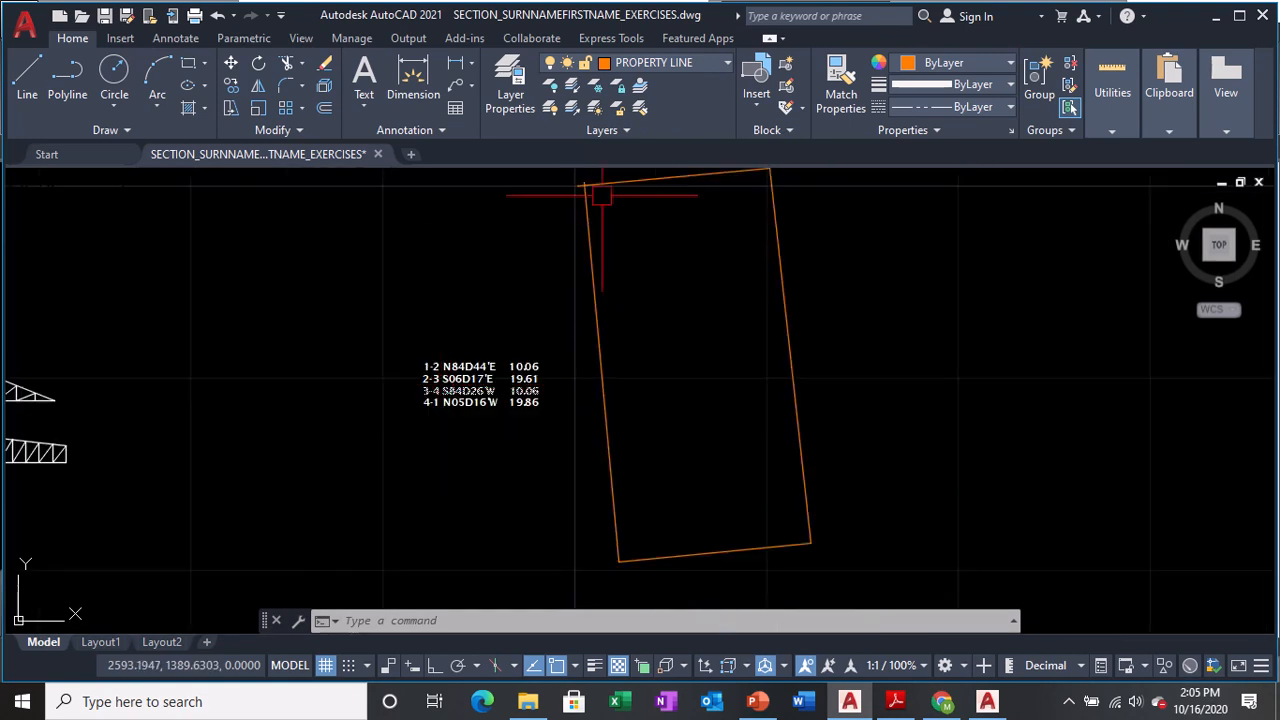
pyautogui.scroll(2, 590, 174)
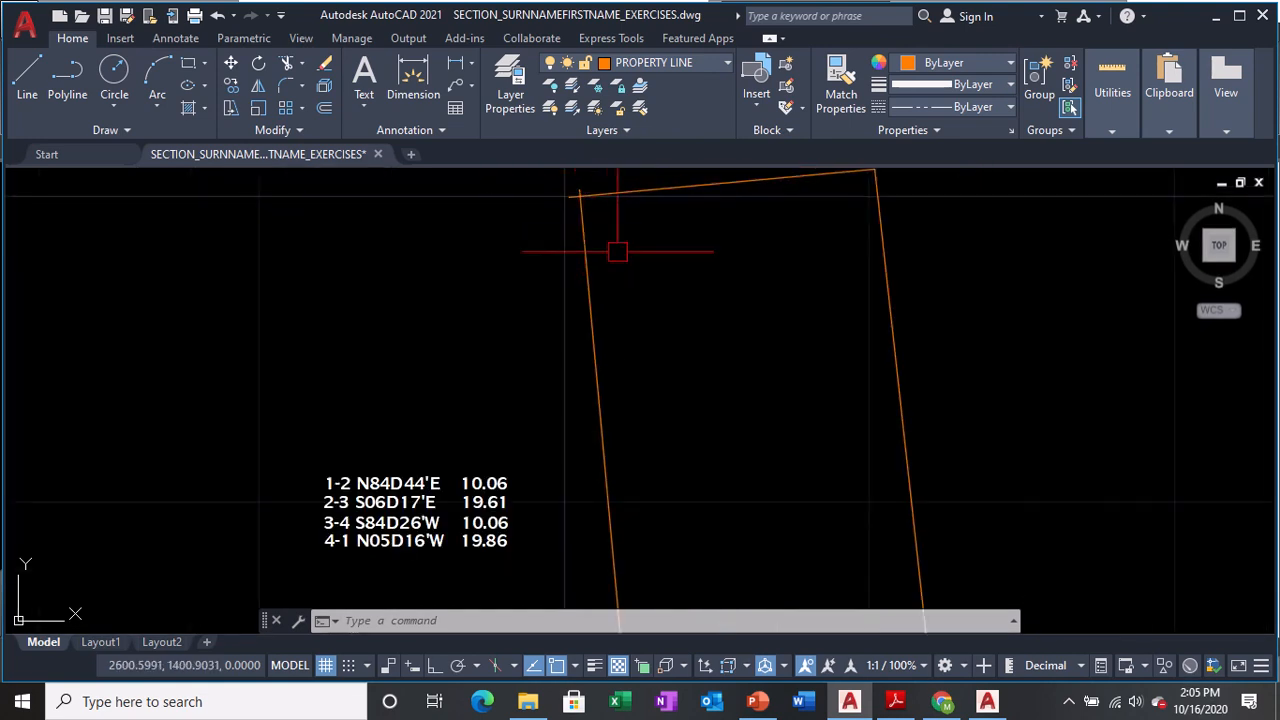
pyautogui.scroll(4, 622, 242)
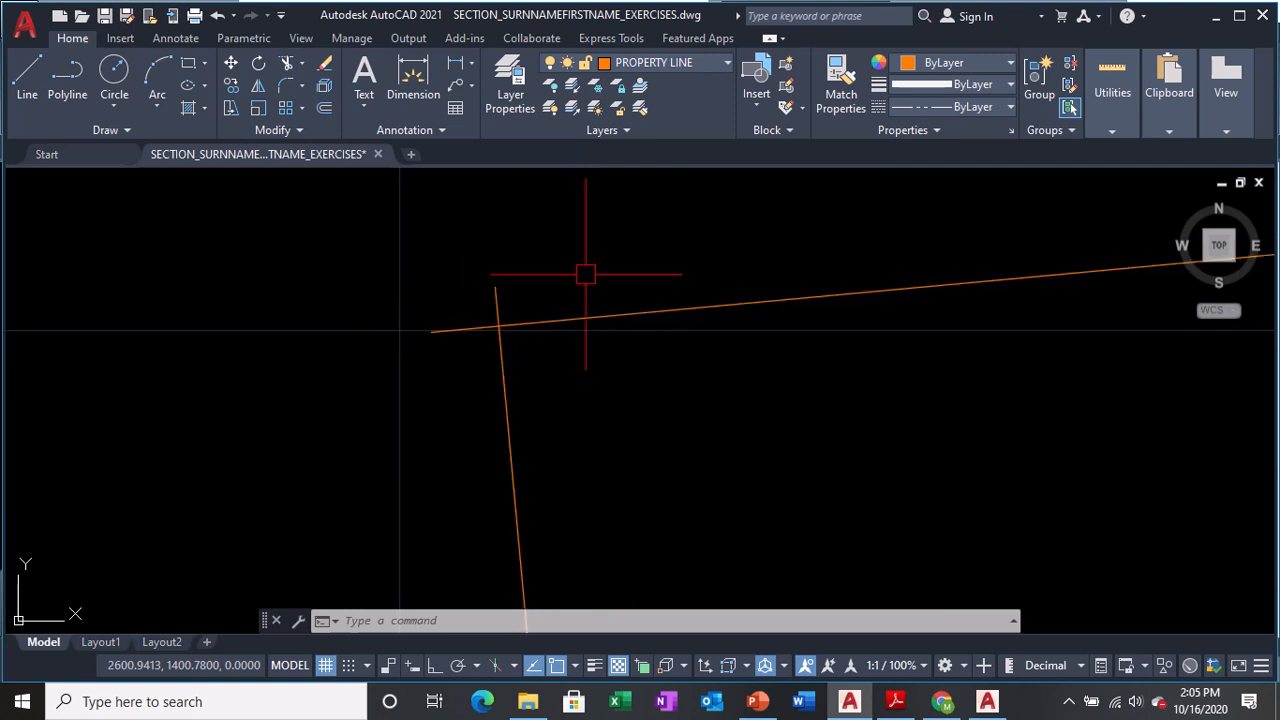
pyautogui.scroll(-5, 583, 277)
pyautogui.moveTo(657, 417); pyautogui.dragTo(604, 276, button='middle')
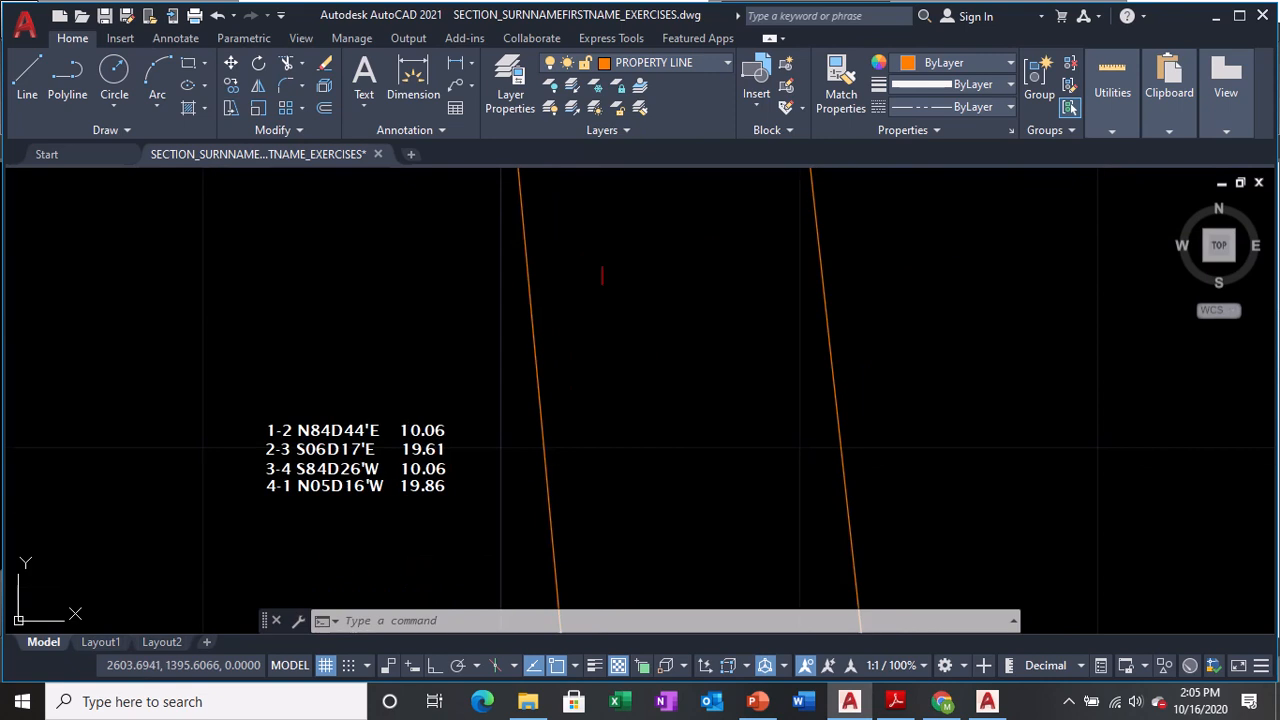
pyautogui.scroll(-1, 607, 288)
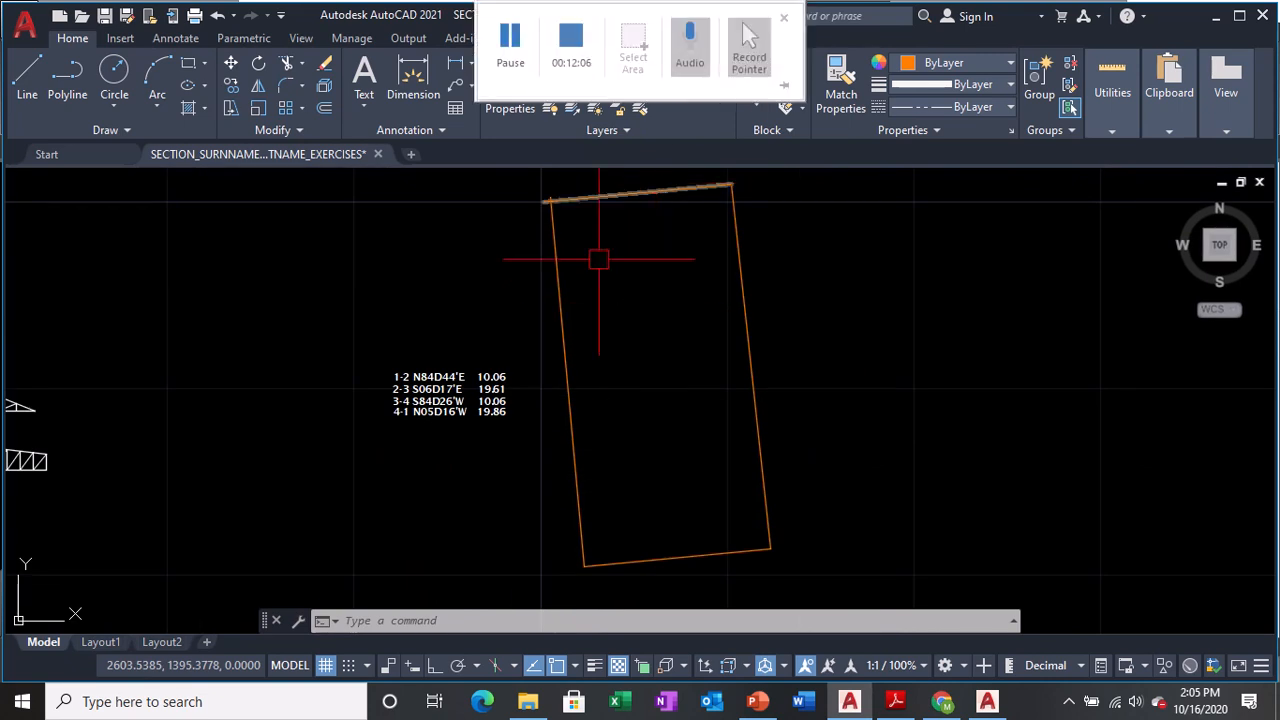
# - Save the drawing with the plotted property lines
pyautogui.hotkey('ctrl', 's')
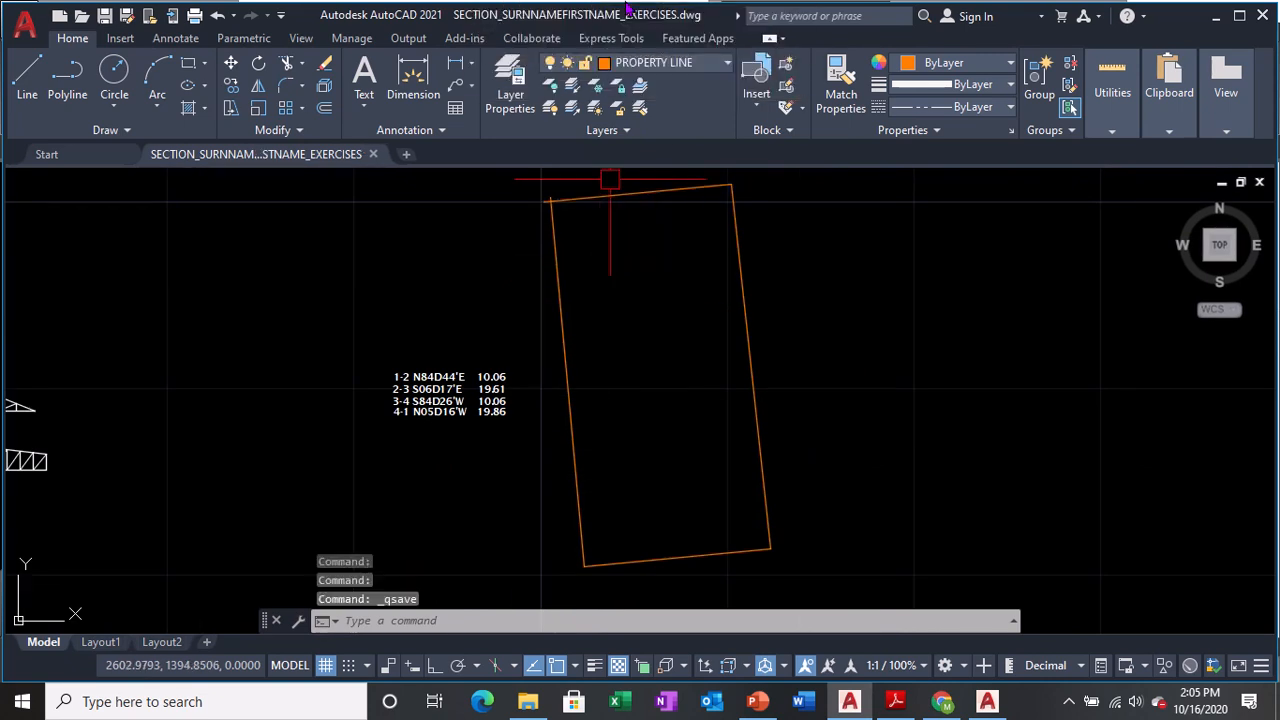
pyautogui.moveTo(628, 8)
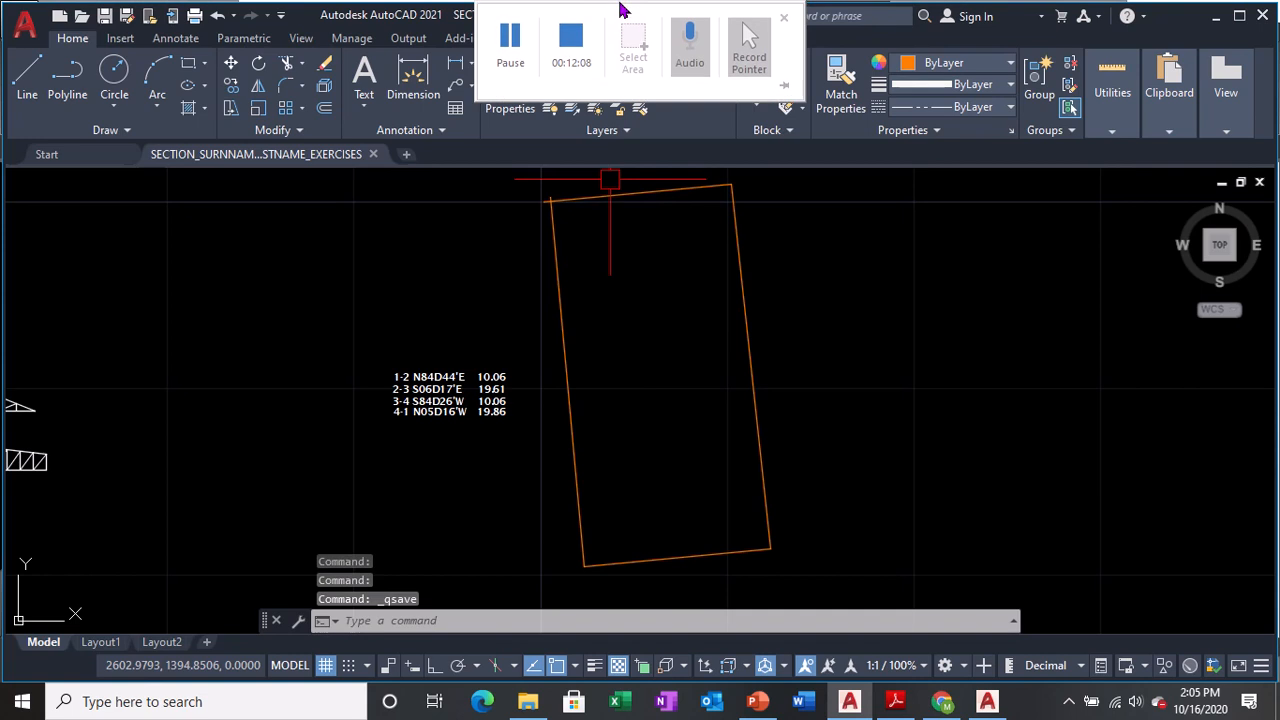
pyautogui.click(511, 40)
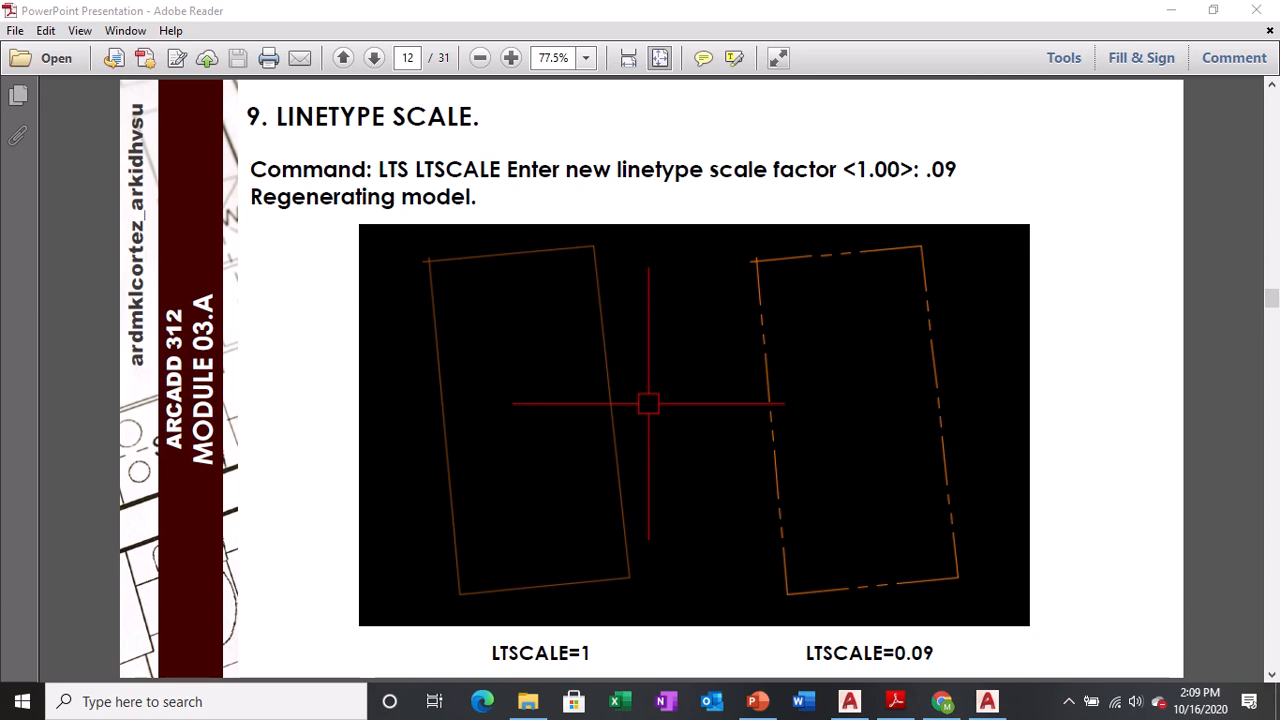
# - Read the LINETYPE SCALE slide in the PDF and switch to the SECTION_SURNNAMEFIRSTNAME_EXERCISES drawing in AutoCAD 2021
pyautogui.press('ctrl')
pyautogui.press('ctrl')
pyautogui.press('ctrl')
pyautogui.press('ctrl')
pyautogui.press('ctrl')
pyautogui.press('ctrl')
pyautogui.click(988, 702)
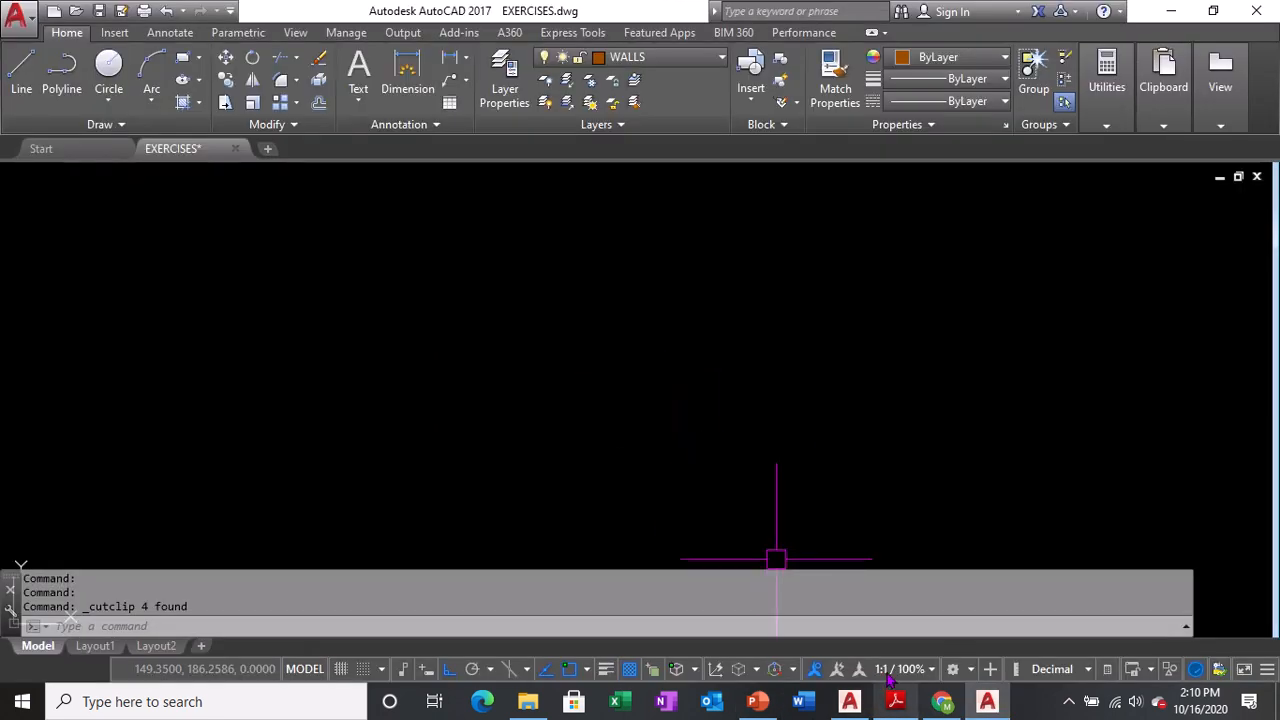
pyautogui.click(849, 702)
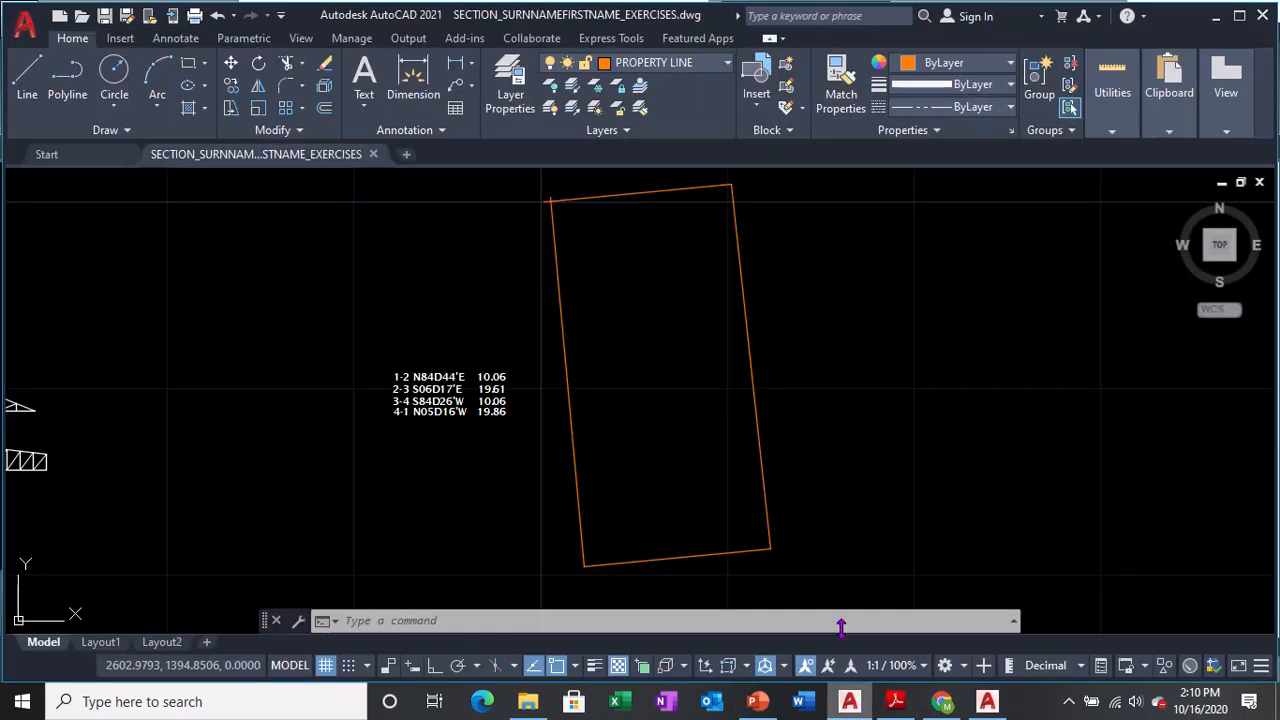
# - Set the linetype scale factor to 0.5 with LTSCALE and inspect the property lines' dash pattern
pyautogui.moveTo(599, 248); pyautogui.dragTo(603, 254, button='middle')
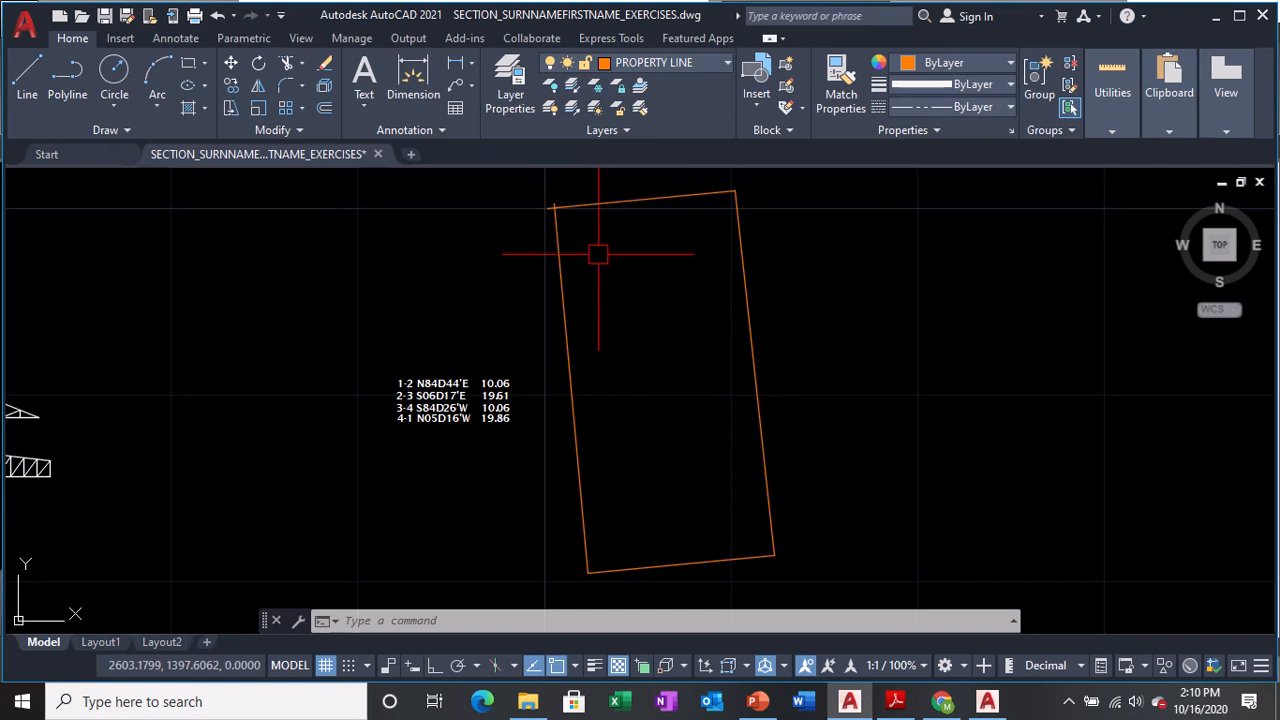
pyautogui.write('lts')
pyautogui.press('Return')
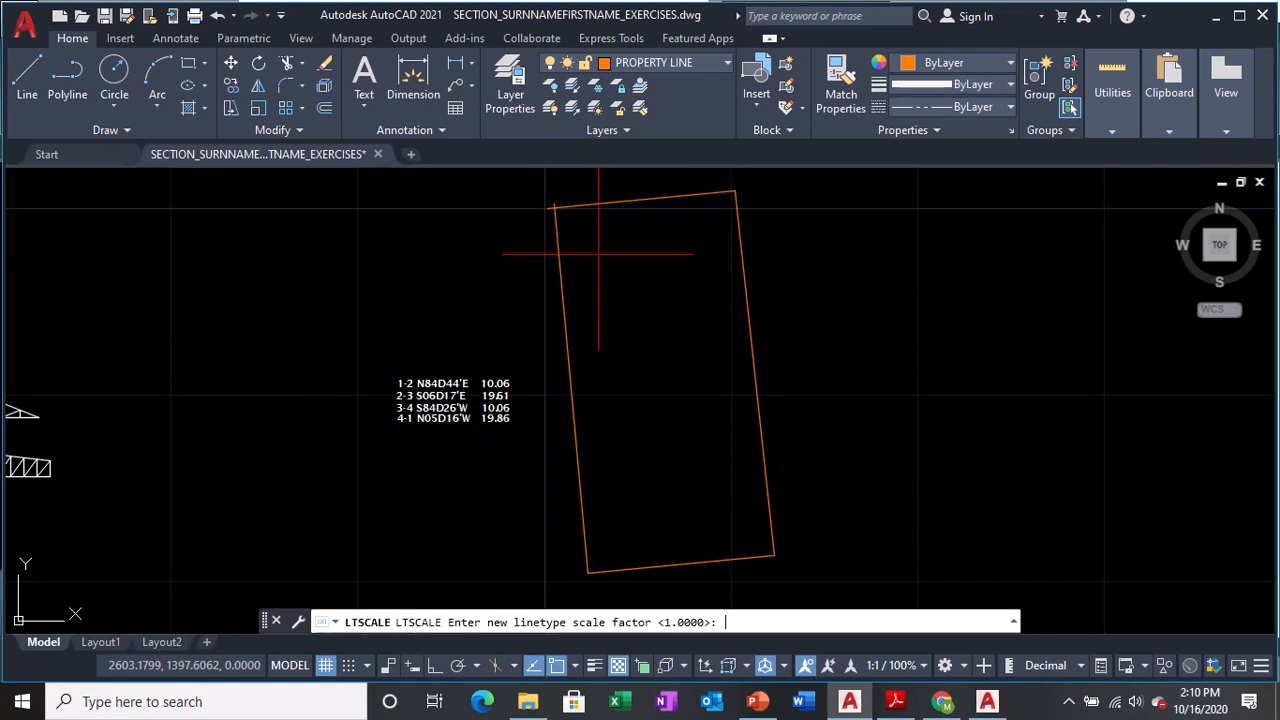
pyautogui.click(715, 620)
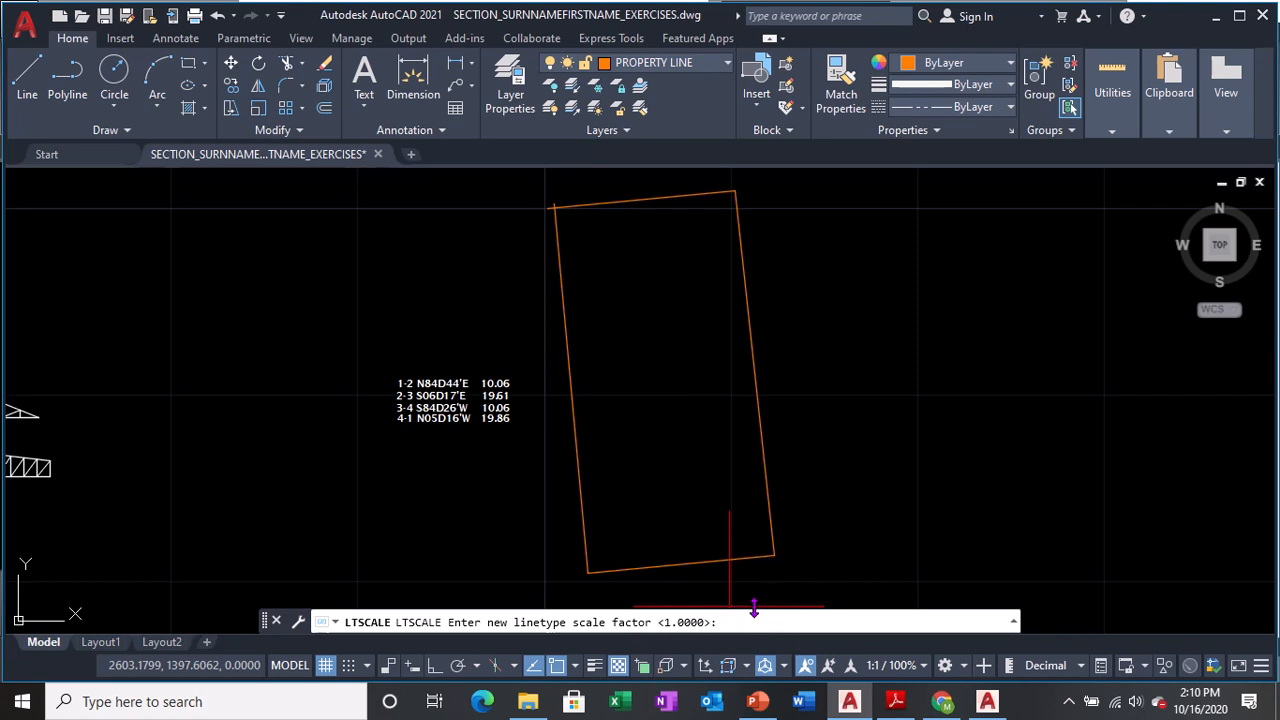
pyautogui.write('0.5')
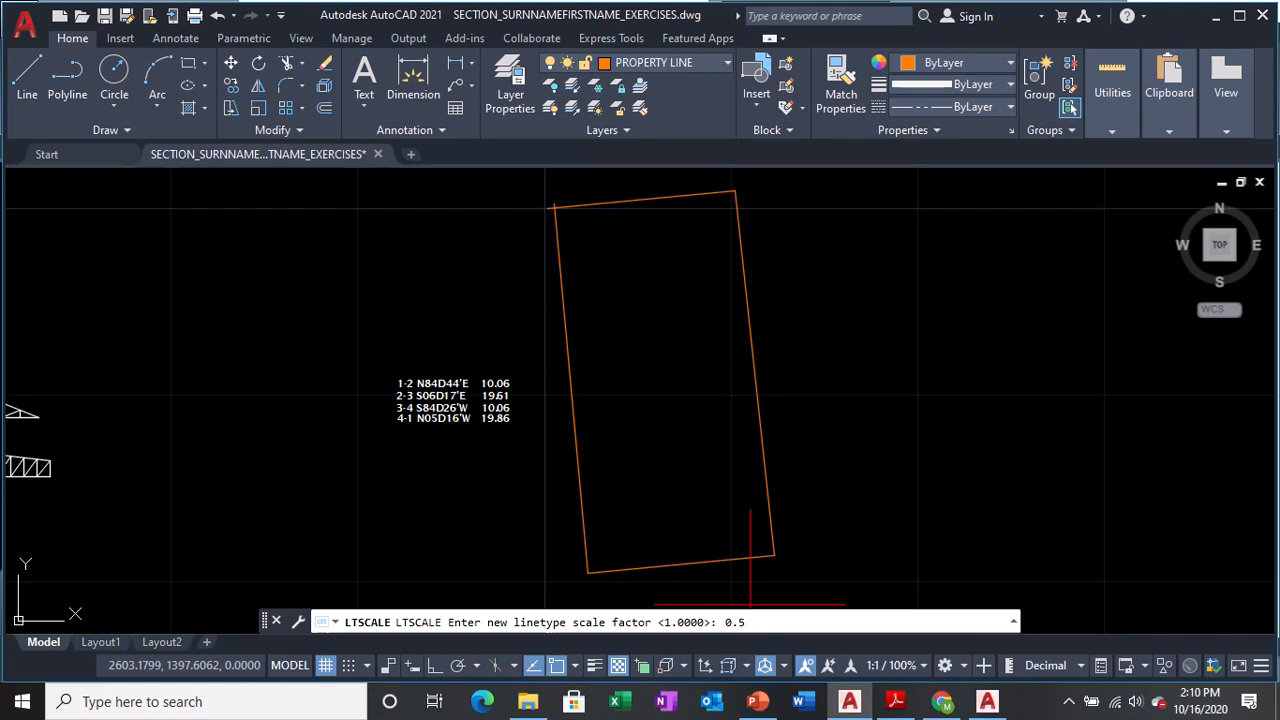
pyautogui.press('Return')
pyautogui.scroll(6, 551, 430)
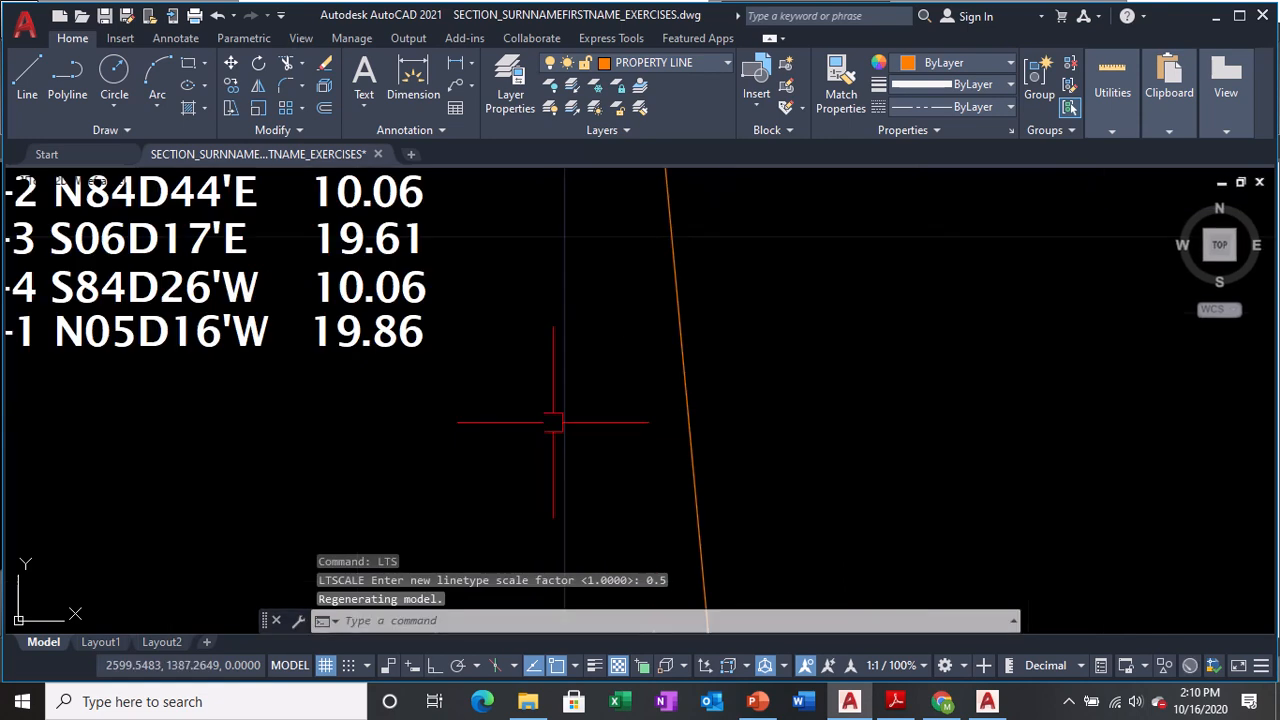
pyautogui.scroll(-6, 576, 404)
# - Set the linetype scale factor to 0.1 for the property lines with LTSCALE
pyautogui.press('Return')
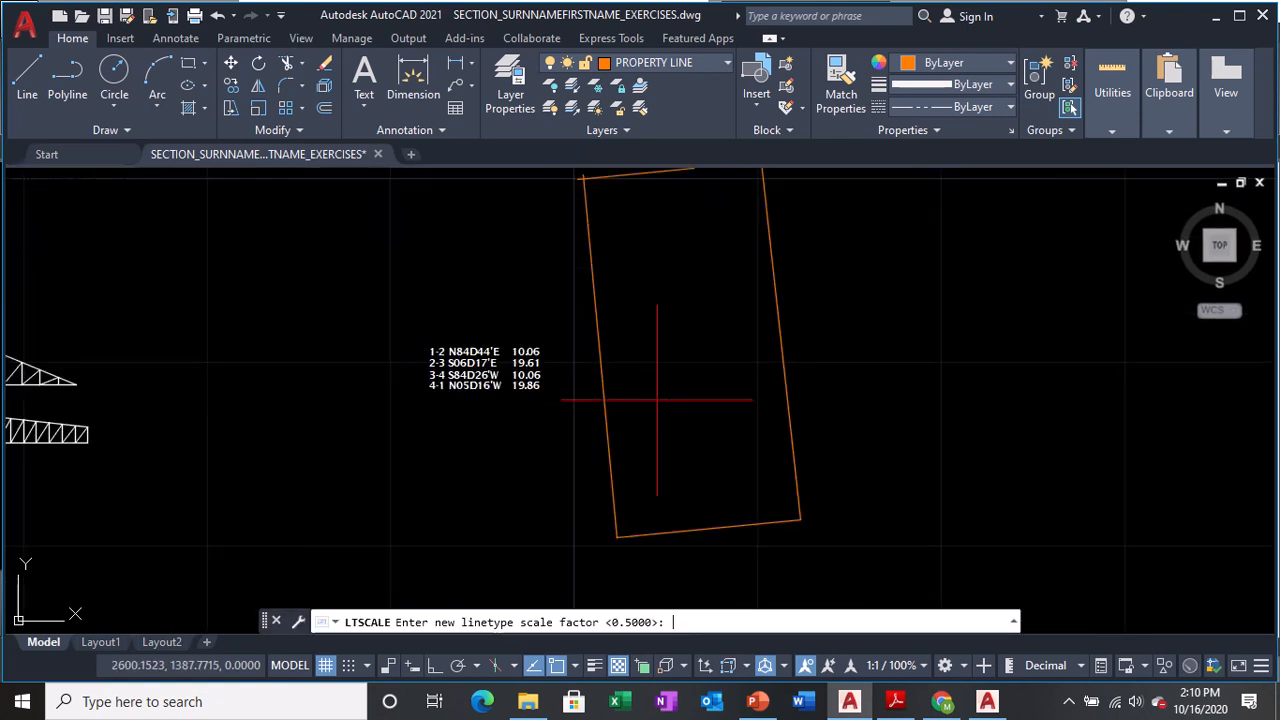
pyautogui.write('0.1')
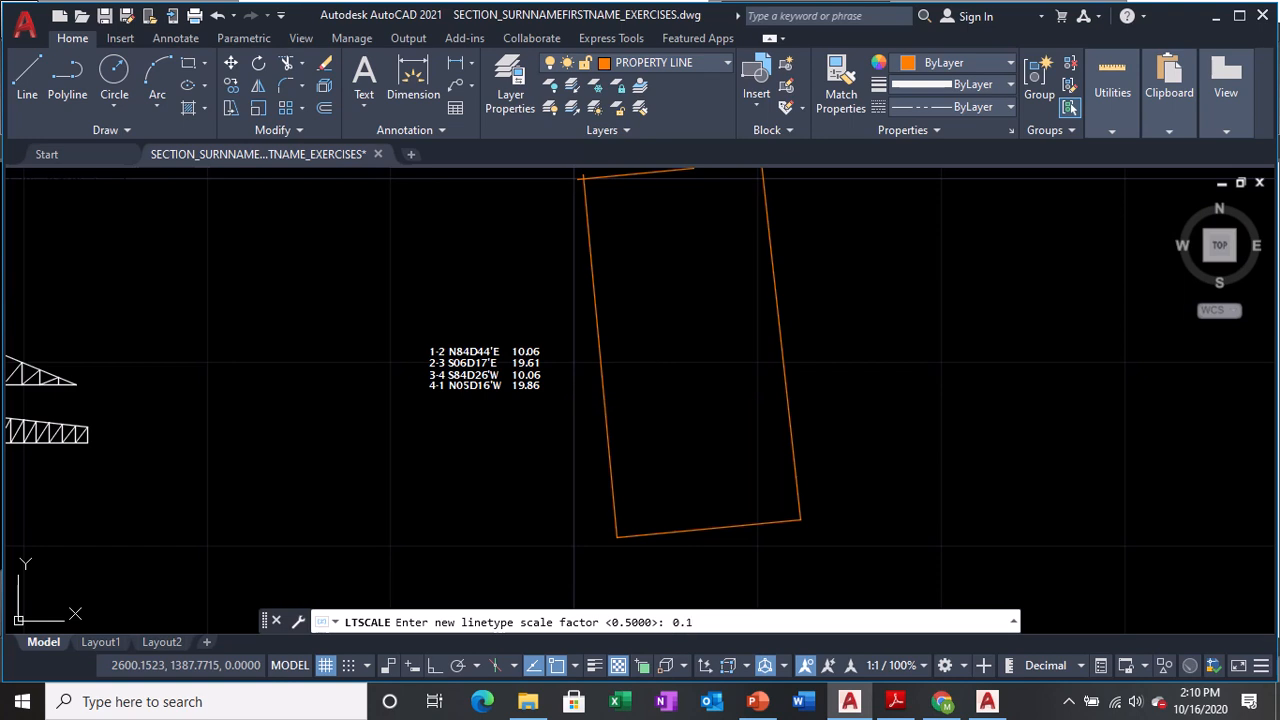
pyautogui.press('Return')
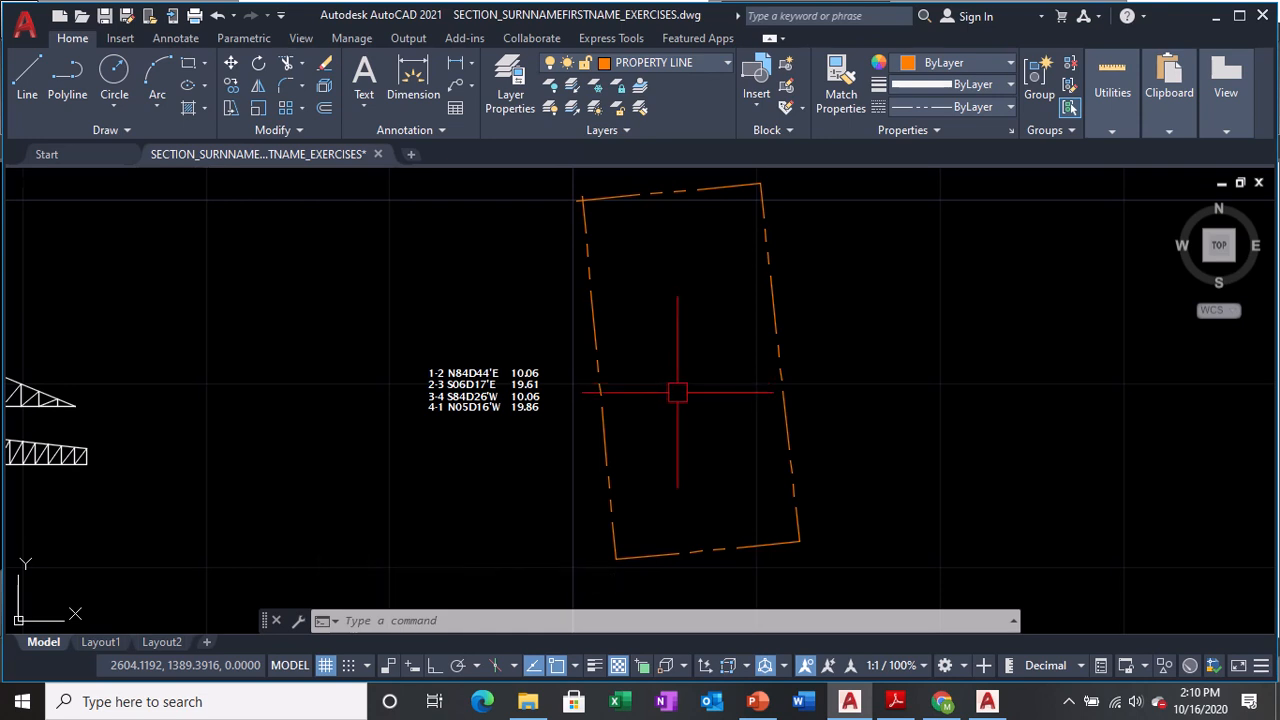
# - Set the linetype scale factor to 0.05 with LTSCALE and save the drawing
pyautogui.write('LTSCALE')
pyautogui.press('Return')
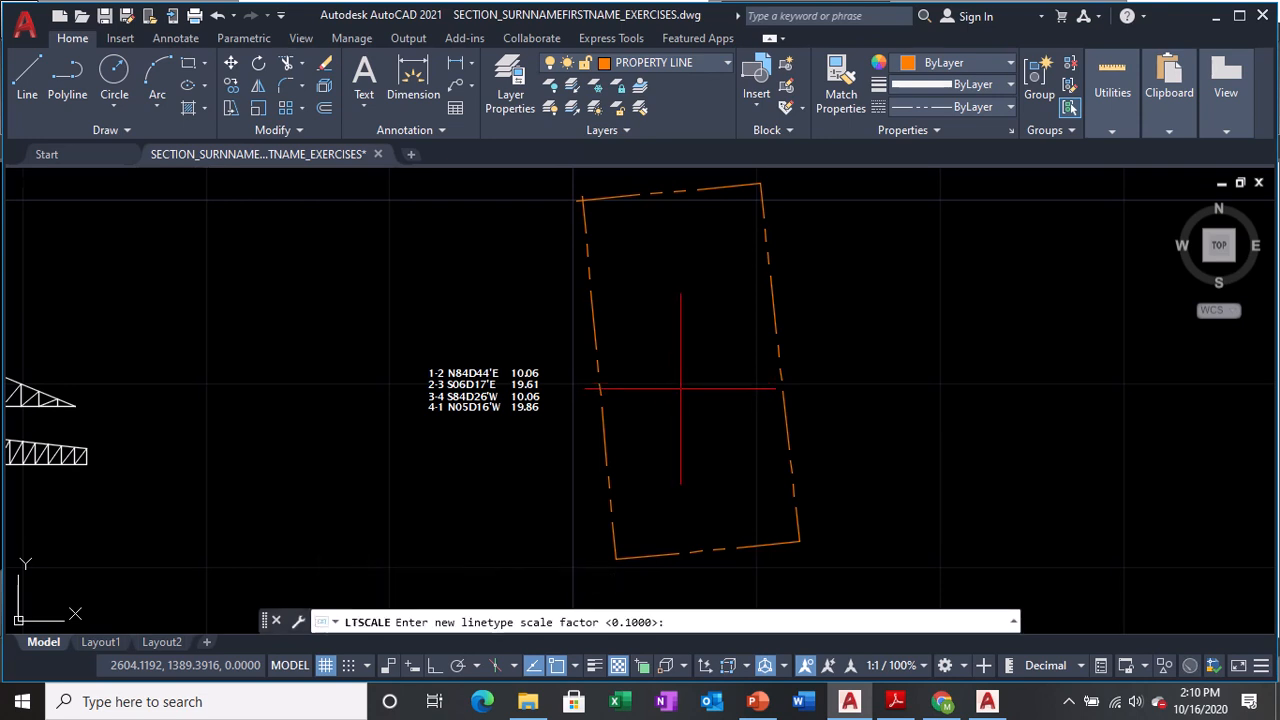
pyautogui.write('0.05')
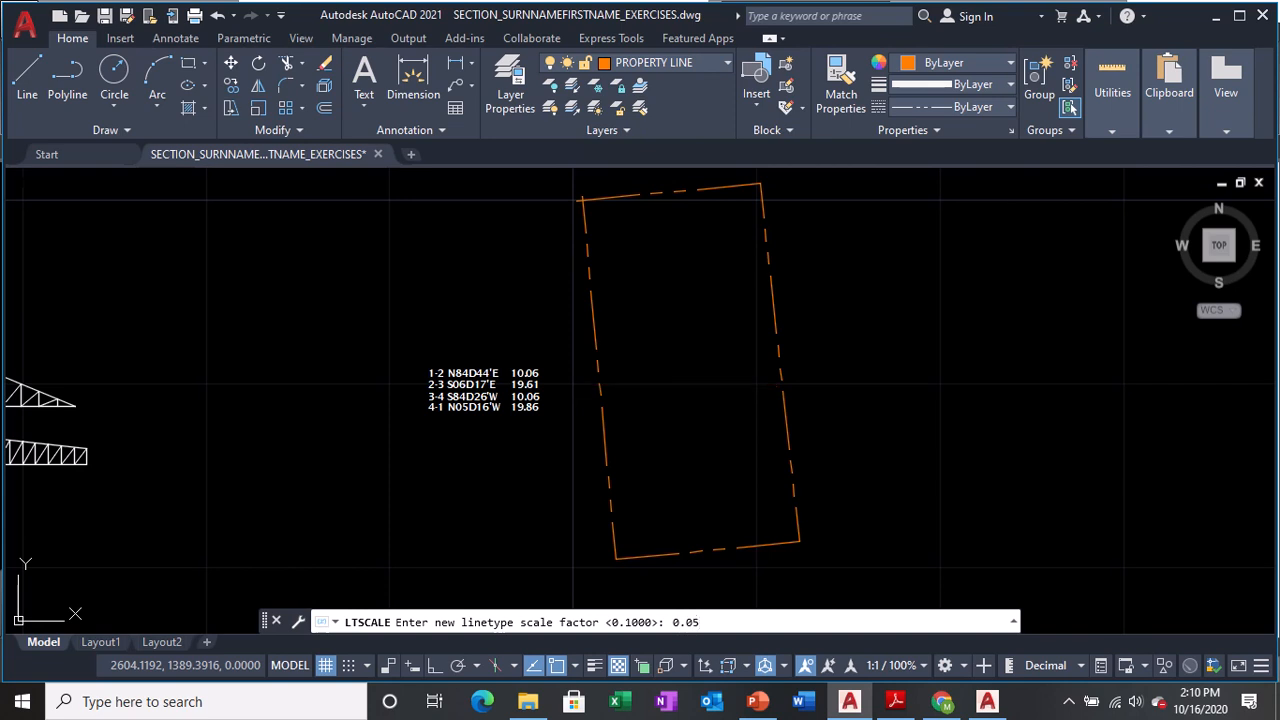
pyautogui.press('Return')
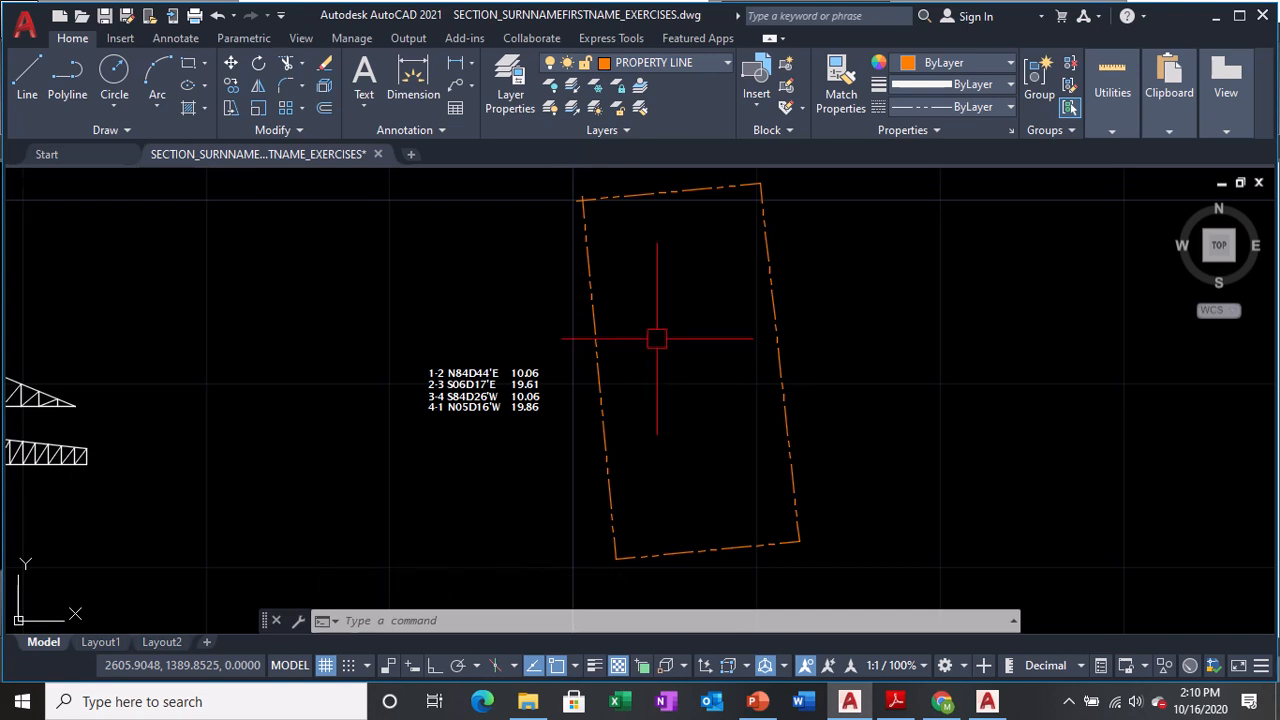
pyautogui.hotkey('ctrl', 's')
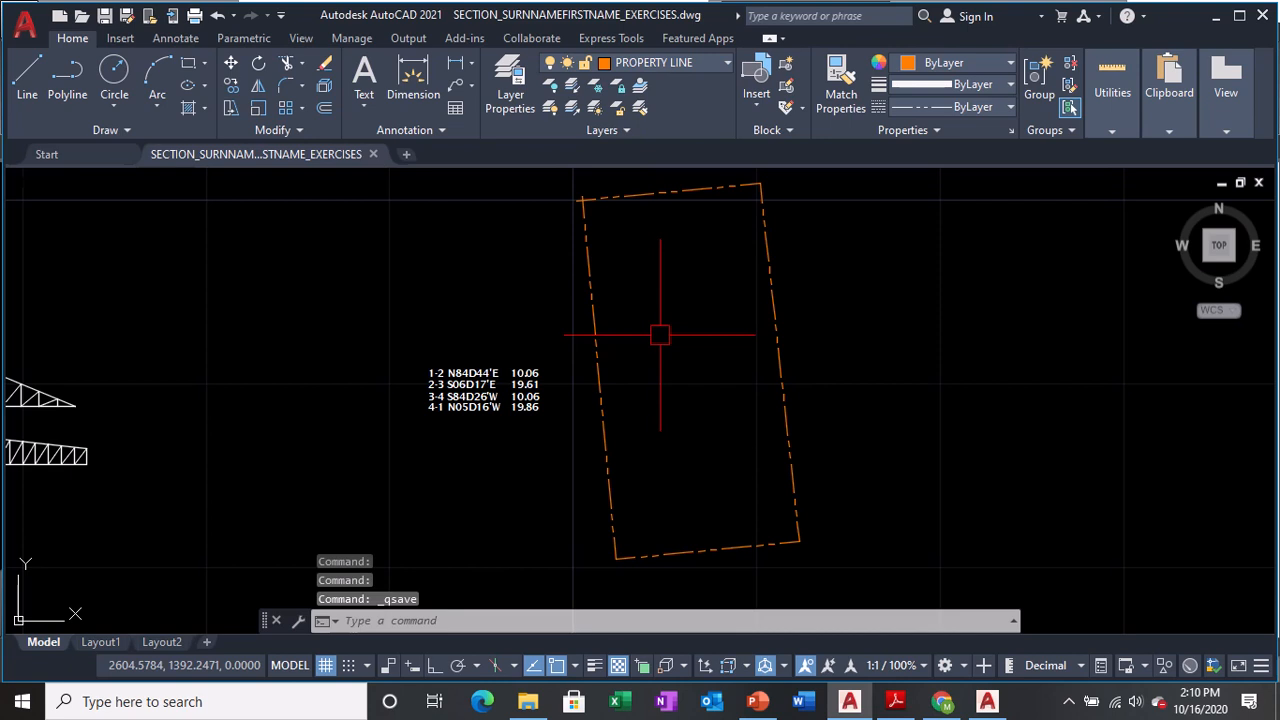
# - Switch to the PDF in Adobe Reader and read the MARKS slides for the layer, line length, circle radius, snap and copy instructions
pyautogui.click(895, 701)
pyautogui.press('pagedown')
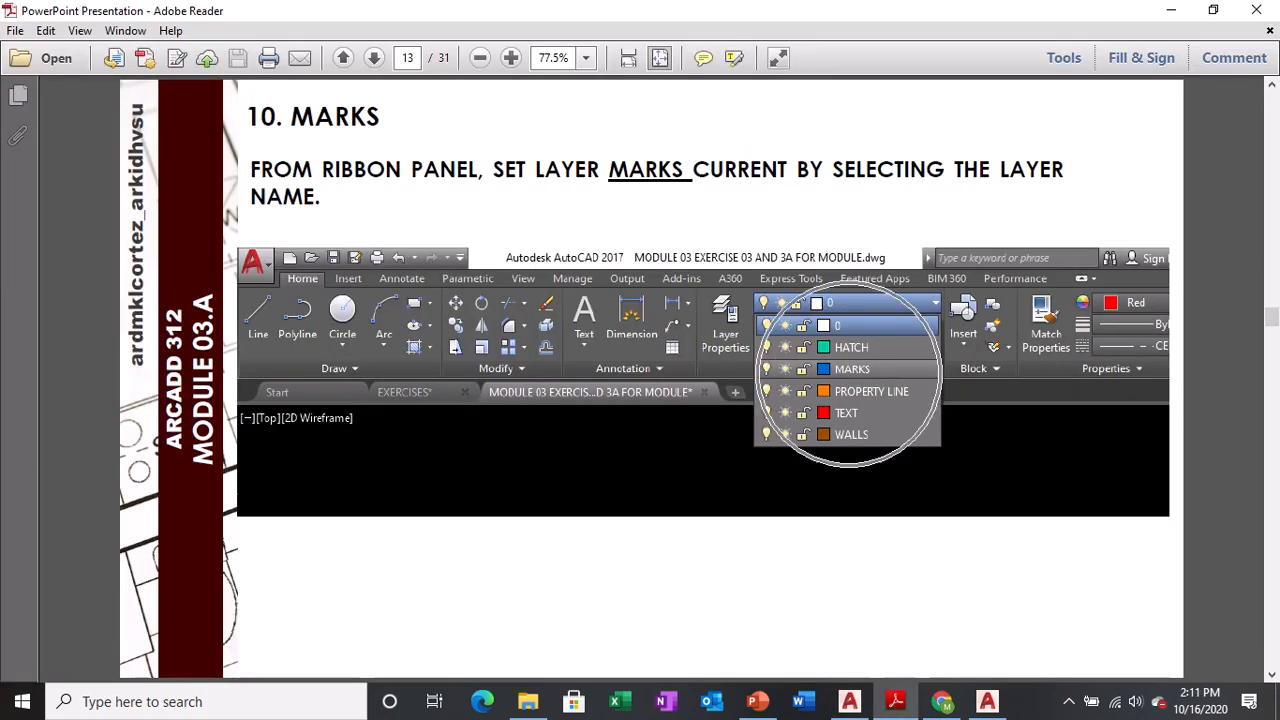
pyautogui.press('pagedown')
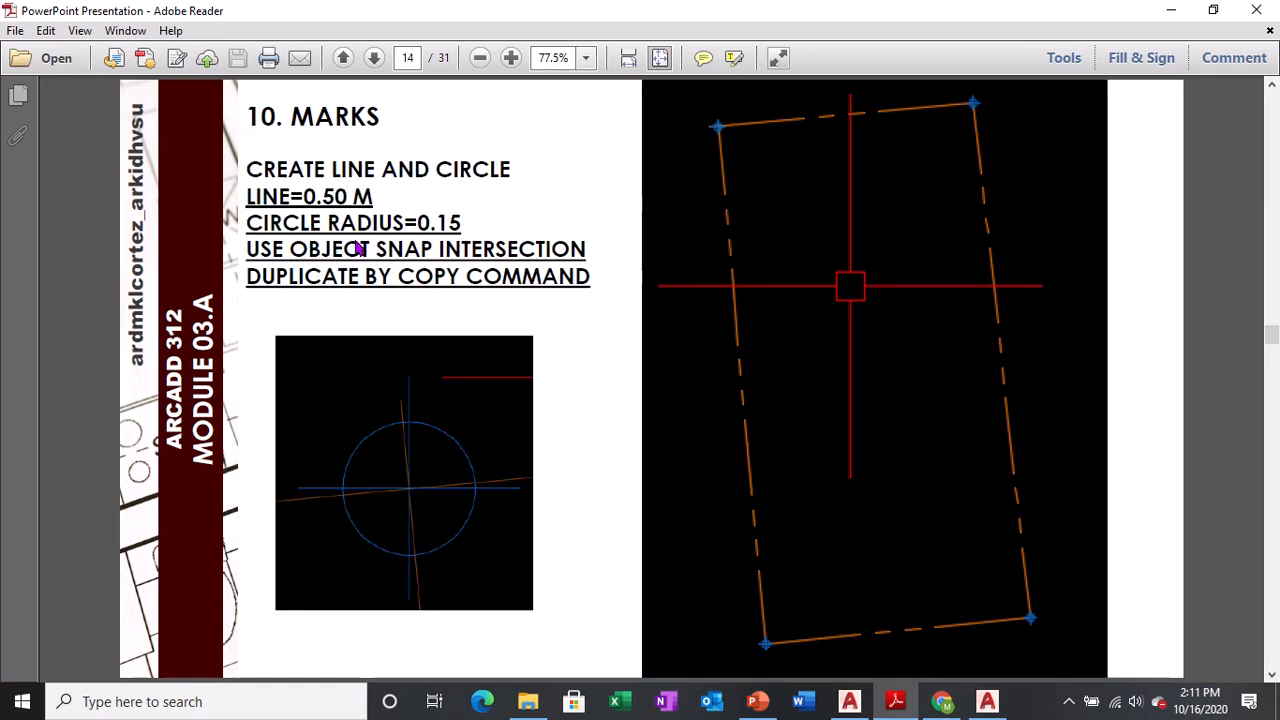
pyautogui.click(361, 202)
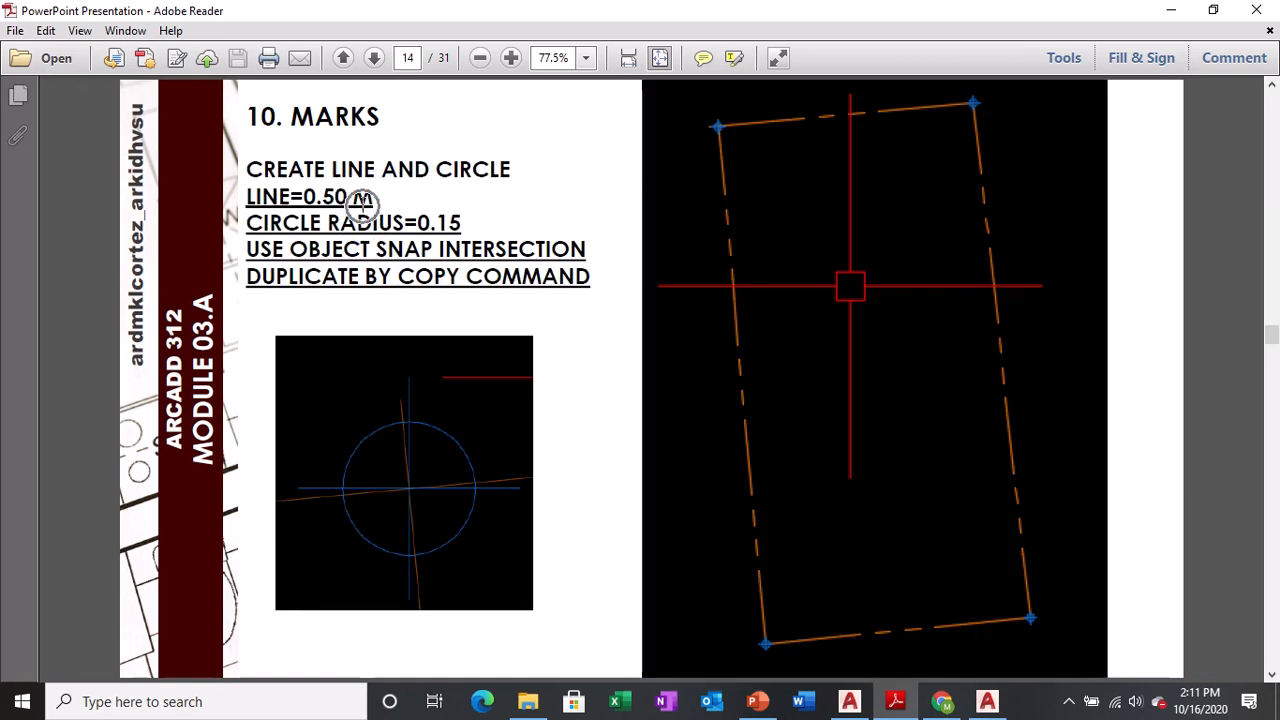
pyautogui.click(408, 496)
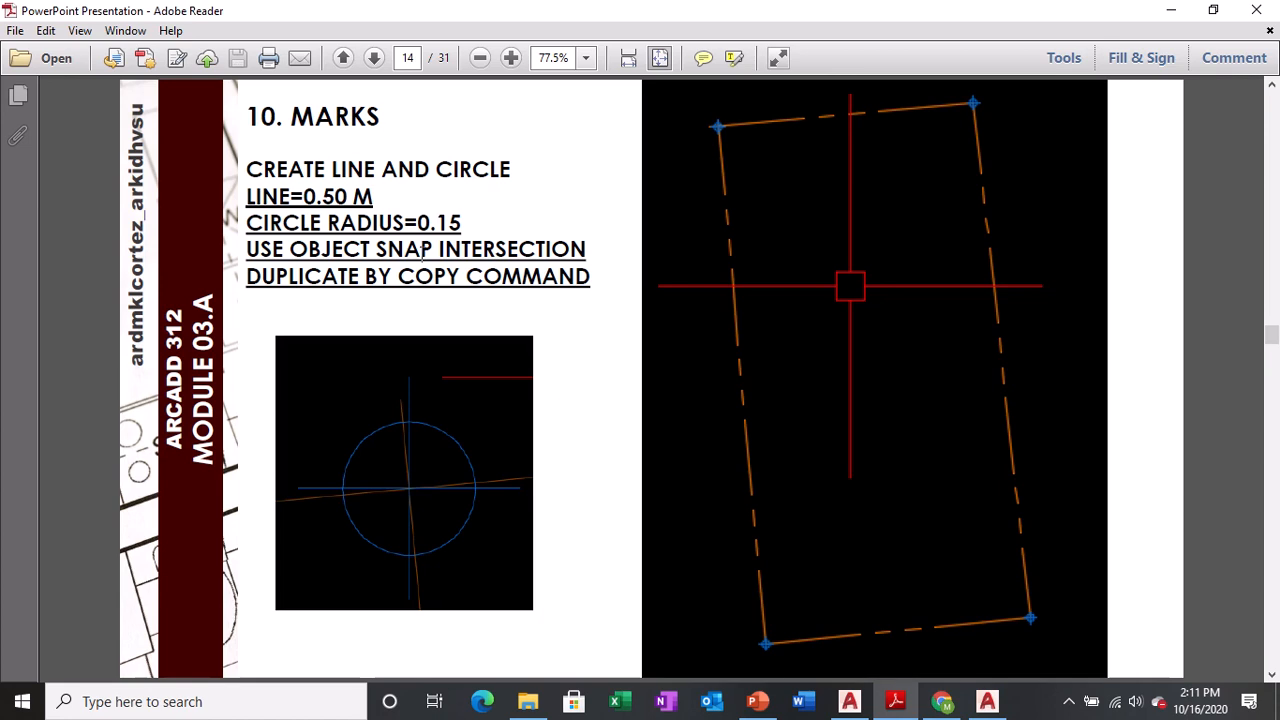
pyautogui.click(427, 236)
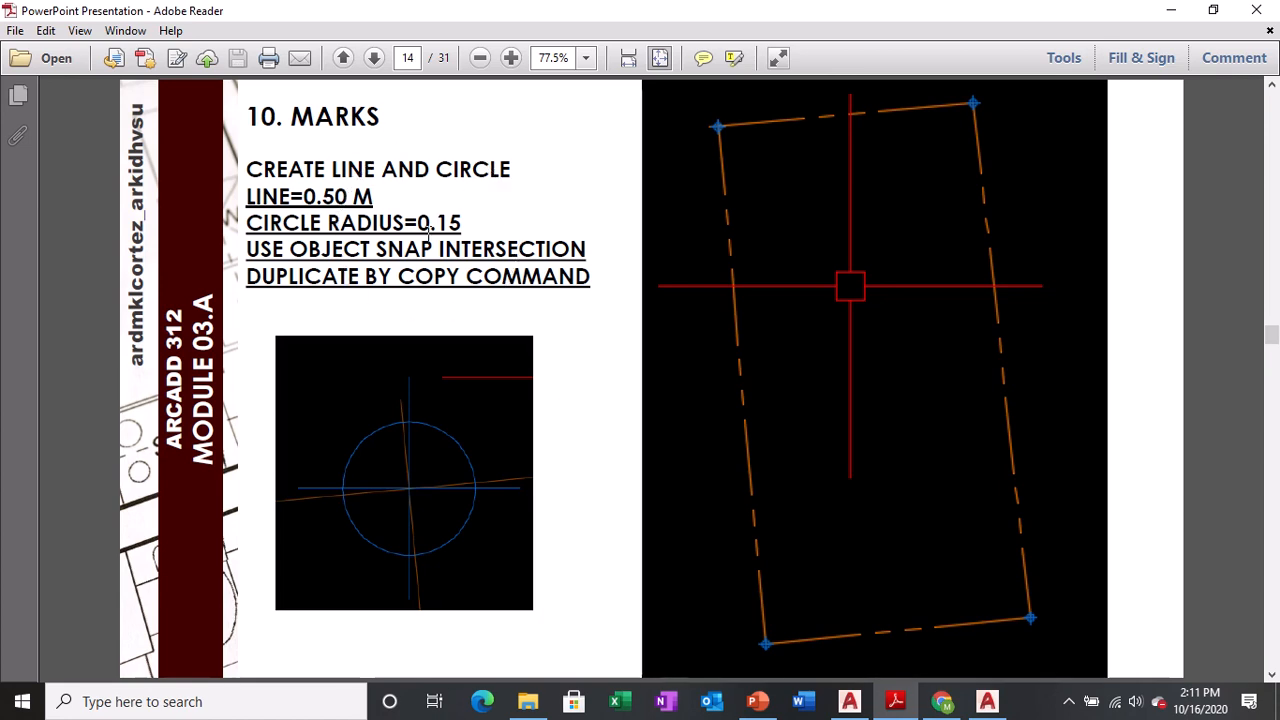
pyautogui.click(425, 276)
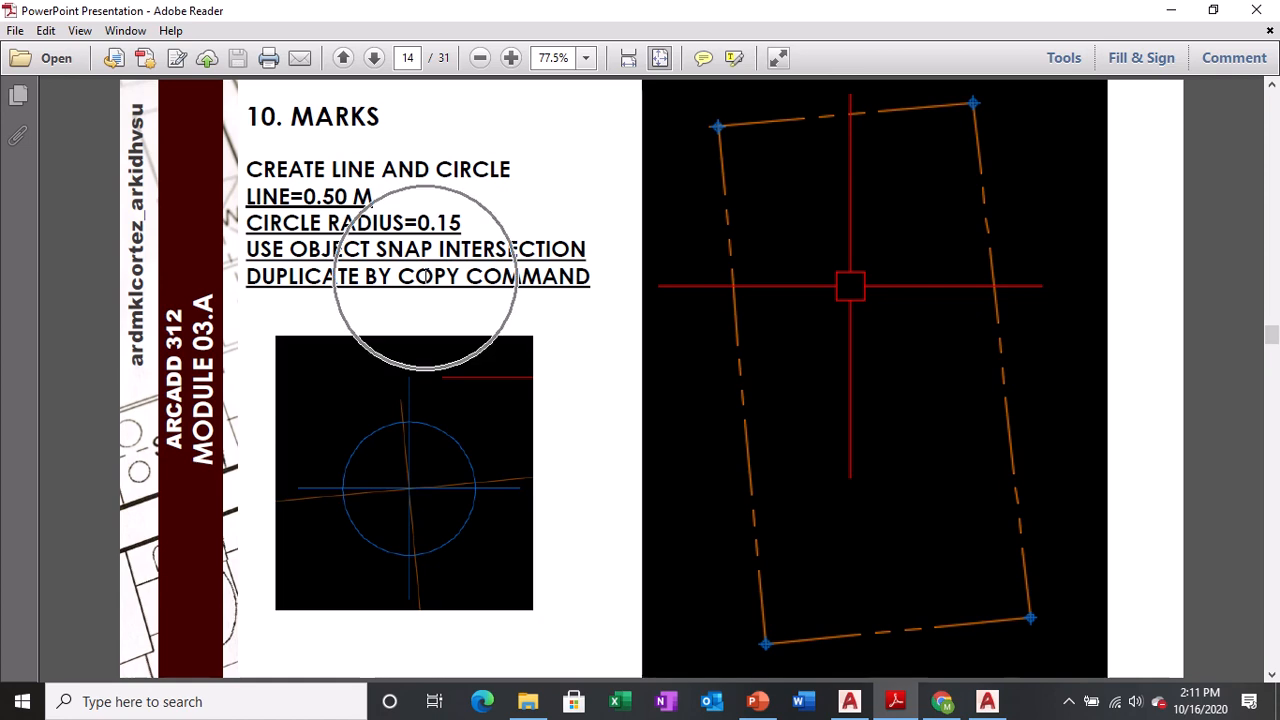
pyautogui.click(425, 276)
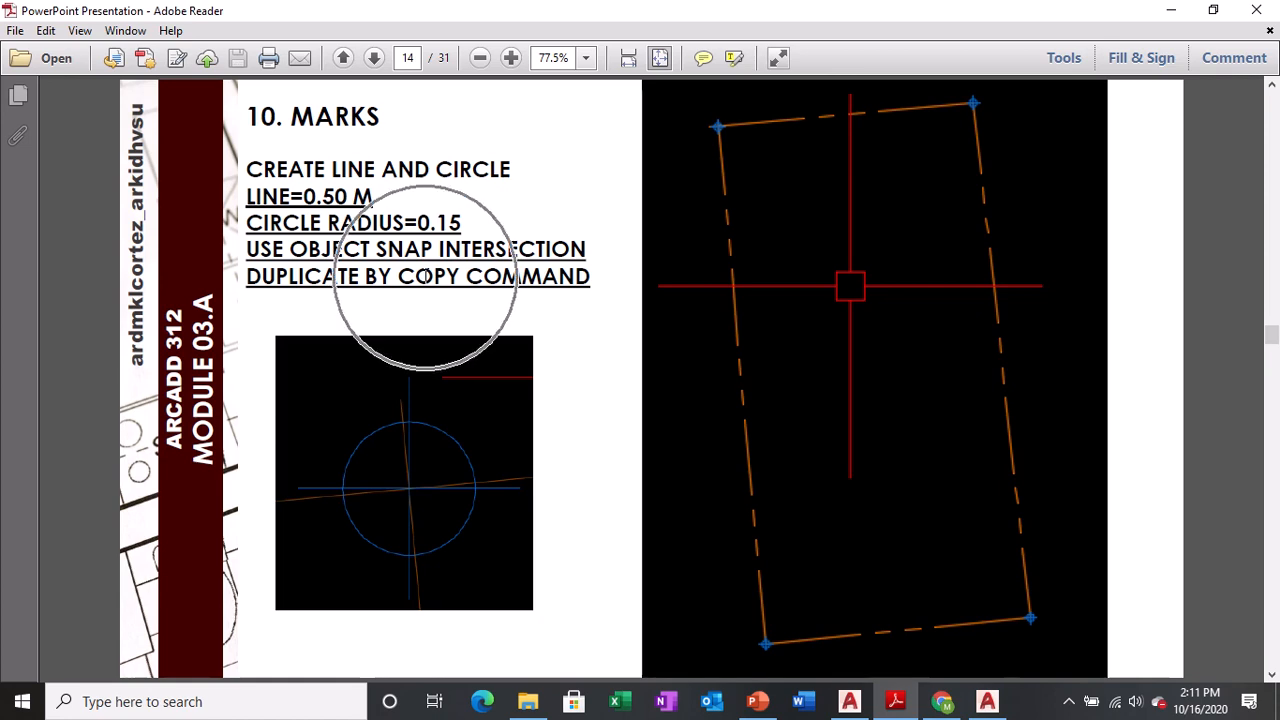
pyautogui.click(465, 290)
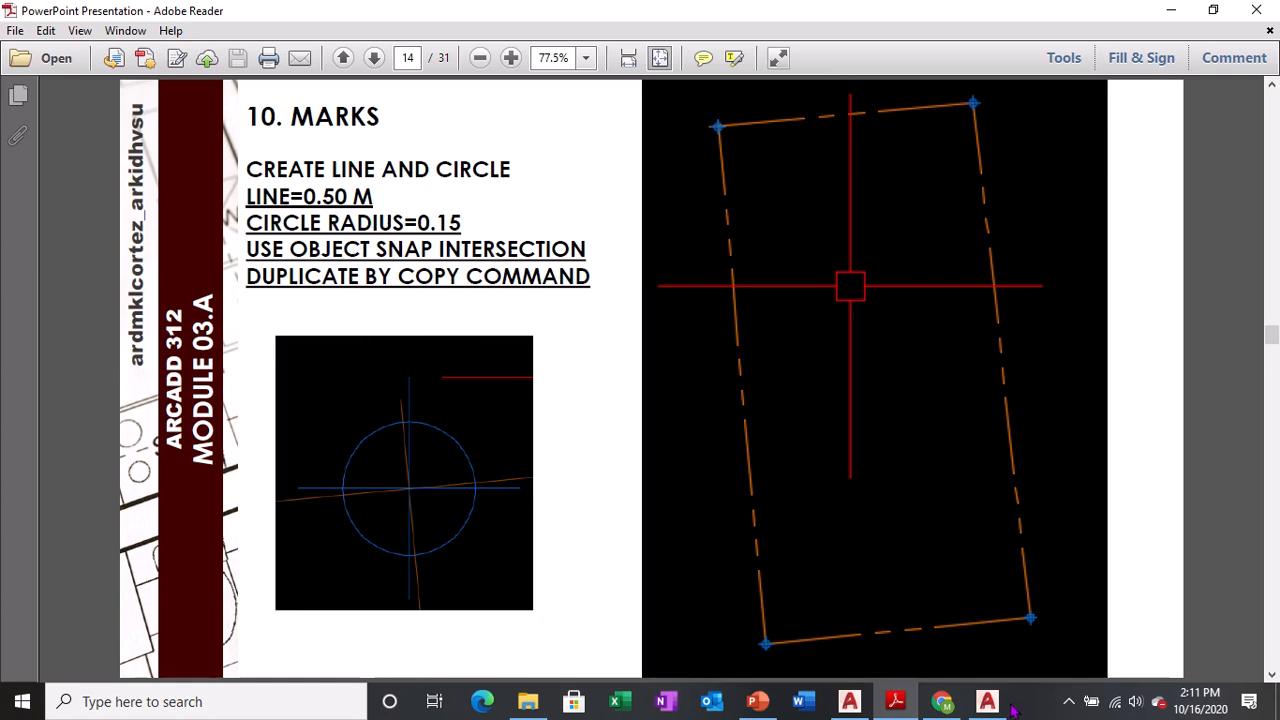
# - Return to the AutoCAD drawing and make MARKS the current layer for work at the lot's upper-left corner
pyautogui.click(849, 701)
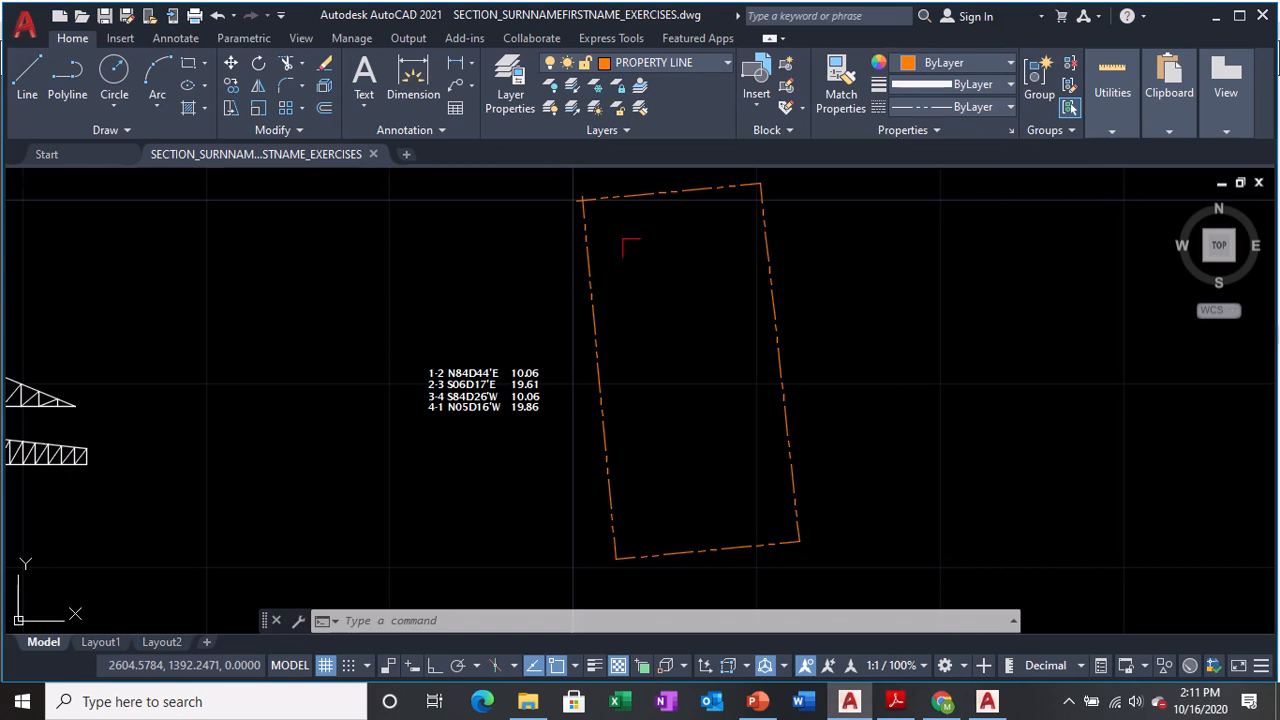
pyautogui.scroll(3, 600, 280)
pyautogui.scroll(2, 573, 275)
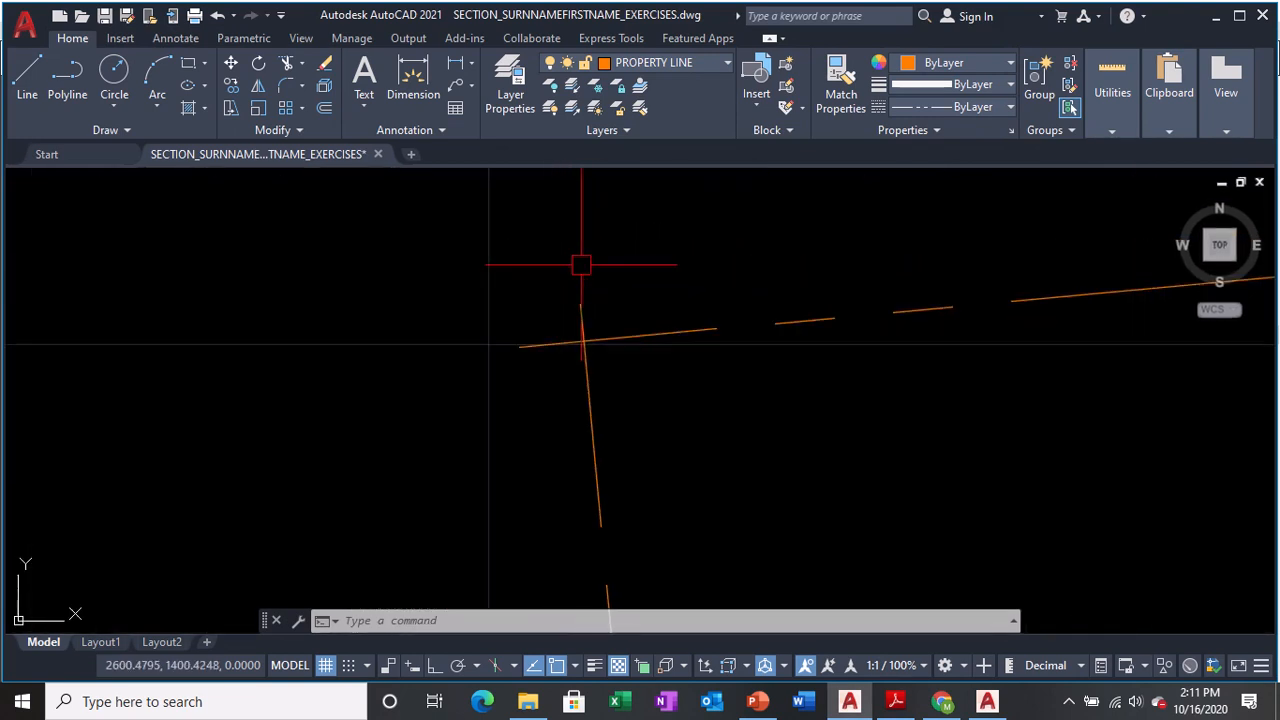
pyautogui.click(695, 64)
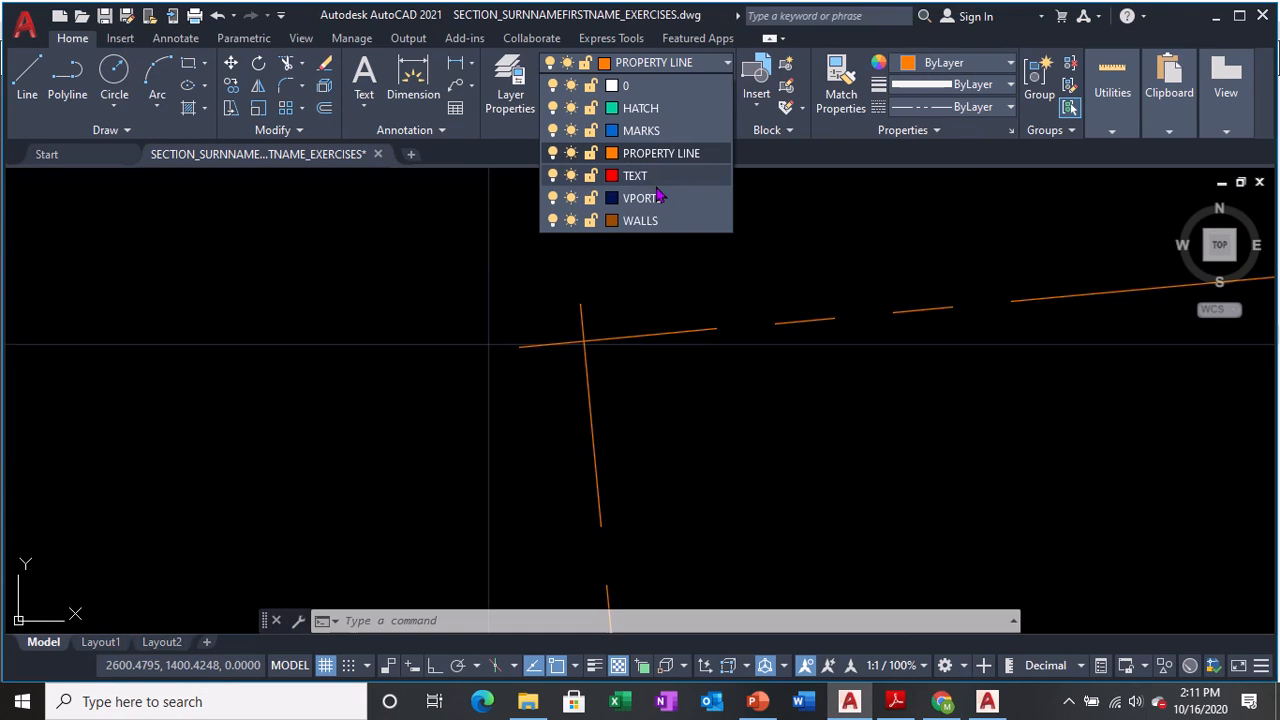
pyautogui.click(639, 133)
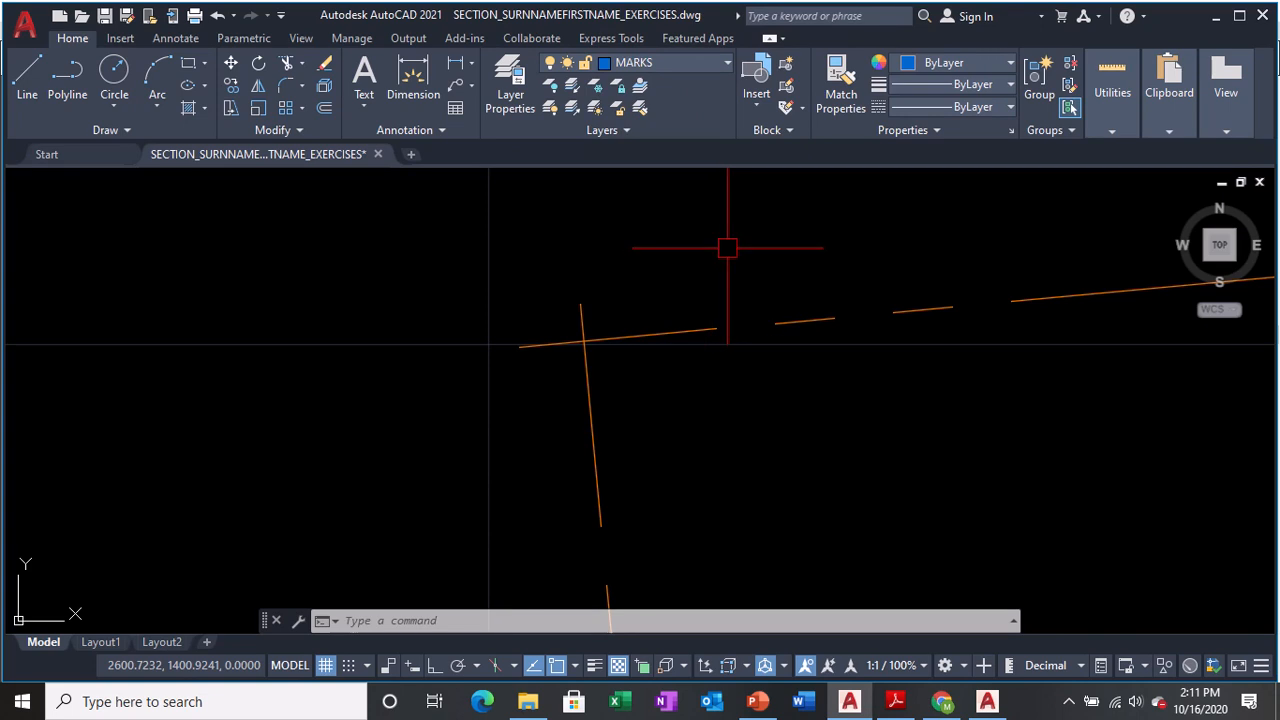
pyautogui.write('c')
pyautogui.press('Return')
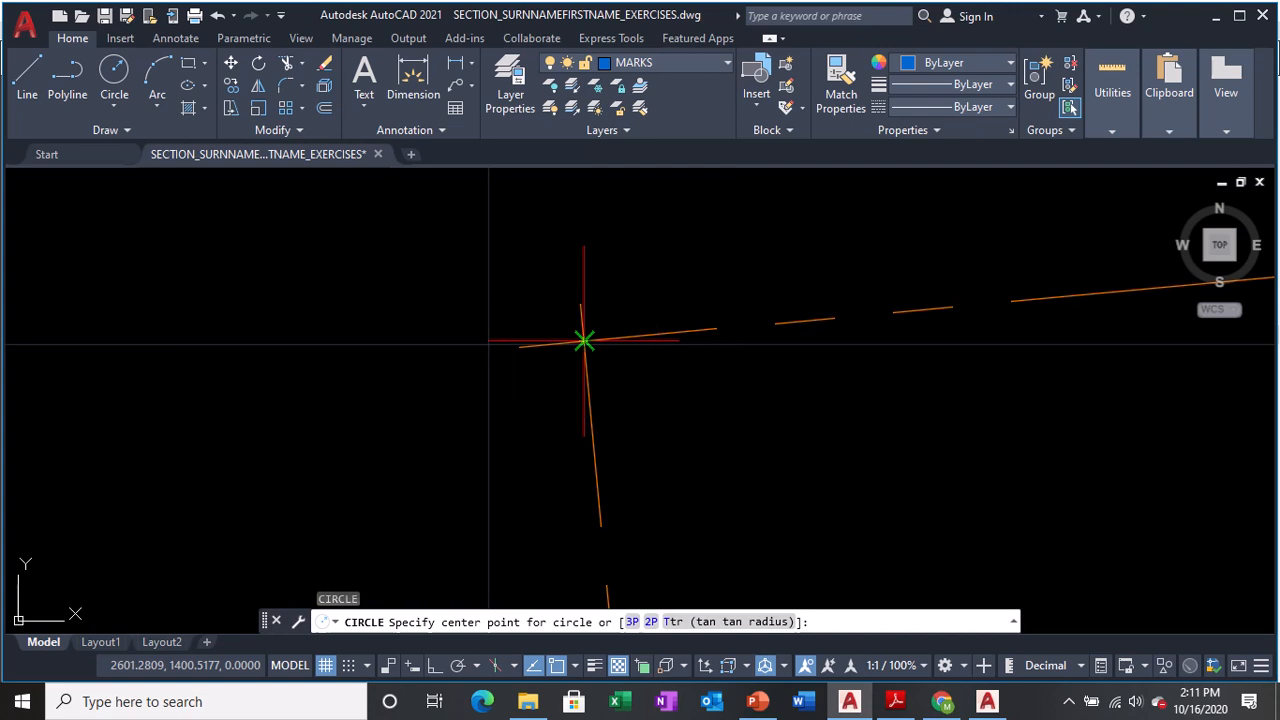
pyautogui.press('Escape')
# - Check the Intersection mode in the object snap settings
pyautogui.write('os')
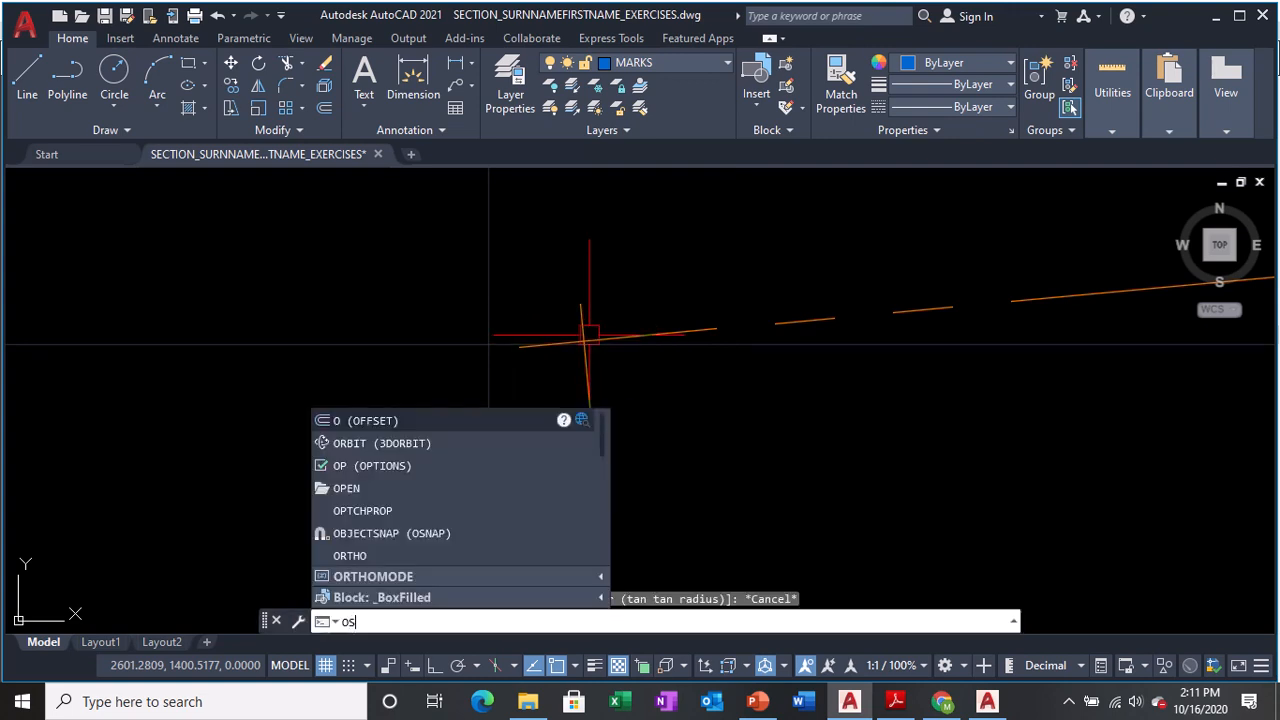
pyautogui.press('Return')
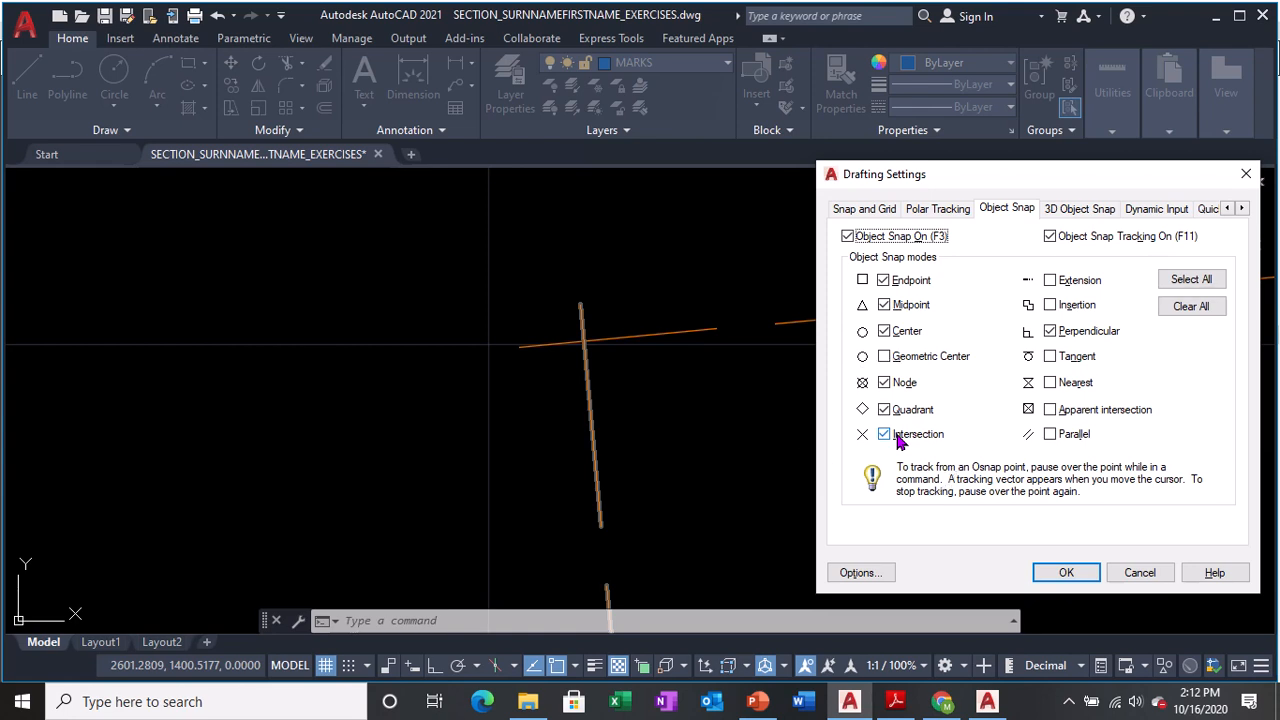
pyautogui.click(1064, 574)
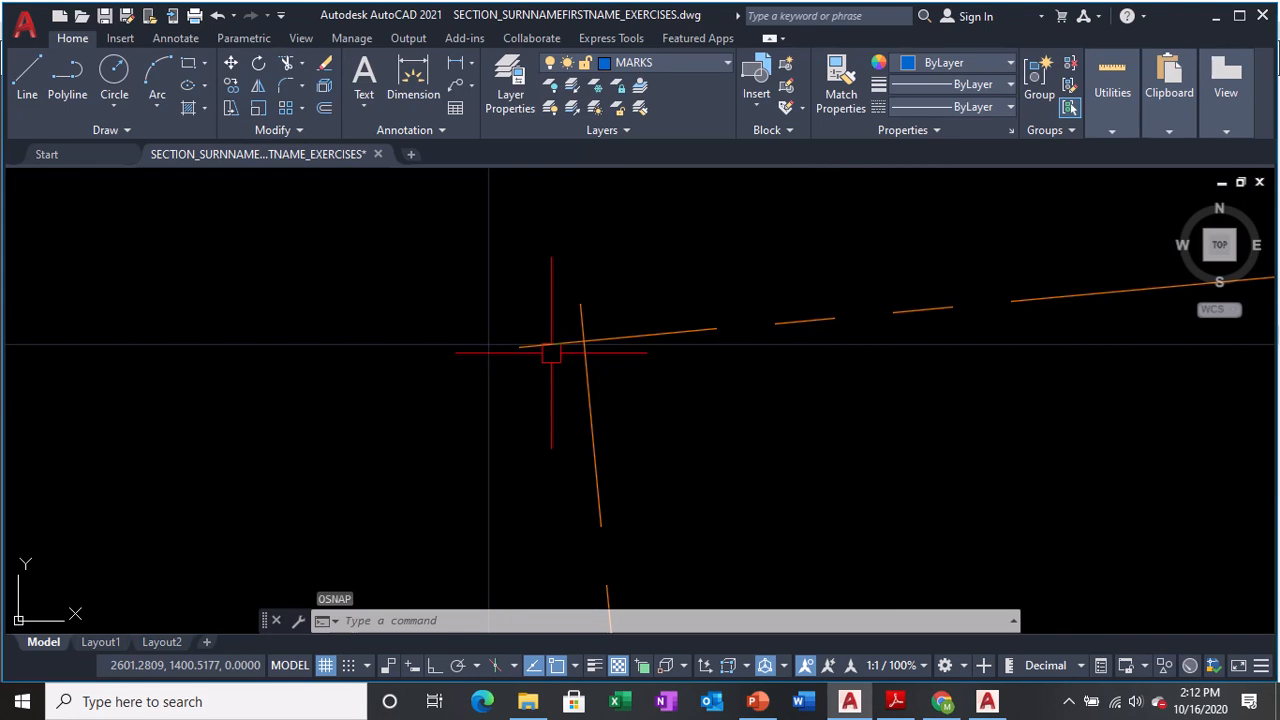
# - Draw a circle of radius 0.15 centred on the property lines' intersection at the lot's upper-left corner
pyautogui.scroll(2, 548, 355)
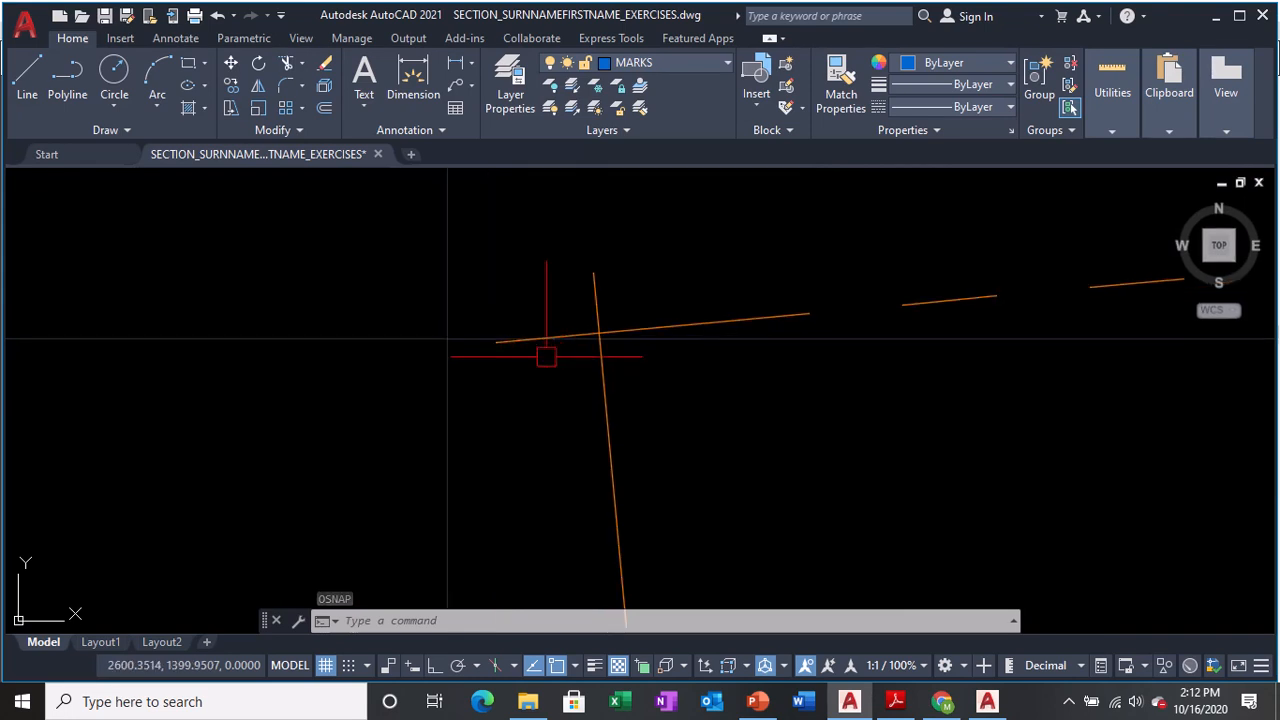
pyautogui.write('c')
pyautogui.press('Return')
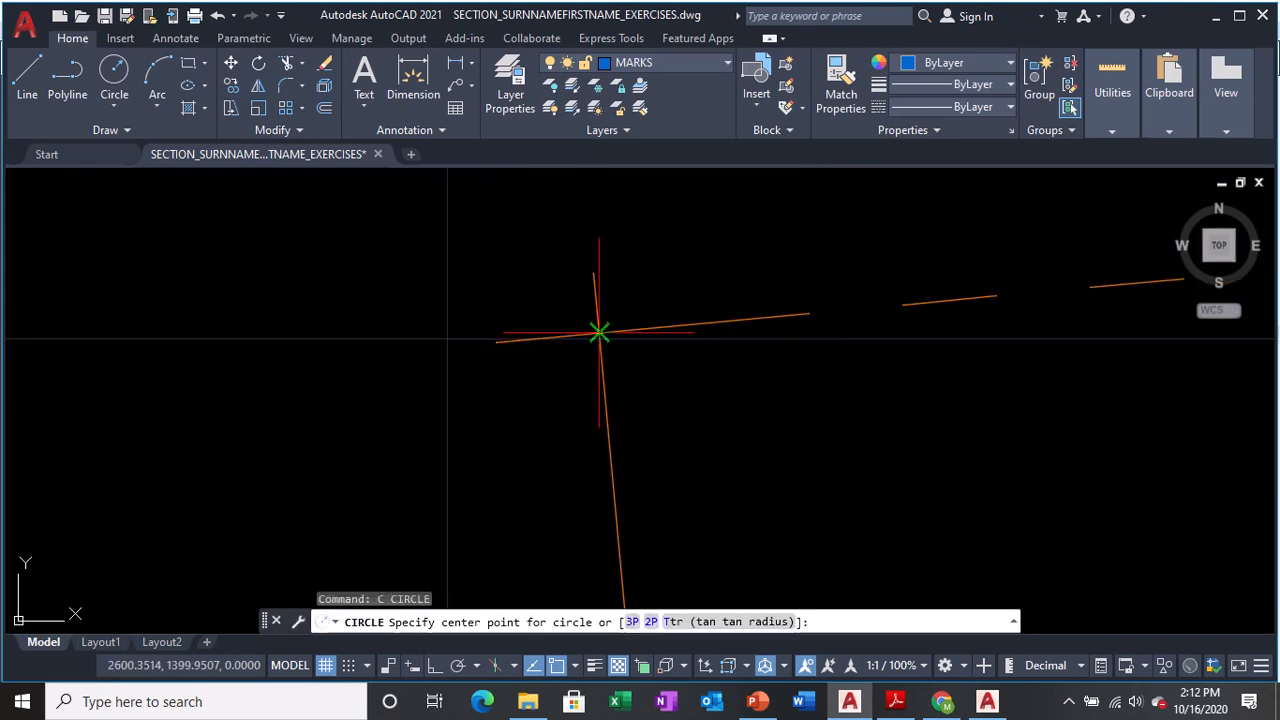
pyautogui.click(598, 333)
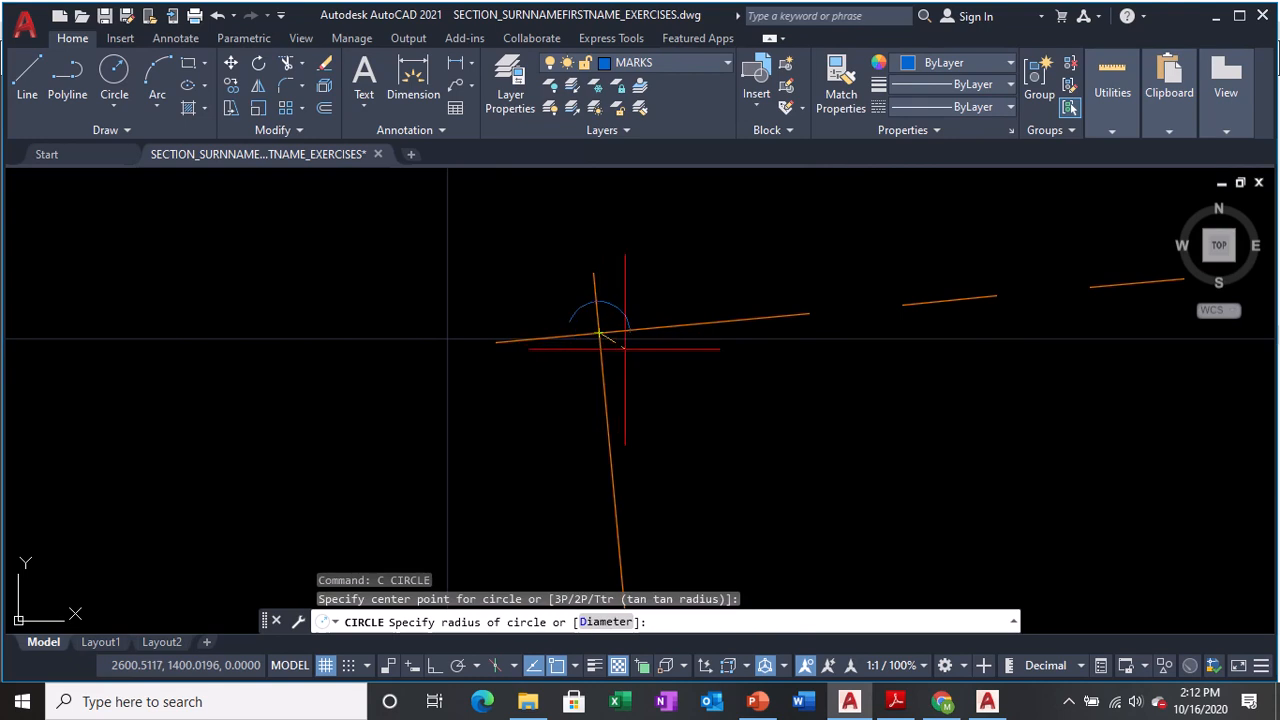
pyautogui.click(895, 702)
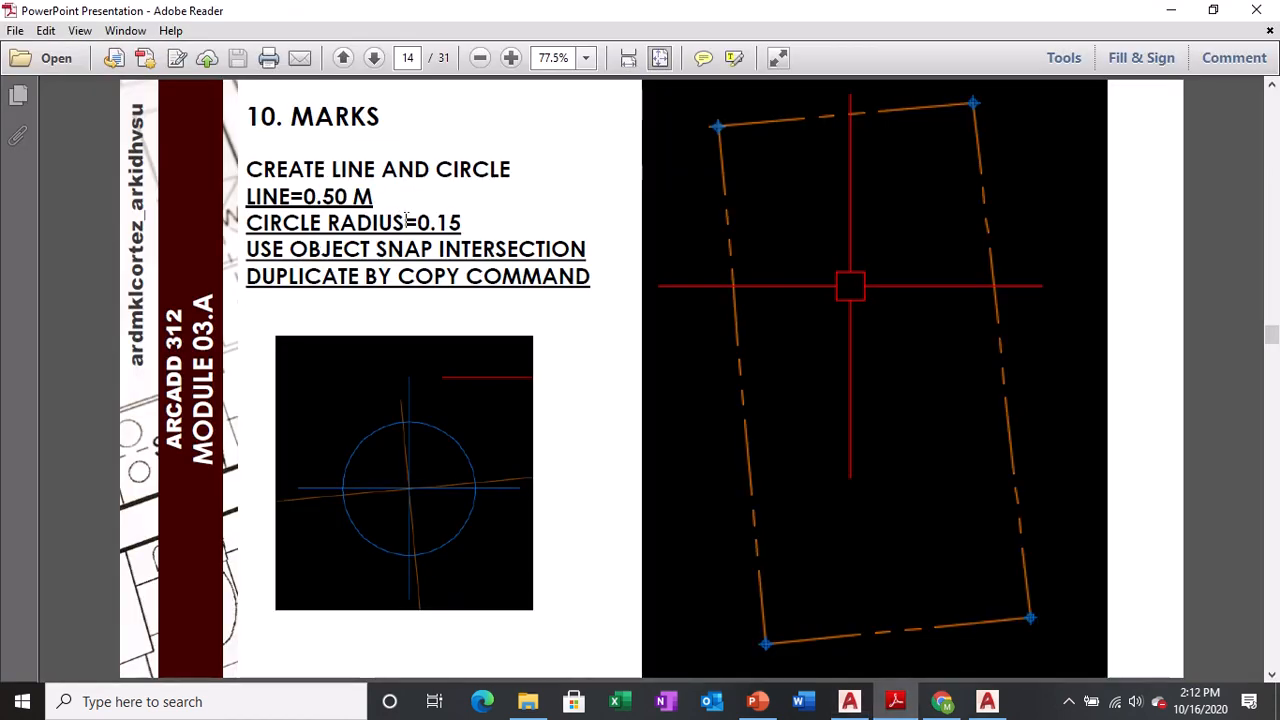
pyautogui.hotkey('alt', 'Tab')
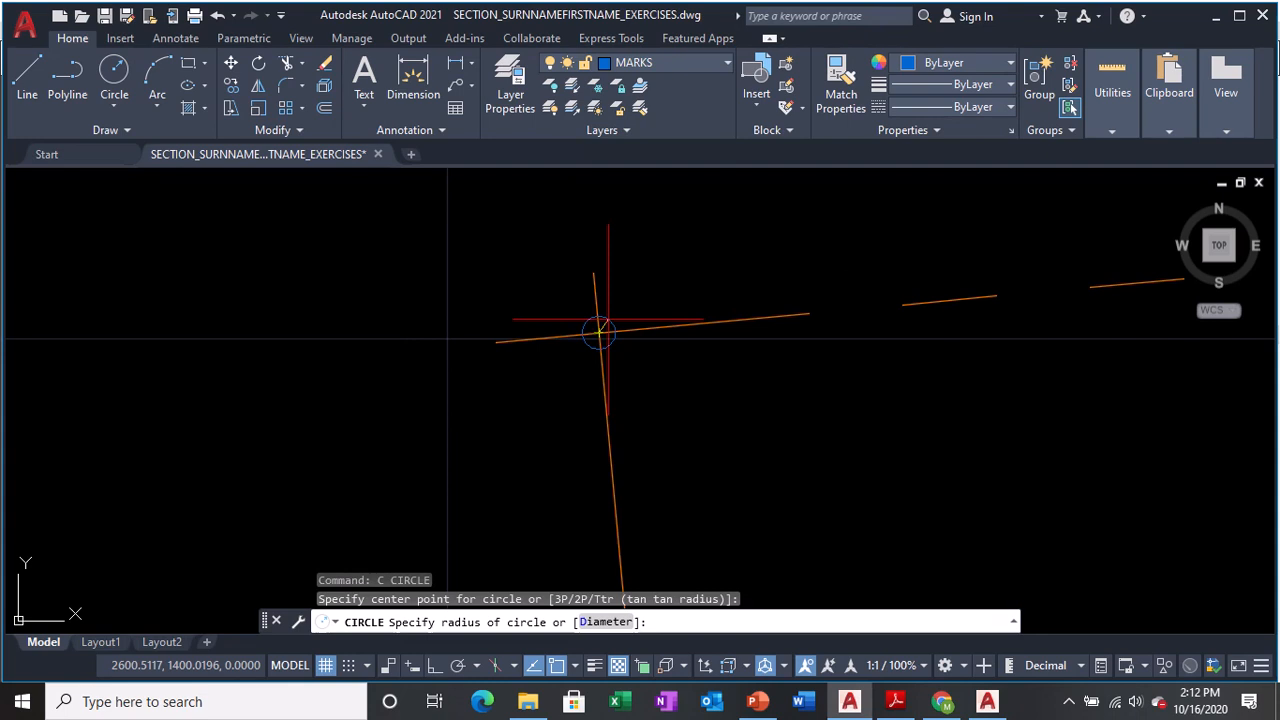
pyautogui.write('0.15')
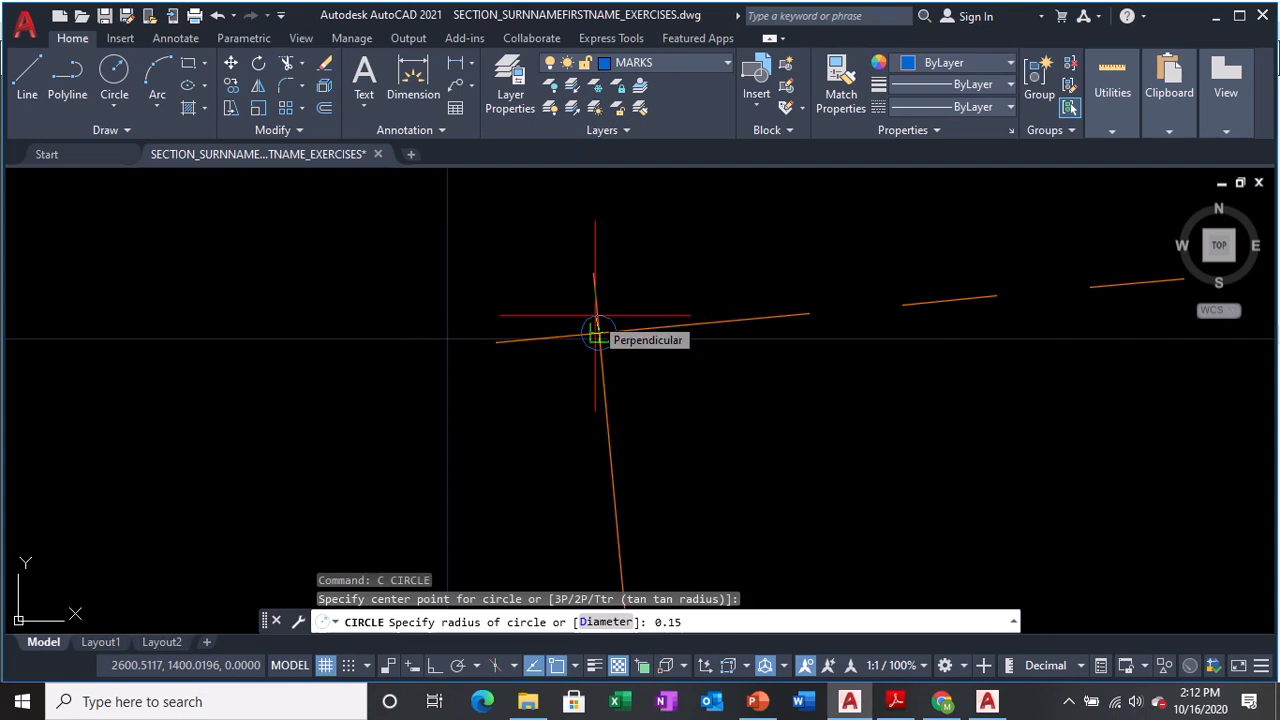
pyautogui.press('Return')
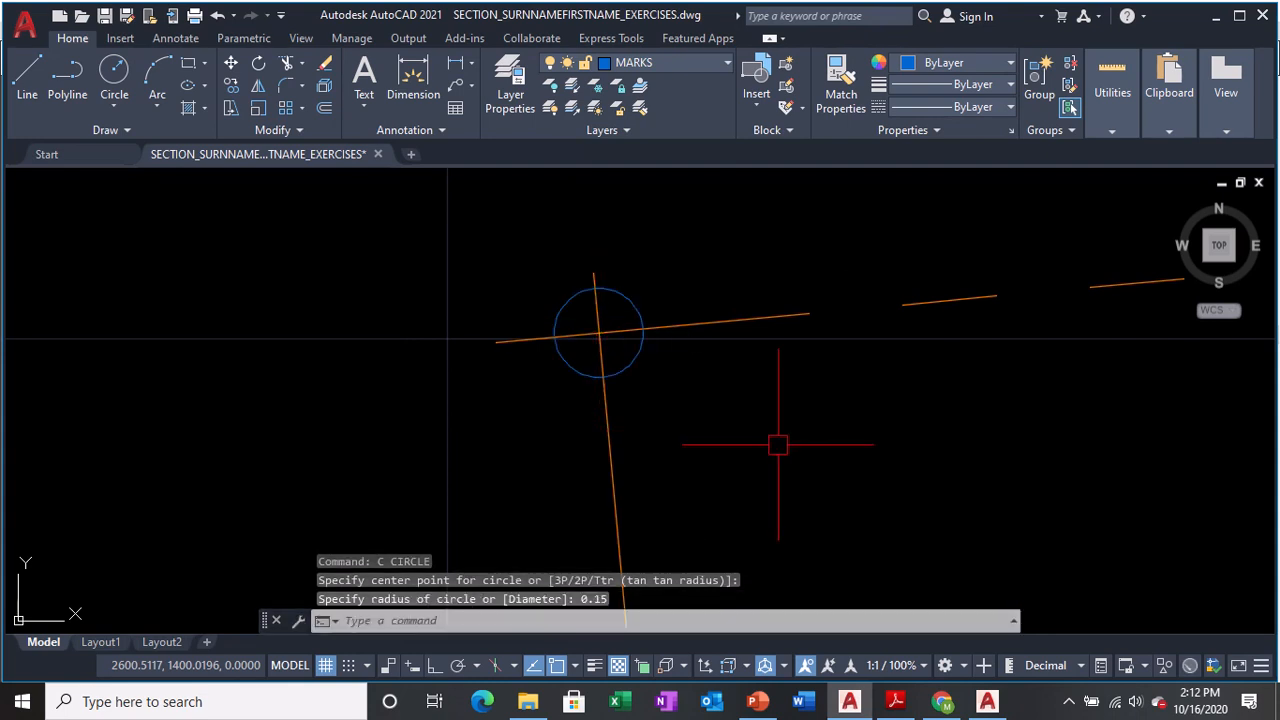
# - Turn Ortho on and draw a horizontal line 0.5 long in the empty space below and right of the circle
pyautogui.write('L')
pyautogui.press('Return')
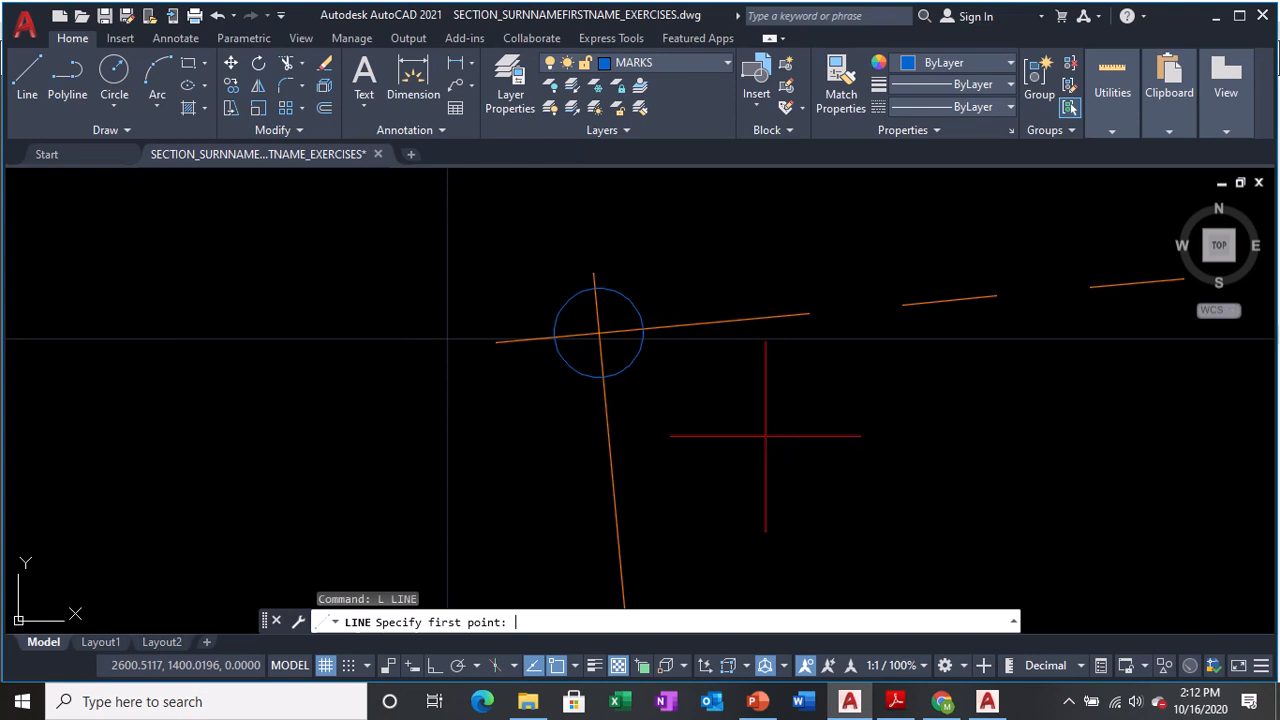
pyautogui.click(693, 442)
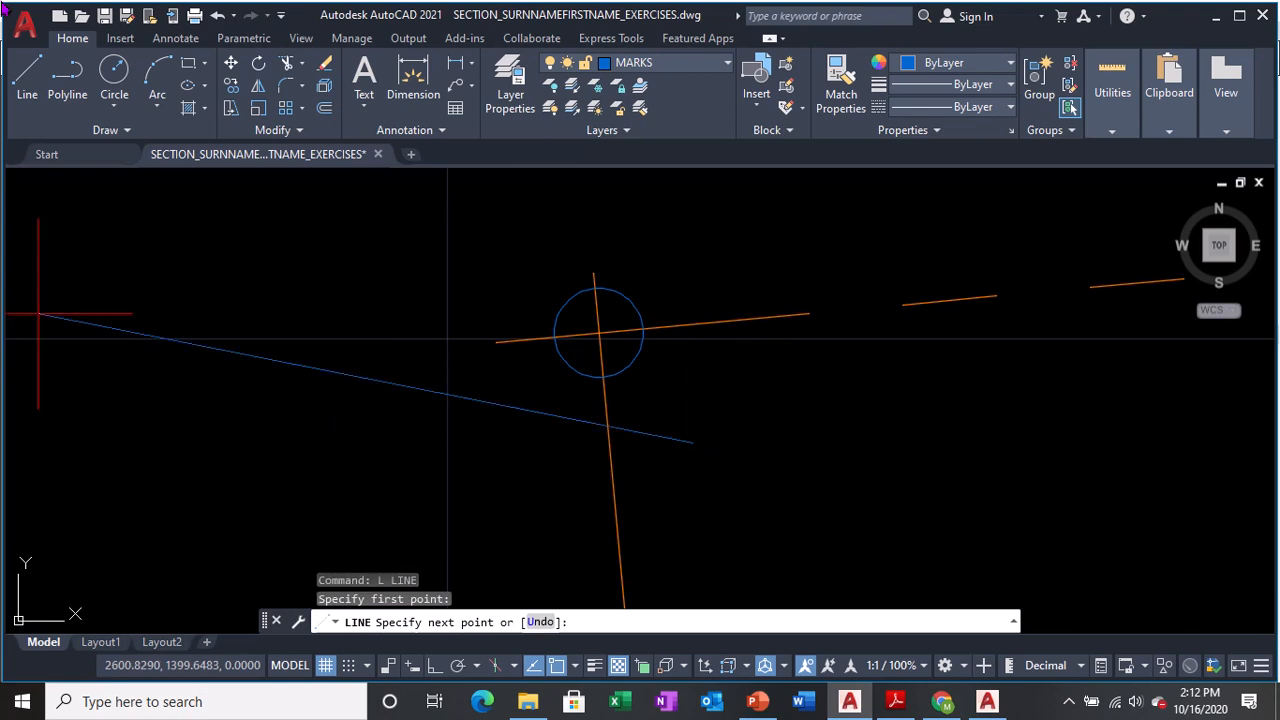
pyautogui.click(434, 666)
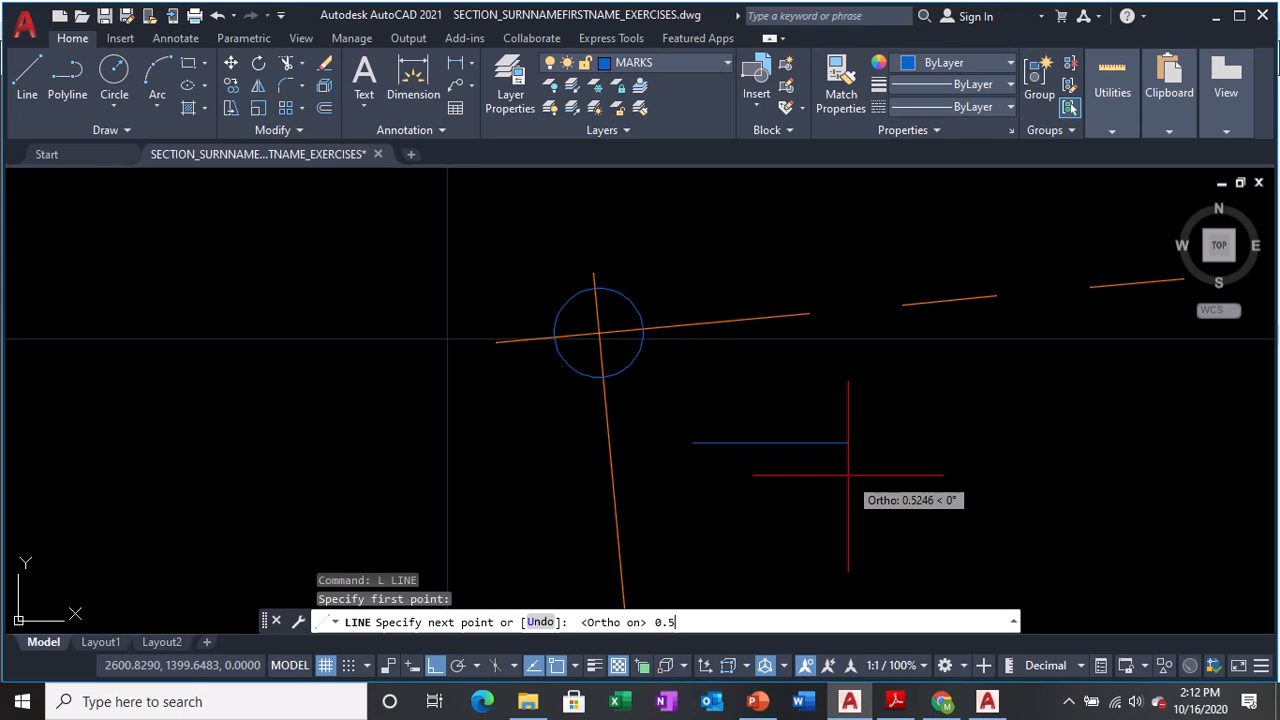
pyautogui.press('Return')
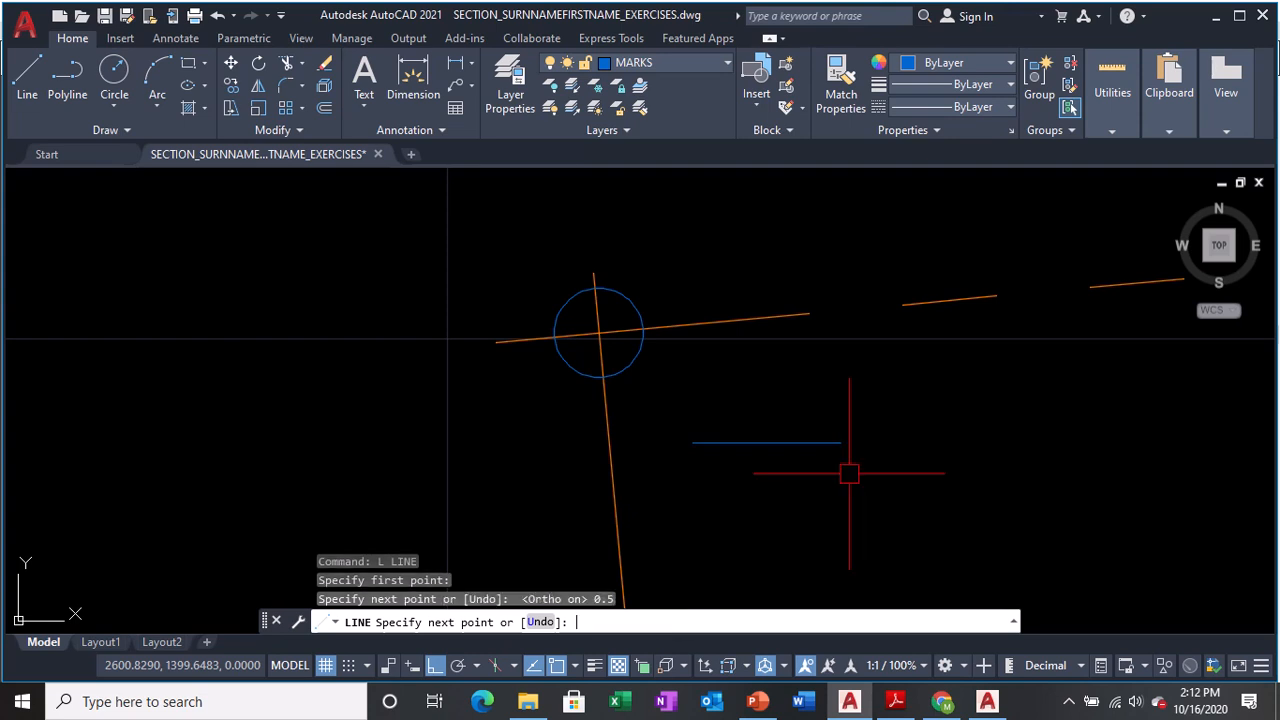
pyautogui.press('Return')
# - Draw a vertical line 0.5 long to the right of the horizontal mark line
pyautogui.write('l')
pyautogui.press('Return')
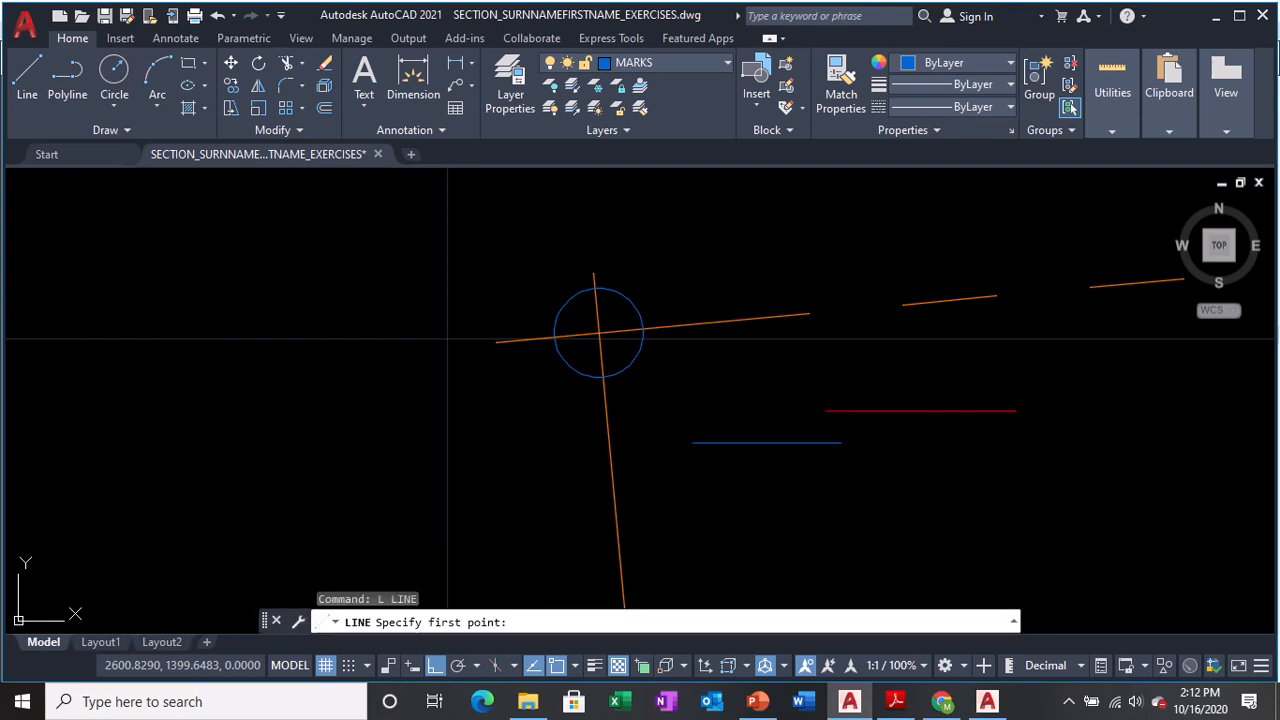
pyautogui.click(922, 380)
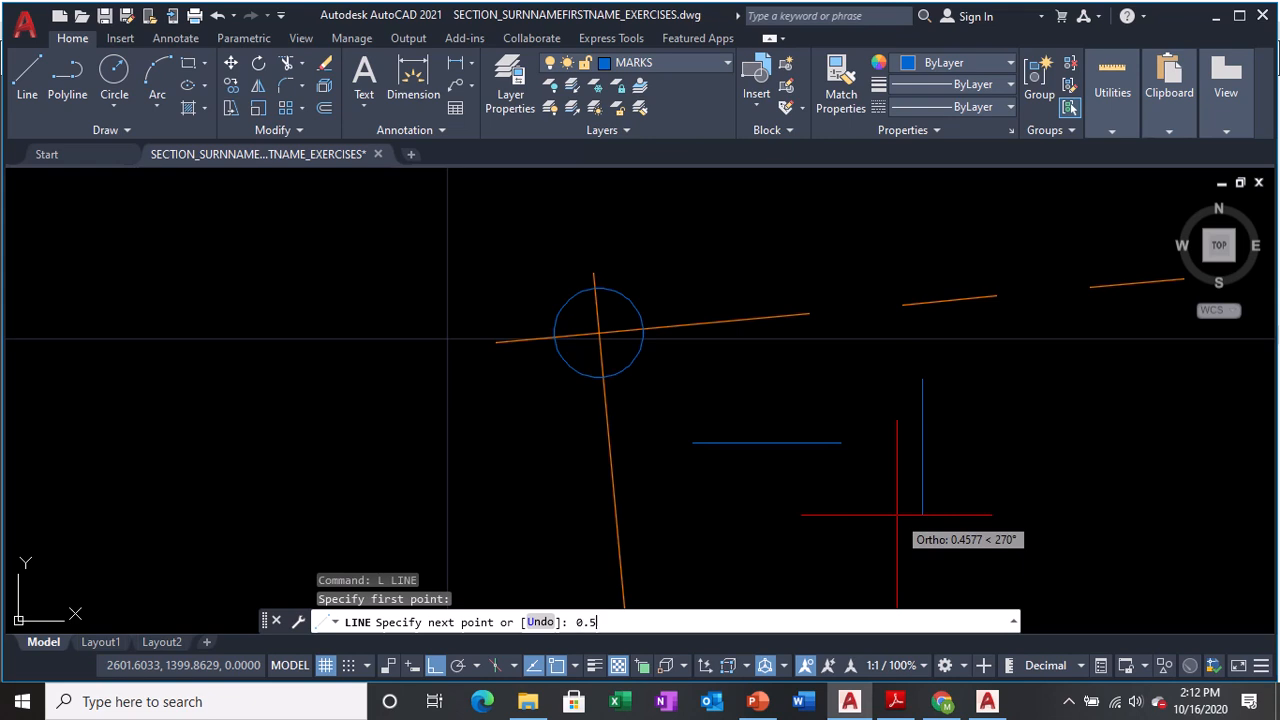
pyautogui.press('Return')
pyautogui.press('Return')
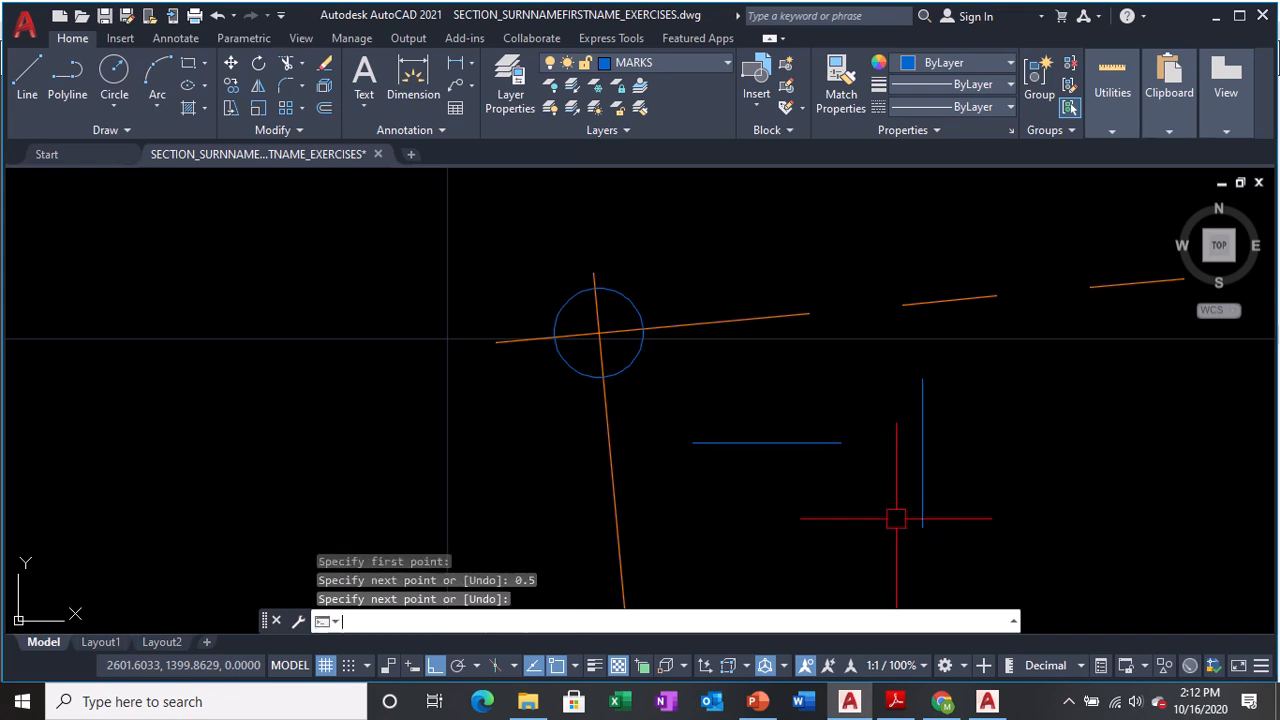
# - Move the vertical mark line by its midpoint onto the horizontal mark line's midpoint to form a cross
pyautogui.click(922, 458)
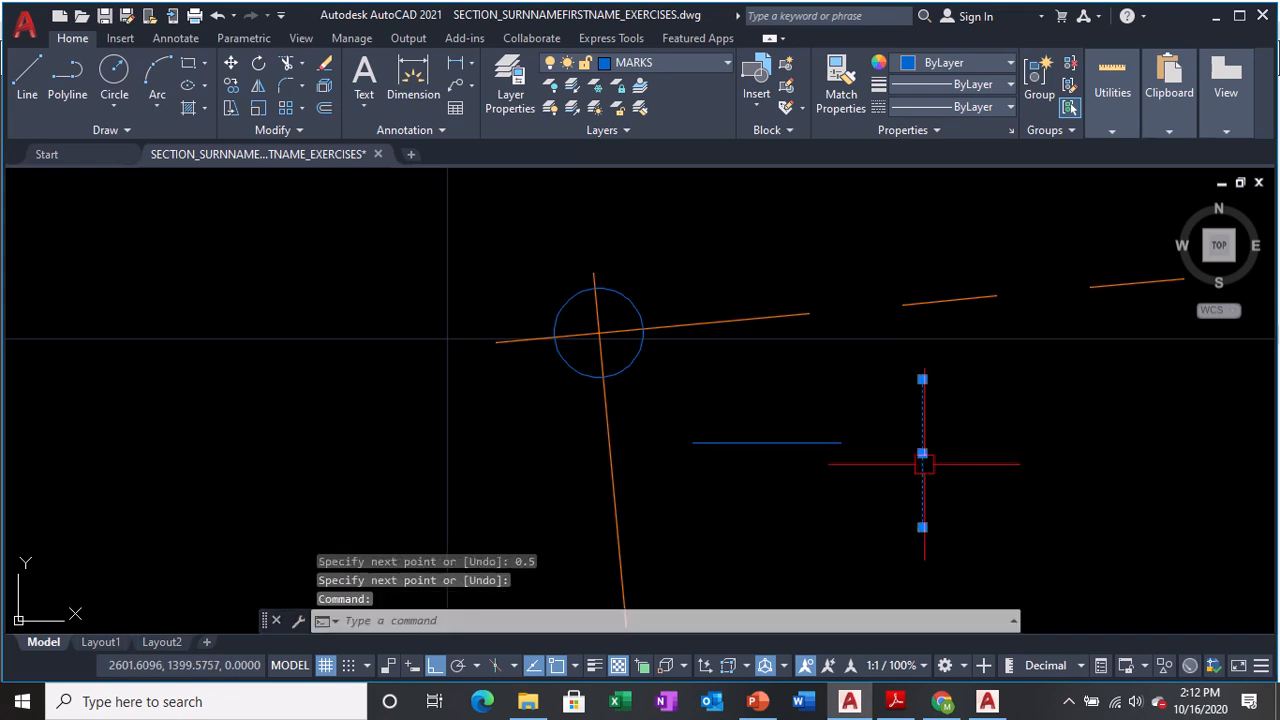
pyautogui.click(922, 453)
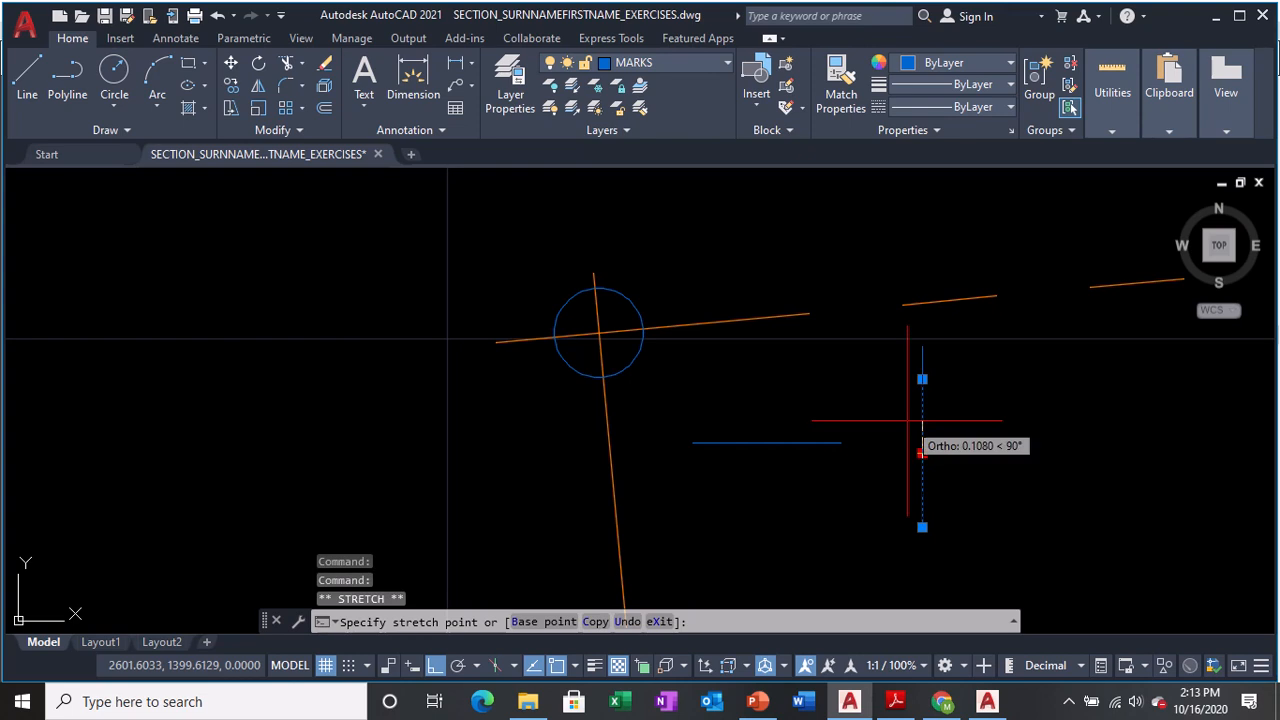
pyautogui.click(767, 442)
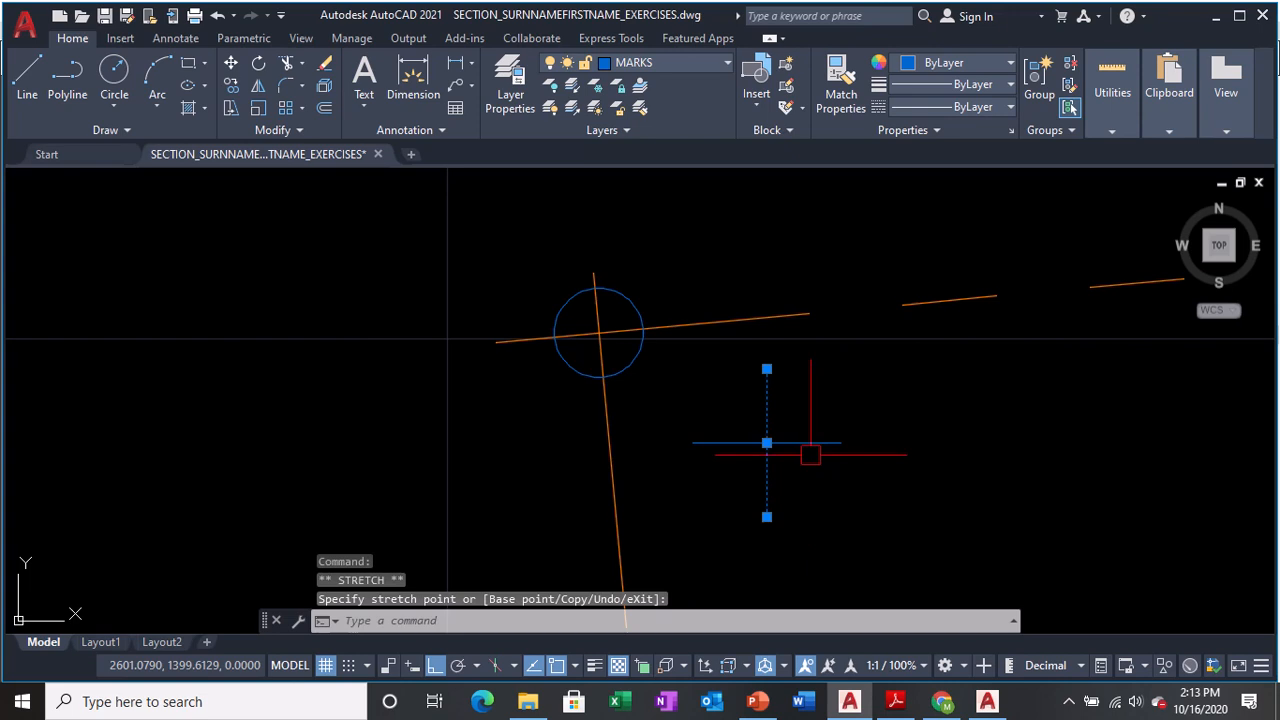
# - Move both crossed lines by their shared midpoint to the centre of the circle at the lot's upper-left corner
pyautogui.click(812, 446)
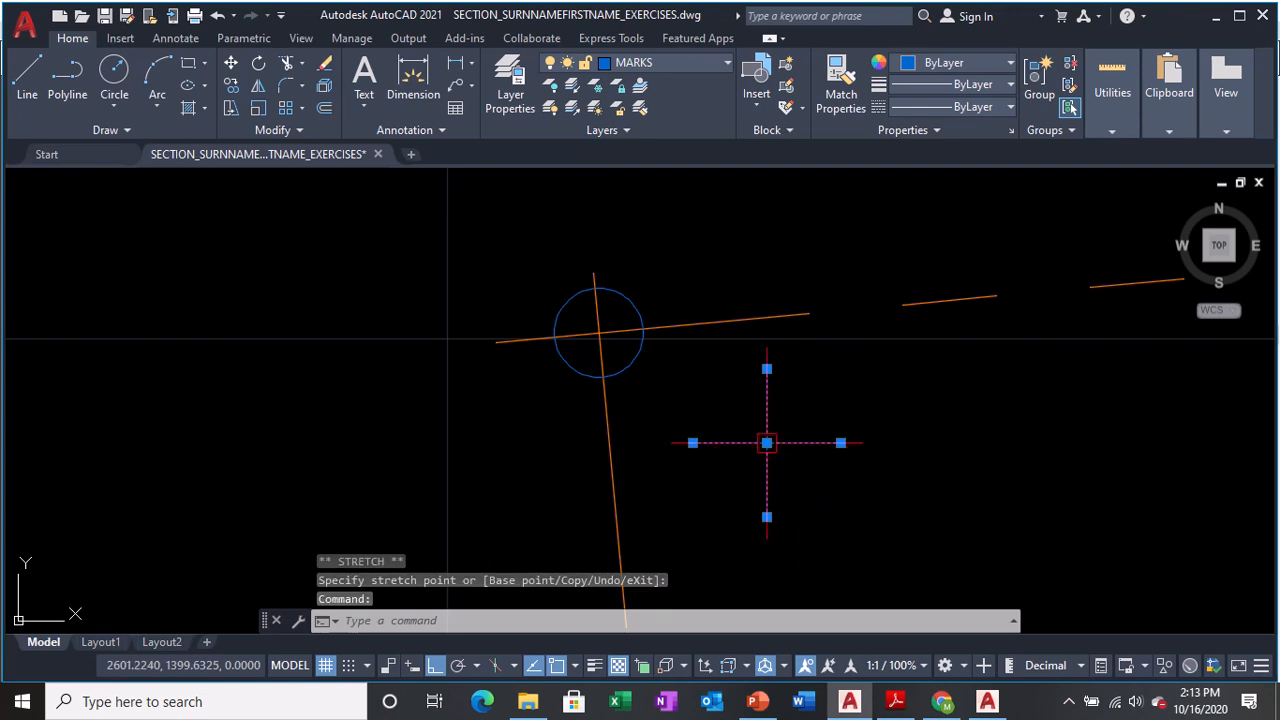
pyautogui.click(766, 442)
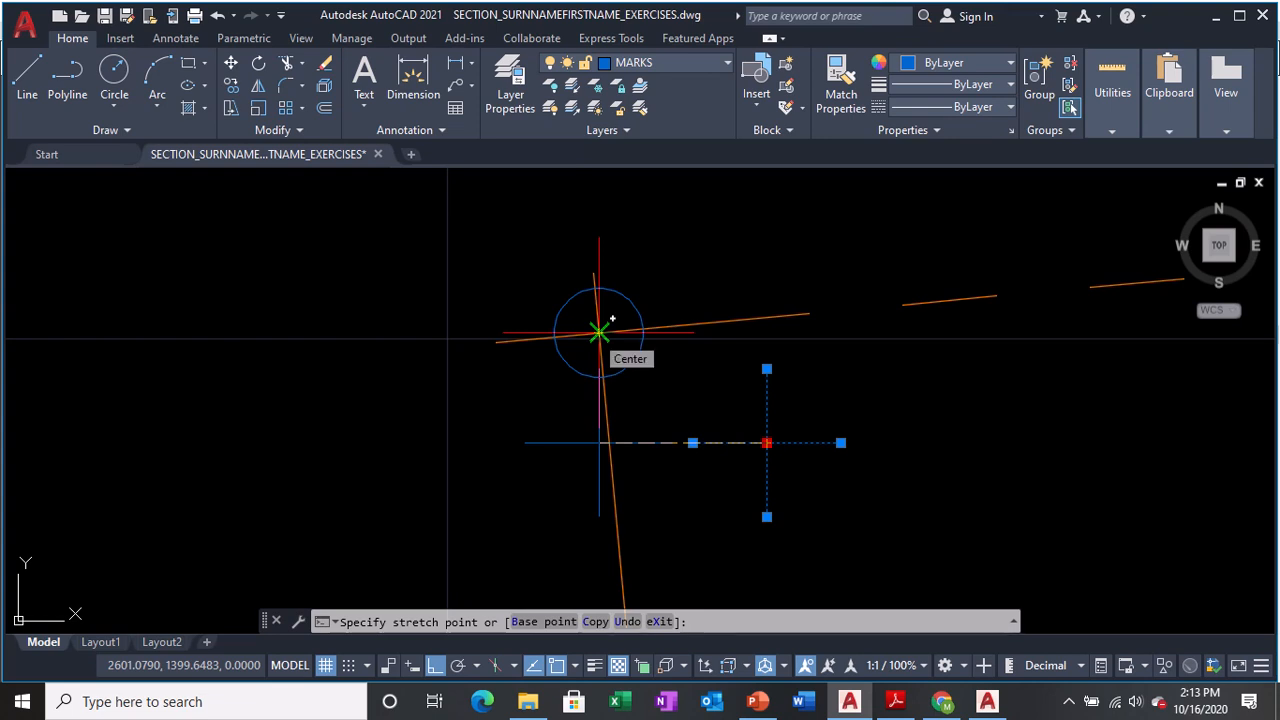
pyautogui.click(598, 331)
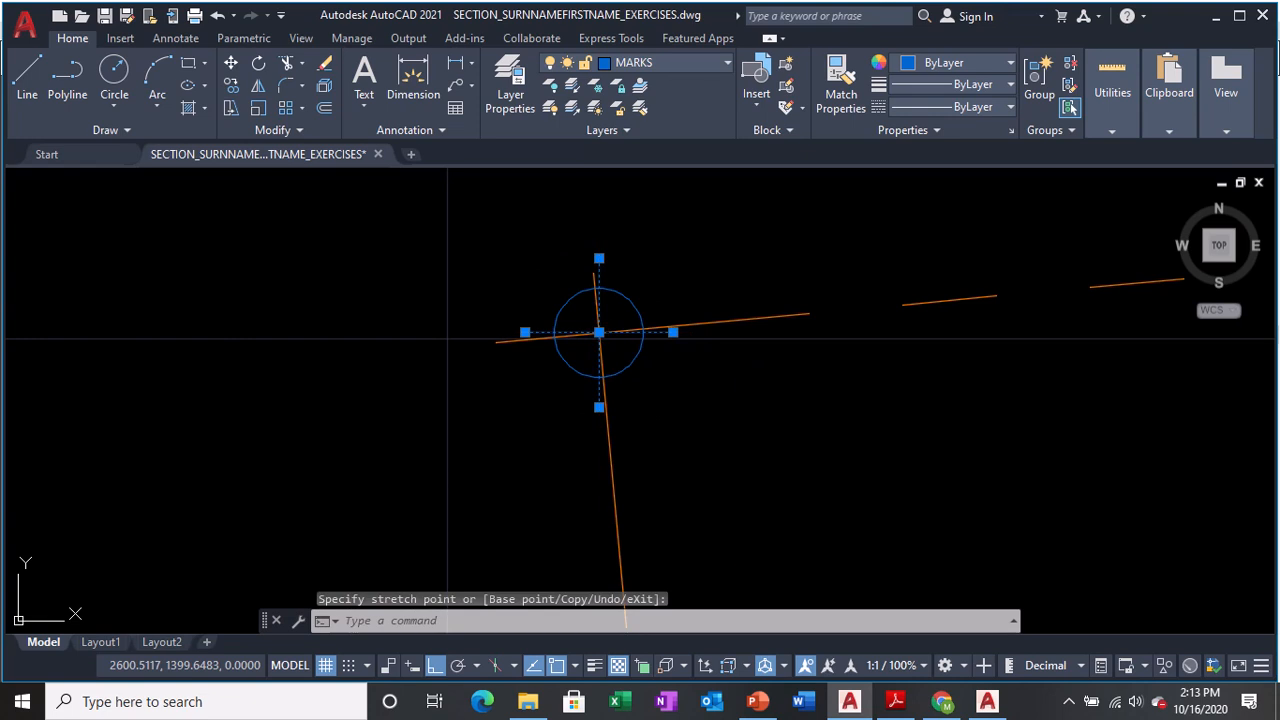
pyautogui.press('Escape')
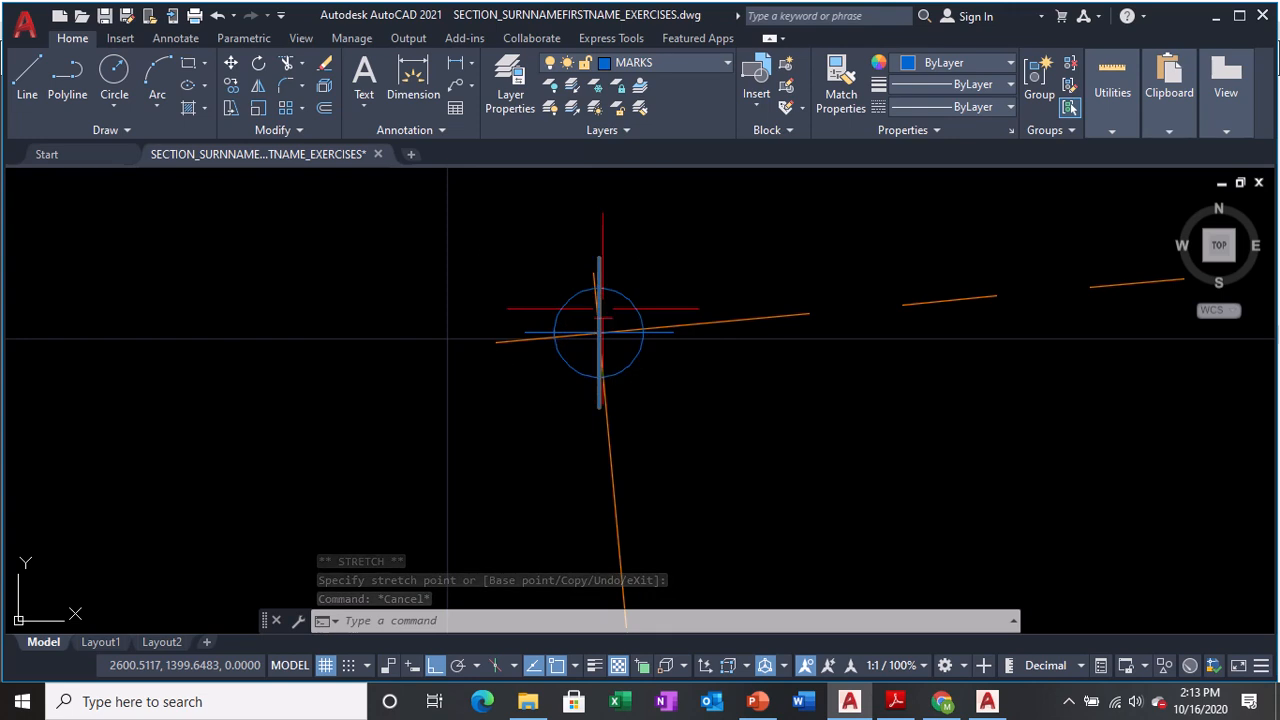
# - Copy the circle and its two crossed lines, using their intersection as base point, to the lot's upper-right corner endpoint
pyautogui.scroll(-6, 600, 333)
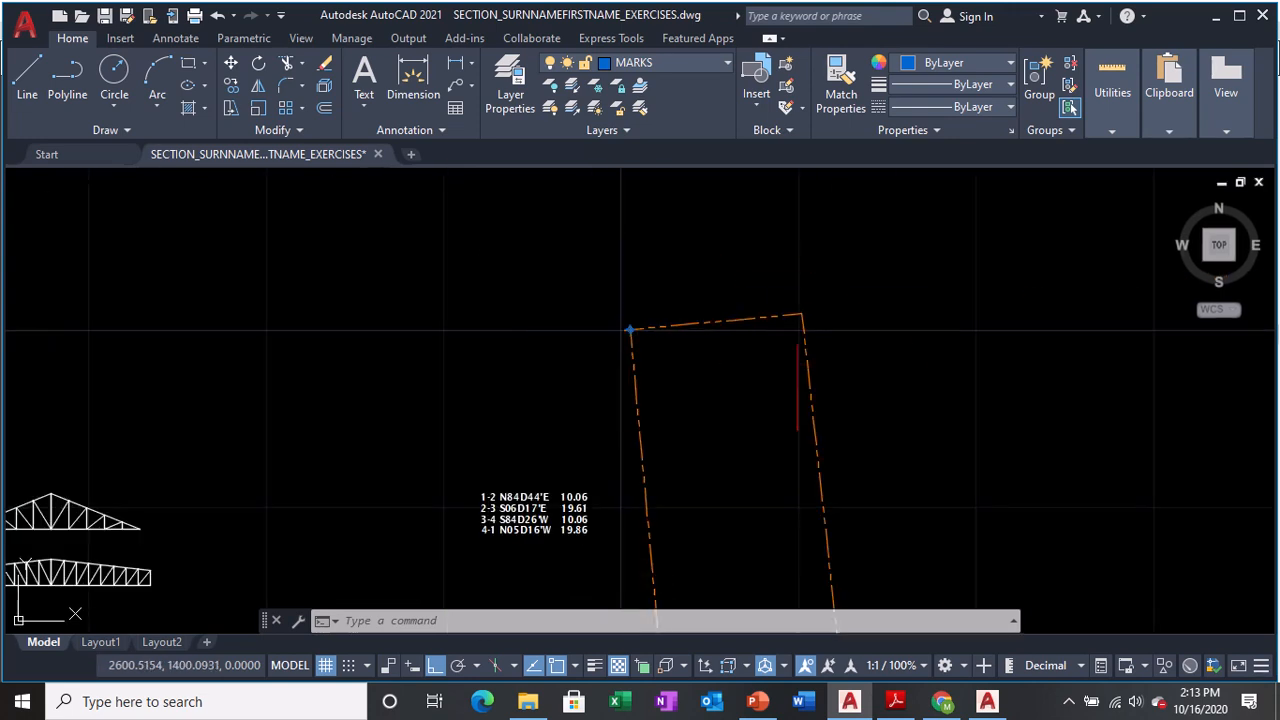
pyautogui.scroll(5, 650, 320)
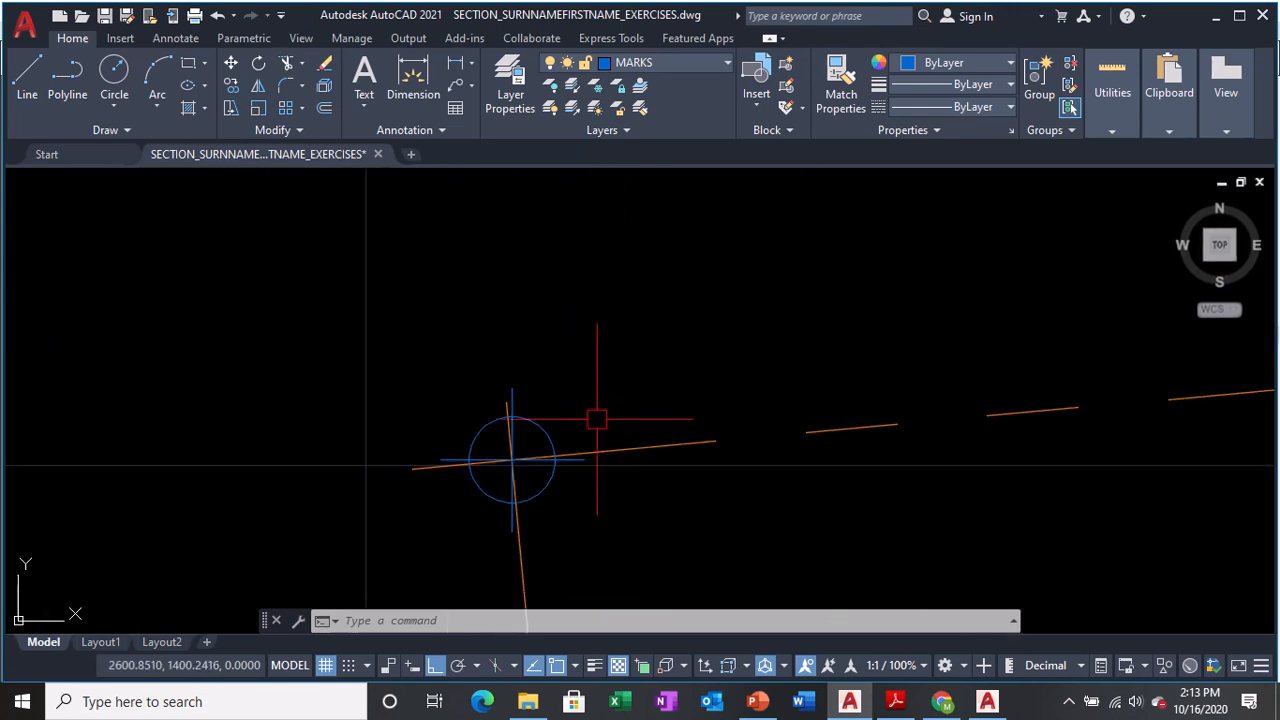
pyautogui.write('co')
pyautogui.press('Return')
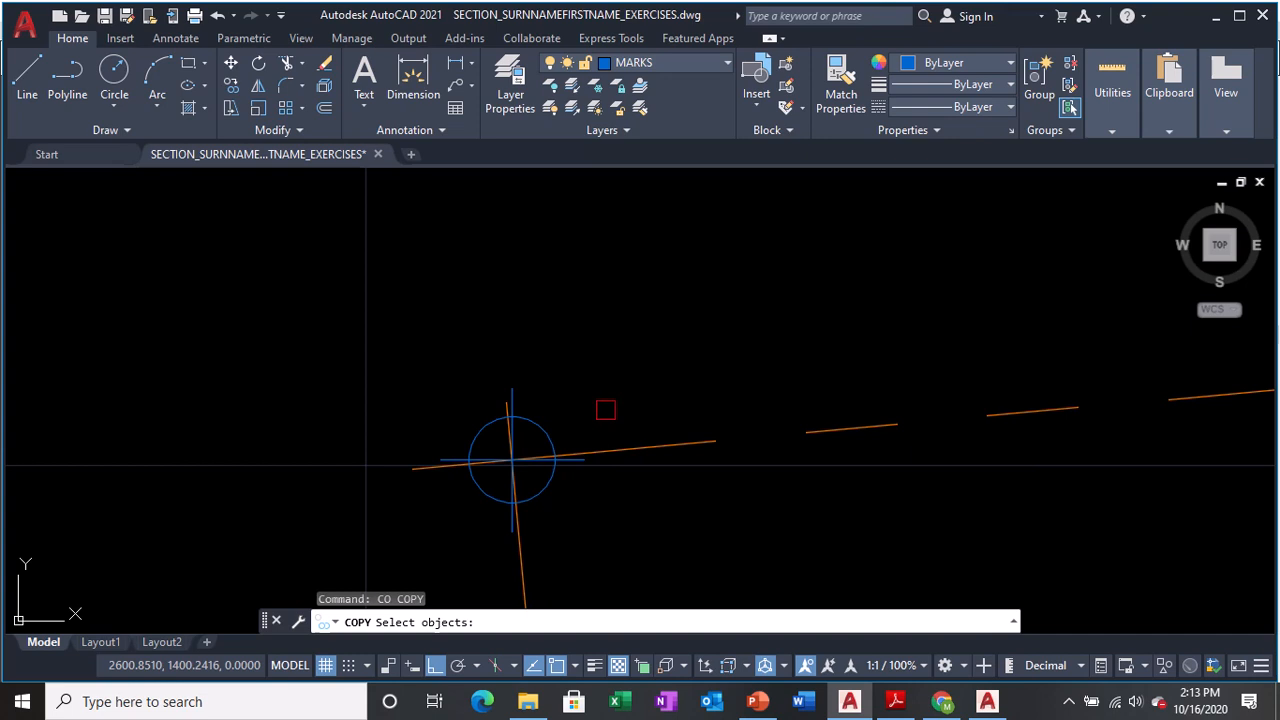
pyautogui.click(670, 258)
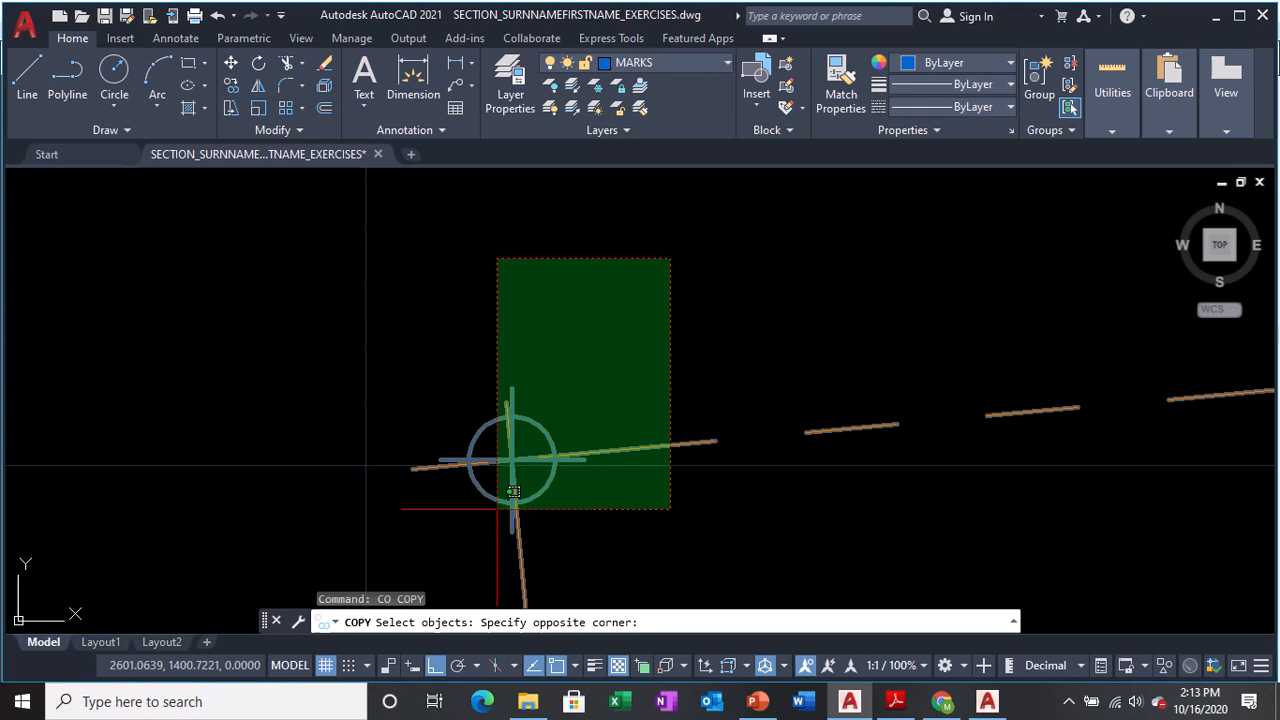
pyautogui.click(598, 258)
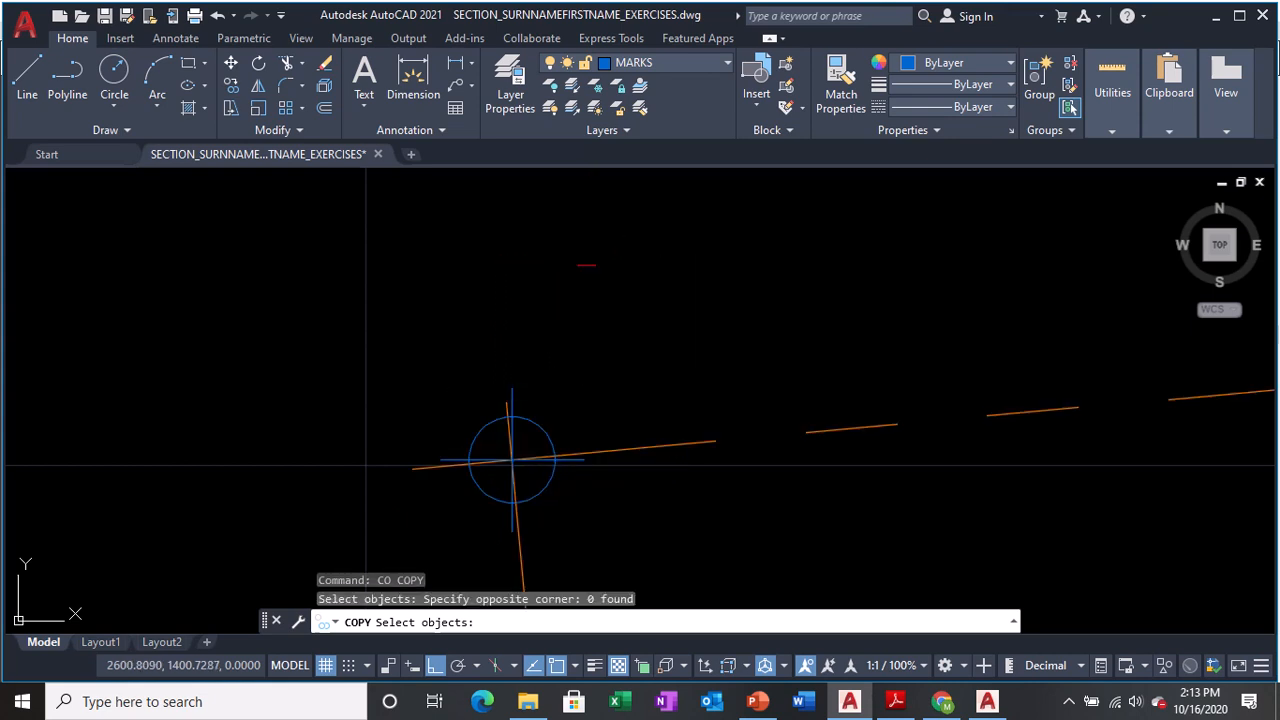
pyautogui.click(320, 307)
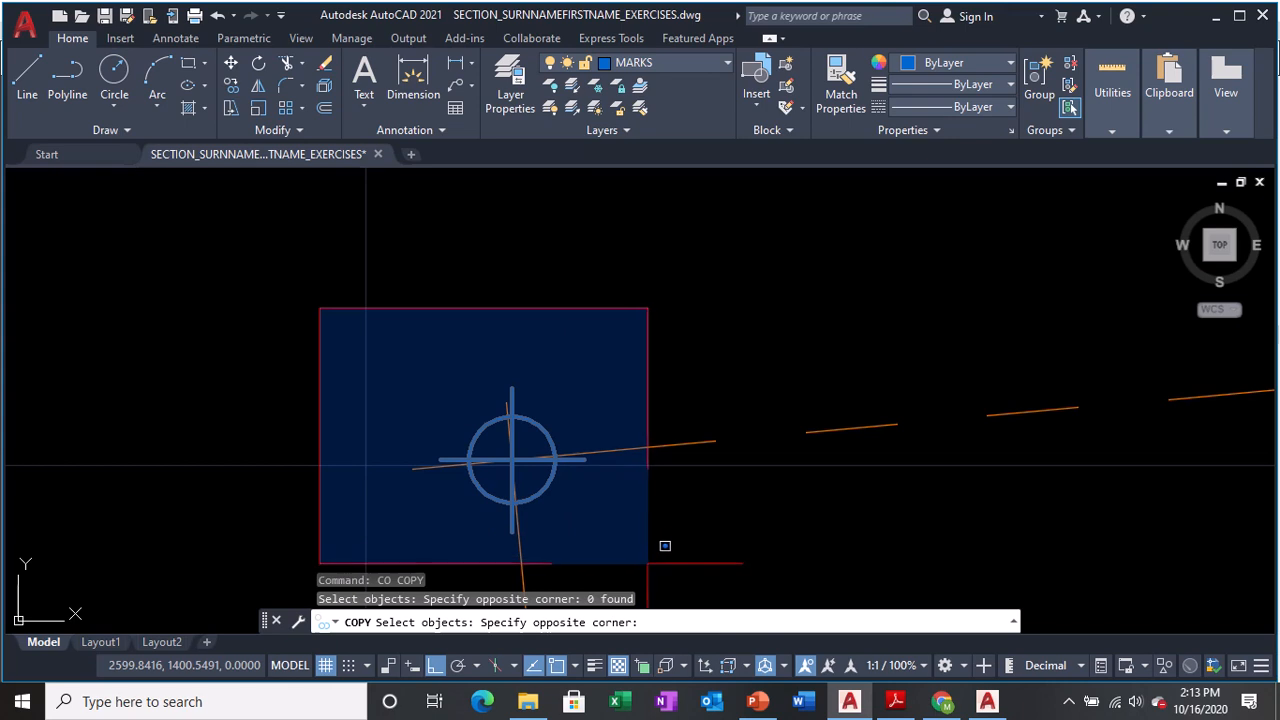
pyautogui.press('ctrl')
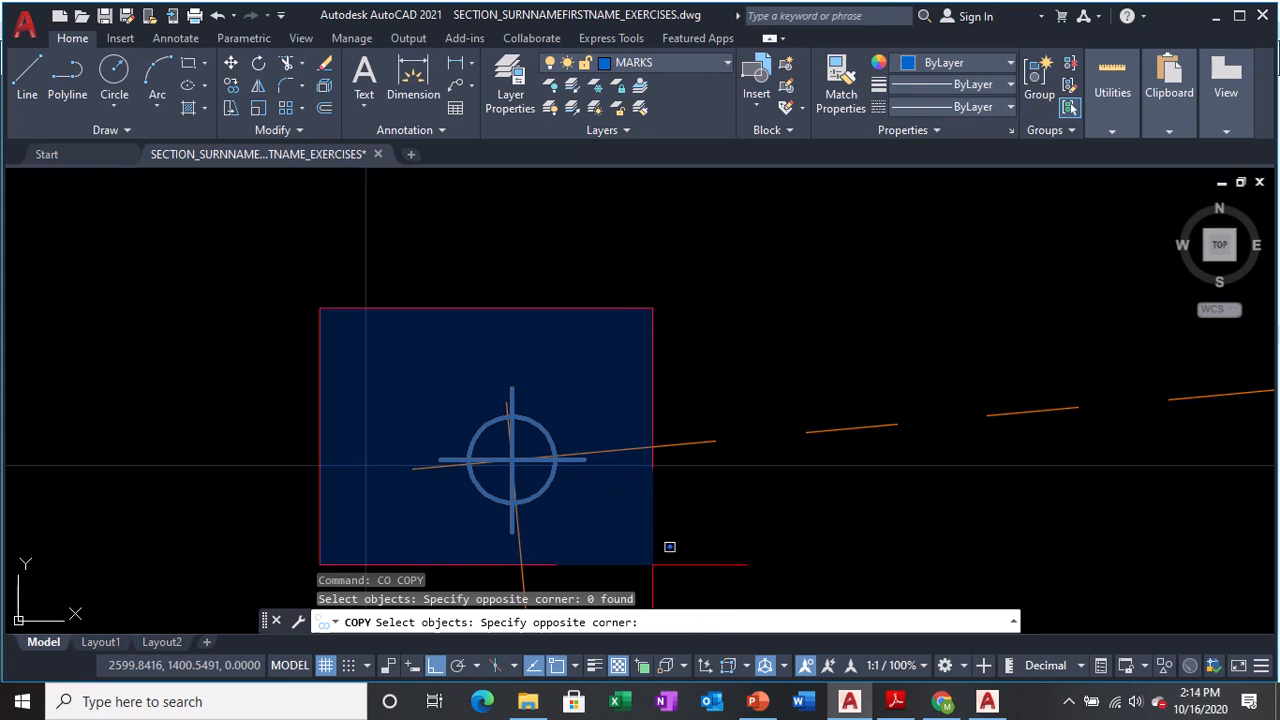
pyautogui.click(653, 564)
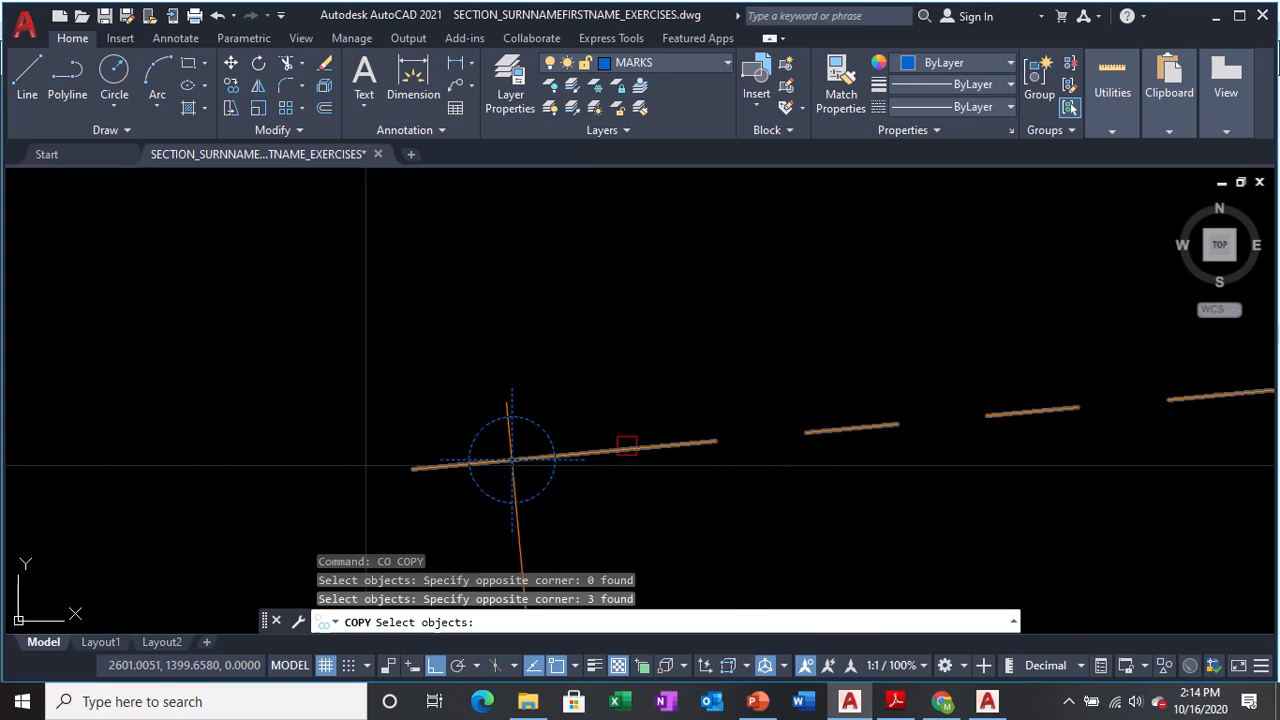
pyautogui.press('ctrl')
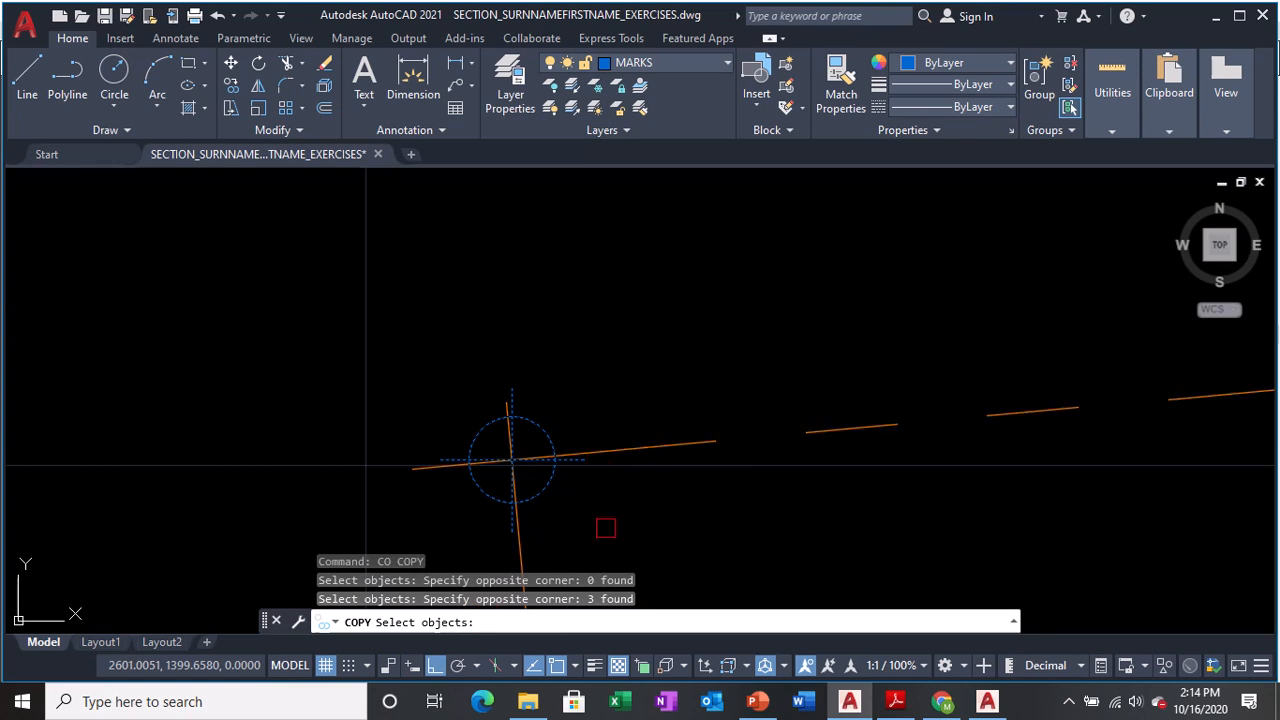
pyautogui.press('Return')
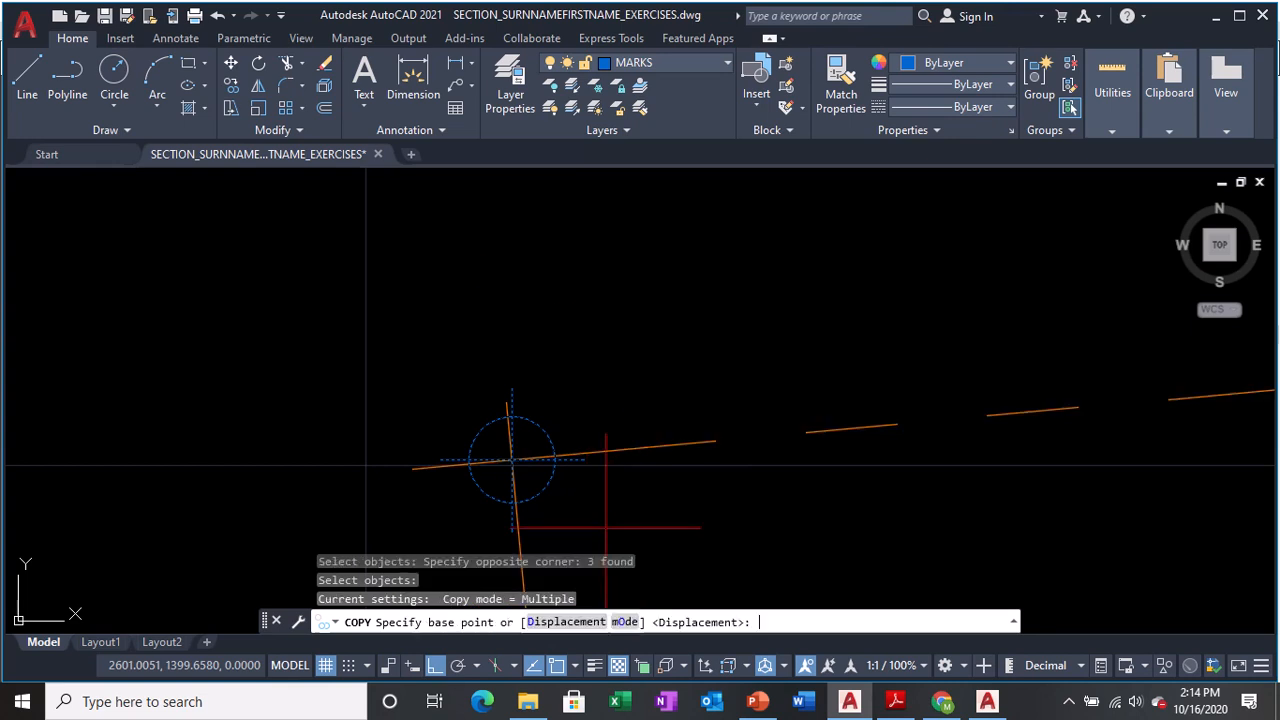
pyautogui.click(464, 621)
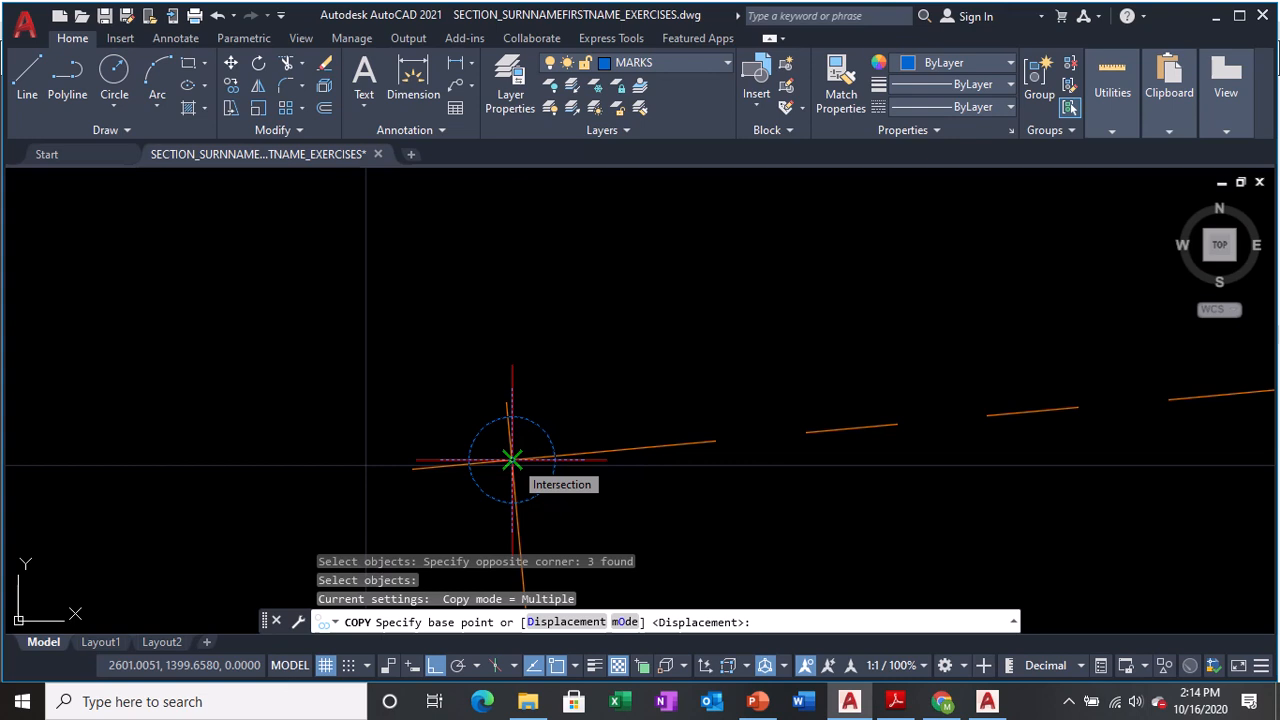
pyautogui.press('ctrl')
pyautogui.press('ctrl')
pyautogui.click(511, 460)
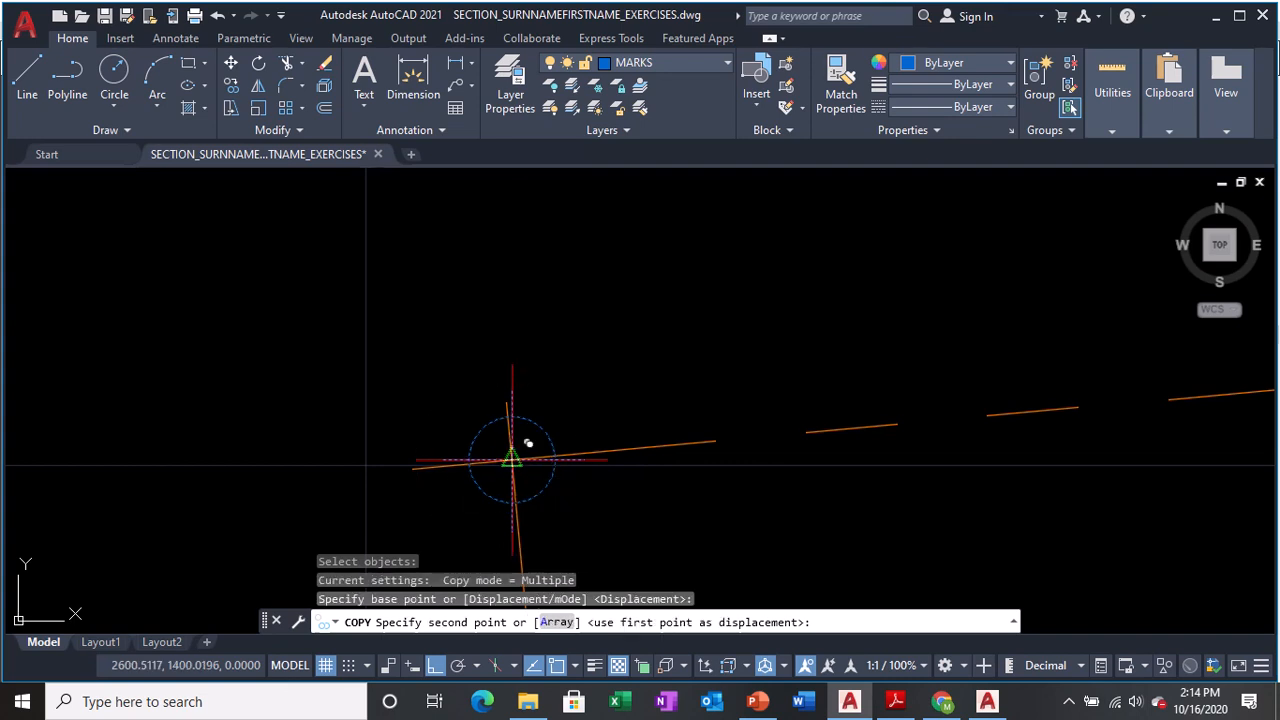
pyautogui.scroll(-2, 512, 459)
pyautogui.moveTo(1141, 458); pyautogui.dragTo(457, 480, button='middle')
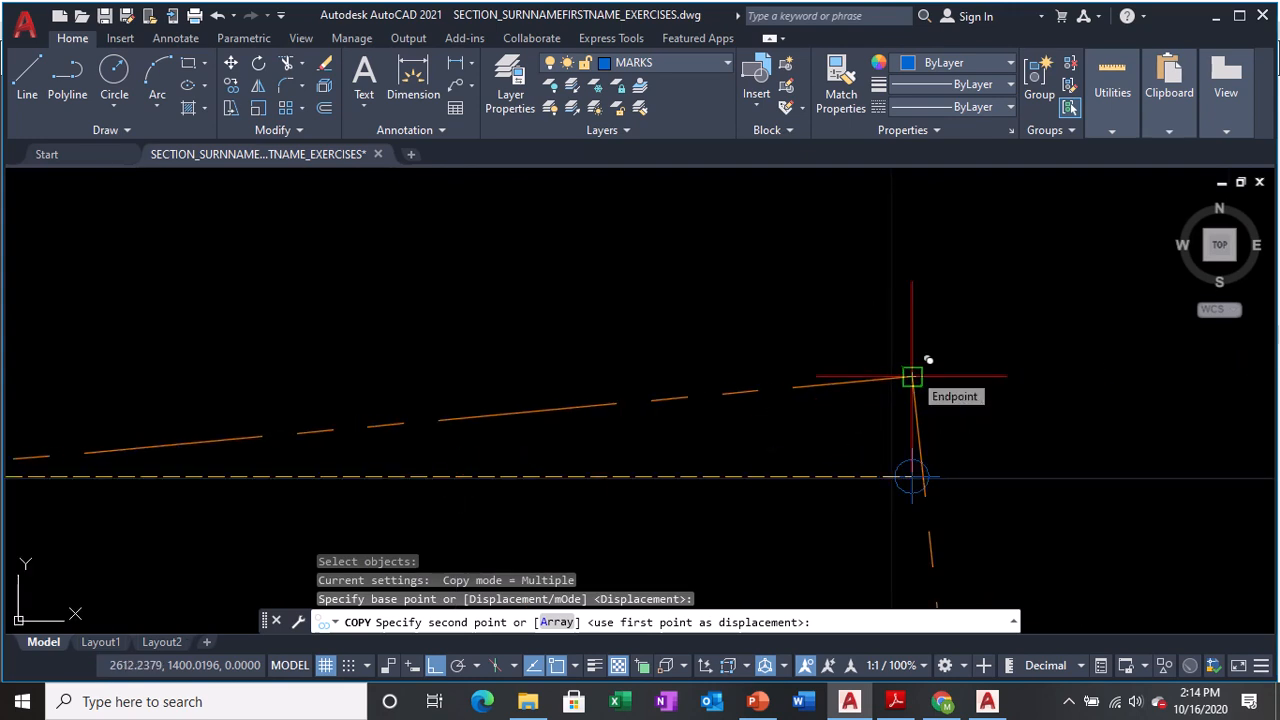
pyautogui.click(911, 376)
# - Place another copy of the corner mark at the endpoint of the lot's lower-left corner
pyautogui.scroll(-5, 905, 345)
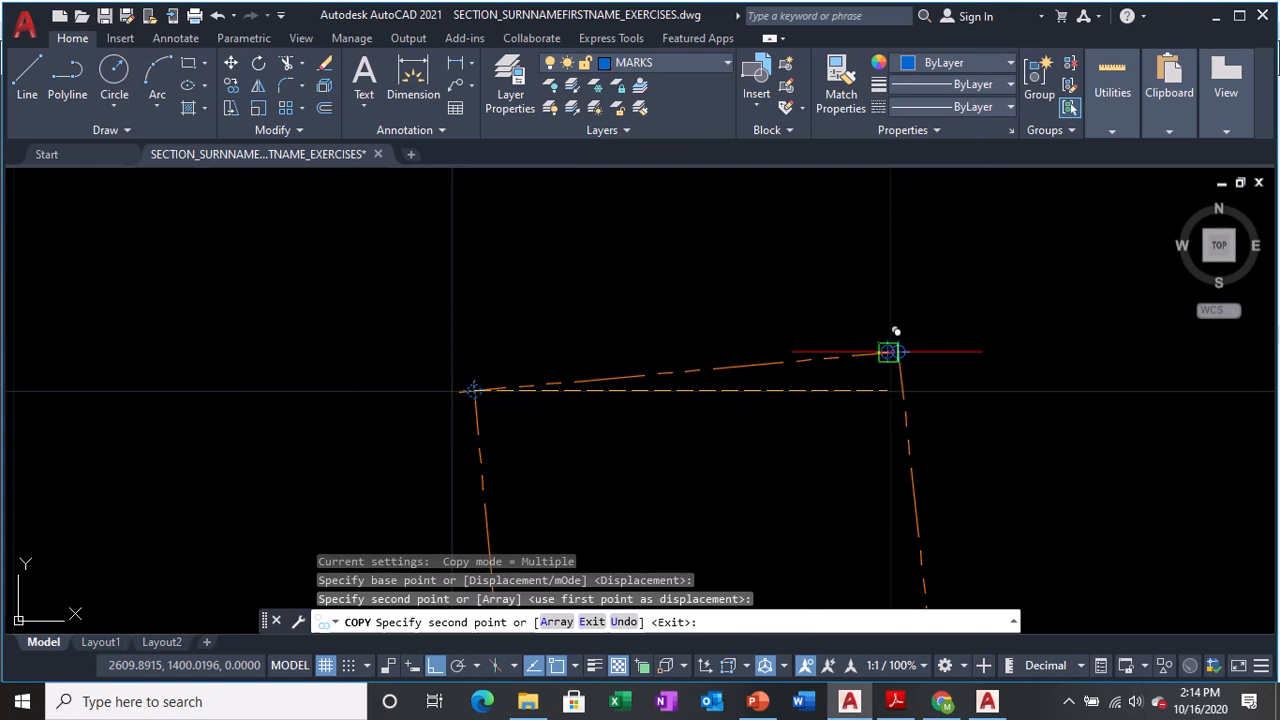
pyautogui.moveTo(777, 531); pyautogui.dragTo(777, 368, button='middle')
pyautogui.scroll(-3, 777, 368)
pyautogui.scroll(-2, 757, 423)
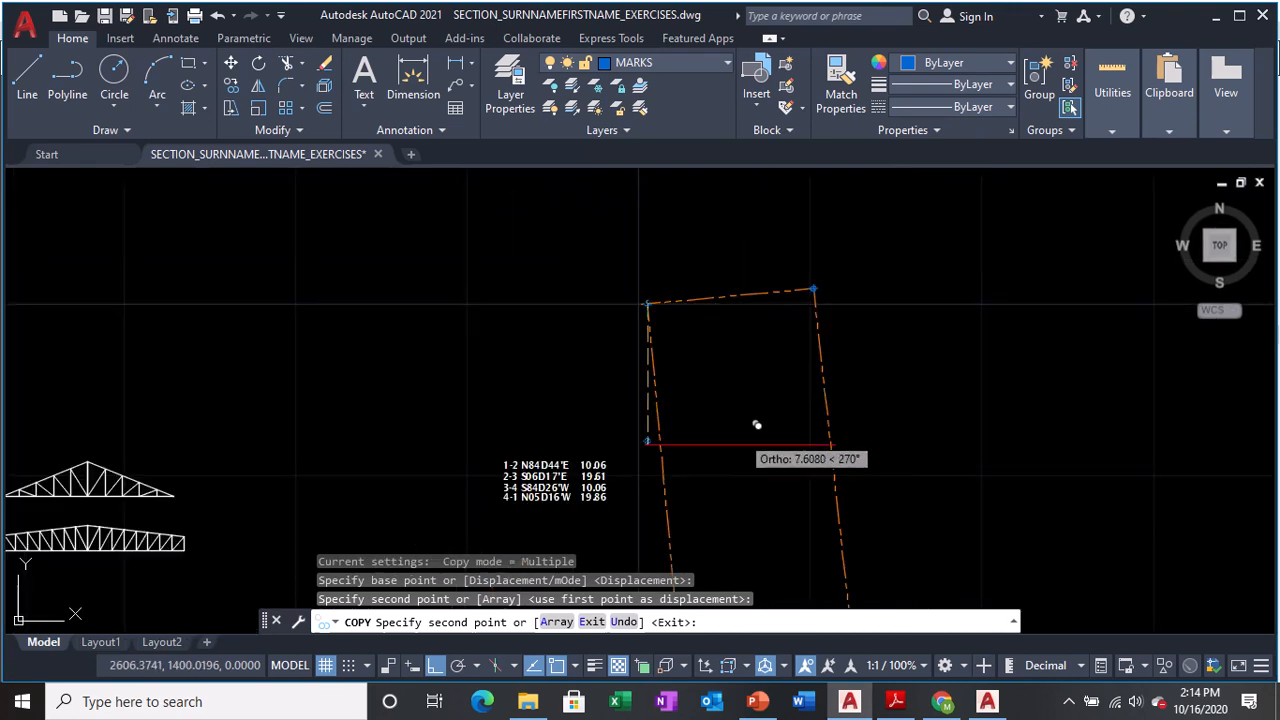
pyautogui.moveTo(757, 423); pyautogui.dragTo(727, 218, button='middle')
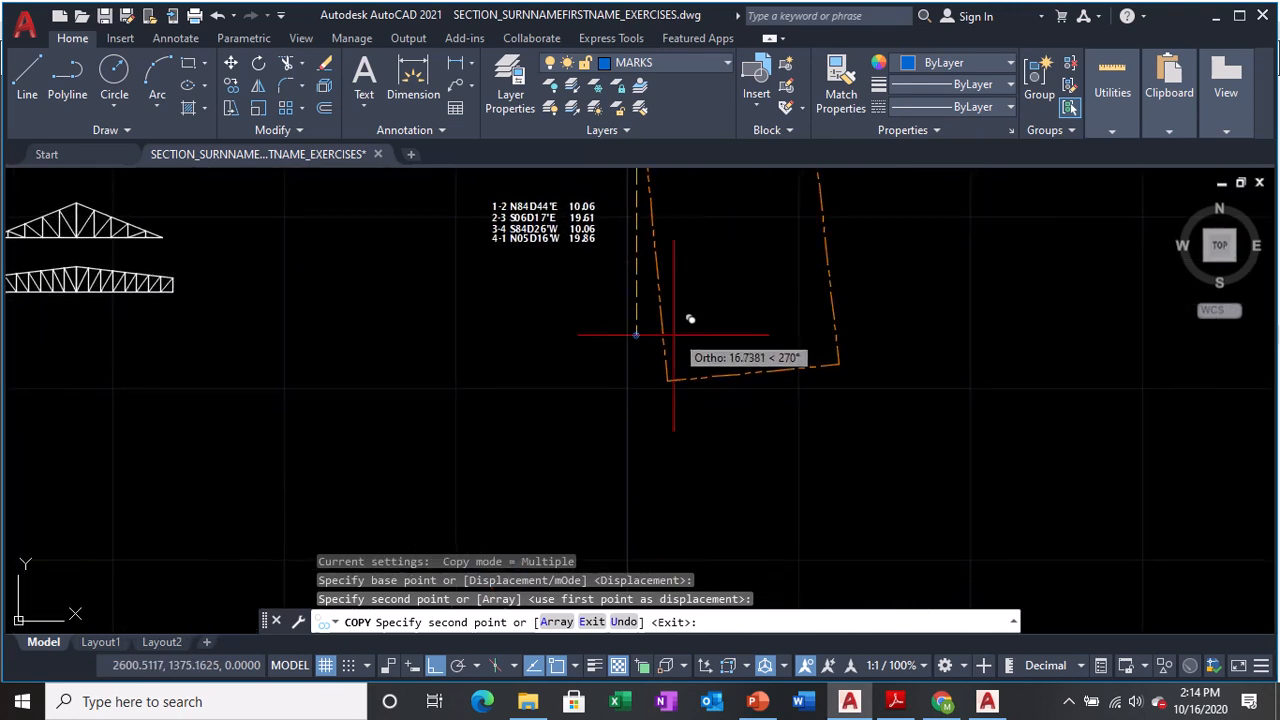
pyautogui.scroll(2, 666, 377)
pyautogui.scroll(4, 677, 377)
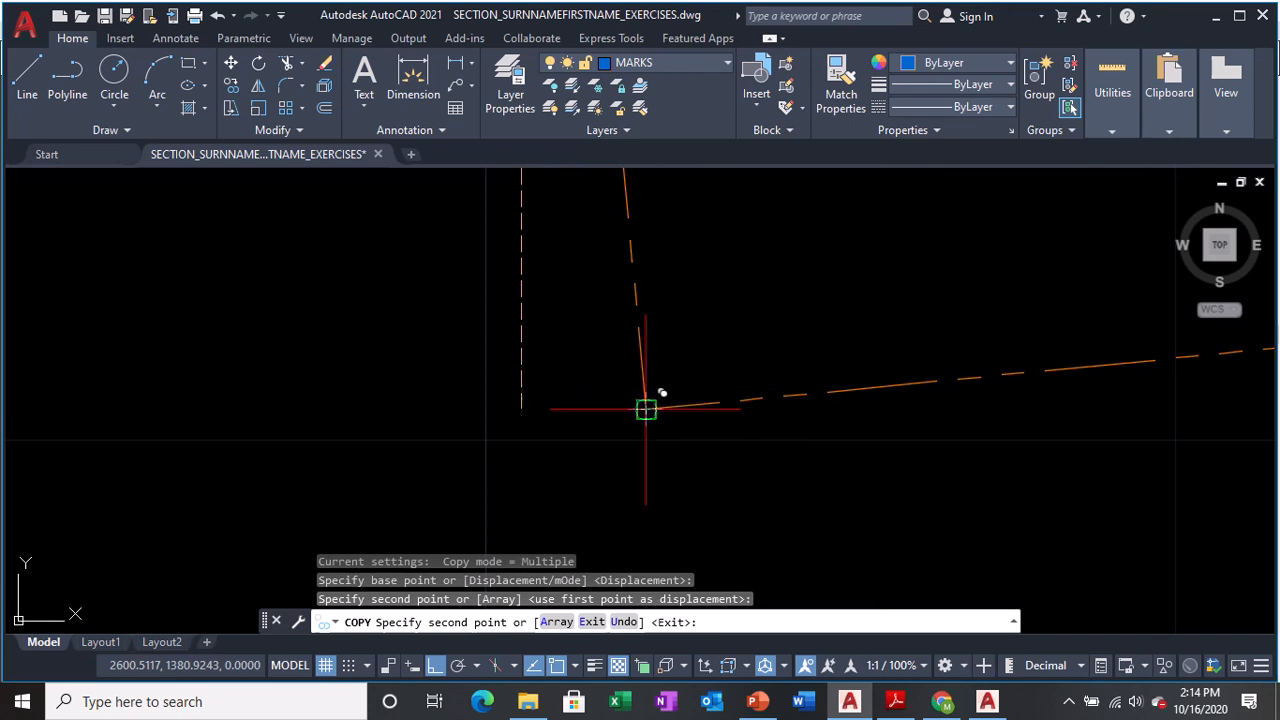
pyautogui.click(646, 409)
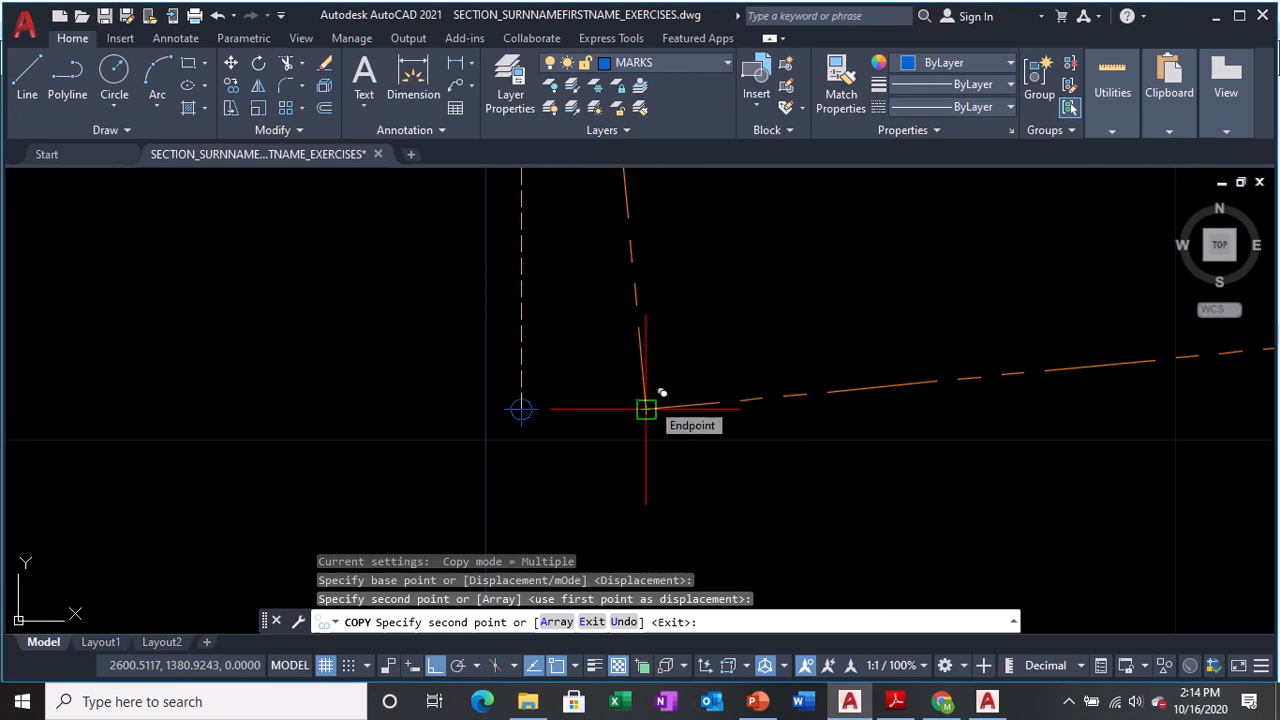
pyautogui.click(646, 409)
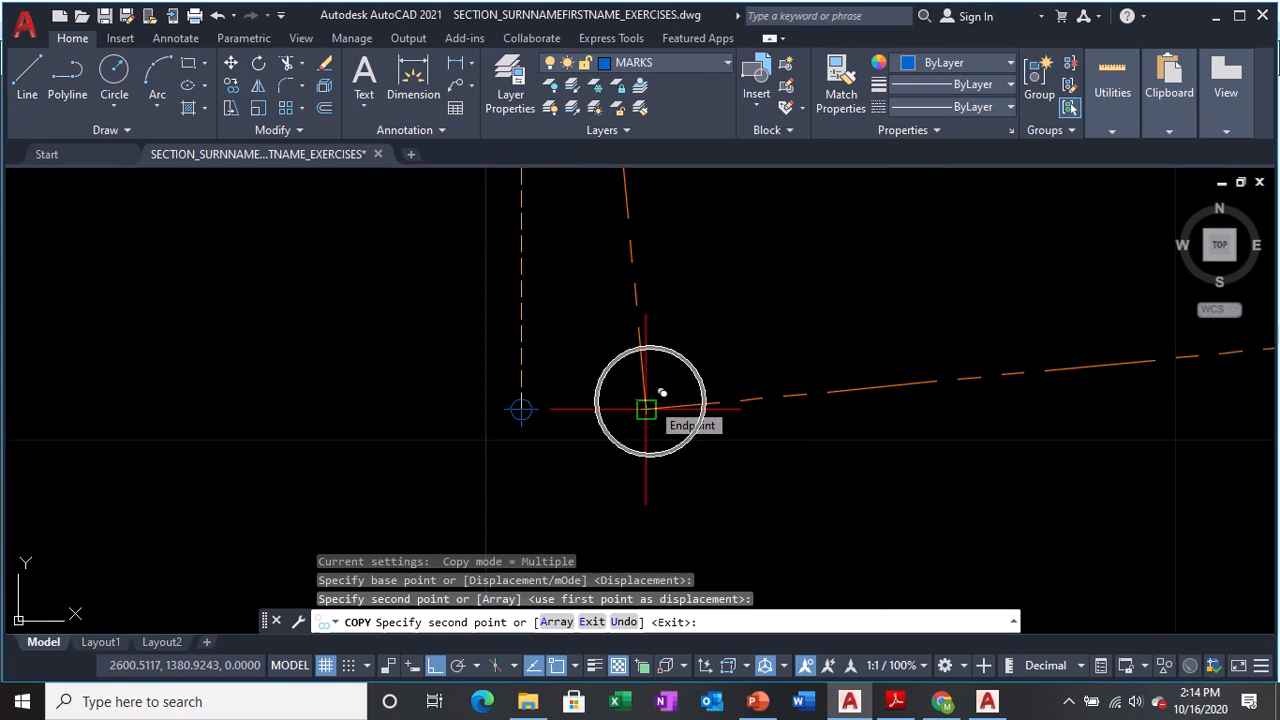
pyautogui.click(646, 409)
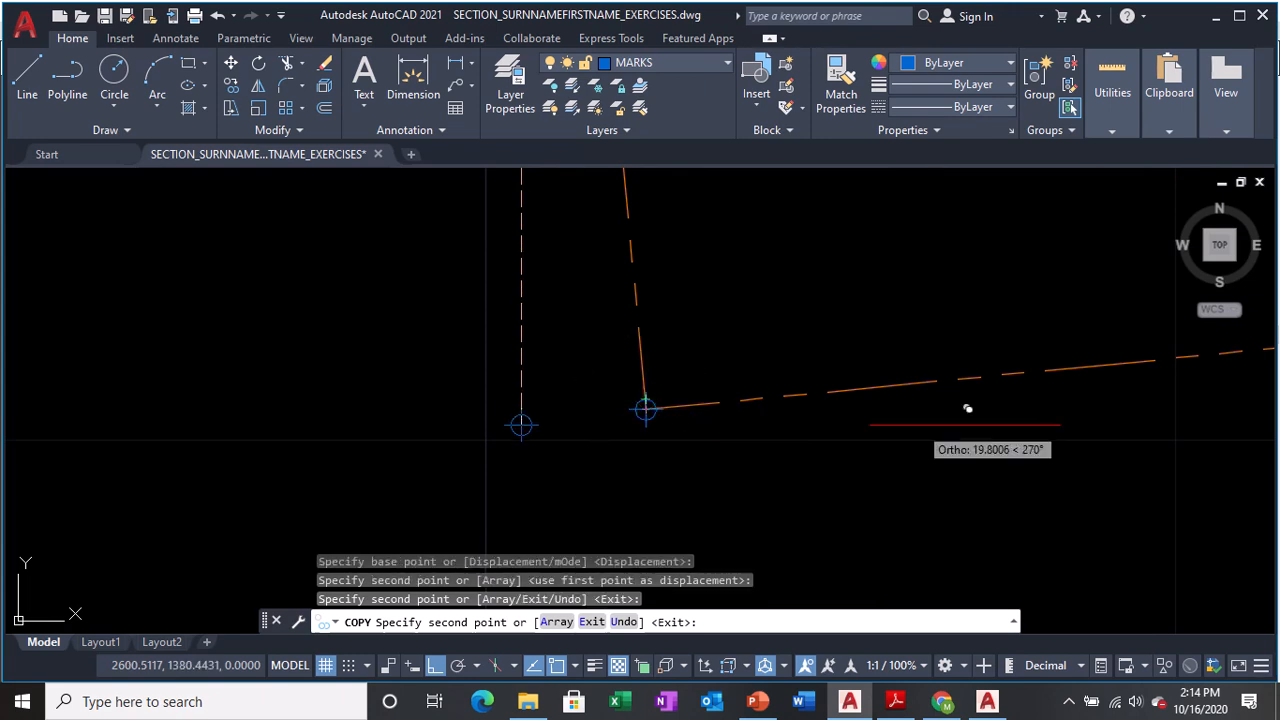
# - Place the last copy of the corner mark on the lot's lower-right corner endpoint and end the Copy command
pyautogui.moveTo(1150, 440); pyautogui.dragTo(688, 481, button='middle')
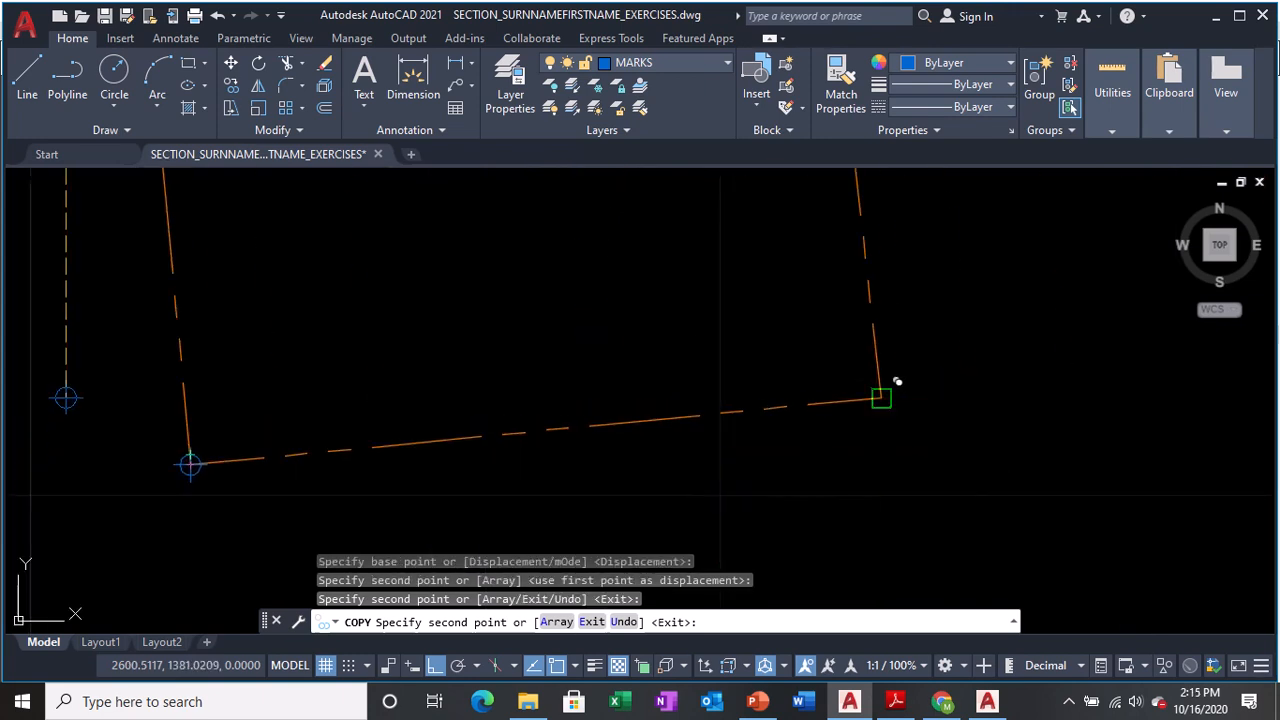
pyautogui.click(881, 398)
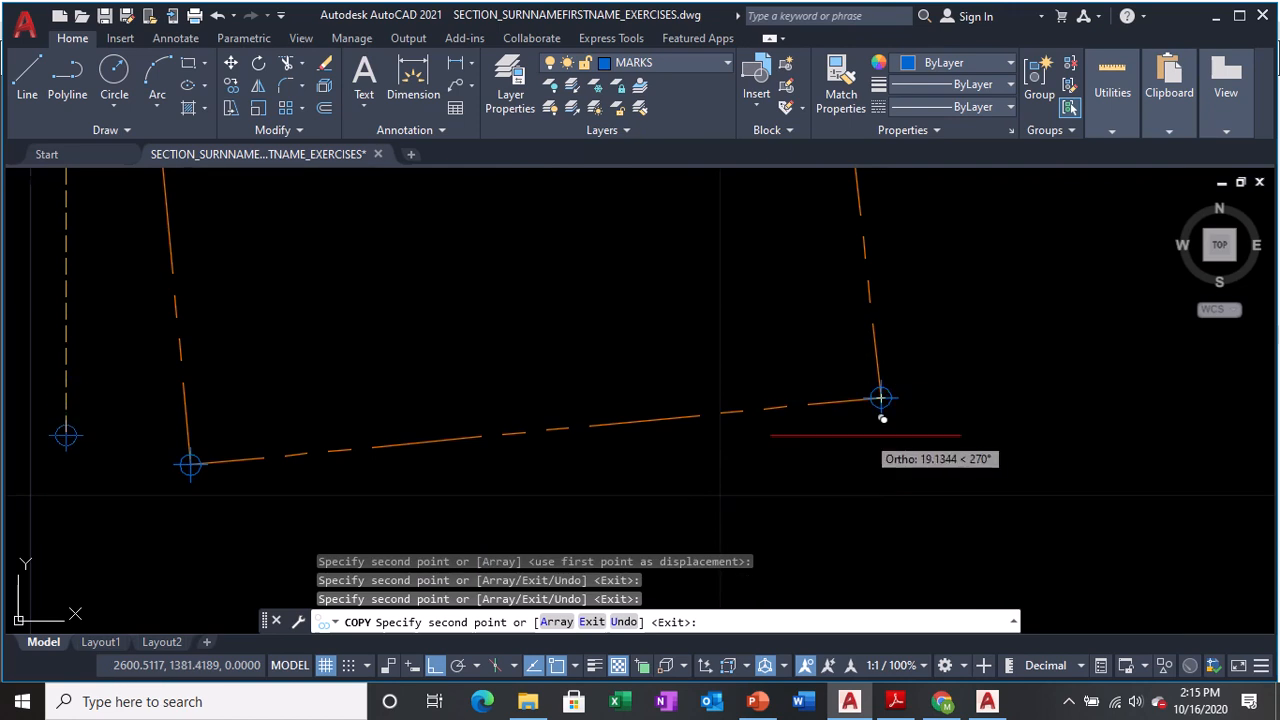
pyautogui.press('Return')
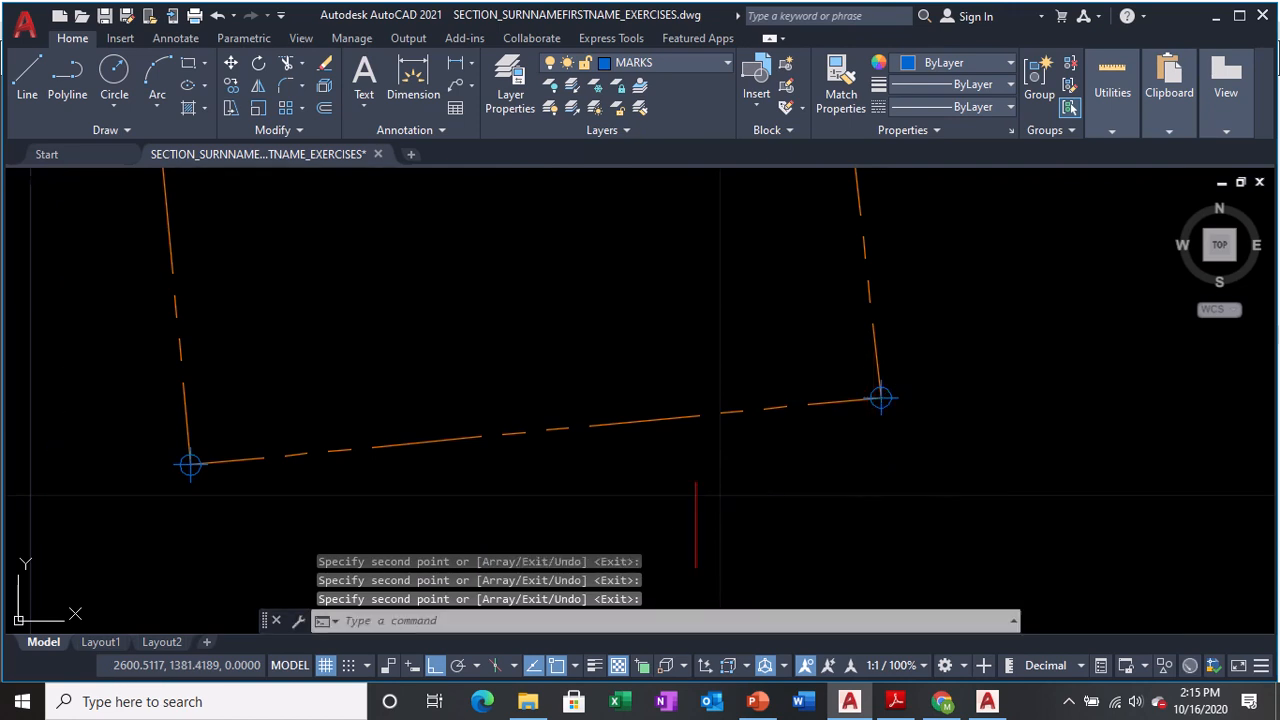
# - Check the marks on all four lot corners and save the drawing
pyautogui.scroll(-3, 651, 277)
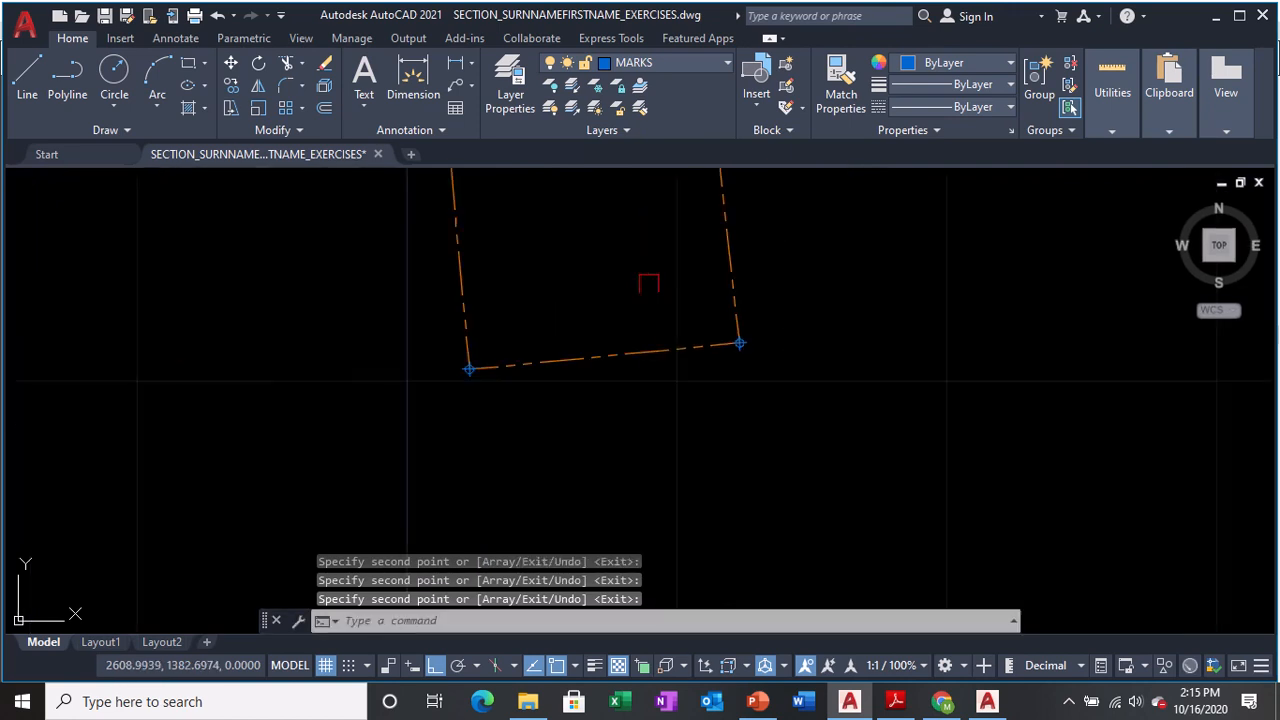
pyautogui.moveTo(646, 223)
pyautogui.mouseDown(button='middle')
pyautogui.moveTo(732, 342)
pyautogui.moveTo(746, 517)
pyautogui.mouseUp(button='middle')
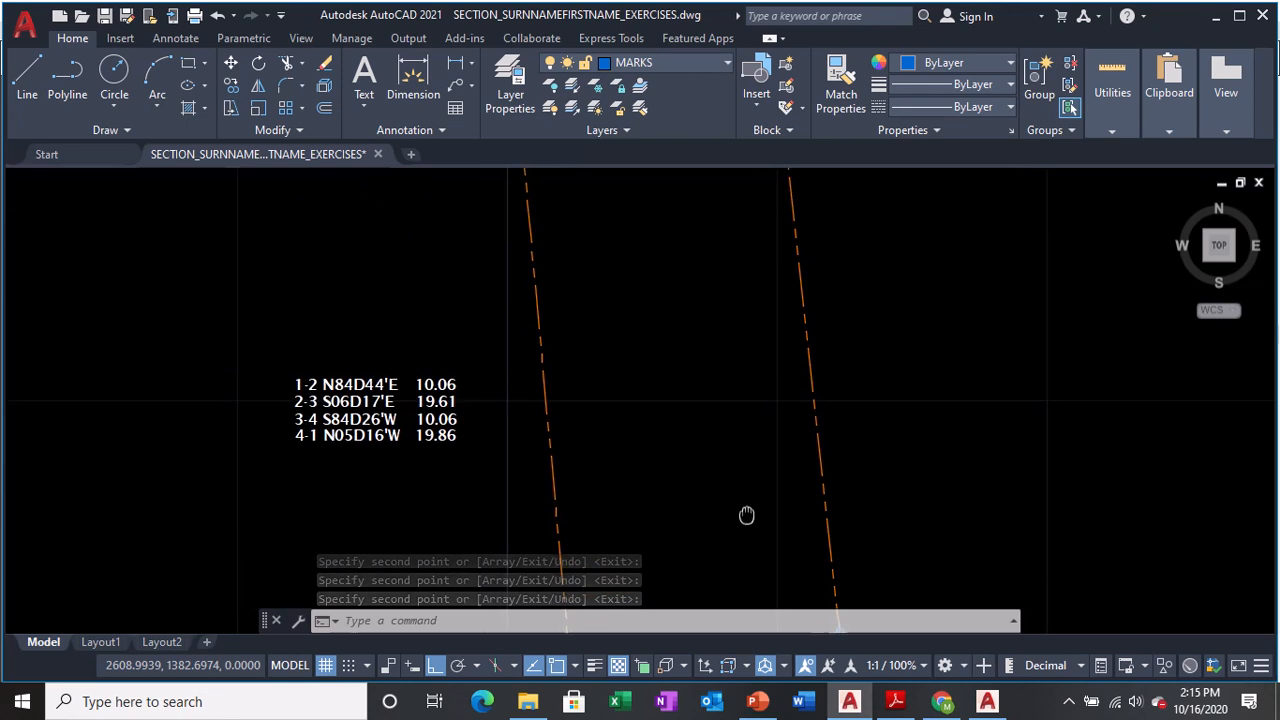
pyautogui.scroll(-2, 645, 380)
pyautogui.moveTo(668, 310)
pyautogui.mouseDown(button='middle')
pyautogui.moveTo(651, 271)
pyautogui.moveTo(663, 263)
pyautogui.moveTo(629, 251)
pyautogui.mouseUp(button='middle')
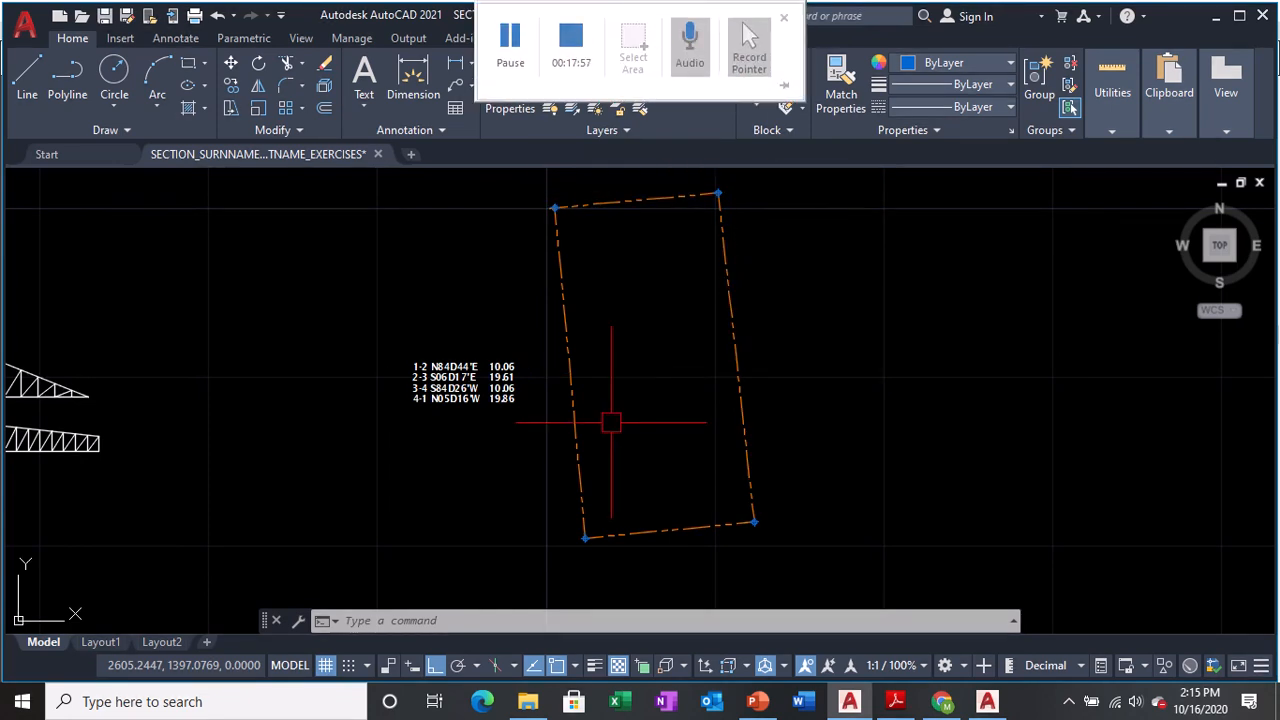
pyautogui.hotkey('ctrl', 's')
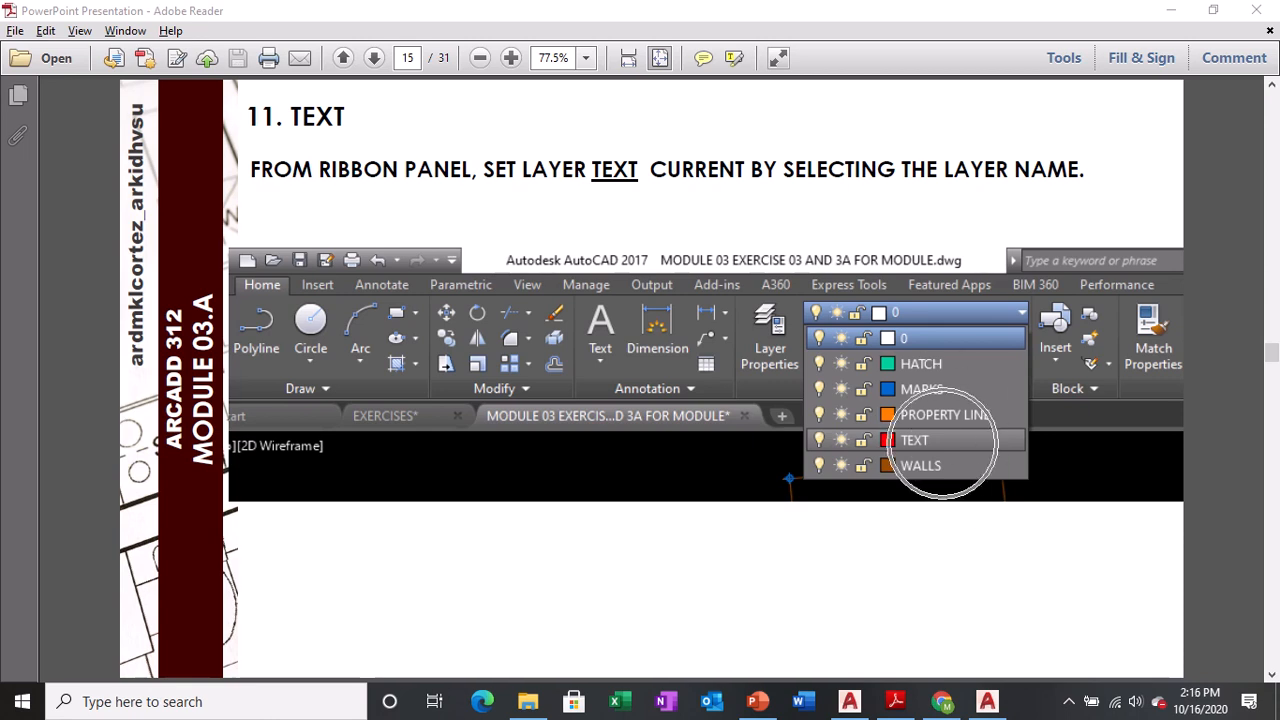
# - Switch to the module PDF in Adobe Reader and advance from the TEXT layer page to the text style instructions
pyautogui.press('pagedown')
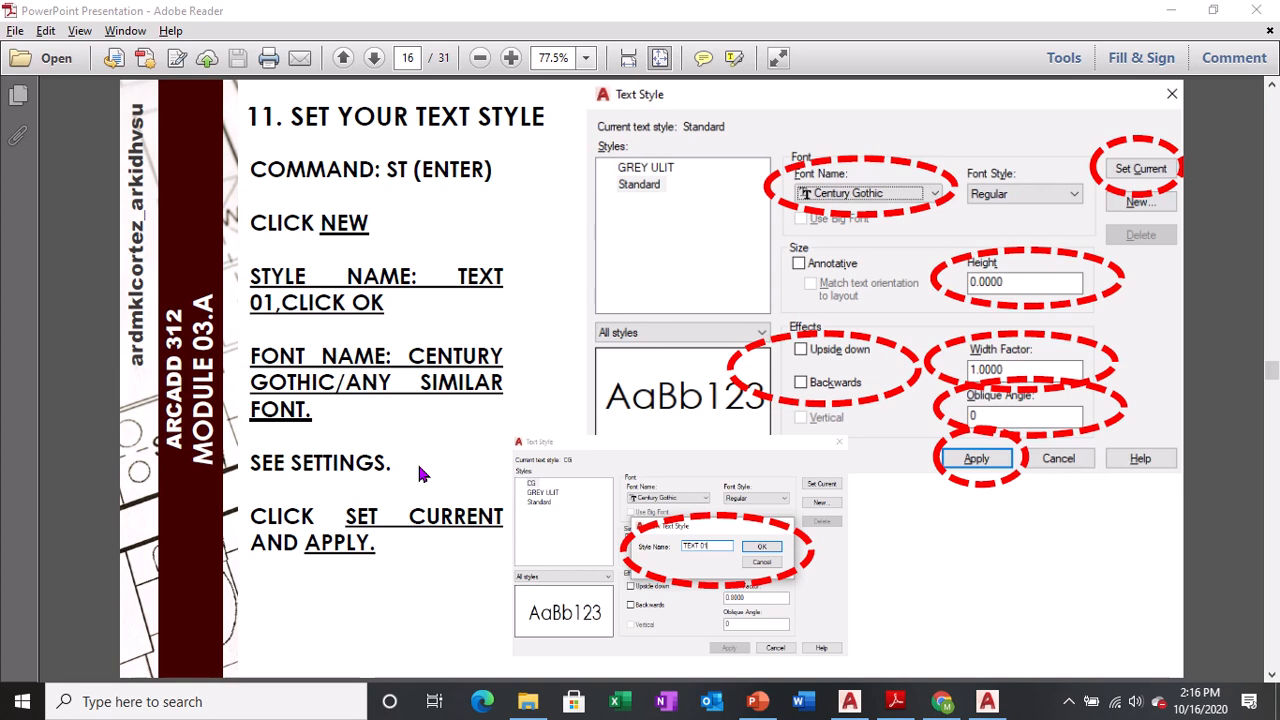
pyautogui.click(464, 126)
pyautogui.press('ctrl')
pyautogui.press('ctrl')
pyautogui.press('ctrl')
pyautogui.press('ctrl')
pyautogui.press('ctrl')
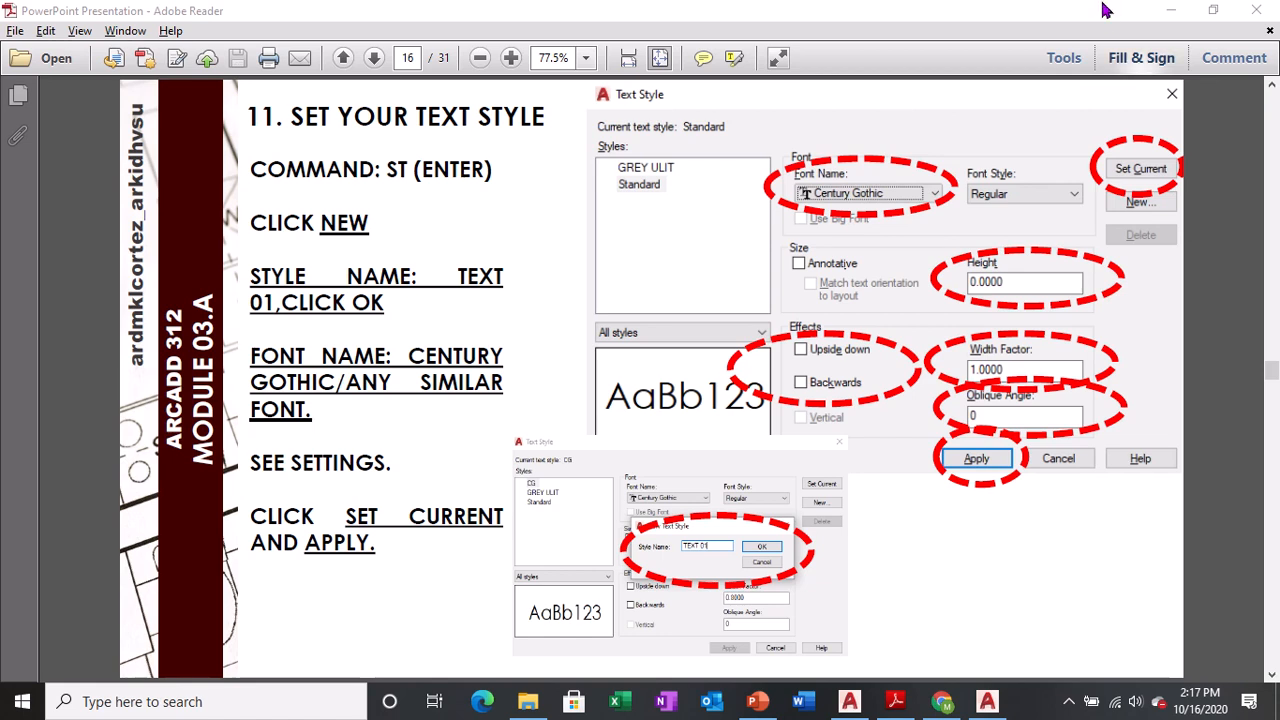
# - Switch back to the AutoCAD drawing and make TEXT the current layer
pyautogui.click(851, 704)
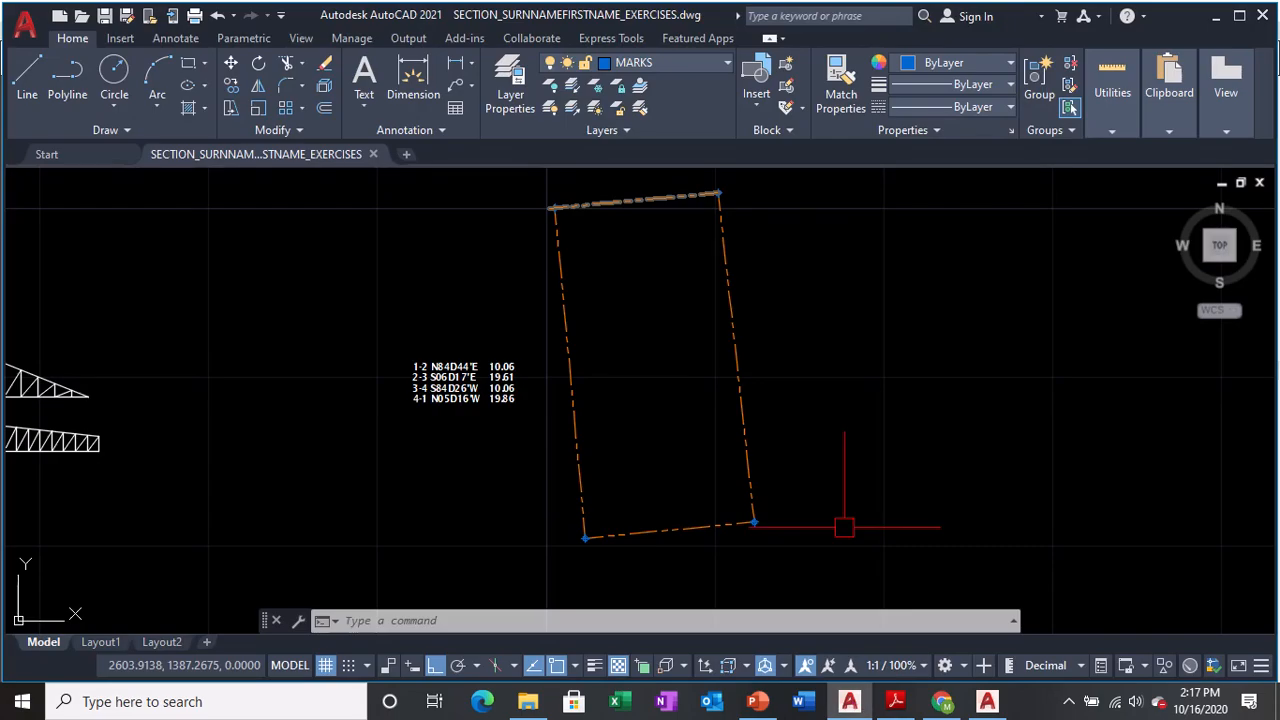
pyautogui.moveTo(800, 234)
pyautogui.mouseDown(button='middle')
pyautogui.moveTo(677, 260)
pyautogui.moveTo(681, 270)
pyautogui.mouseUp(button='middle')
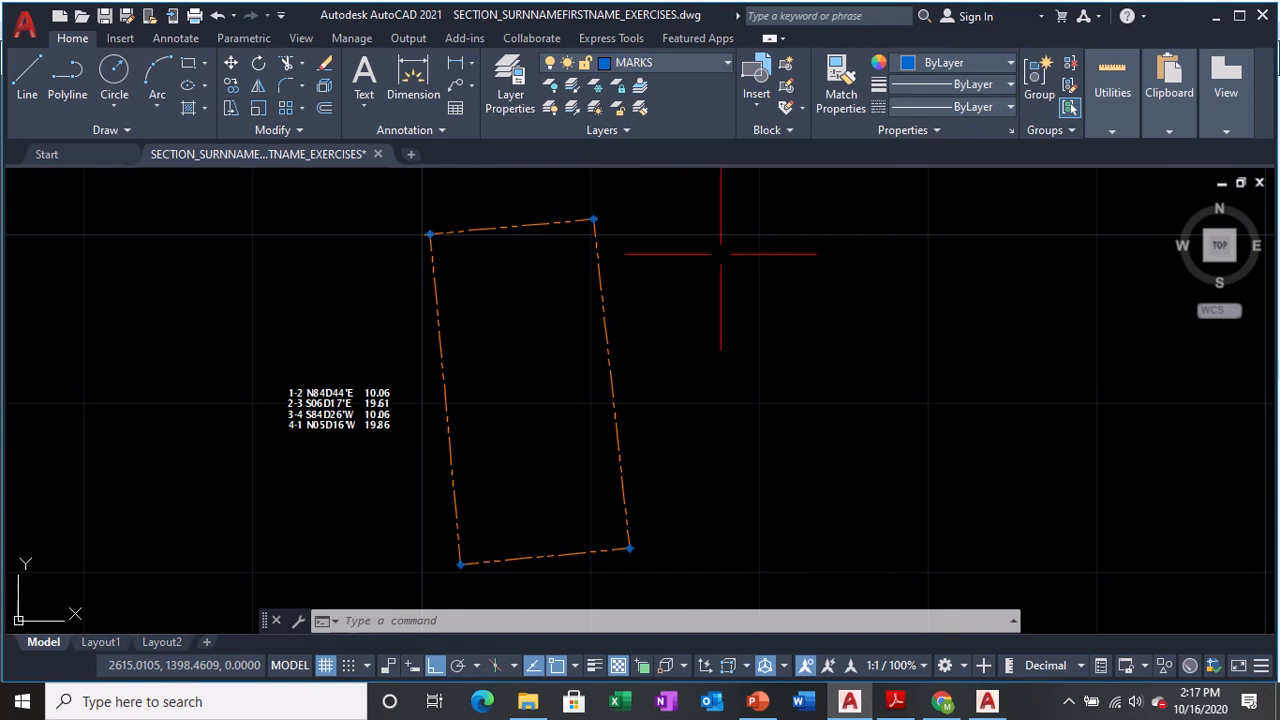
pyautogui.click(682, 64)
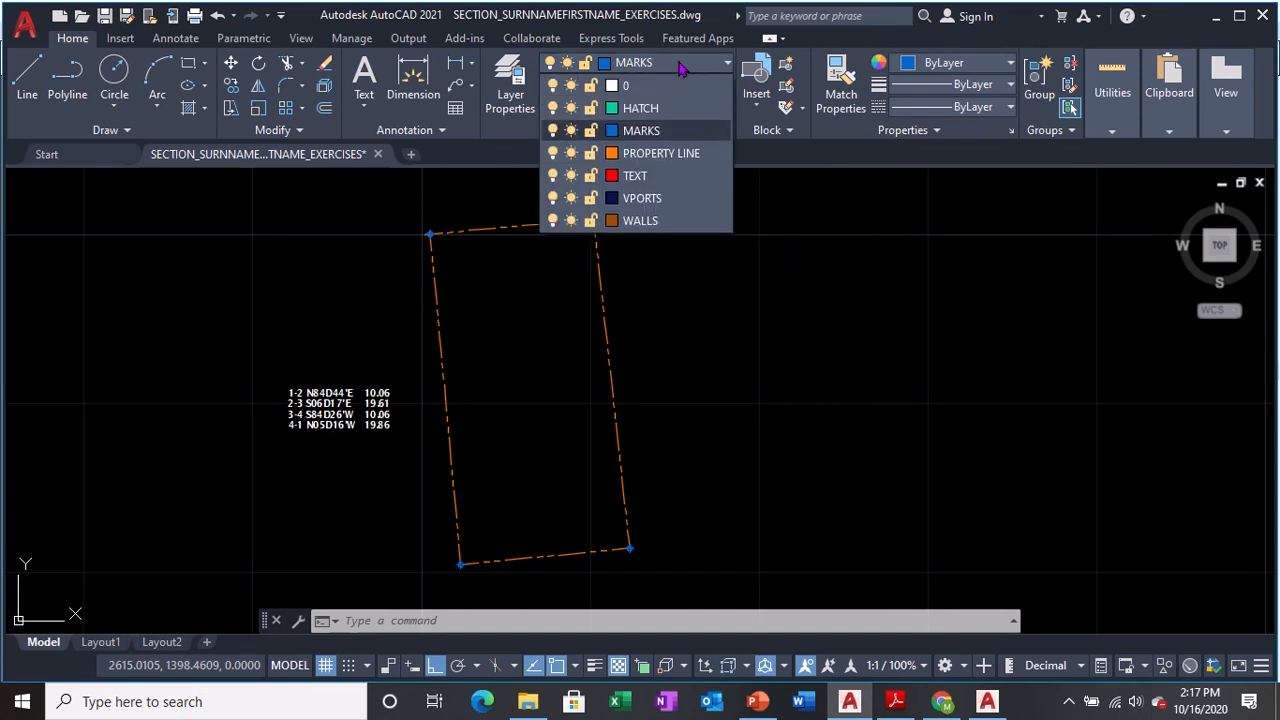
pyautogui.click(639, 178)
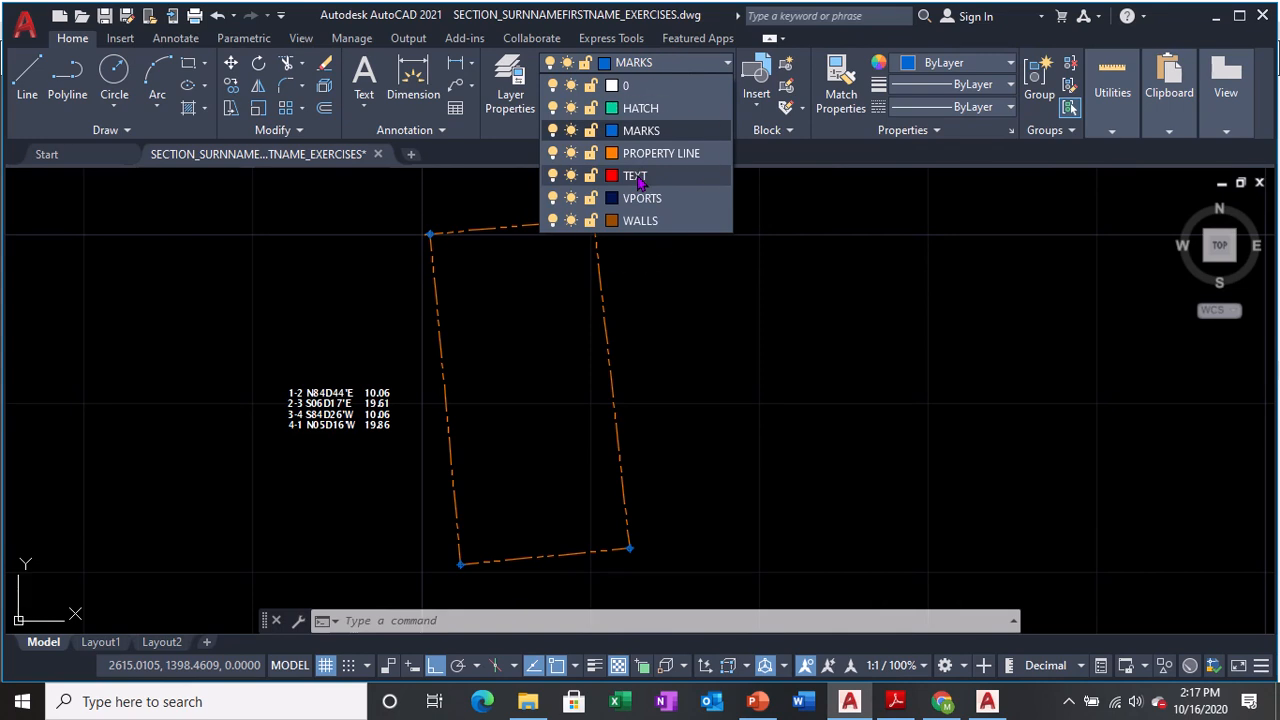
# - Place single-line text reading "PT 01" beside the lot's upper-left corner mark, accepting the 2.5 height and 0 rotation
pyautogui.moveTo(380, 243); pyautogui.dragTo(523, 263, button='middle')
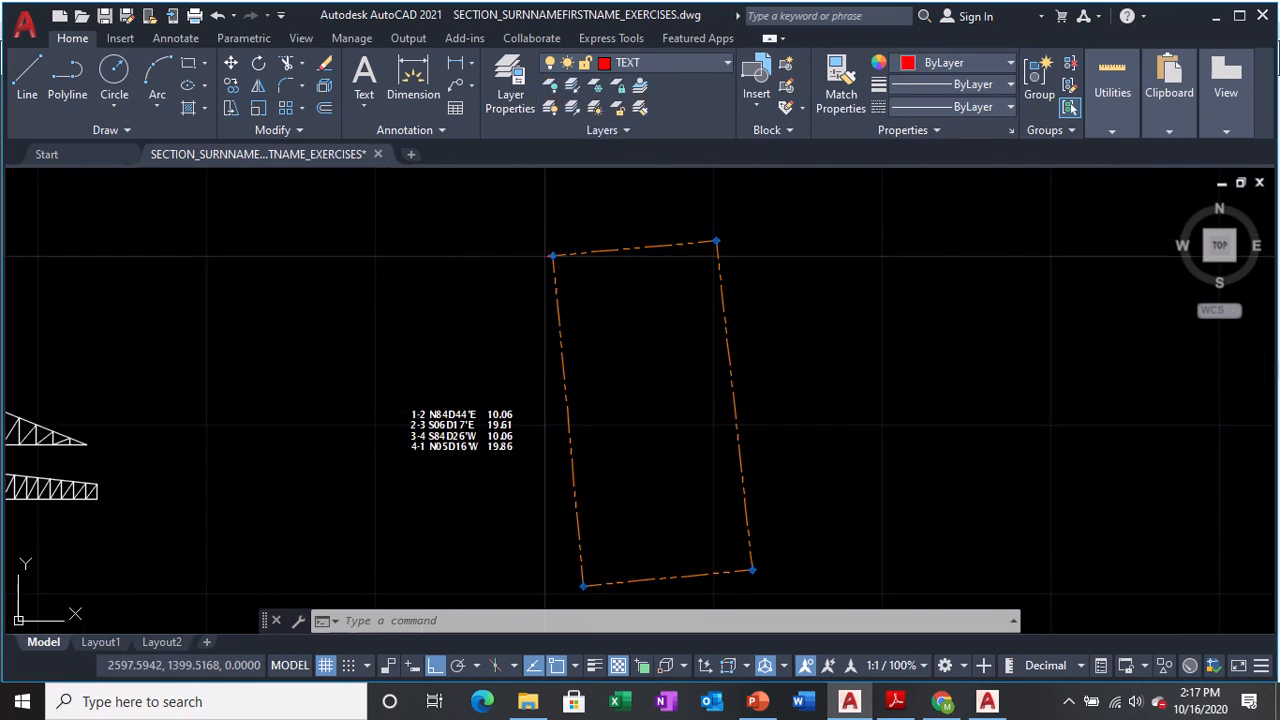
pyautogui.scroll(5, 495, 240)
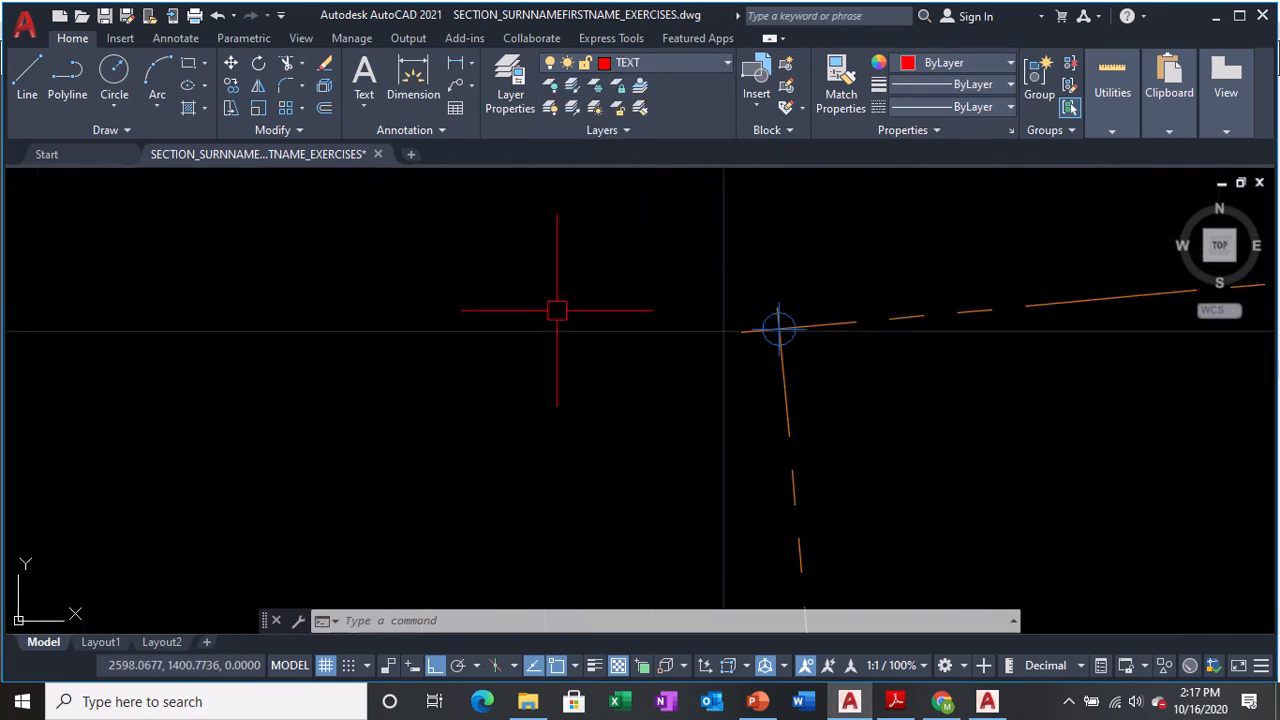
pyautogui.write('D')
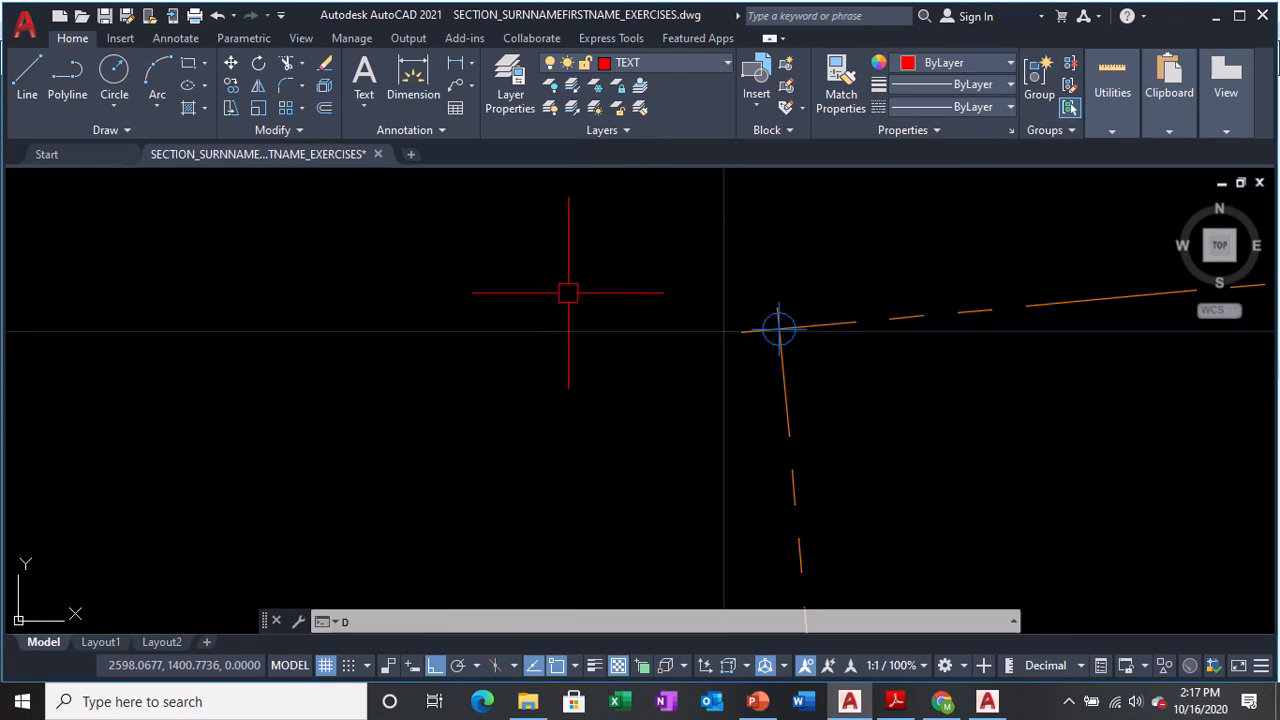
pyautogui.write('T')
pyautogui.press('Return')
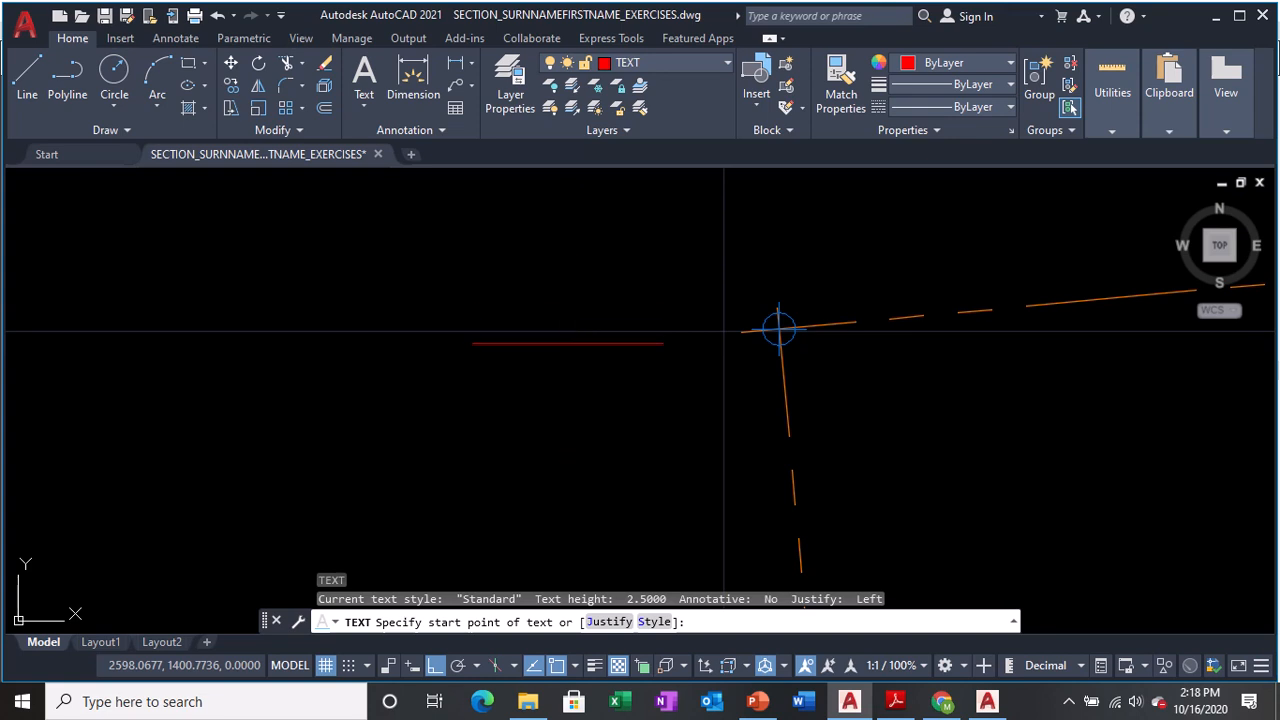
pyautogui.click(568, 342)
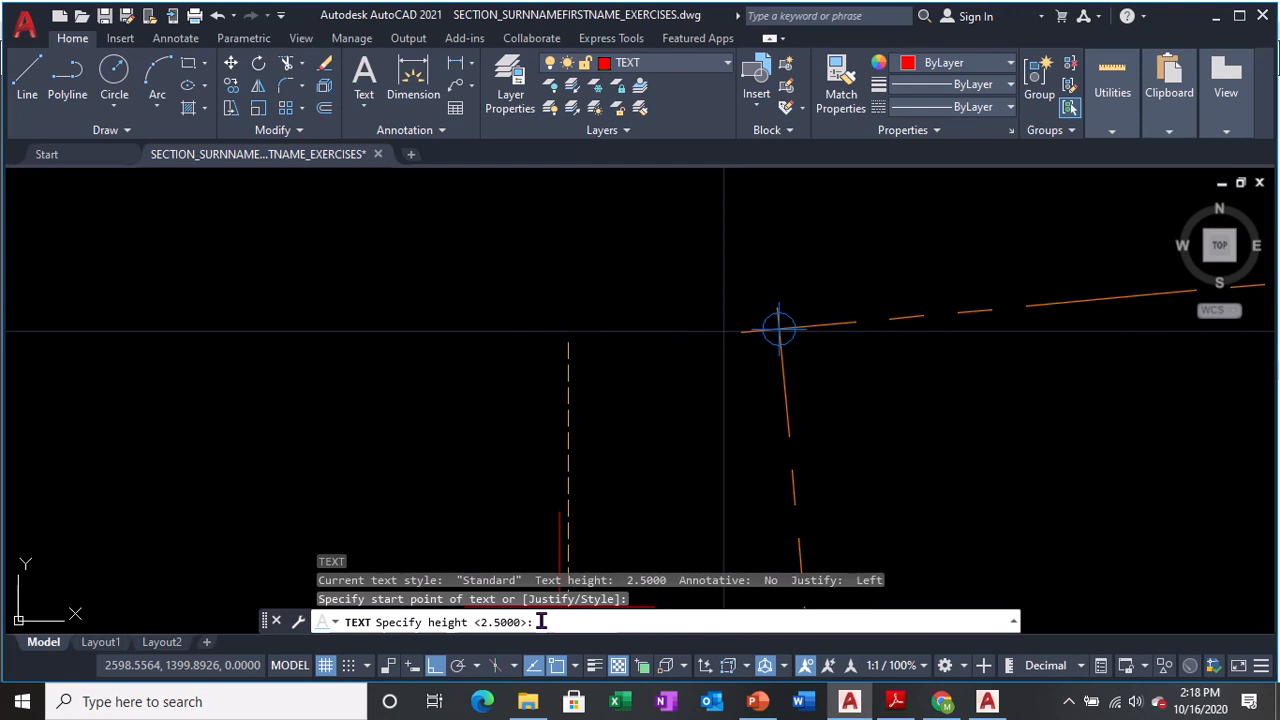
pyautogui.press('Return')
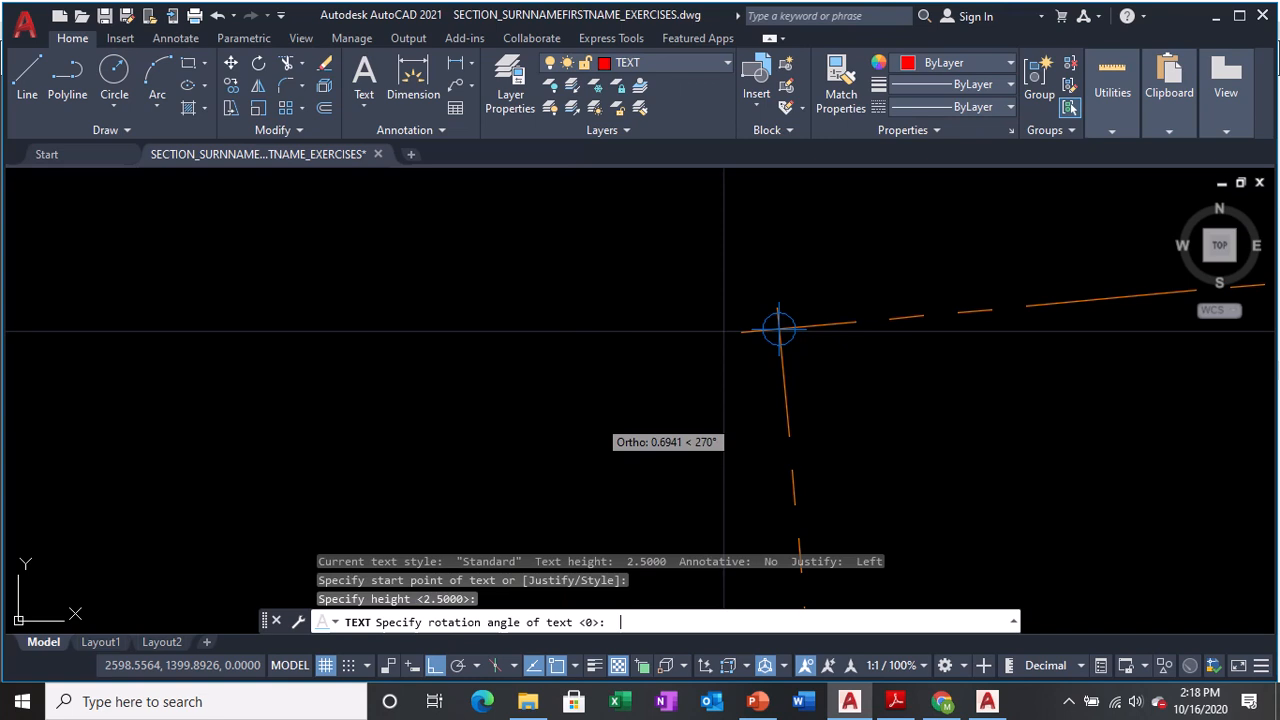
pyautogui.press('Return')
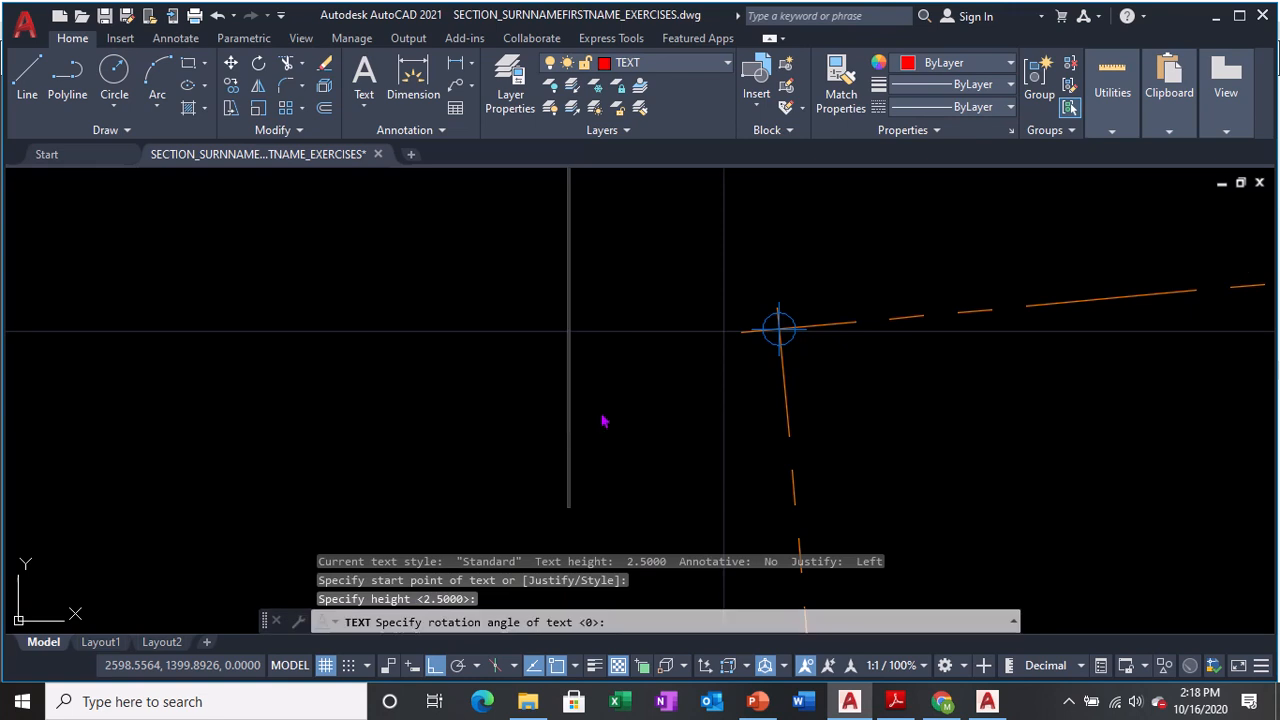
pyautogui.write('PTU')
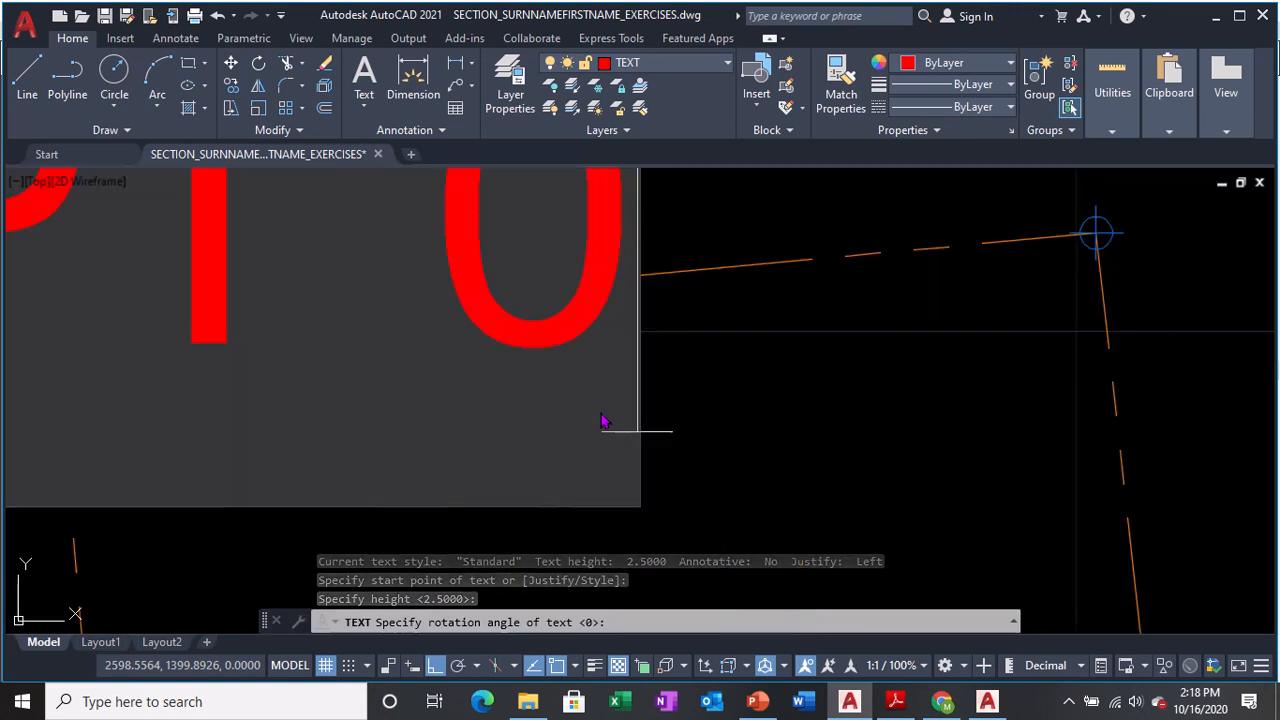
pyautogui.write('1')
pyautogui.press('Return')
pyautogui.press('Return')
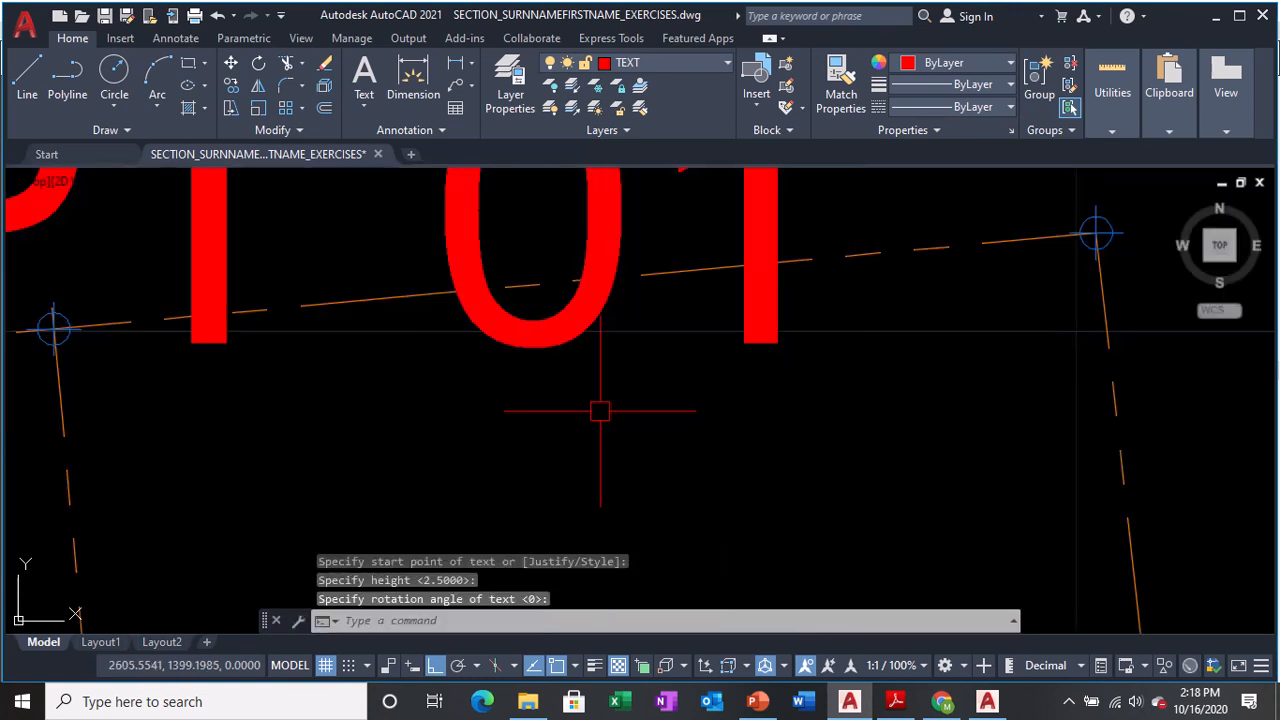
# - Erase the oversized "PT 01" text from the lot's upper edge
pyautogui.scroll(-4, 605, 447)
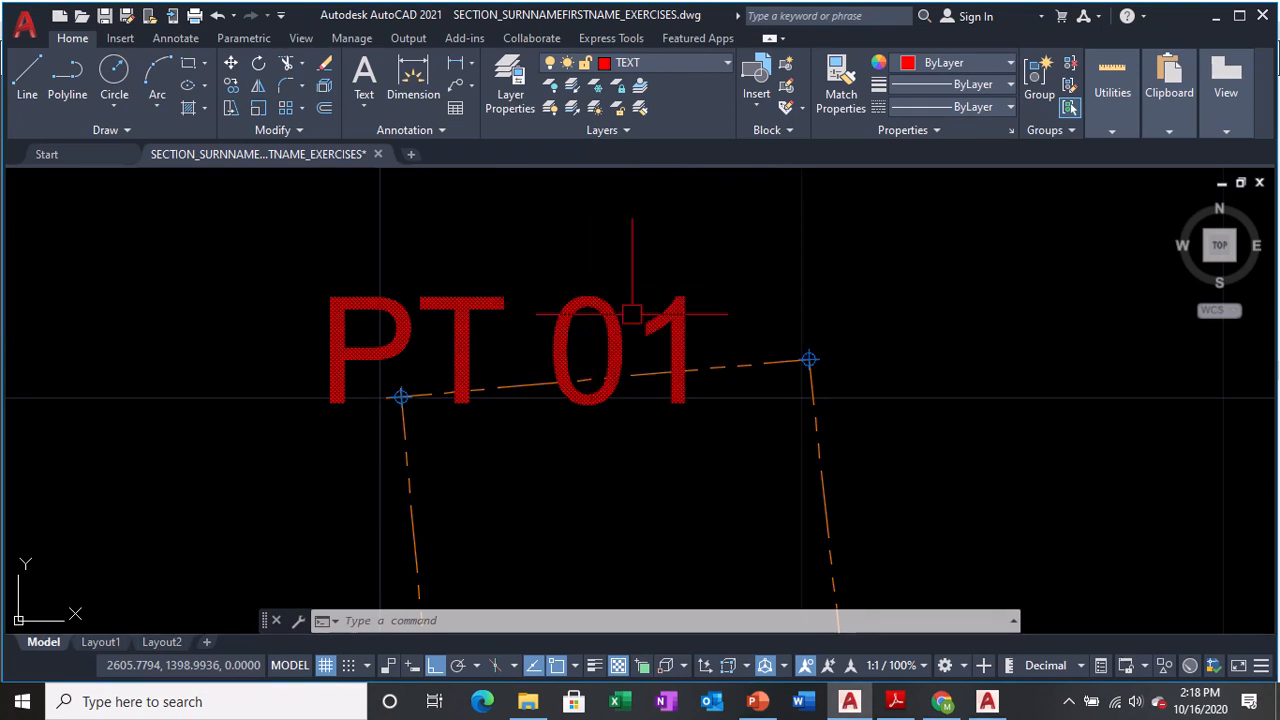
pyautogui.moveTo(614, 286); pyautogui.dragTo(727, 286, button='middle')
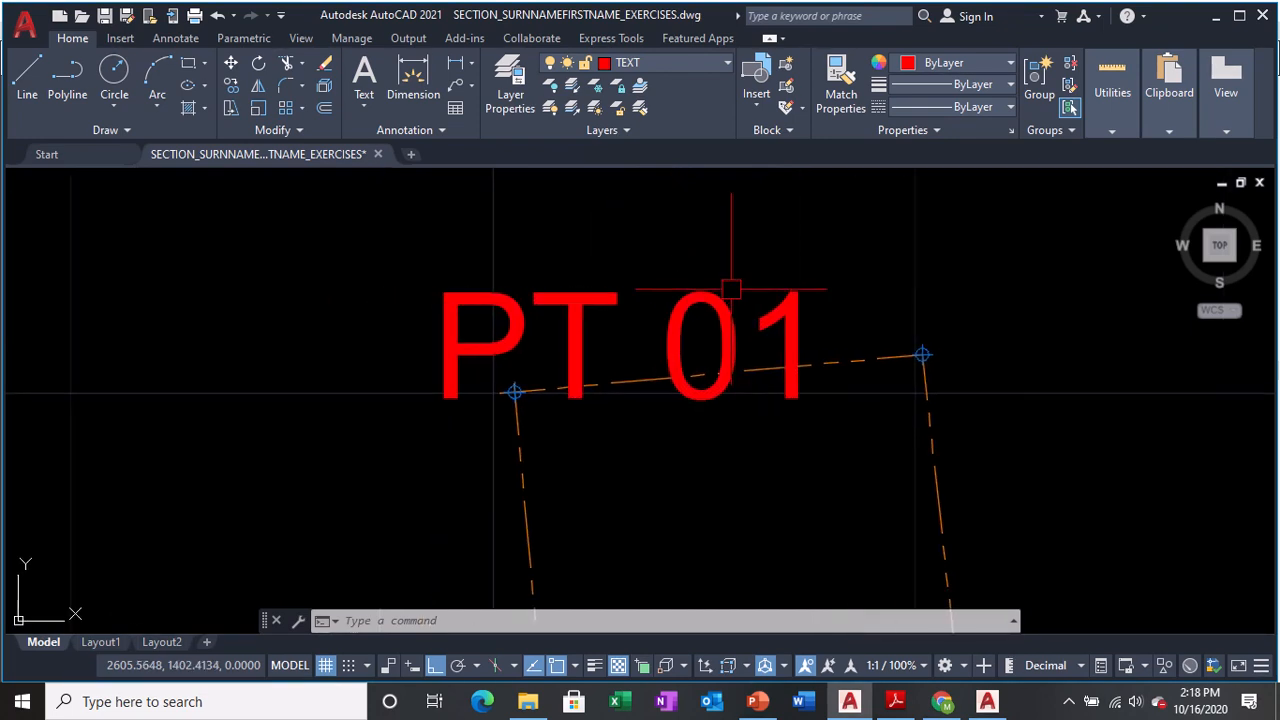
pyautogui.doubleClick(676, 316)
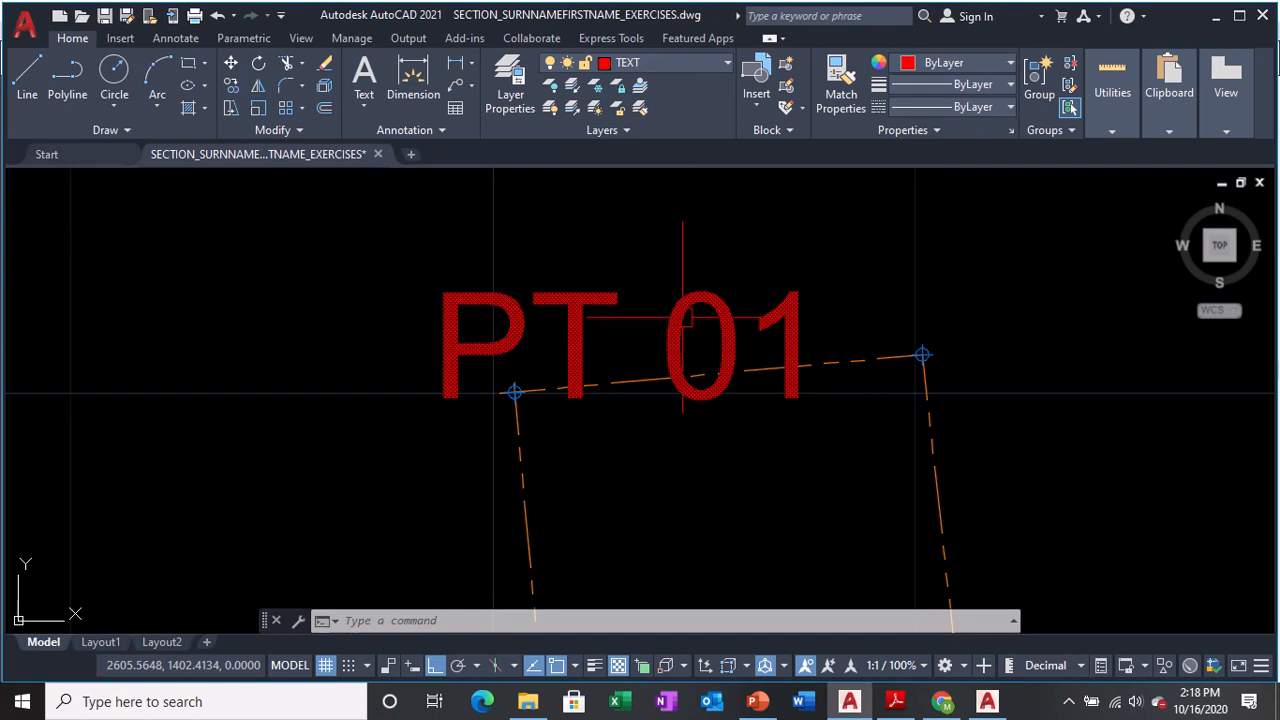
pyautogui.write('E')
pyautogui.press('Return')
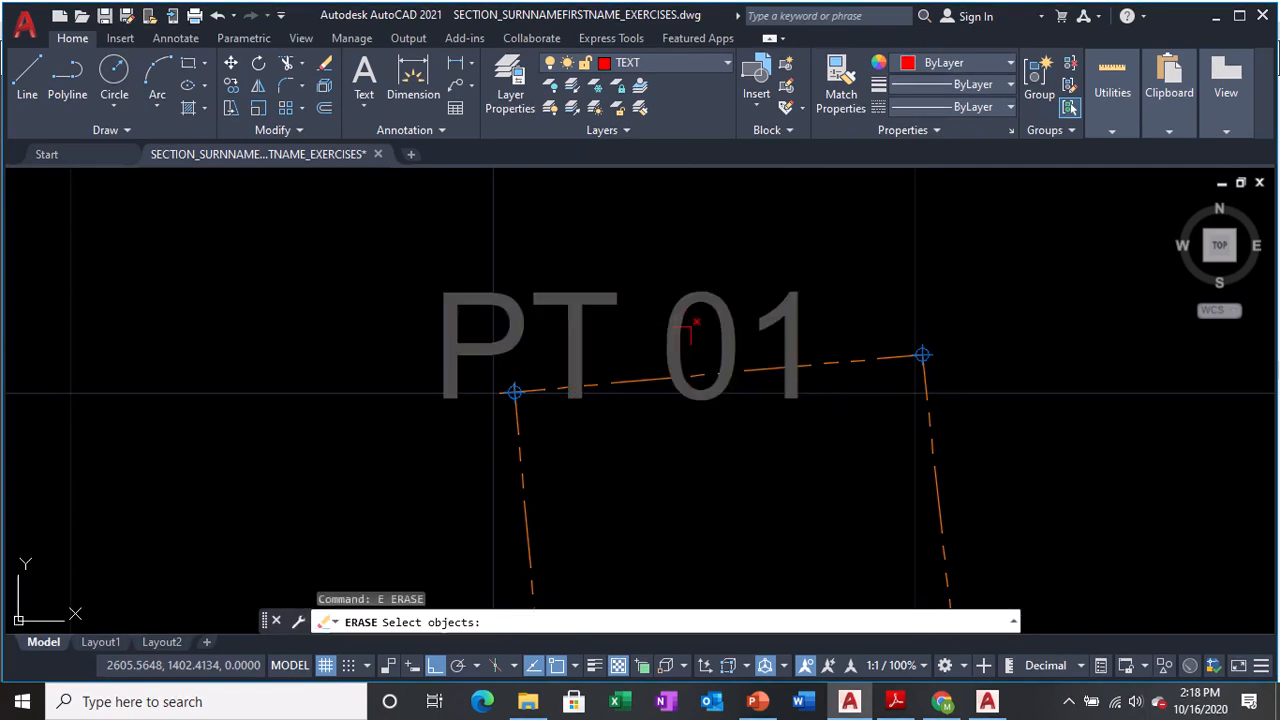
pyautogui.click(677, 337)
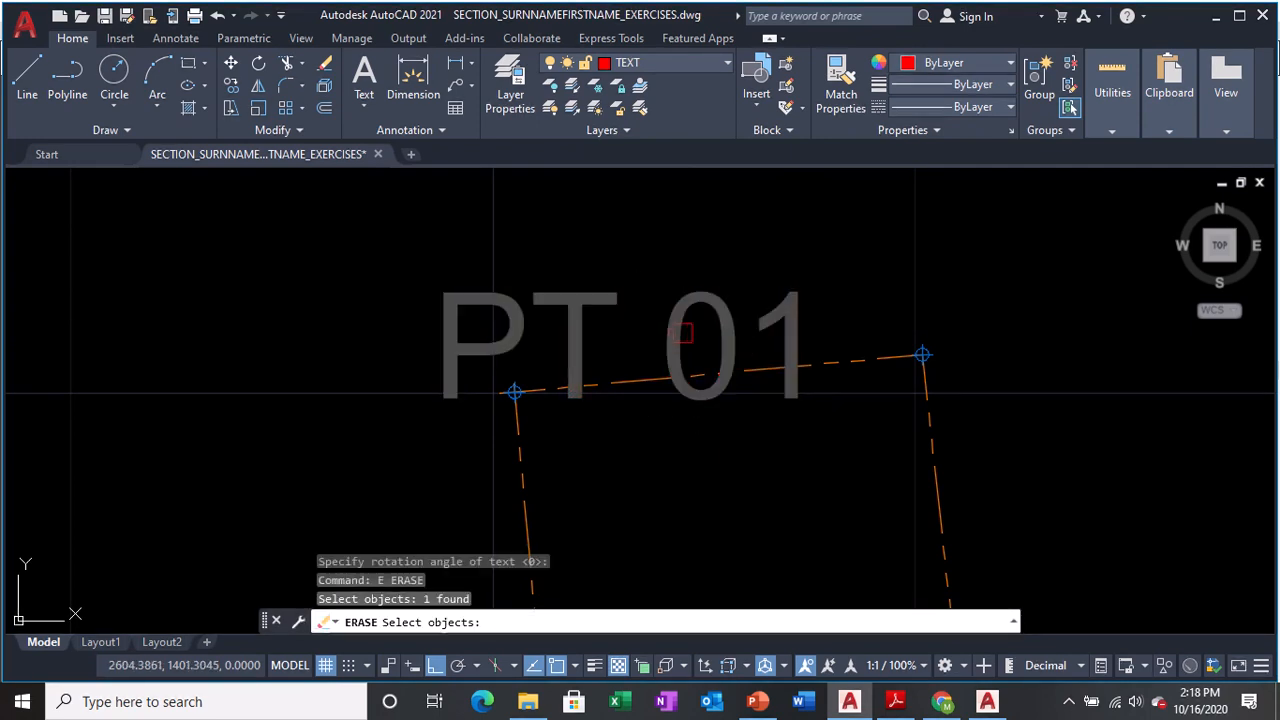
pyautogui.press('Return')
# - Create a new text style named TEXT 01, checking the required name in the module PDF
pyautogui.scroll(4, 614, 292)
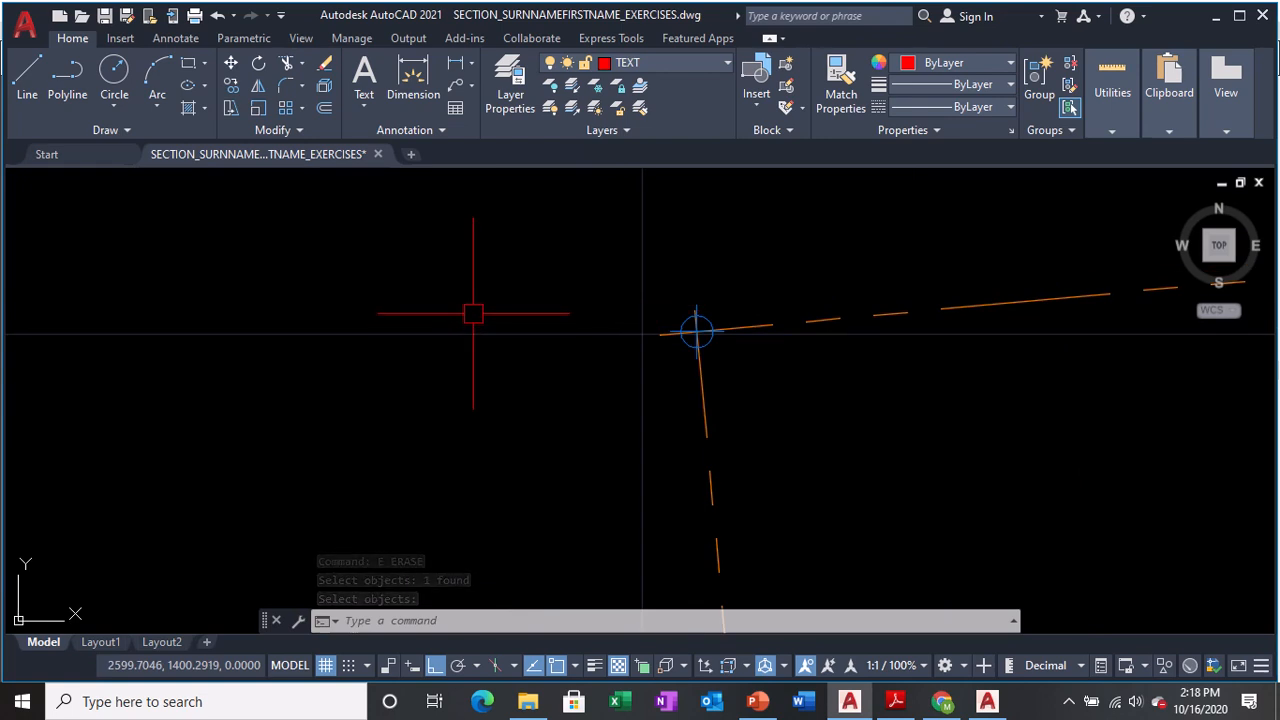
pyautogui.write('ST')
pyautogui.press('Return')
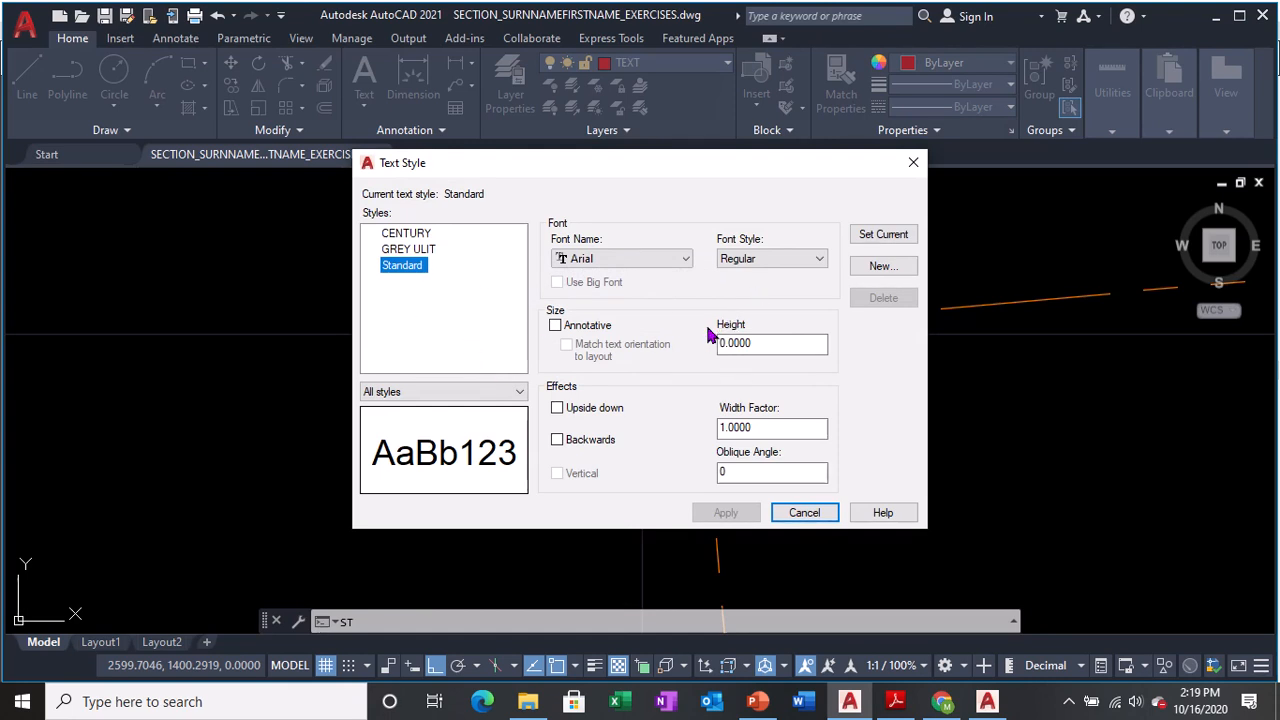
pyautogui.click(872, 268)
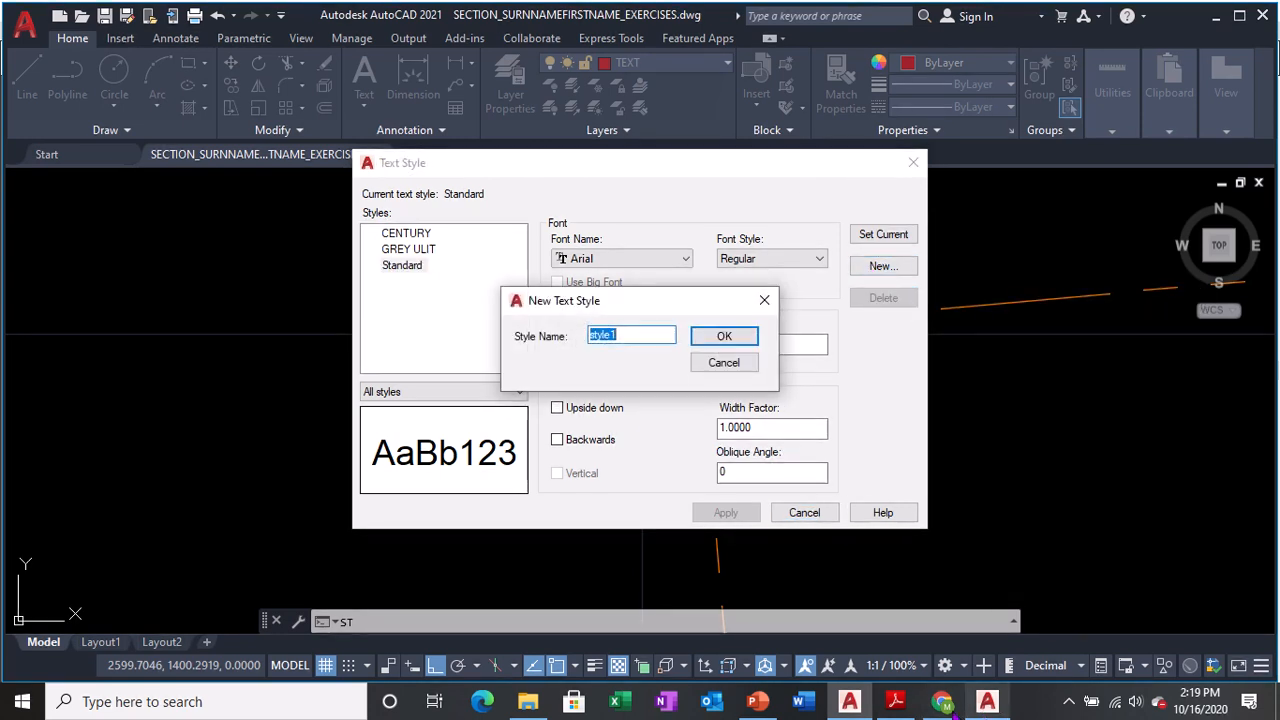
pyautogui.click(895, 701)
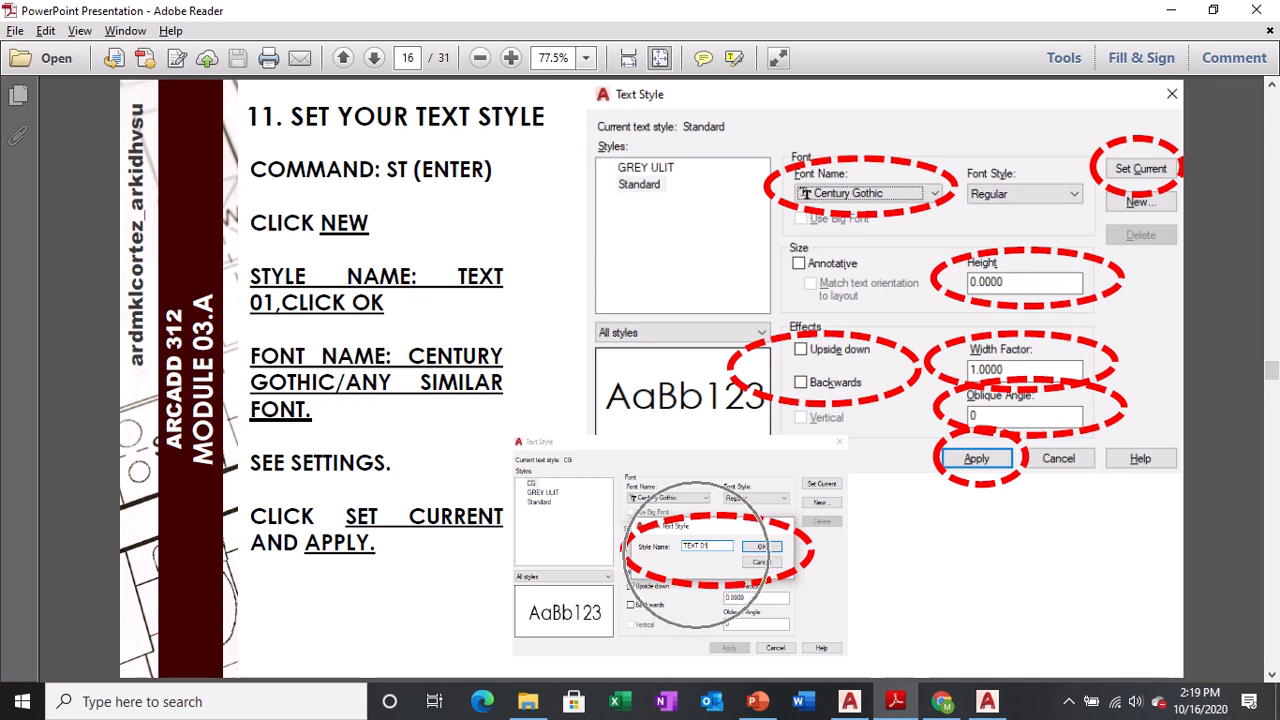
pyautogui.hotkey('alt', 'Tab')
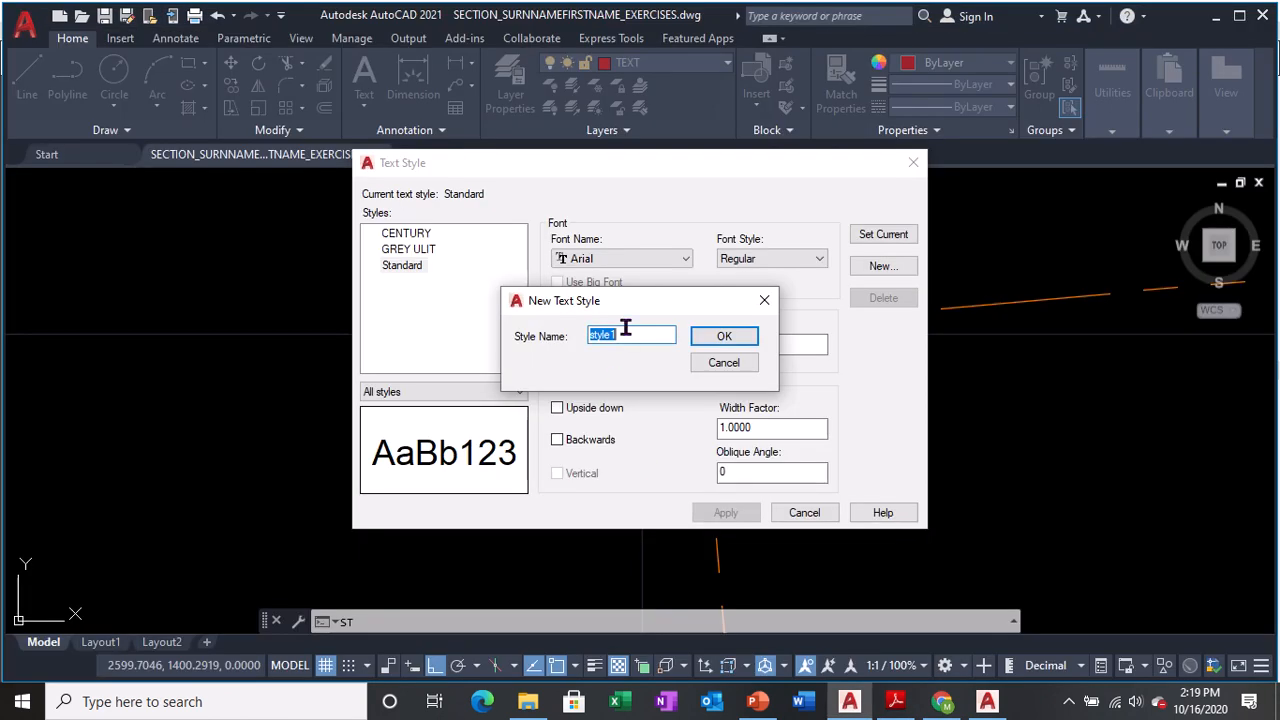
pyautogui.write('TEXT 01')
pyautogui.click(718, 341)
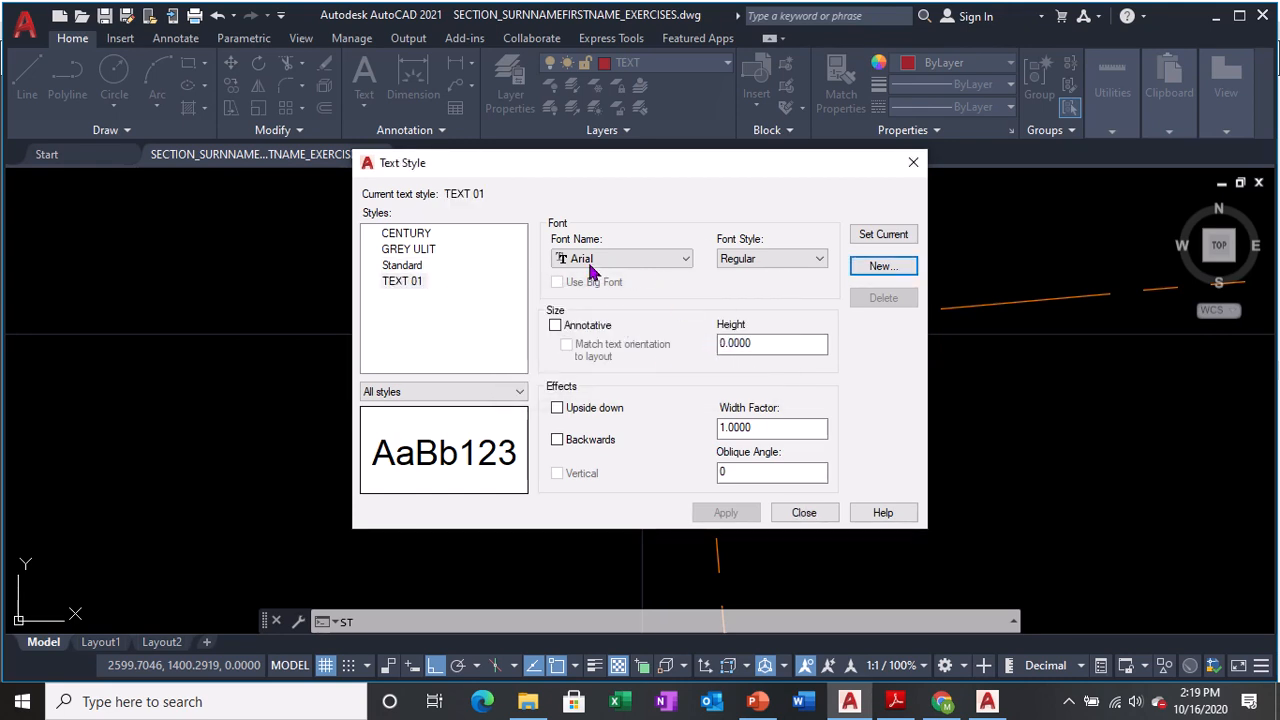
# - Set the TEXT 01 style's font to Century Gothic with the Regular font style
pyautogui.click(594, 261)
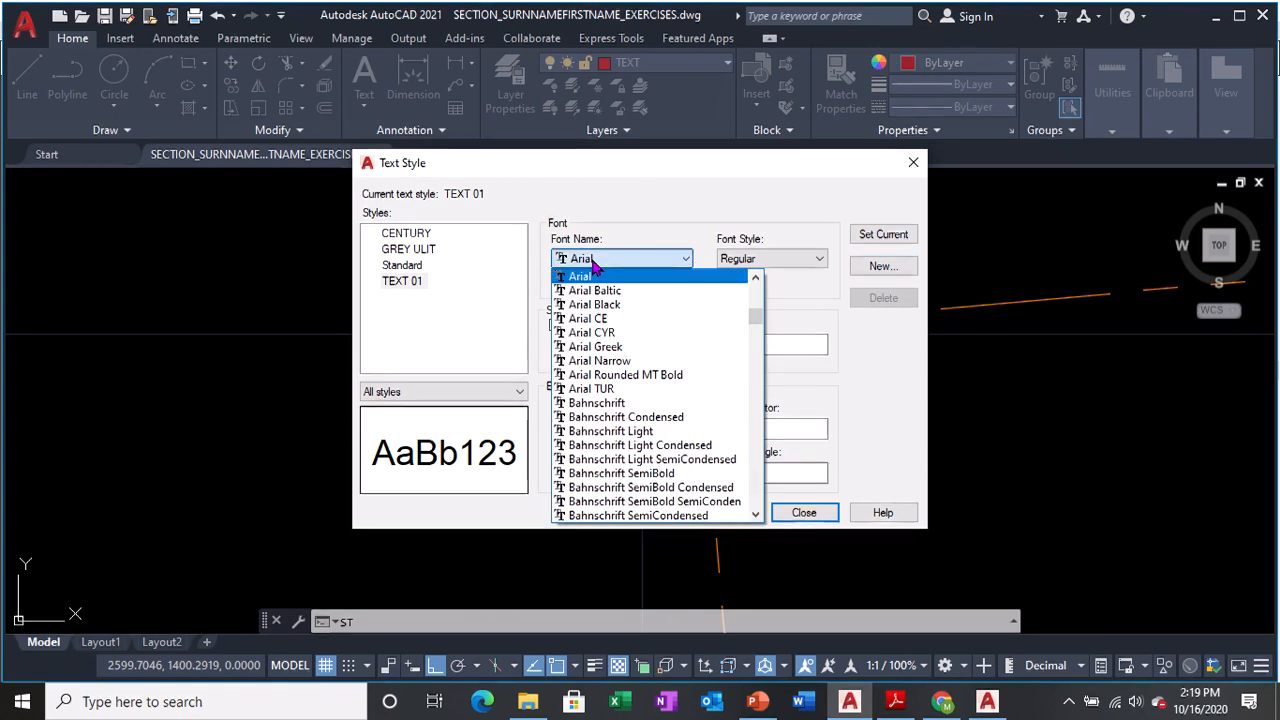
pyautogui.press('c')
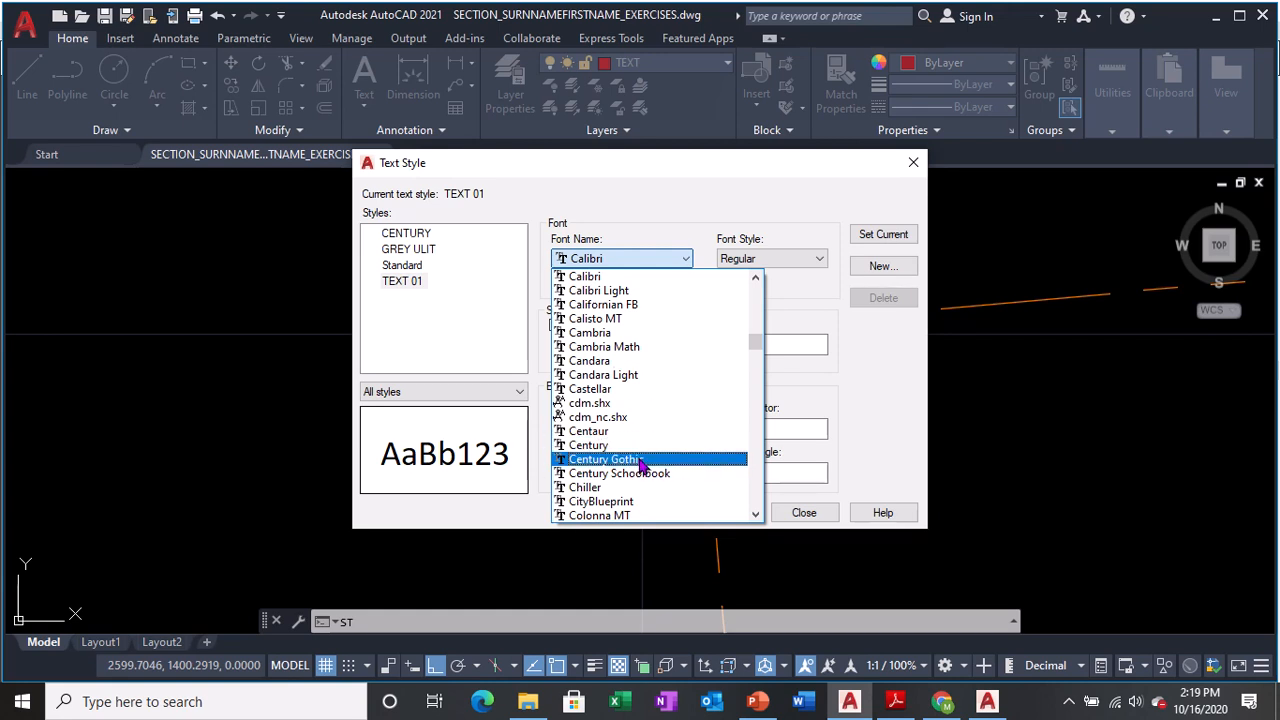
pyautogui.click(641, 460)
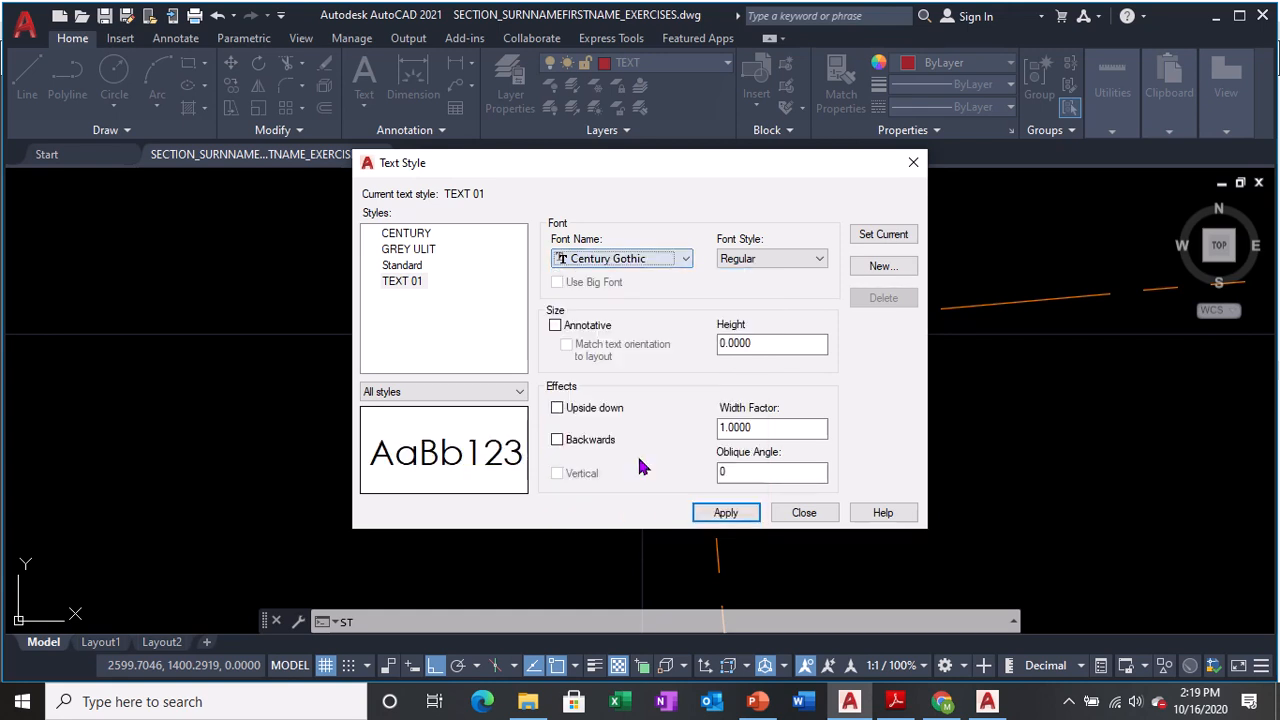
pyautogui.click(741, 260)
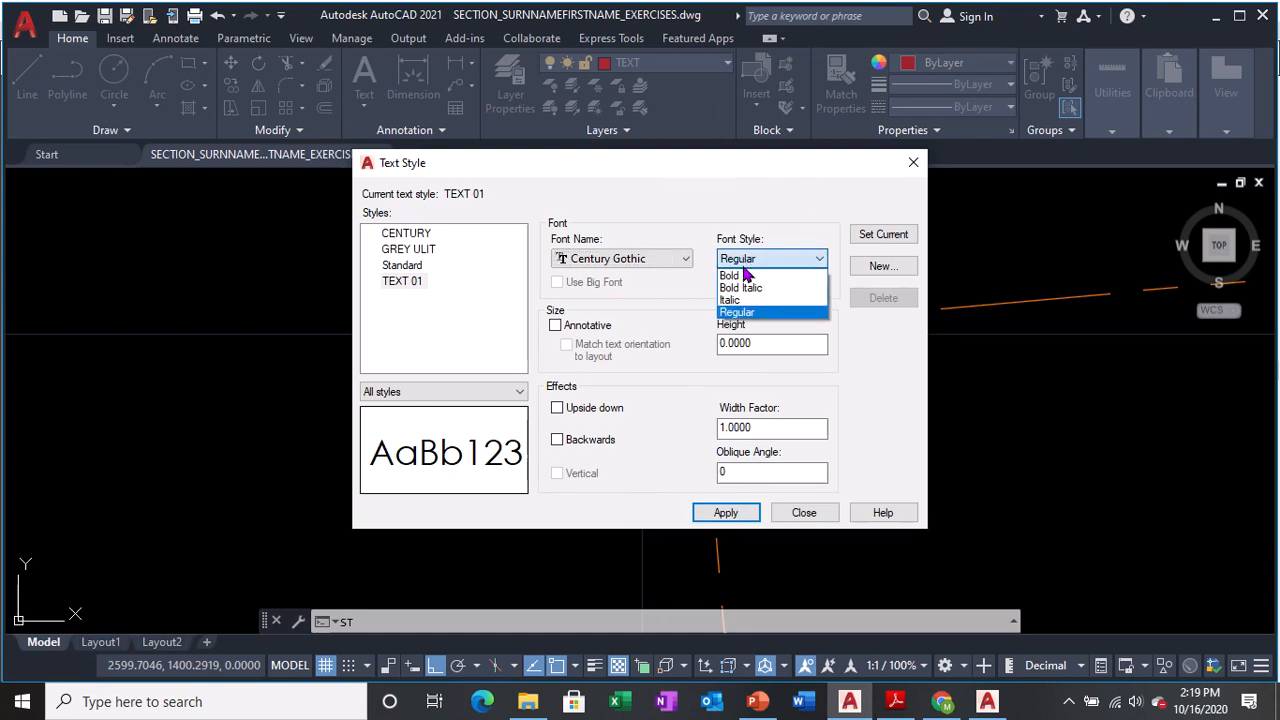
pyautogui.click(744, 314)
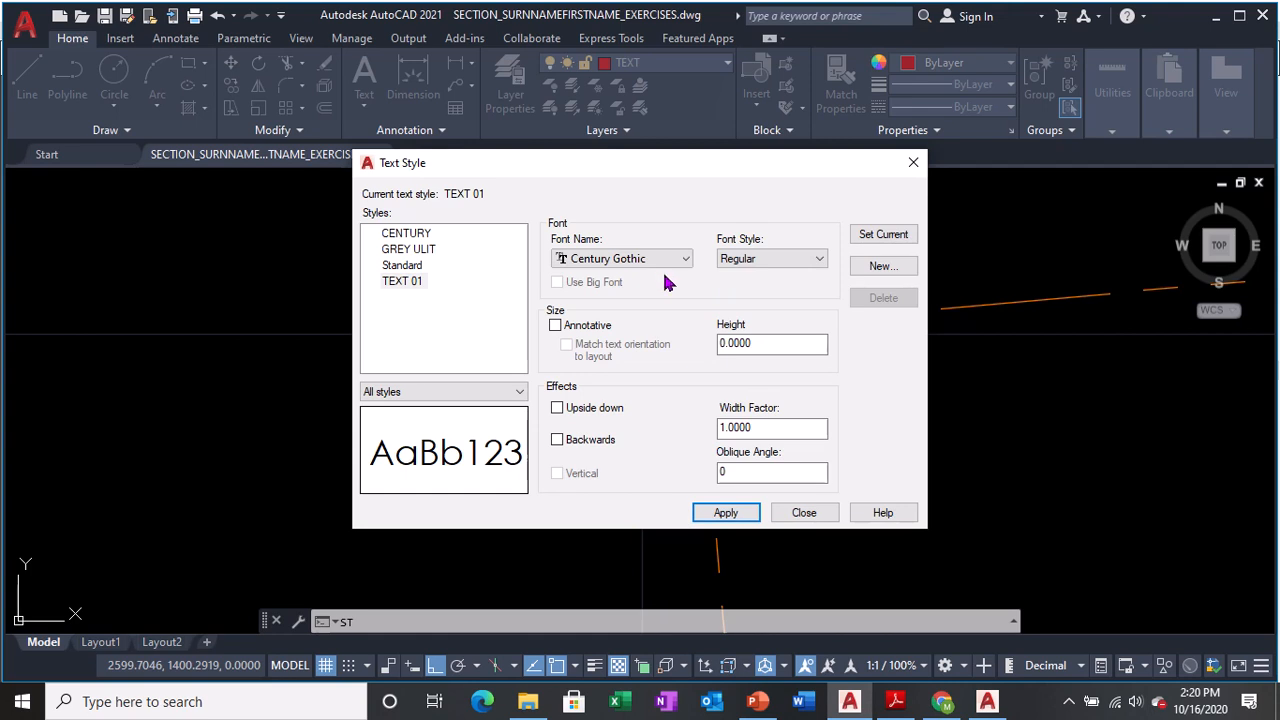
pyautogui.click(745, 260)
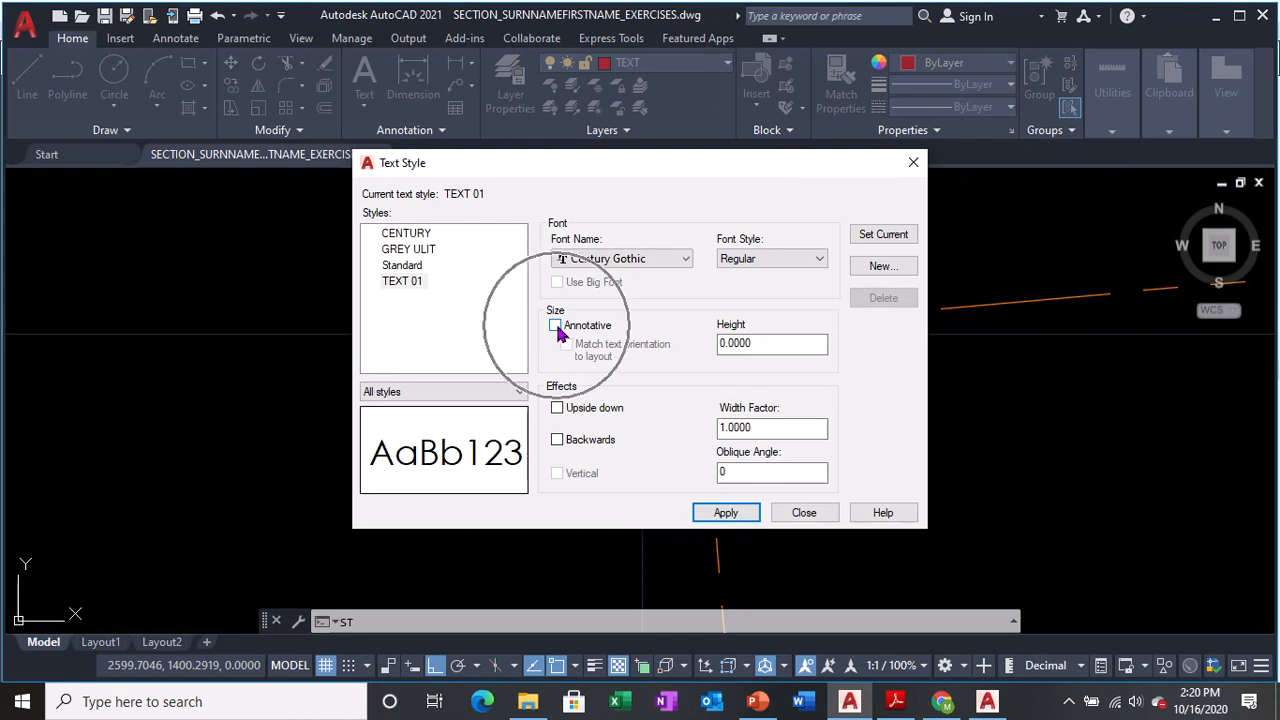
pyautogui.press('ctrl')
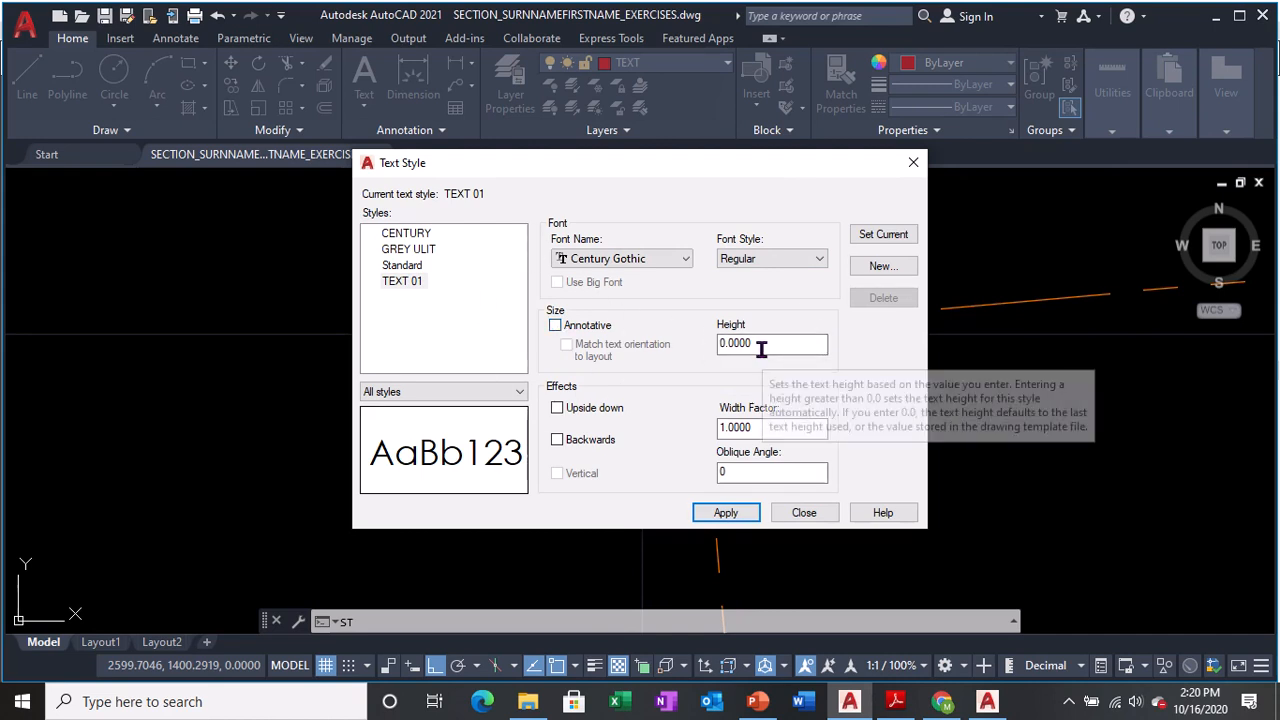
pyautogui.press('ctrl')
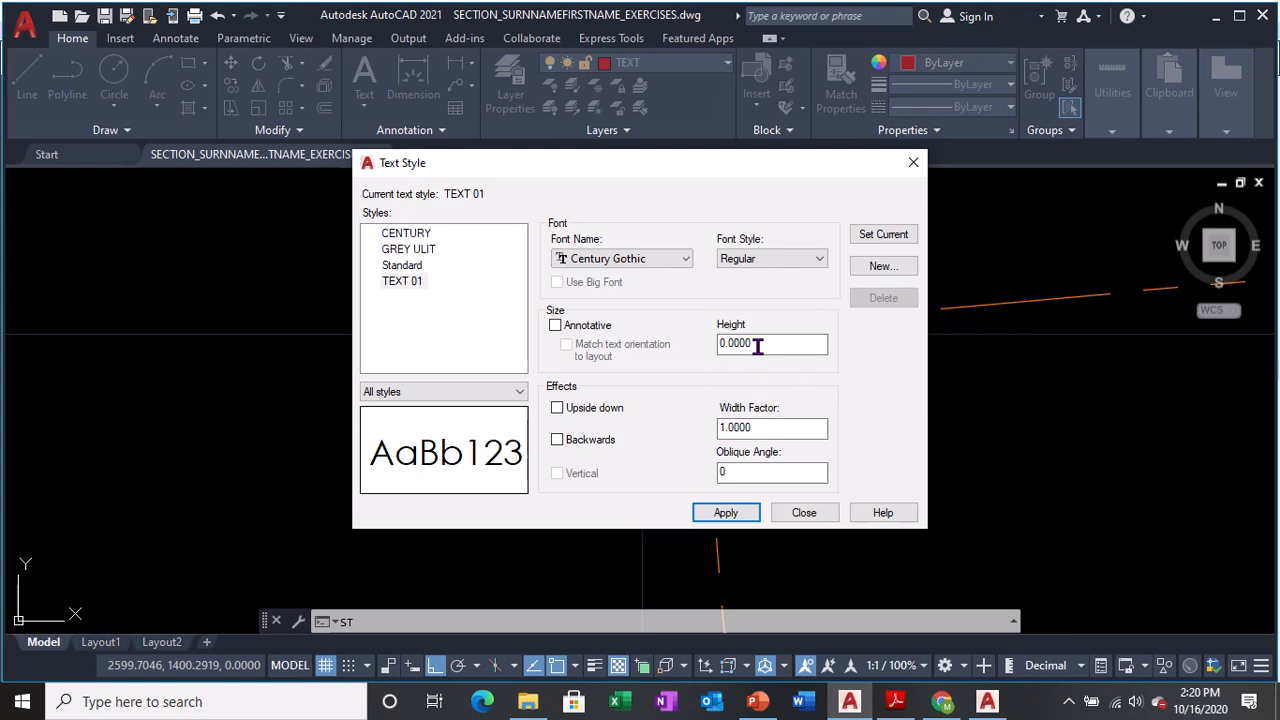
pyautogui.press('ctrl')
pyautogui.press('ctrl')
pyautogui.press('ctrl')
pyautogui.press('ctrl')
pyautogui.press('ctrl')
pyautogui.press('ctrl')
pyautogui.press('ctrl')
# - Try the Upside down and Backwards effects on the TEXT 01 style and turn both off again
pyautogui.click(558, 412)
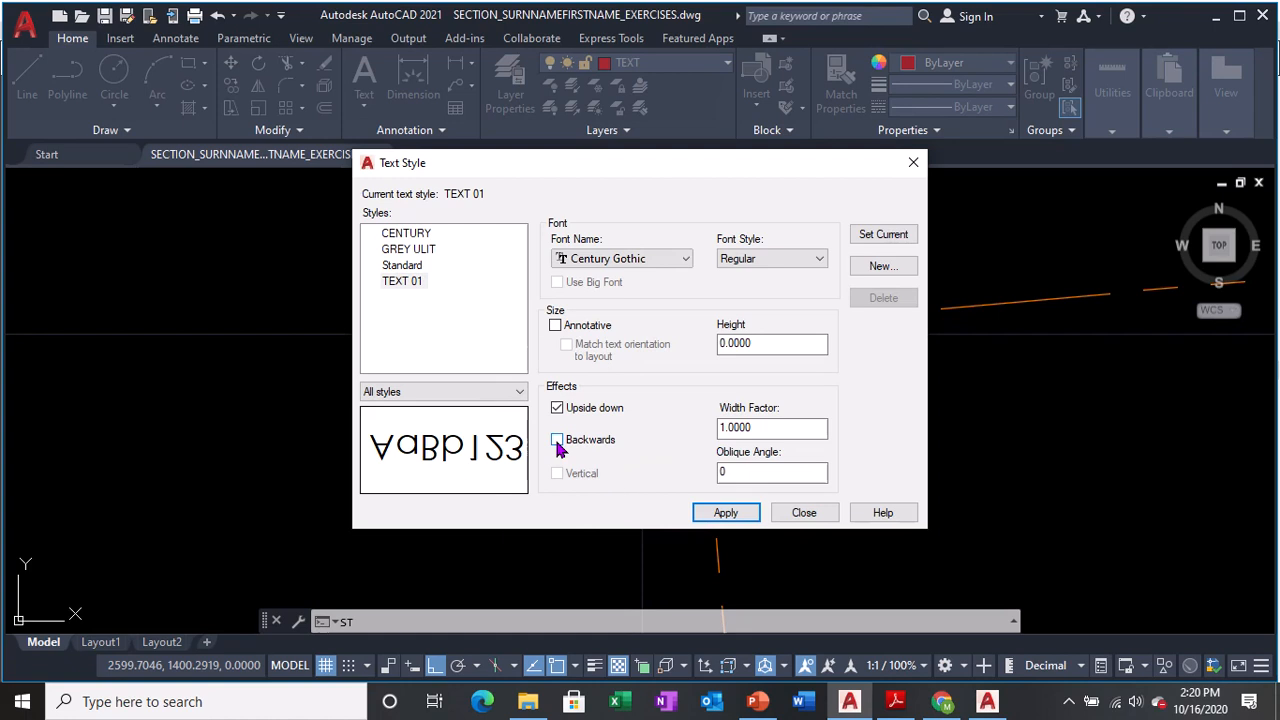
pyautogui.click(558, 448)
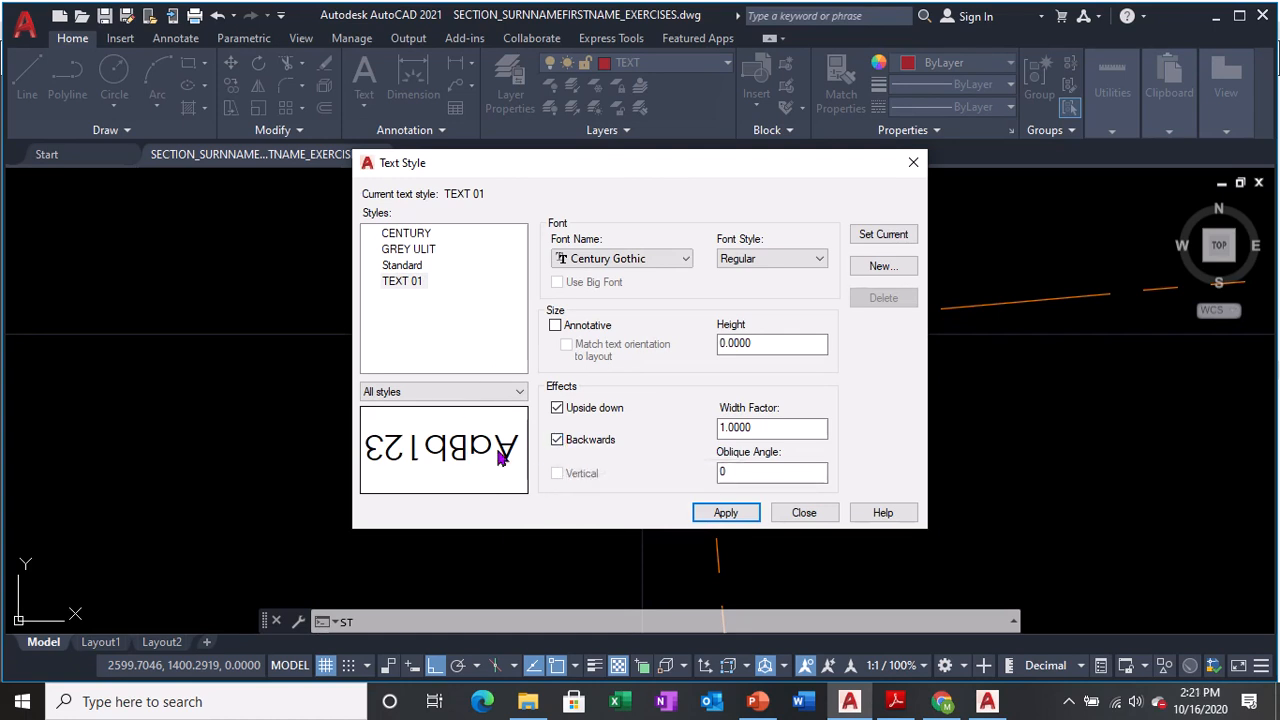
pyautogui.click(557, 440)
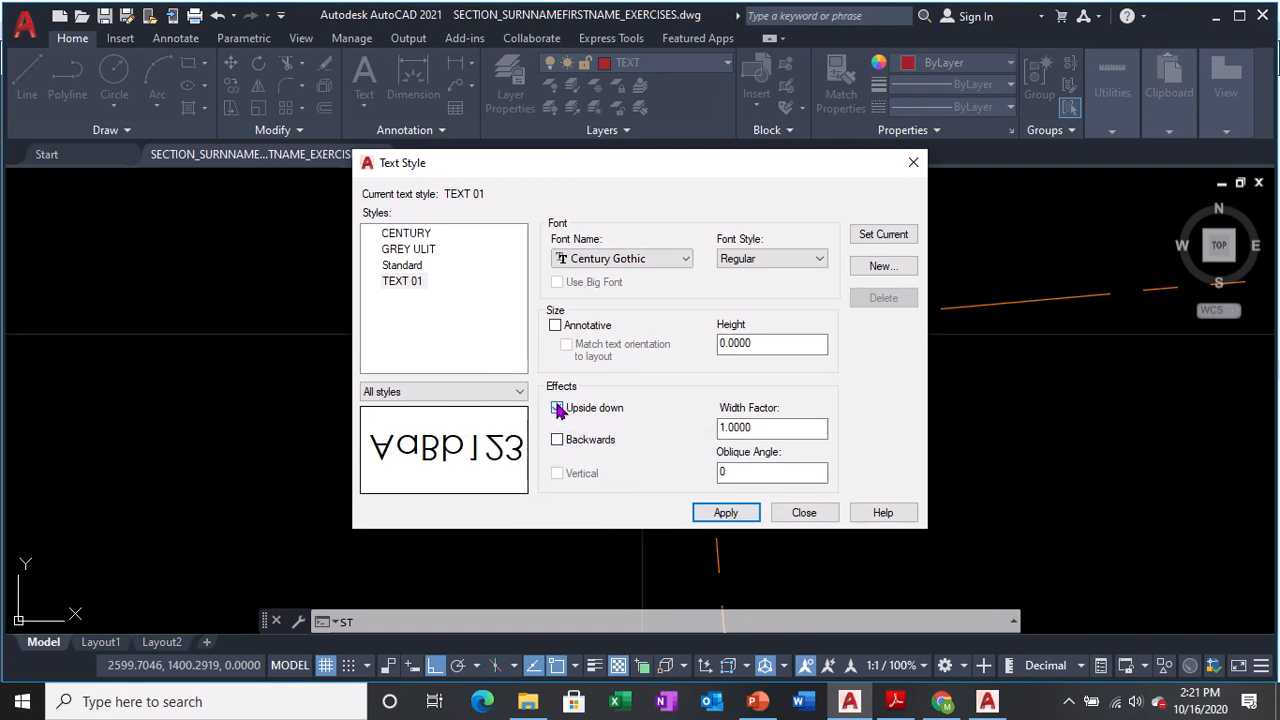
pyautogui.click(557, 409)
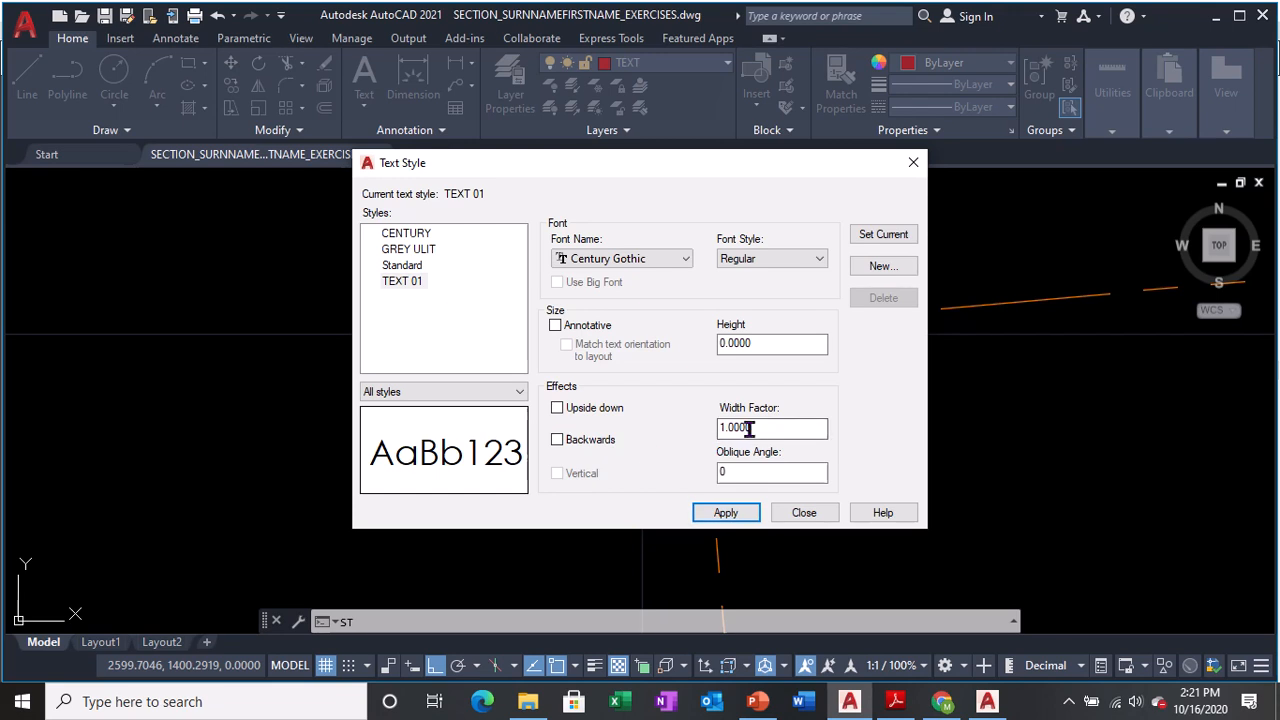
# - Replace the width factor of the TEXT 01 style with a new value
pyautogui.click(781, 427)
pyautogui.moveTo(781, 427); pyautogui.dragTo(700, 431)
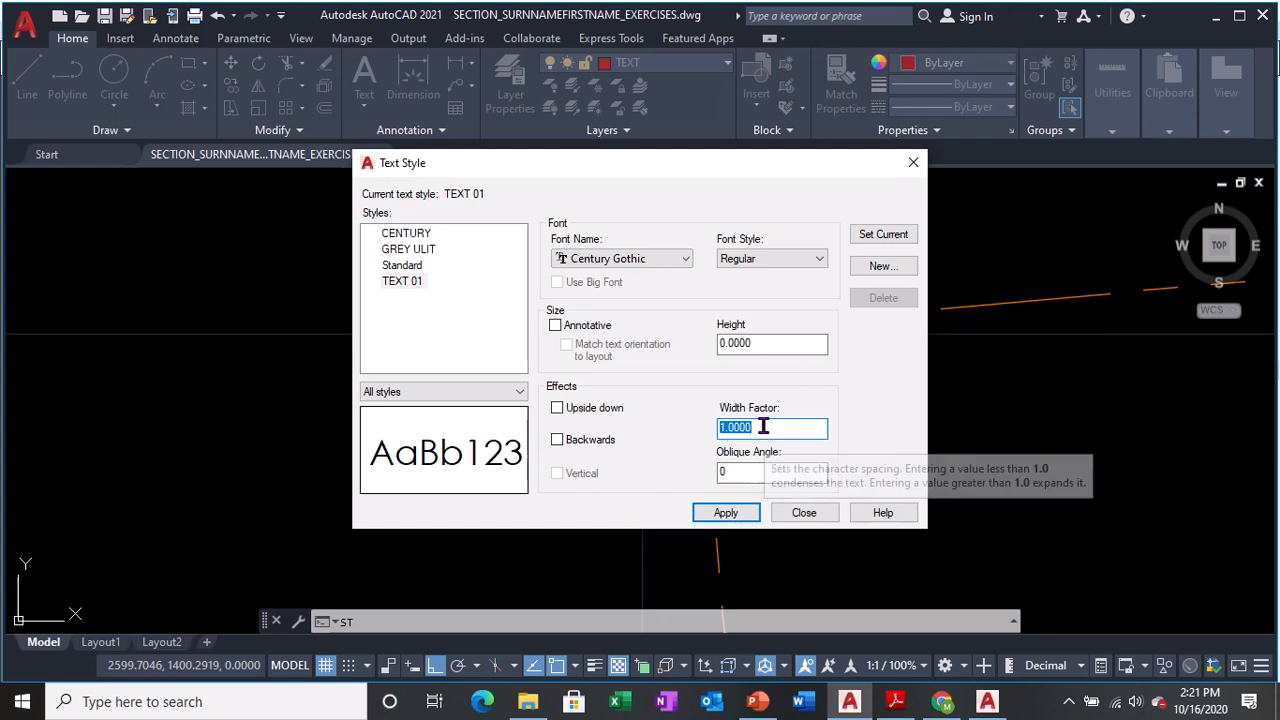
pyautogui.click(750, 471)
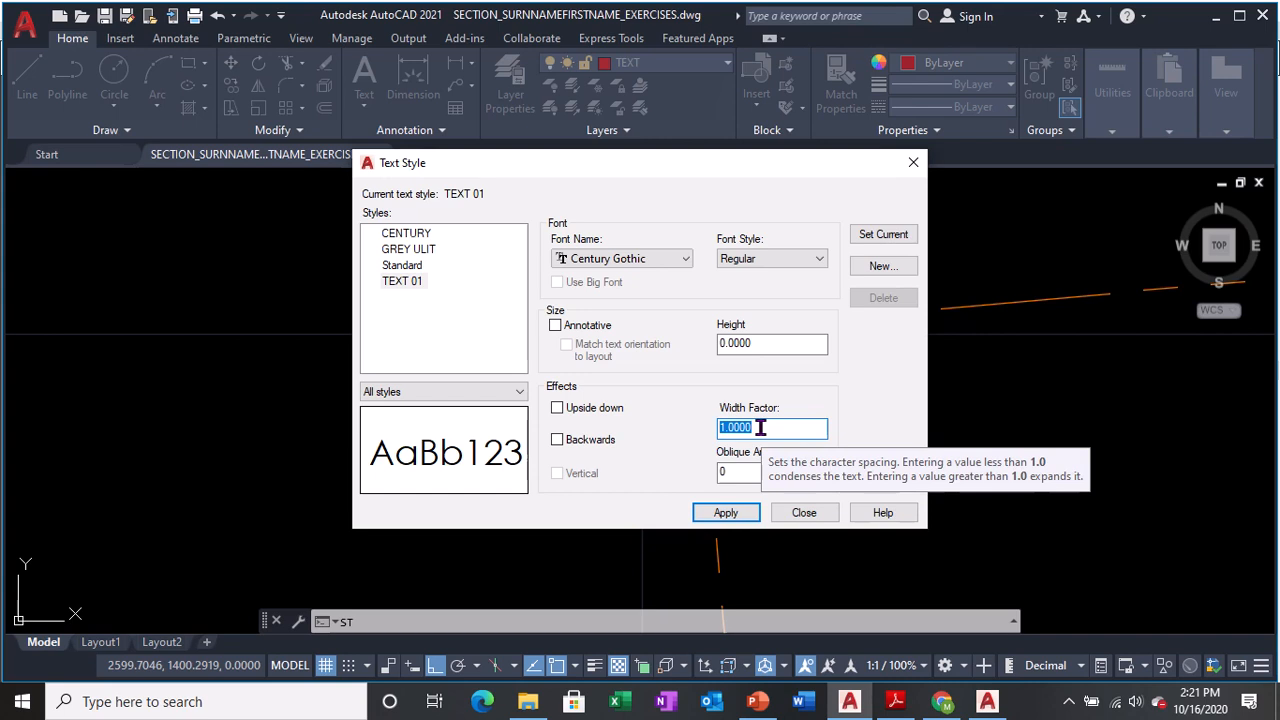
pyautogui.write('1.')
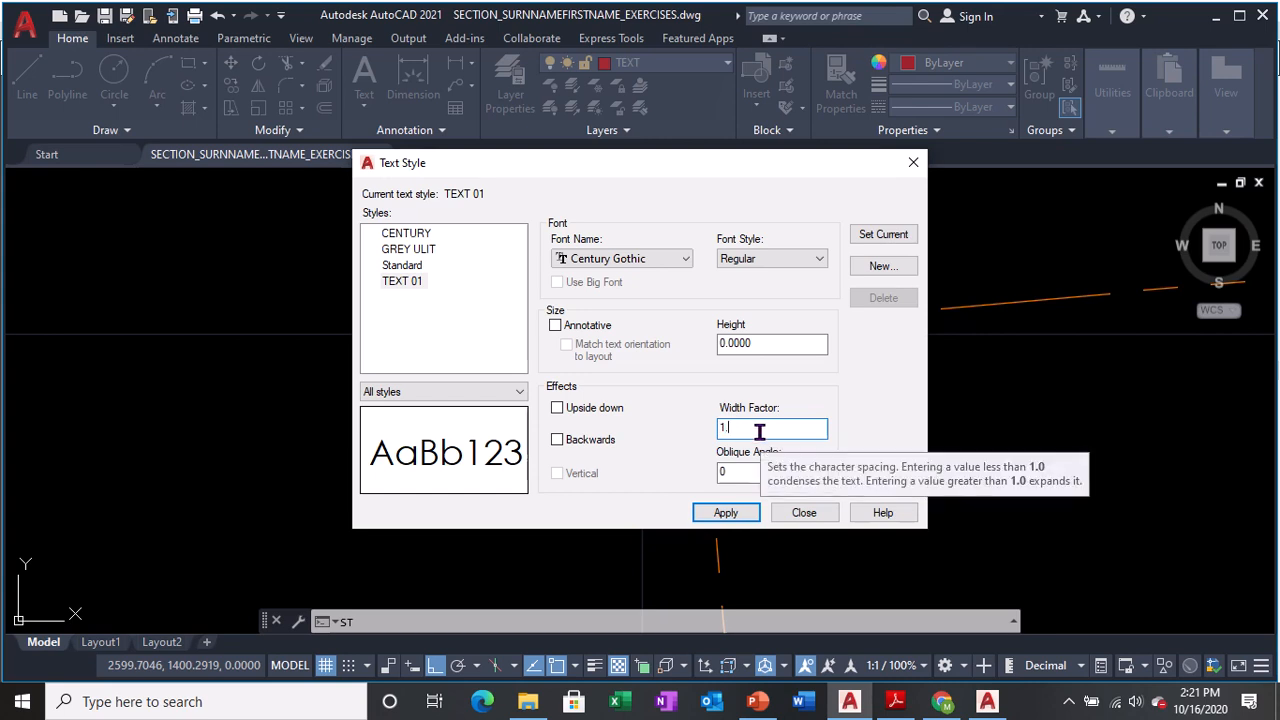
# - Try a width factor of 1.5 on the TEXT 01 style and set it back to 1.0
pyautogui.write('5')
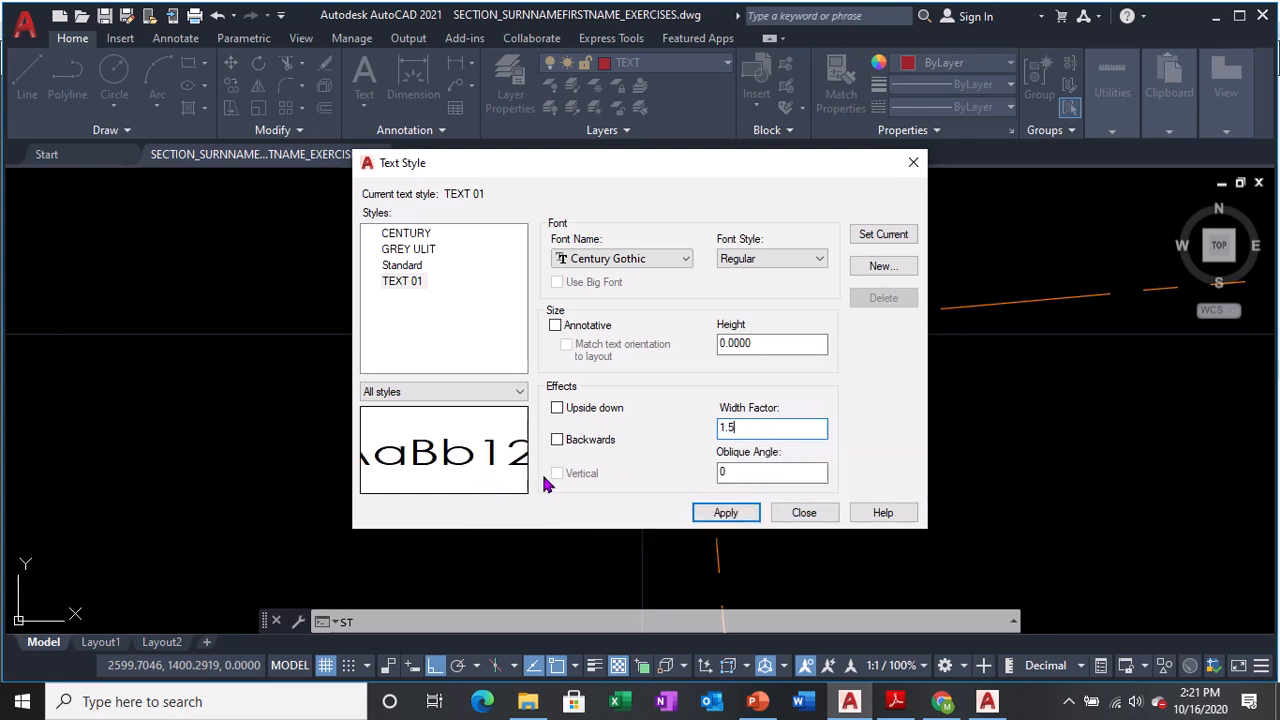
pyautogui.doubleClick(751, 429)
pyautogui.write('1')
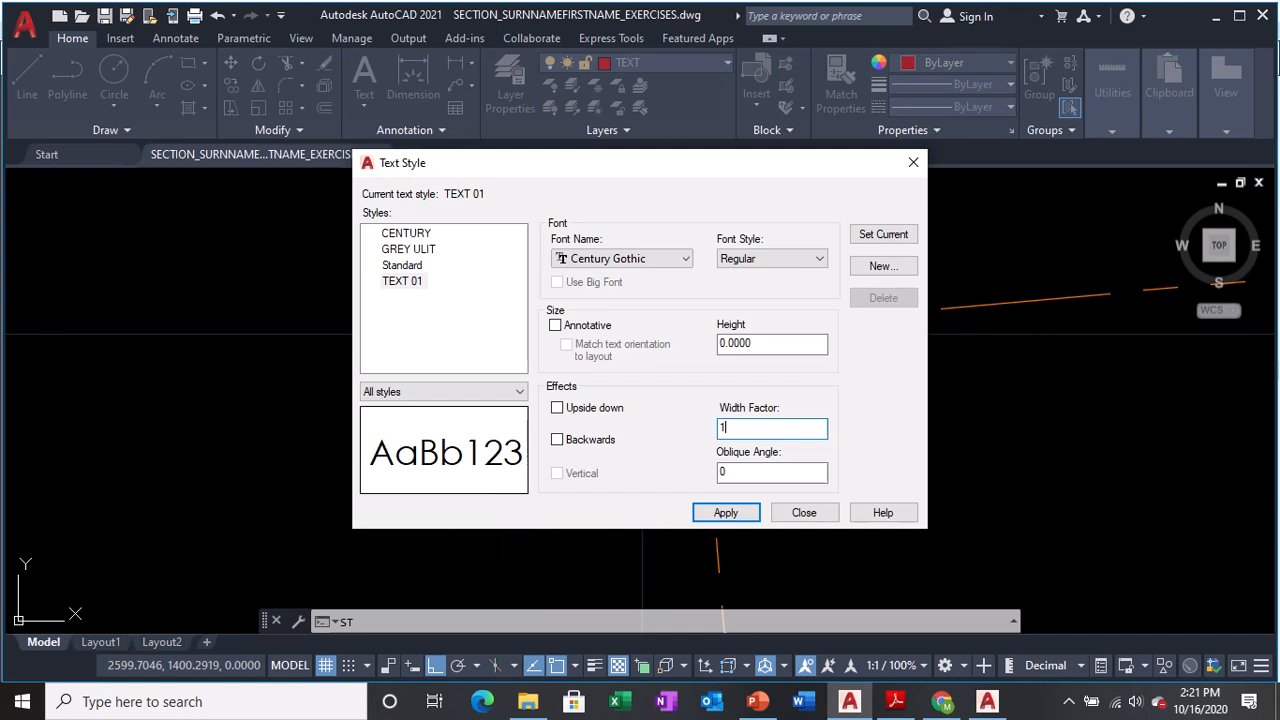
pyautogui.write('.0')
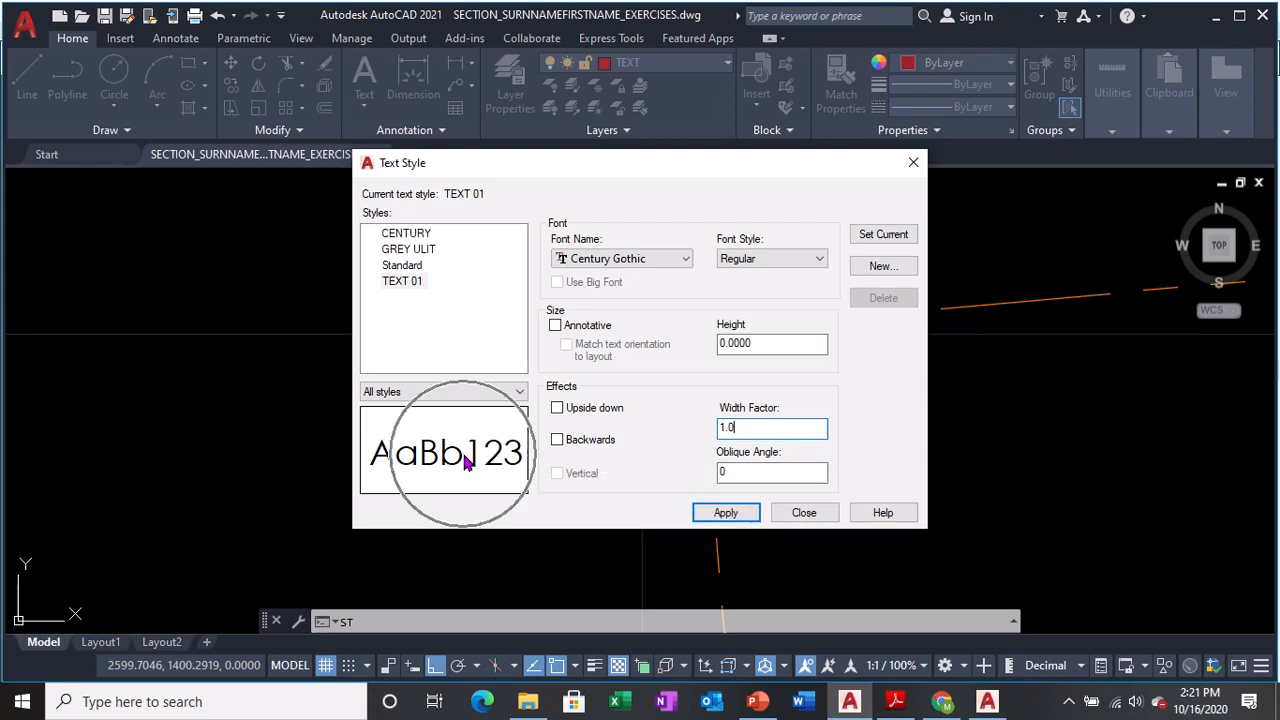
# - Try an oblique angle of 20 on the TEXT 01 style and return it to 0
pyautogui.doubleClick(740, 471)
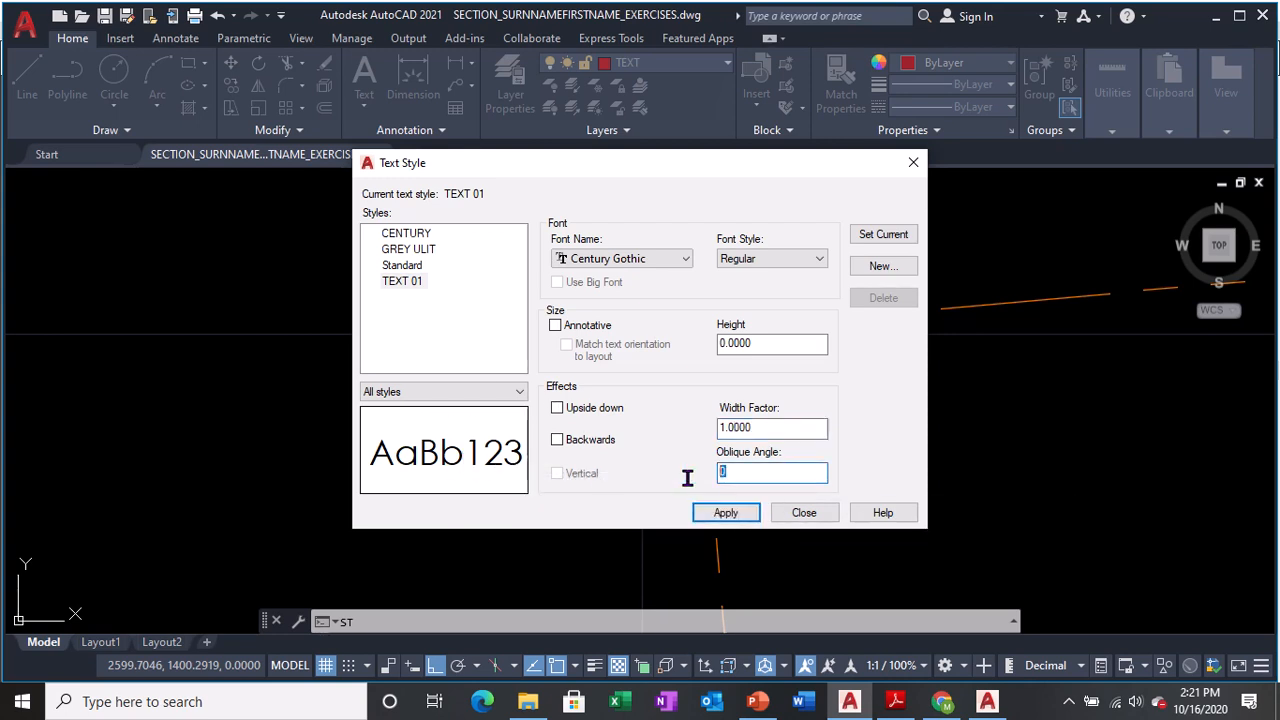
pyautogui.write('20')
pyautogui.press('Return')
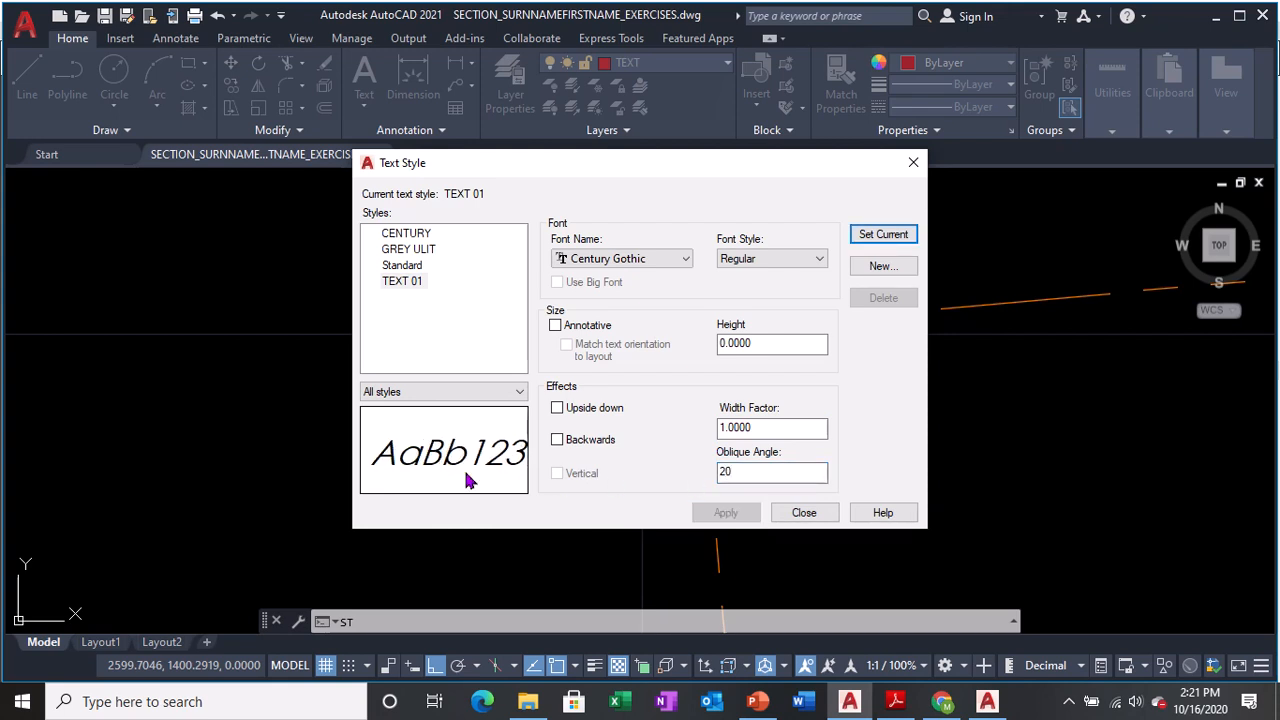
pyautogui.doubleClick(749, 470)
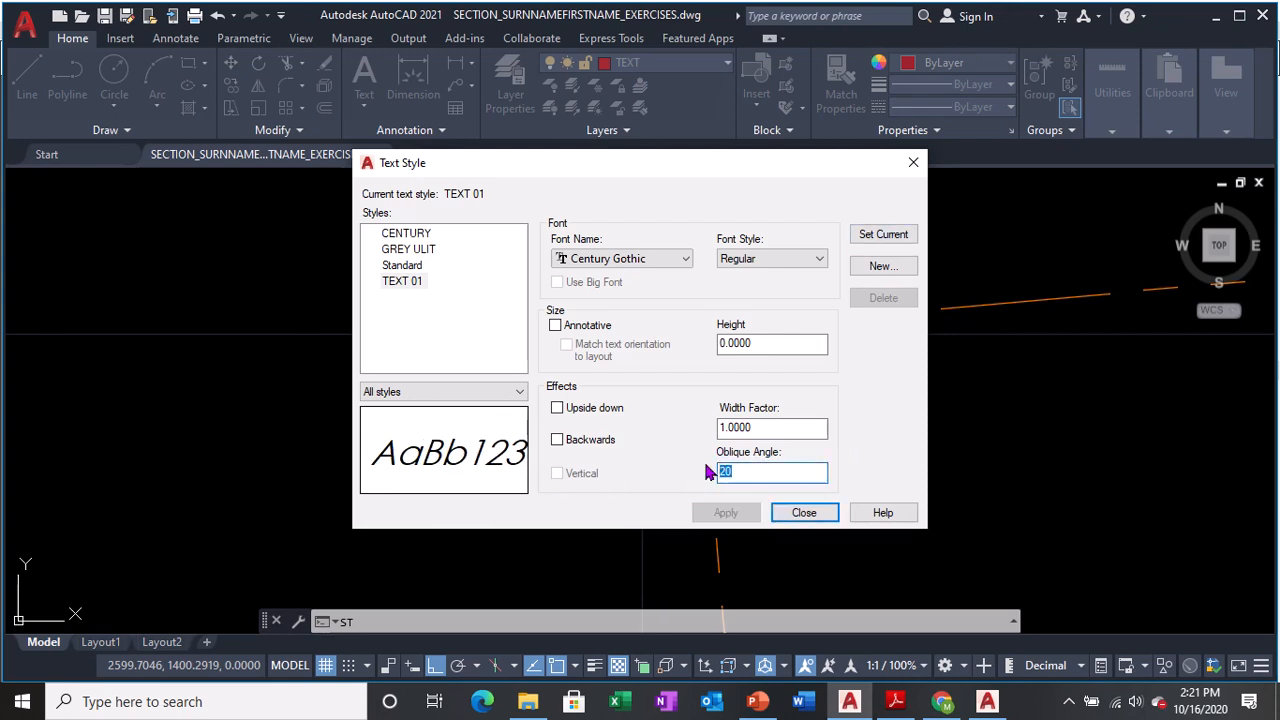
pyautogui.write('0')
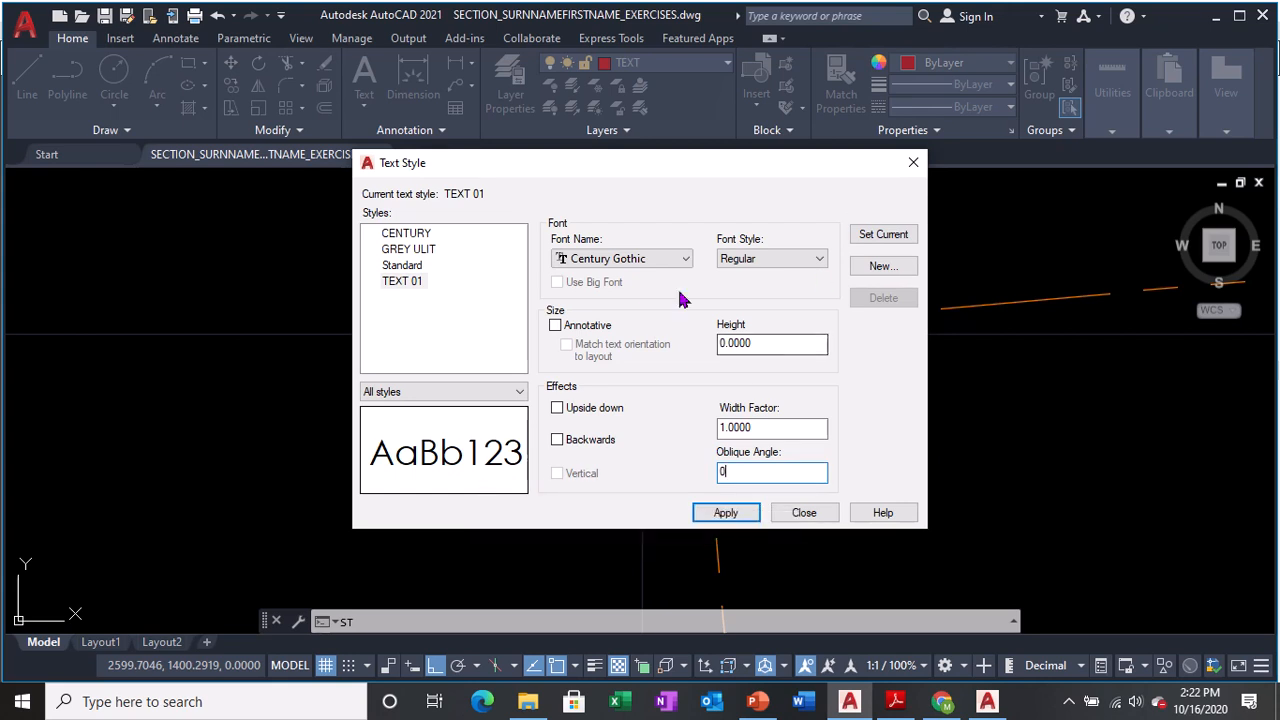
pyautogui.click(728, 513)
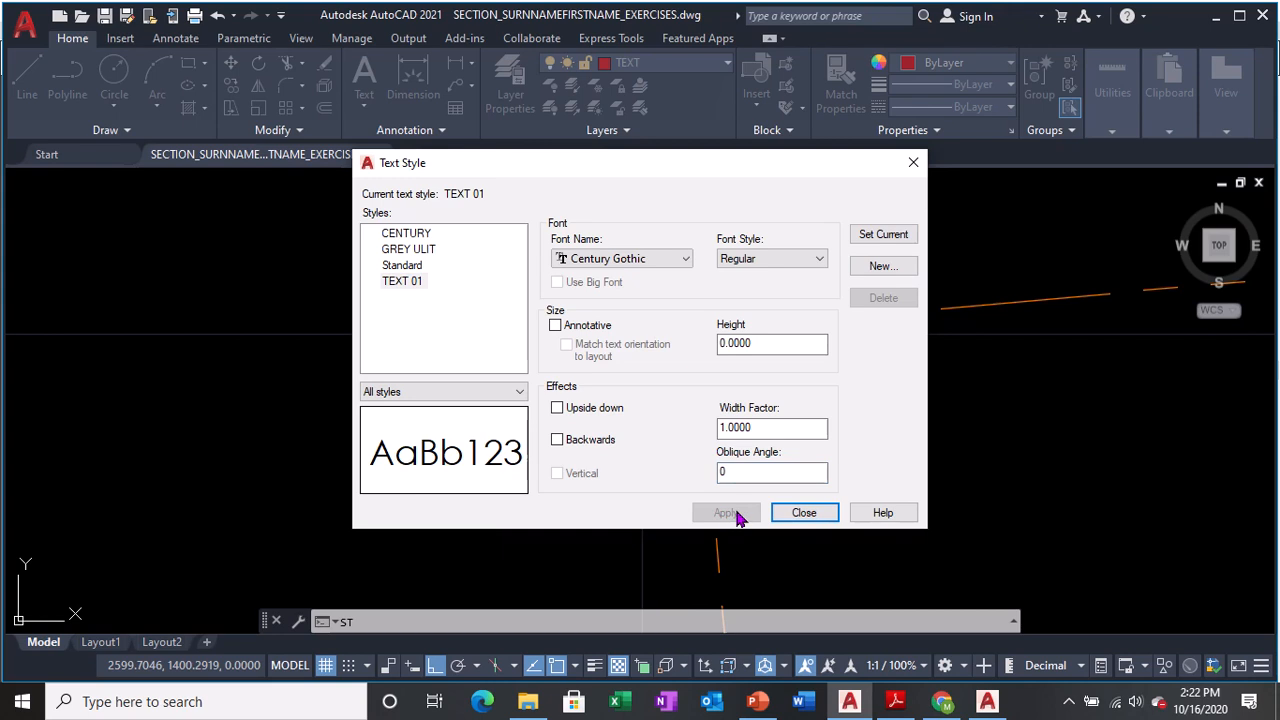
# - Make TEXT 01 the current text style and save the drawing
pyautogui.click(410, 284)
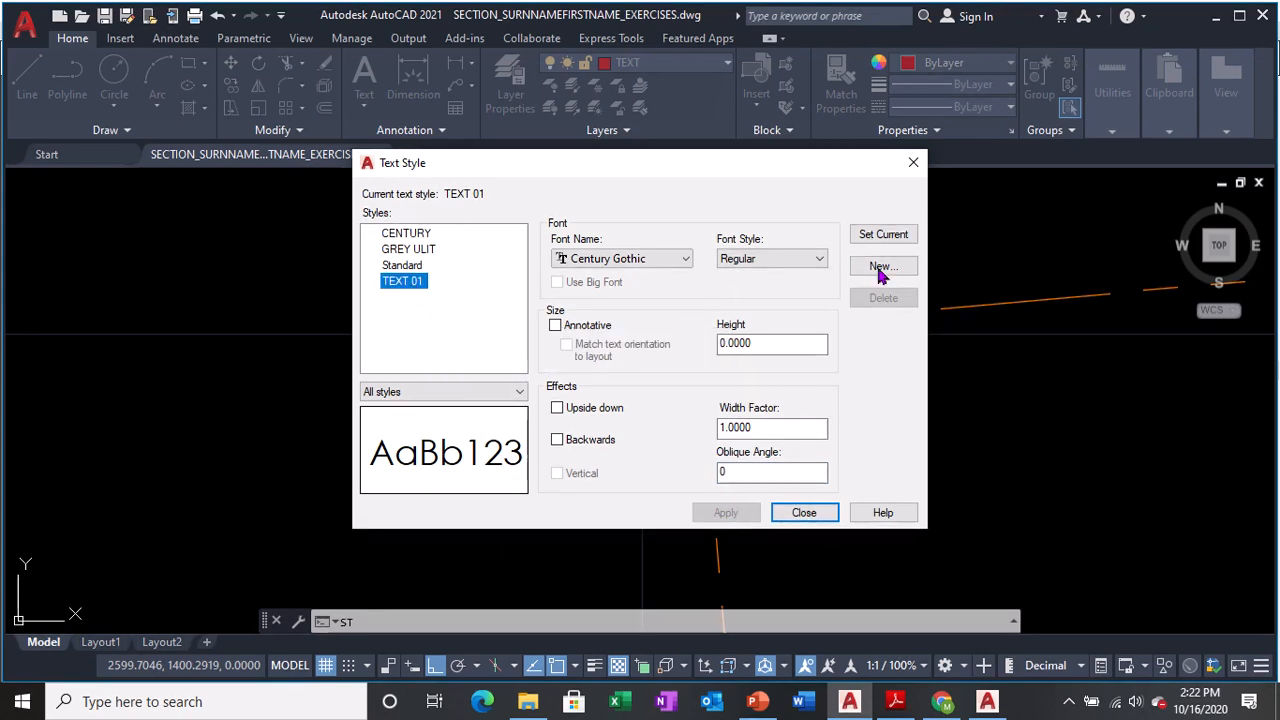
pyautogui.click(881, 235)
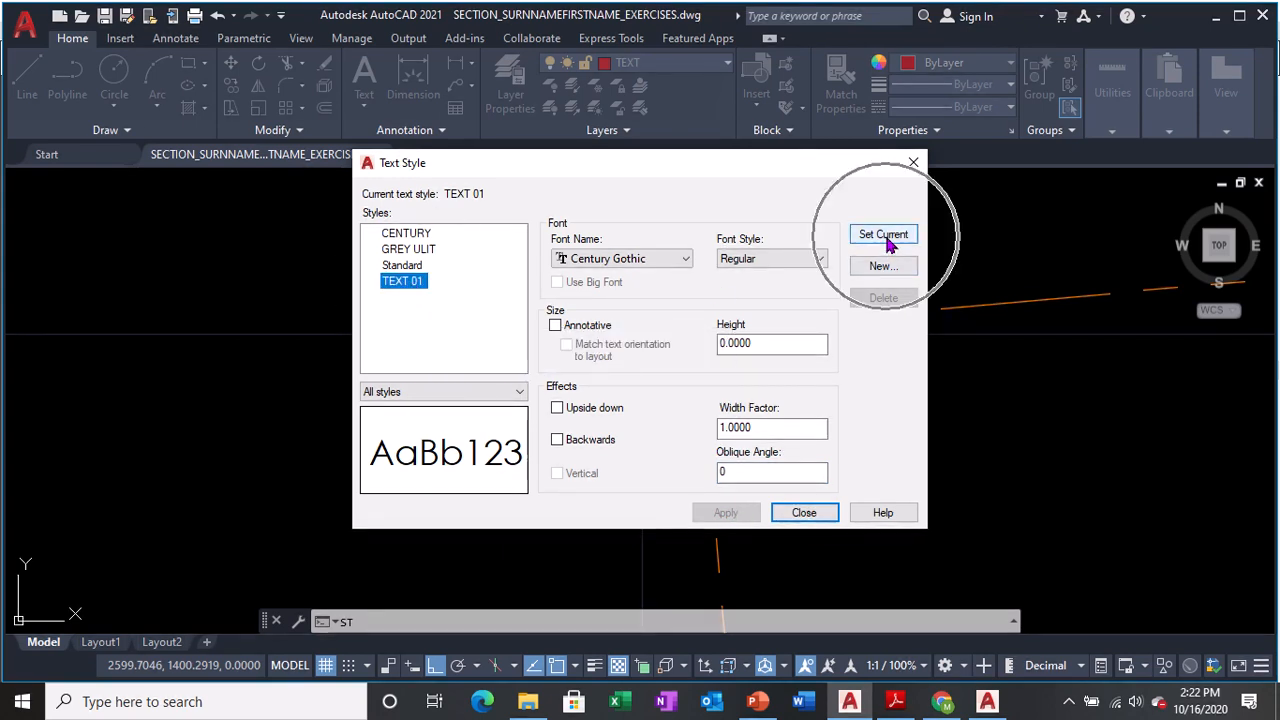
pyautogui.click(806, 513)
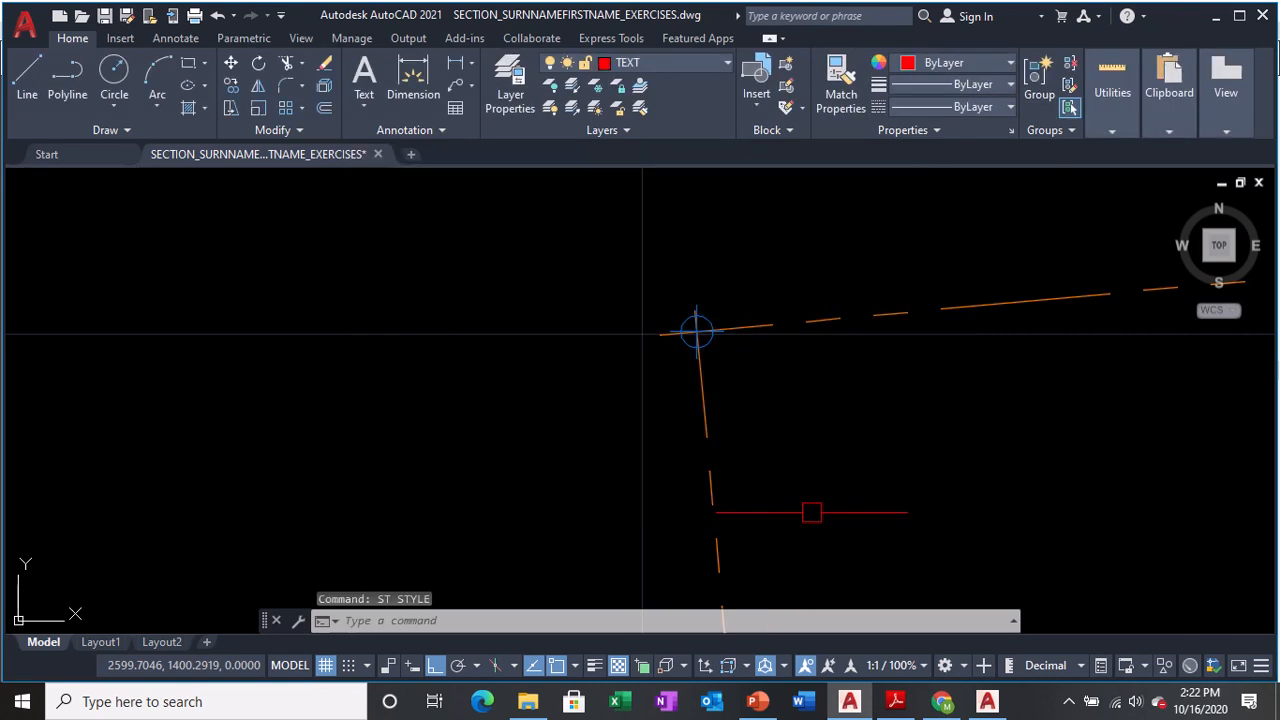
pyautogui.hotkey('ctrl', 's')
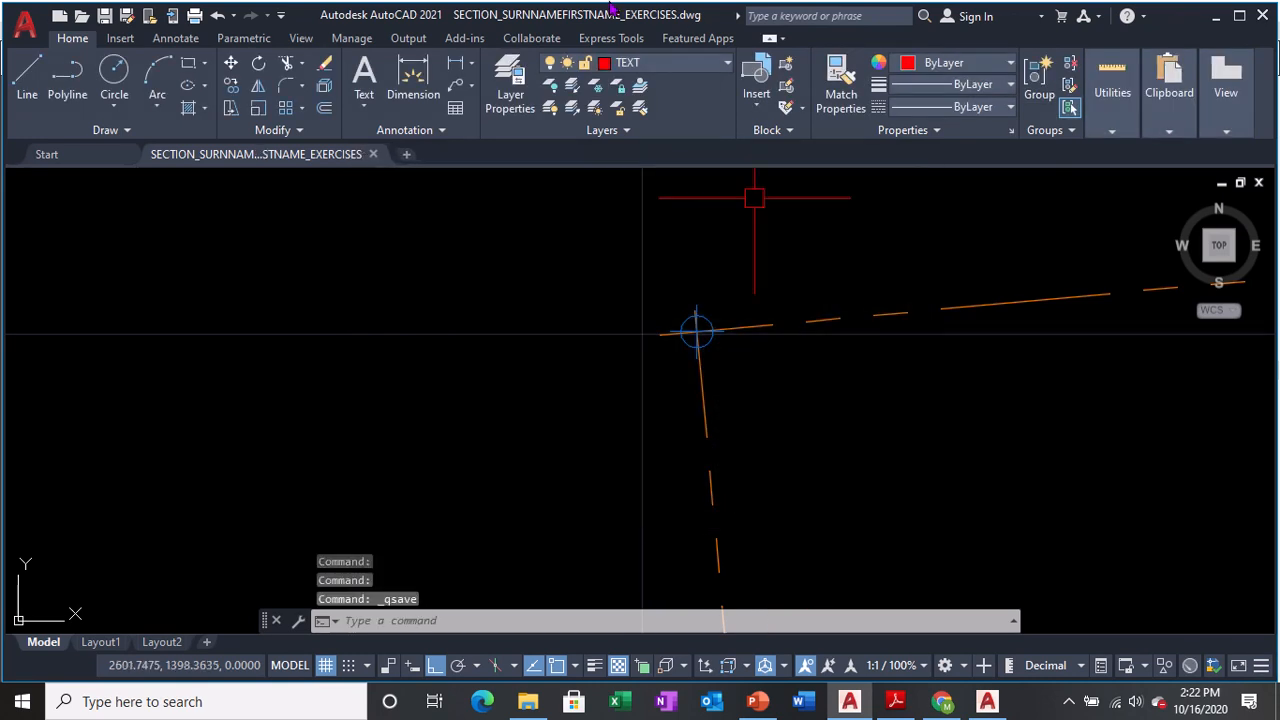
pyautogui.click(520, 46)
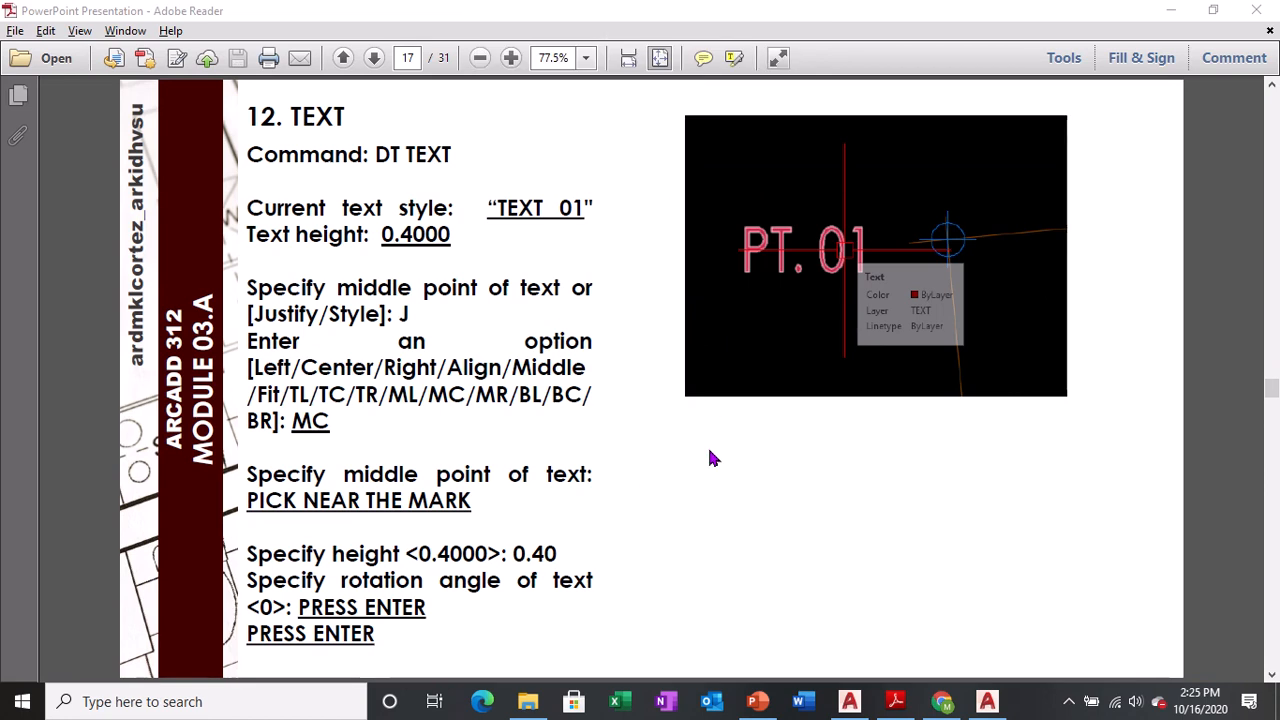
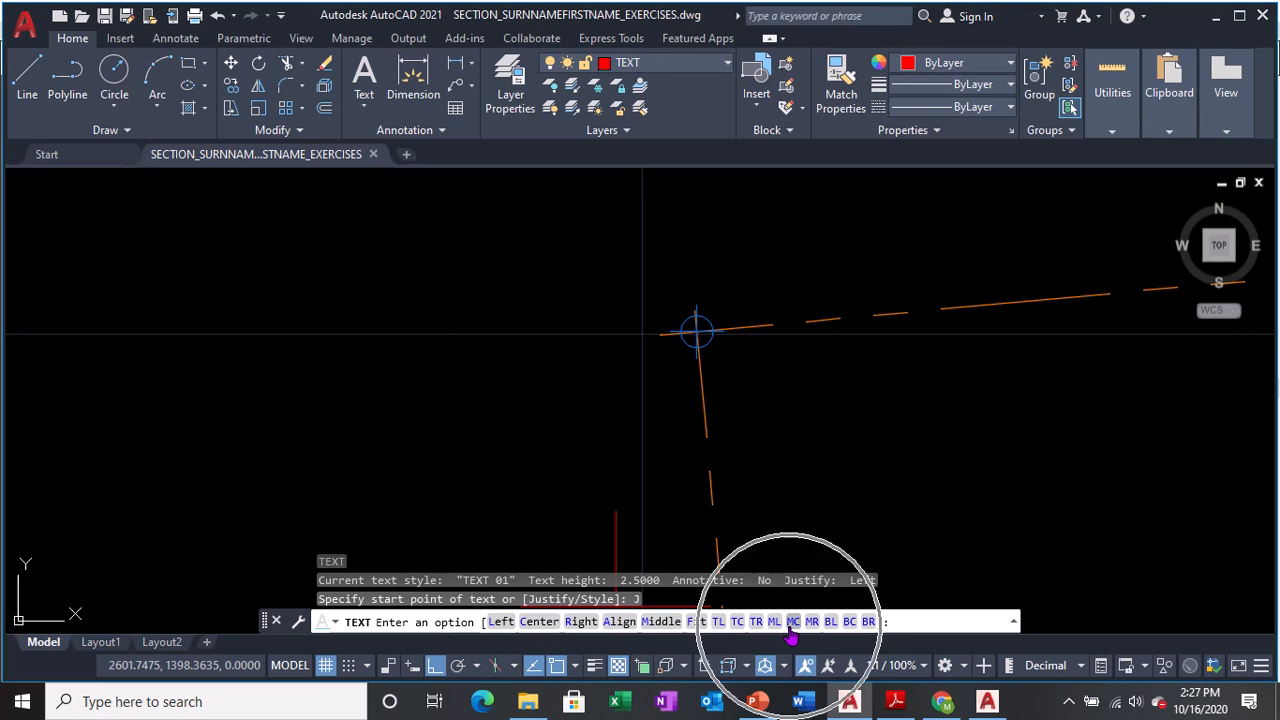
# - Place middle-center justified text "PT. 01" with height 0.4 and rotation 0 just left of the boundary's upper-left corner mark
pyautogui.click(792, 622)
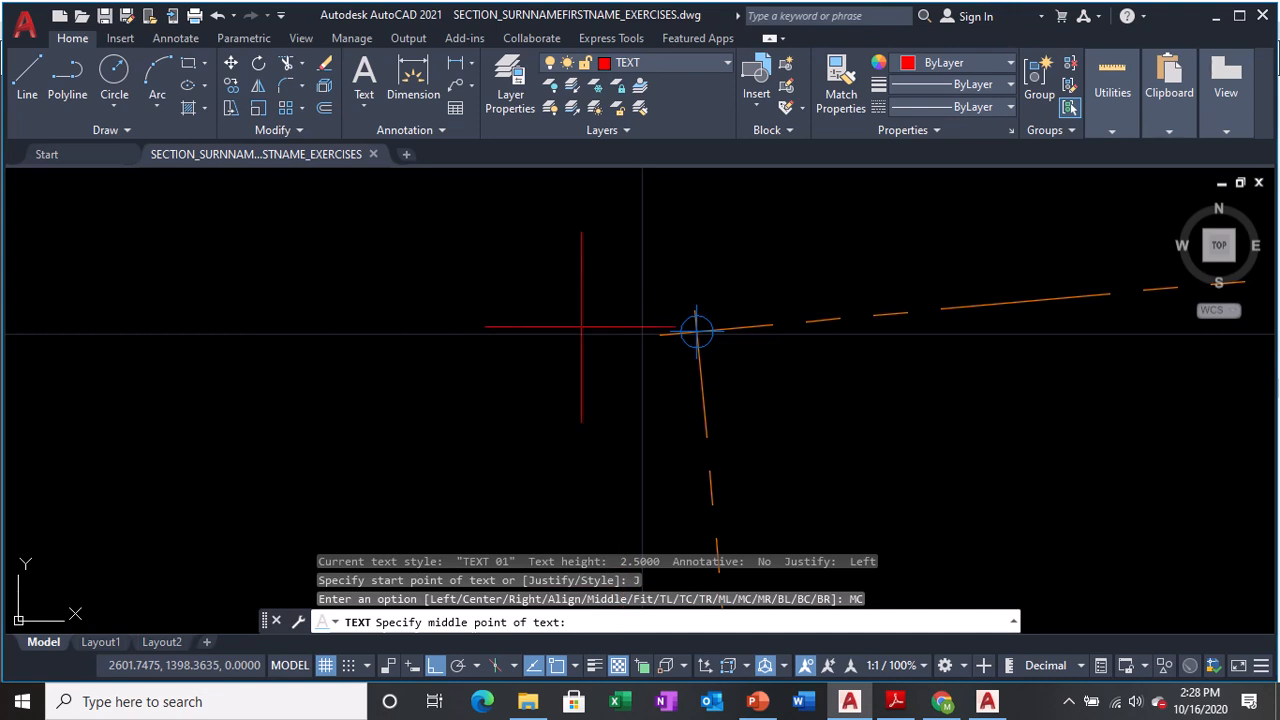
pyautogui.click(568, 333)
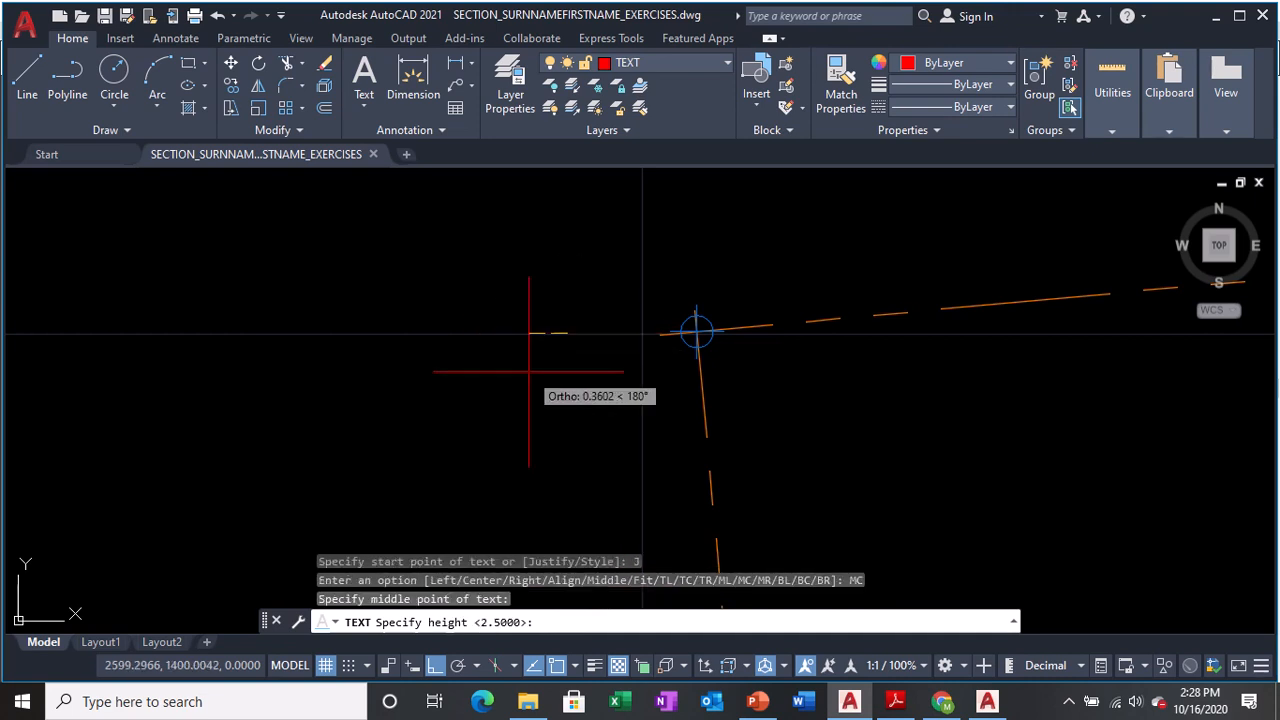
pyautogui.write('0.4')
pyautogui.press('Return')
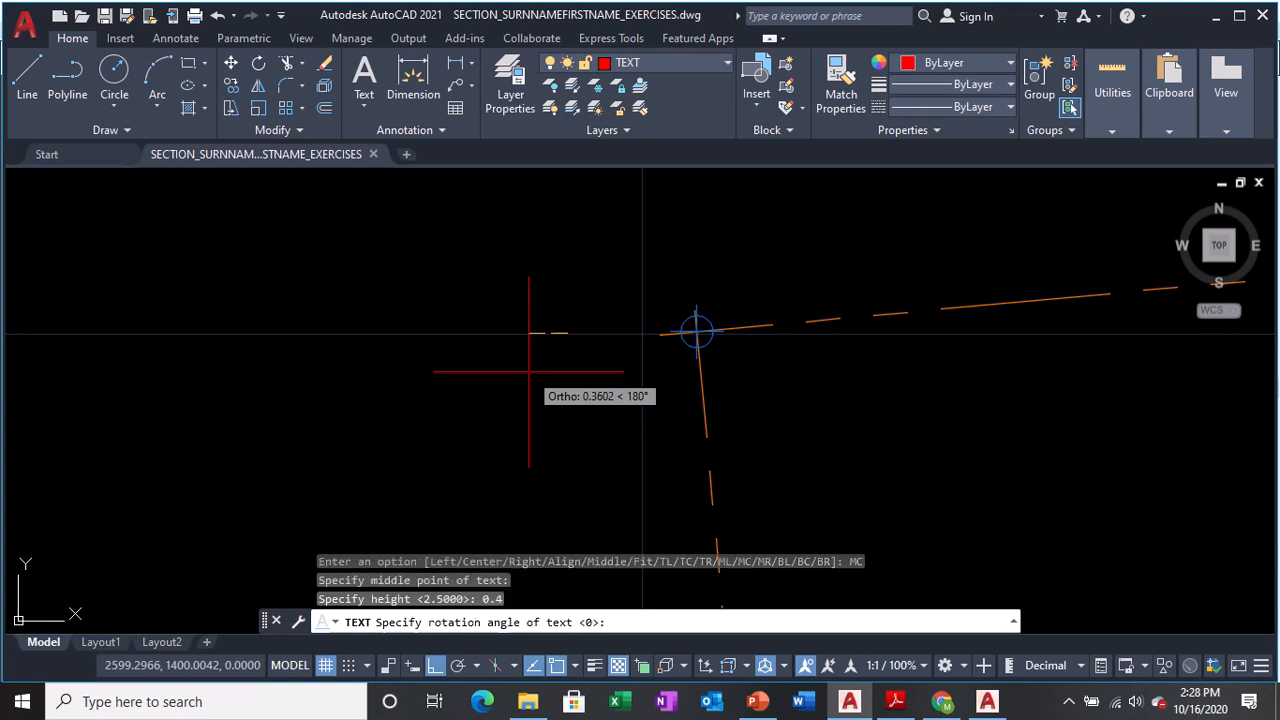
pyautogui.press('Return')
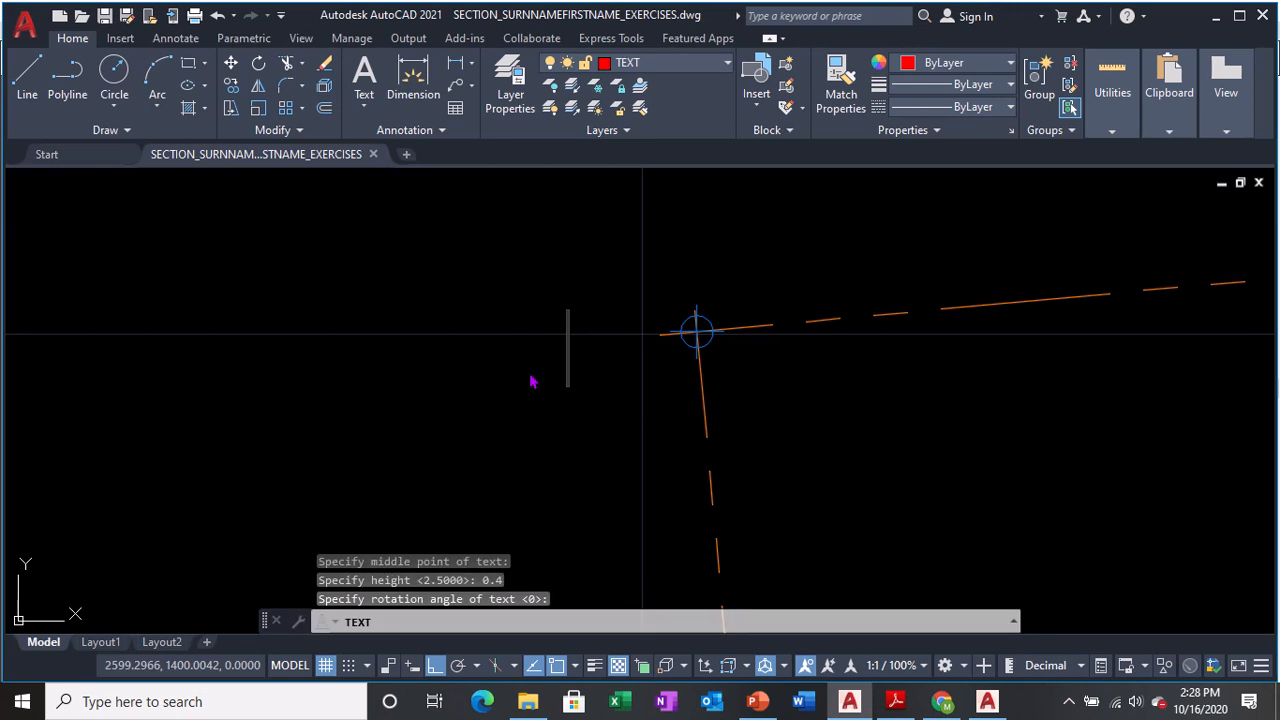
pyautogui.write('PT.')
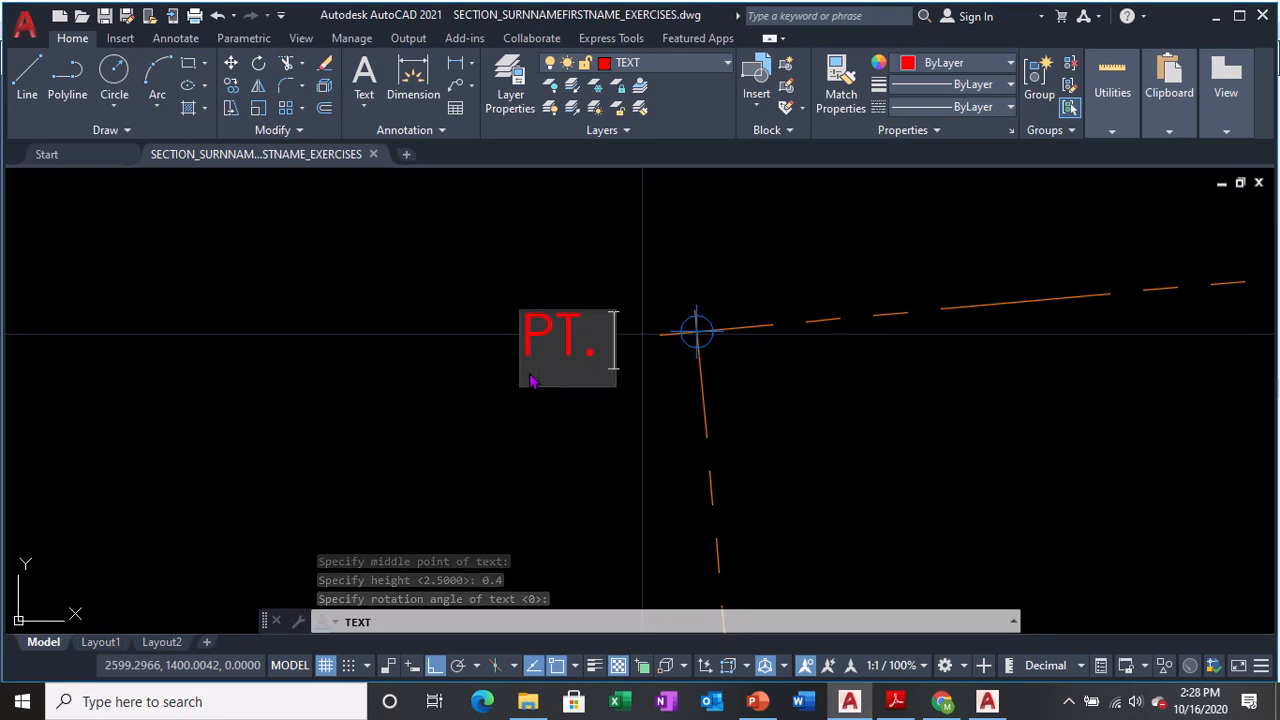
pyautogui.write(' 01')
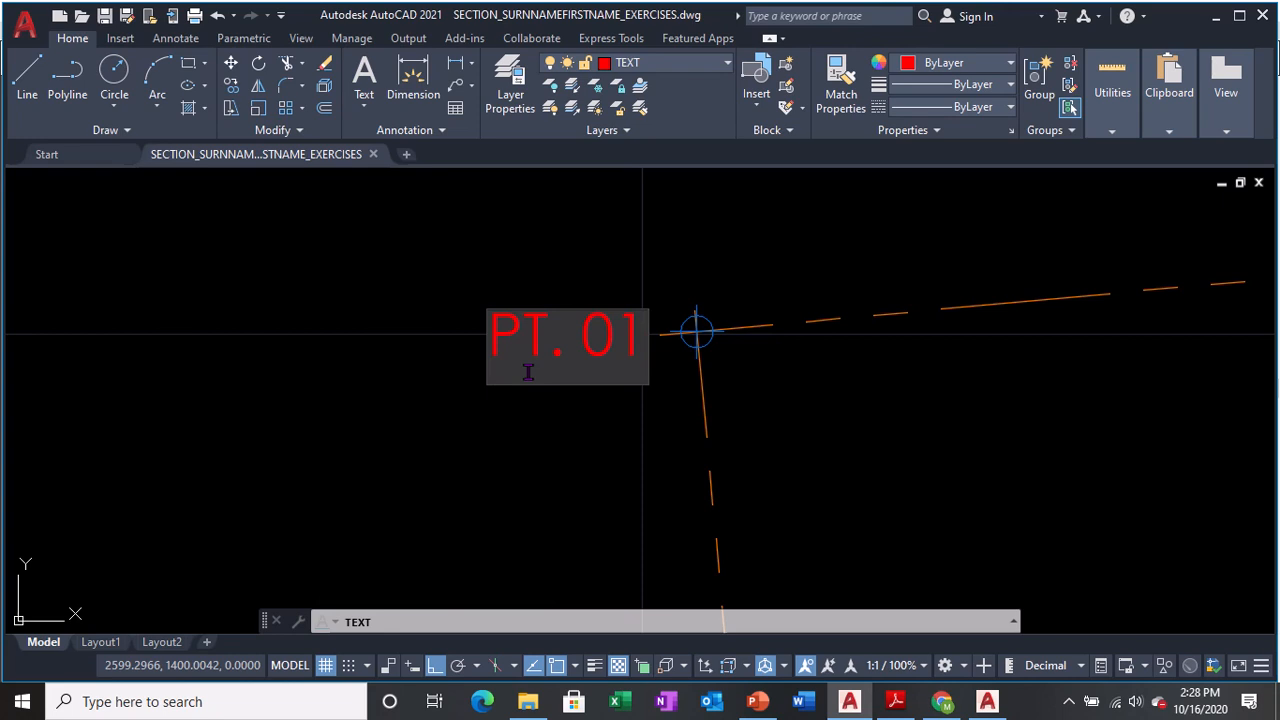
pyautogui.press('Return')
pyautogui.press('Return')
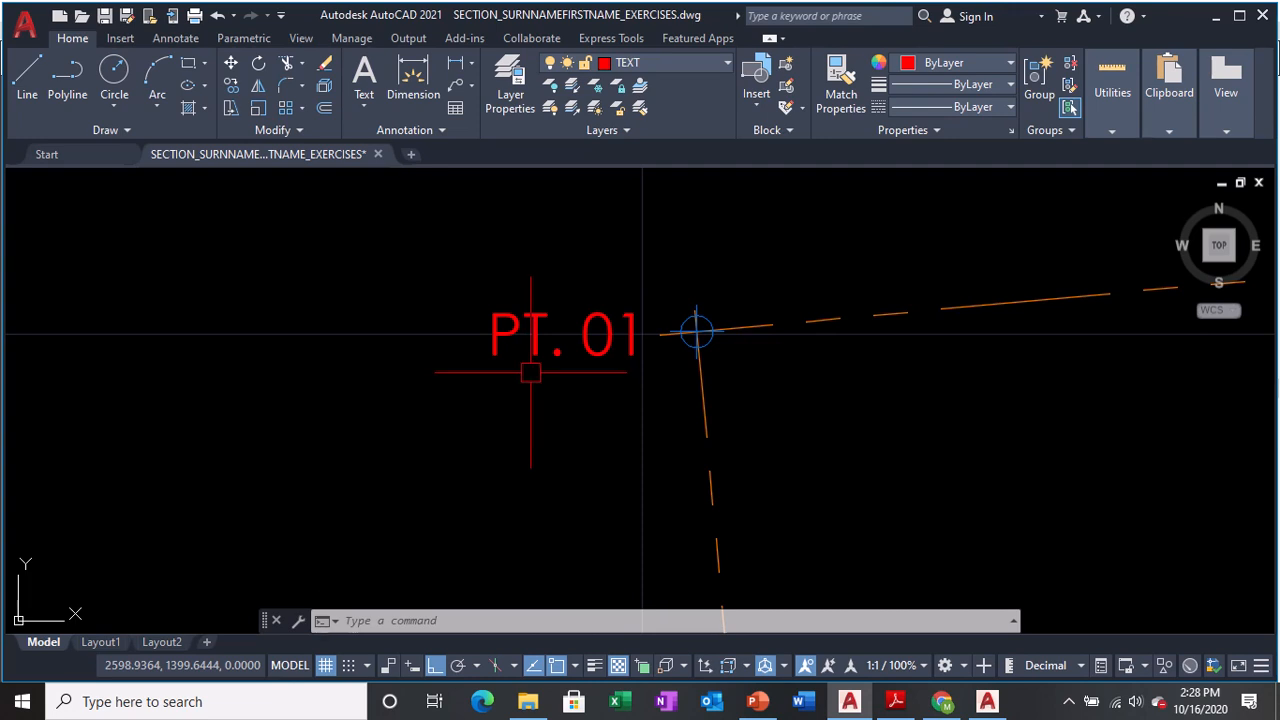
# - Try retyping the "PT. 01" label with a different point number and discard the edit
pyautogui.doubleClick(605, 345)
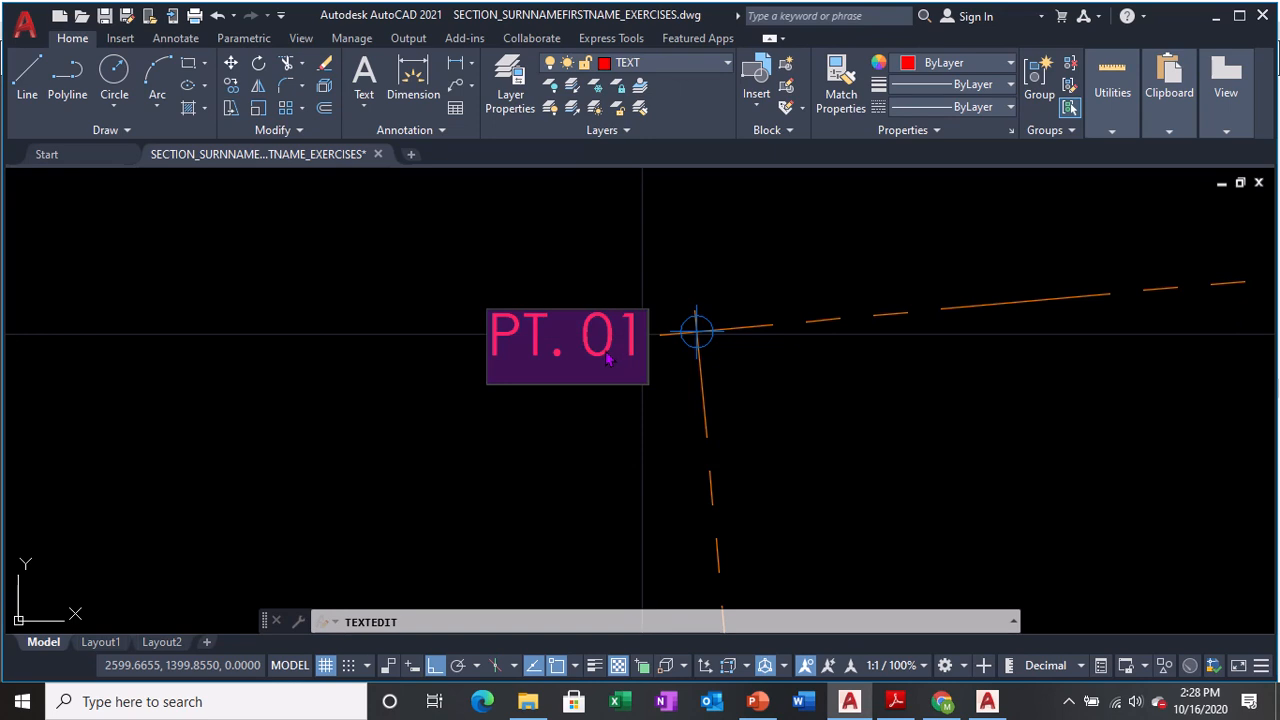
pyautogui.write('PT')
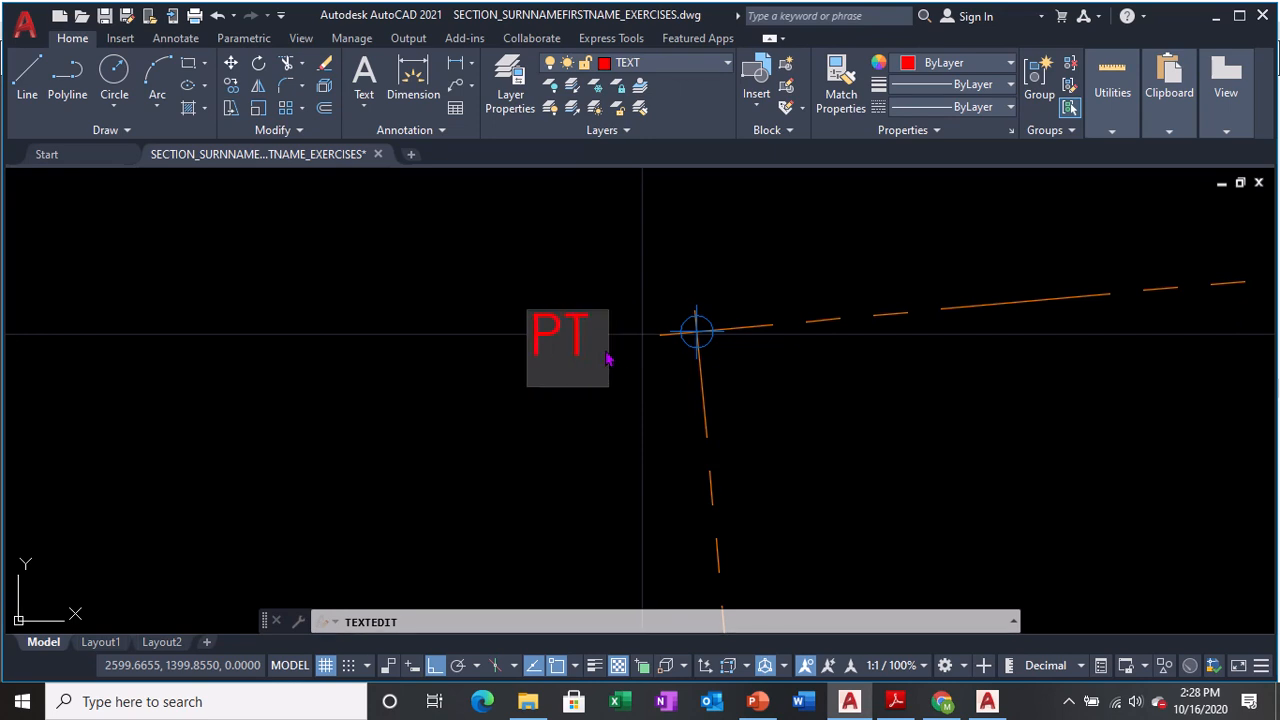
pyautogui.write('.')
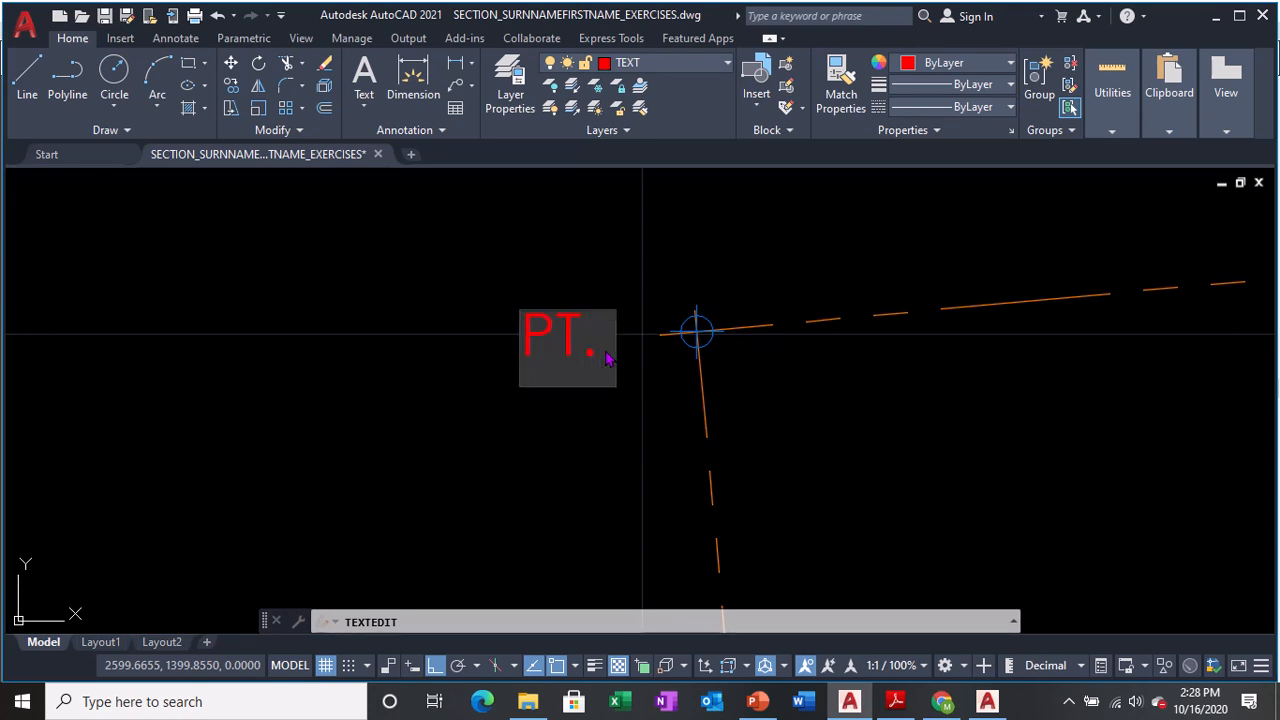
pyautogui.write(' 1/4')
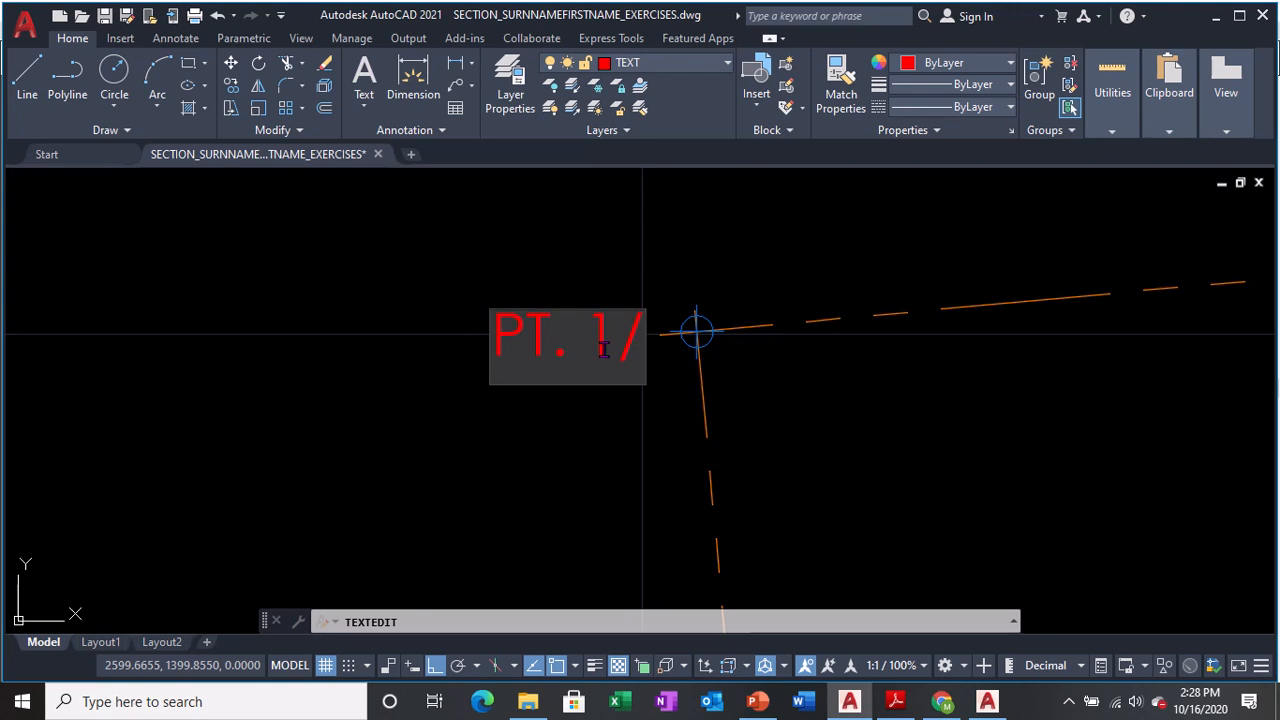
pyautogui.press('BackSpace')
pyautogui.press('BackSpace')
pyautogui.press('BackSpace')
pyautogui.press('BackSpace')
pyautogui.press('BackSpace')
pyautogui.press('BackSpace')
pyautogui.press('BackSpace')
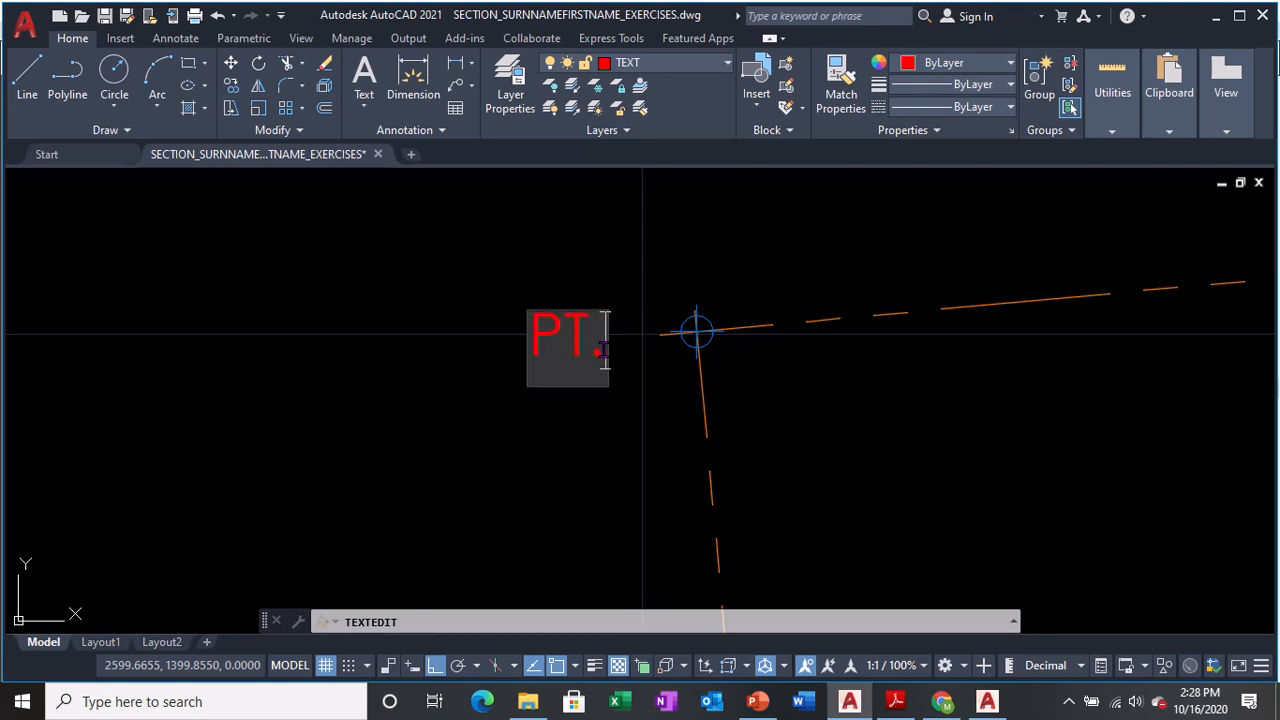
pyautogui.press('Escape')
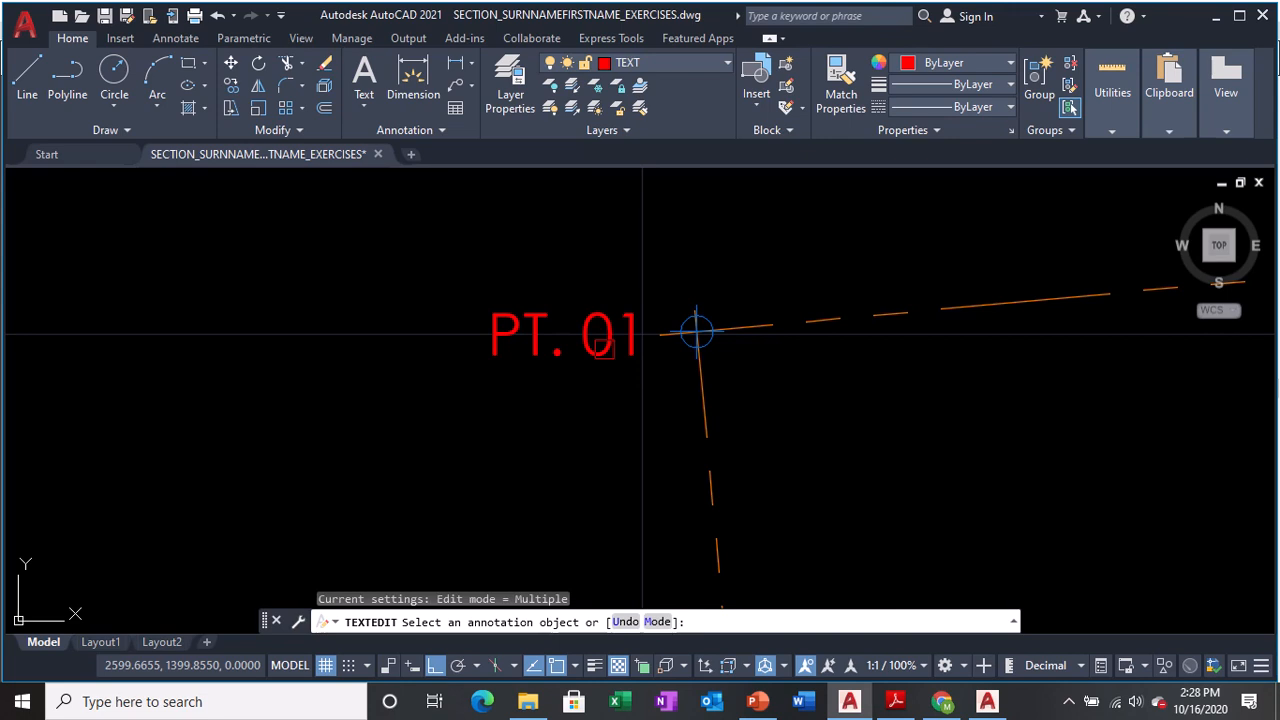
pyautogui.press('Return')
# - Copy the "PT. 01" label from its lower-left end and, with ortho off, place the copy just right of the boundary's upper-right corner mark
pyautogui.scroll(-4, 570, 291)
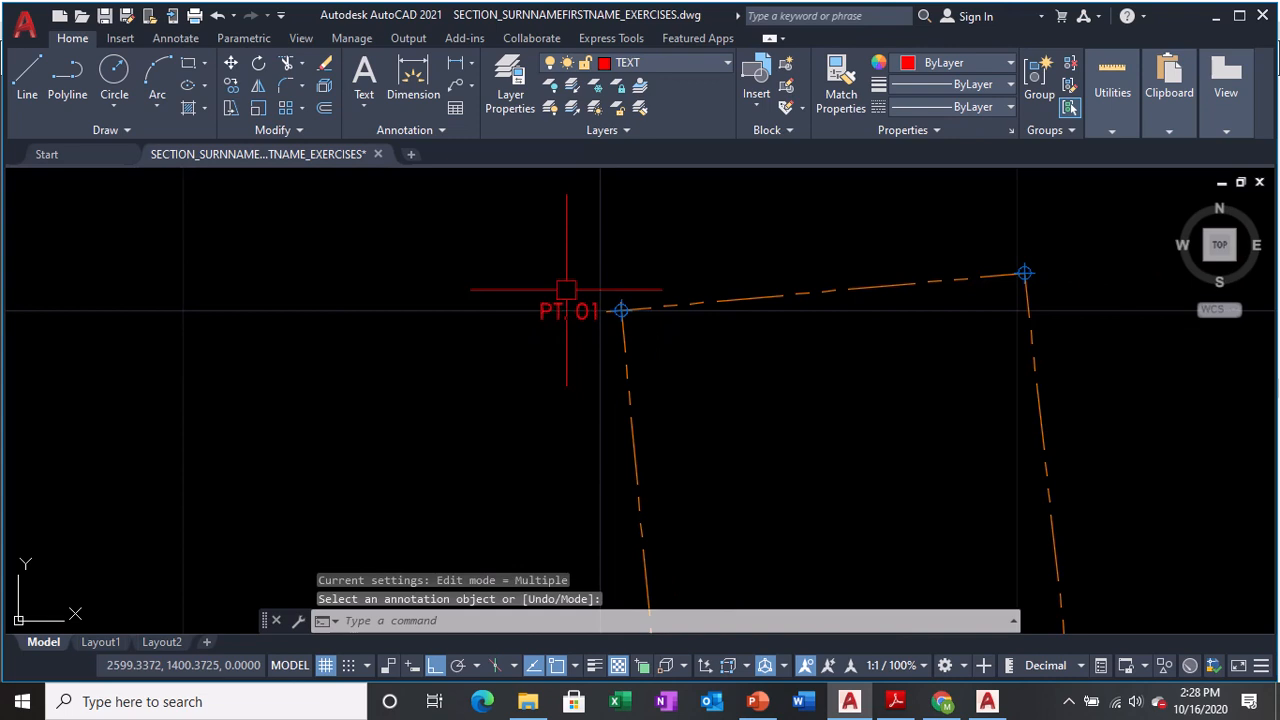
pyautogui.scroll(-2, 566, 290)
pyautogui.scroll(2, 880, 289)
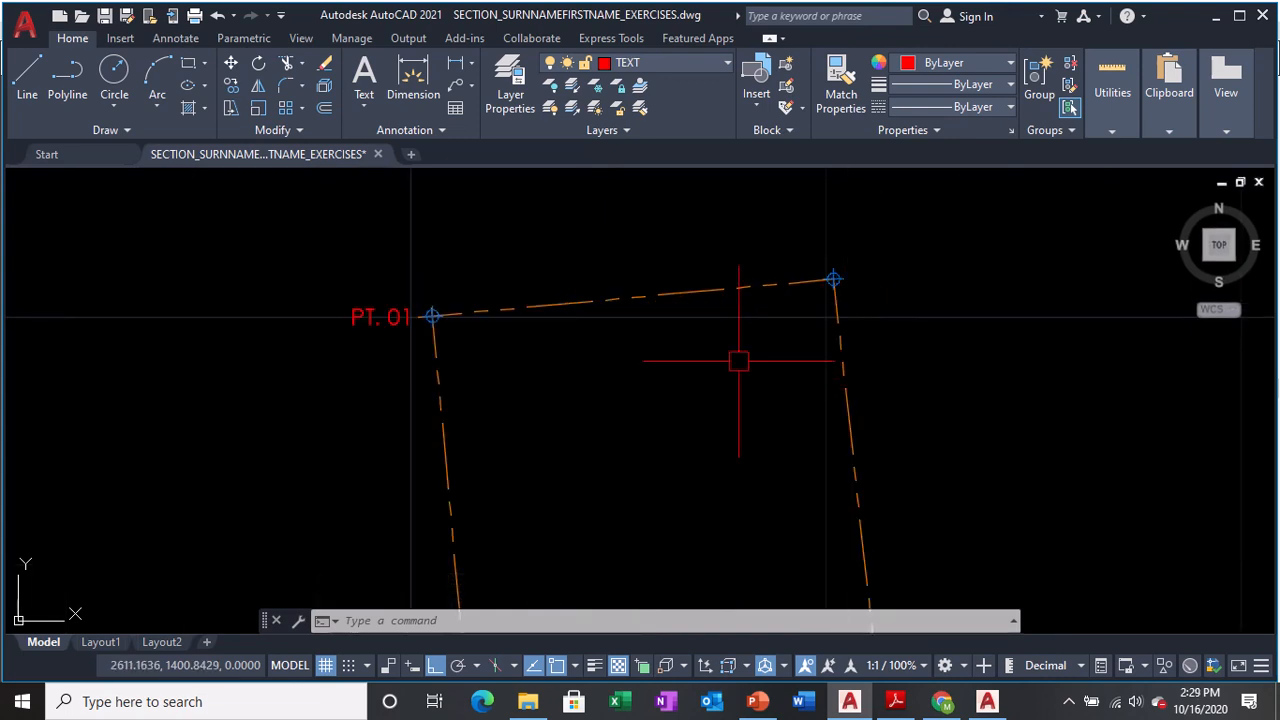
pyautogui.write('co')
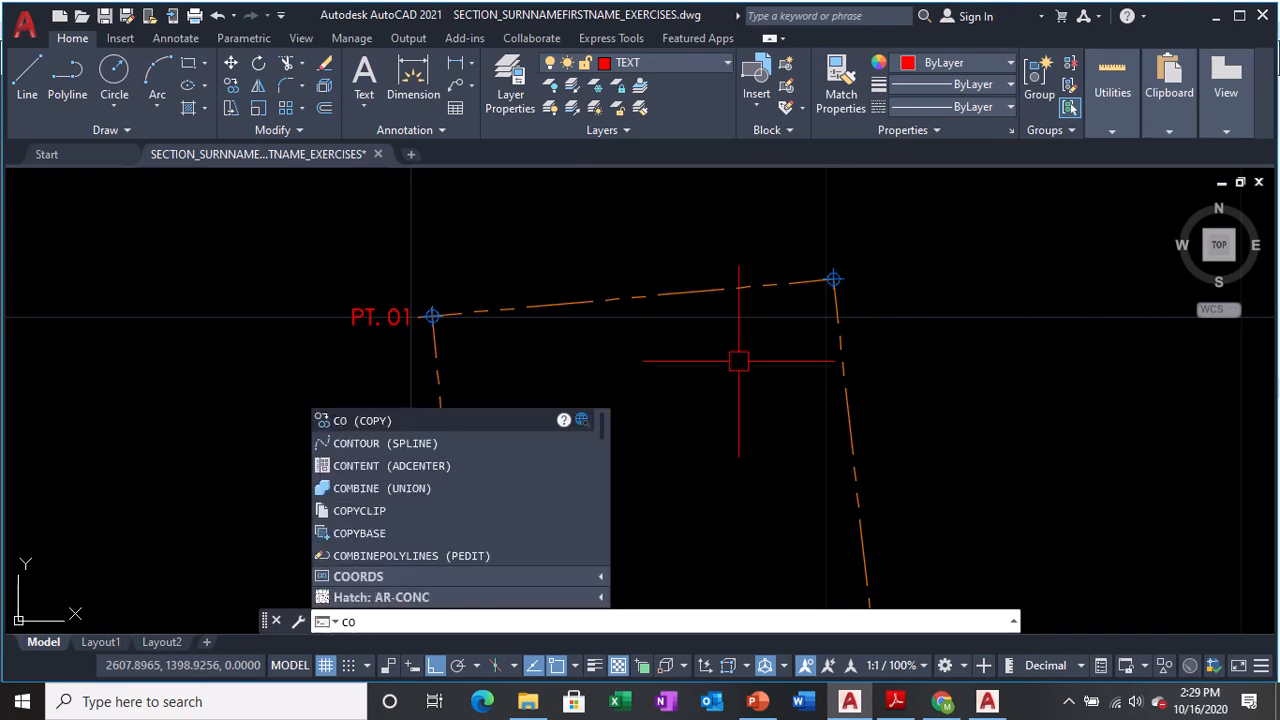
pyautogui.press('Return')
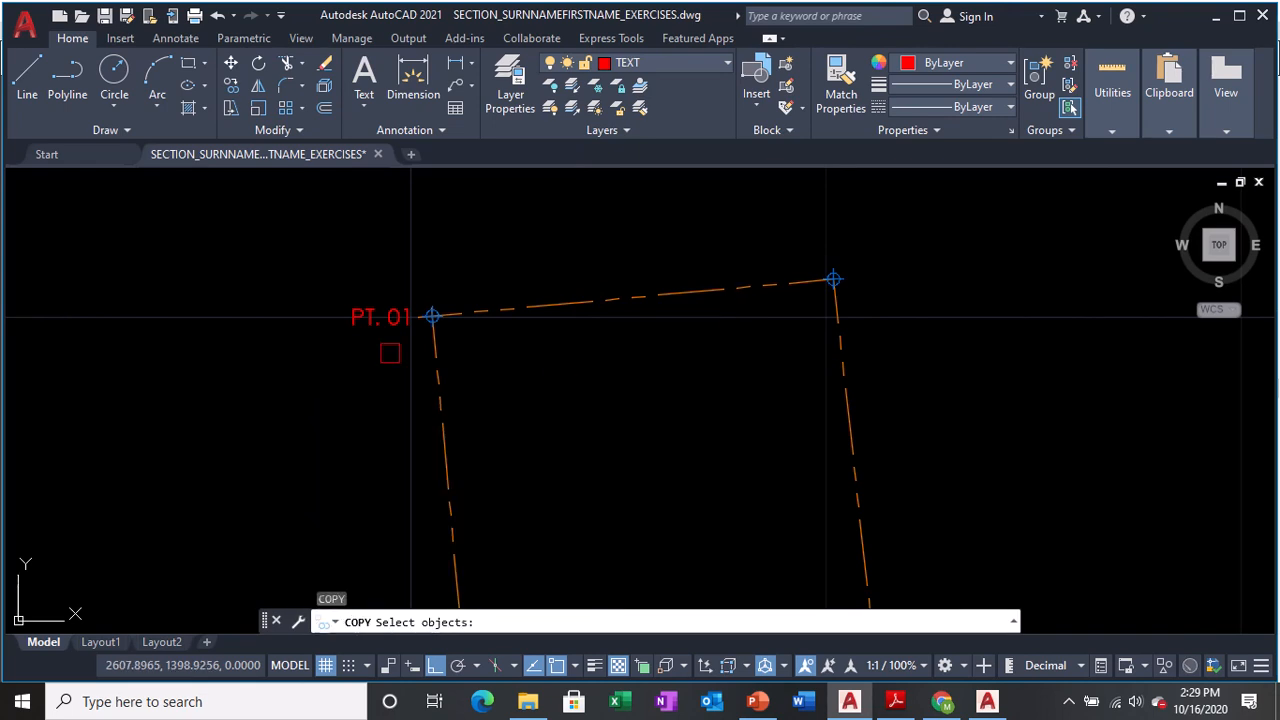
pyautogui.click(370, 317)
pyautogui.click(370, 317)
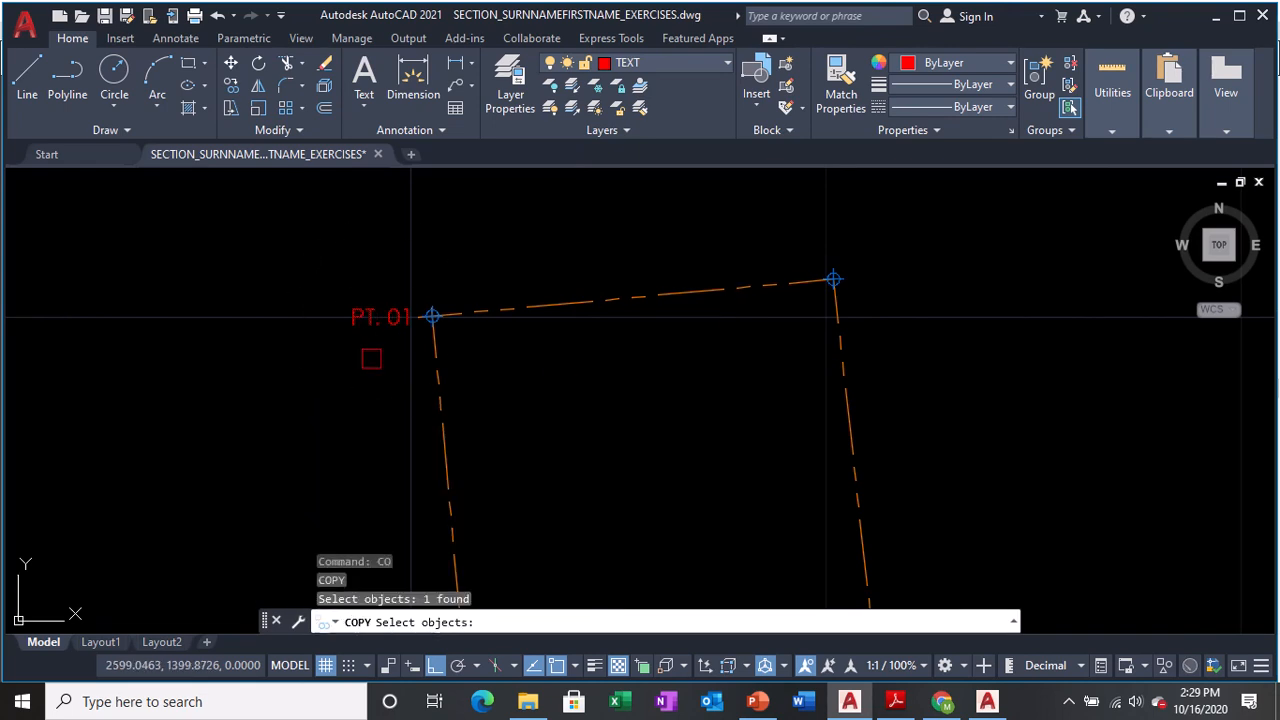
pyautogui.press('Return')
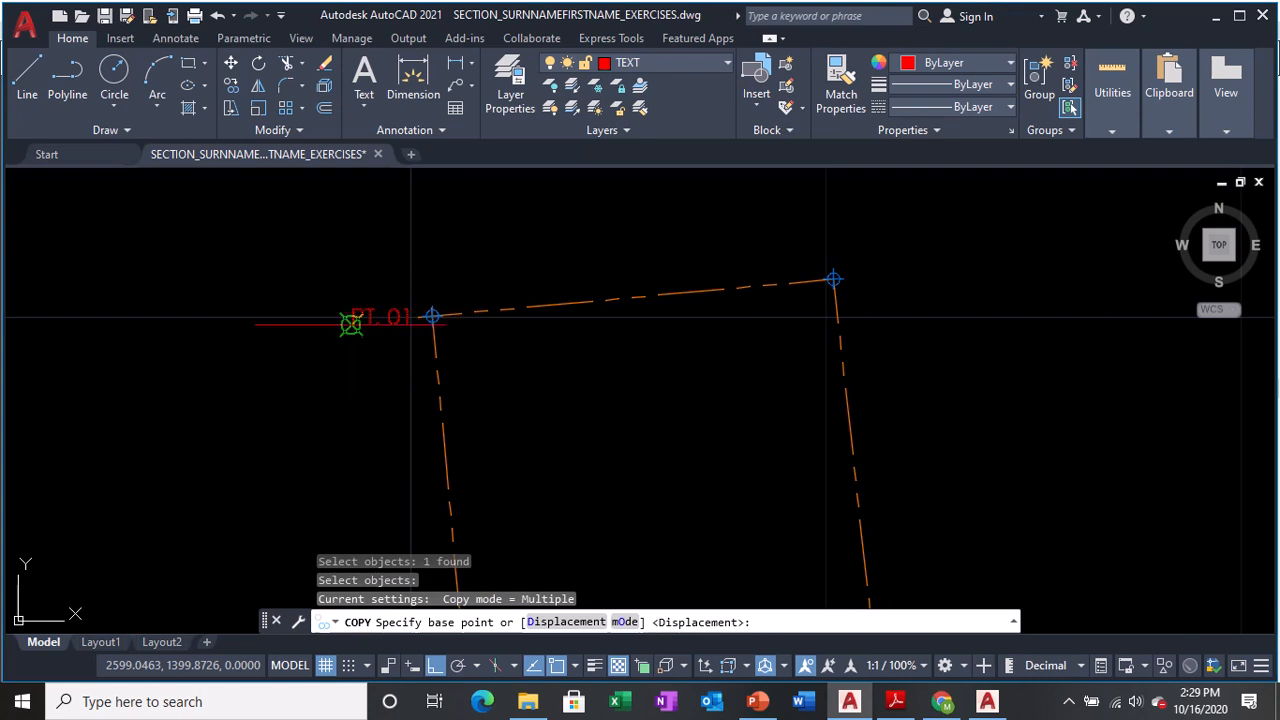
pyautogui.click(350, 322)
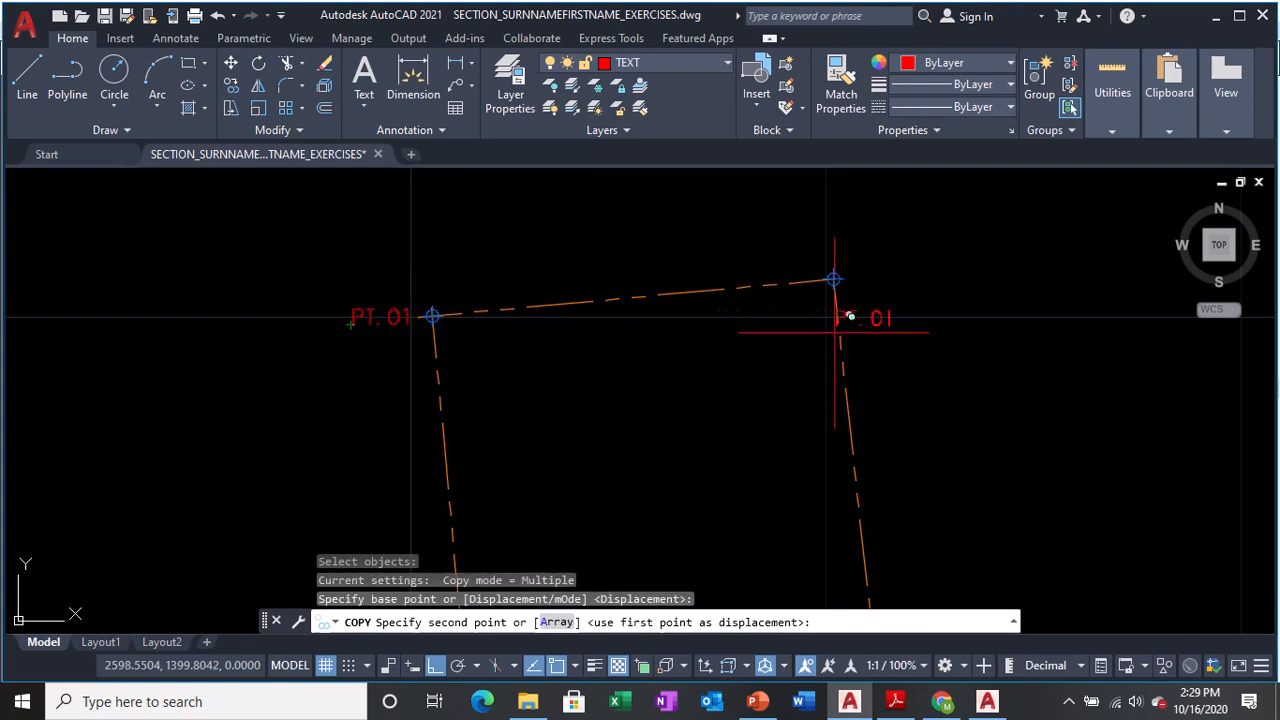
pyautogui.press('F8')
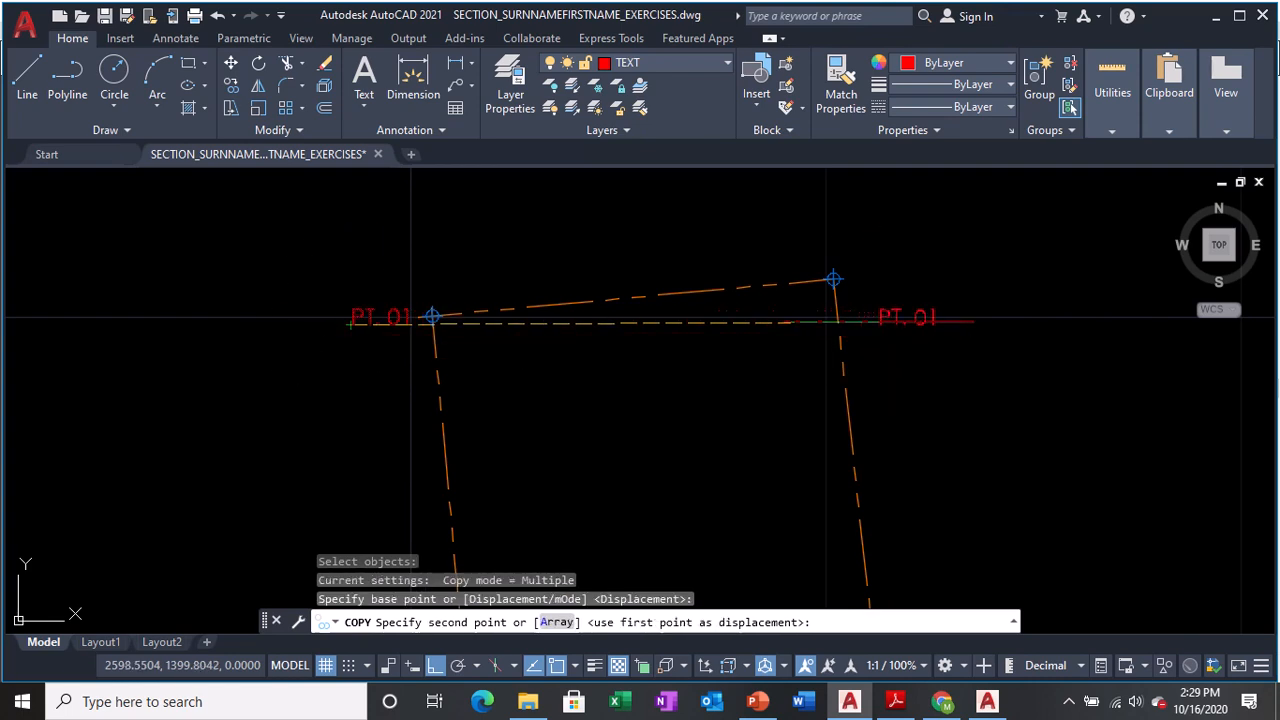
pyautogui.scroll(6, 885, 280)
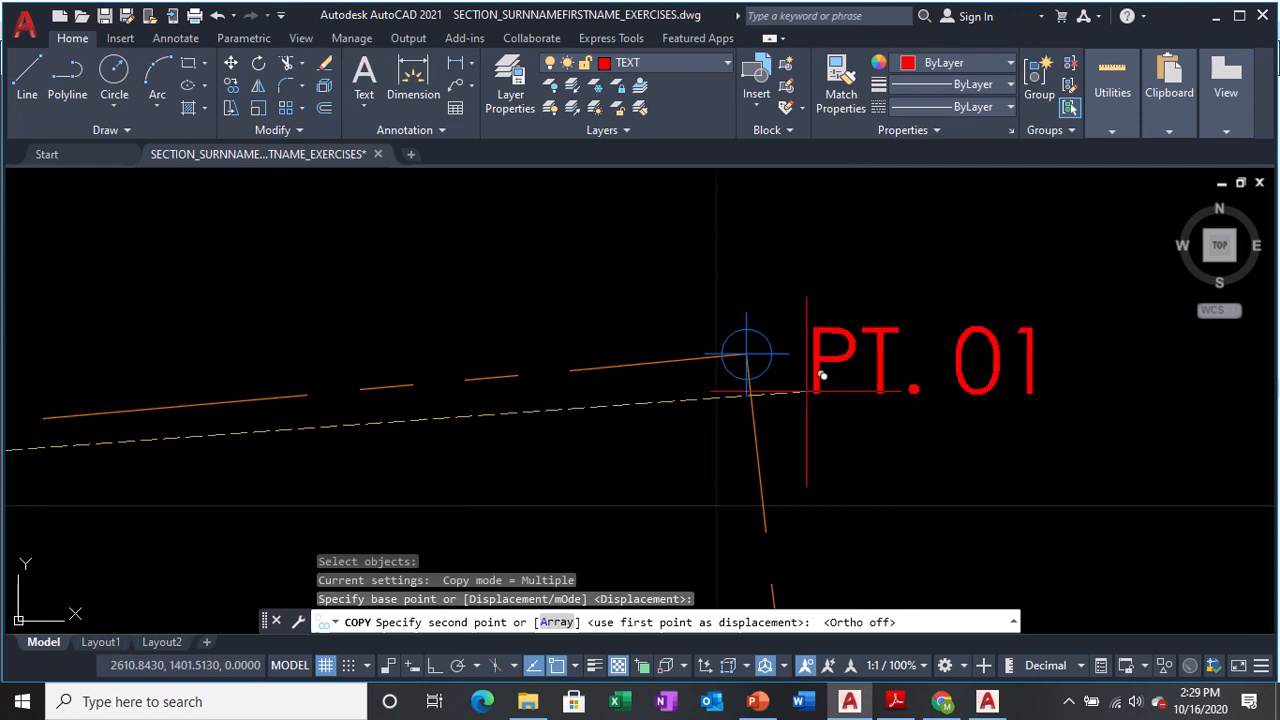
pyautogui.click(818, 378)
# - Place two more copies of the "PT. 01" label just below and right of the boundary's lower-right and lower-left corner marks, and finish copying
pyautogui.scroll(-6, 824, 250)
pyautogui.scroll(4, 860, 481)
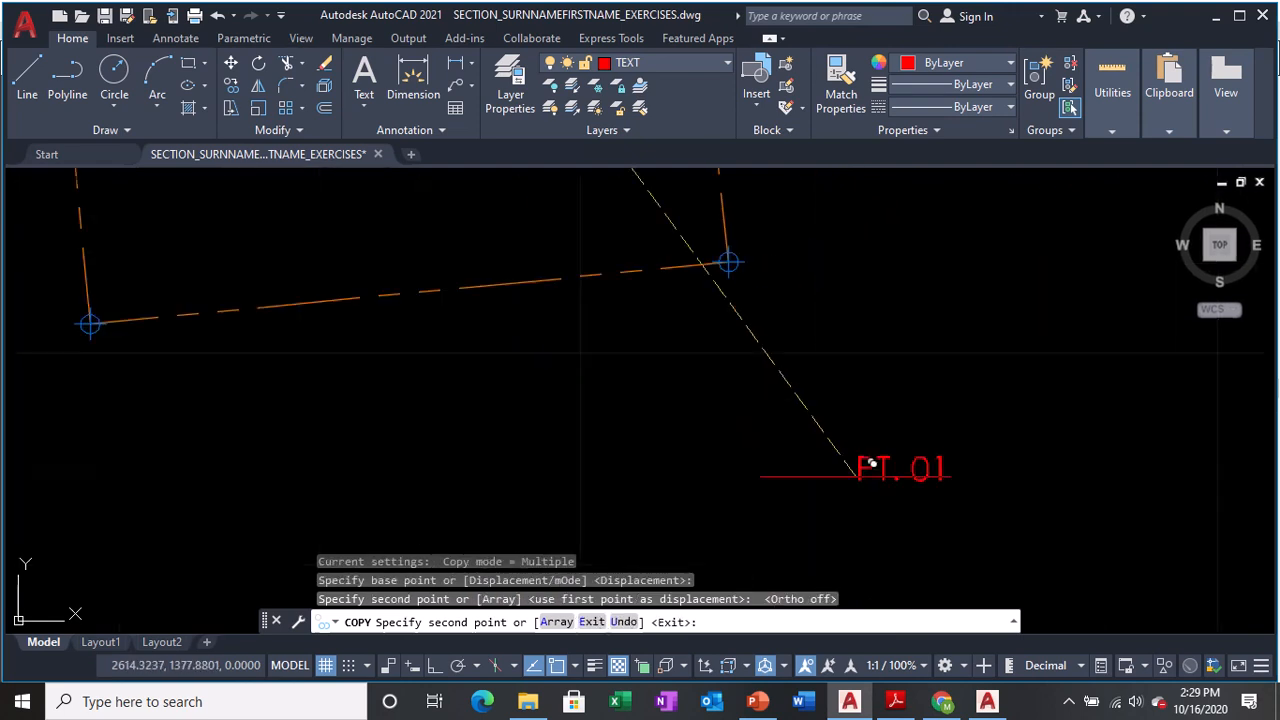
pyautogui.click(768, 287)
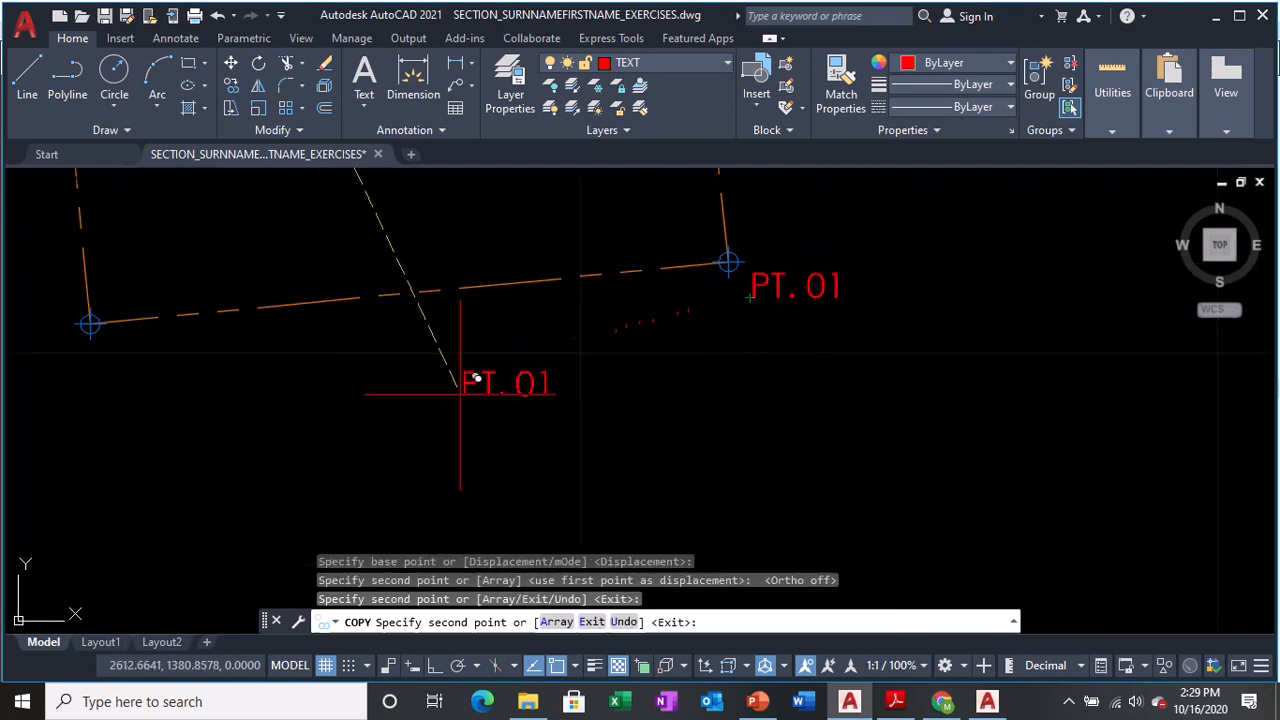
pyautogui.moveTo(465, 397); pyautogui.dragTo(738, 409, button='middle')
pyautogui.click(380, 358)
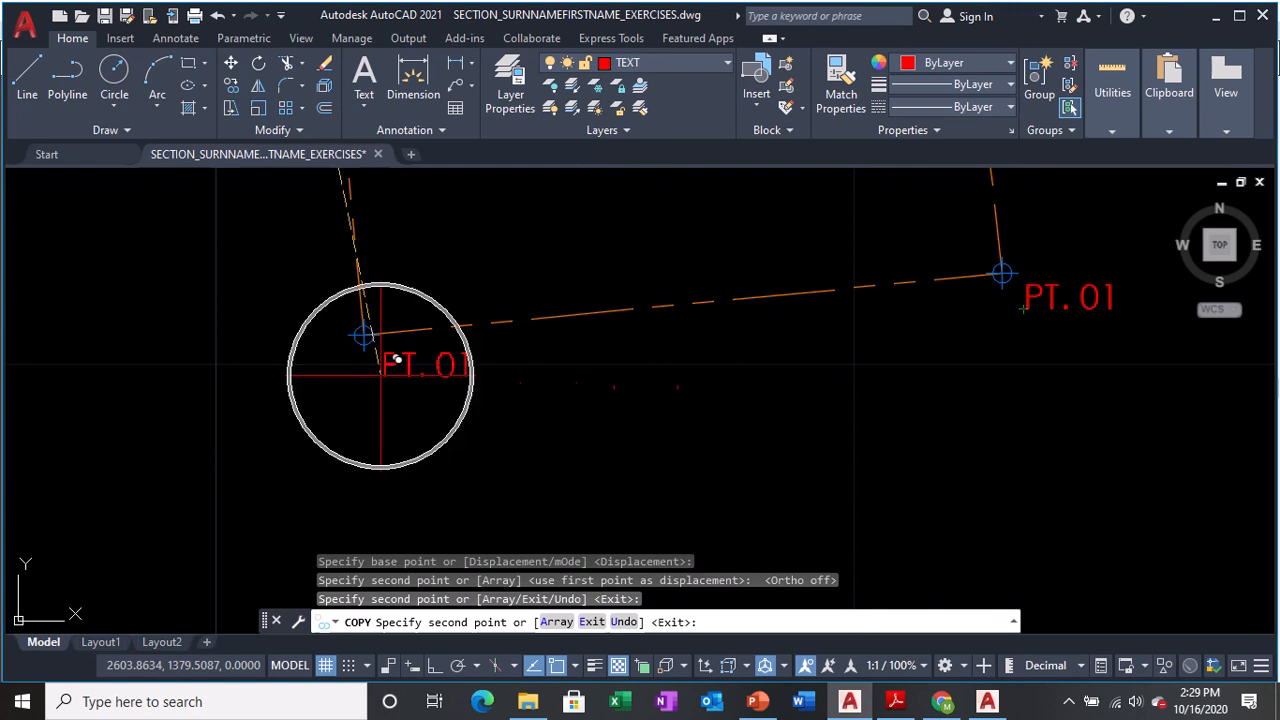
pyautogui.press('Return')
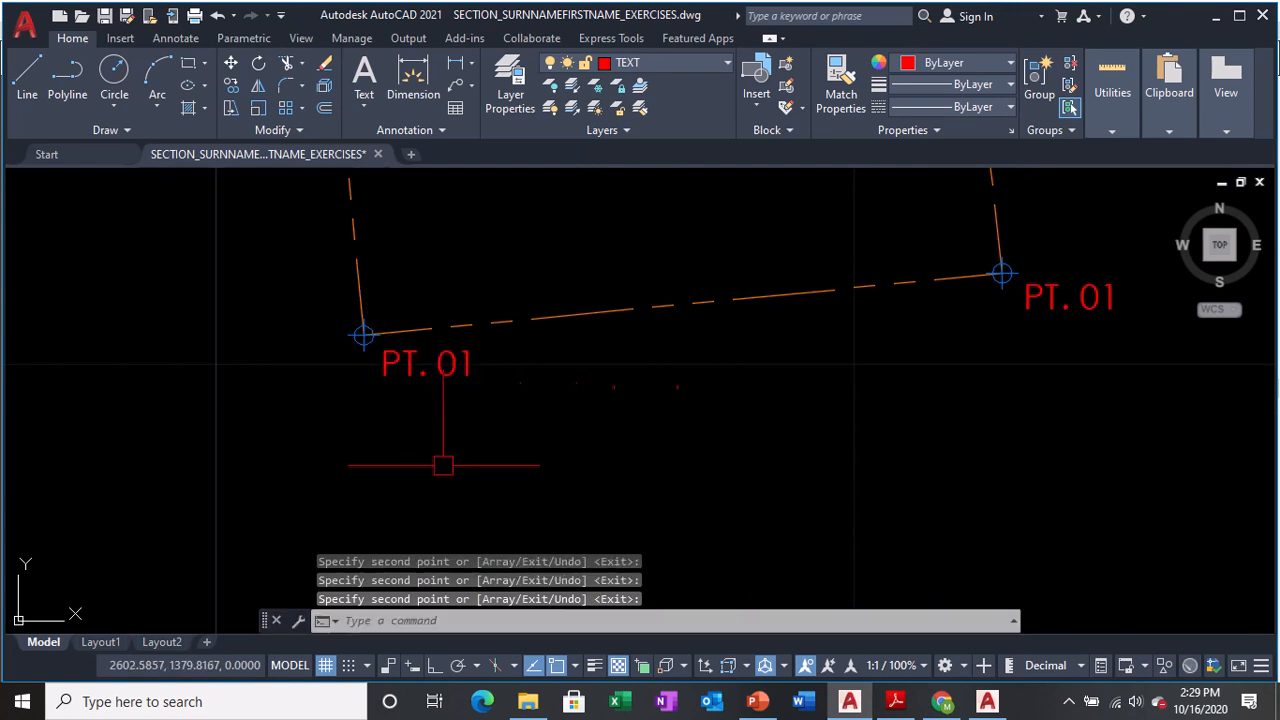
# - Change the label at the boundary's upper-right corner to "PT. 02"
pyautogui.scroll(-2, 442, 466)
pyautogui.moveTo(766, 214); pyautogui.dragTo(789, 600, button='middle')
pyautogui.moveTo(795, 389); pyautogui.dragTo(757, 700, button='middle')
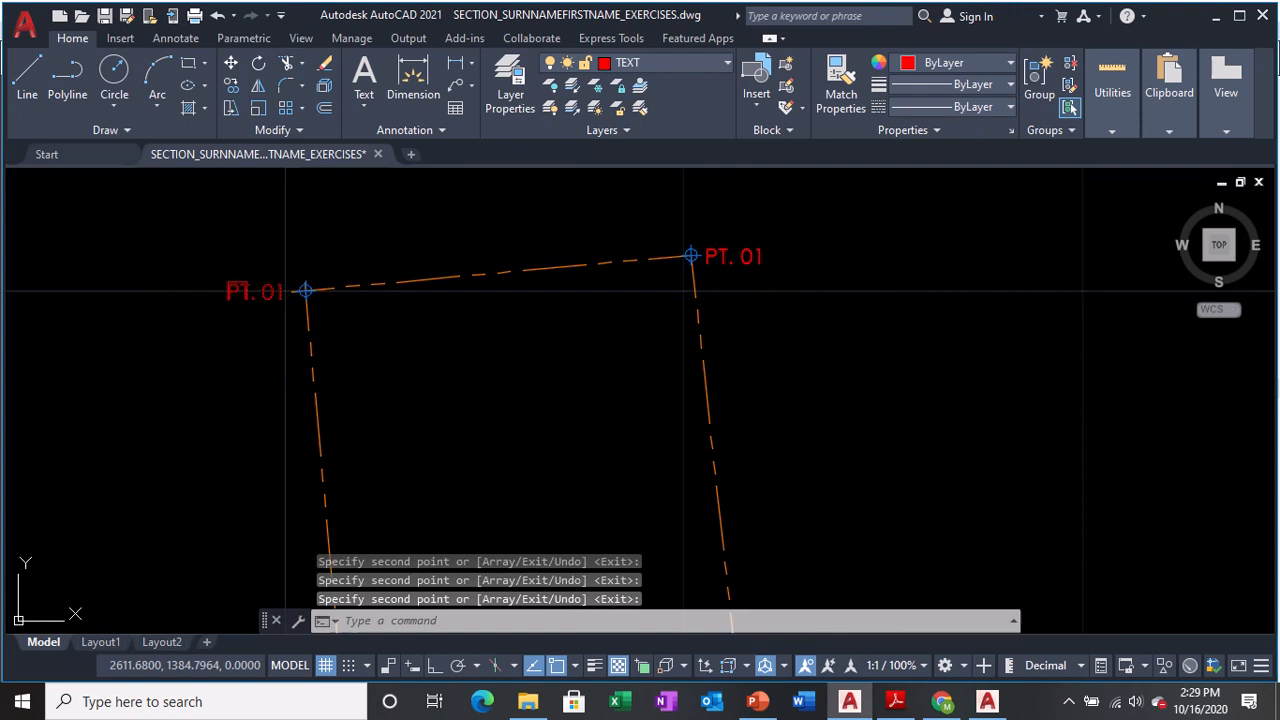
pyautogui.press('ctrl')
pyautogui.scroll(4, 745, 233)
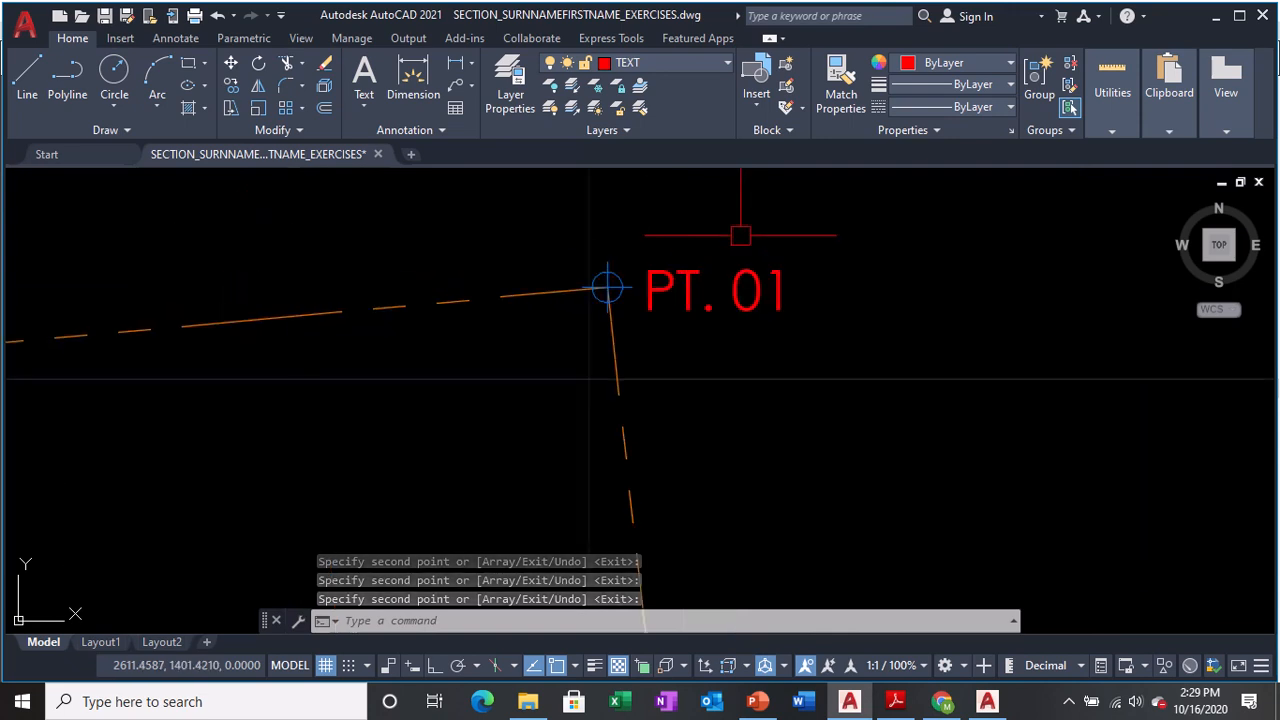
pyautogui.press('ctrl')
pyautogui.click(757, 272)
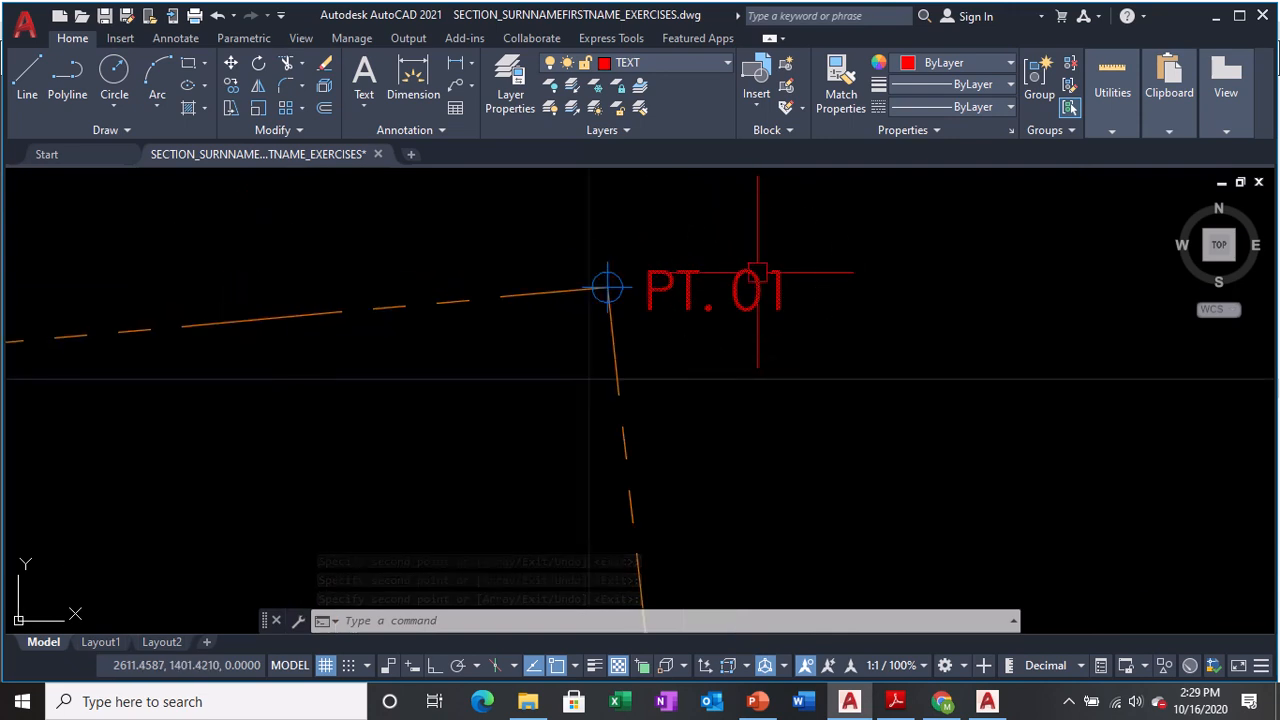
pyautogui.doubleClick(757, 272)
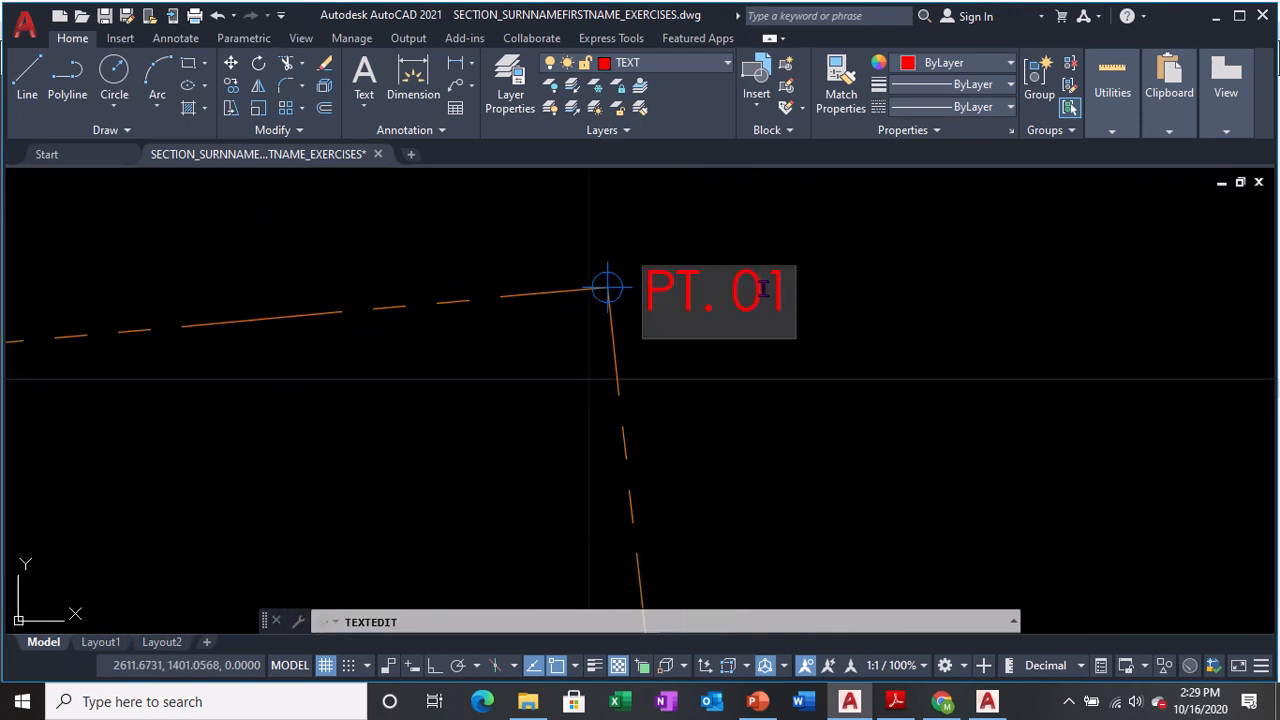
pyautogui.moveTo(762, 292); pyautogui.dragTo(798, 296)
pyautogui.write('2')
pyautogui.press('Return')
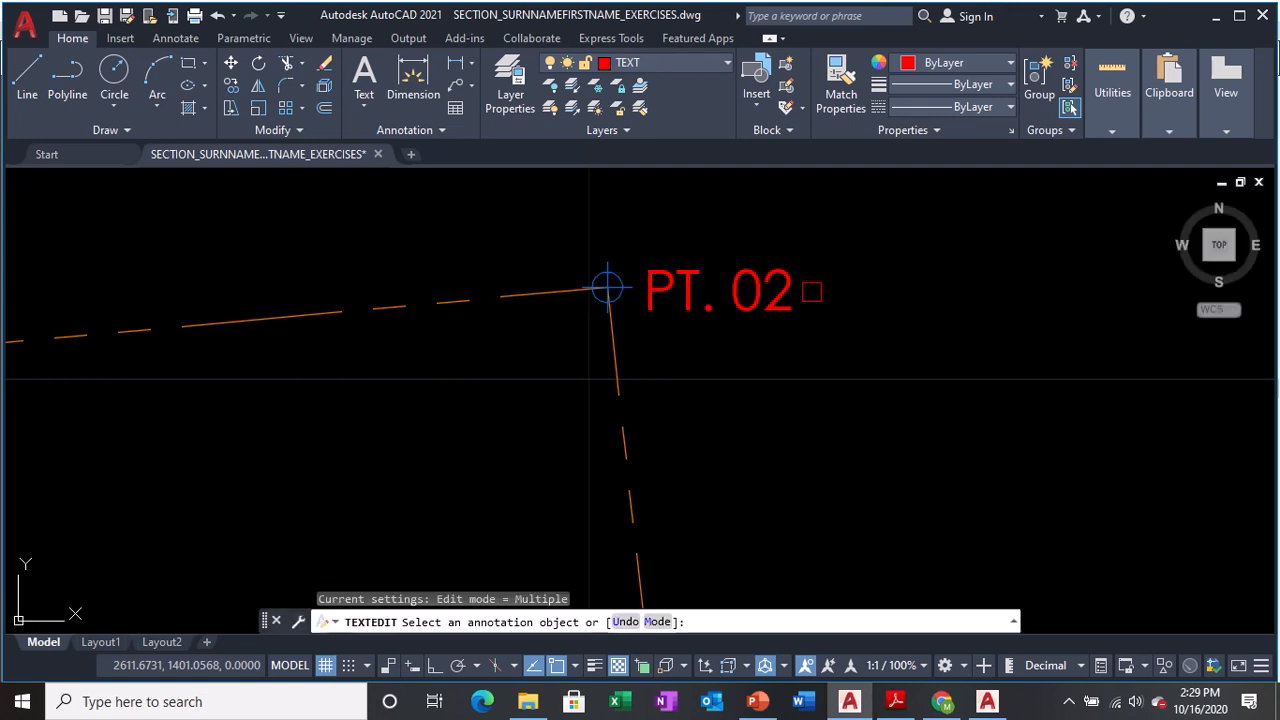
# - Change the label at the boundary's lower-right corner to "PT. 03"
pyautogui.scroll(-5, 815, 265)
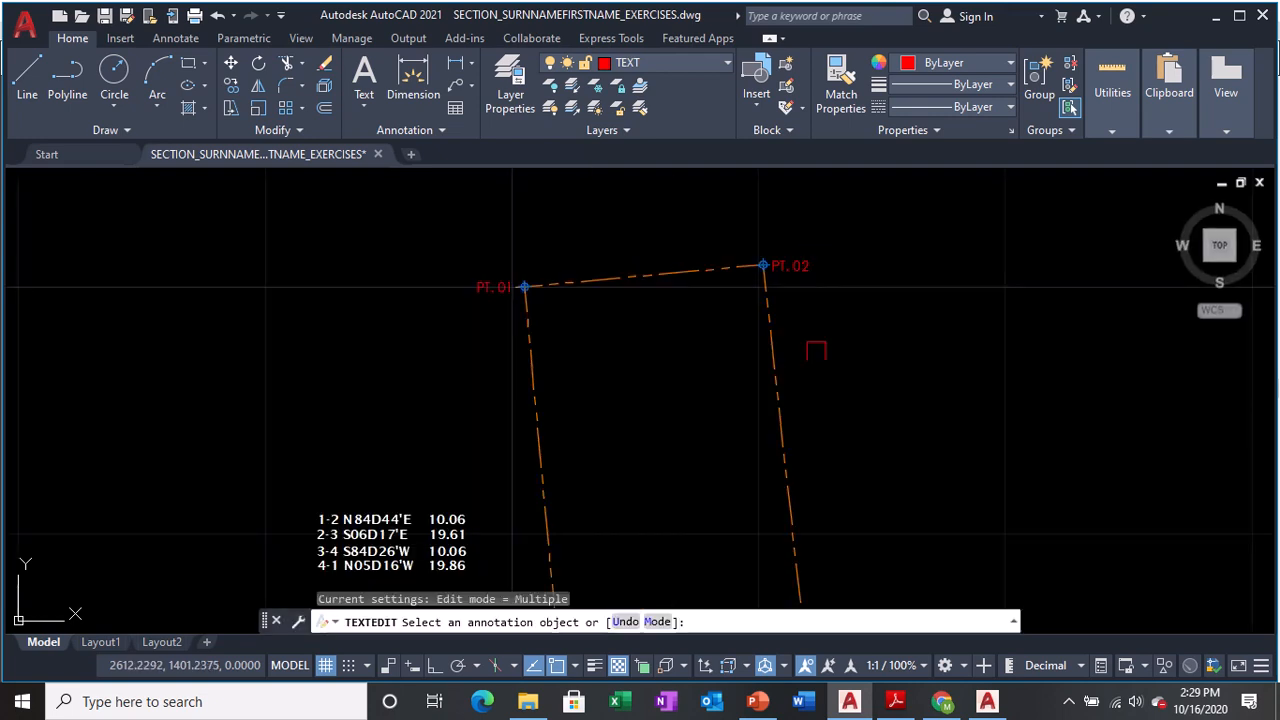
pyautogui.moveTo(832, 555)
pyautogui.mouseDown(button='middle')
pyautogui.moveTo(820, 420)
pyautogui.moveTo(772, 237)
pyautogui.mouseUp(button='middle')
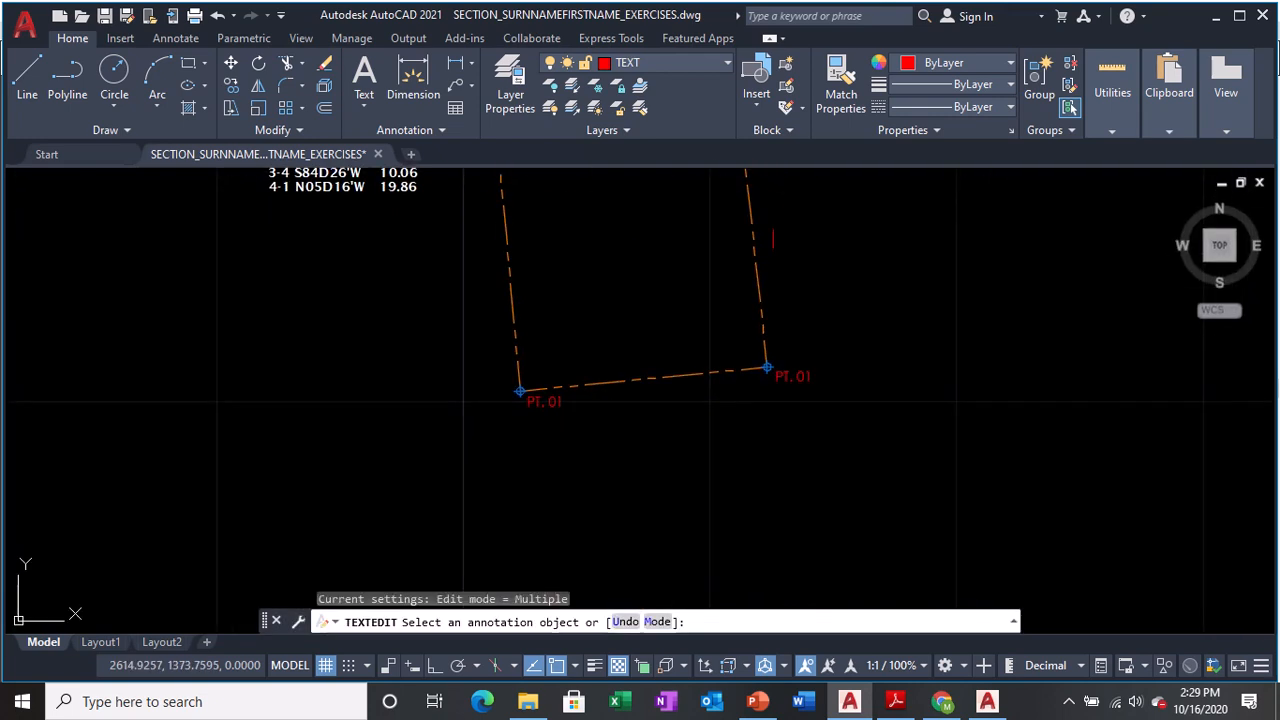
pyautogui.scroll(6, 790, 386)
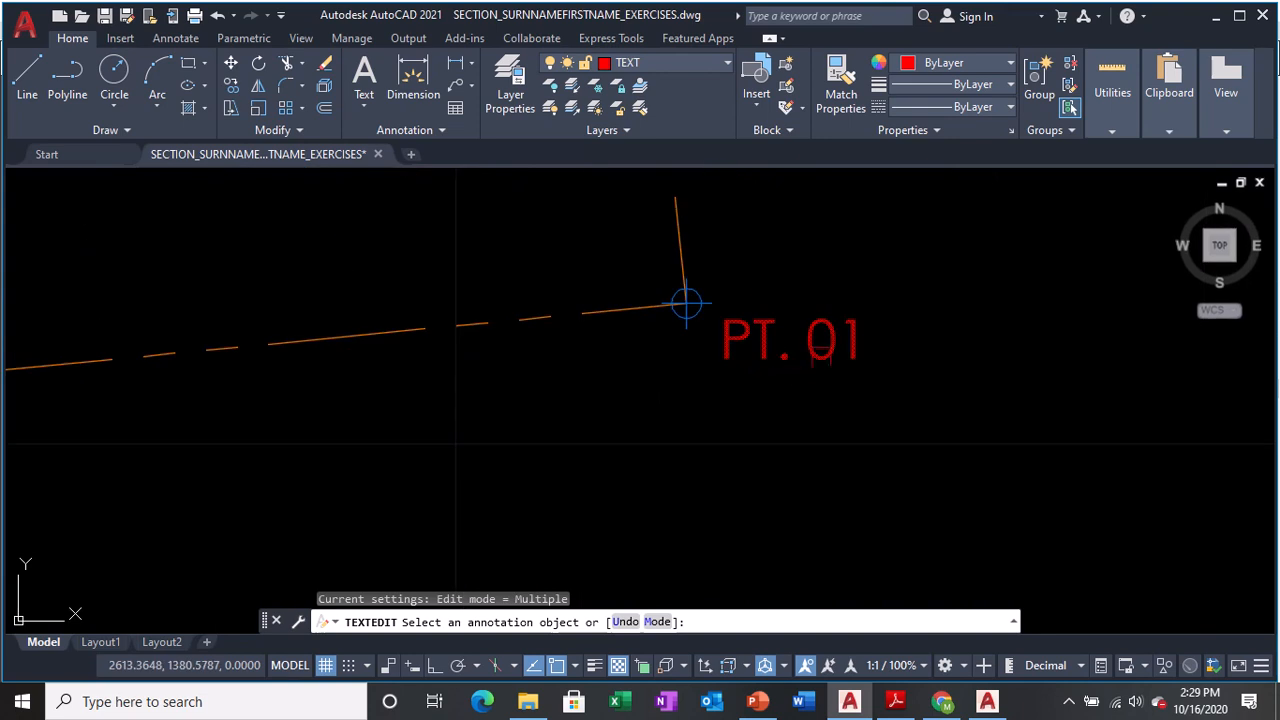
pyautogui.click(826, 346)
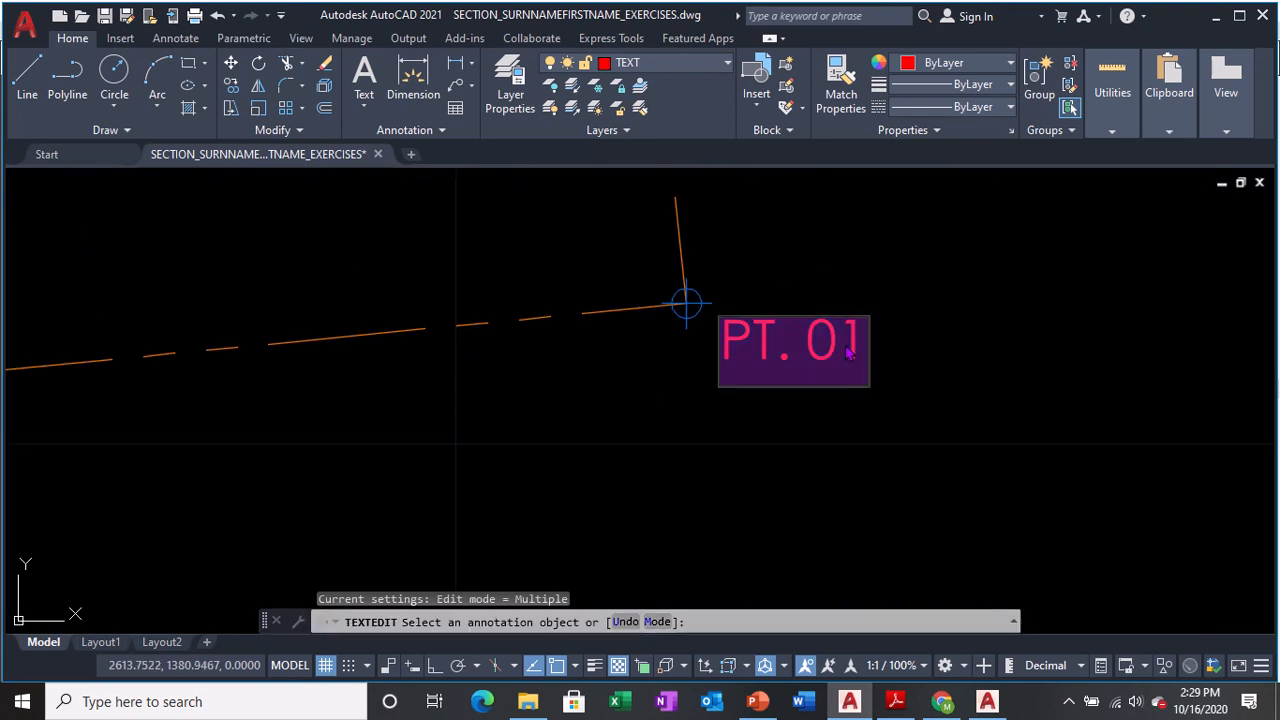
pyautogui.click(848, 340)
pyautogui.moveTo(847, 338); pyautogui.dragTo(854, 341)
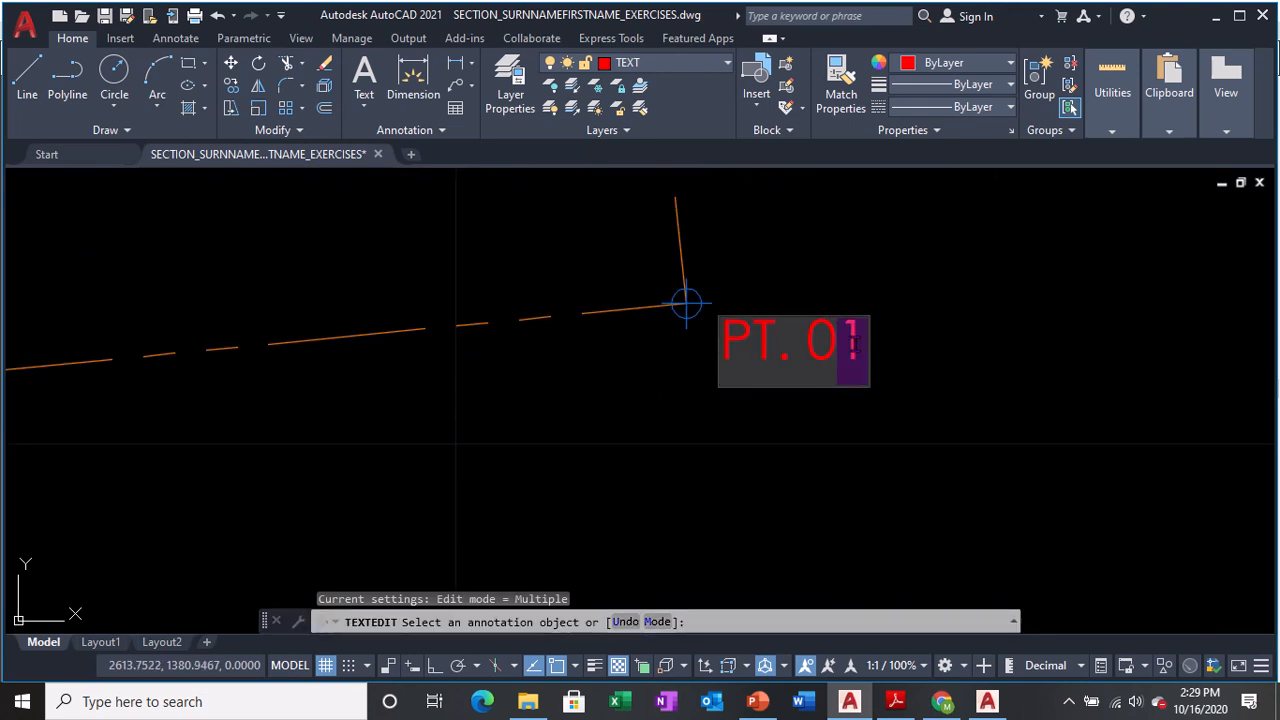
pyautogui.write('3')
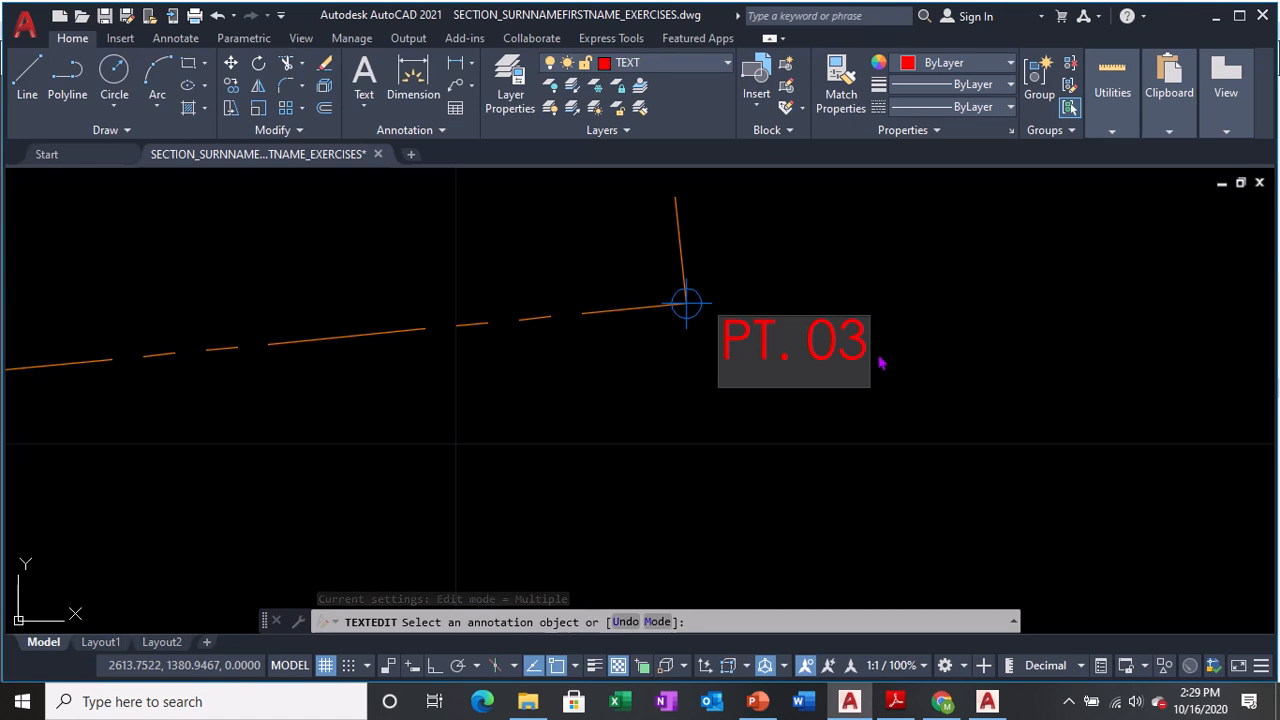
pyautogui.click(877, 352)
# - Change the label at the boundary's lower-left corner to "PT. 04" and end text editing
pyautogui.moveTo(456, 443); pyautogui.dragTo(572, 430, button='middle')
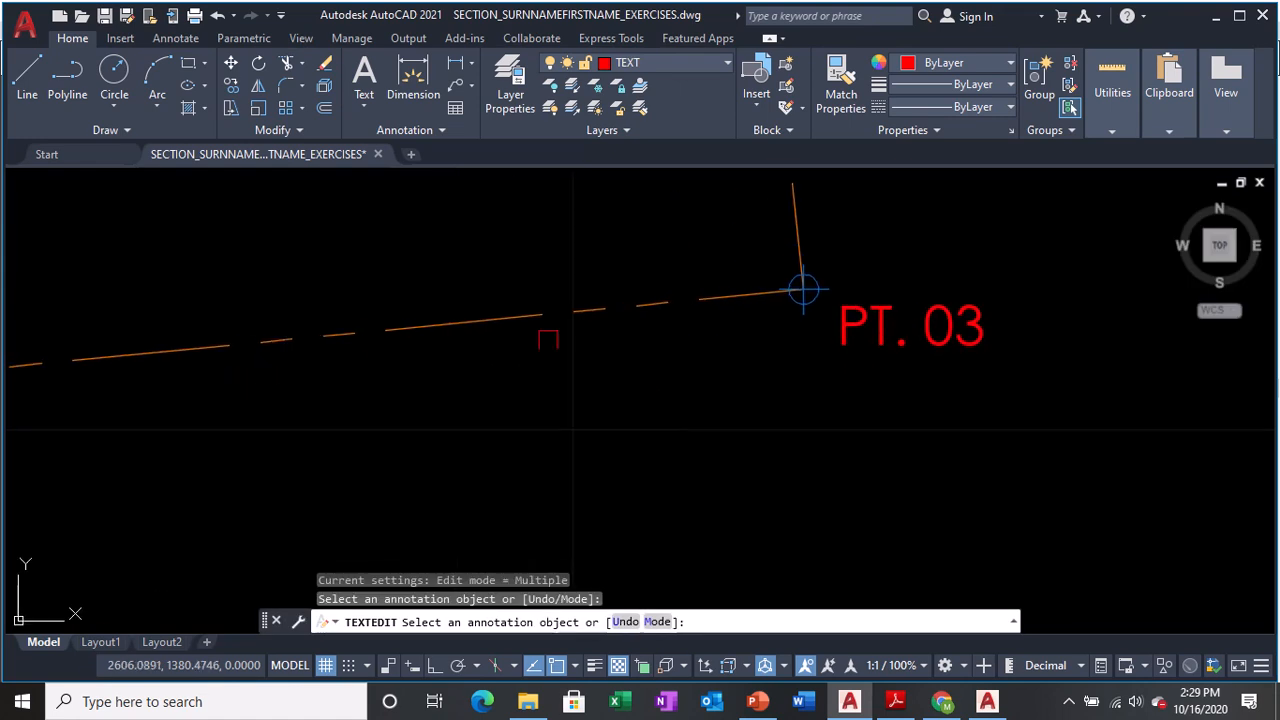
pyautogui.click(451, 277)
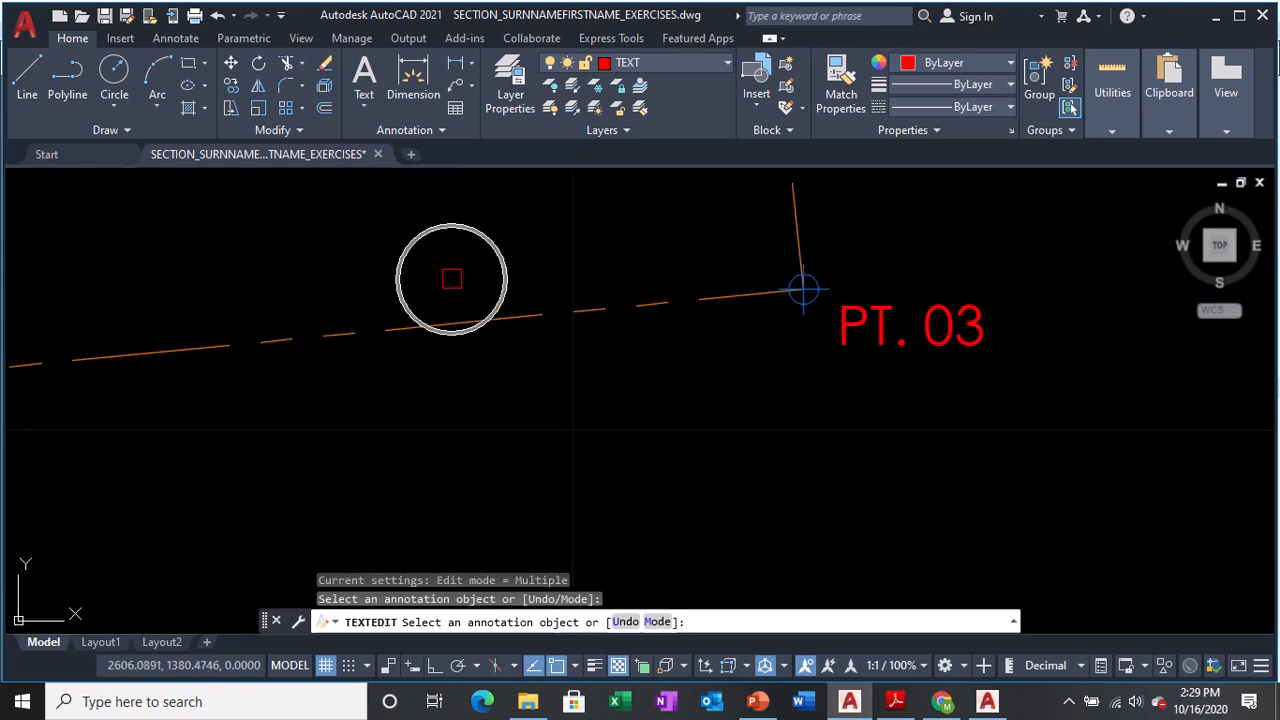
pyautogui.click(454, 277)
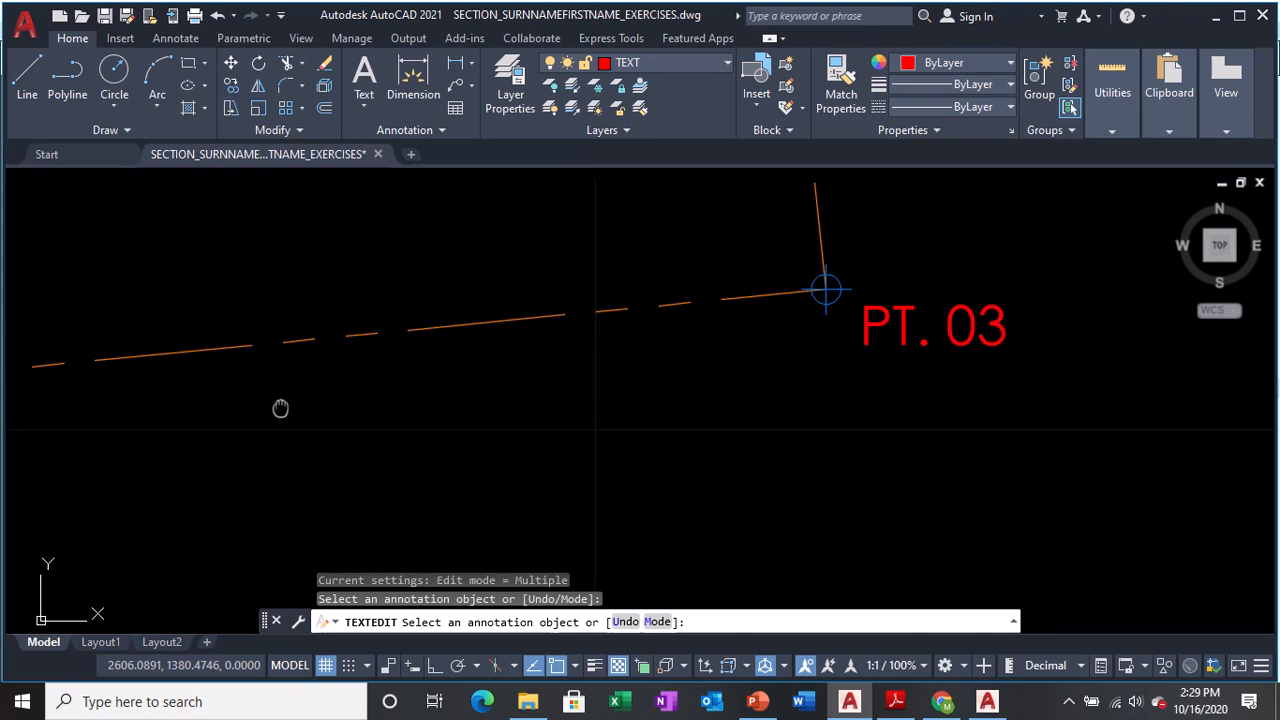
pyautogui.moveTo(280, 408); pyautogui.dragTo(728, 394, button='middle')
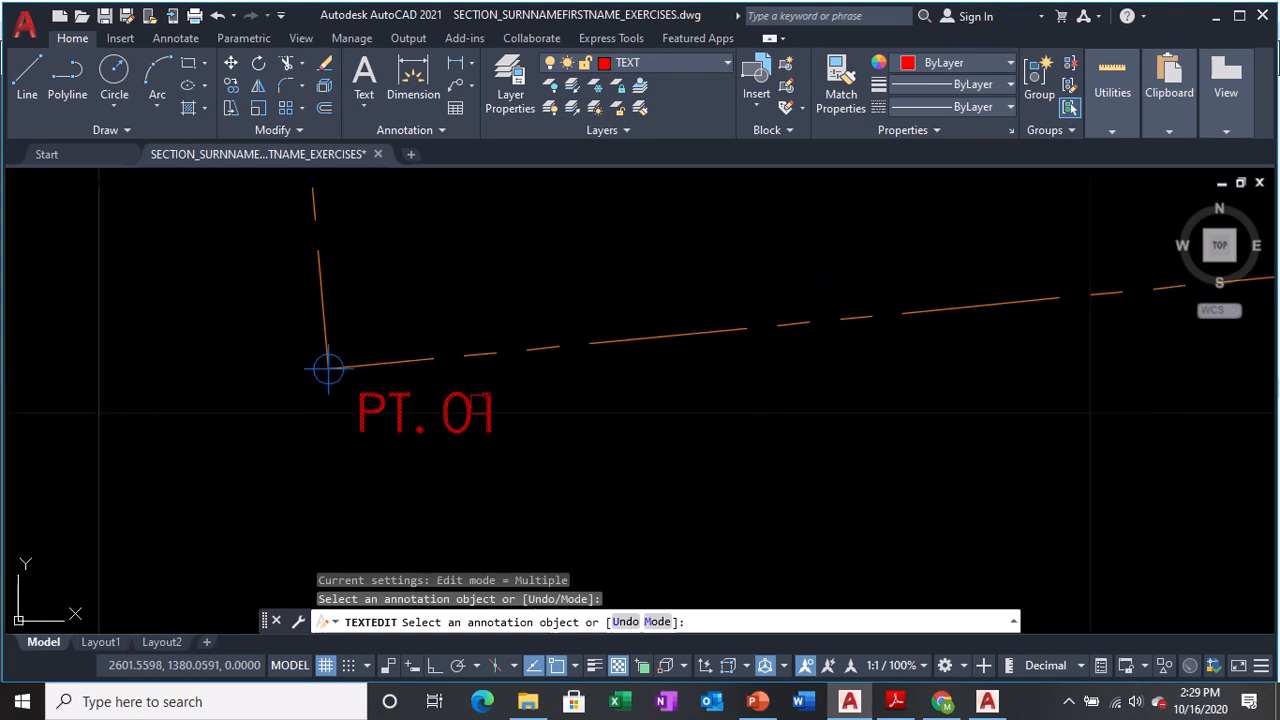
pyautogui.click(493, 418)
pyautogui.moveTo(474, 416); pyautogui.dragTo(505, 403)
pyautogui.write('4')
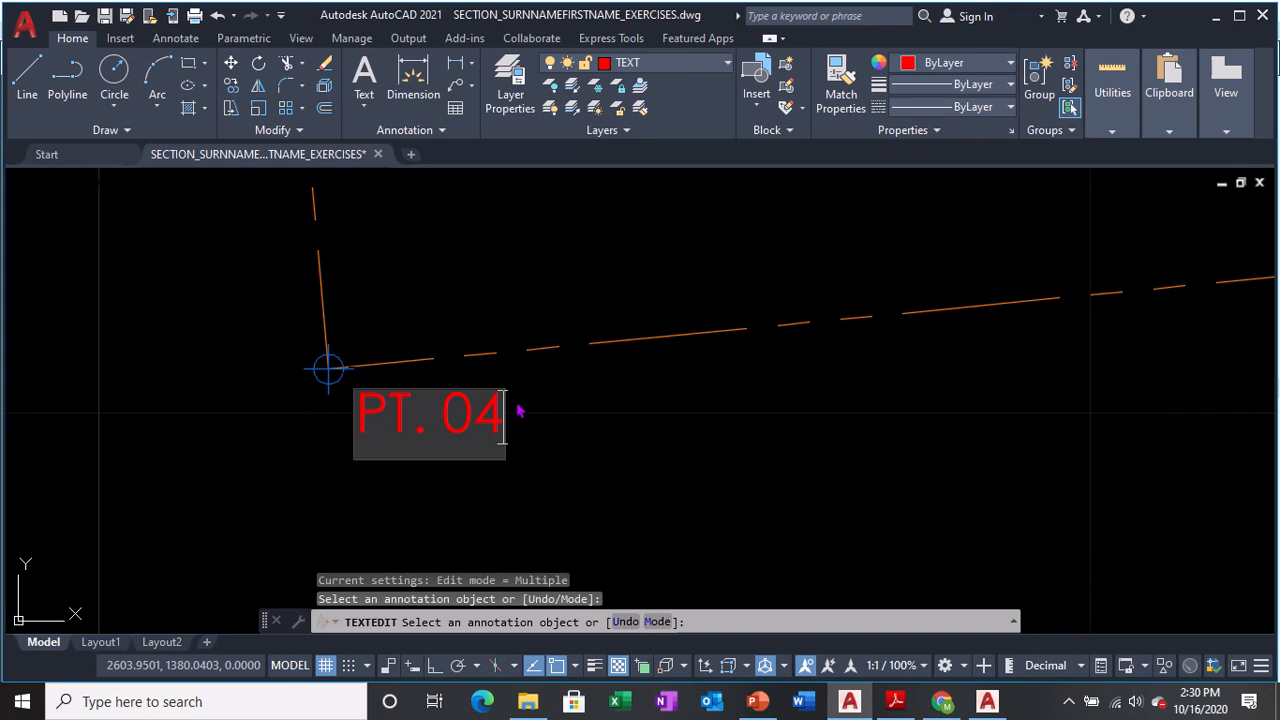
pyautogui.click(518, 410)
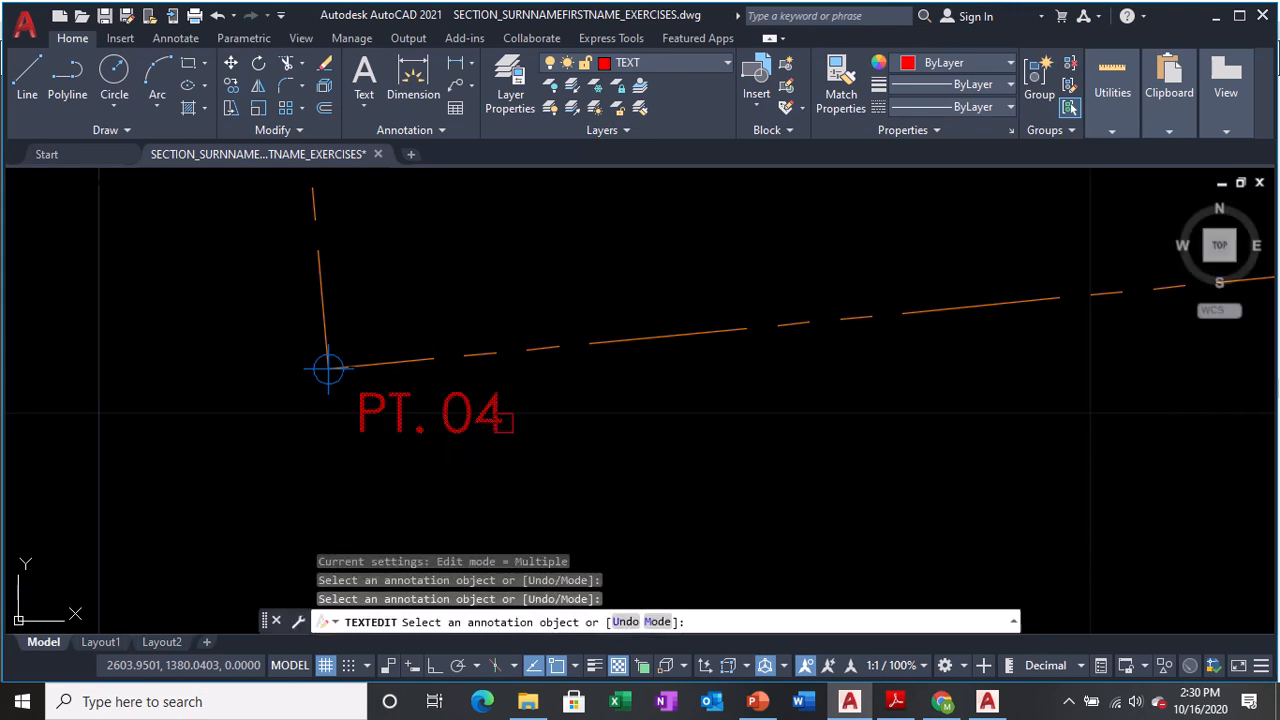
pyautogui.press('Return')
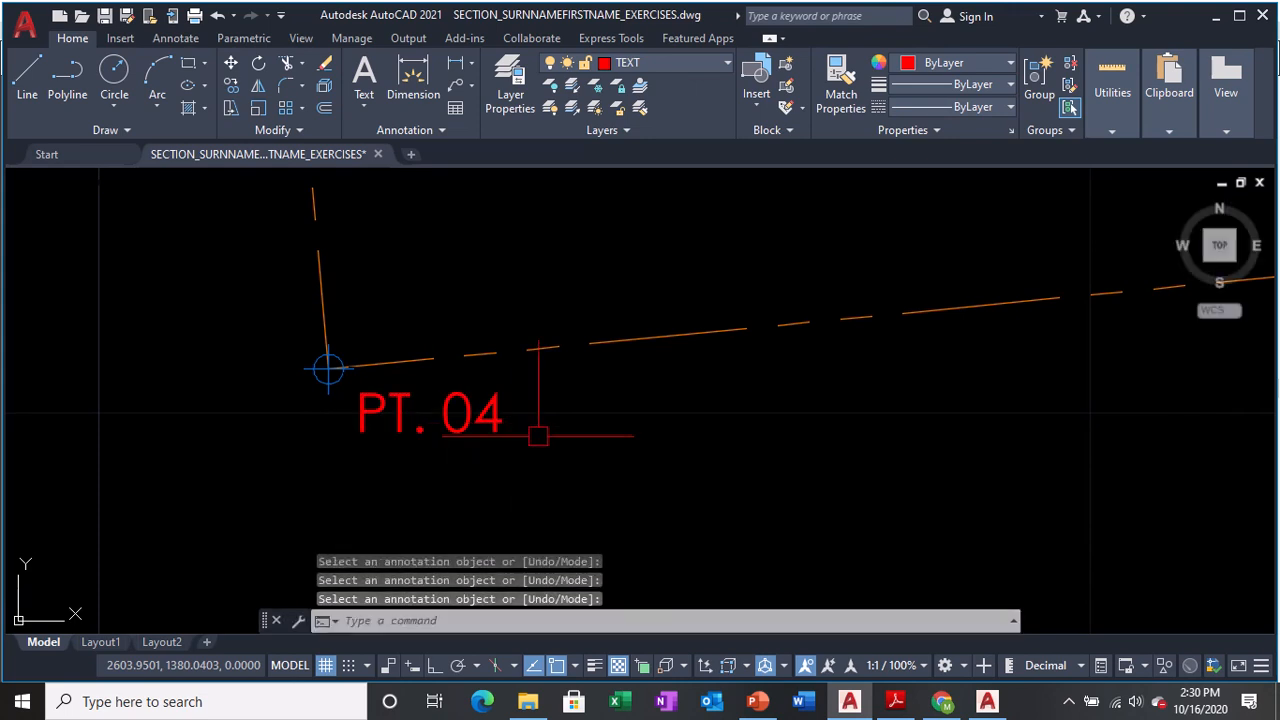
# - Bring the whole labelled lot boundary into view and save the drawing
pyautogui.scroll(-5, 508, 434)
pyautogui.moveTo(505, 283); pyautogui.dragTo(543, 343, button='middle')
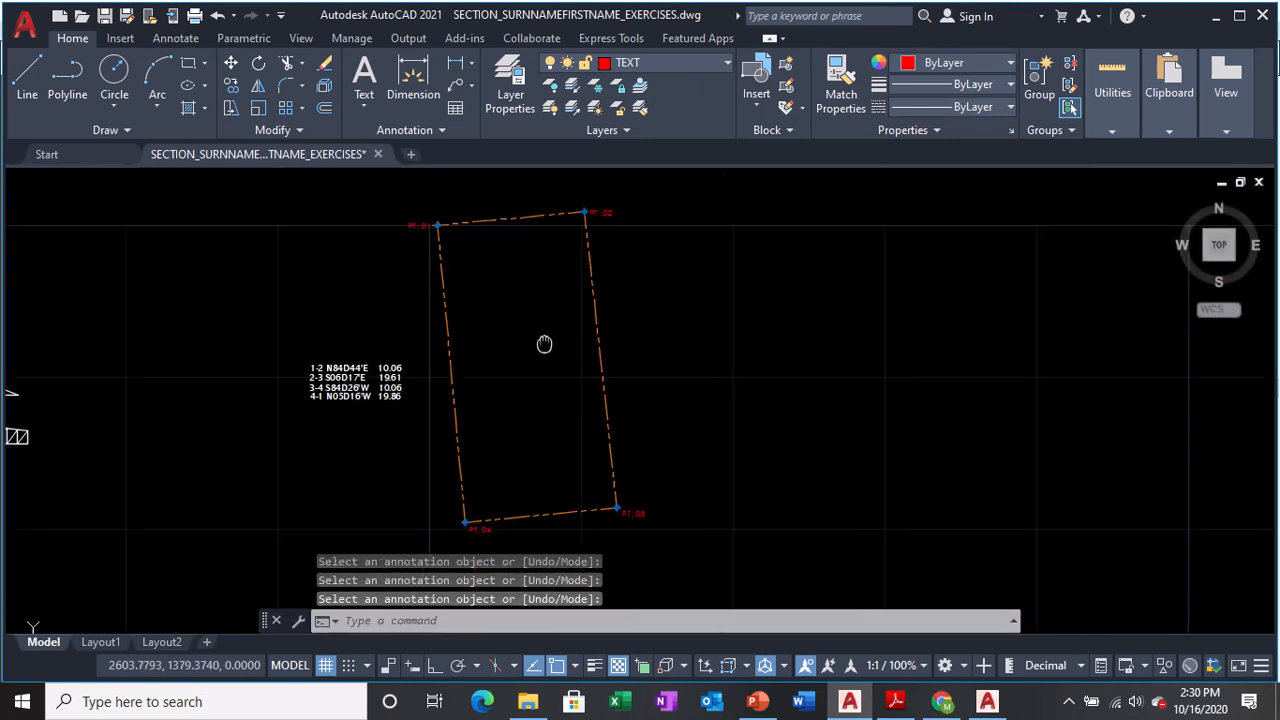
pyautogui.hotkey('ctrl', 's')
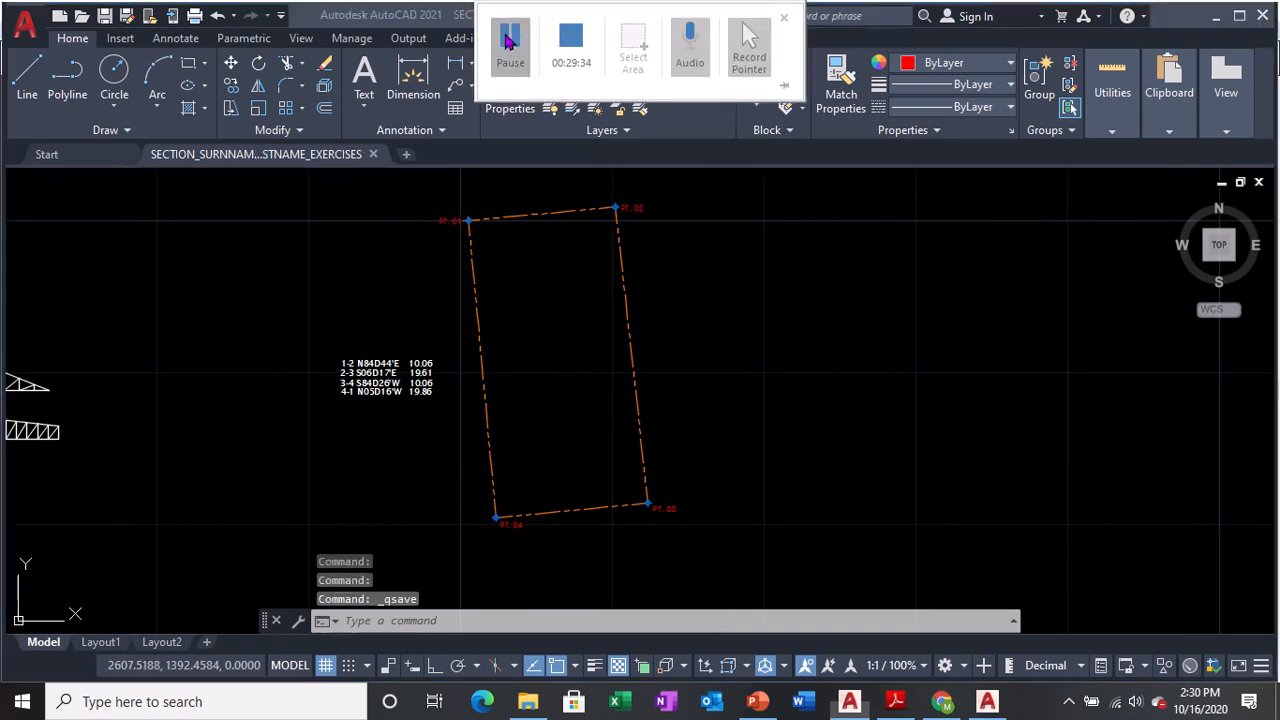
# - Switch to Adobe Reader and review the "12. TEXT" instructions on duplicating and editing the point labels
pyautogui.hotkey('alt', 'Tab')
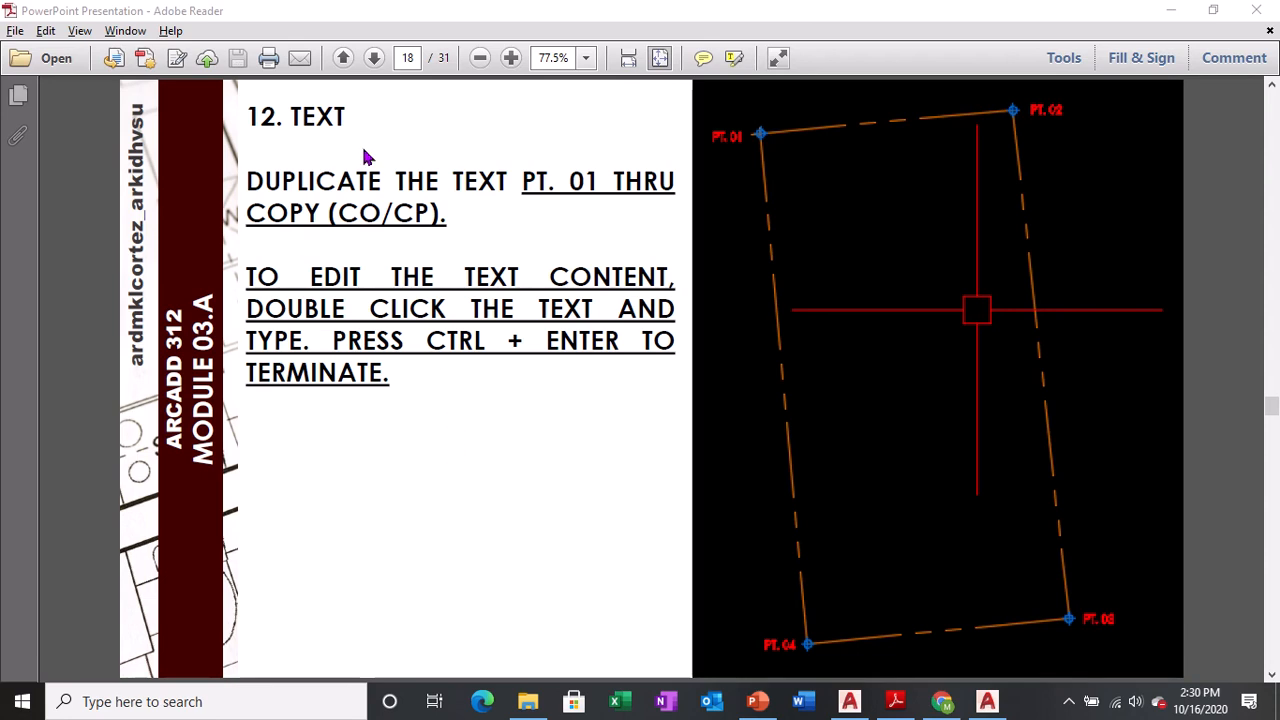
pyautogui.click(423, 211)
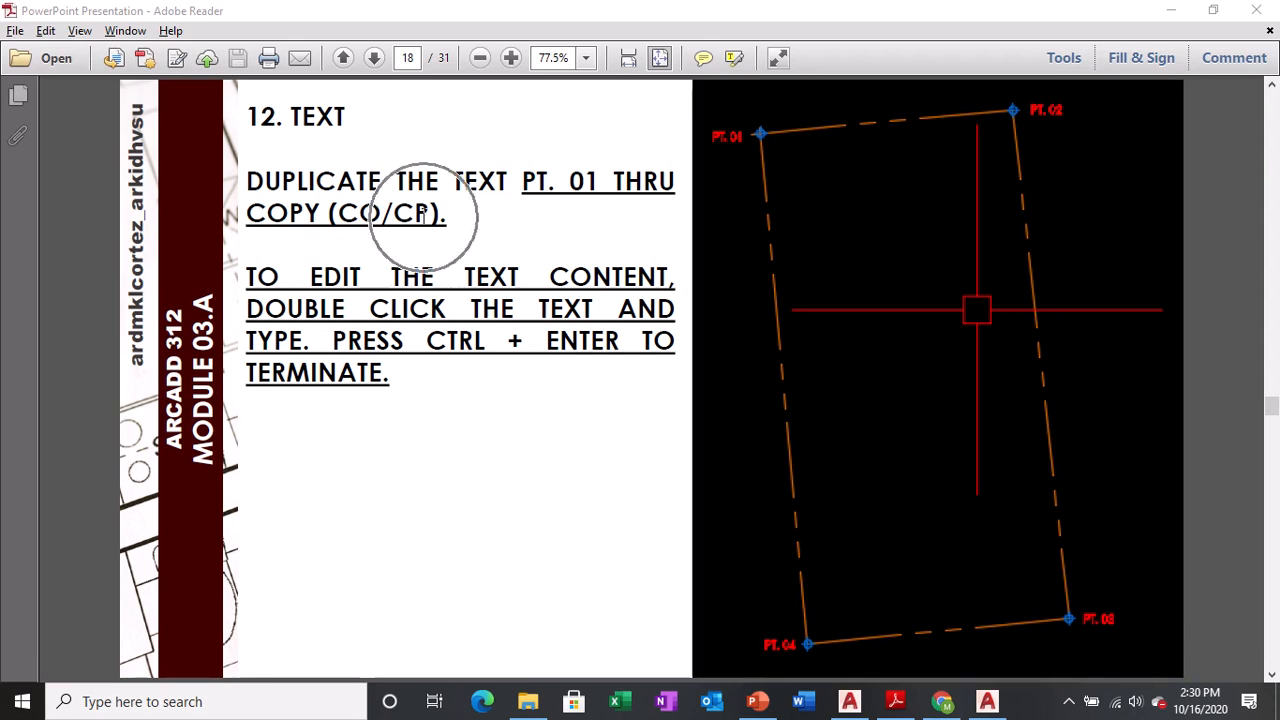
# - Read the "13. HATCH" instructions on the required layer and the hatch settings for the lot
pyautogui.press('Right')
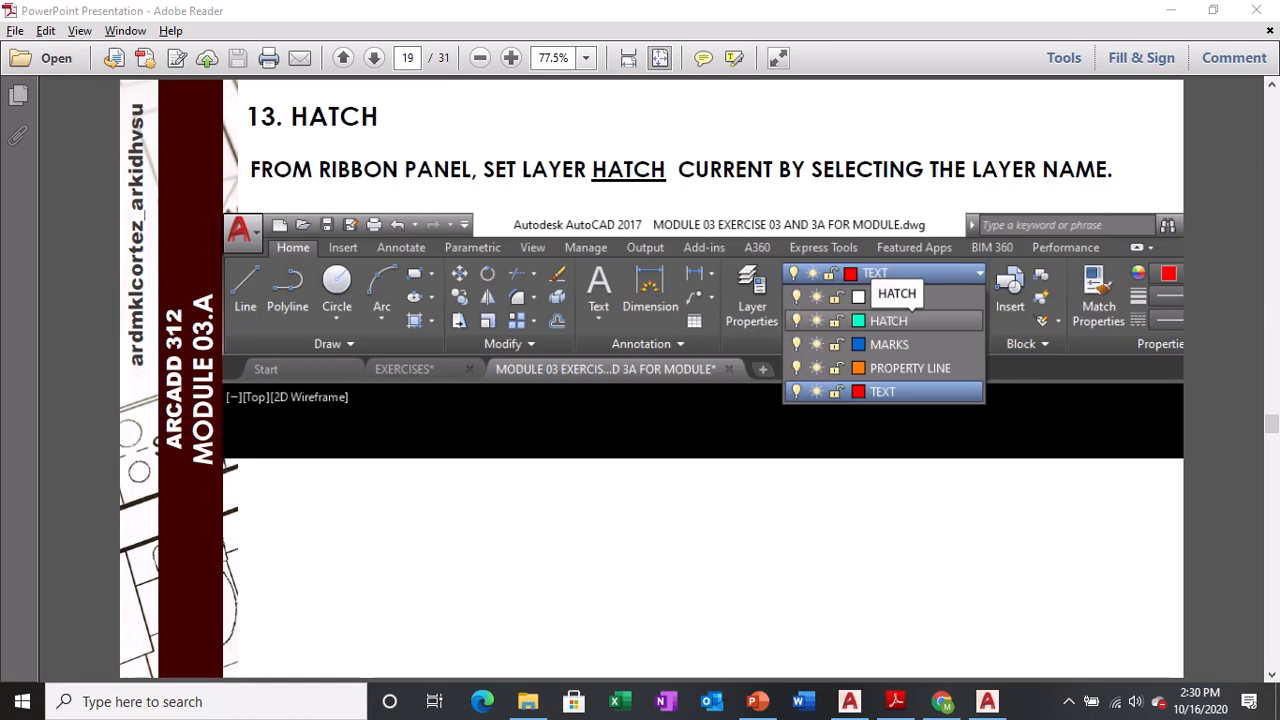
pyautogui.press('ctrl')
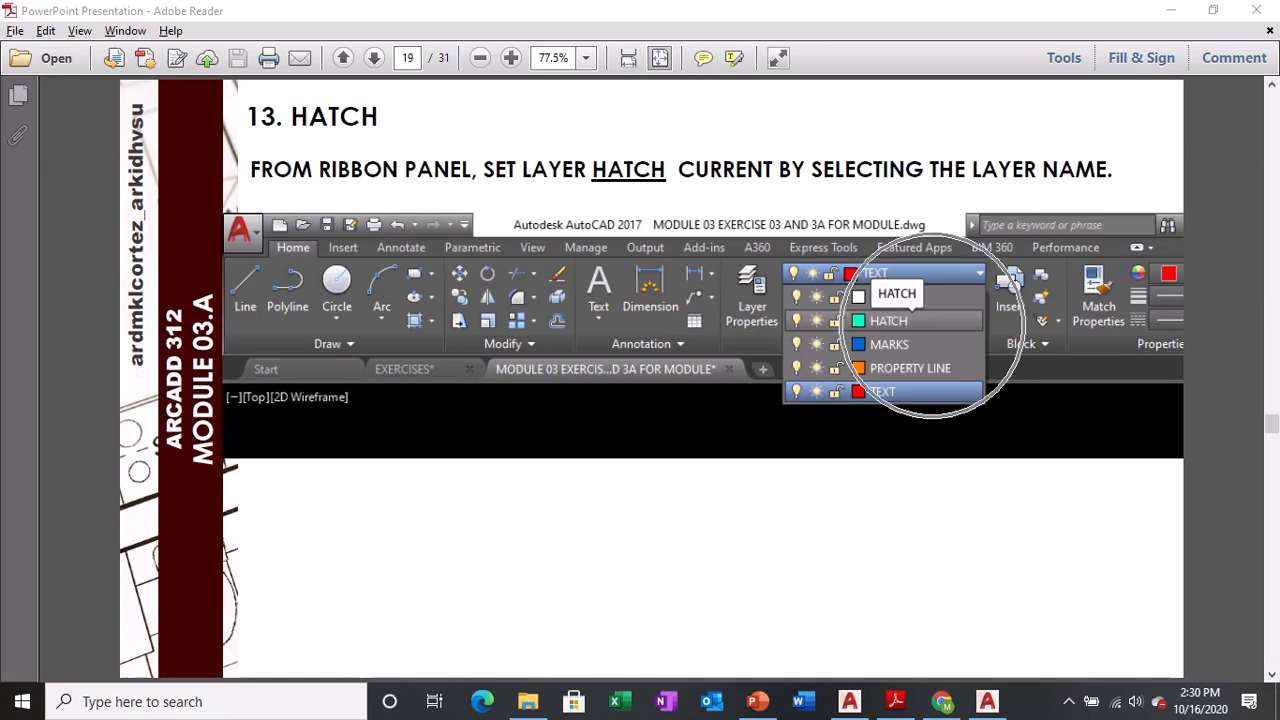
pyautogui.press('Right')
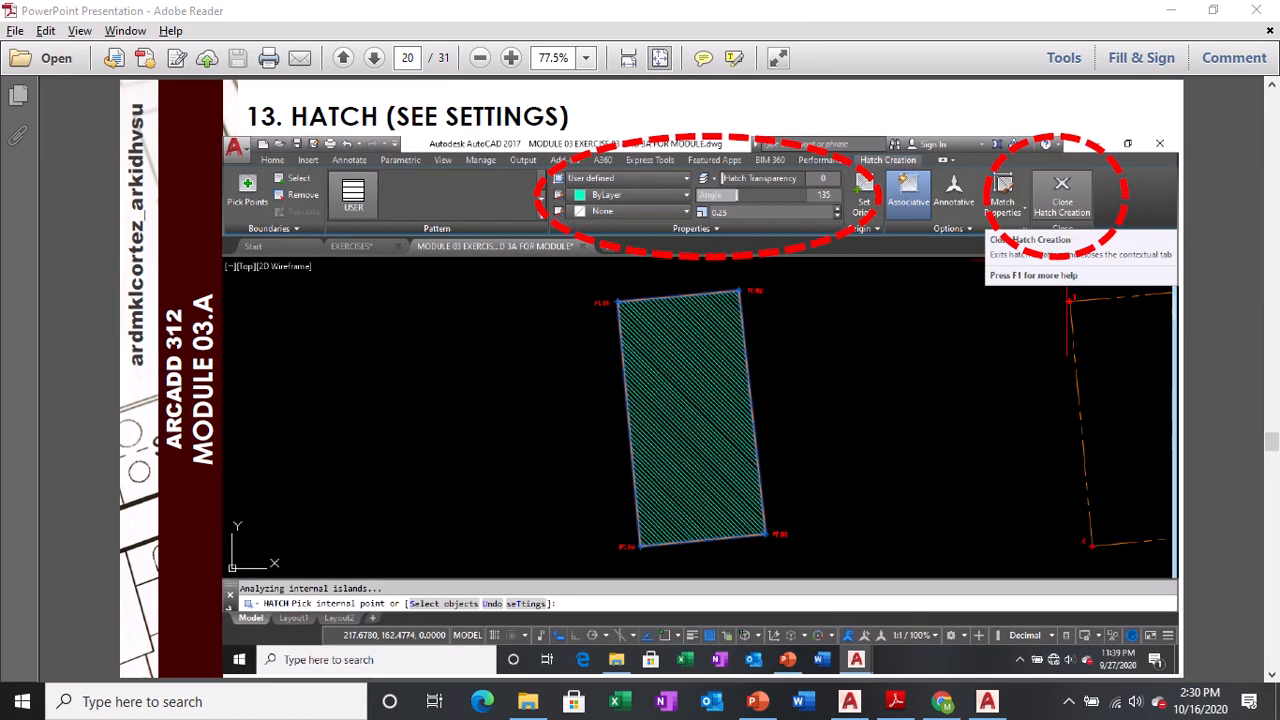
pyautogui.press('ctrl')
pyautogui.press('ctrl')
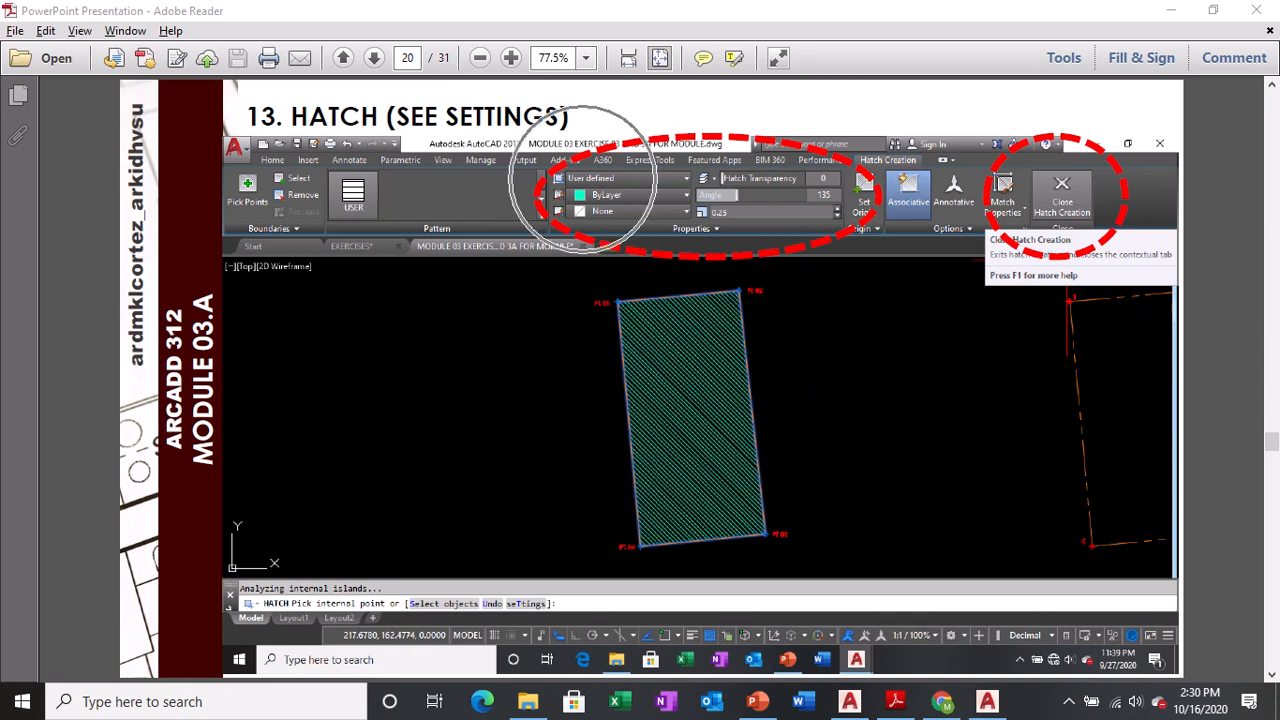
pyautogui.press('ctrl')
pyautogui.press('ctrl')
pyautogui.press('ctrl')
pyautogui.press('ctrl')
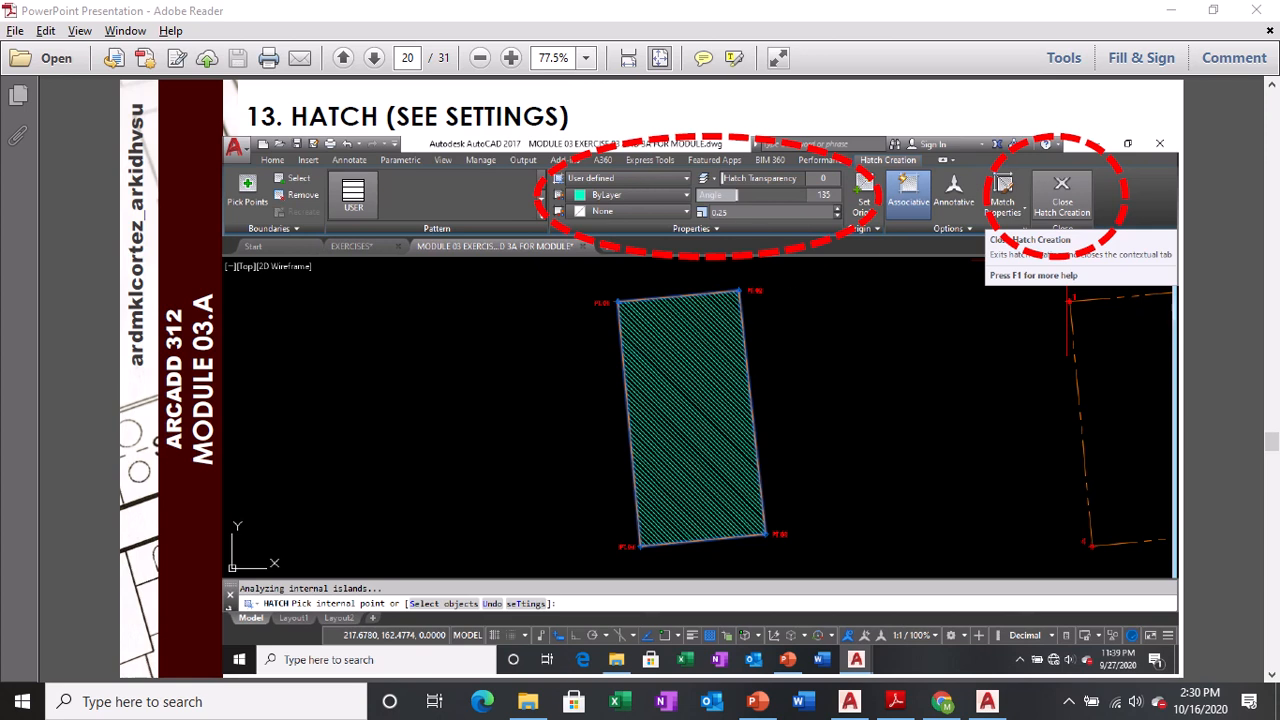
pyautogui.press('ctrl')
pyautogui.press('ctrl')
# - Switch to AutoCAD and make the HATCH layer current
pyautogui.click(849, 701)
pyautogui.press('ctrl')
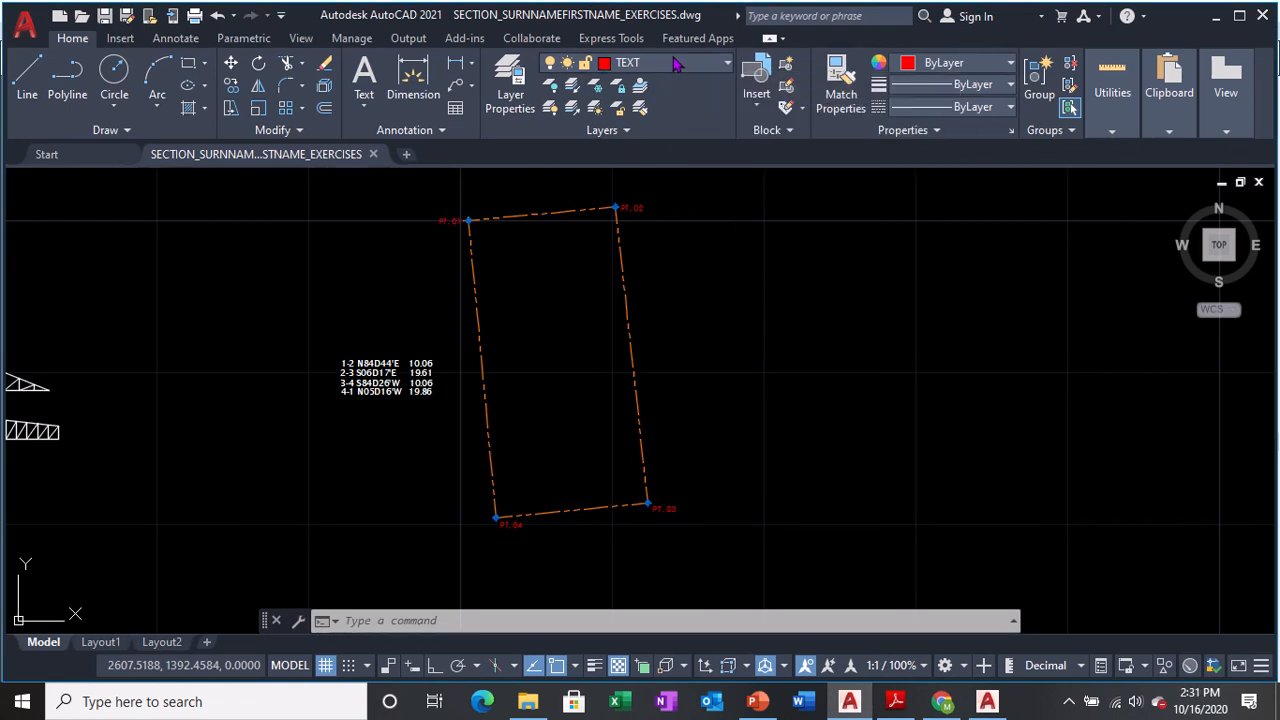
pyautogui.click(670, 63)
pyautogui.press('ctrl')
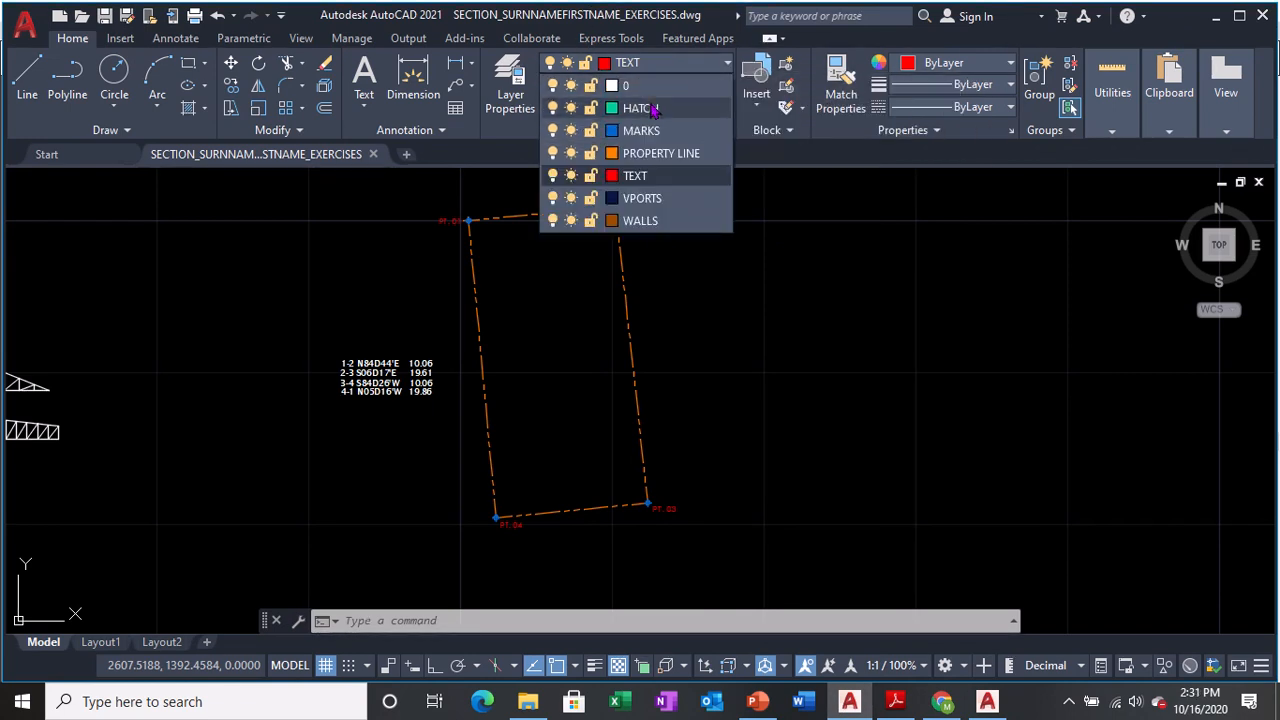
pyautogui.click(652, 110)
# - Start a hatch for the lot and set its pattern type to User defined
pyautogui.moveTo(583, 323); pyautogui.dragTo(714, 374, button='middle')
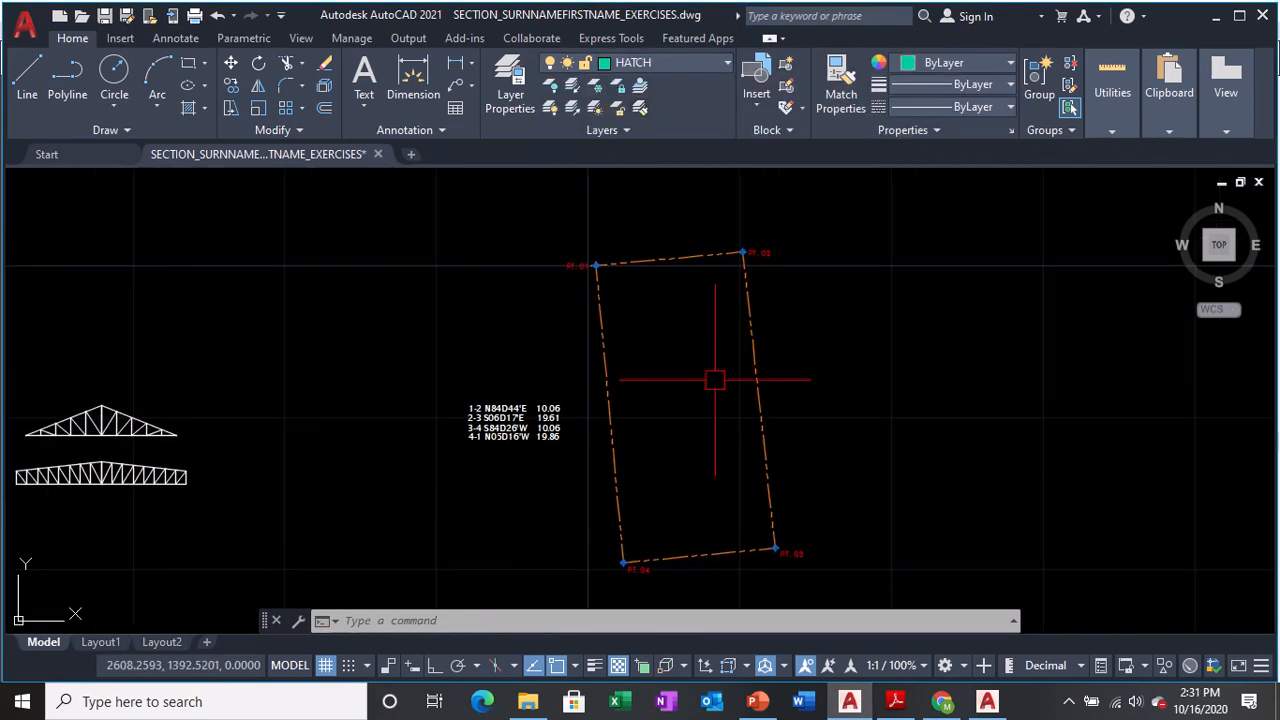
pyautogui.write('h')
pyautogui.press('Return')
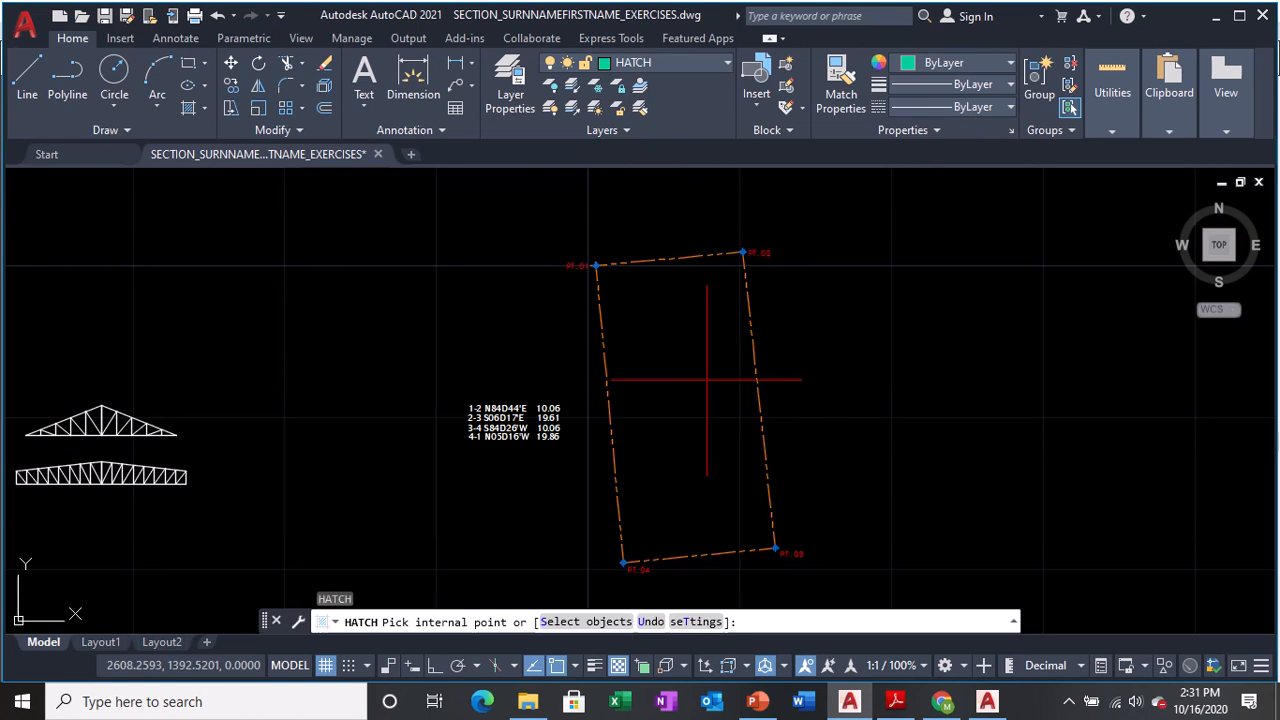
pyautogui.press('ctrl')
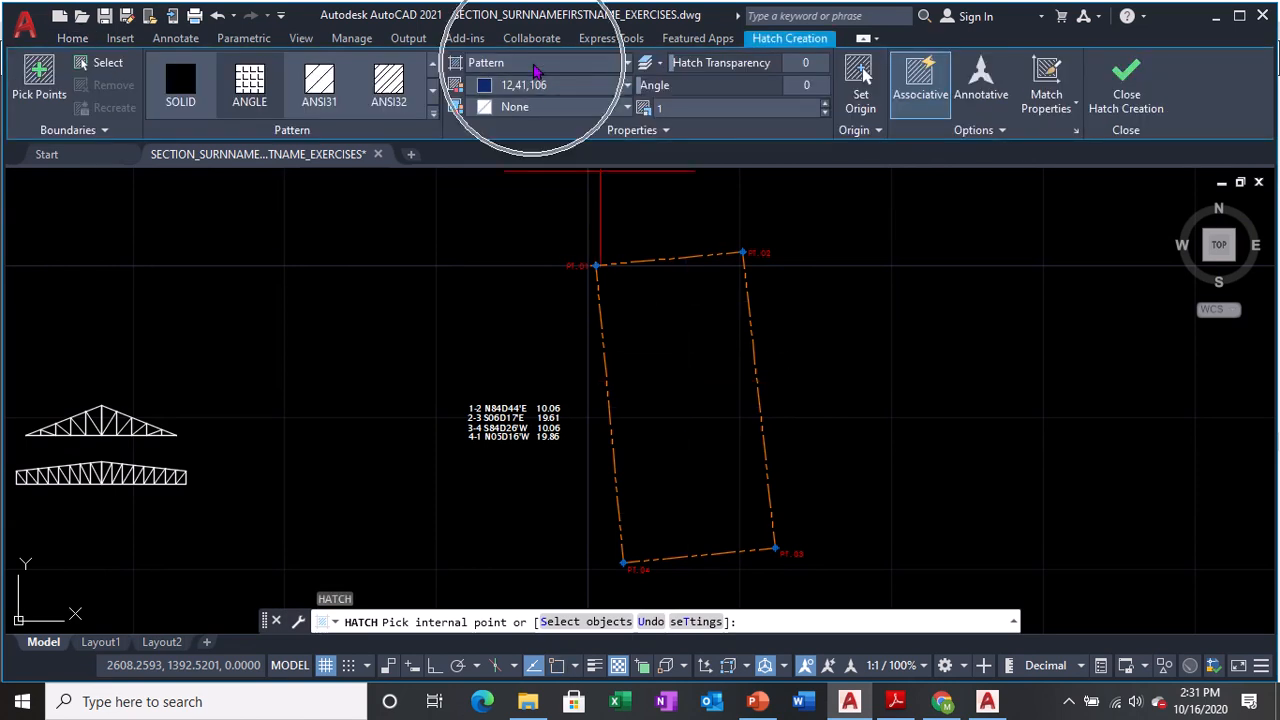
pyautogui.click(534, 68)
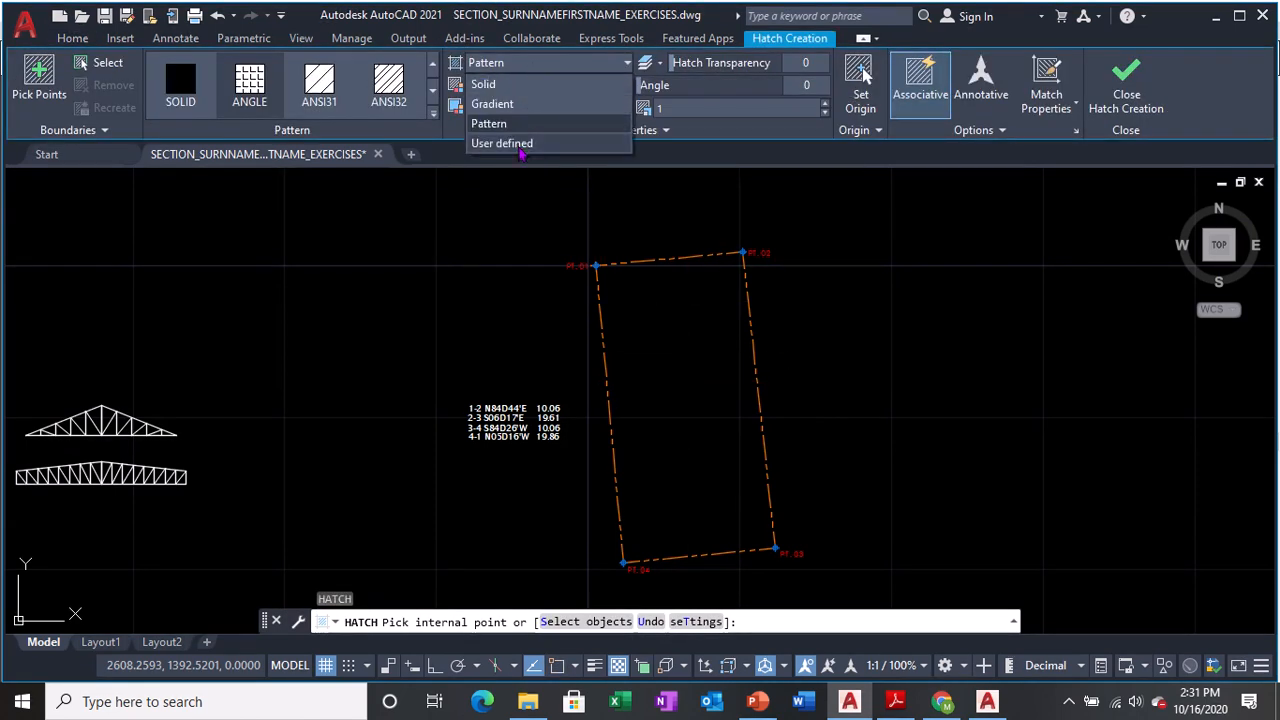
pyautogui.click(521, 144)
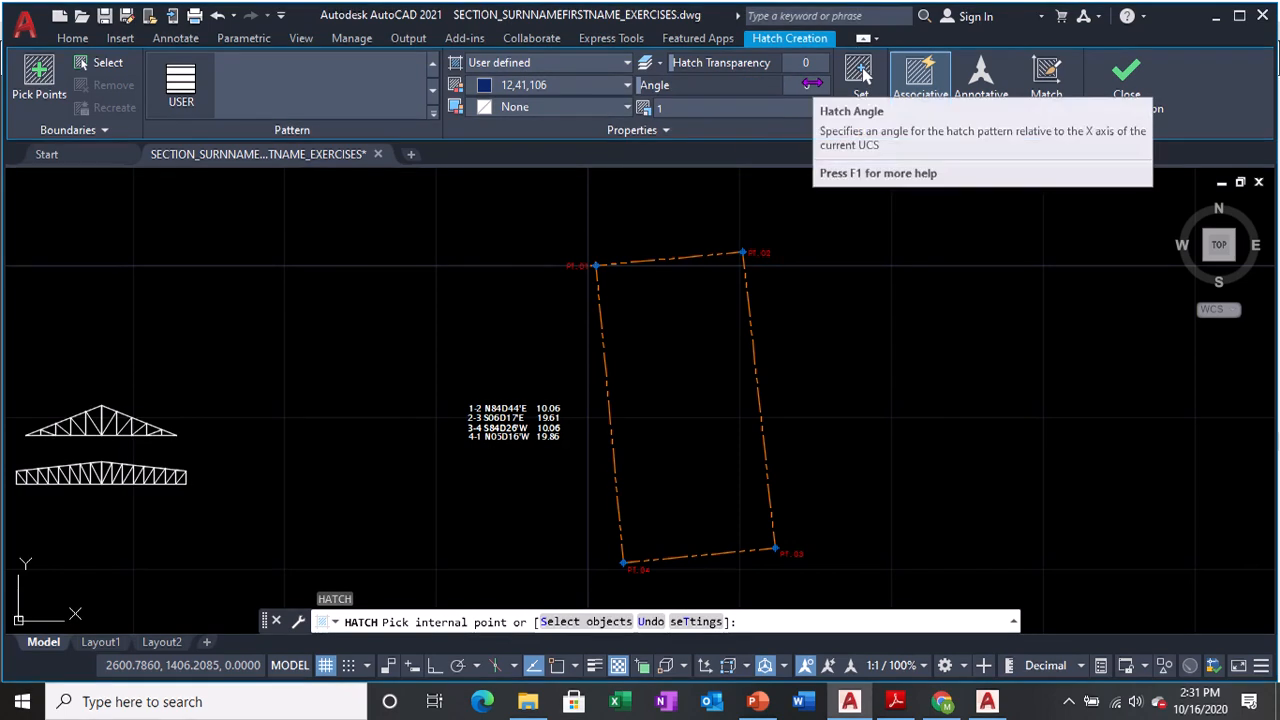
# - Set the hatch angle to 135 and the hatch spacing to 0.25
pyautogui.click(809, 85)
pyautogui.write('13')
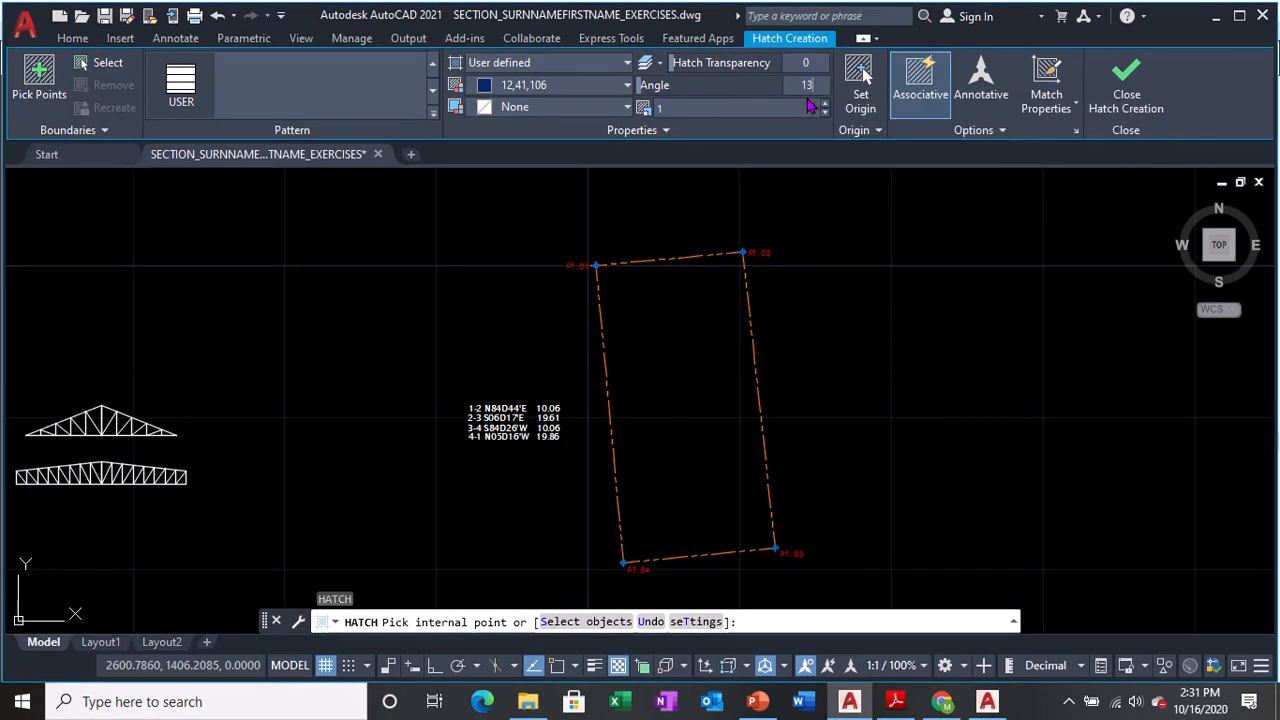
pyautogui.write('5')
pyautogui.click(677, 108)
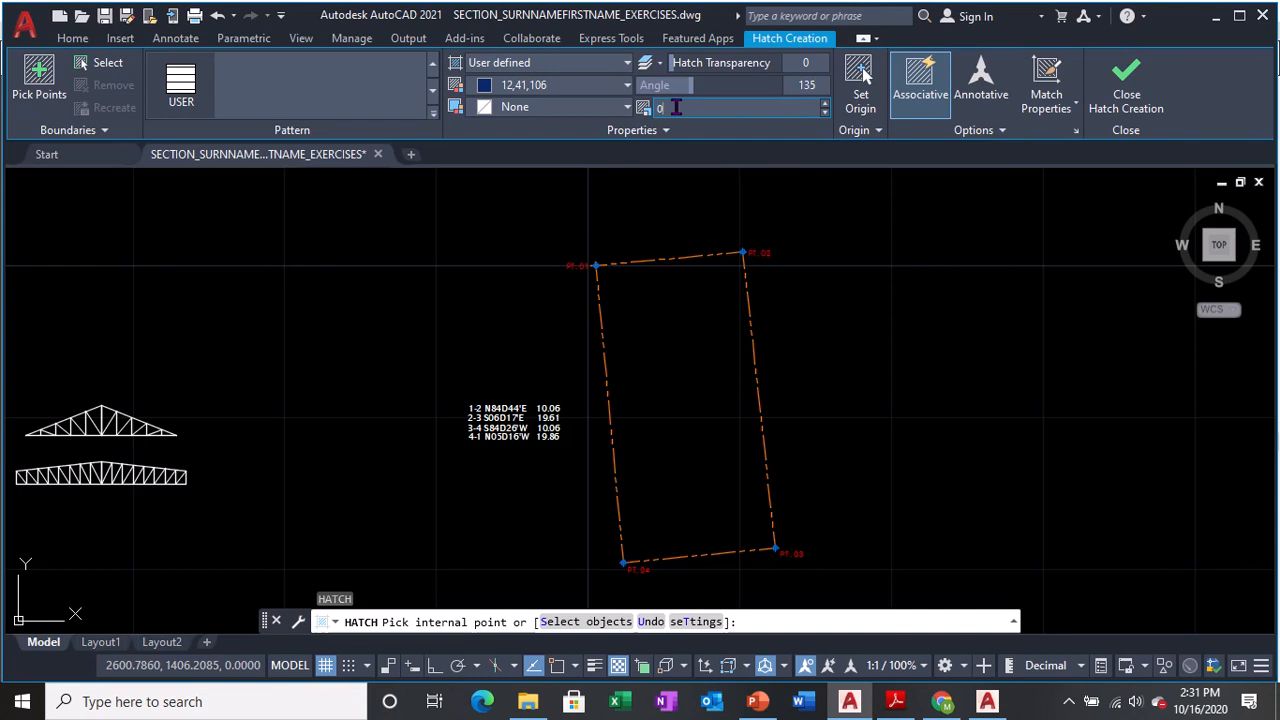
pyautogui.write('0.25')
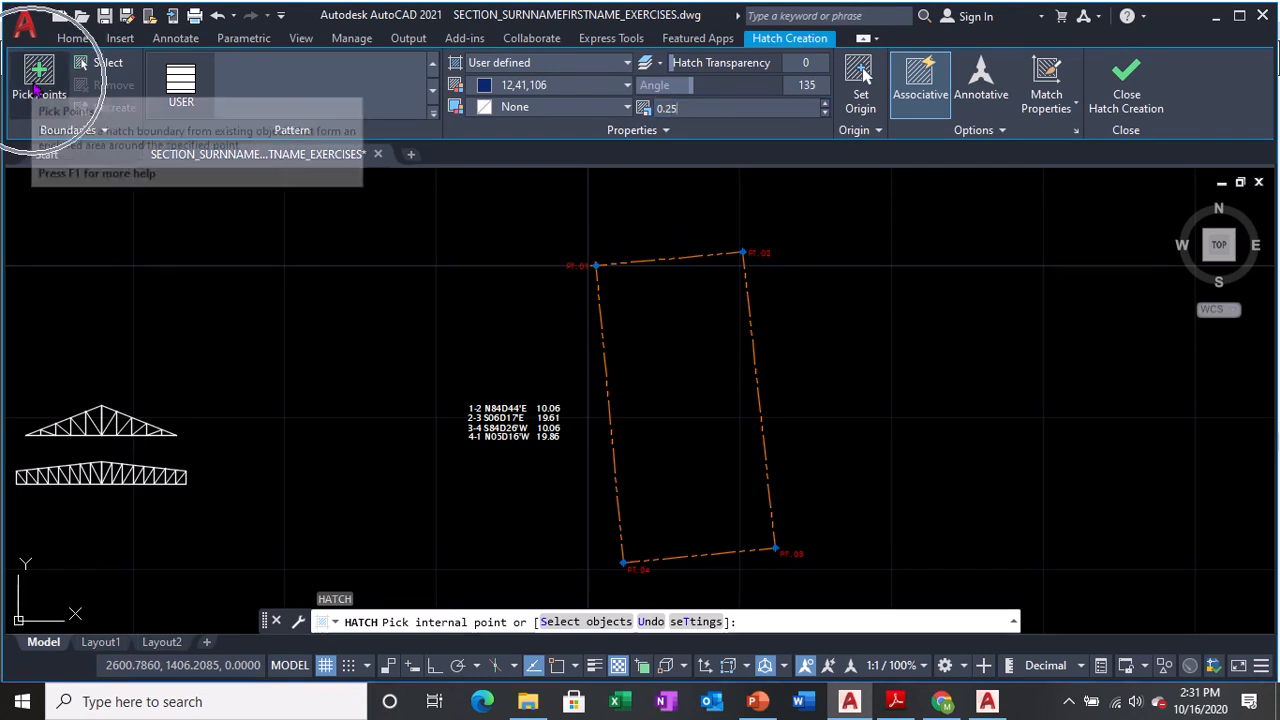
# - Set the hatch color to ByLayer and fill the inside of the lot boundary by picking an internal point
pyautogui.click(35, 90)
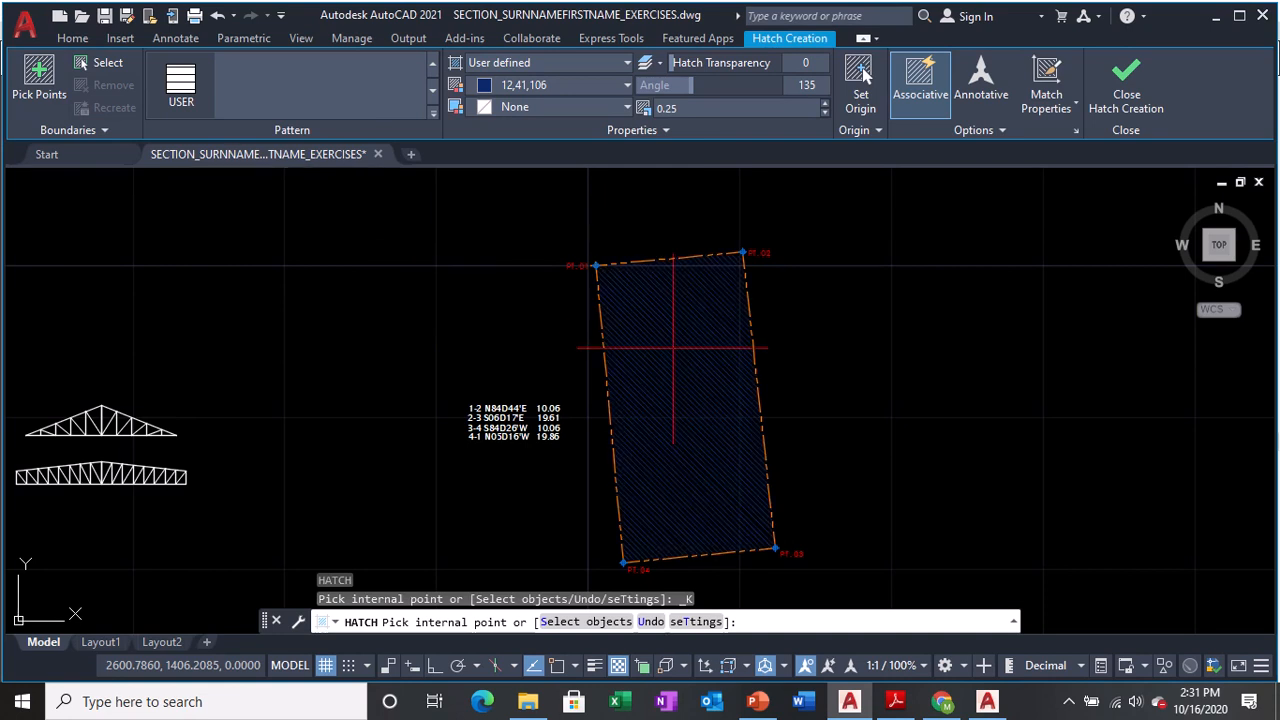
pyautogui.click(670, 347)
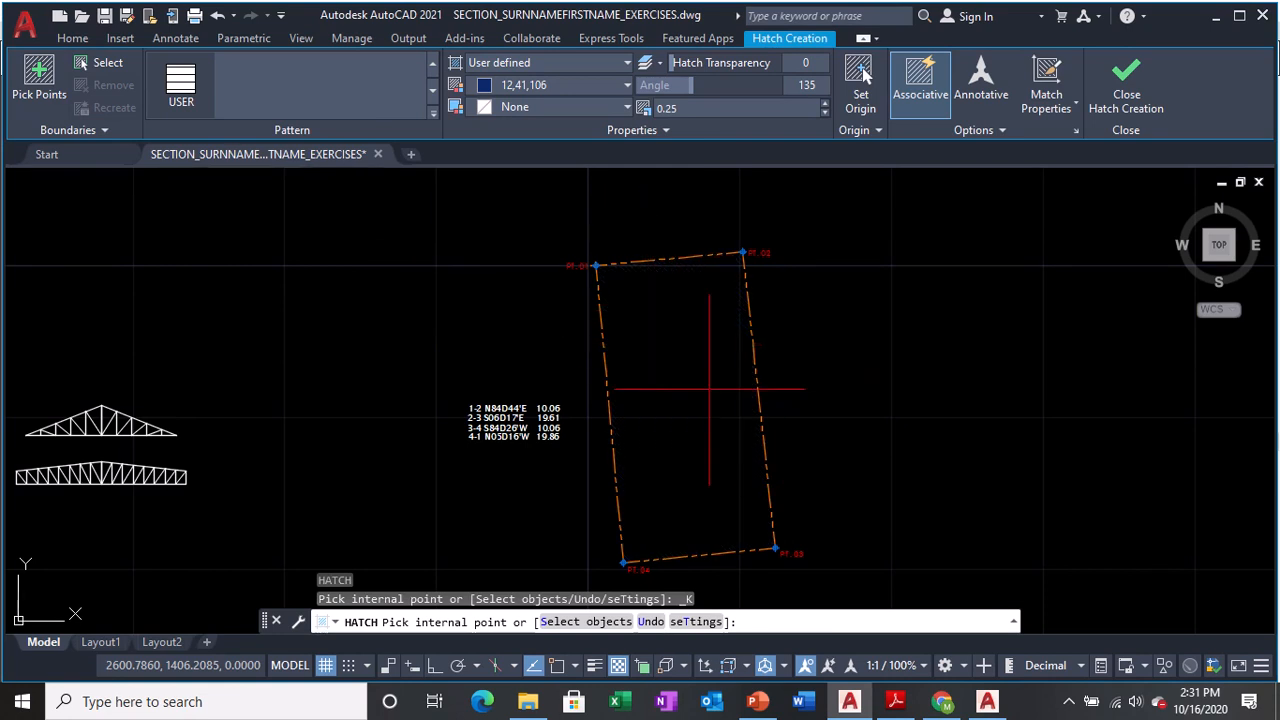
pyautogui.click(708, 388)
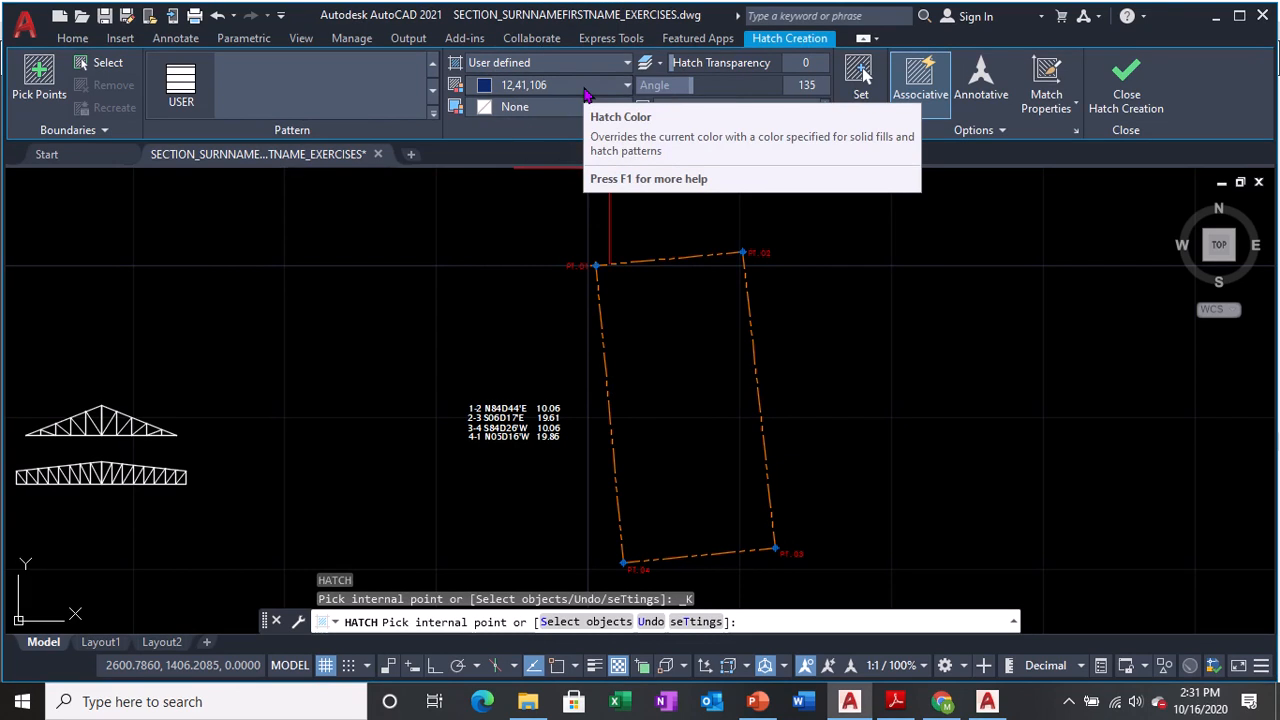
pyautogui.click(587, 94)
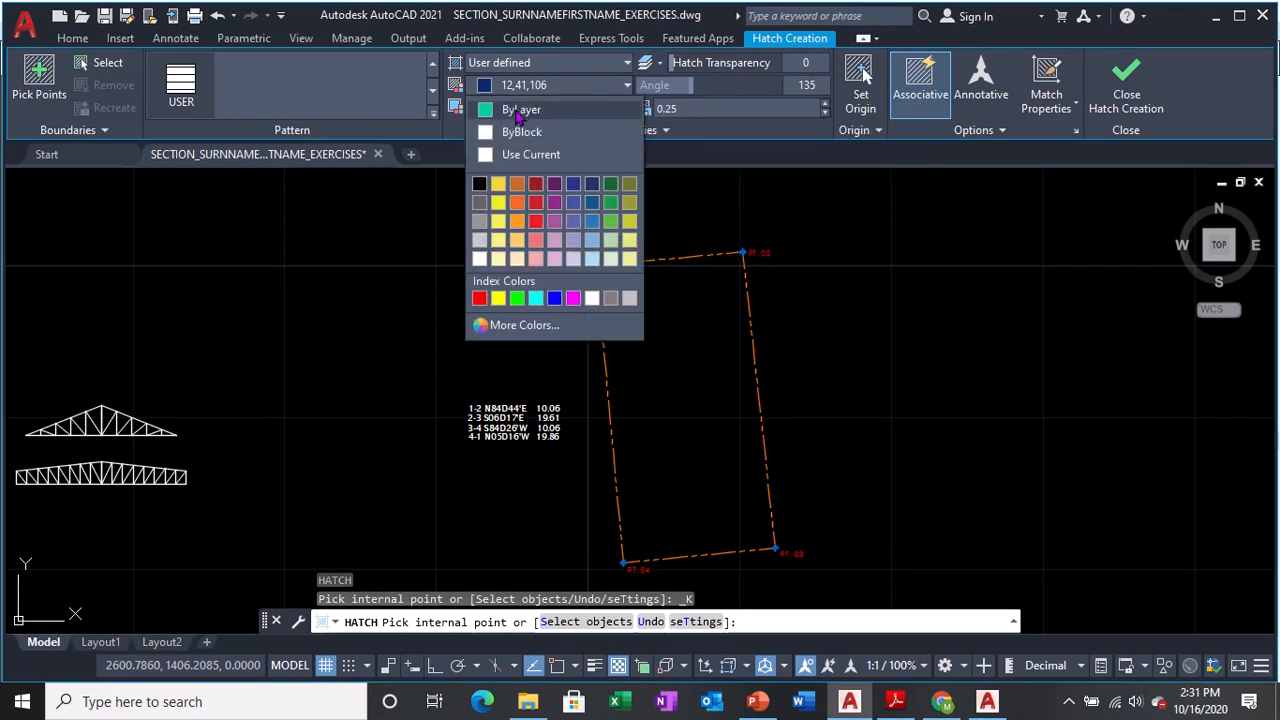
pyautogui.click(519, 110)
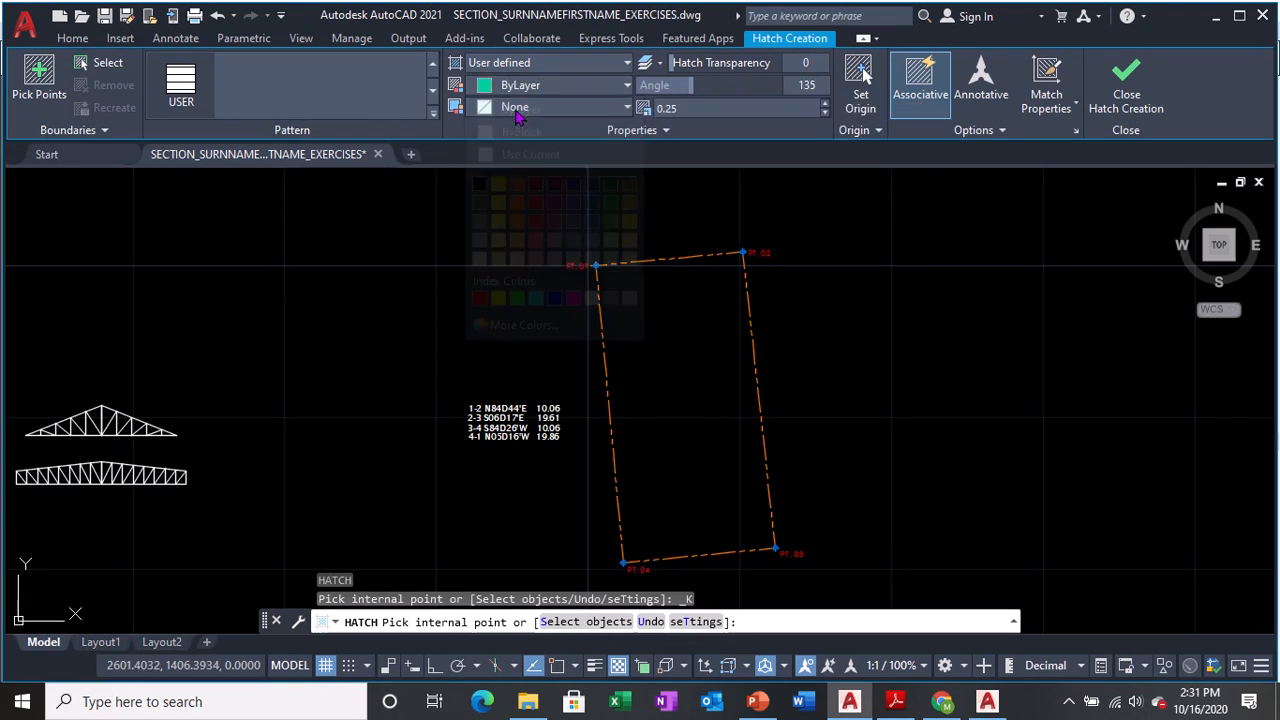
pyautogui.click(662, 402)
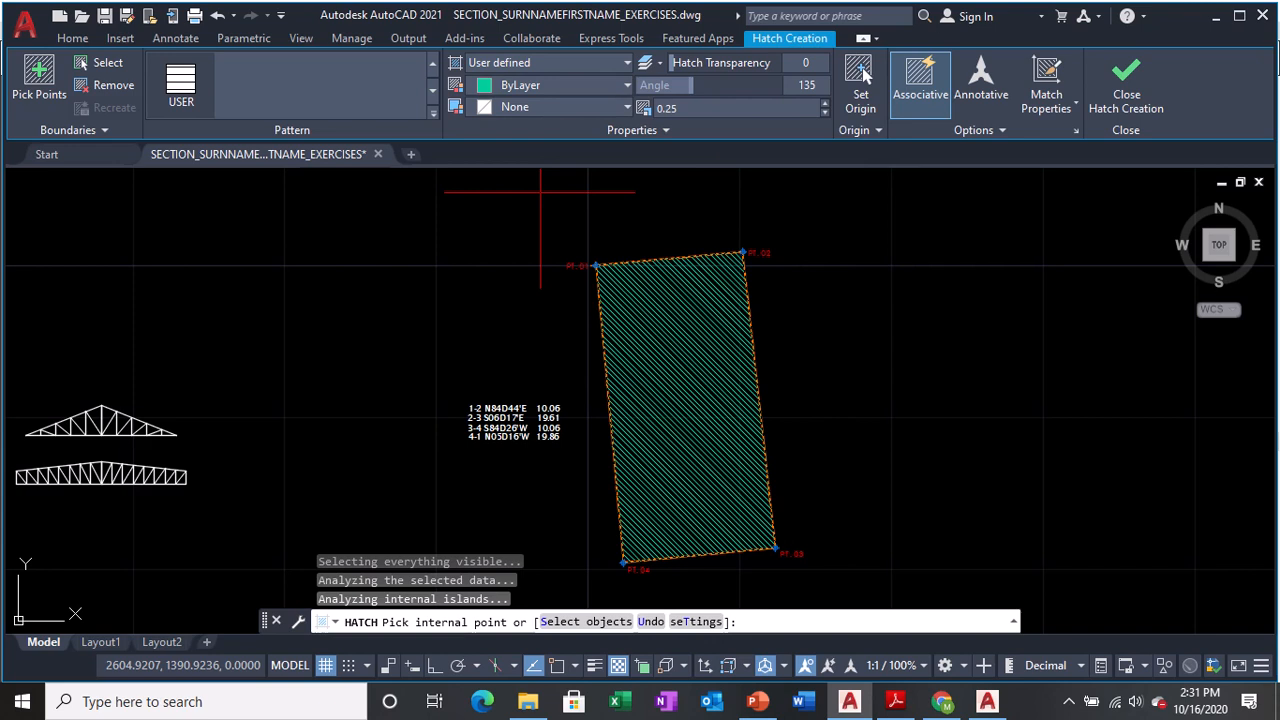
pyautogui.click(678, 362)
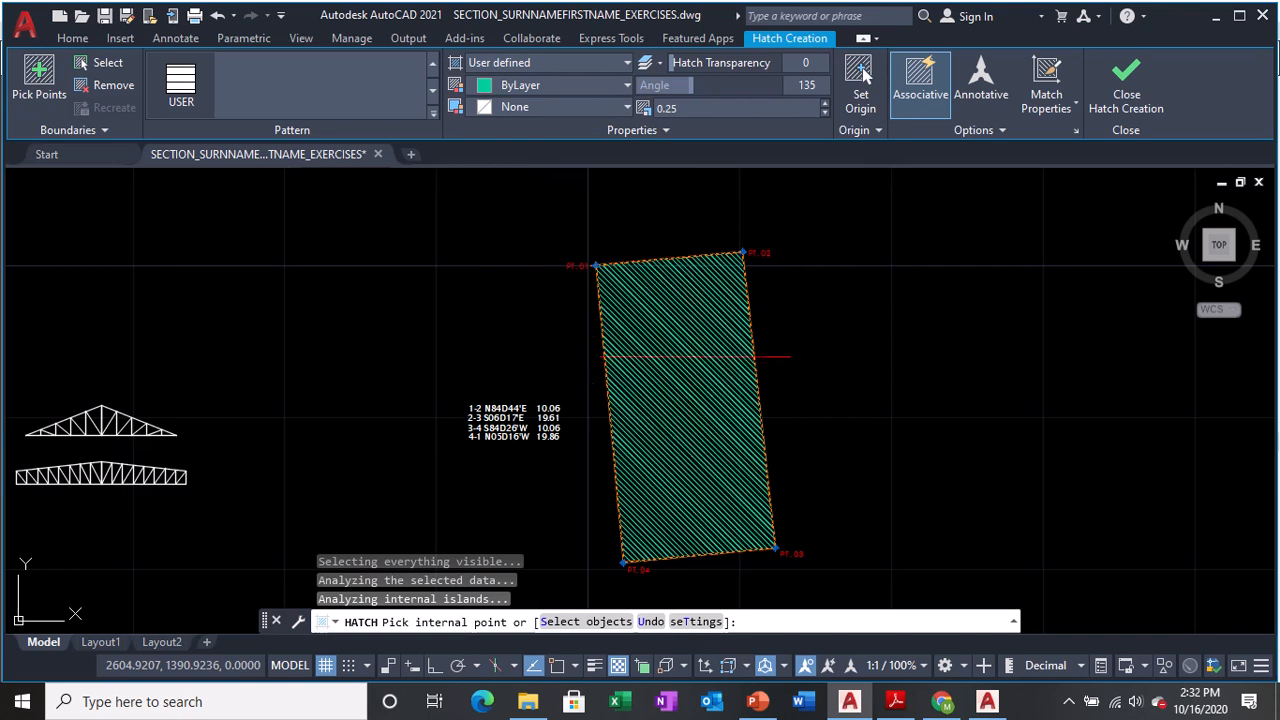
# - Look through the index, true color and color book choices for the hatch and apply 255,255,255
pyautogui.click(575, 90)
pyautogui.click(558, 93)
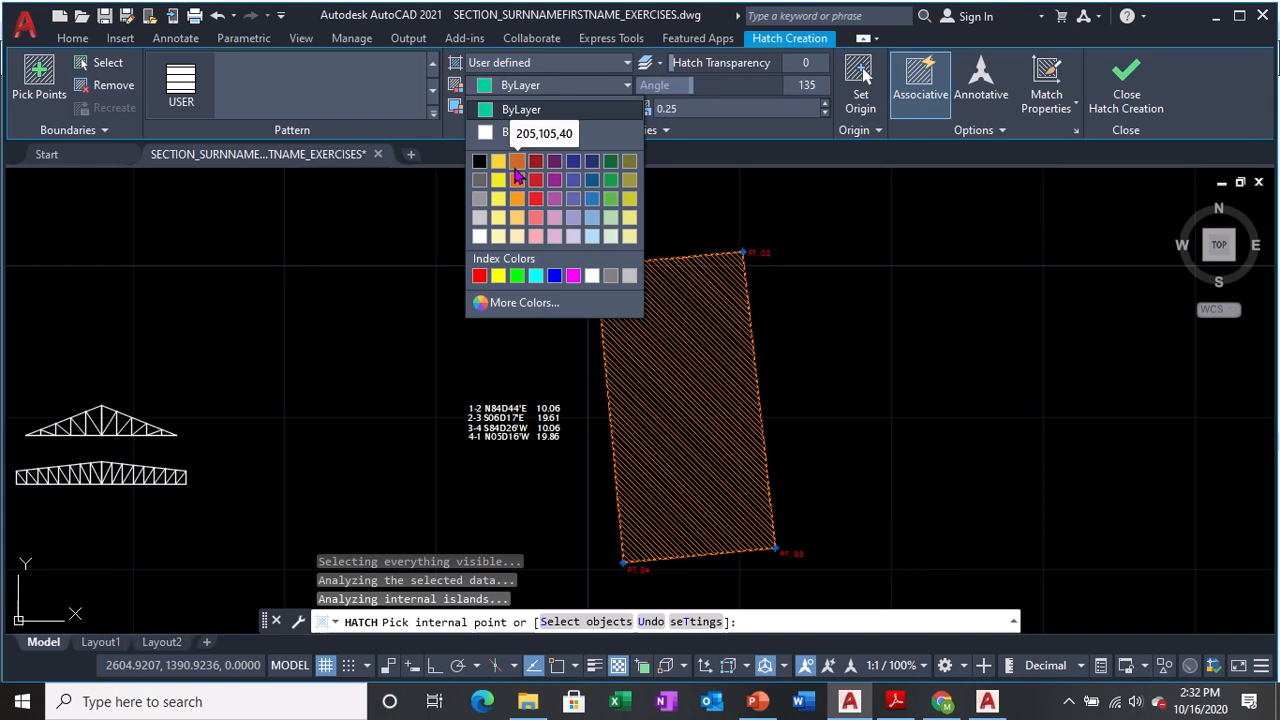
pyautogui.click(515, 308)
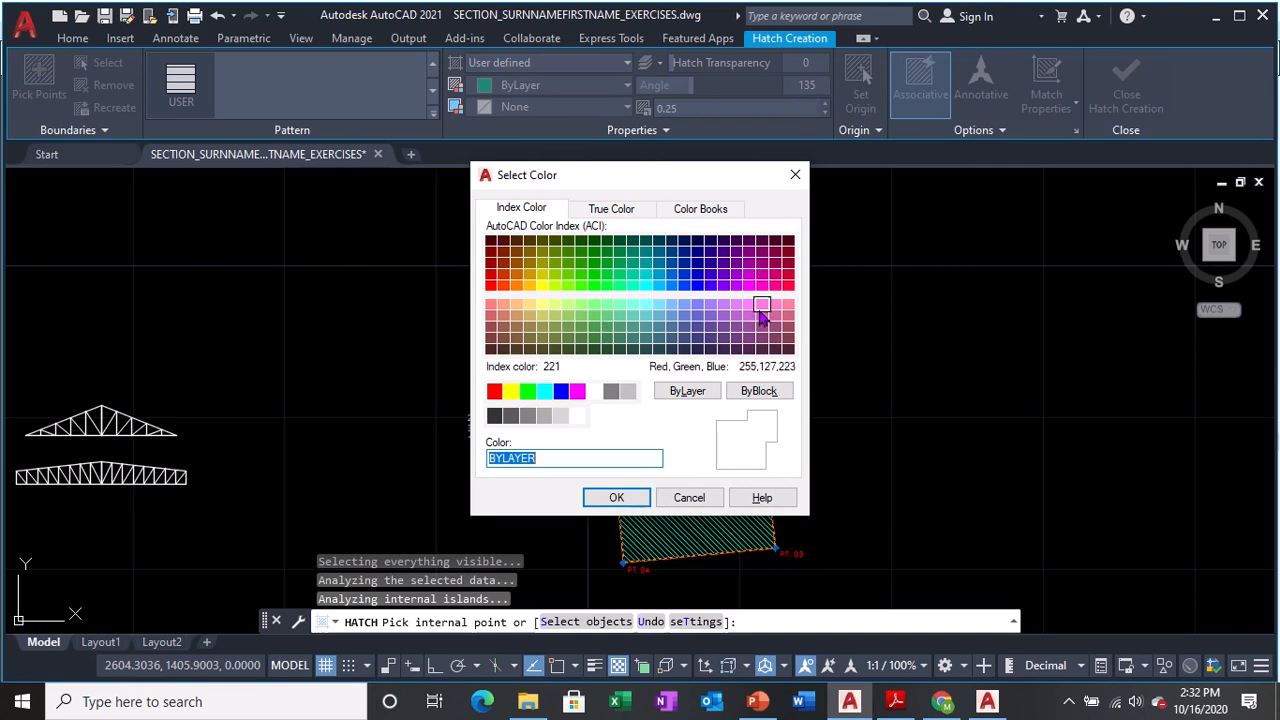
pyautogui.press('ctrl')
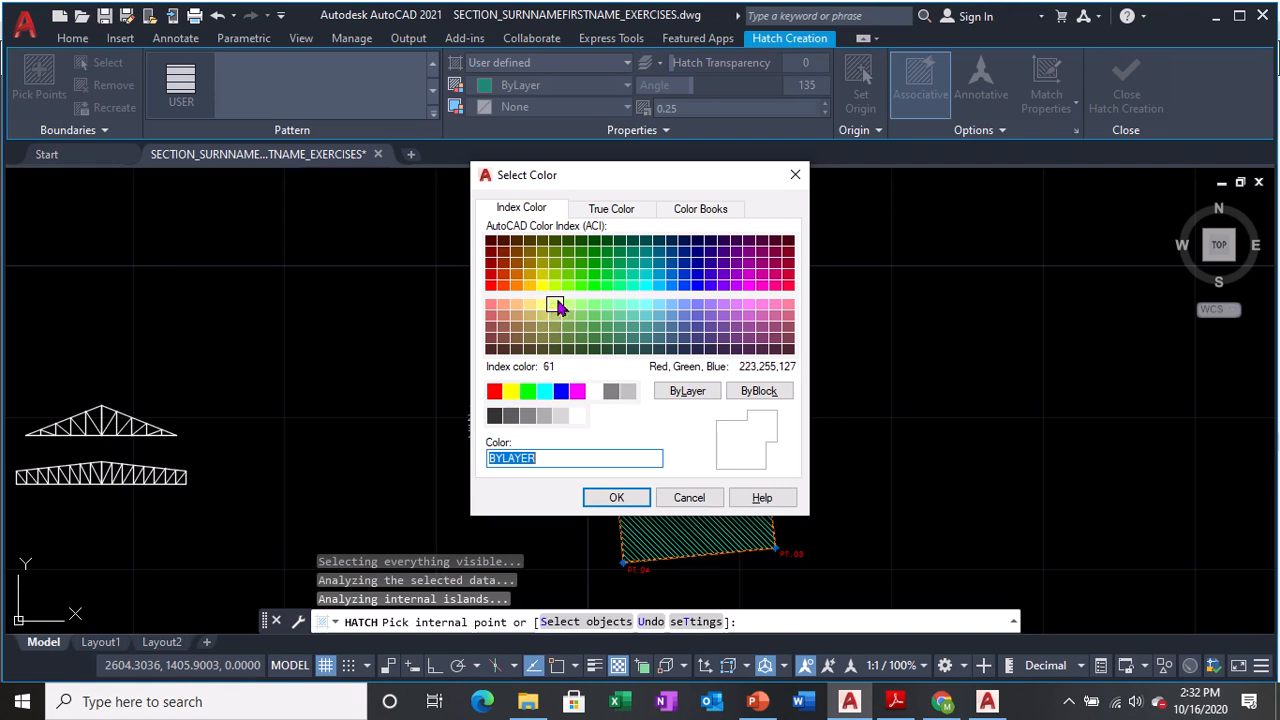
pyautogui.click(611, 212)
pyautogui.click(688, 209)
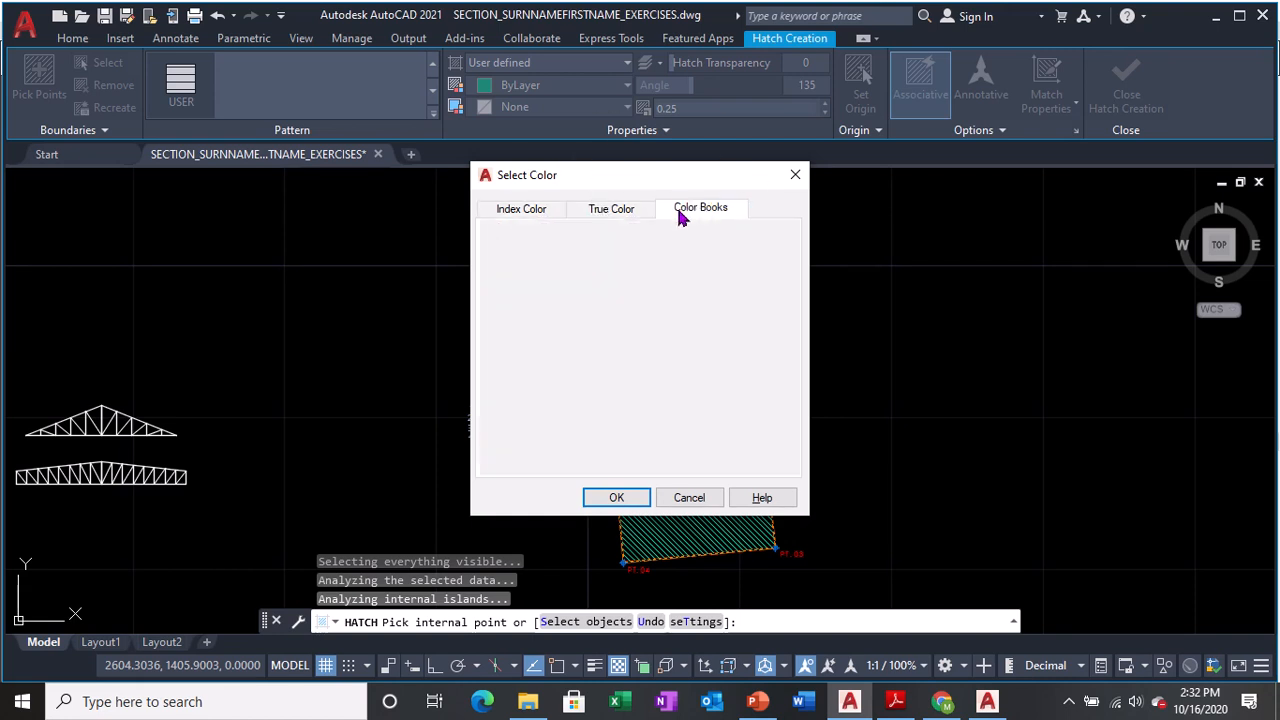
pyautogui.click(614, 209)
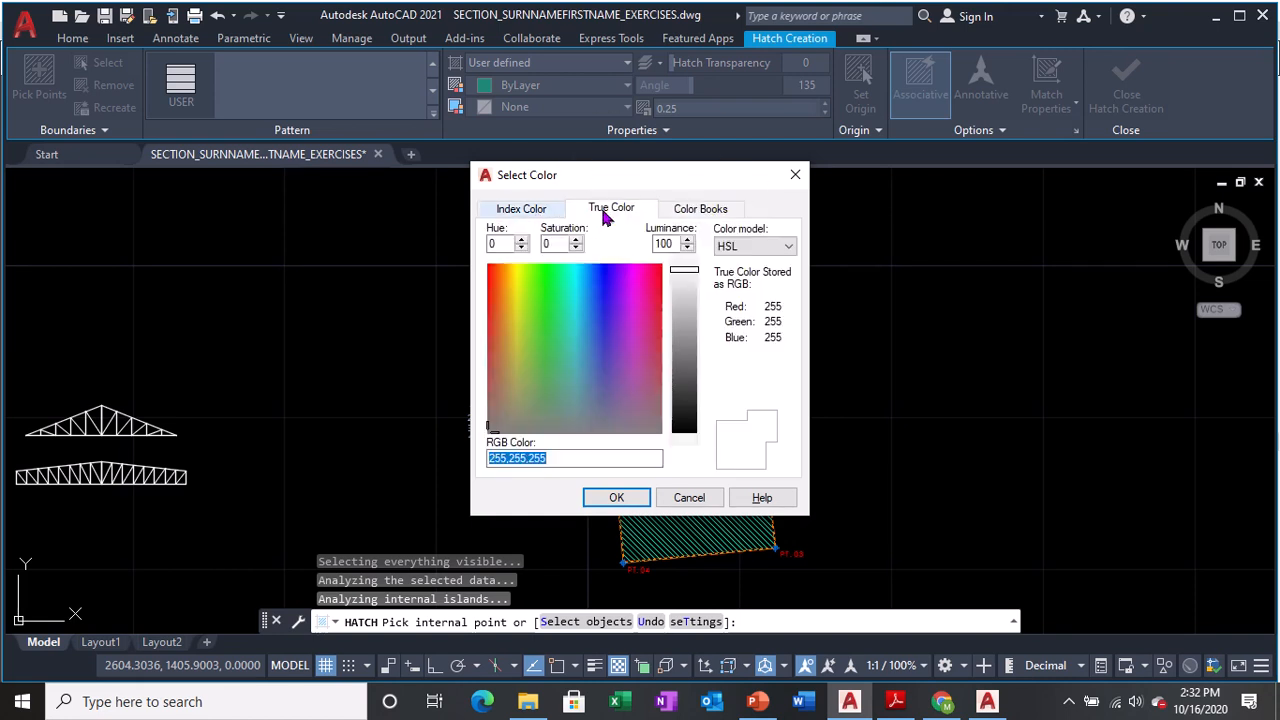
pyautogui.click(700, 209)
pyautogui.click(606, 208)
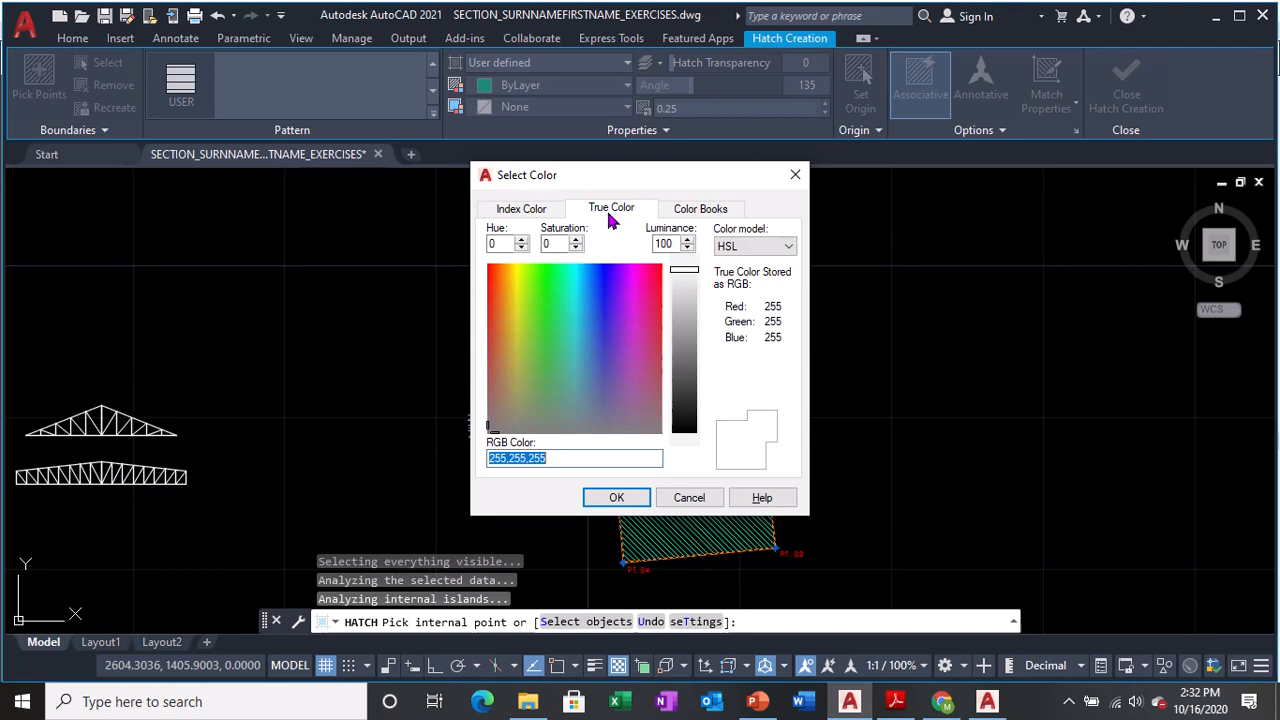
pyautogui.click(537, 218)
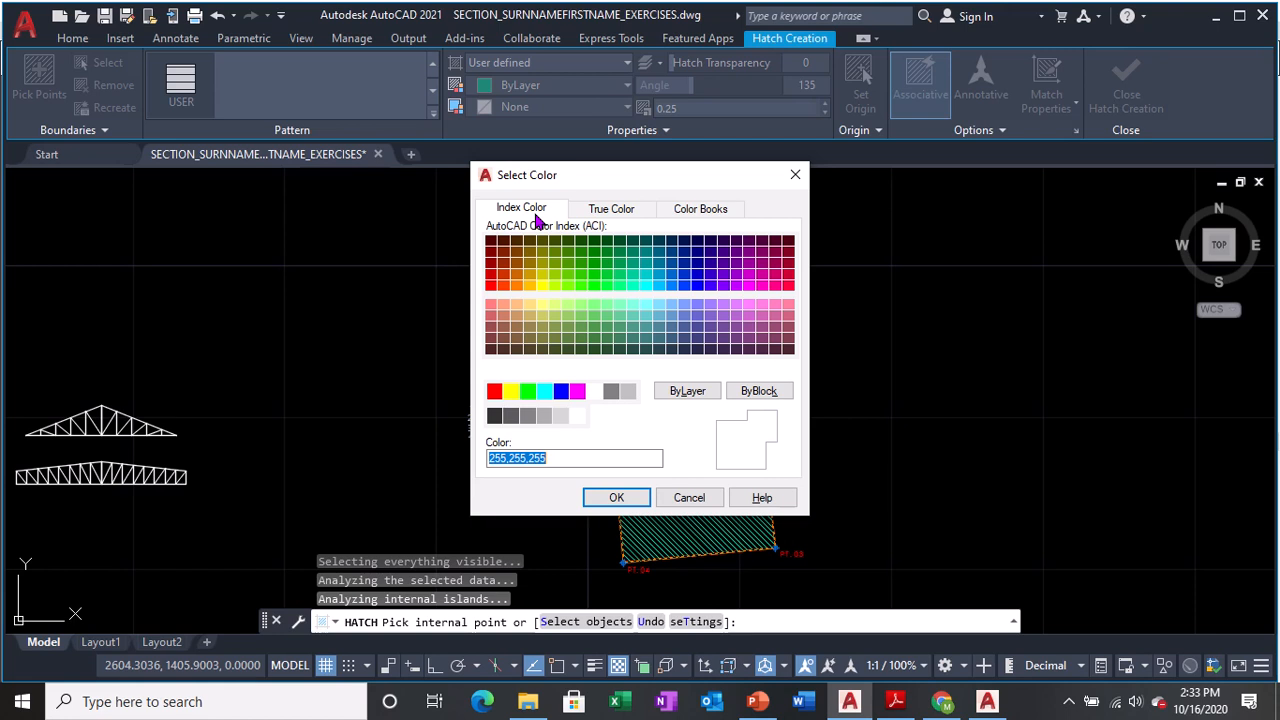
pyautogui.press('ctrl')
pyautogui.press('ctrl')
pyautogui.press('ctrl')
pyautogui.press('ctrl')
pyautogui.press('ctrl')
pyautogui.press('ctrl')
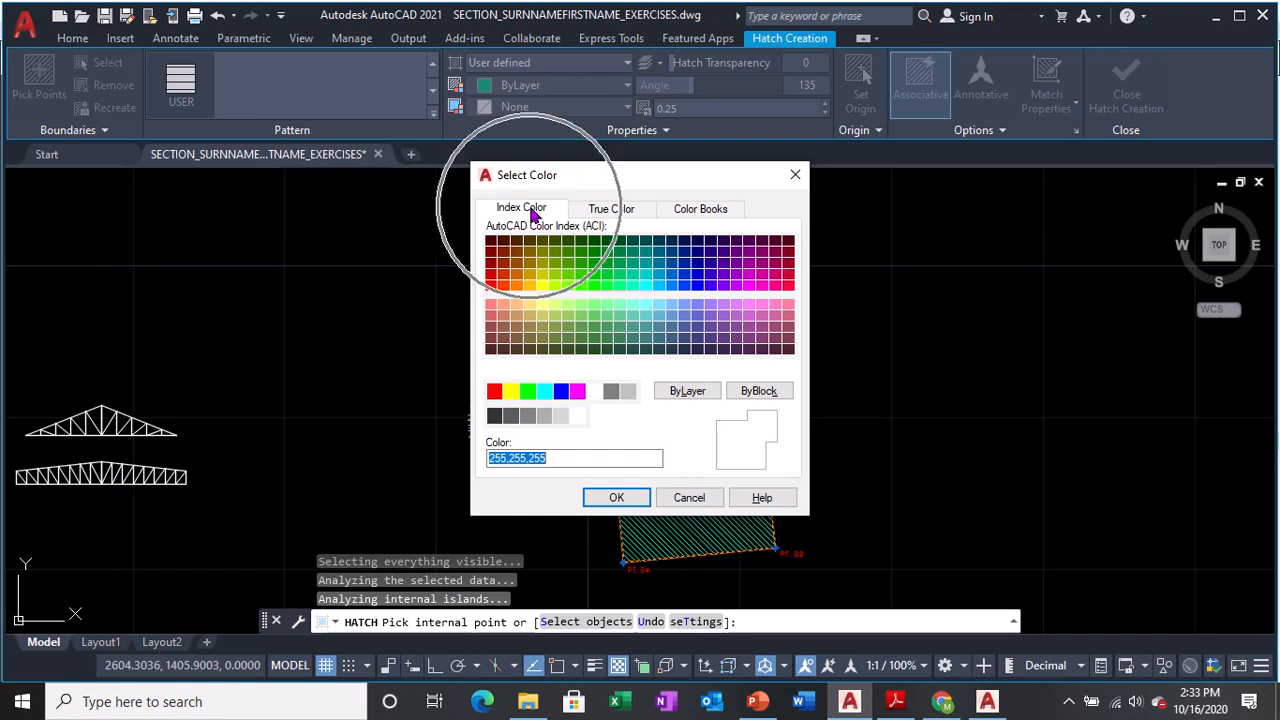
pyautogui.press('ctrl')
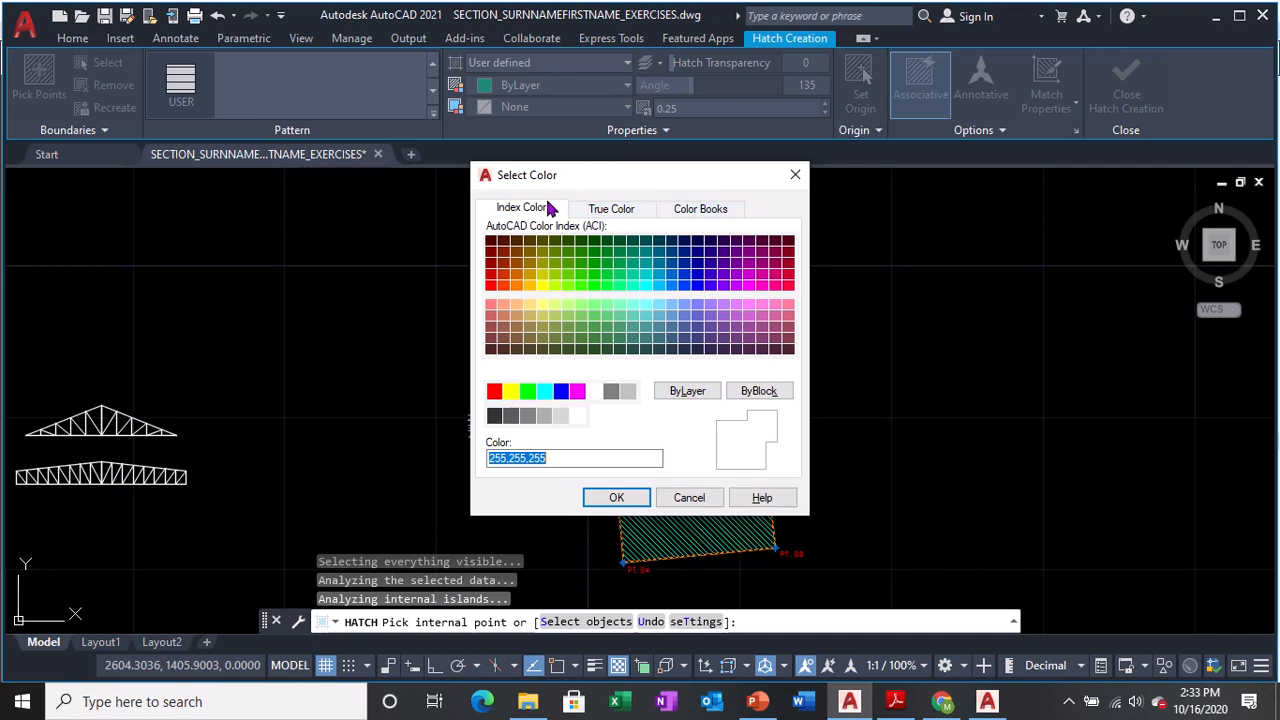
pyautogui.click(606, 495)
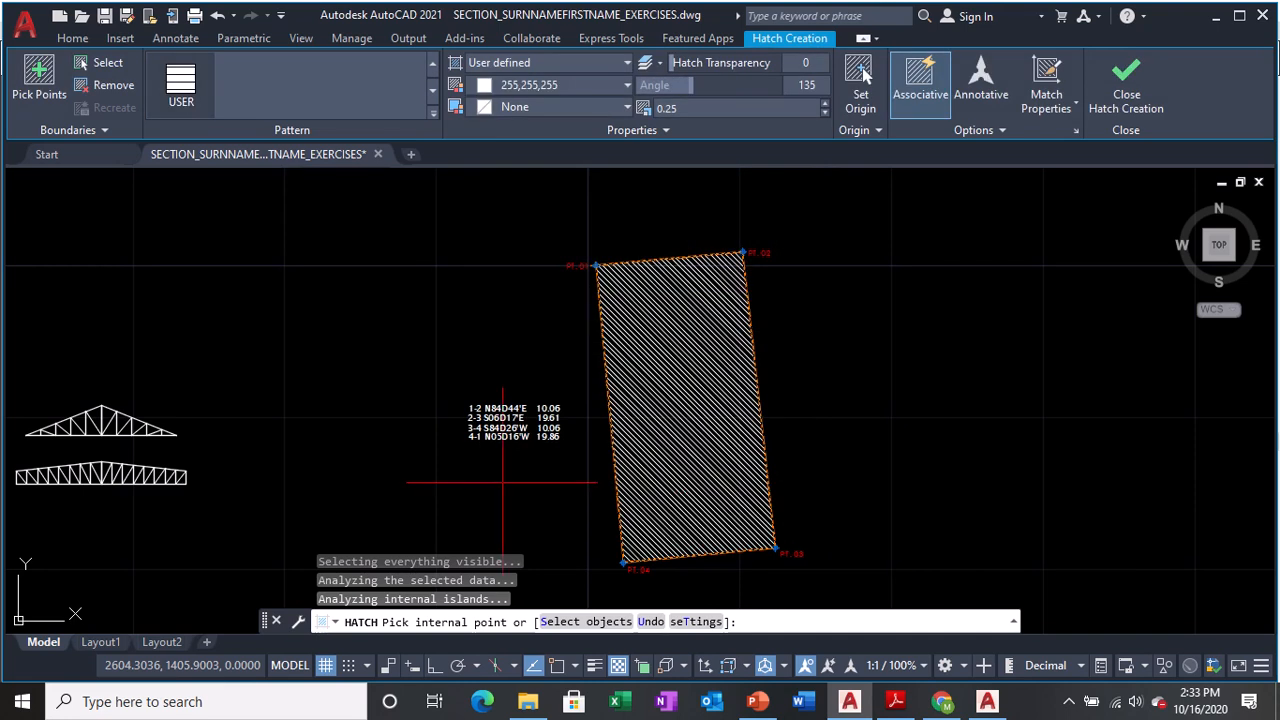
# - Set the hatch color back to ByLayer and finish the lot's hatch
pyautogui.click(540, 88)
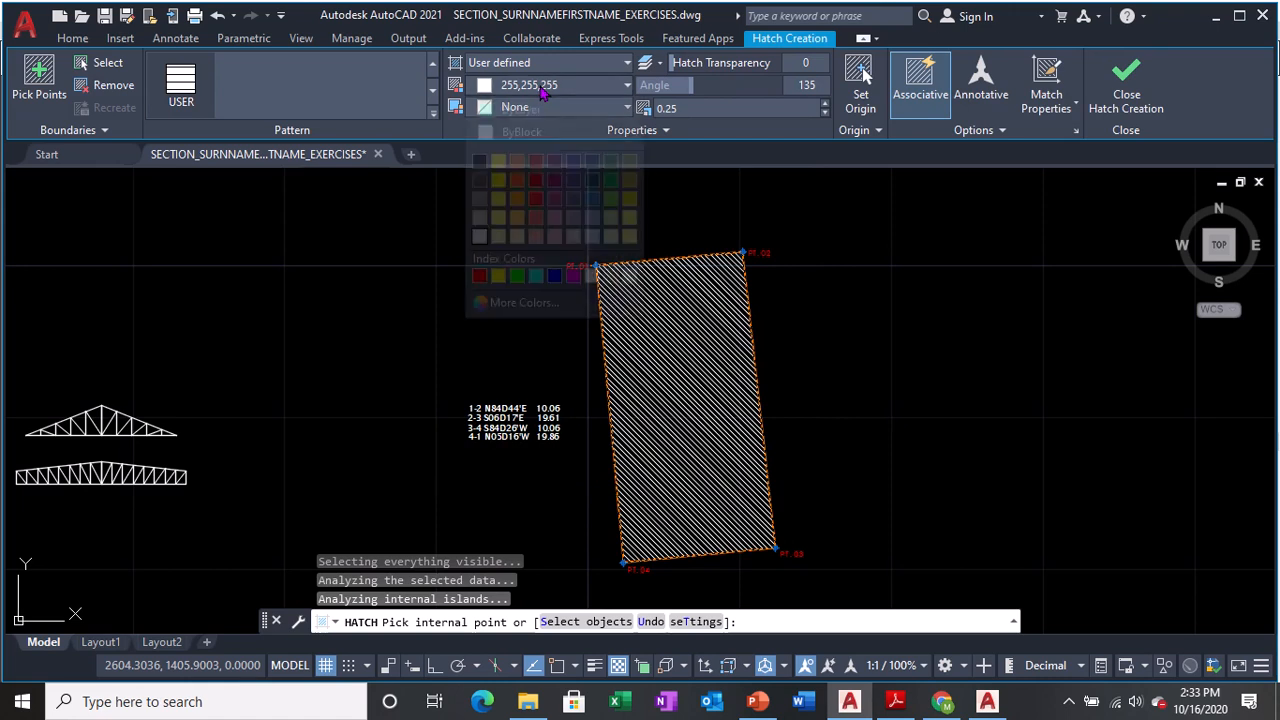
pyautogui.click(520, 112)
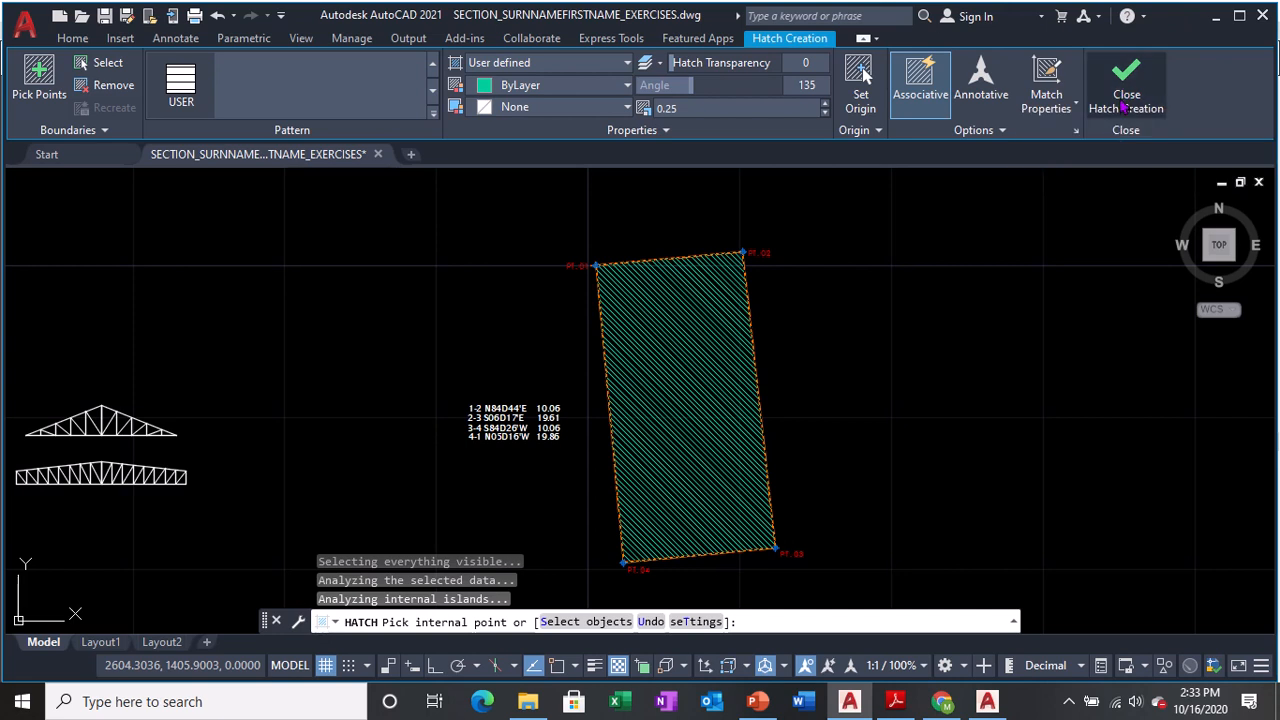
pyautogui.click(1124, 100)
pyautogui.moveTo(609, 363); pyautogui.dragTo(571, 337, button='middle')
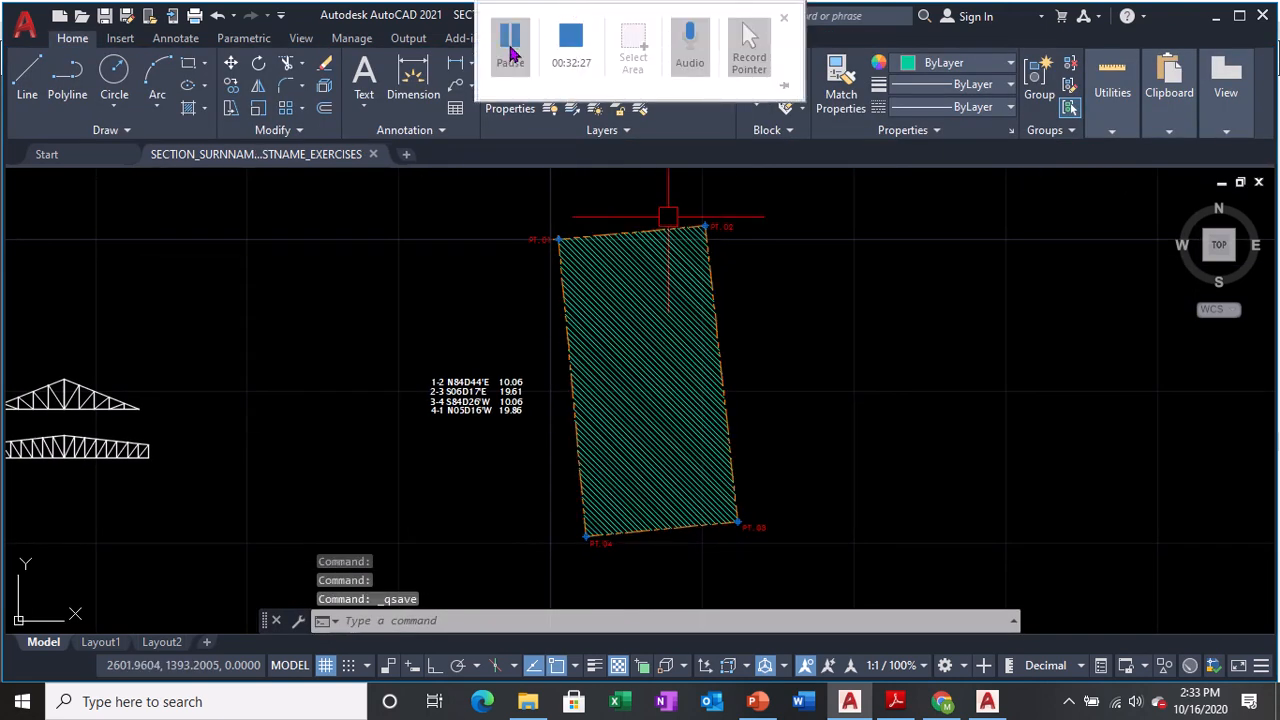
# - Read the module's plotting pages about opening Layout1, deleting the default viewport and creating a new viewport for plotting
pyautogui.click(509, 48)
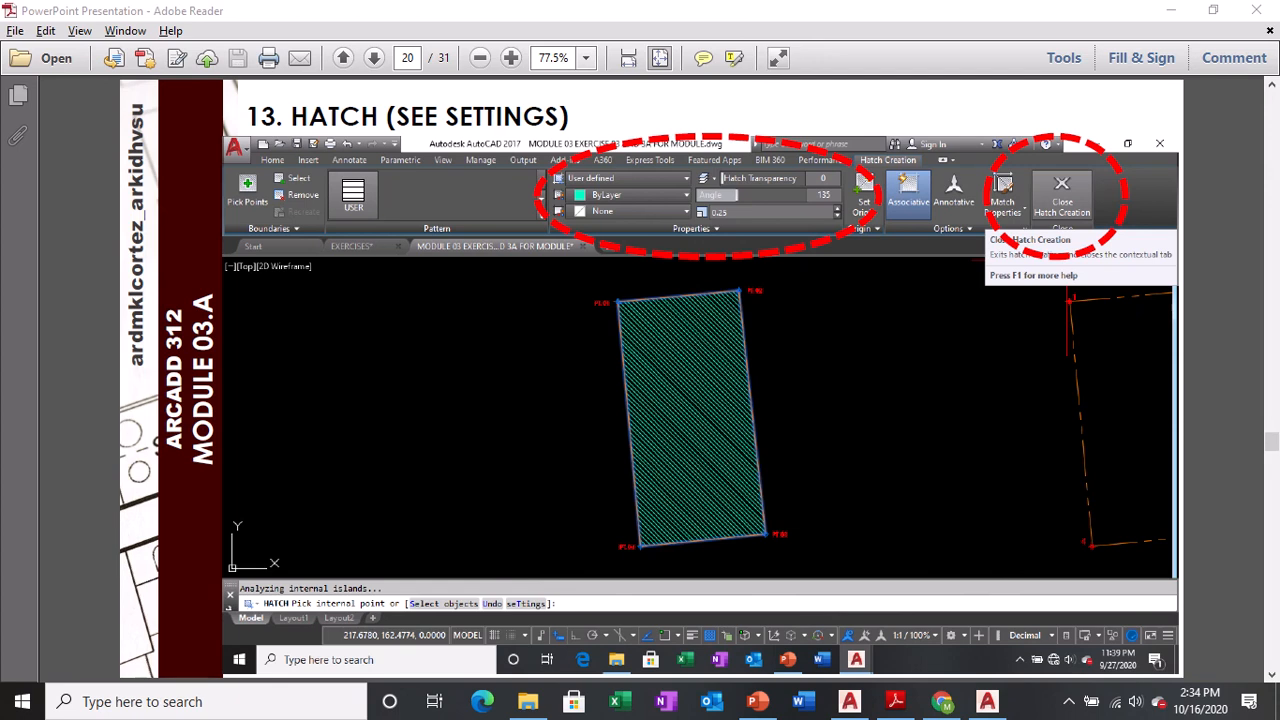
pyautogui.press('pagedown')
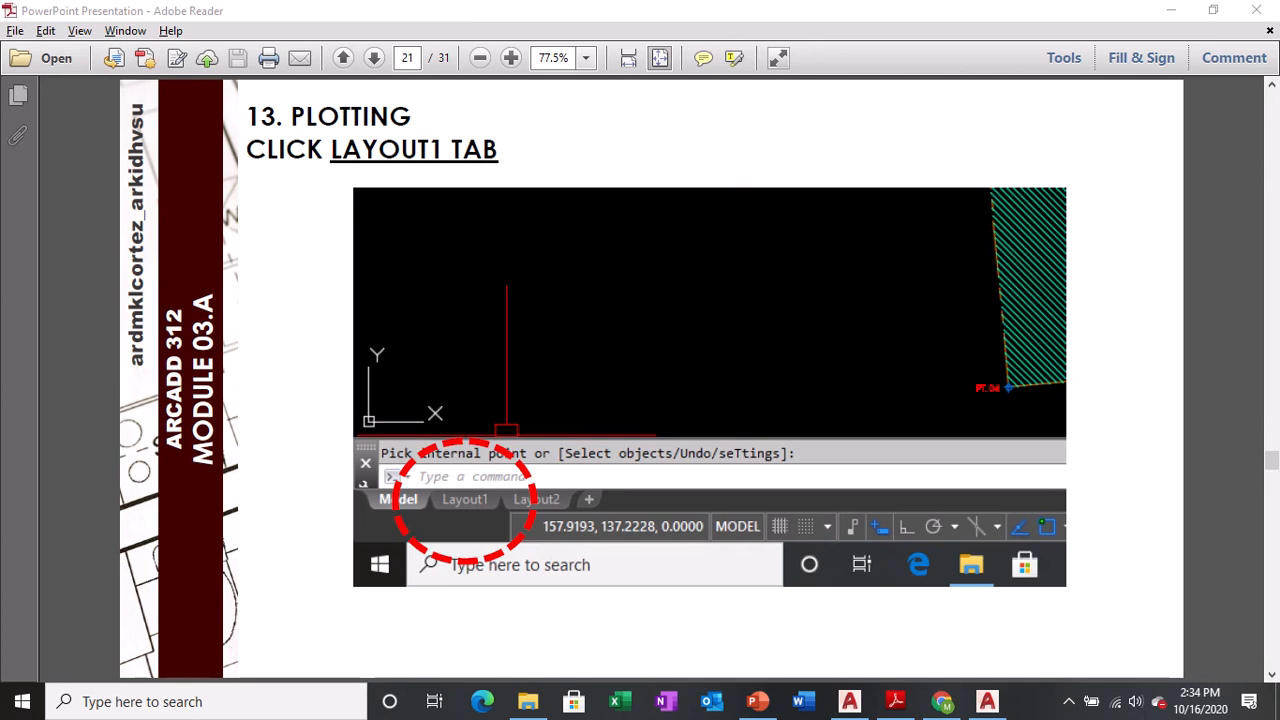
pyautogui.press('pagedown')
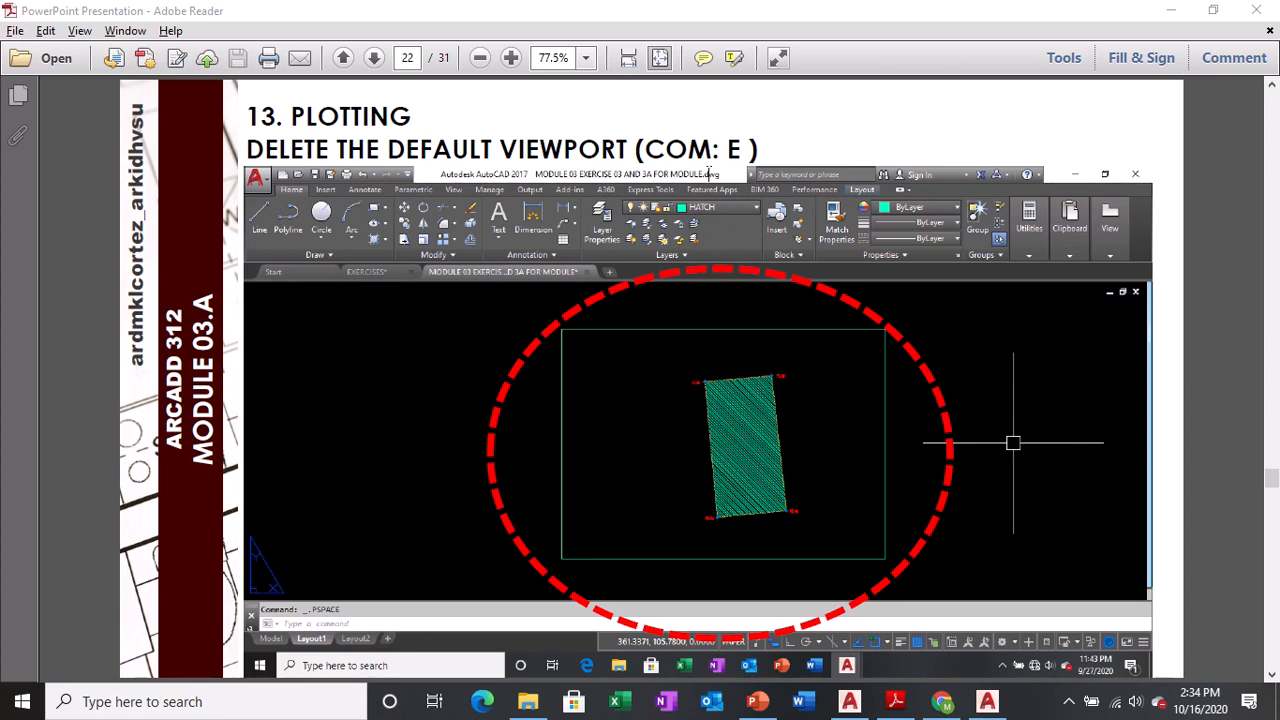
pyautogui.press('pagedown')
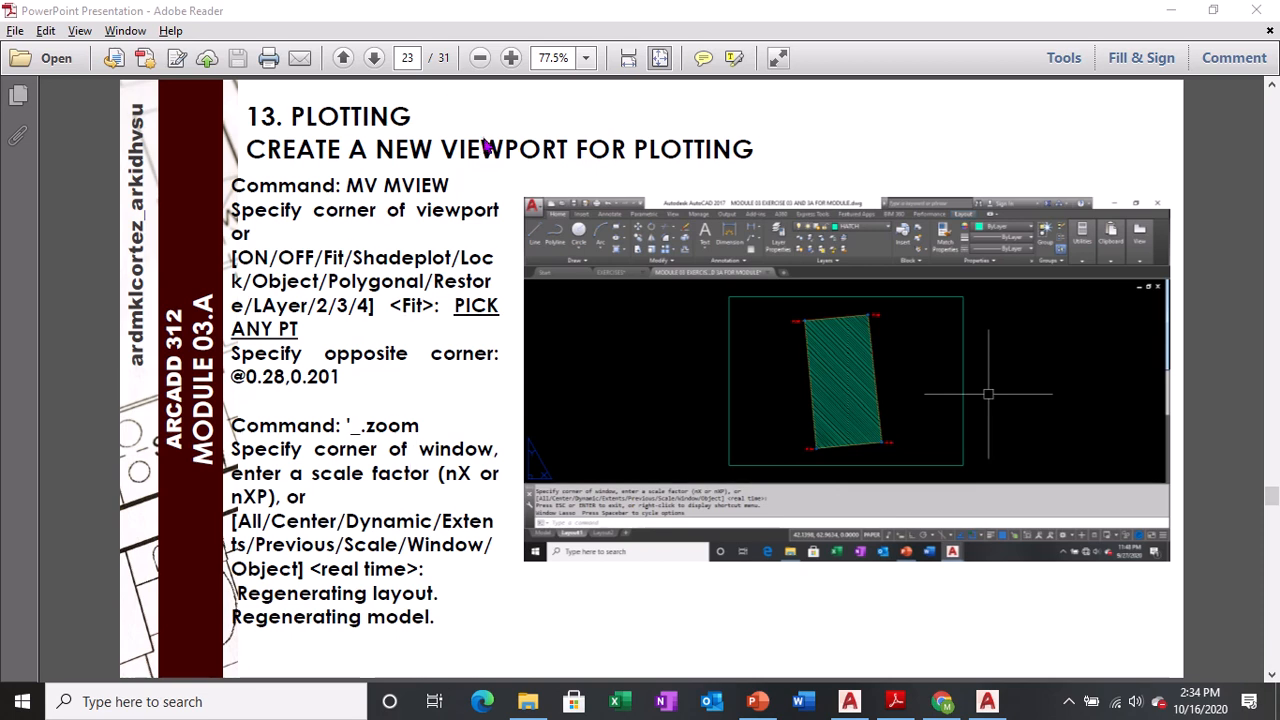
pyautogui.scroll(-1, 428, 331)
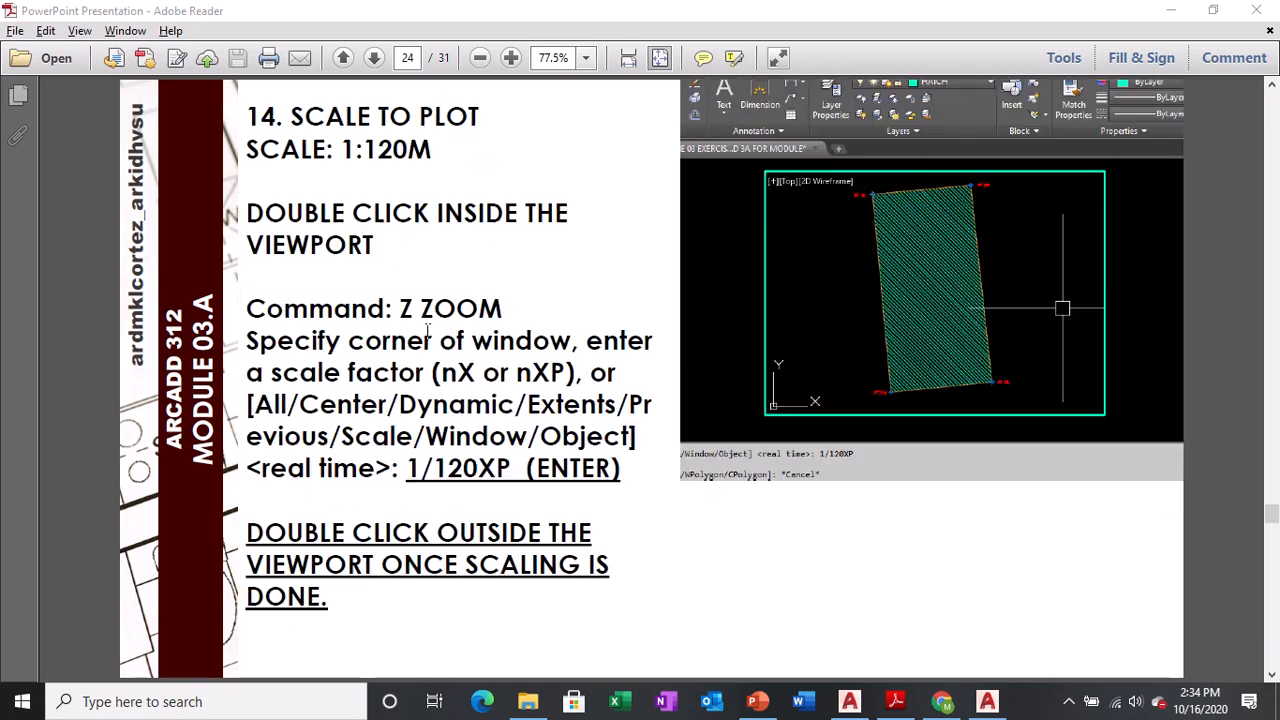
# - Examine the module's page on the plot scale, in particular the required scale and the zoom factor entry
pyautogui.click(347, 147)
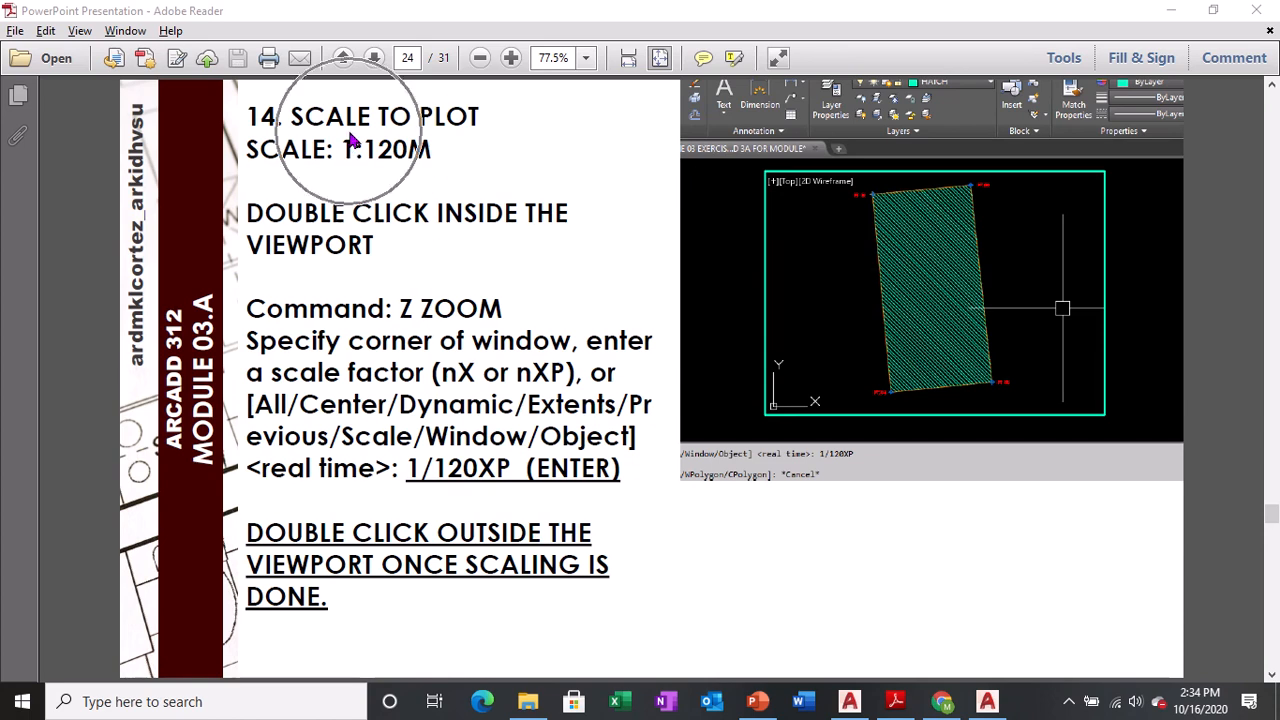
pyautogui.click(405, 162)
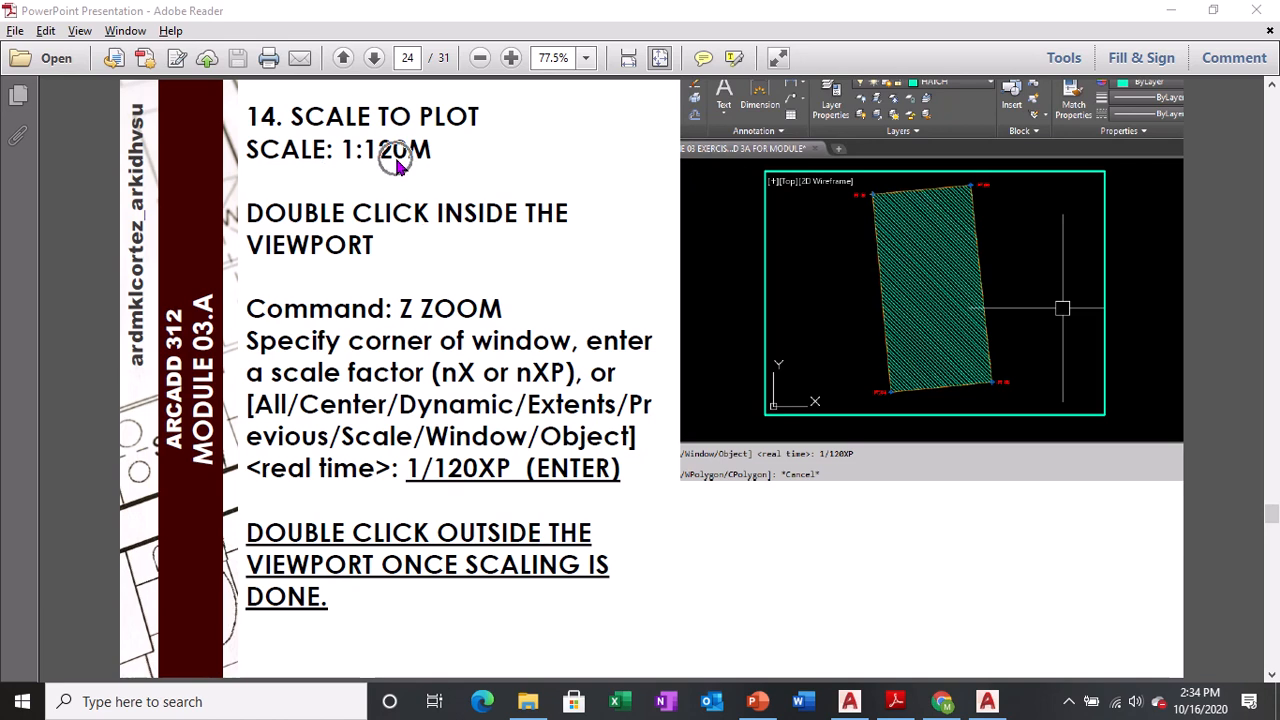
pyautogui.doubleClick(428, 470)
pyautogui.click(468, 475)
pyautogui.doubleClick(586, 475)
pyautogui.click(589, 478)
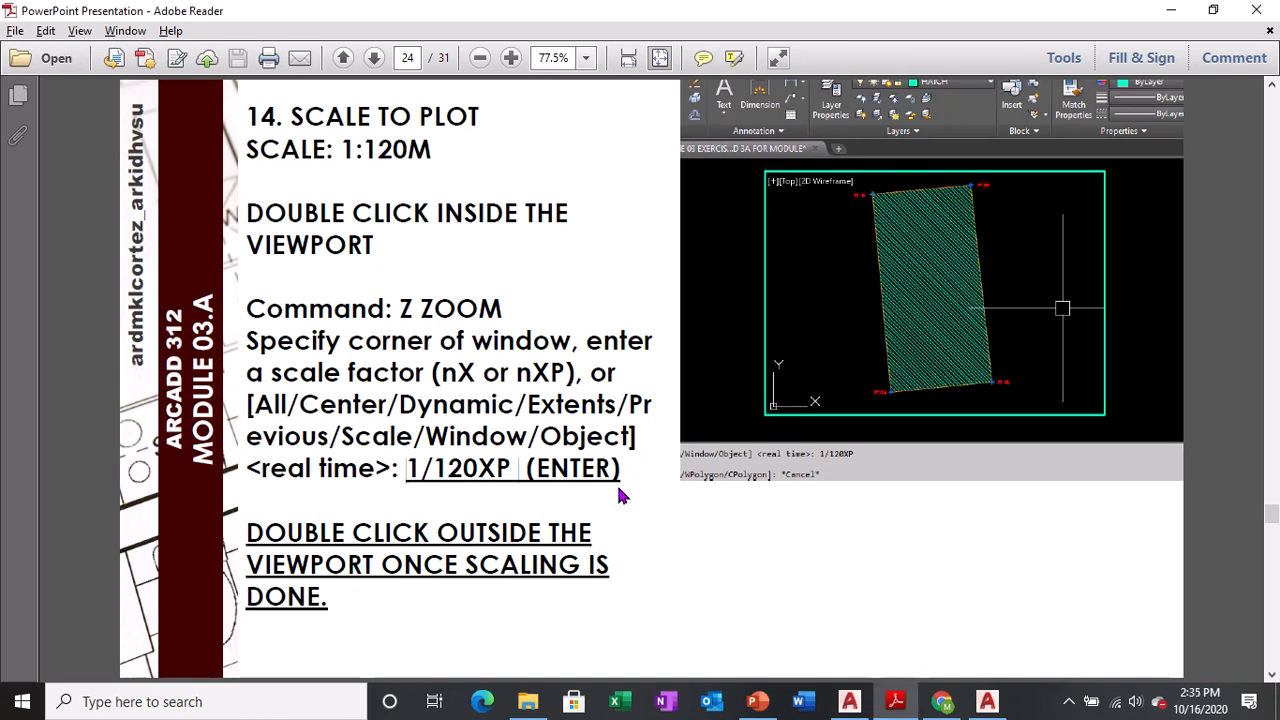
pyautogui.click(626, 490)
pyautogui.press('ctrl')
pyautogui.press('ctrl')
pyautogui.moveTo(246, 469); pyautogui.dragTo(518, 469)
pyautogui.press('ctrl')
pyautogui.press('ctrl')
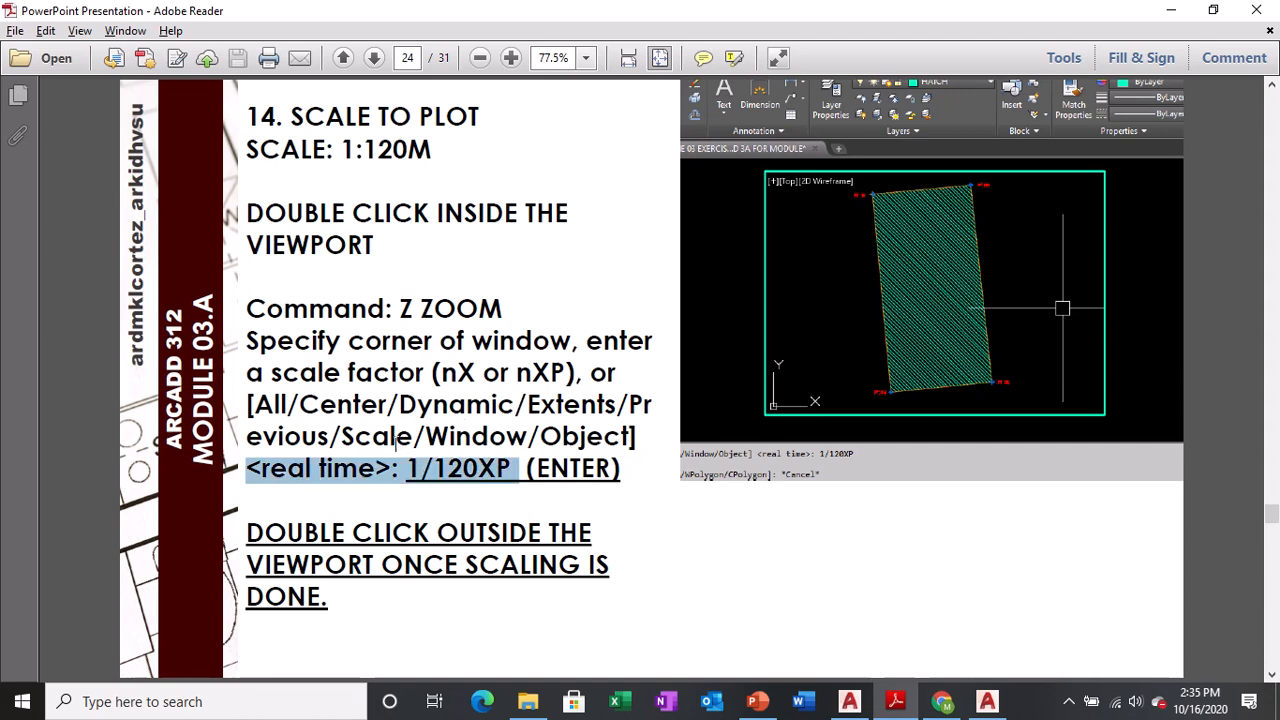
# - Switch to the AutoCAD exercises drawing, open Layout1 and show the empty area beside the last viewport
pyautogui.moveTo(943, 704)
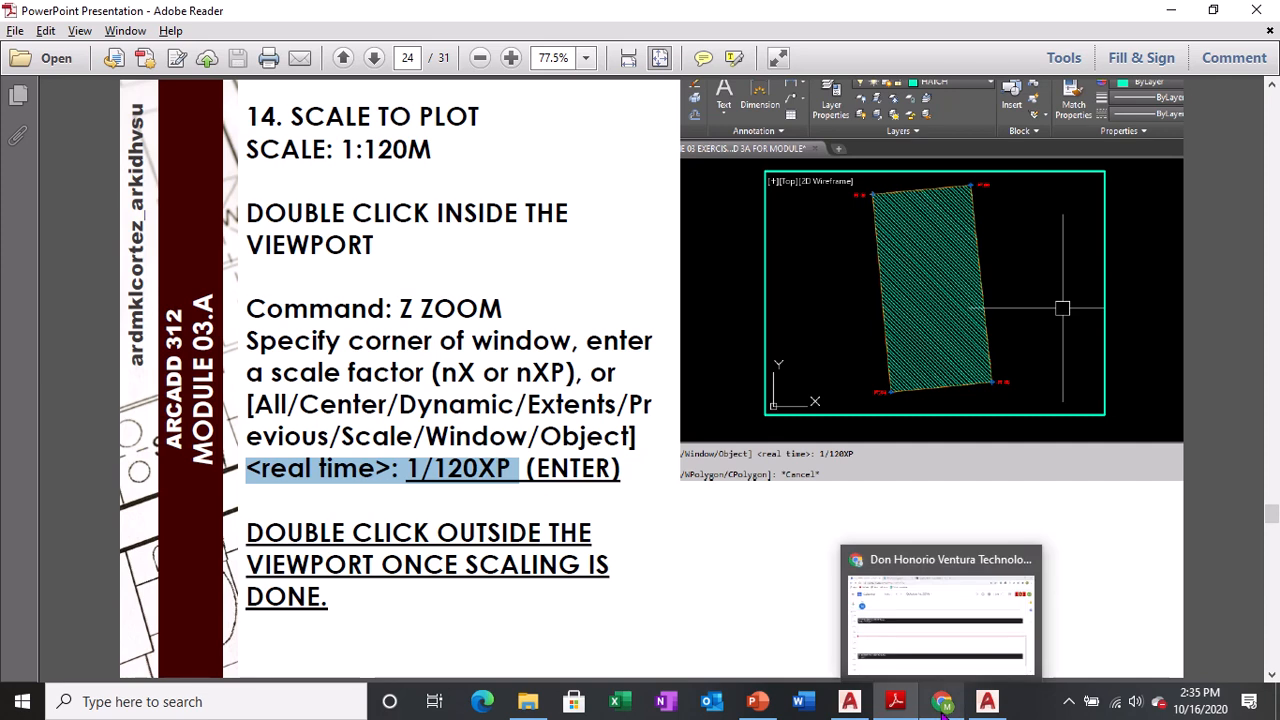
pyautogui.click(849, 701)
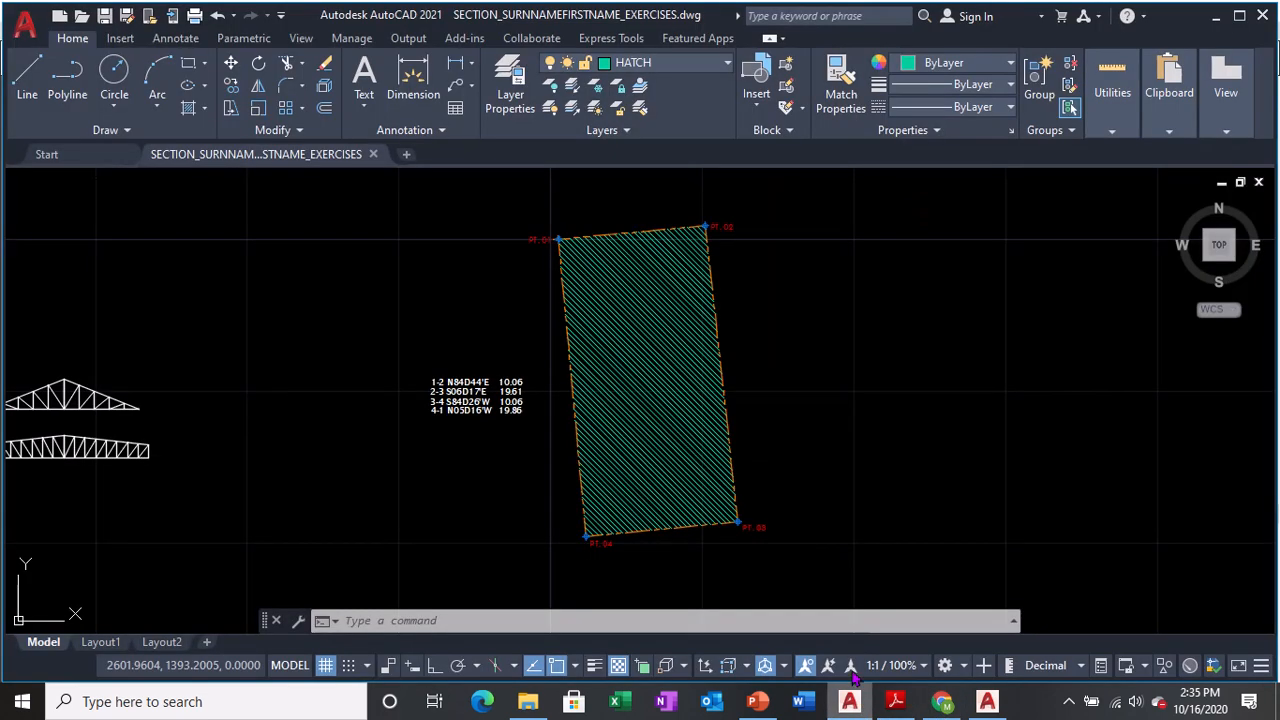
pyautogui.moveTo(290, 400); pyautogui.dragTo(307, 376, button='middle')
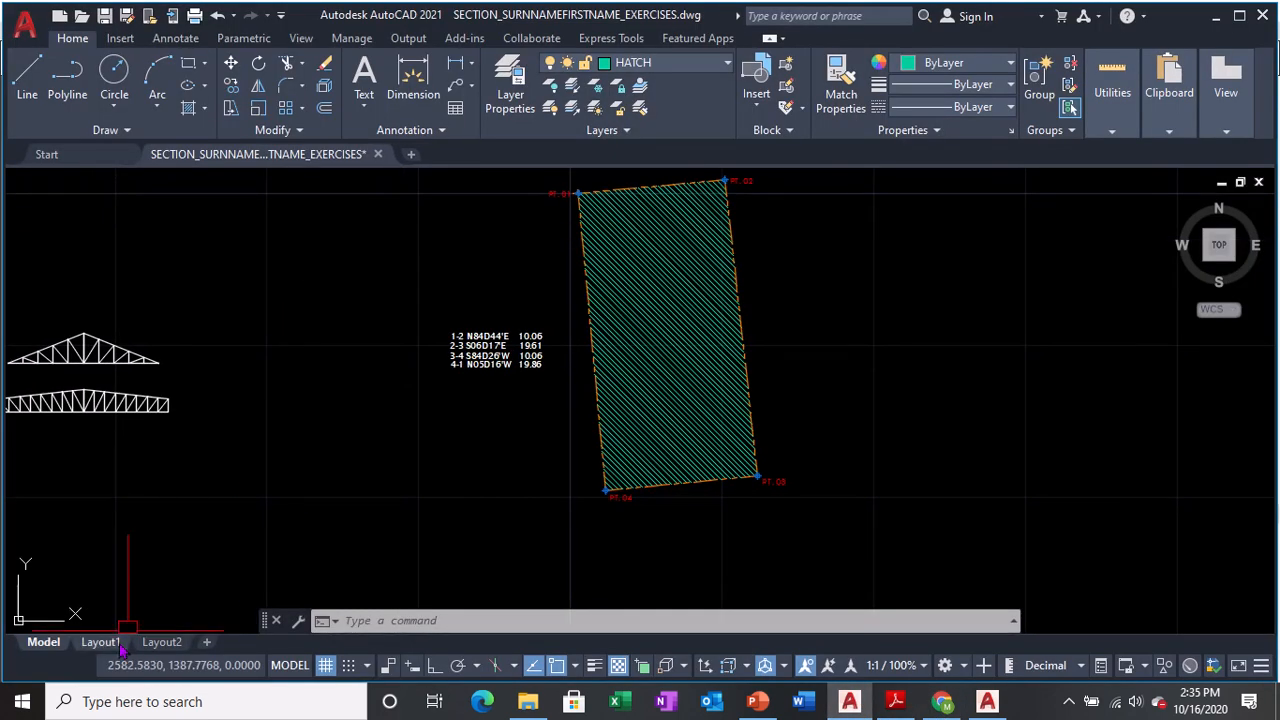
pyautogui.moveTo(109, 651)
pyautogui.press('ctrl')
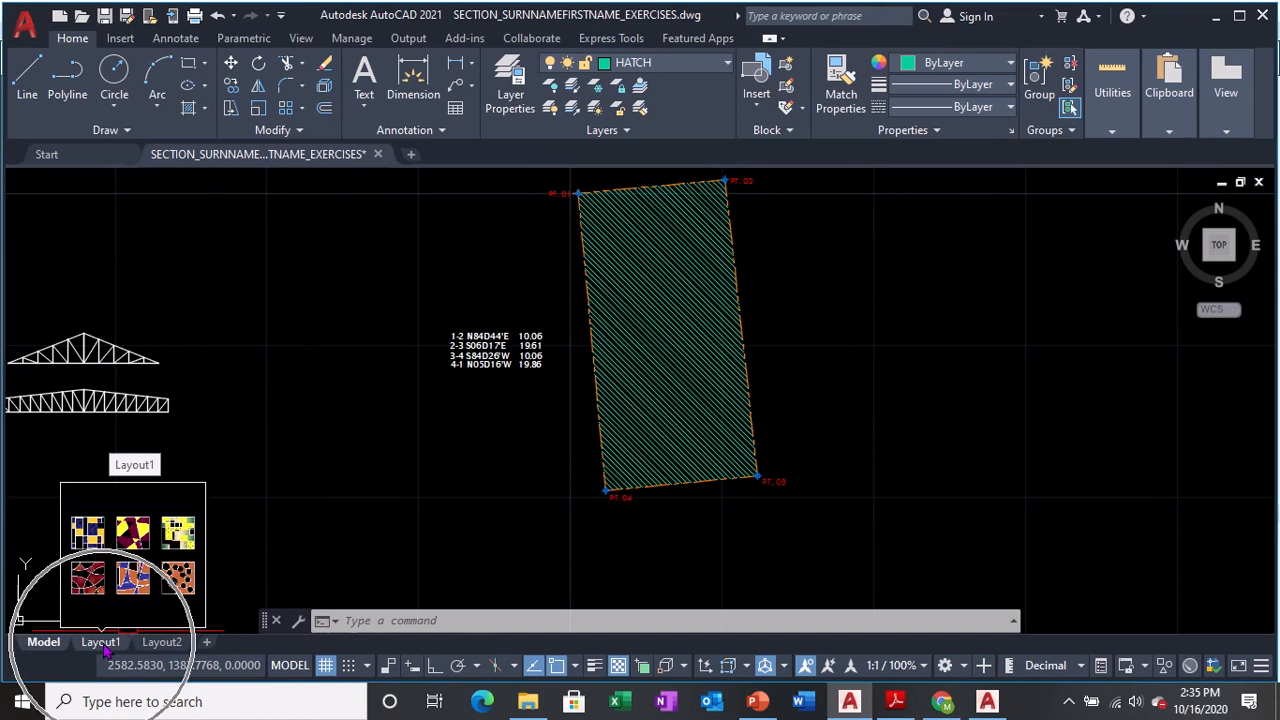
pyautogui.click(100, 642)
pyautogui.moveTo(1086, 314); pyautogui.dragTo(866, 331, button='middle')
pyautogui.write('ct o')
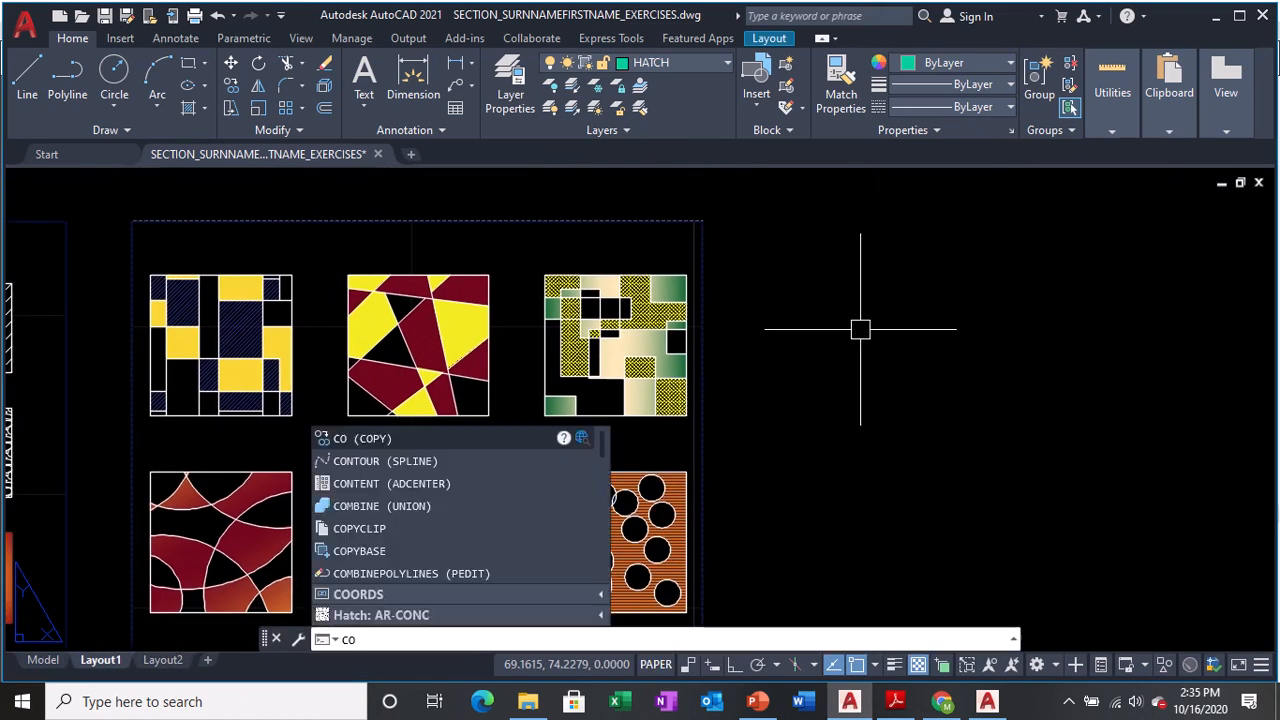
pyautogui.press('Return')
pyautogui.scroll(-2, 855, 330)
pyautogui.click(586, 259)
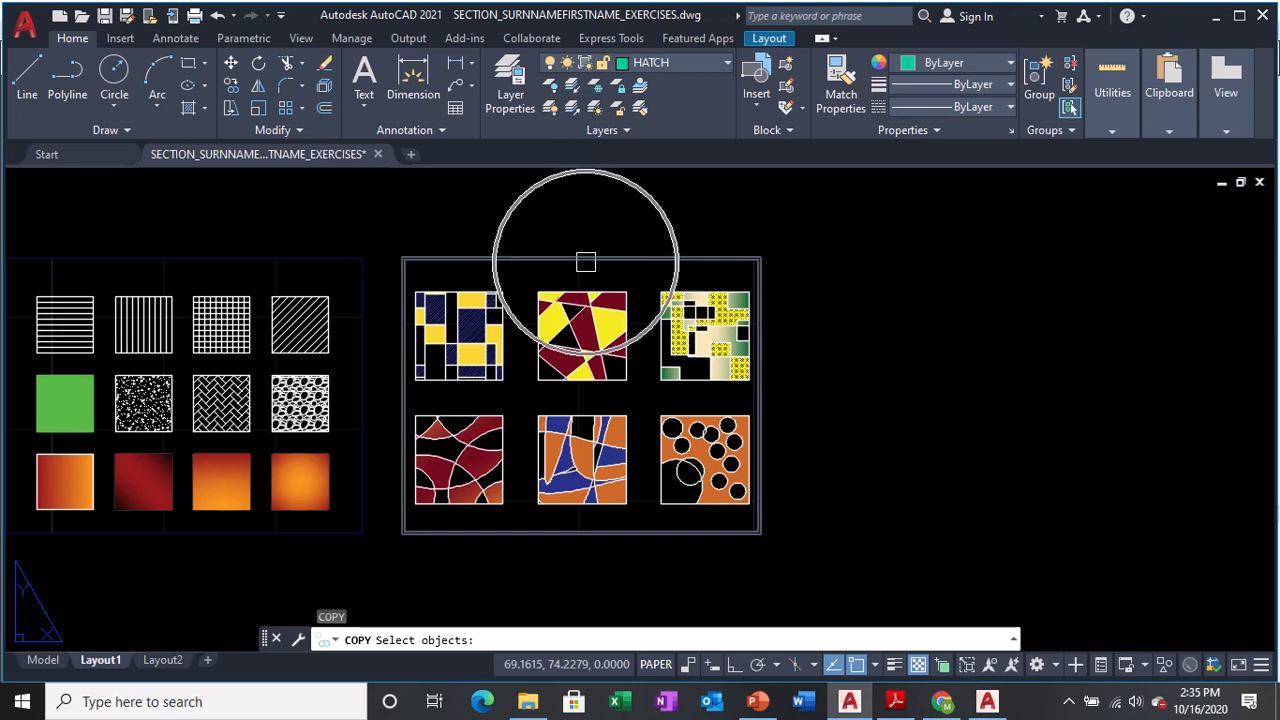
pyautogui.press('Return')
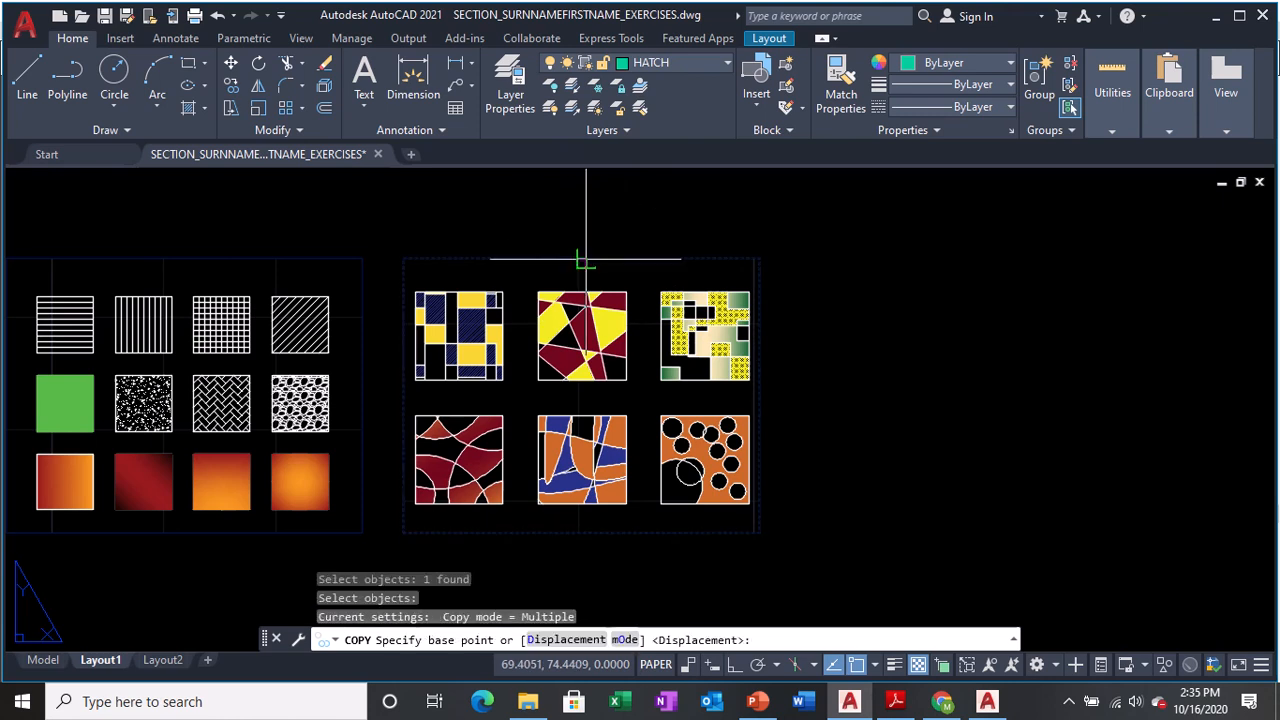
pyautogui.click(403, 533)
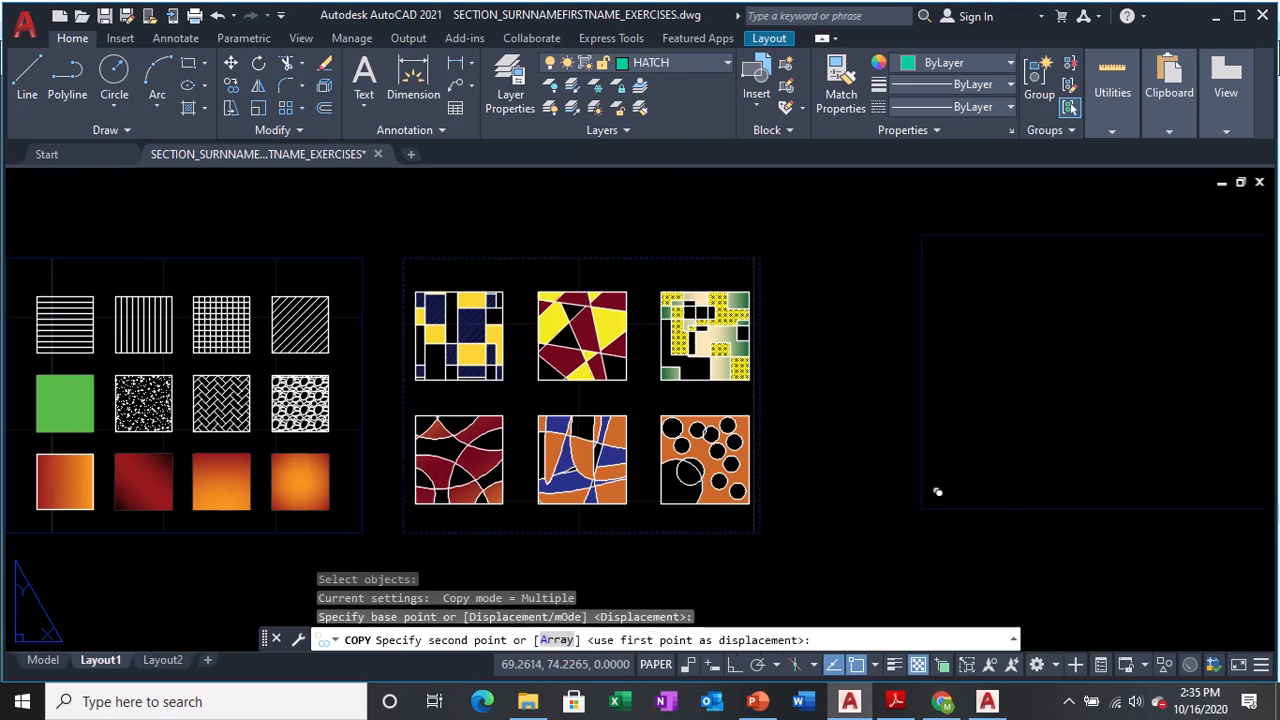
pyautogui.scroll(-3, 937, 491)
pyautogui.press('F8')
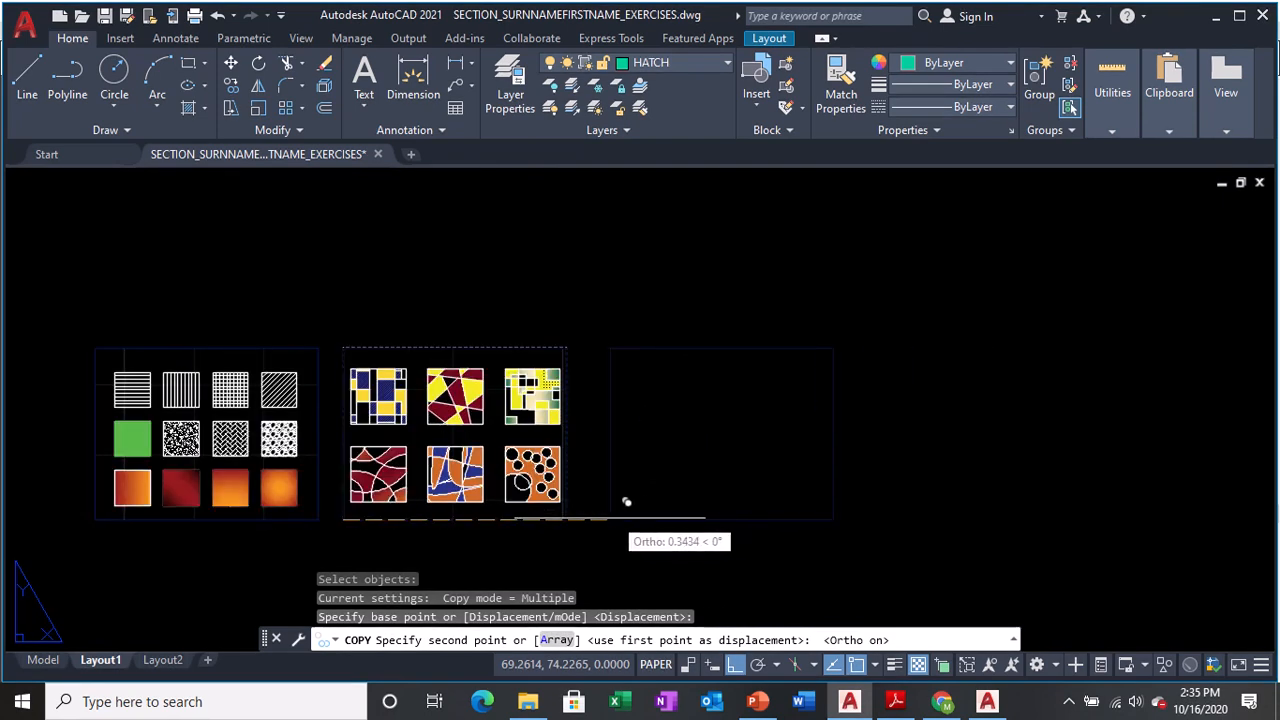
pyautogui.press('Escape')
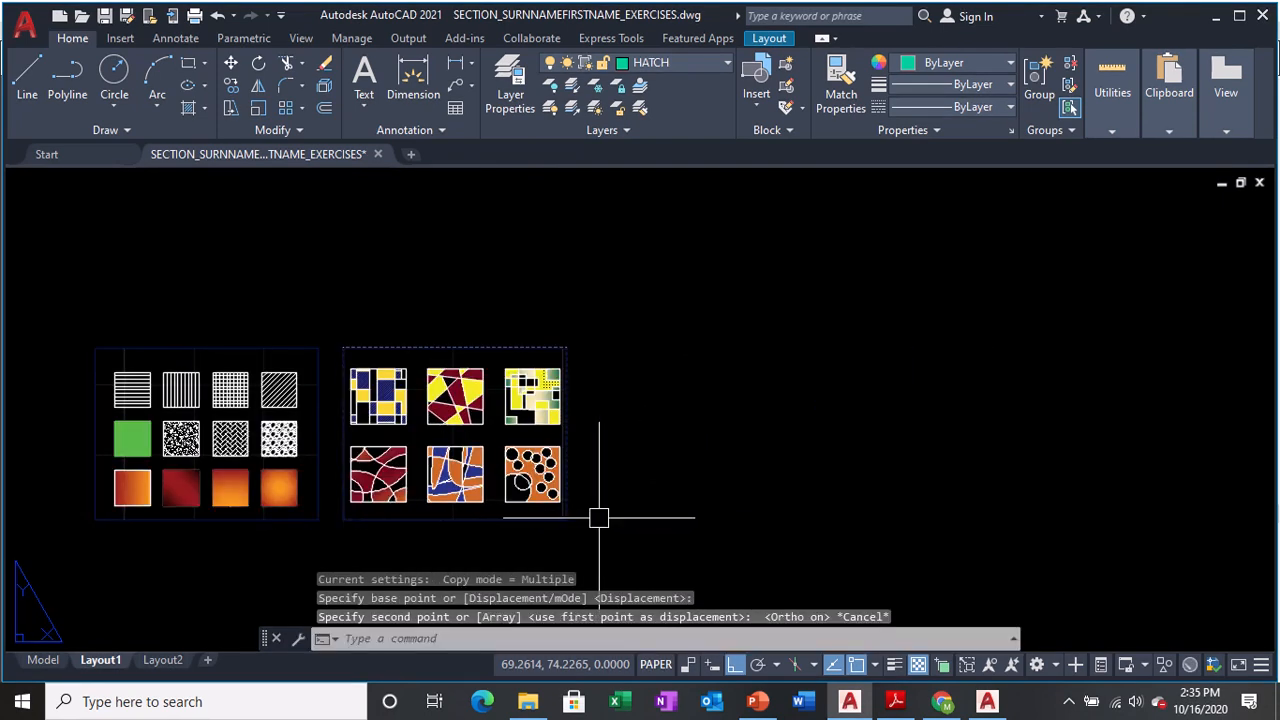
pyautogui.write('co')
pyautogui.press('Return')
pyautogui.moveTo(361, 543); pyautogui.dragTo(400, 488, button='middle')
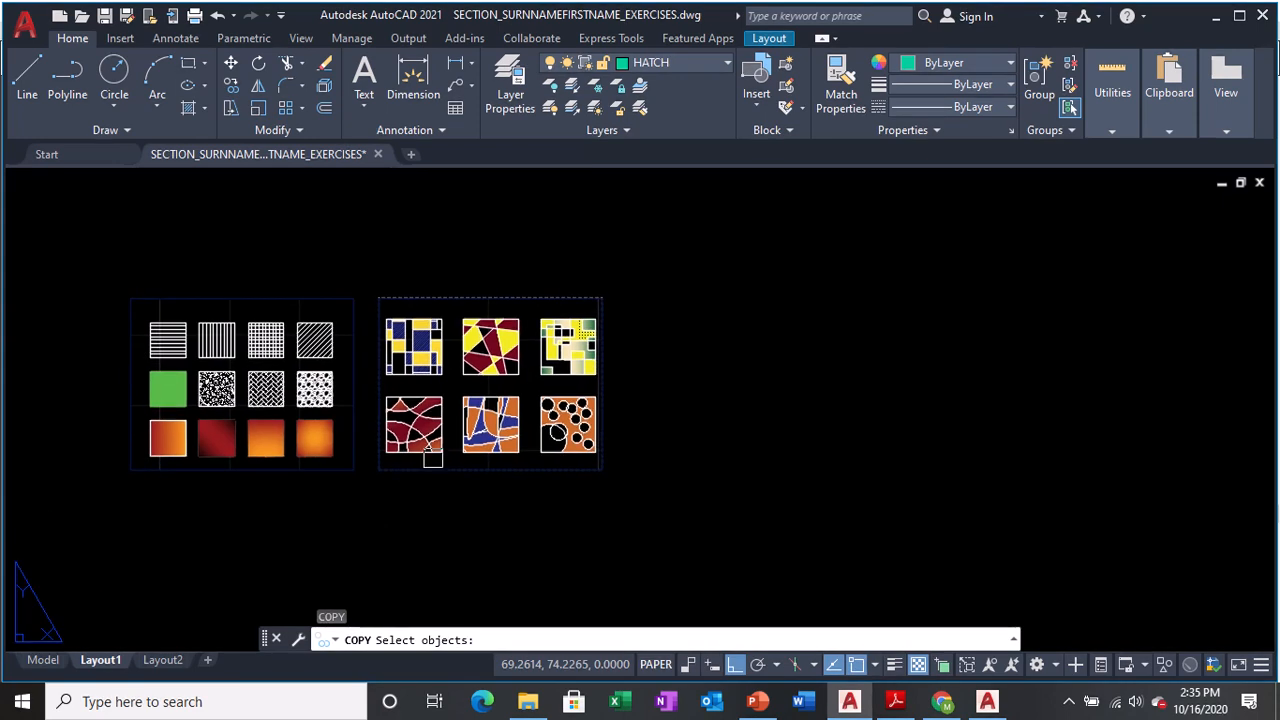
pyautogui.click(426, 471)
pyautogui.press('Return')
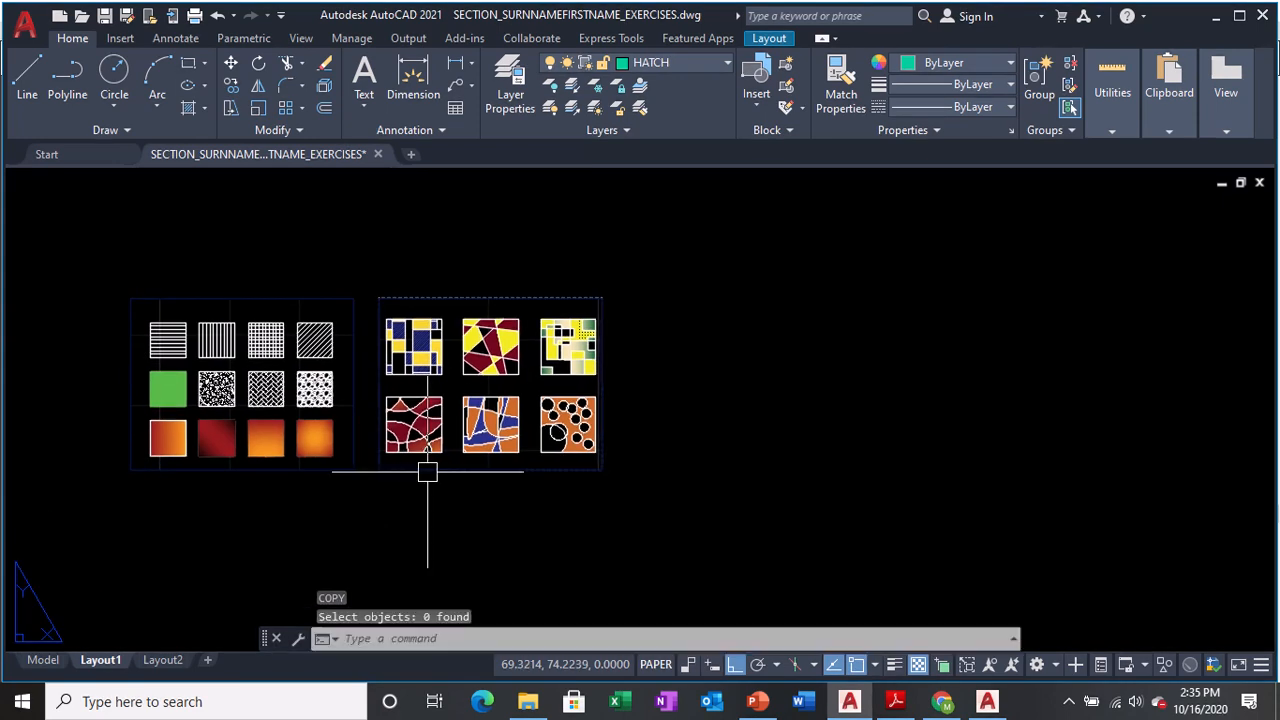
# - Copy the viewport with the six colored pattern squares to its right, spaced by the distance between the two existing viewports' lower-left corners
pyautogui.write('co')
pyautogui.press('Return')
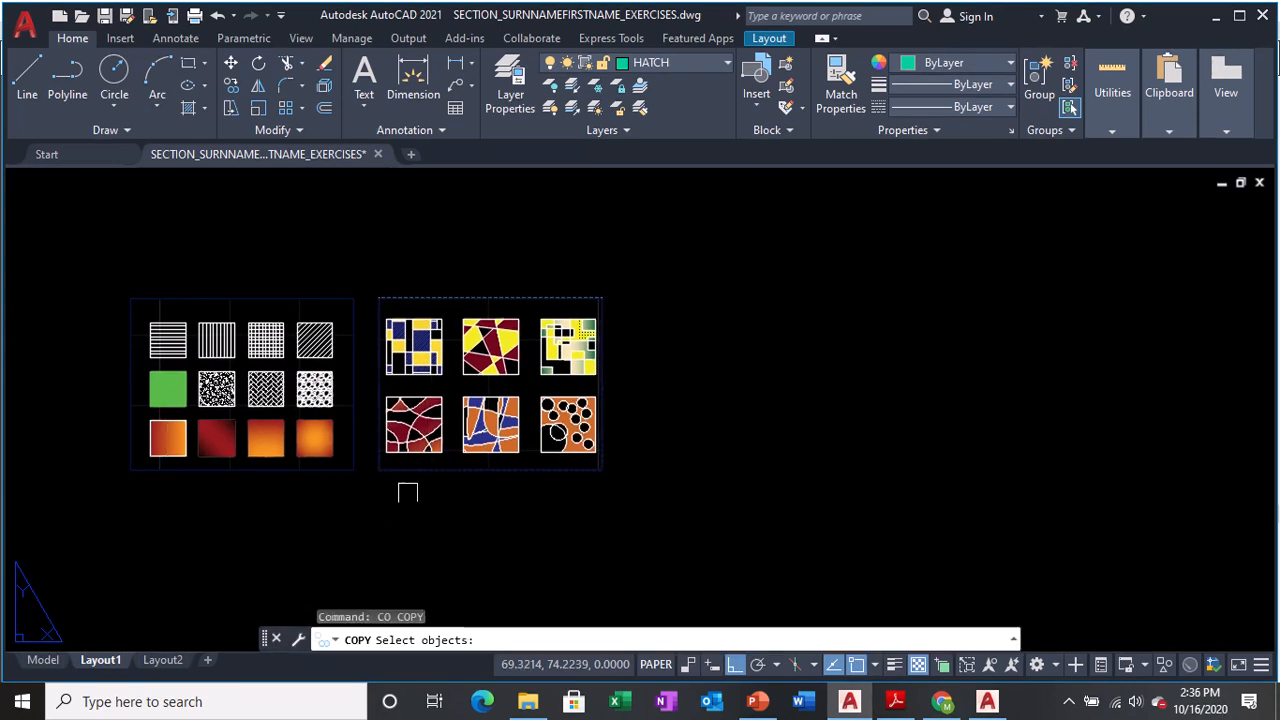
pyautogui.click(412, 468)
pyautogui.press('Return')
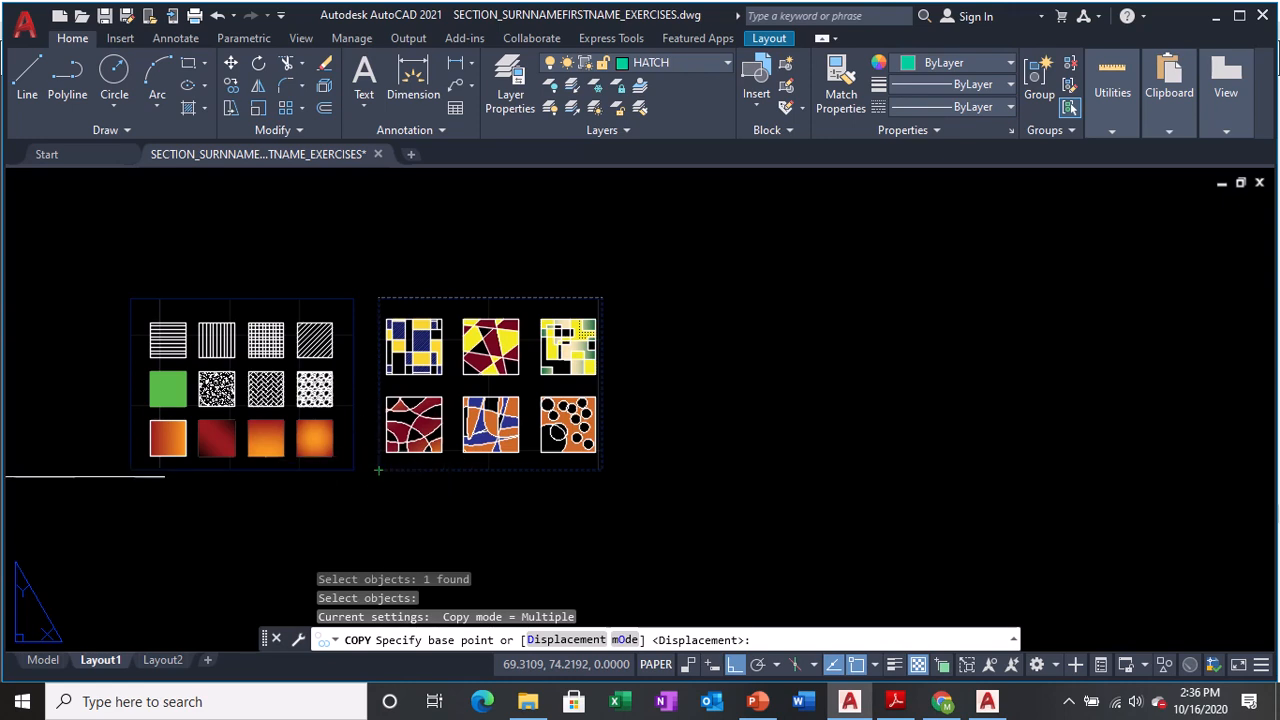
pyautogui.click(130, 470)
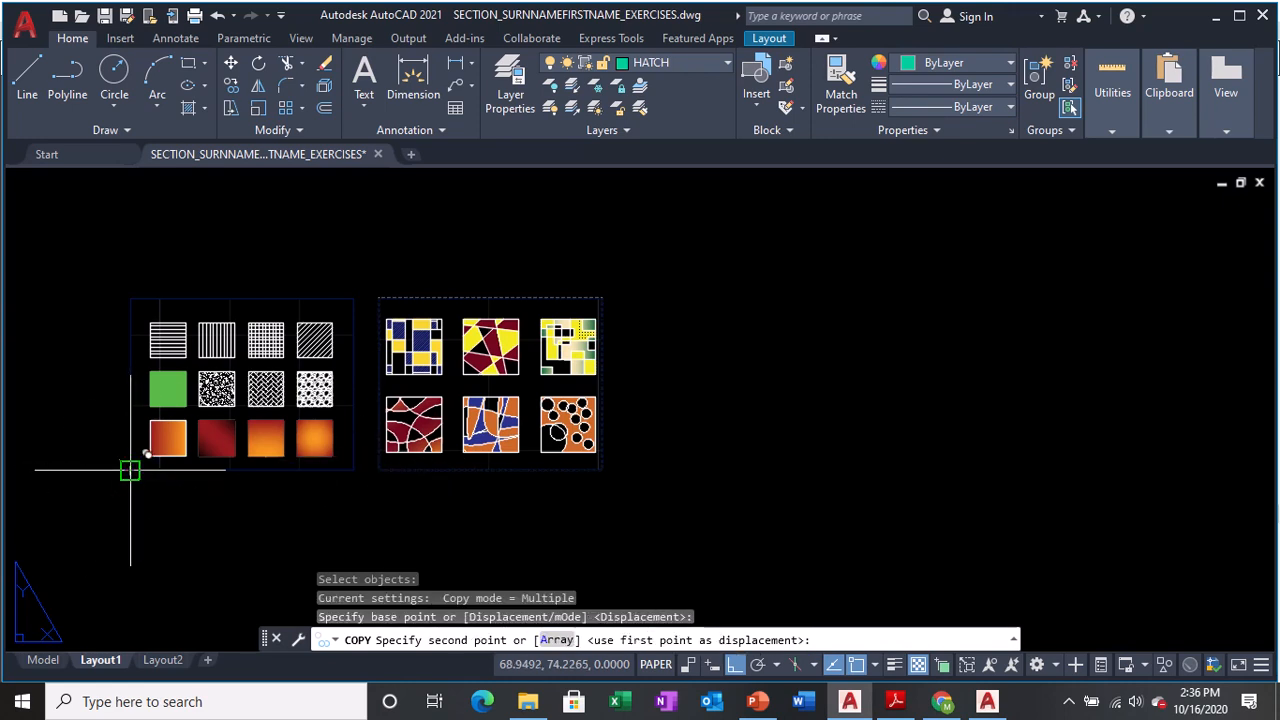
pyautogui.click(379, 470)
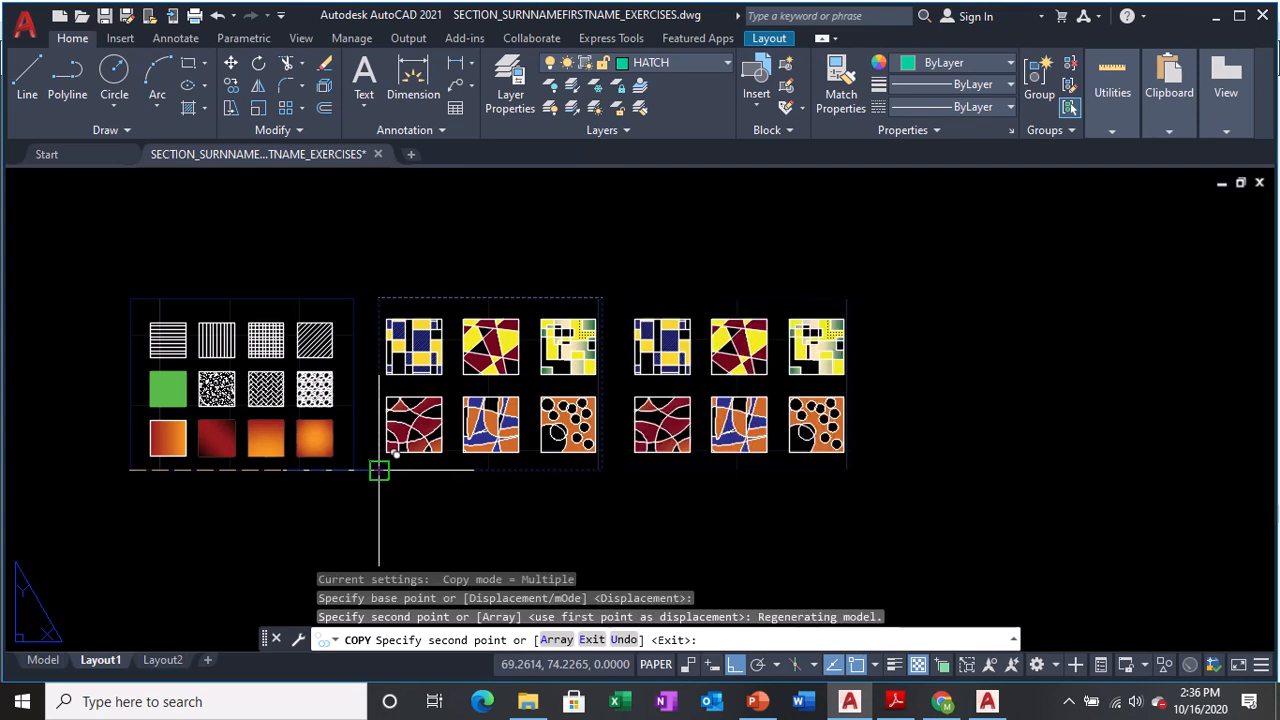
pyautogui.press('Return')
# - Activate the copied viewport, center the hatched lot inside it and return to paper space
pyautogui.moveTo(775, 378); pyautogui.dragTo(776, 407, button='middle')
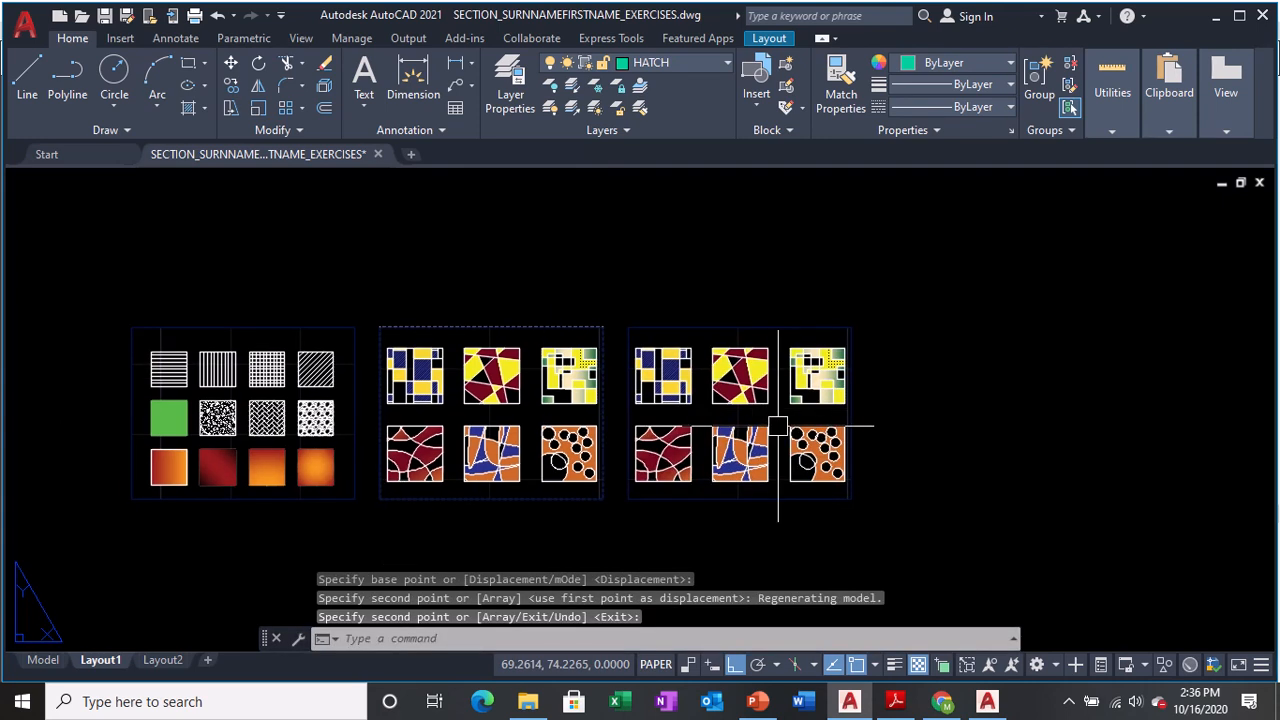
pyautogui.scroll(2, 778, 427)
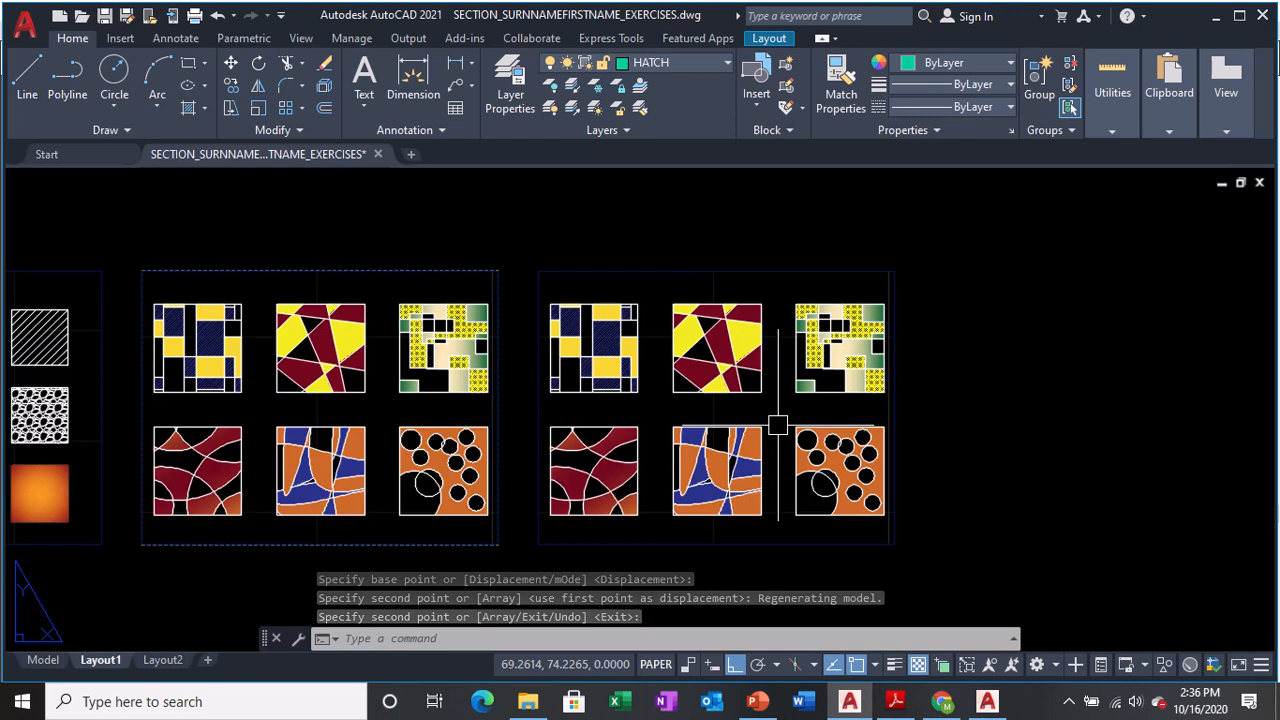
pyautogui.scroll(2, 777, 425)
pyautogui.moveTo(777, 423); pyautogui.dragTo(805, 390, button='middle')
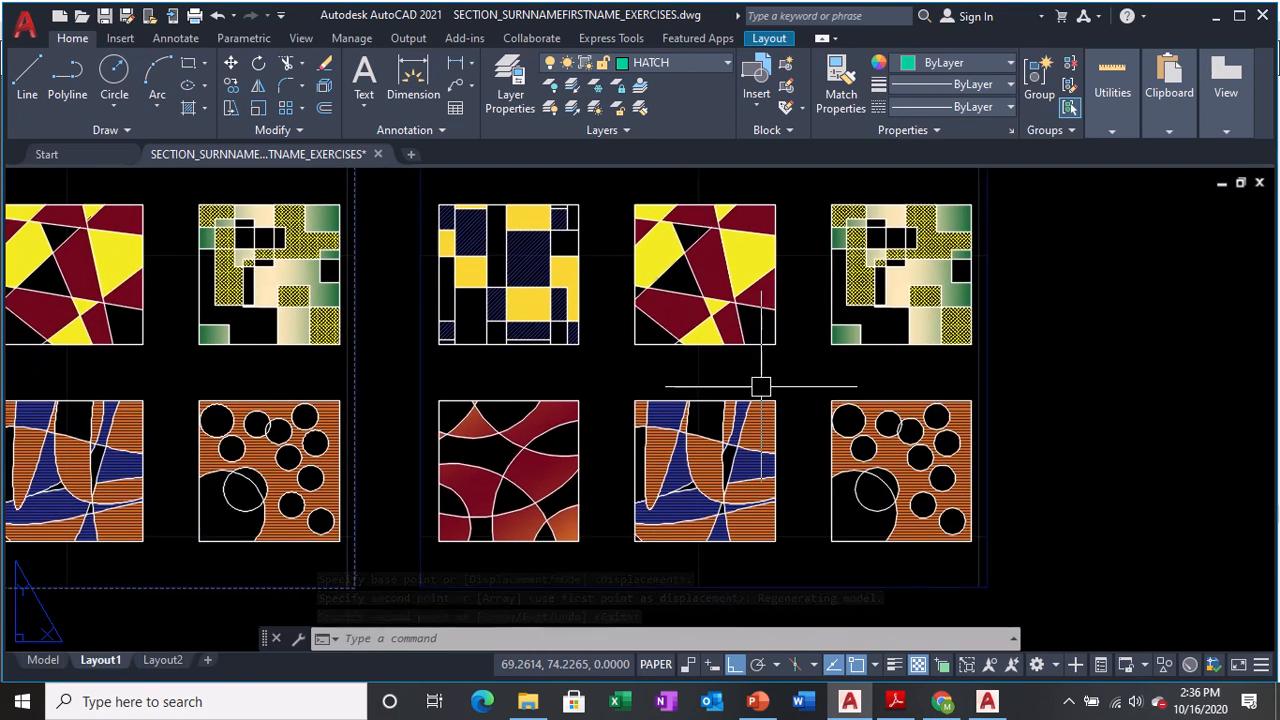
pyautogui.doubleClick(771, 366)
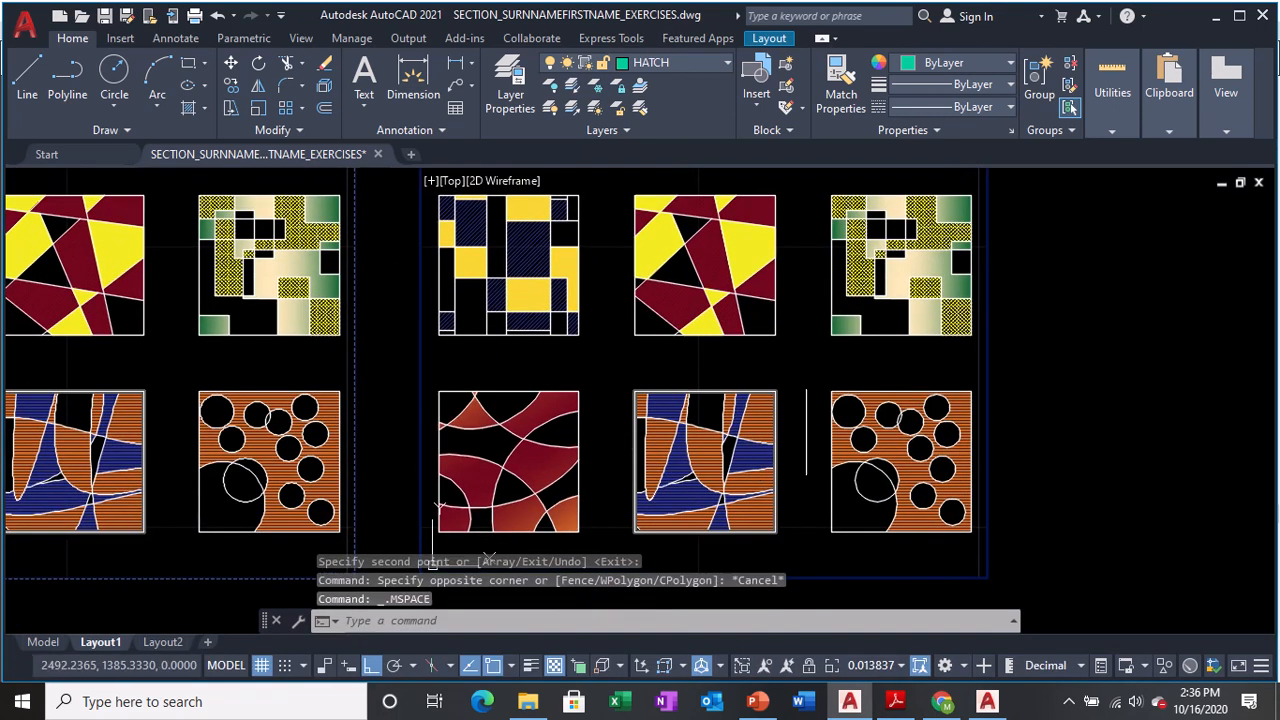
pyautogui.moveTo(863, 360); pyautogui.dragTo(437, 397, button='middle')
pyautogui.scroll(-3, 704, 360)
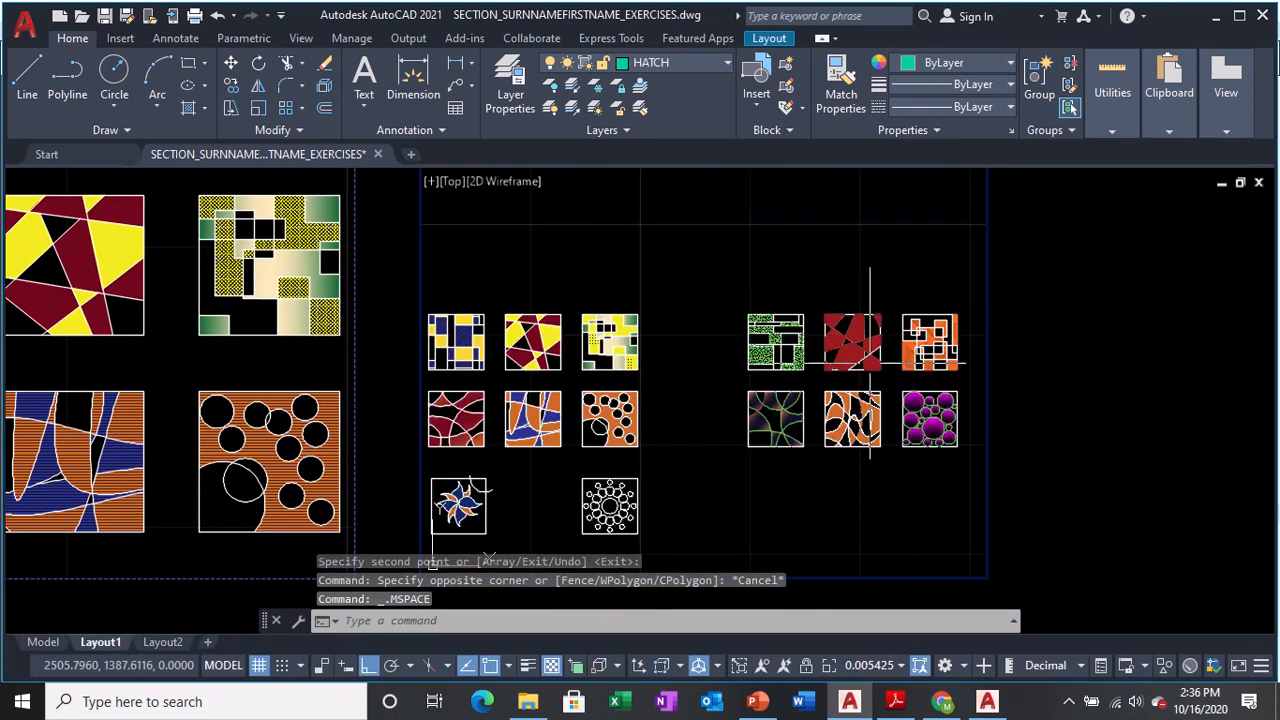
pyautogui.moveTo(909, 375); pyautogui.dragTo(463, 387, button='middle')
pyautogui.scroll(1, 854, 436)
pyautogui.moveTo(782, 381); pyautogui.dragTo(557, 409, button='middle')
pyautogui.moveTo(909, 409); pyautogui.dragTo(571, 406, button='middle')
pyautogui.moveTo(791, 366); pyautogui.dragTo(794, 380, button='middle')
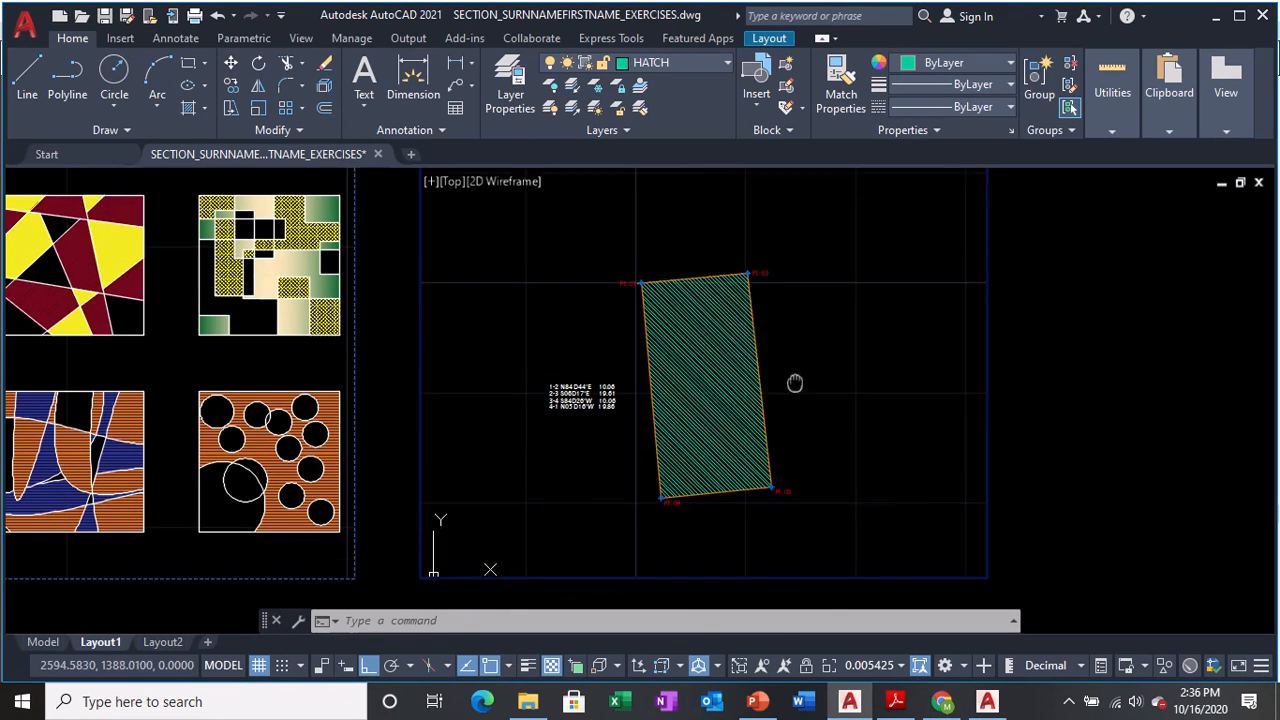
pyautogui.doubleClick(1130, 337)
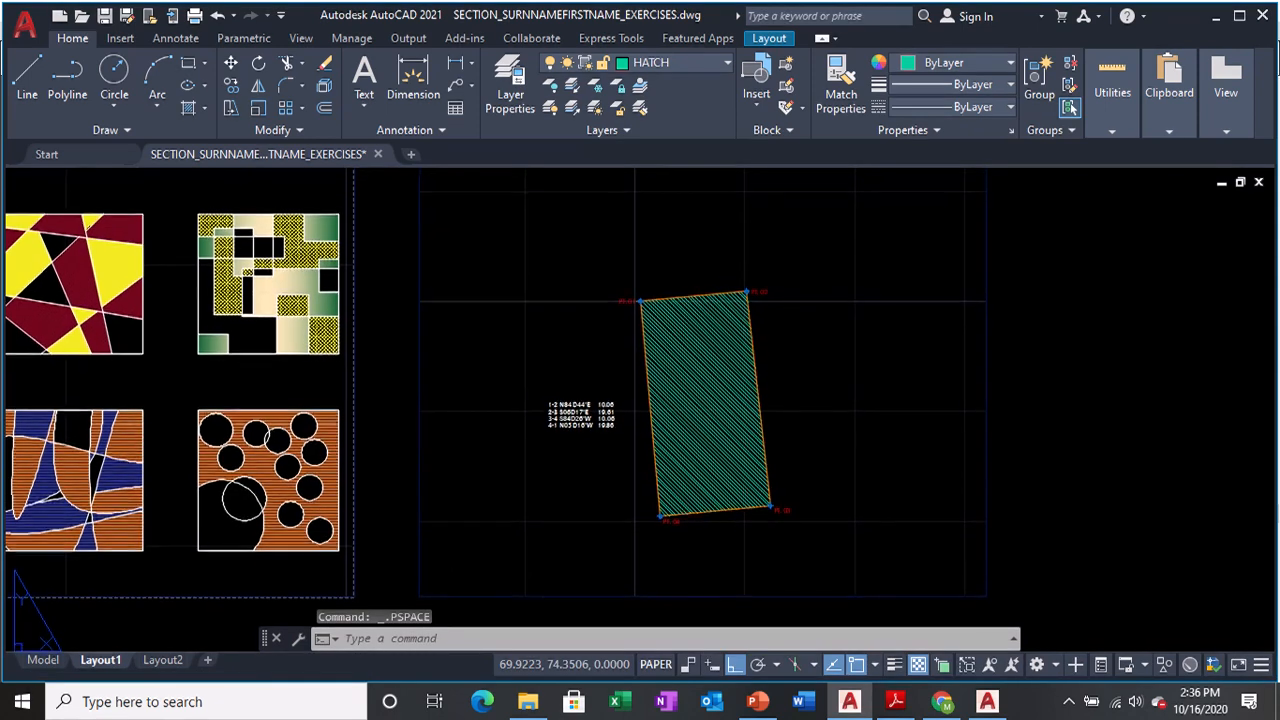
# - Activate the viewport with the hatched lot, zoom it to 1/120XP and return to paper space
pyautogui.scroll(-1, 1090, 325)
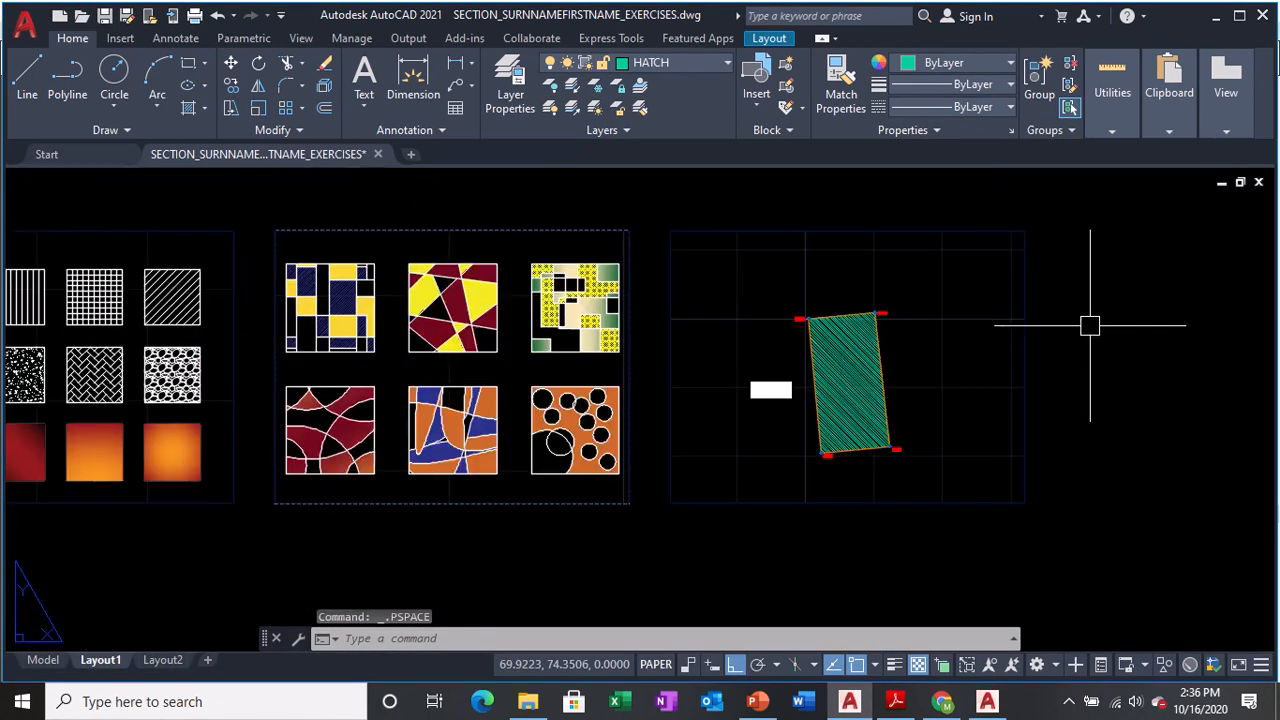
pyautogui.scroll(1, 1088, 323)
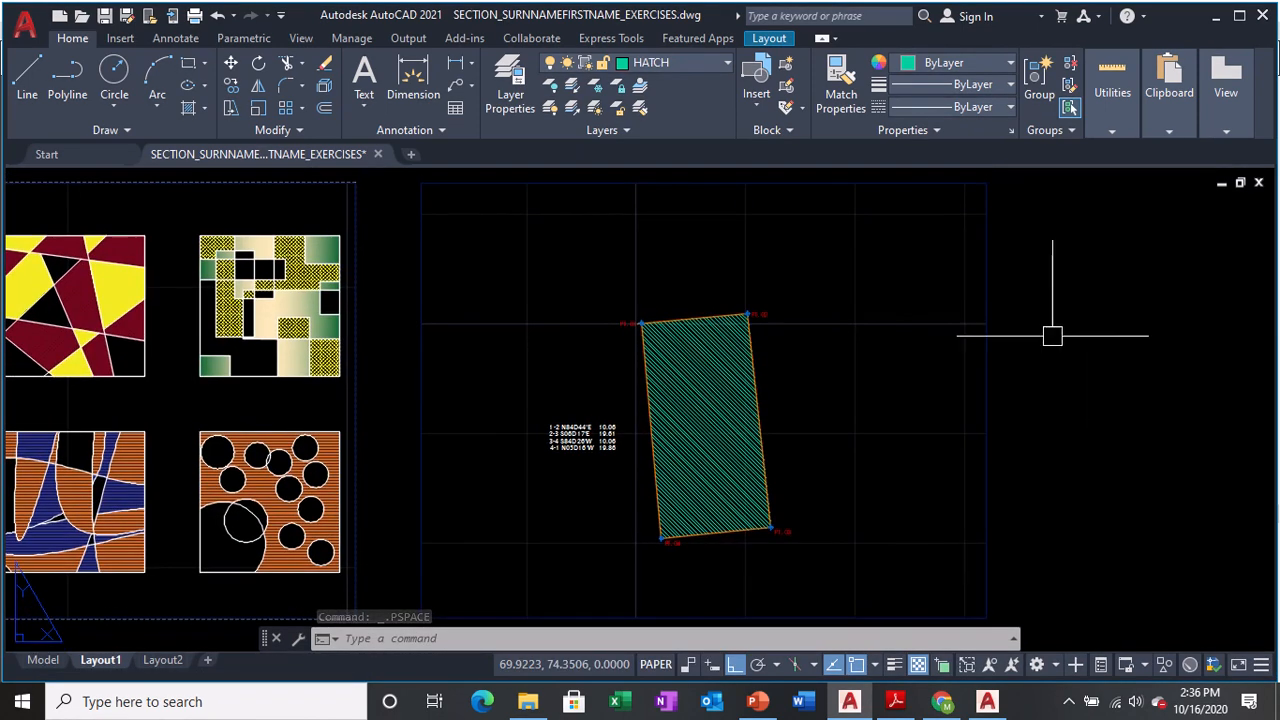
pyautogui.doubleClick(891, 402)
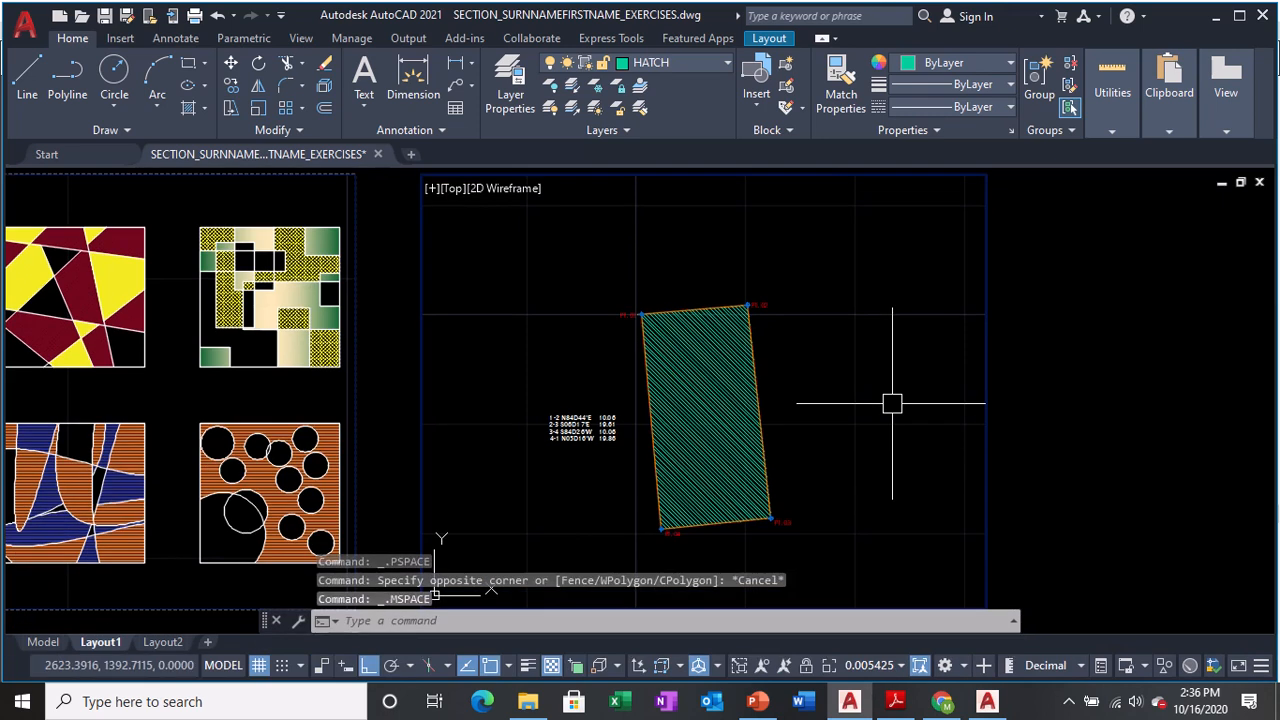
pyautogui.write('z')
pyautogui.press('Return')
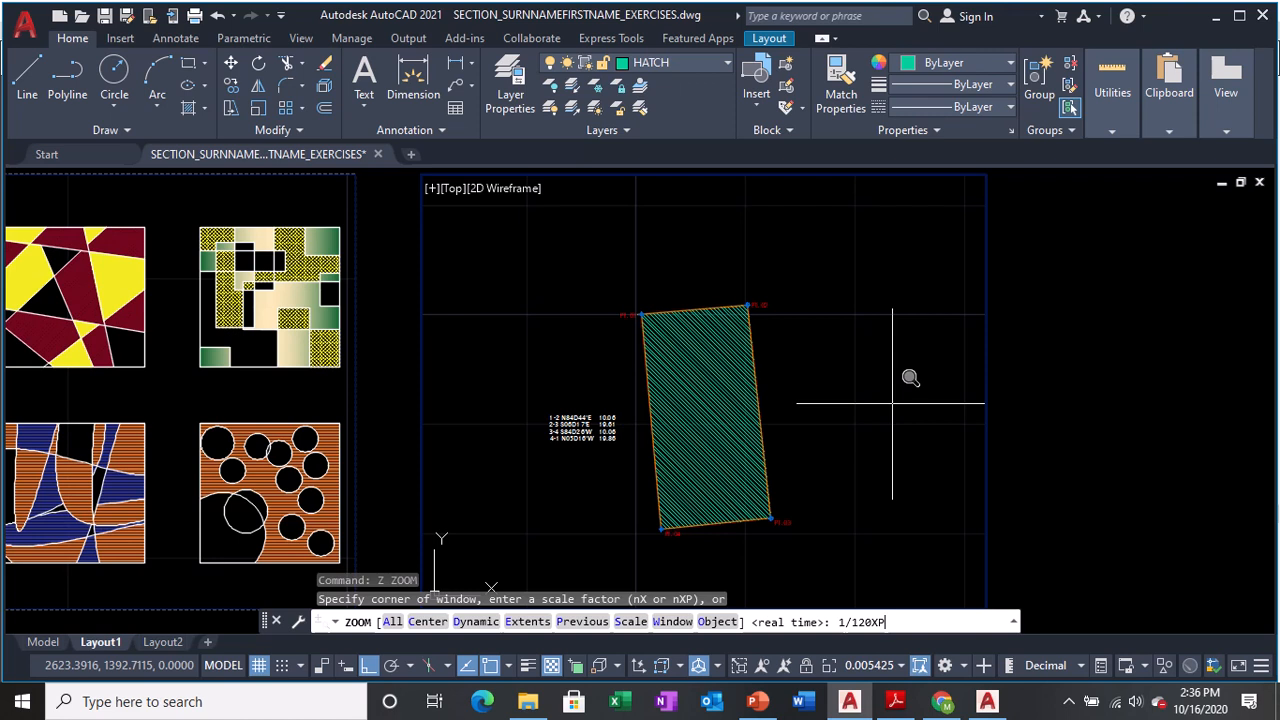
pyautogui.press('Return')
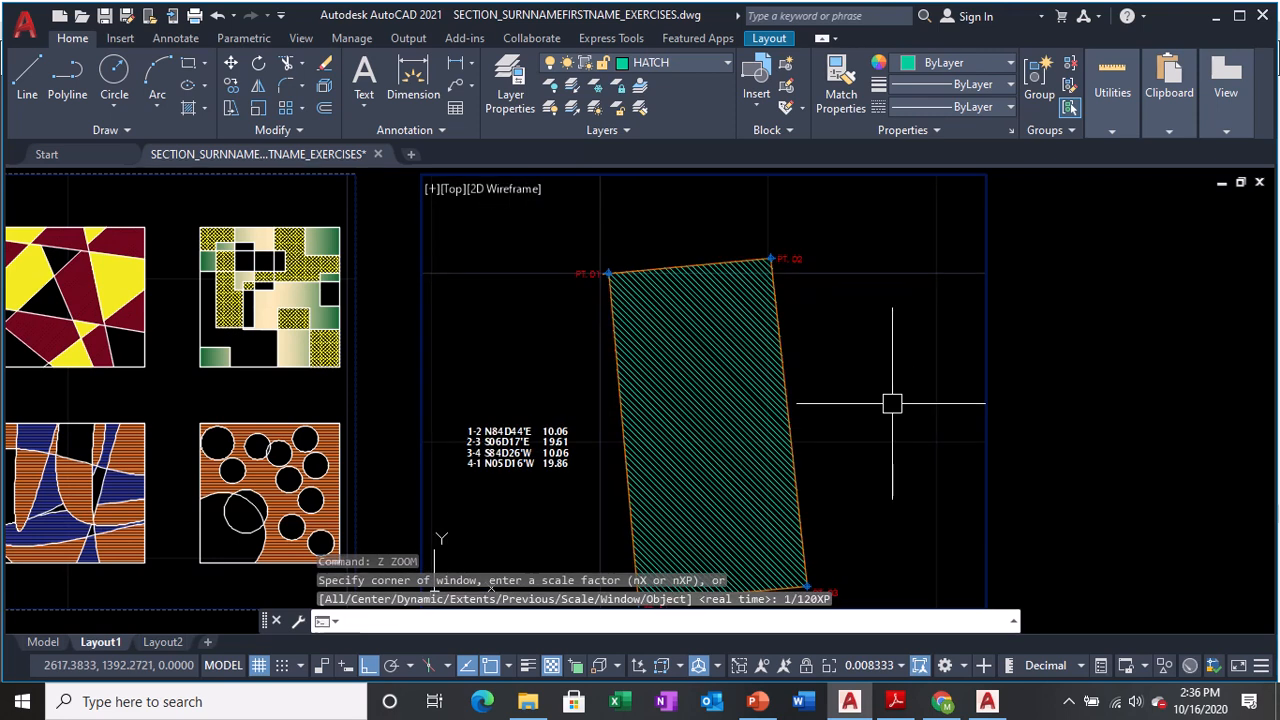
pyautogui.doubleClick(1022, 306)
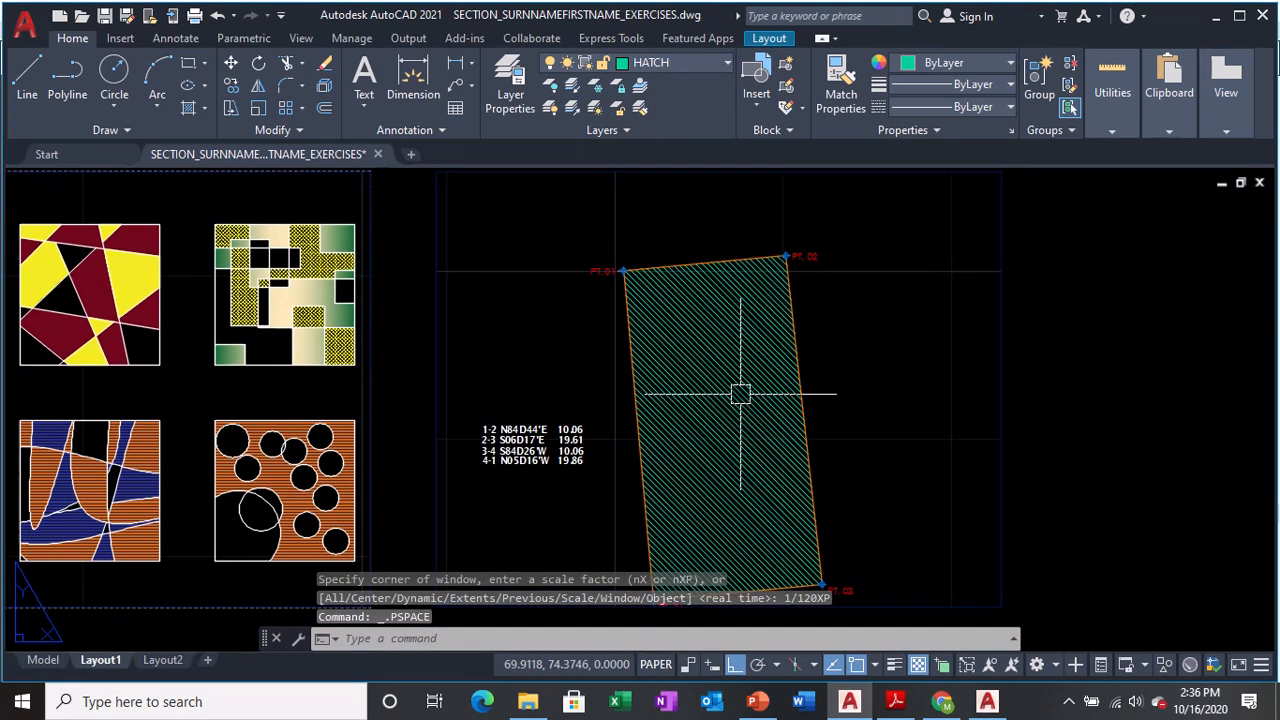
pyautogui.scroll(-2, 740, 393)
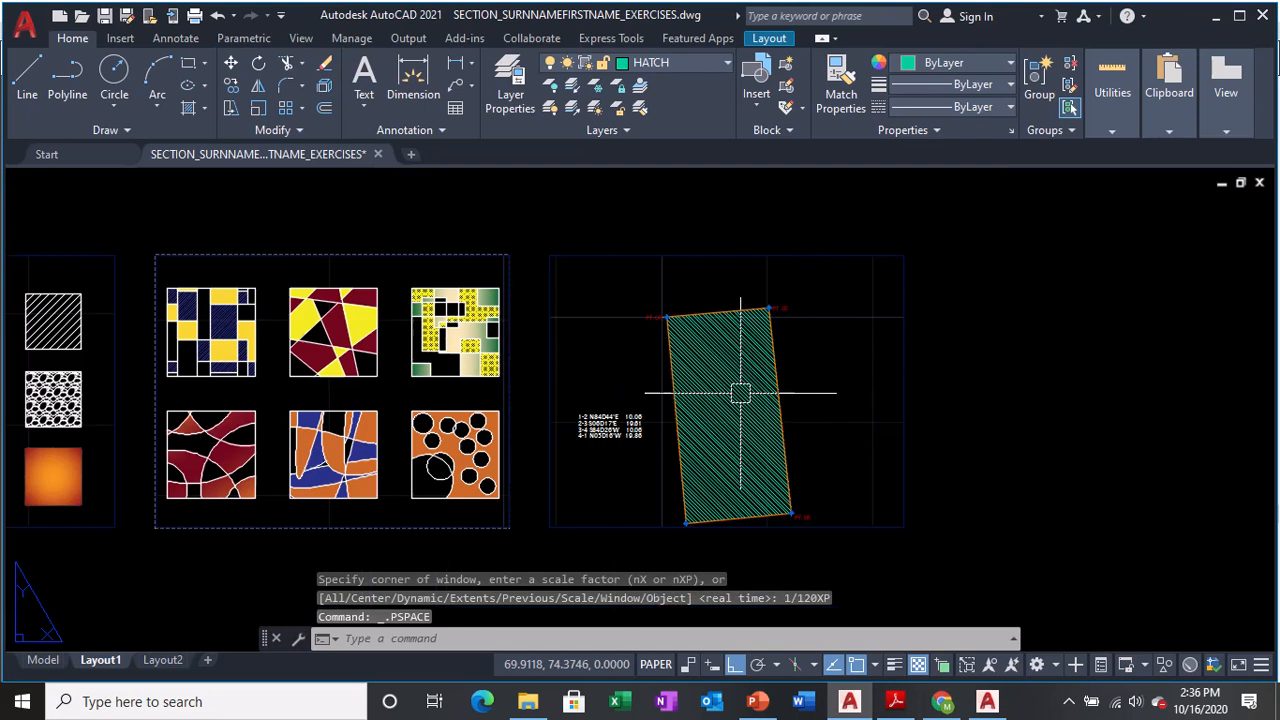
# - Activate the lot viewport, shift the lot slightly upward, zoom it to 1/100XP and return to paper space
pyautogui.doubleClick(738, 455)
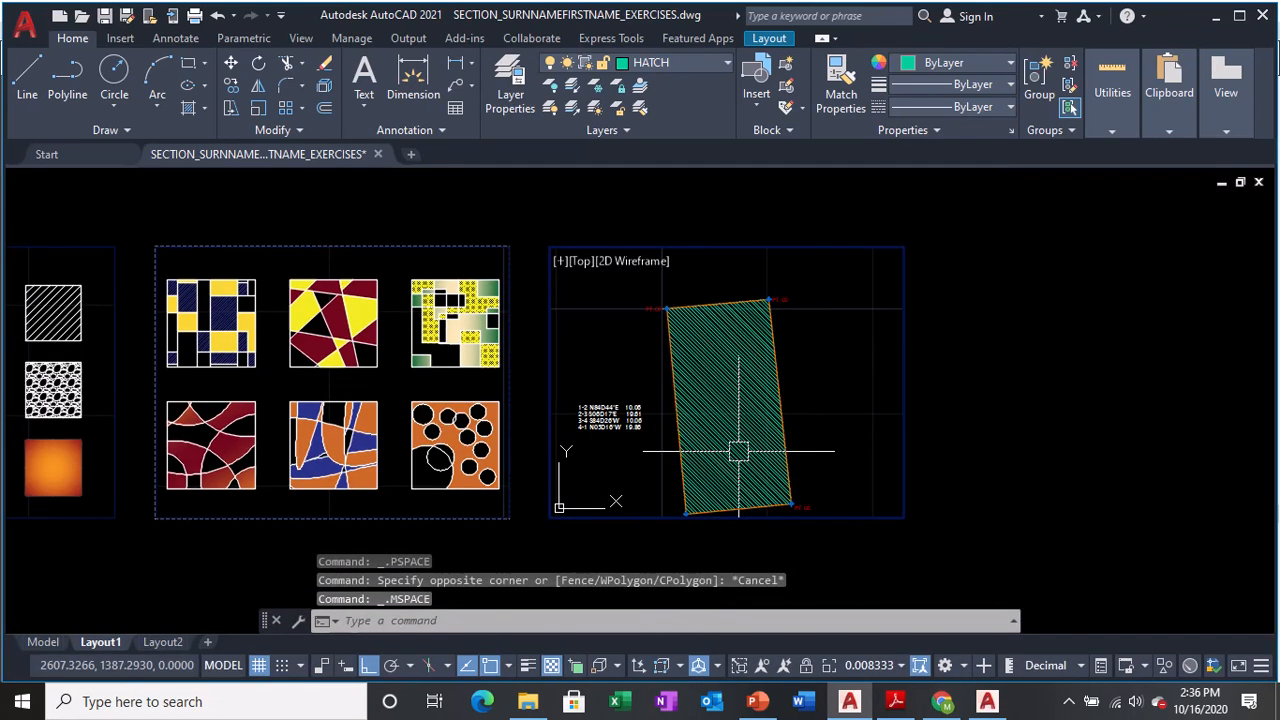
pyautogui.moveTo(738, 452); pyautogui.dragTo(735, 430, button='middle')
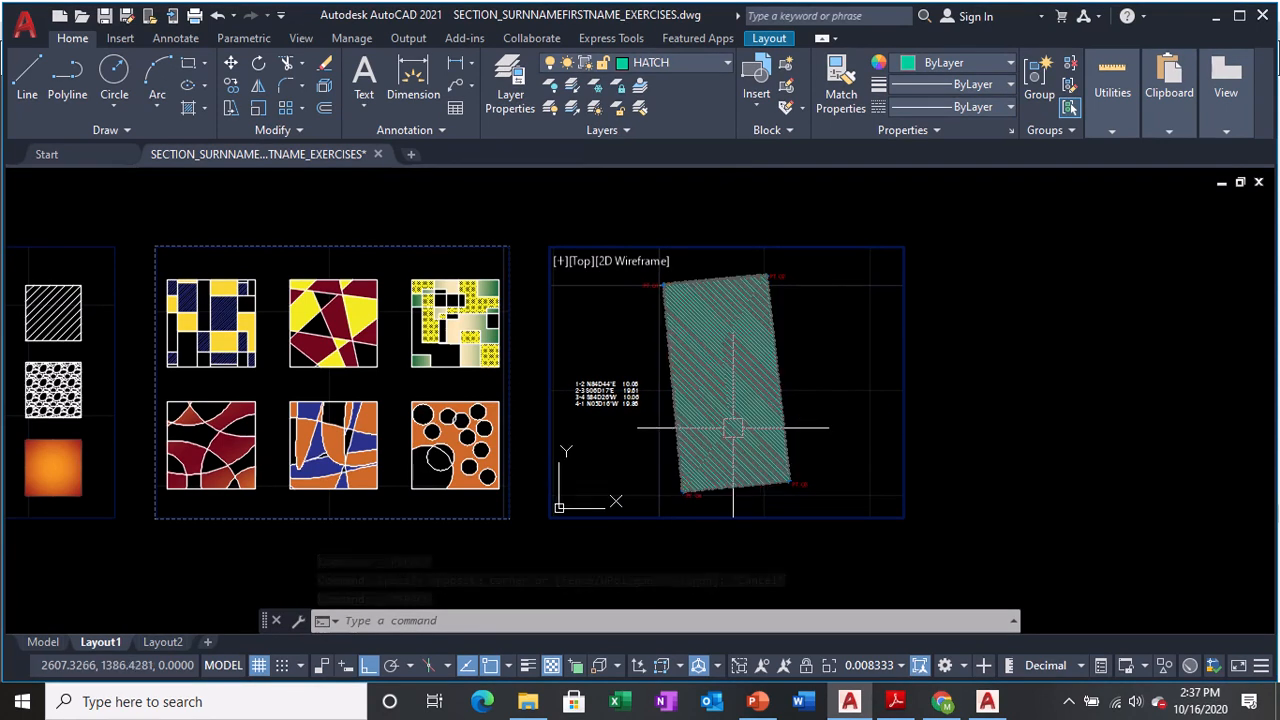
pyautogui.write('z')
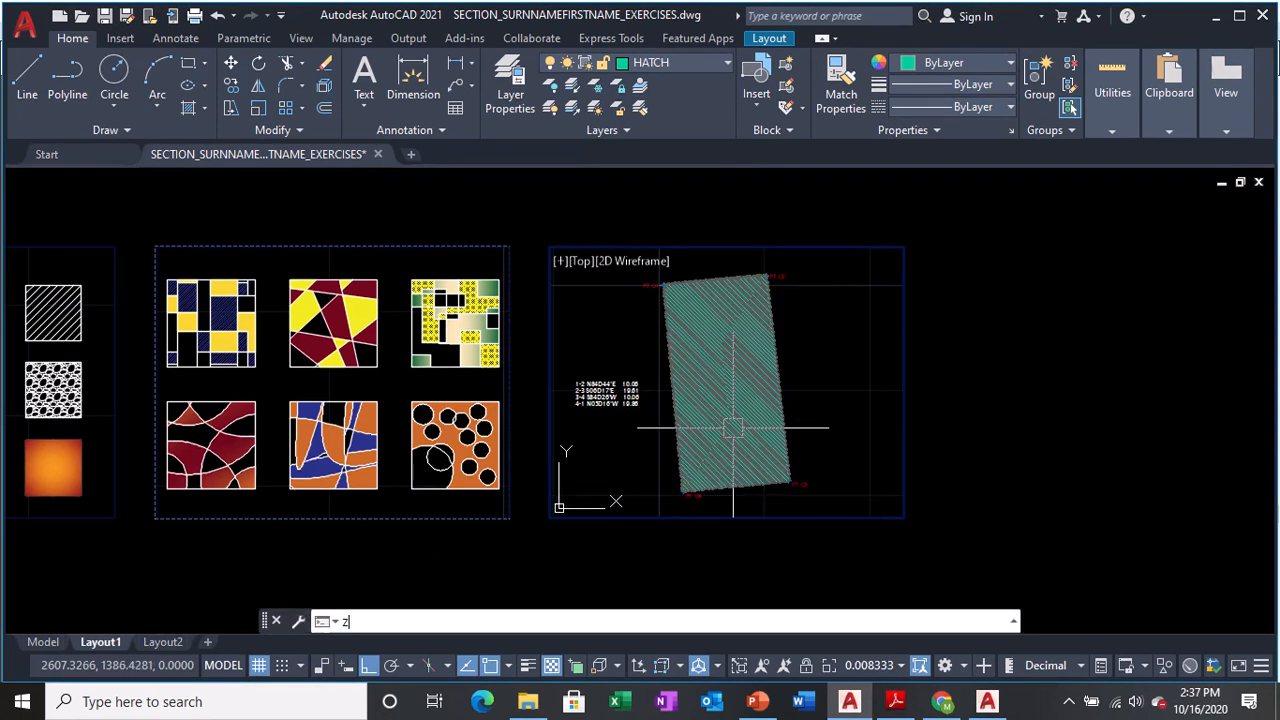
pyautogui.press('Return')
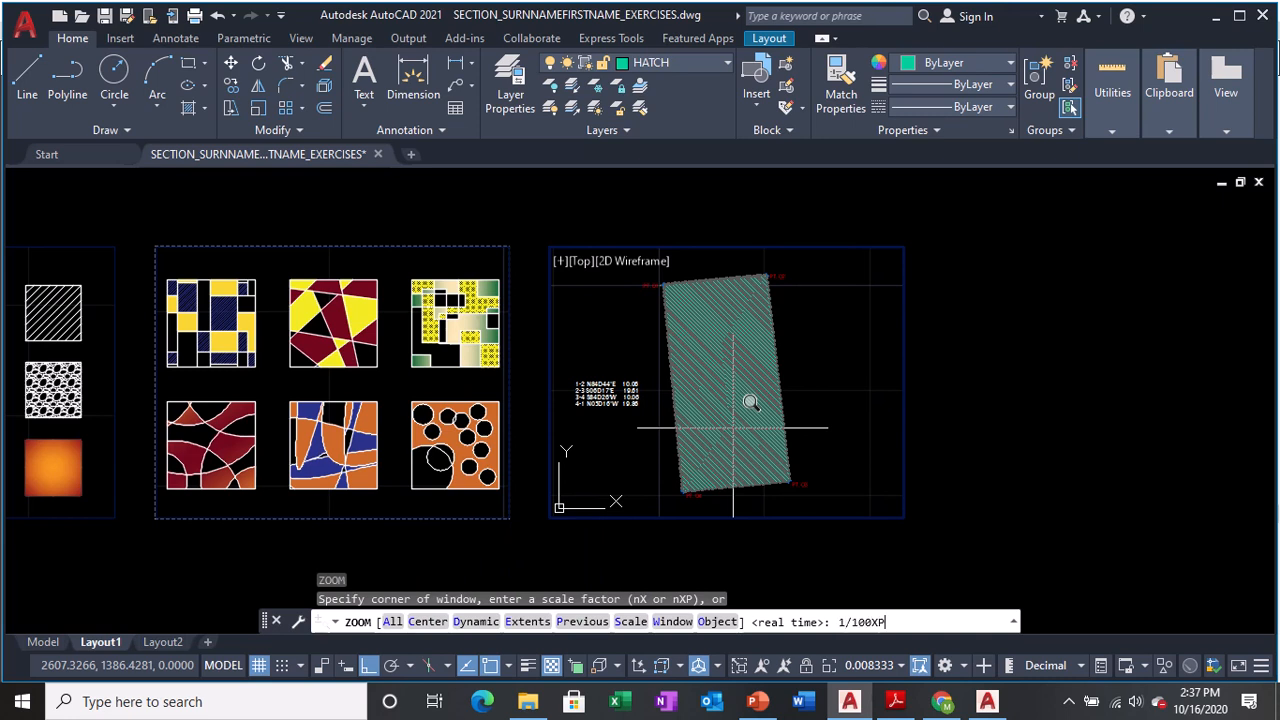
pyautogui.press('Return')
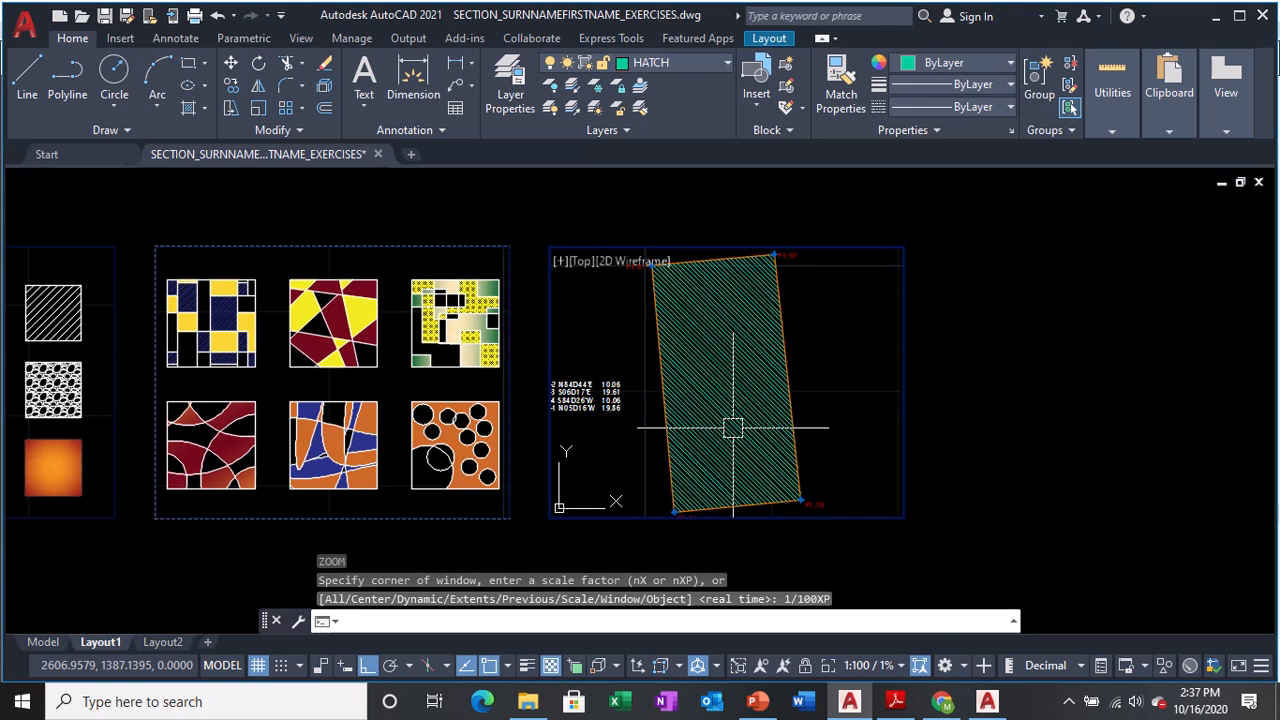
pyautogui.press('Escape')
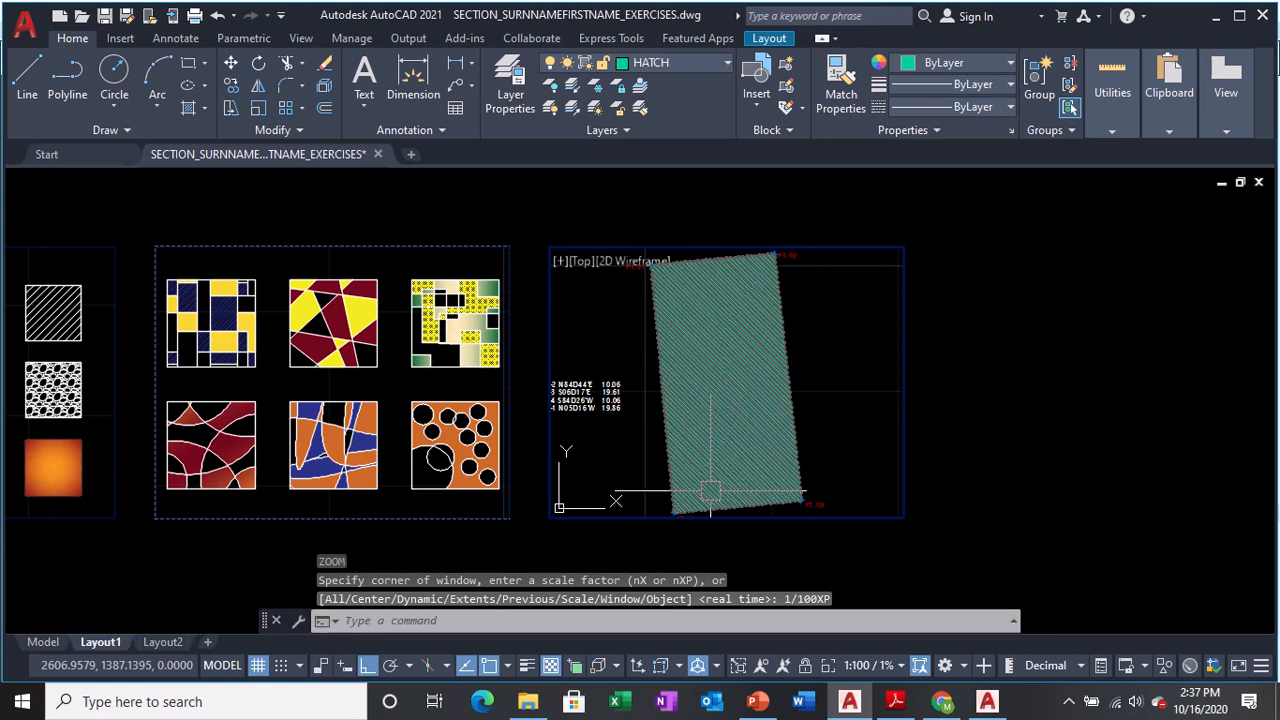
pyautogui.click(741, 462)
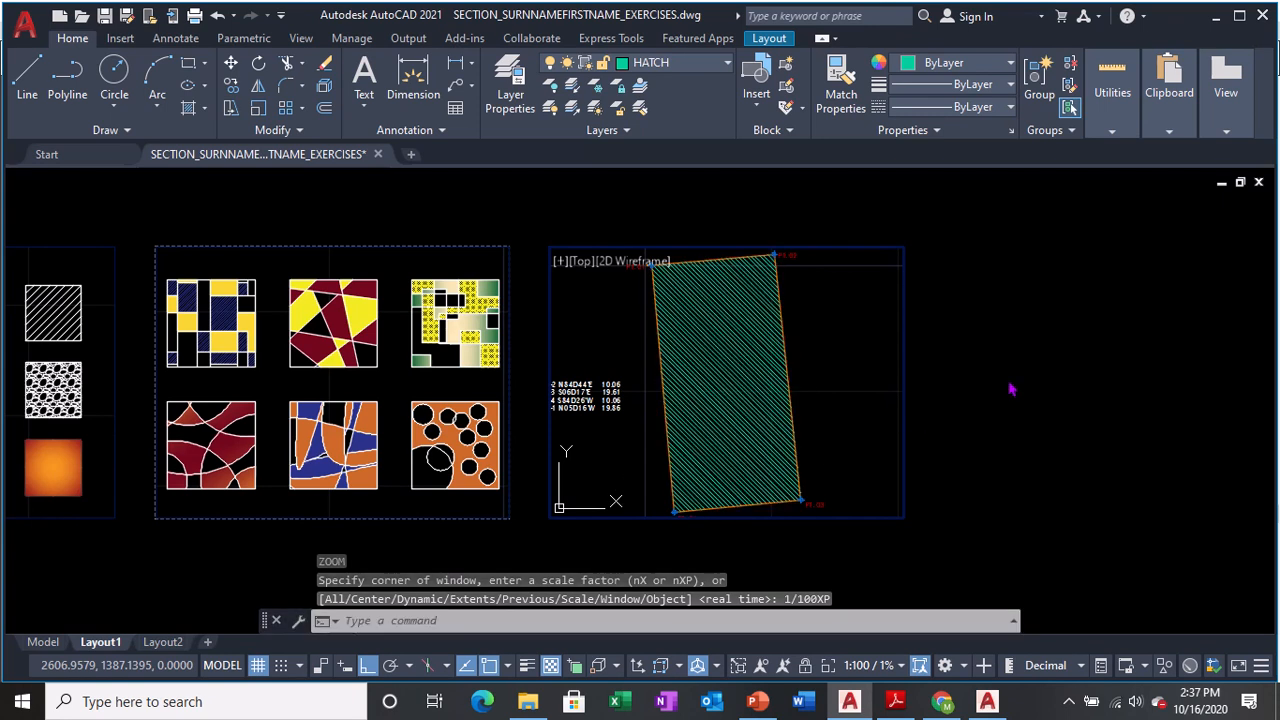
pyautogui.doubleClick(1007, 384)
# - Move the cut-off PT. 04 label inside the viewport to the left of its corner marker, then return to paper space
pyautogui.scroll(8, 659, 542)
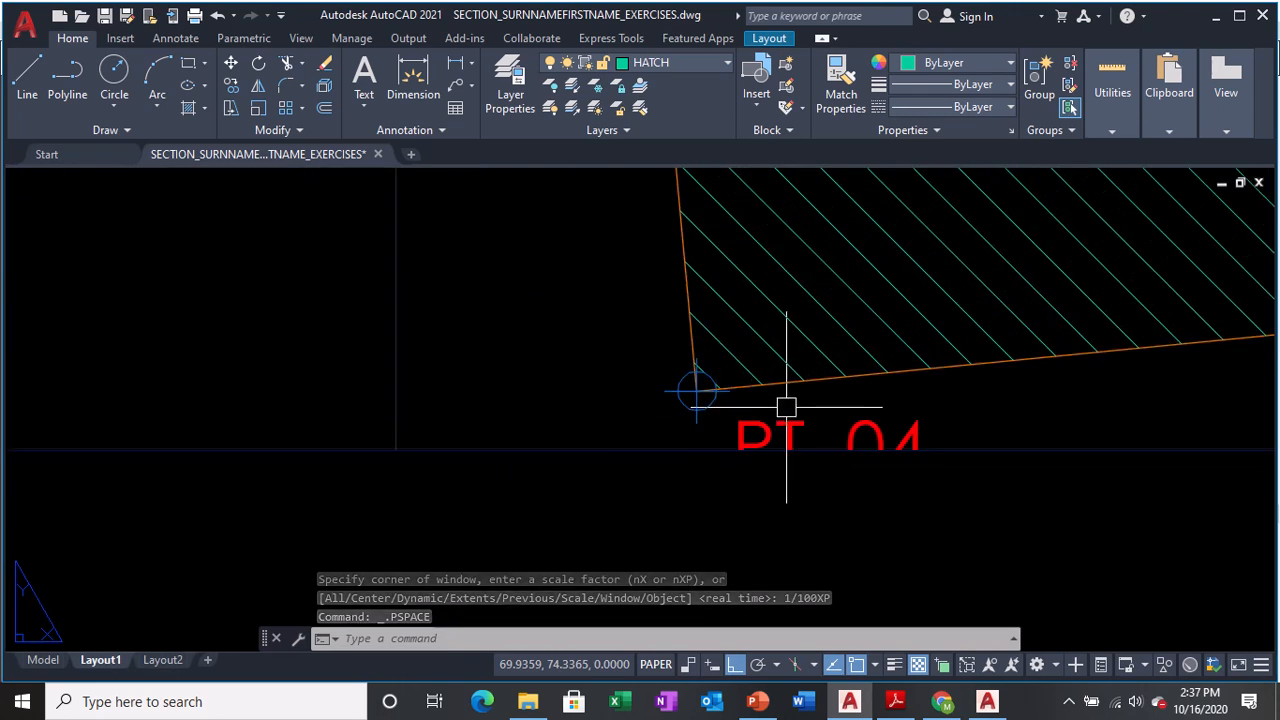
pyautogui.doubleClick(835, 397)
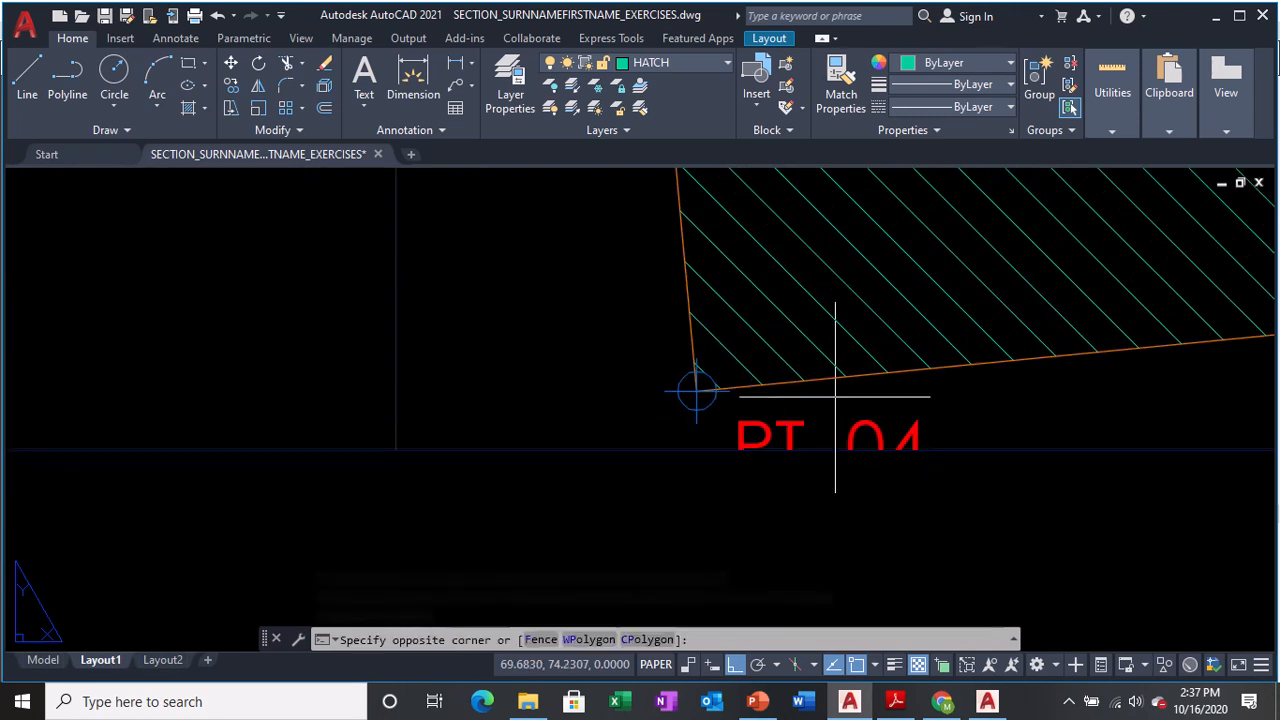
pyautogui.click(856, 420)
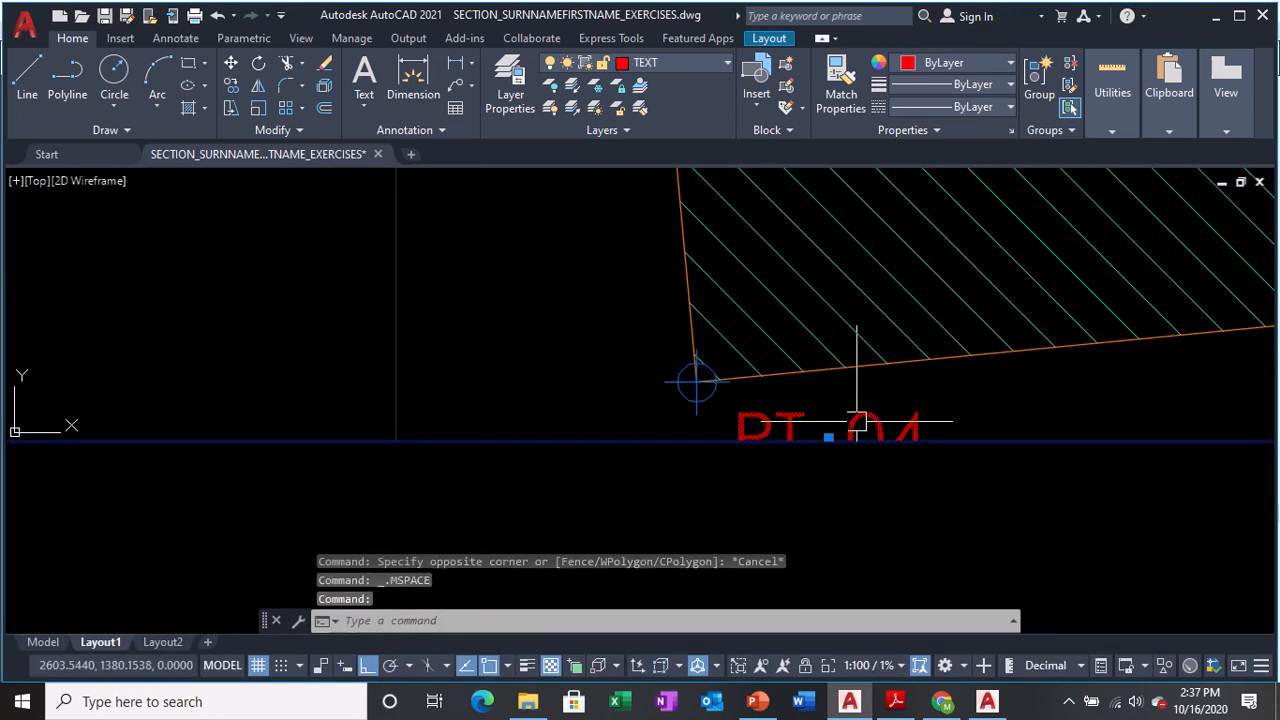
pyautogui.click(829, 437)
pyautogui.click(570, 399)
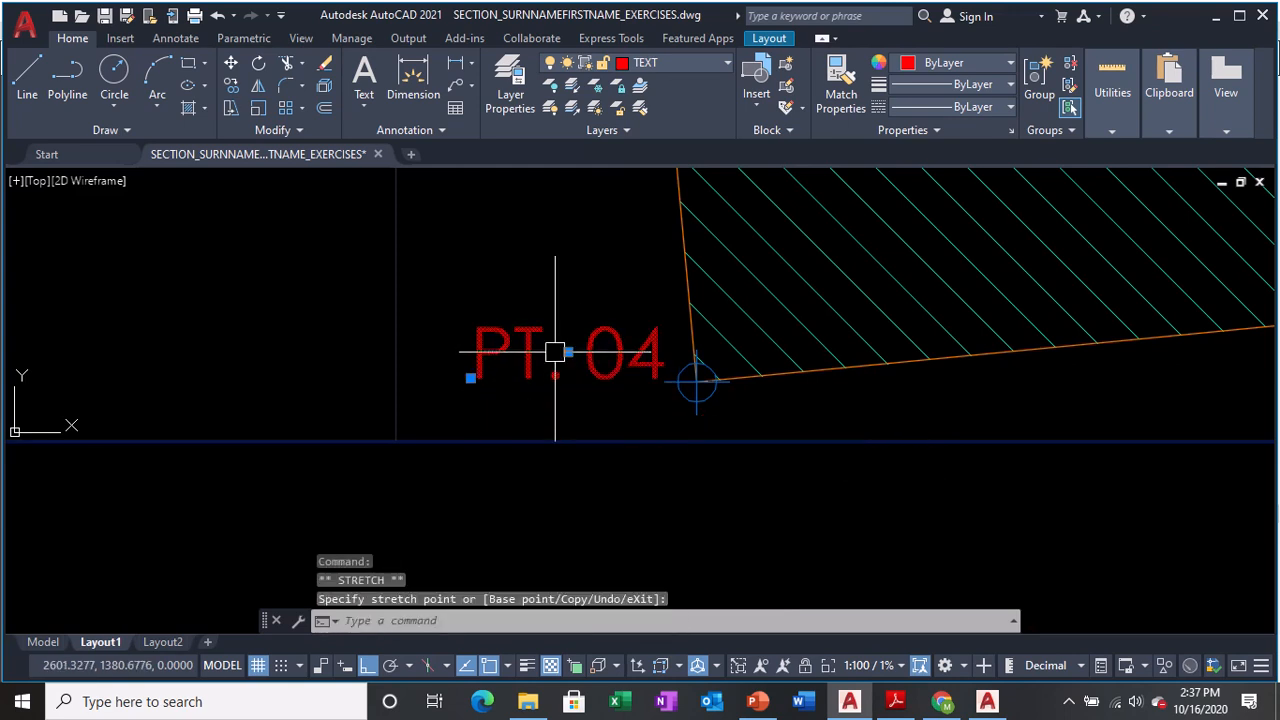
pyautogui.doubleClick(567, 515)
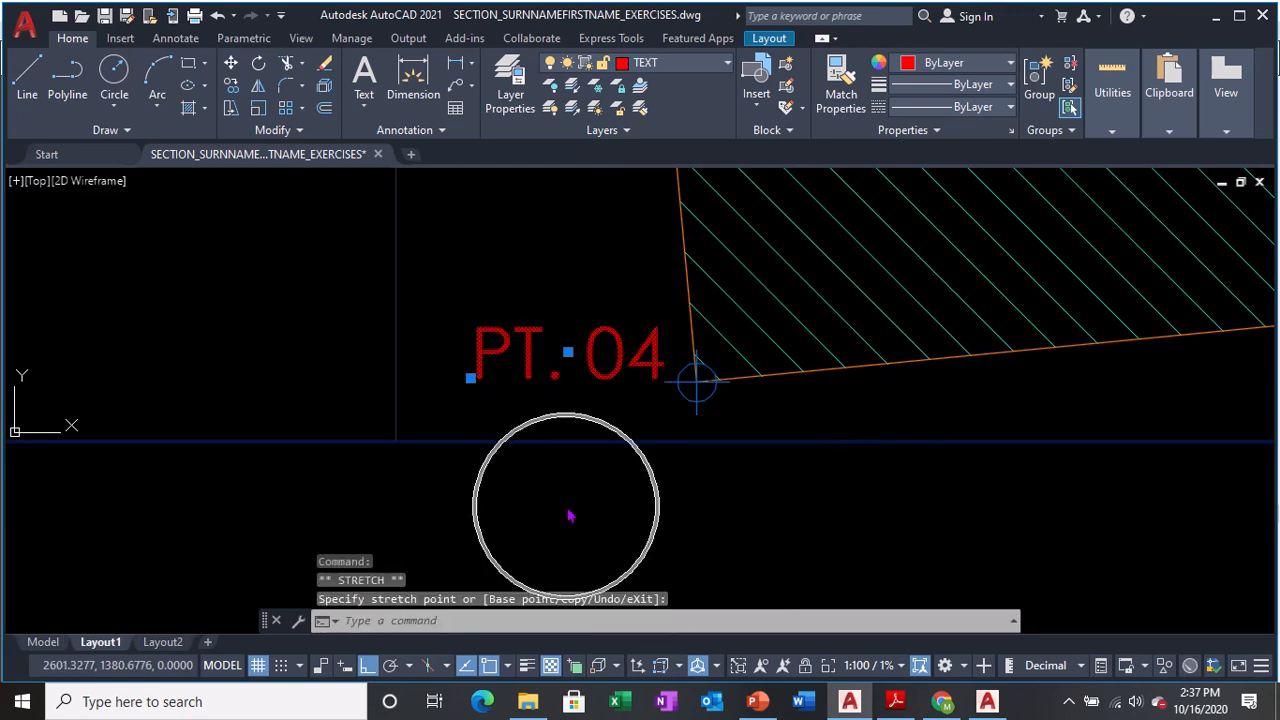
pyautogui.scroll(-6, 568, 505)
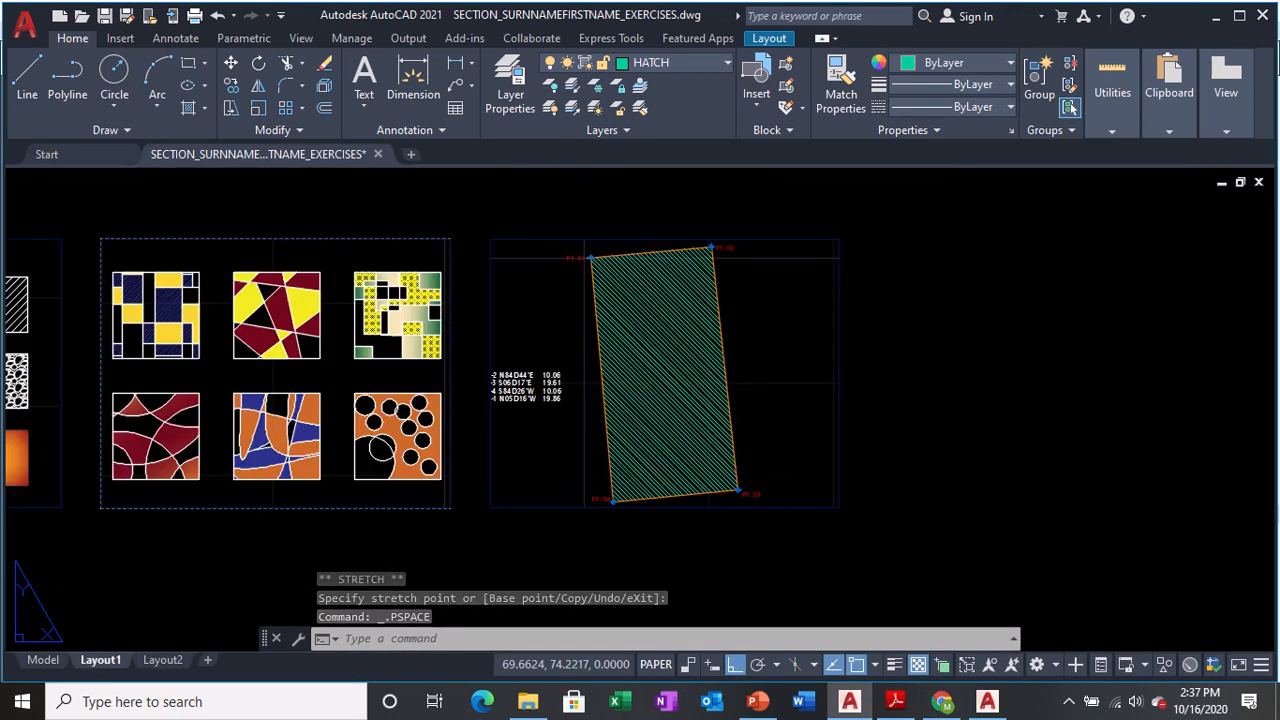
pyautogui.scroll(2, 625, 520)
pyautogui.scroll(1, 605, 435)
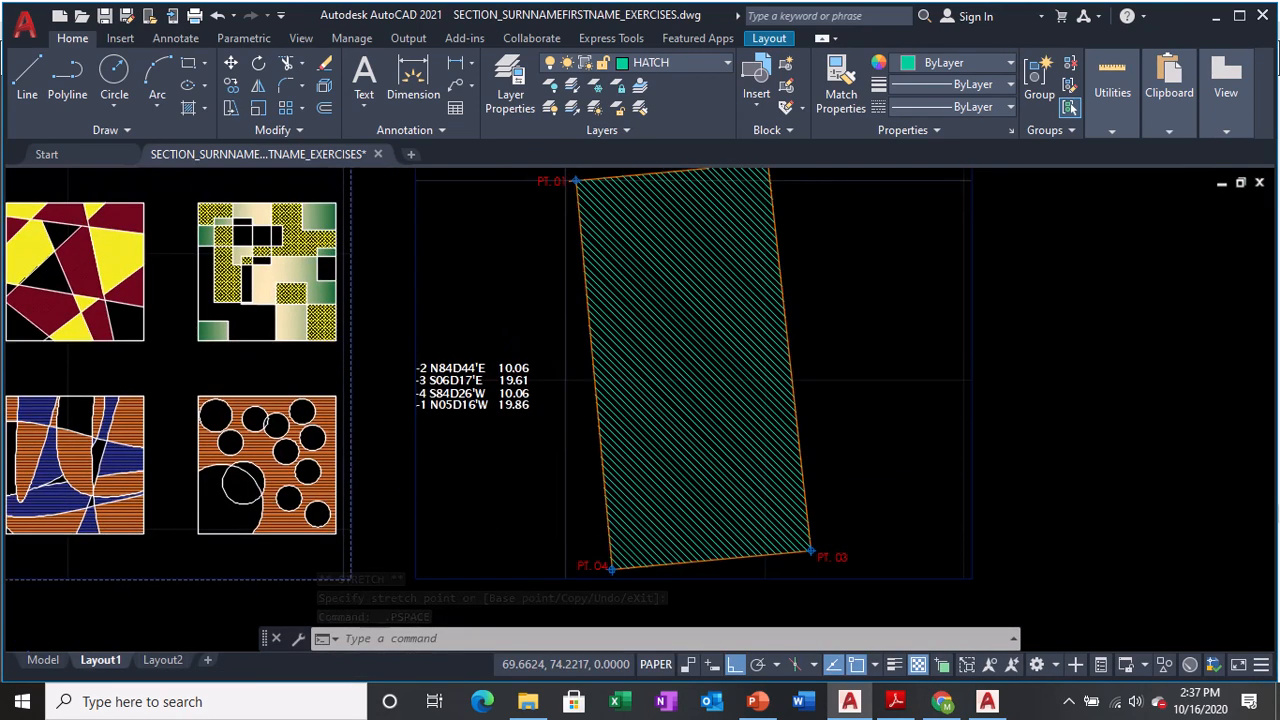
pyautogui.scroll(-3, 662, 450)
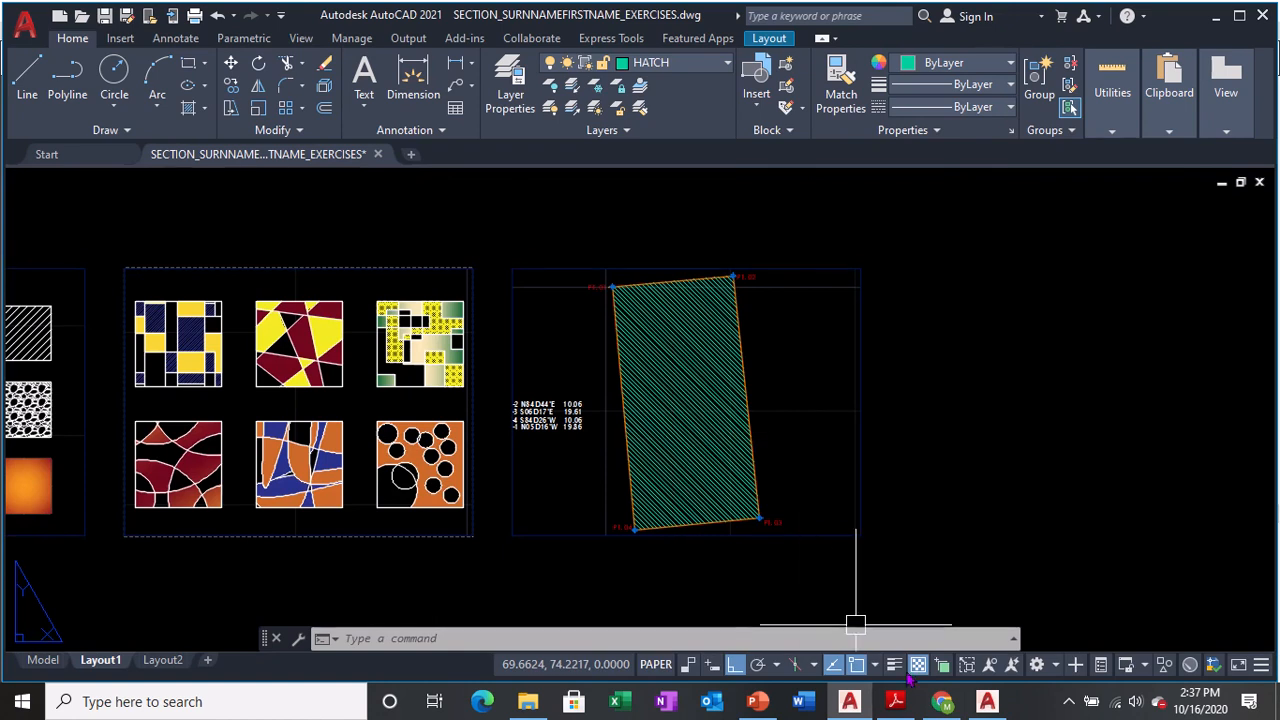
# - Switch to the module PDF in Adobe Reader and examine the page on adjusting the linetype scale for plotting
pyautogui.click(897, 703)
pyautogui.scroll(-2, 512, 432)
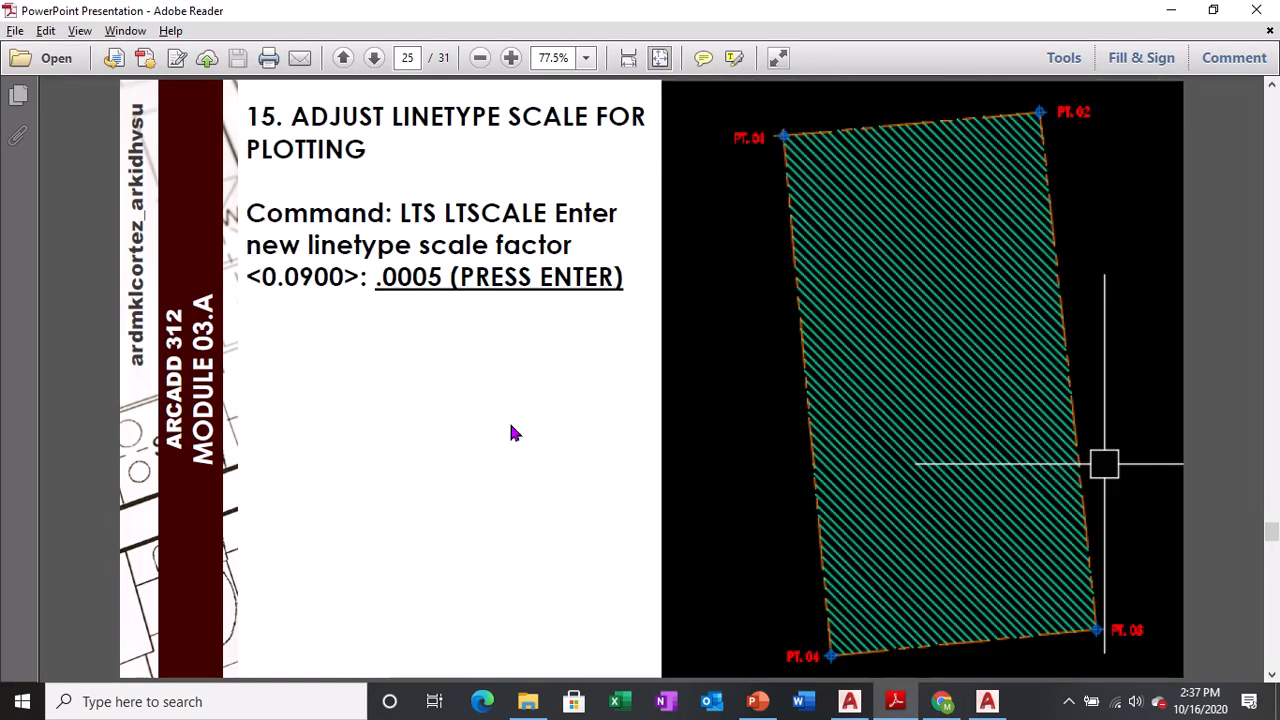
pyautogui.press('ctrl')
pyautogui.press('ctrl')
pyautogui.press('ctrl')
pyautogui.press('ctrl')
pyautogui.press('ctrl')
pyautogui.press('ctrl')
# - Switch back to AutoCAD, shift the lot viewport's contents right until the bearings list fits fully inside, and return to paper space
pyautogui.hotkey('alt', 'Tab')
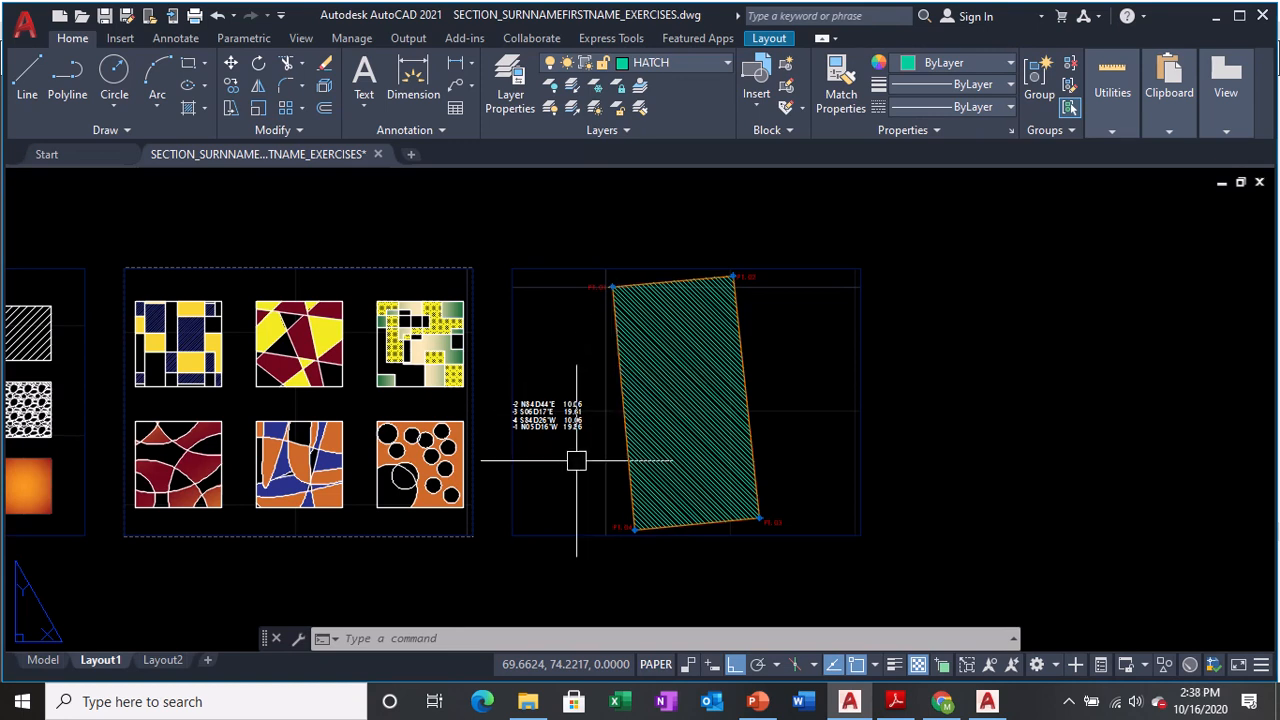
pyautogui.scroll(2, 577, 457)
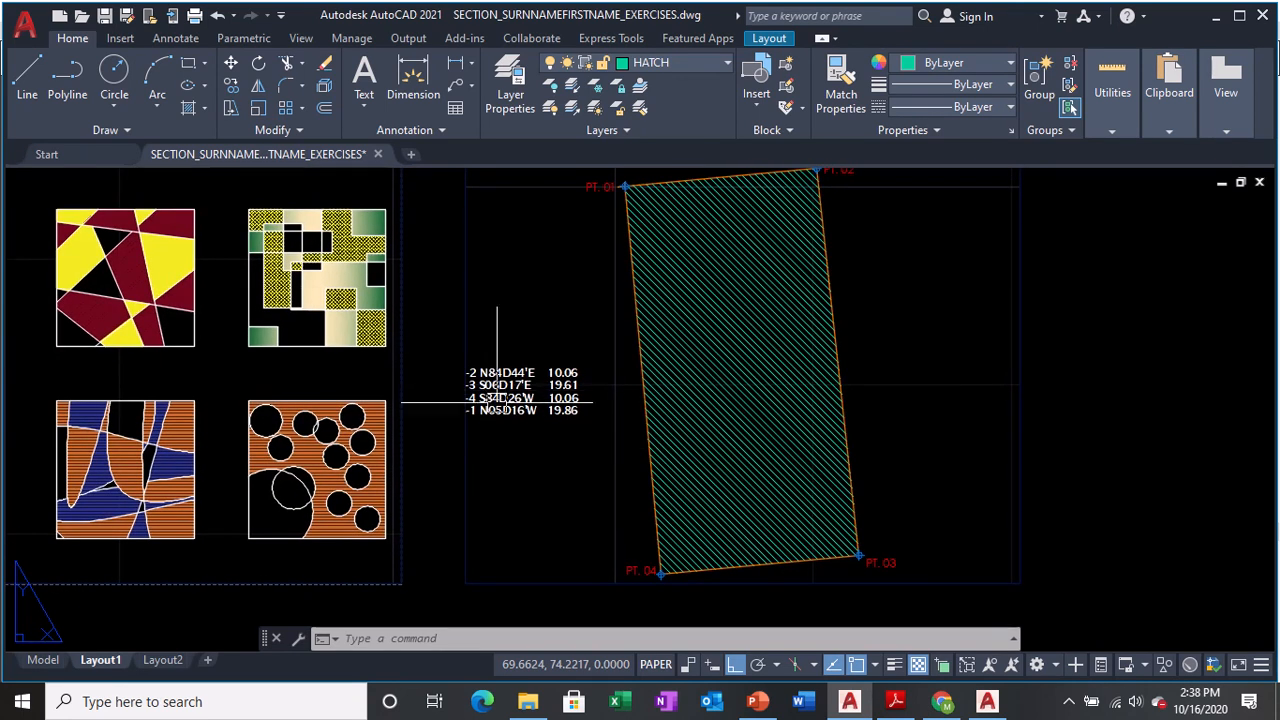
pyautogui.scroll(-2, 500, 400)
pyautogui.scroll(2, 530, 390)
pyautogui.doubleClick(525, 405)
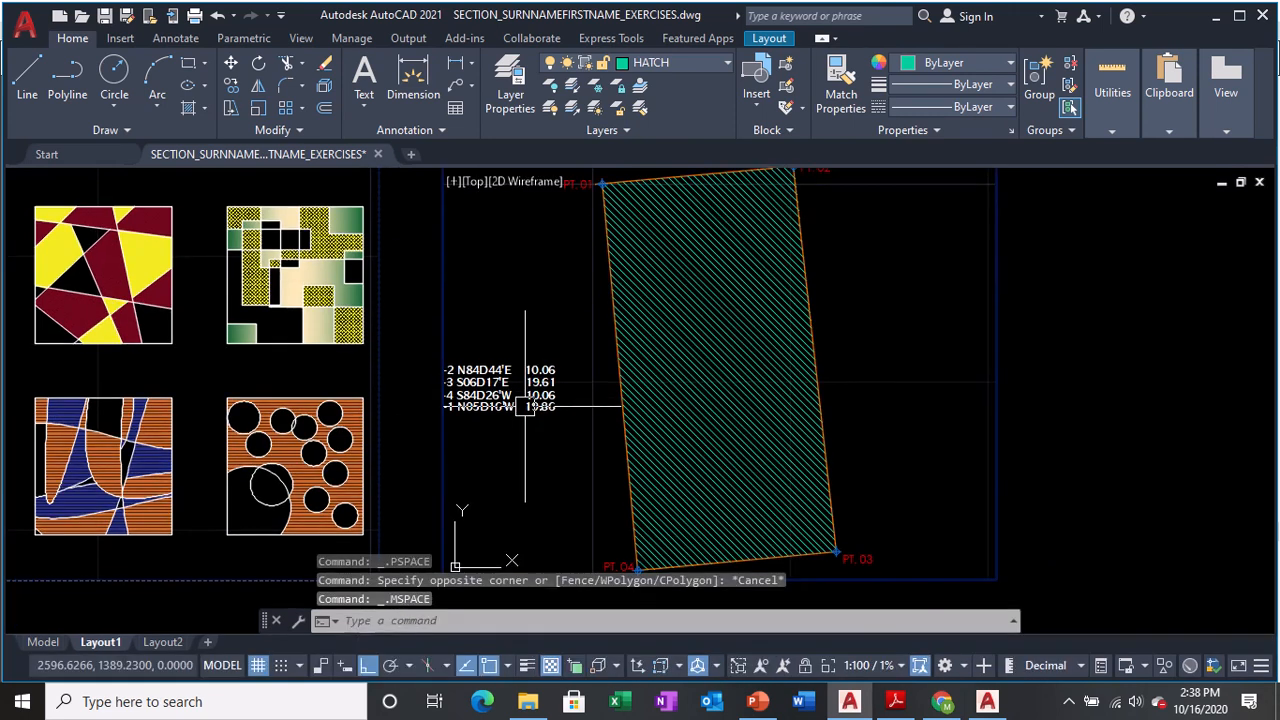
pyautogui.moveTo(523, 406); pyautogui.dragTo(536, 406, button='middle')
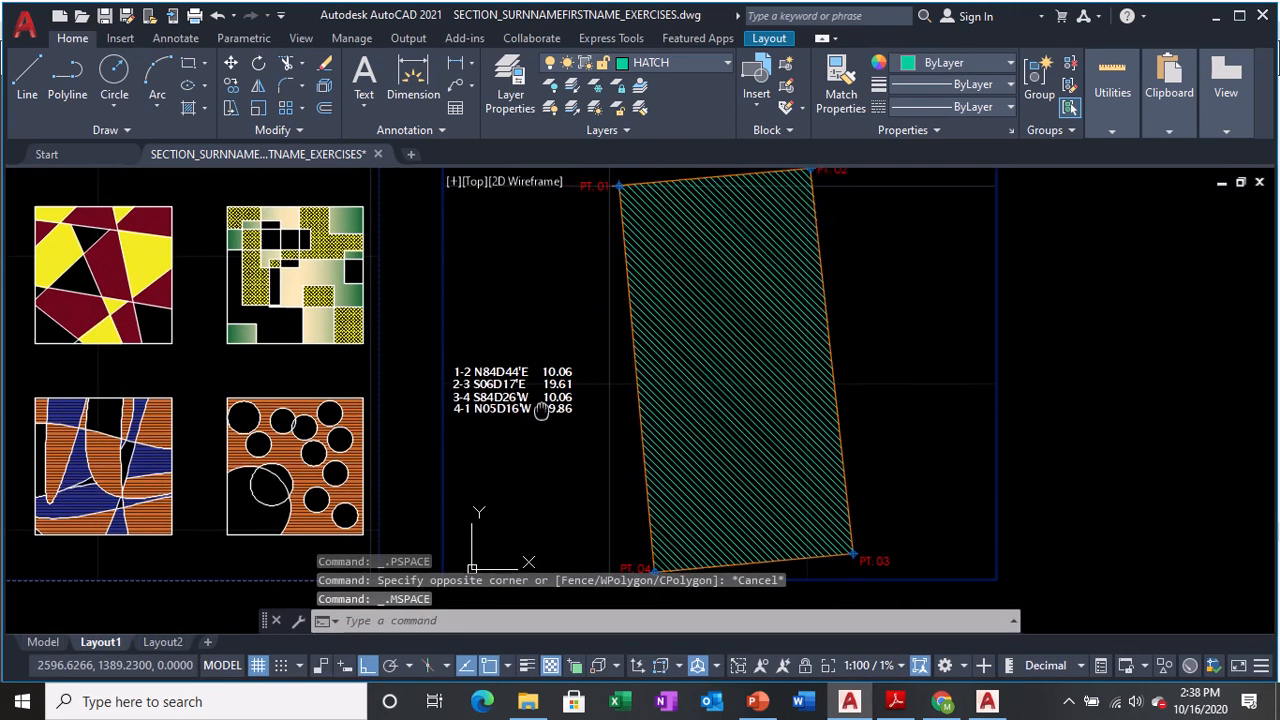
pyautogui.doubleClick(1063, 329)
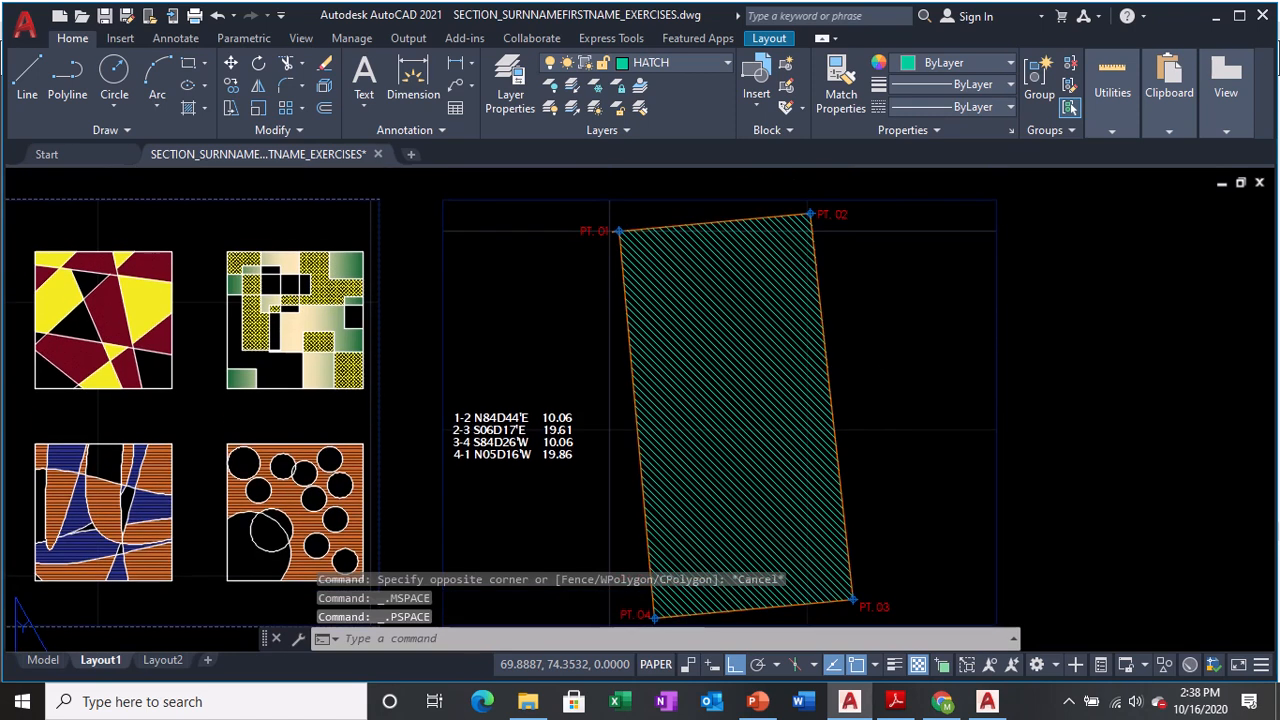
# - Set the global linetype scale factor to 0.0005 with LTSCALE
pyautogui.moveTo(592, 410); pyautogui.dragTo(570, 380, button='middle')
pyautogui.moveTo(910, 362); pyautogui.dragTo(823, 337, button='middle')
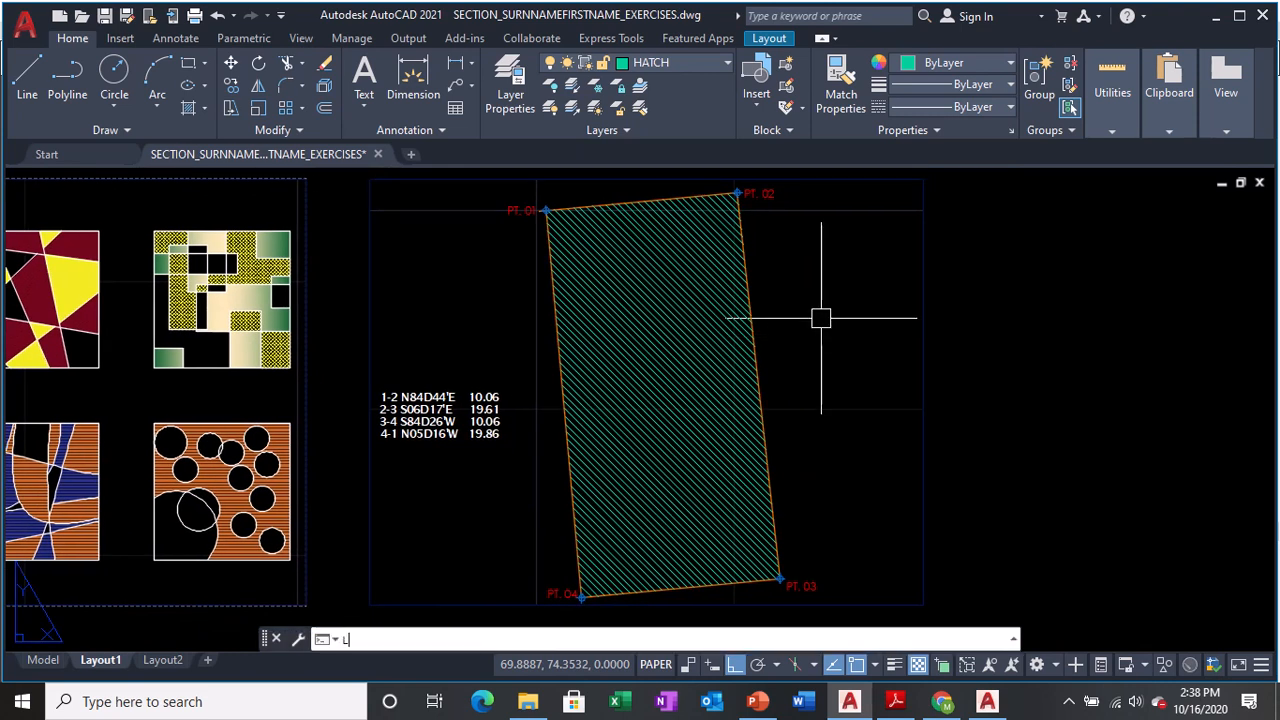
pyautogui.write('TS')
pyautogui.press('Return')
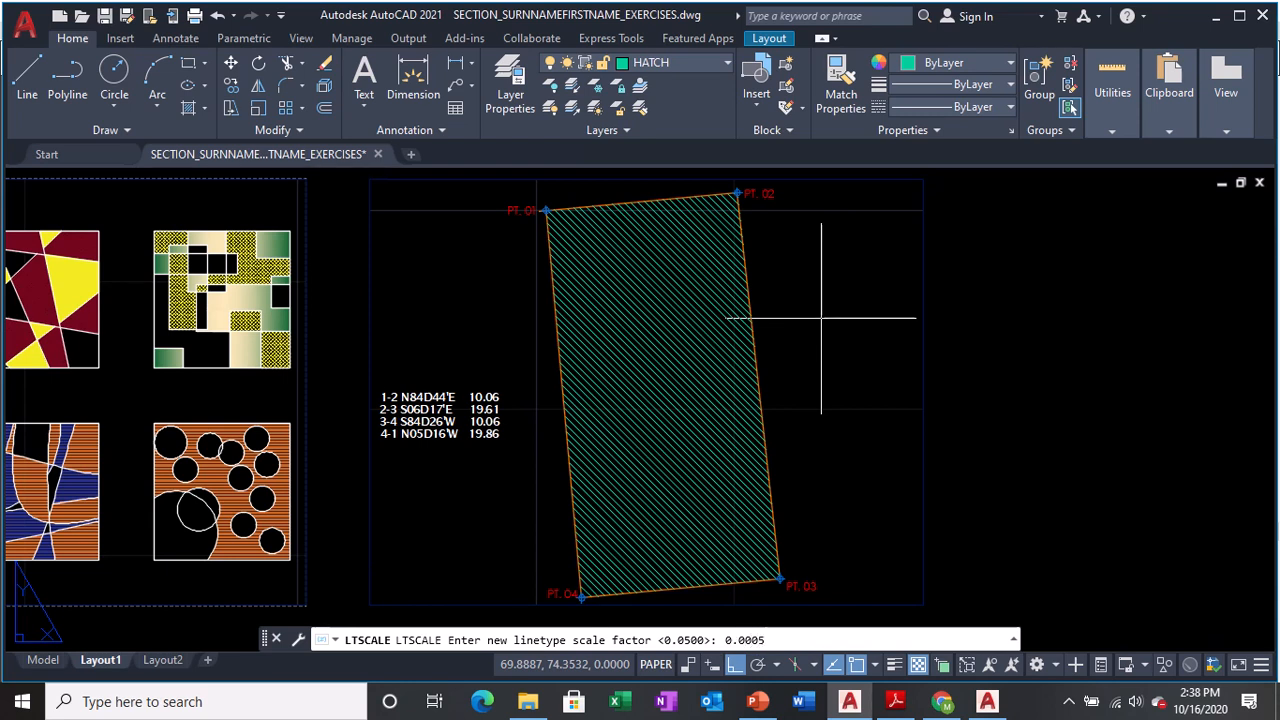
pyautogui.write('0.0005')
pyautogui.press('Return')
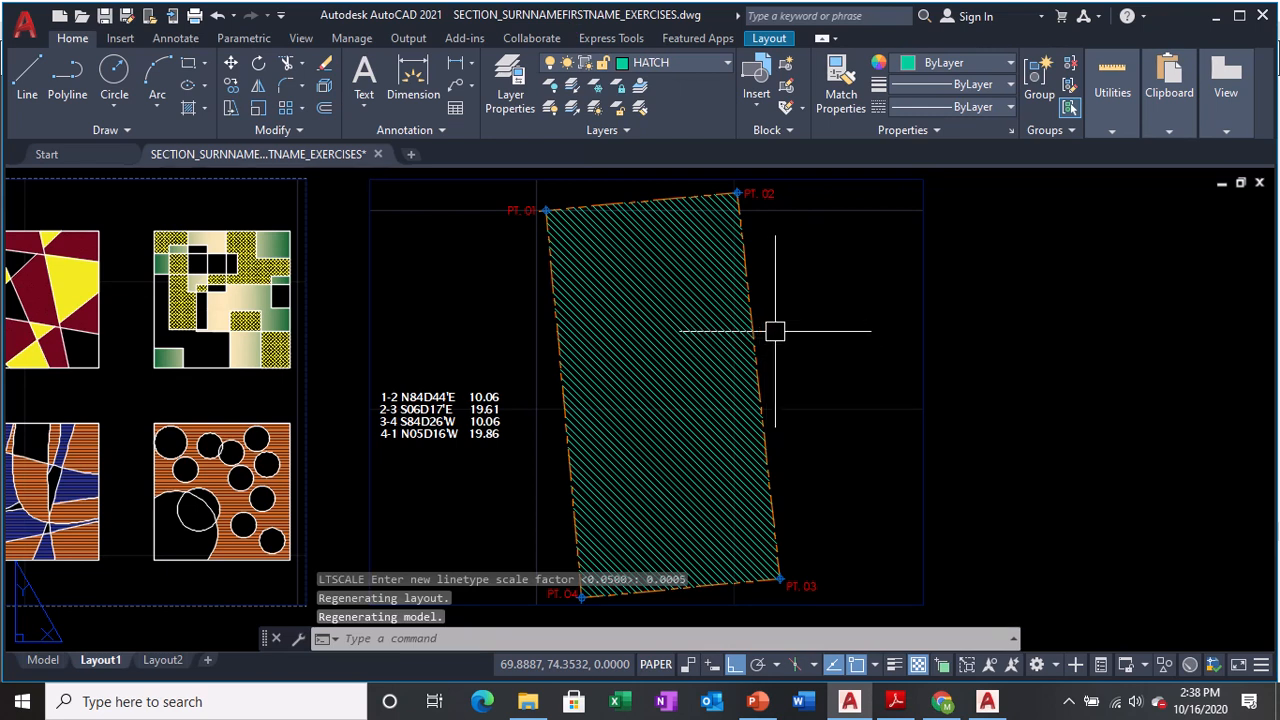
pyautogui.moveTo(43, 662)
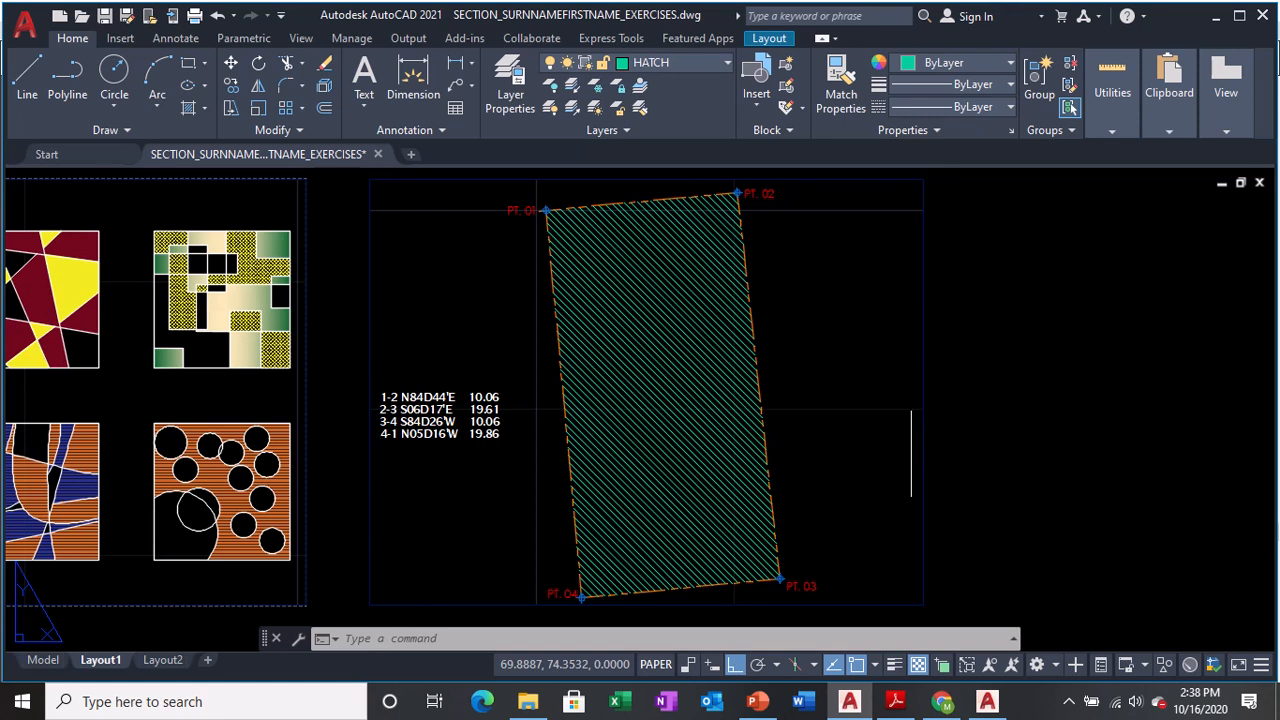
# - Switch to the module PDF in Adobe Reader and examine the pages on the no-plot viewport layer and assigning the viewport to VPORT
pyautogui.click(895, 701)
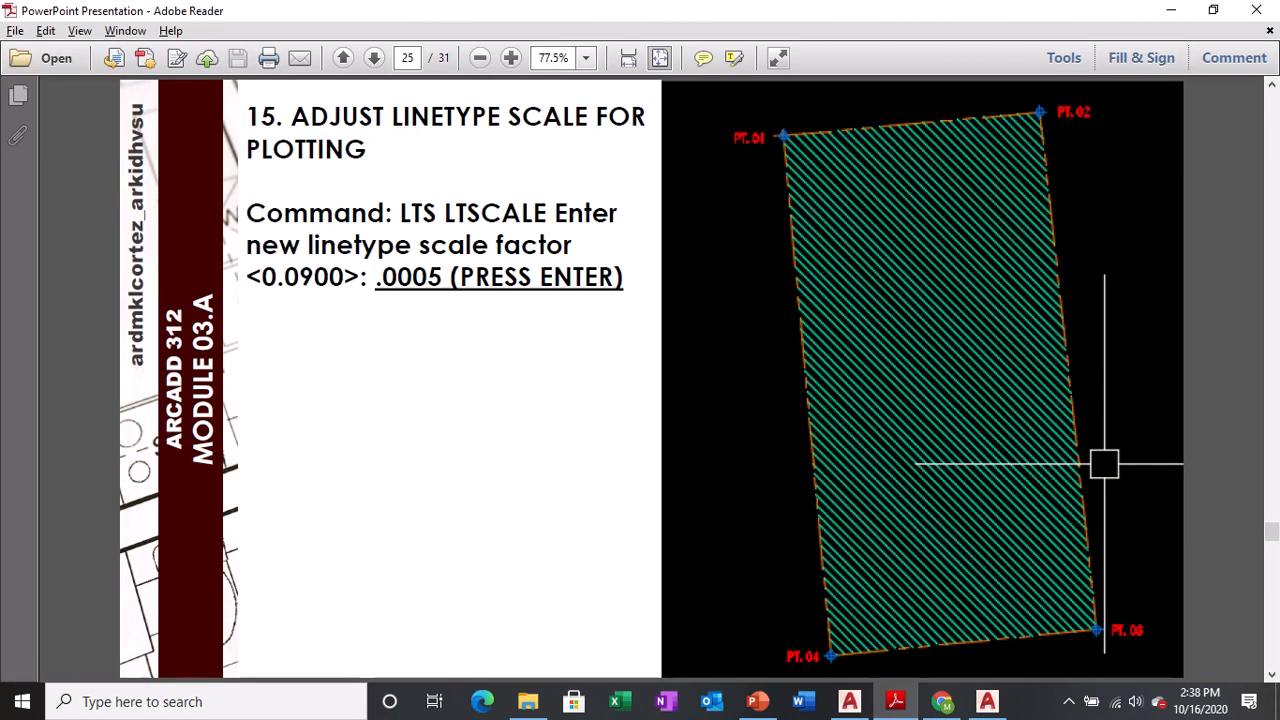
pyautogui.press('pagedown')
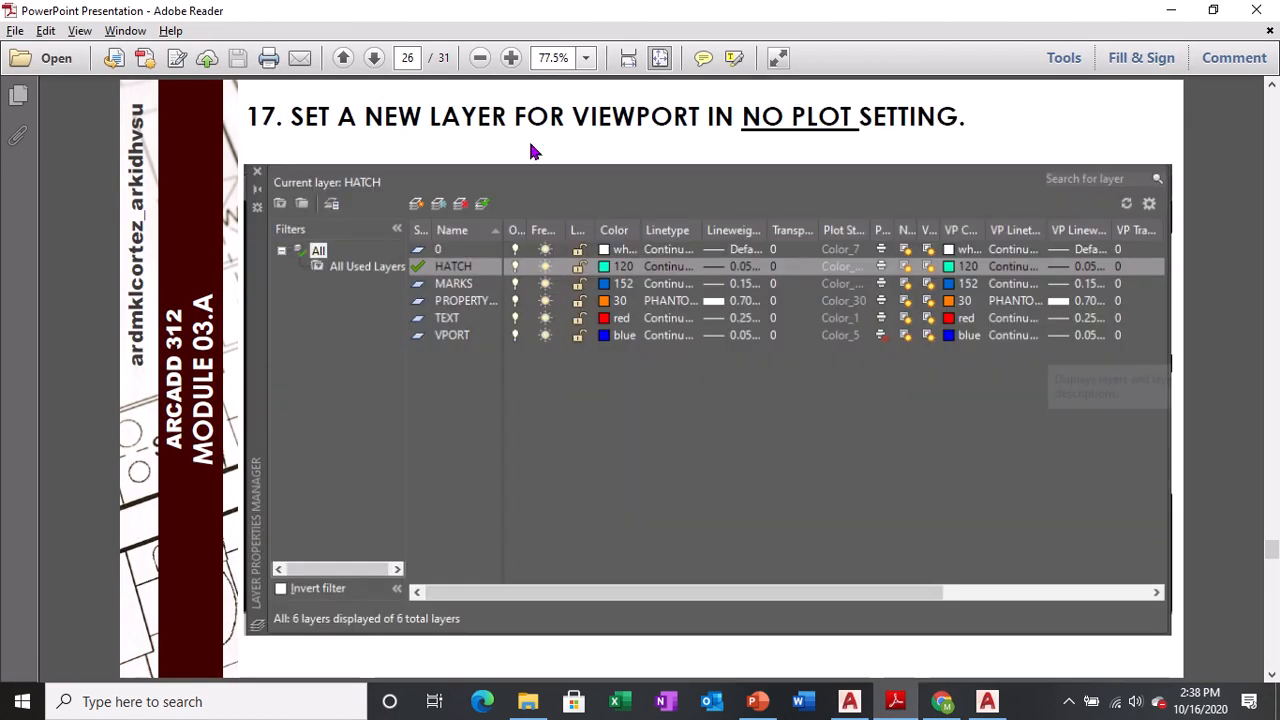
pyautogui.press('pagedown')
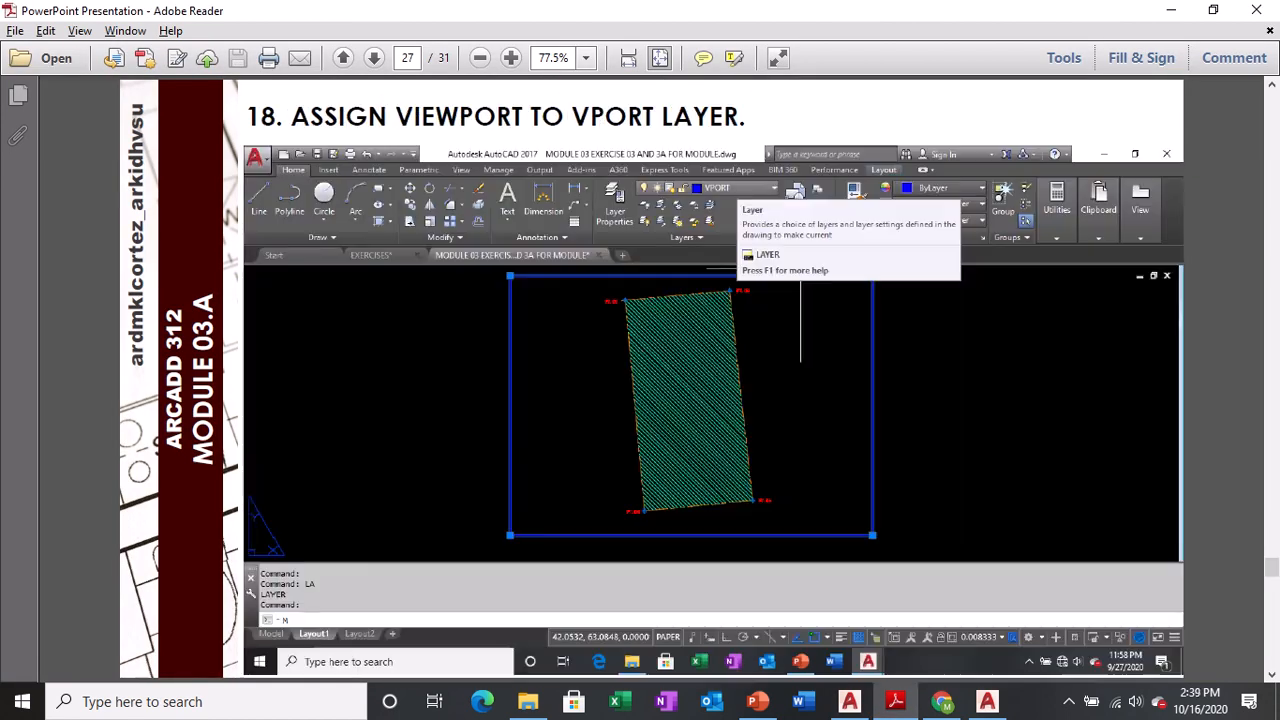
# - Examine the module's remaining pages on the VPORT layer, the DWG to PDF plot settings and previewing and saving the plot
pyautogui.click(468, 134)
pyautogui.click(451, 299)
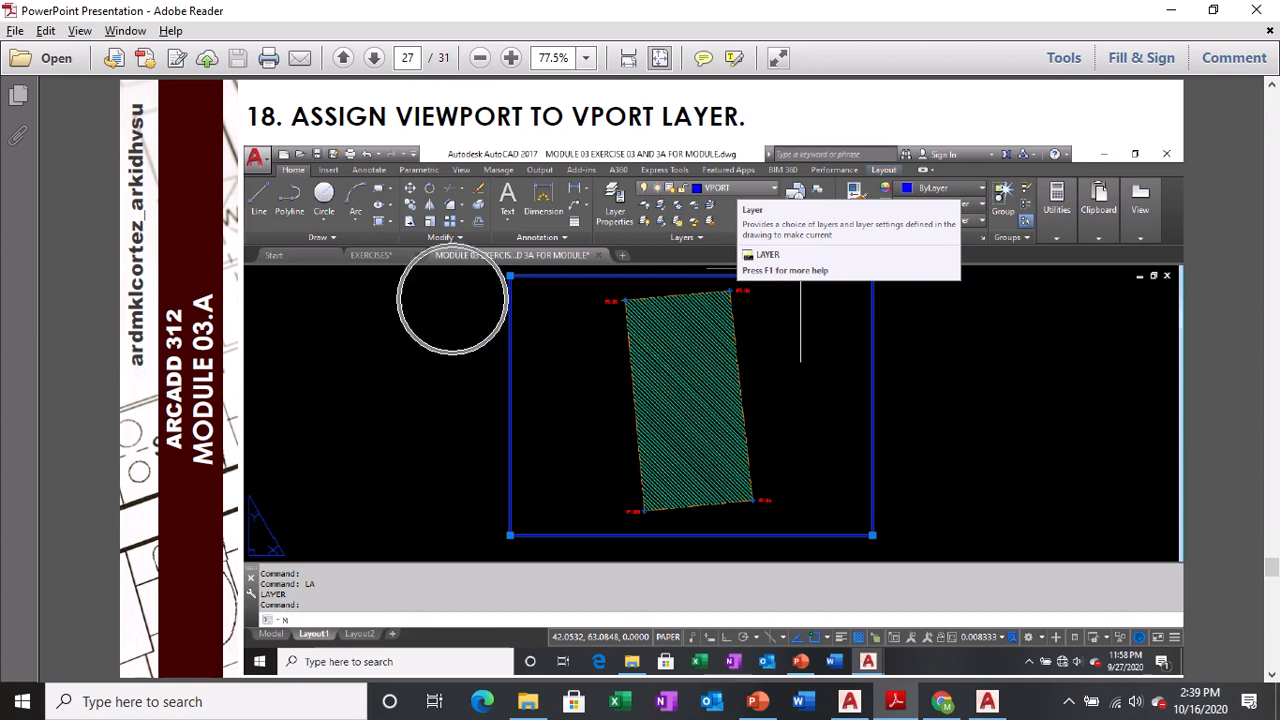
pyautogui.press('pagedown')
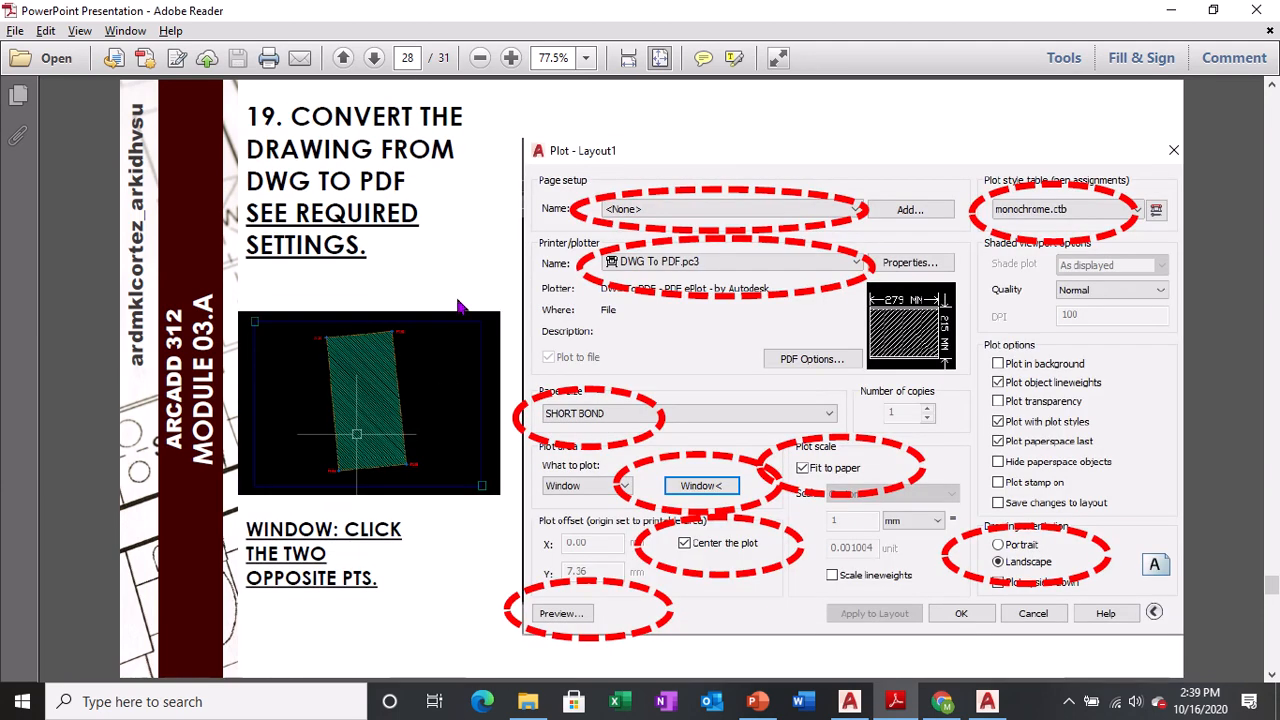
pyautogui.click(406, 283)
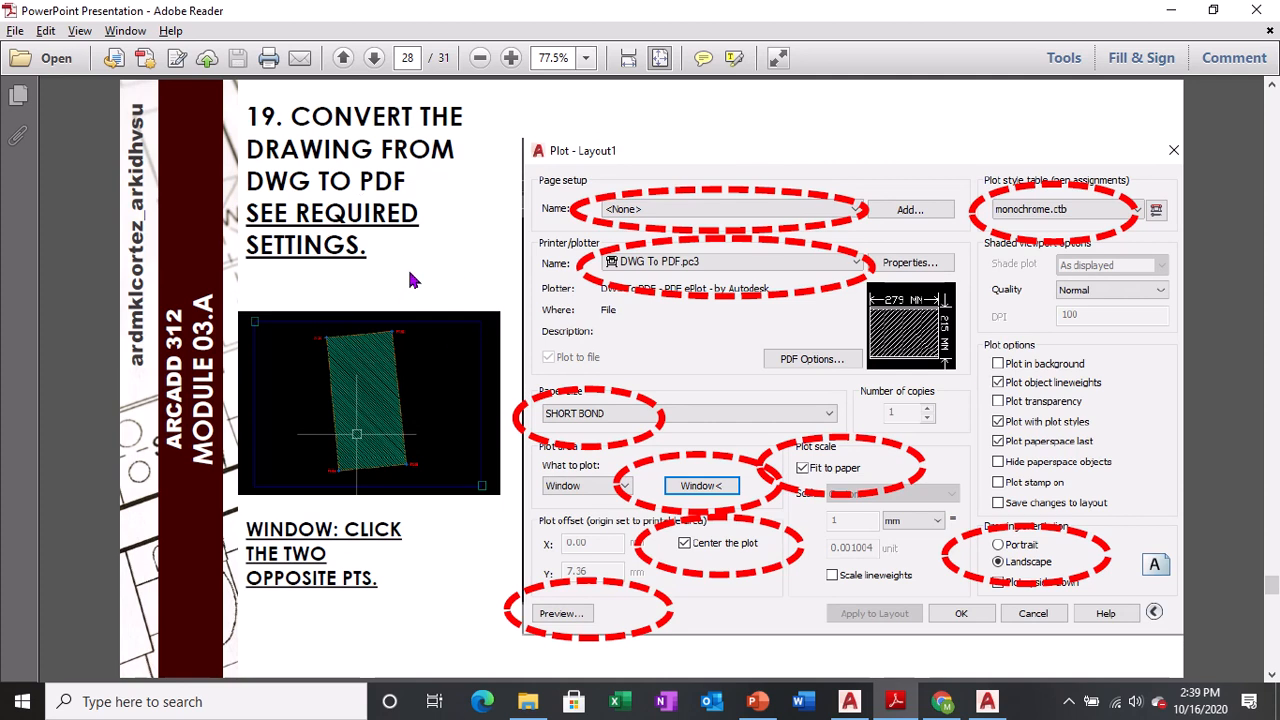
pyautogui.press('pagedown')
pyautogui.press('pagedown')
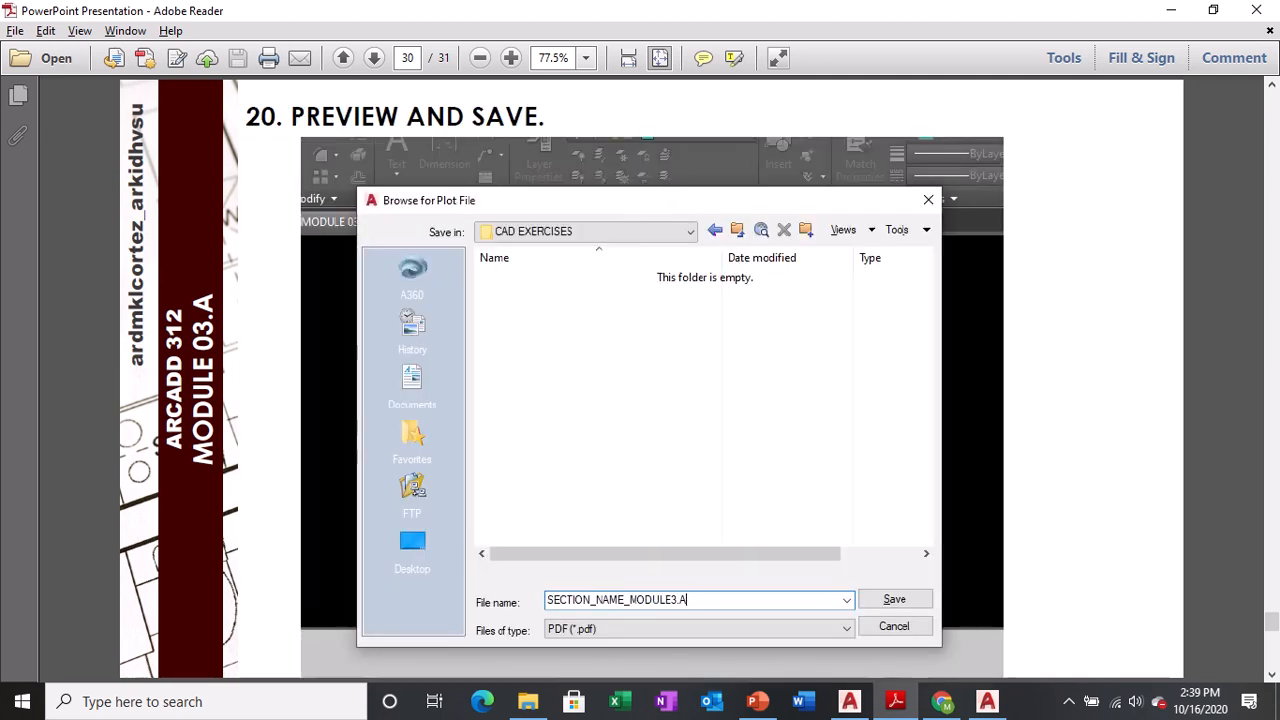
pyautogui.press('pagedown')
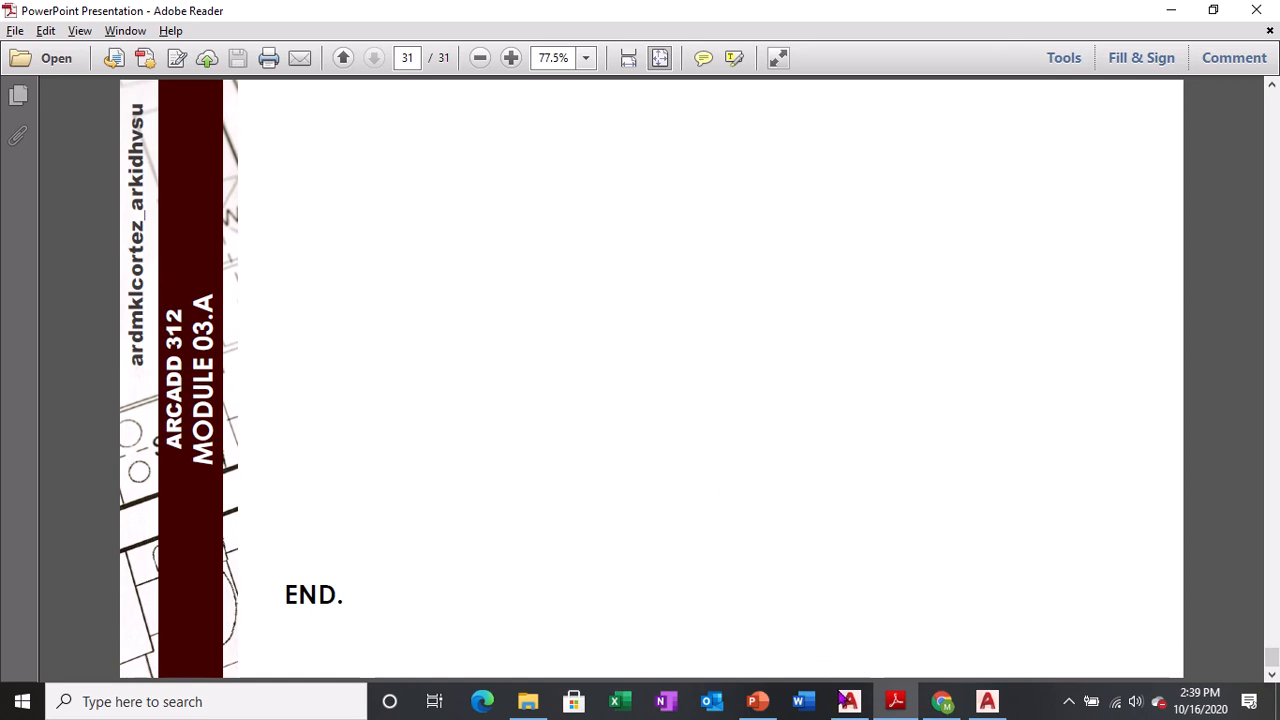
# - Switch back to AutoCAD and open the plot settings for Layout1 as a single sheet
pyautogui.click(848, 701)
pyautogui.scroll(-3, 956, 249)
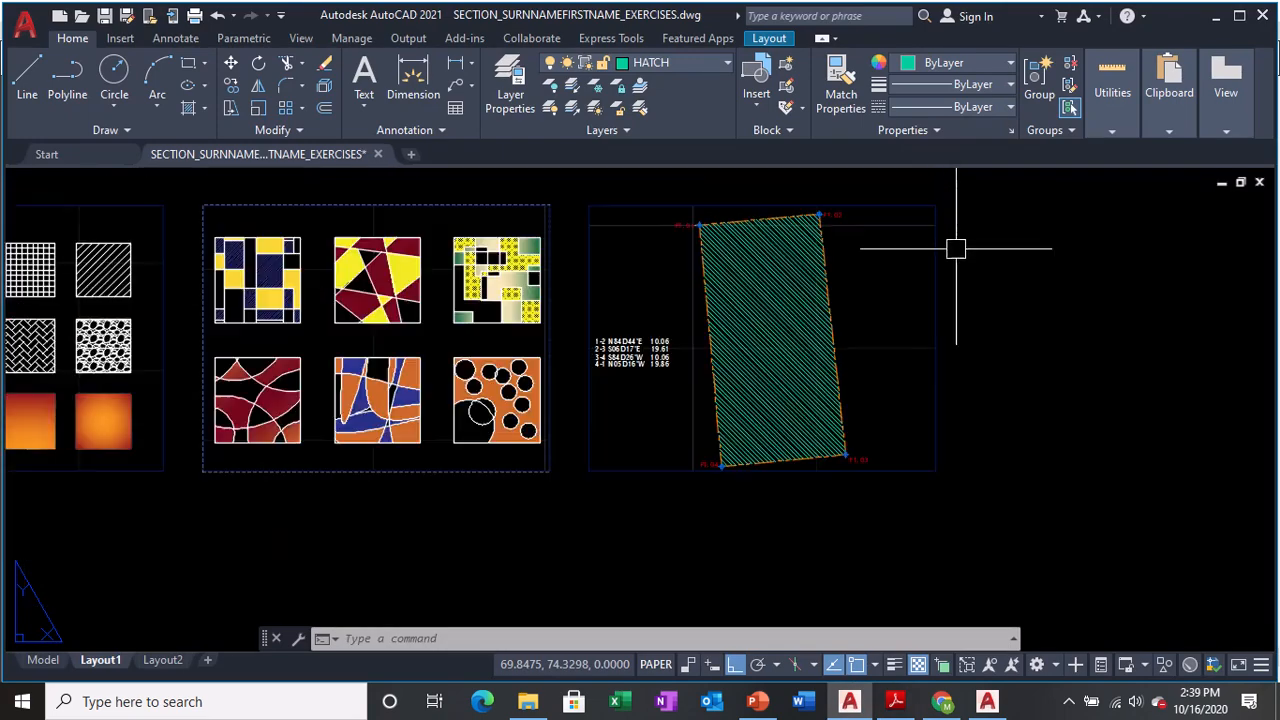
pyautogui.moveTo(956, 249); pyautogui.dragTo(904, 335, button='middle')
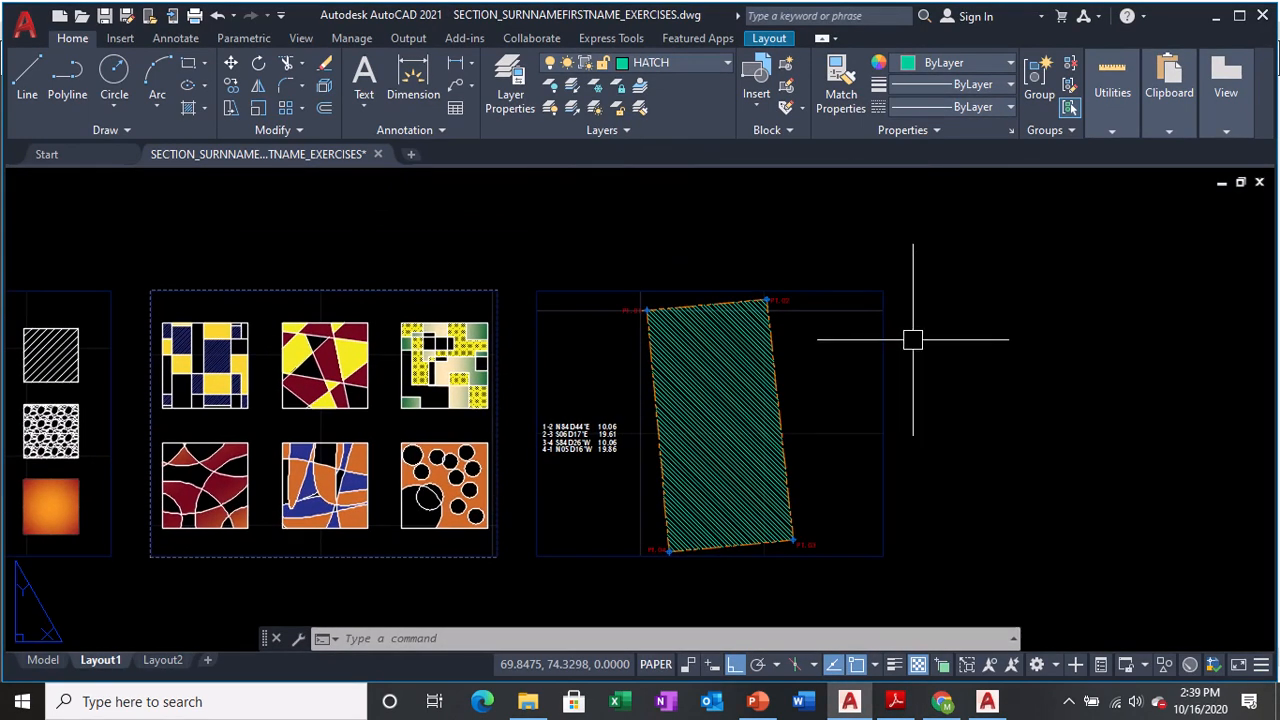
pyautogui.hotkey('ctrl', 'p')
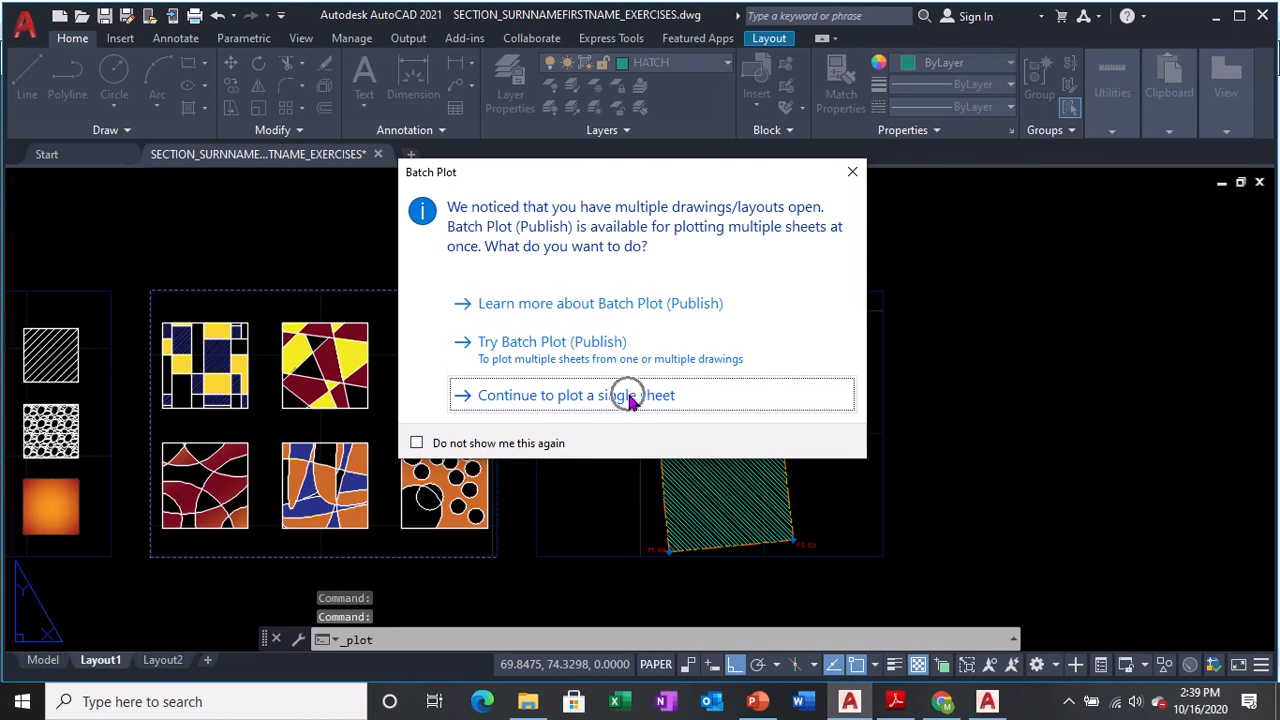
pyautogui.click(629, 396)
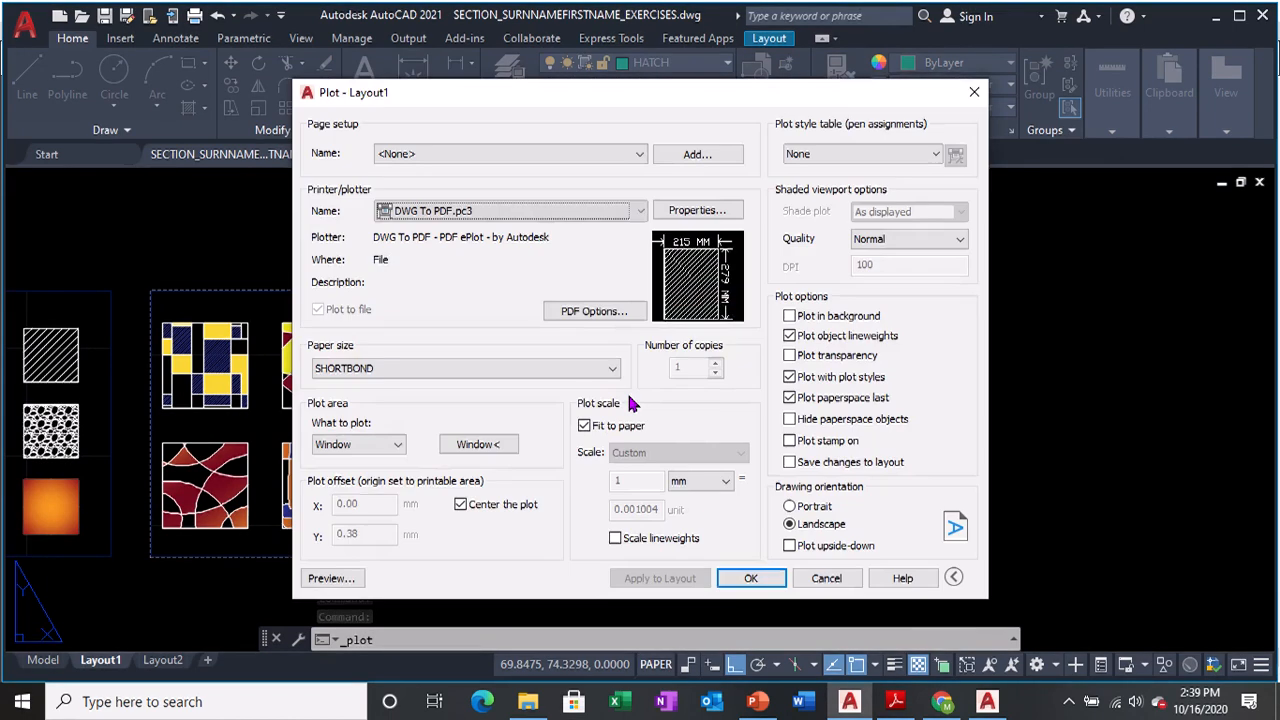
# - Try the DWF6 ePlot.pc3 plotter and look through its available paper sizes
pyautogui.click(443, 218)
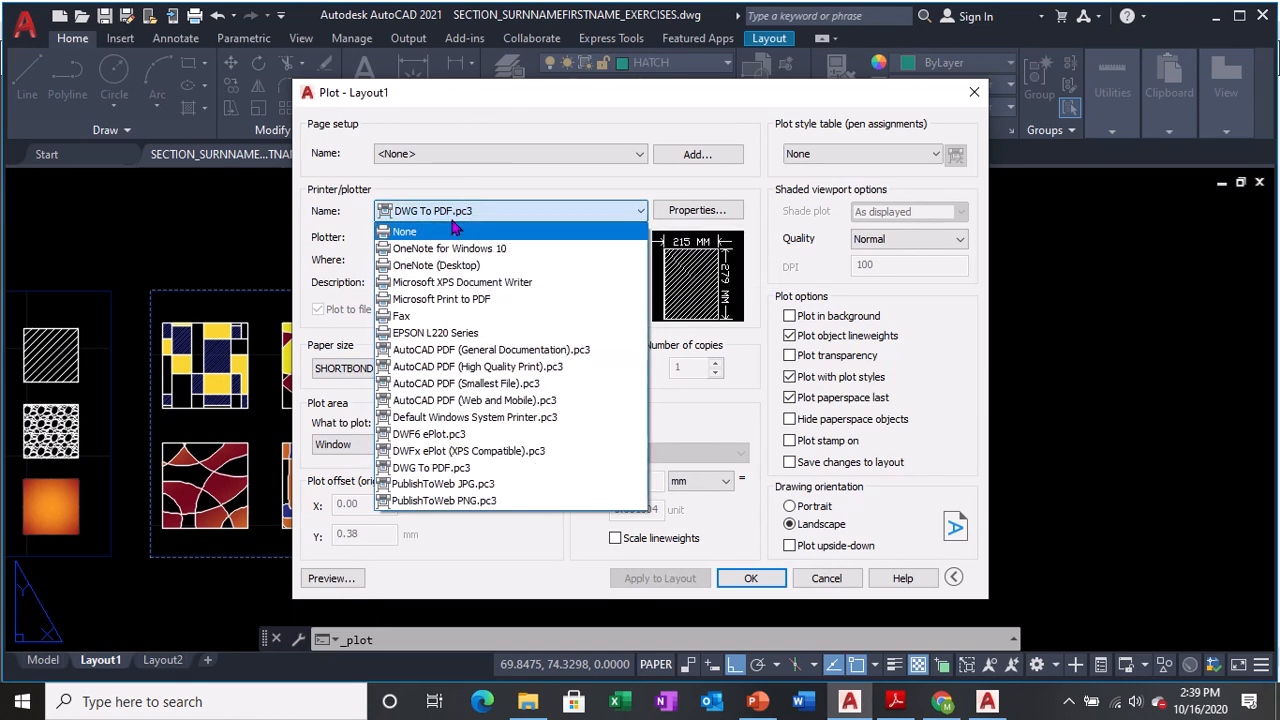
pyautogui.click(428, 435)
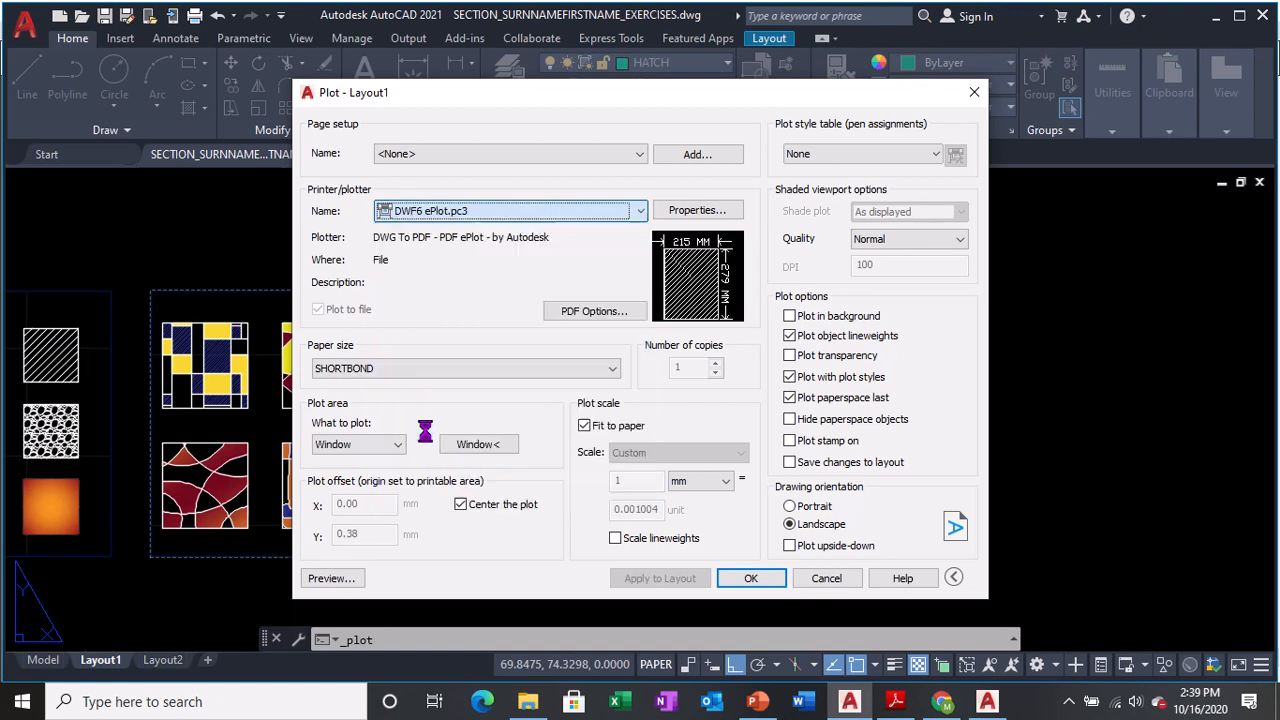
pyautogui.click(400, 368)
pyautogui.scroll(6, 430, 250)
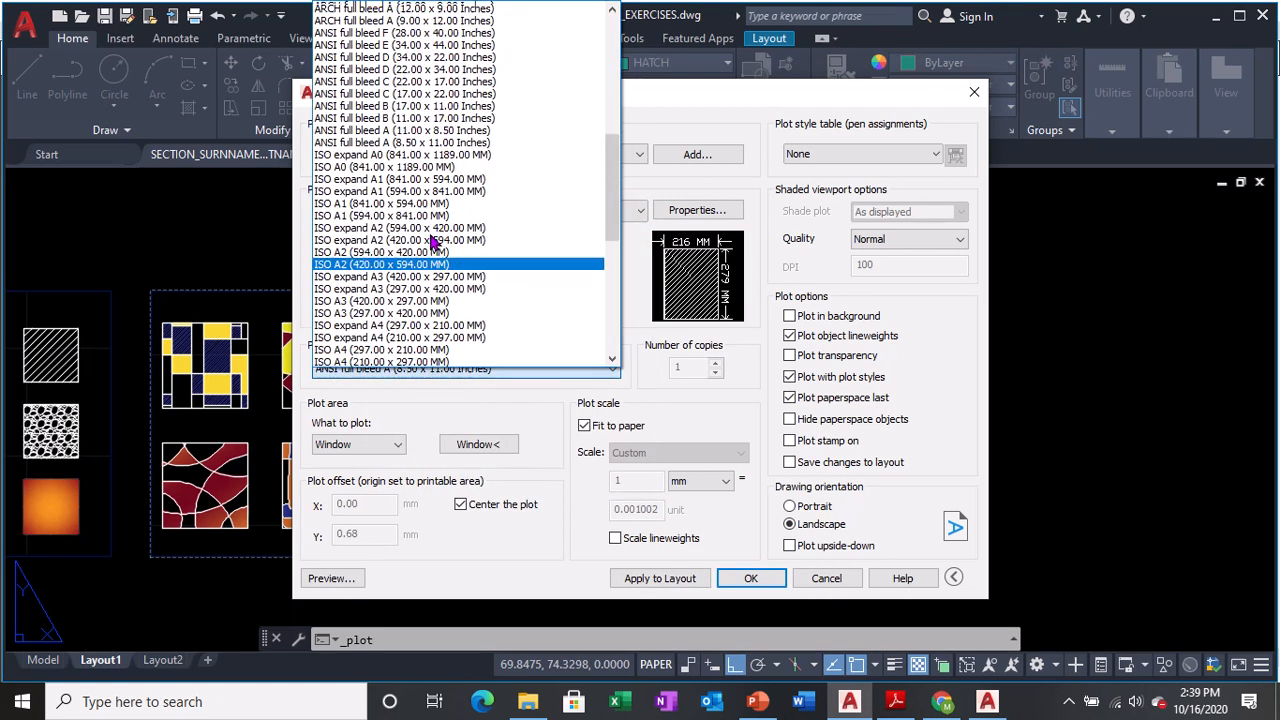
pyautogui.scroll(-6, 440, 232)
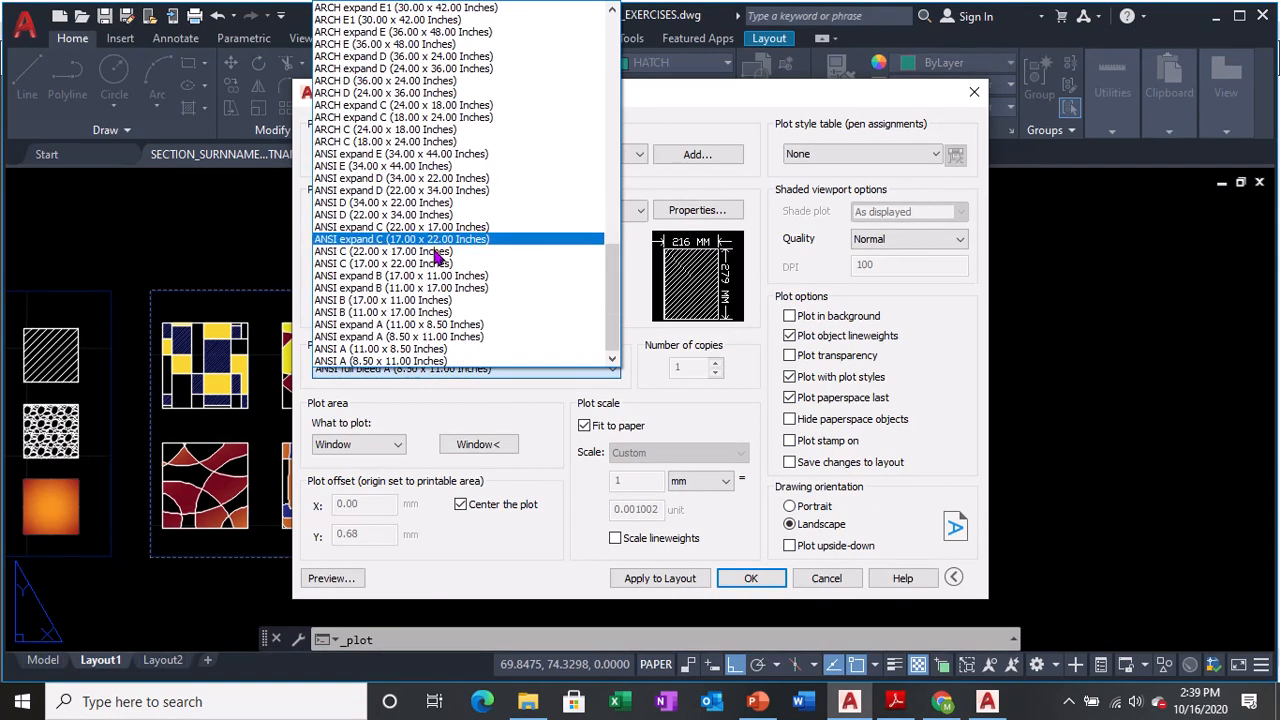
pyautogui.moveTo(615, 233); pyautogui.dragTo(594, 314)
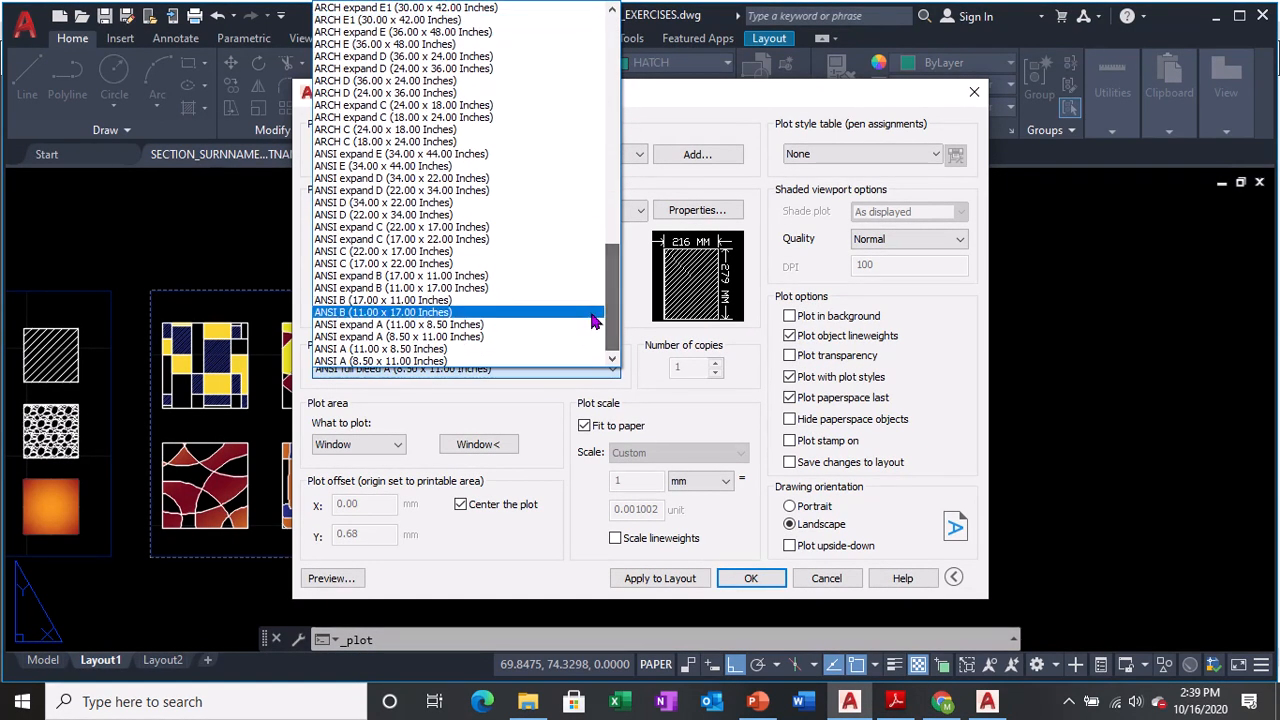
pyautogui.click(640, 287)
# - Set the plotter to DWG To PDF.pc3 and the paper size to SHORTBOND
pyautogui.click(480, 209)
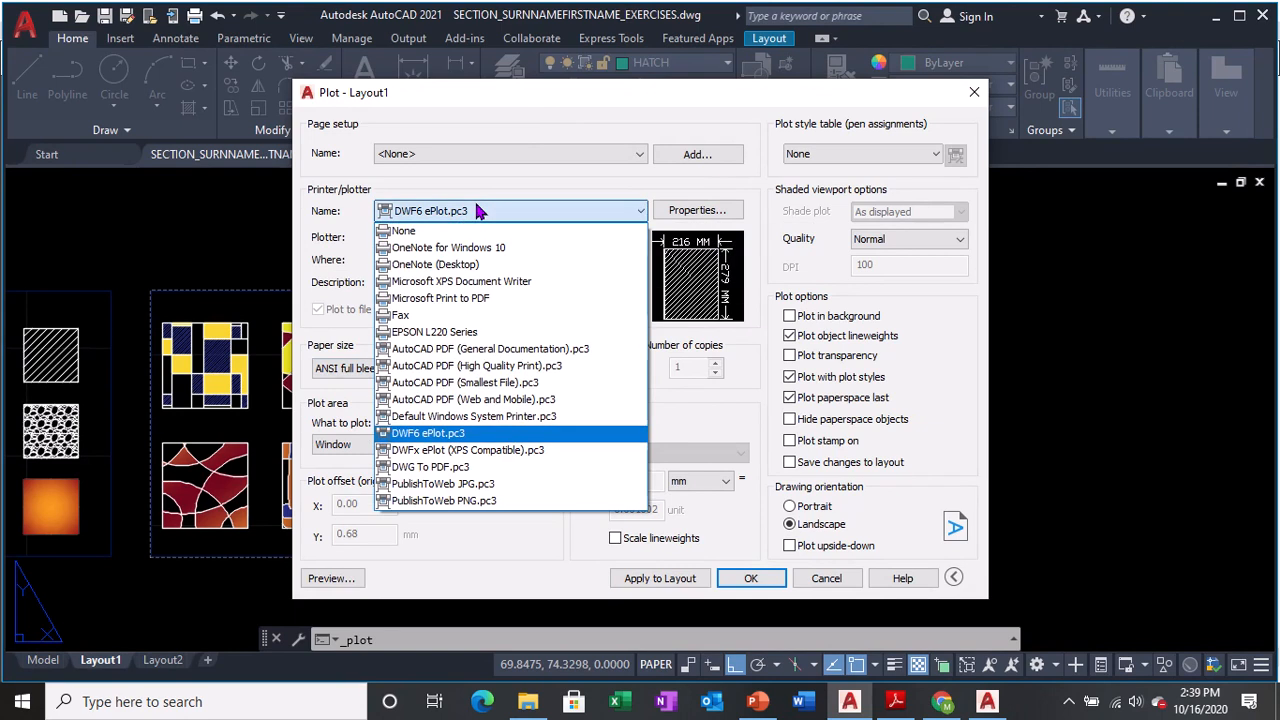
pyautogui.click(430, 467)
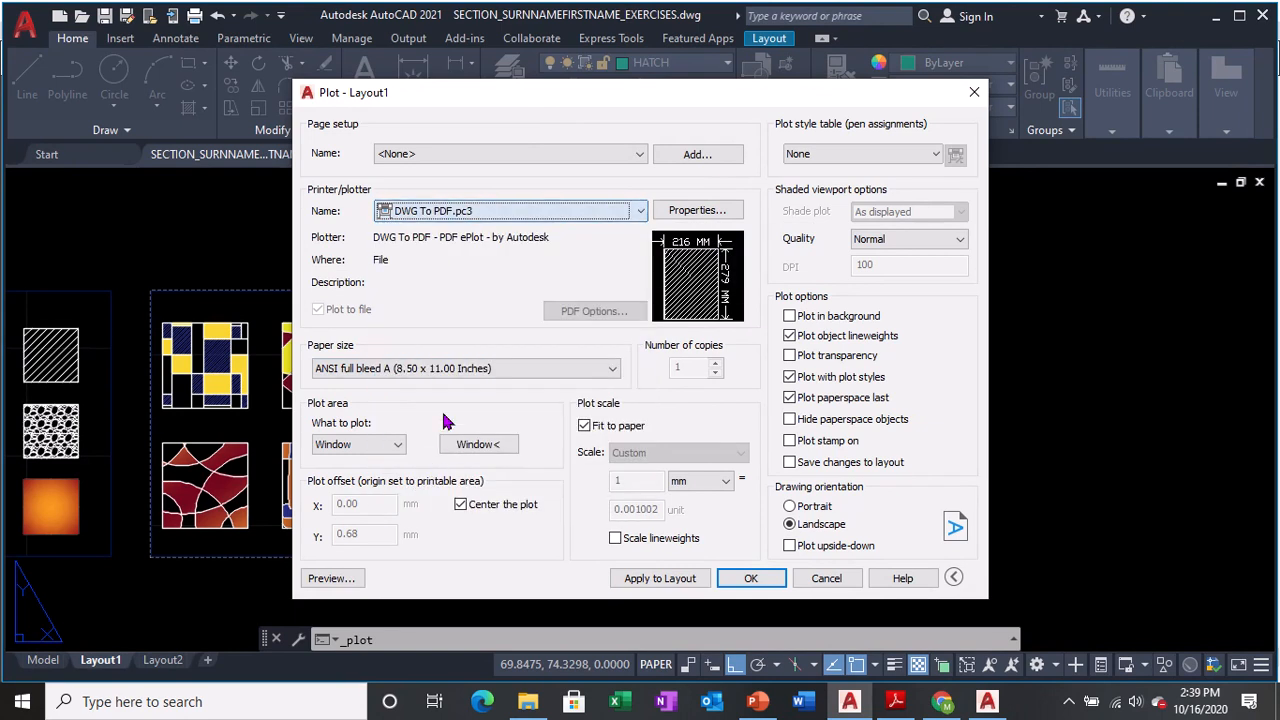
pyautogui.click(462, 370)
pyautogui.scroll(-10, 458, 340)
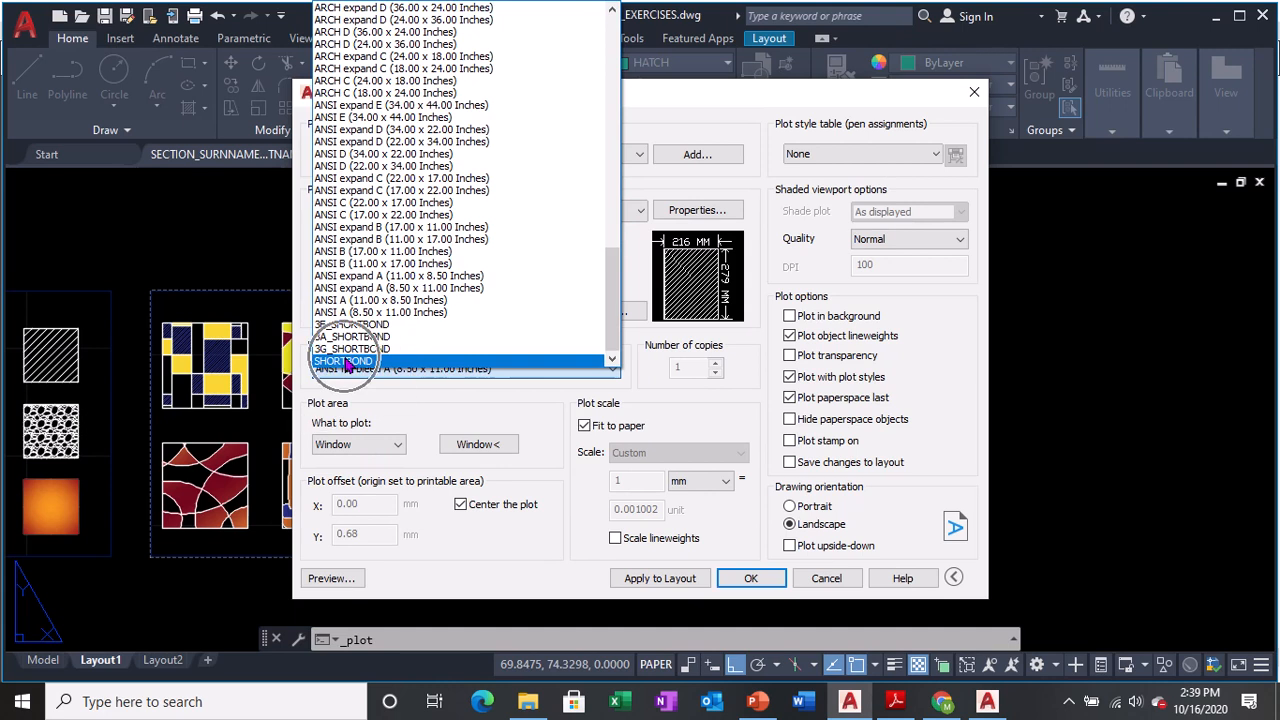
pyautogui.click(345, 361)
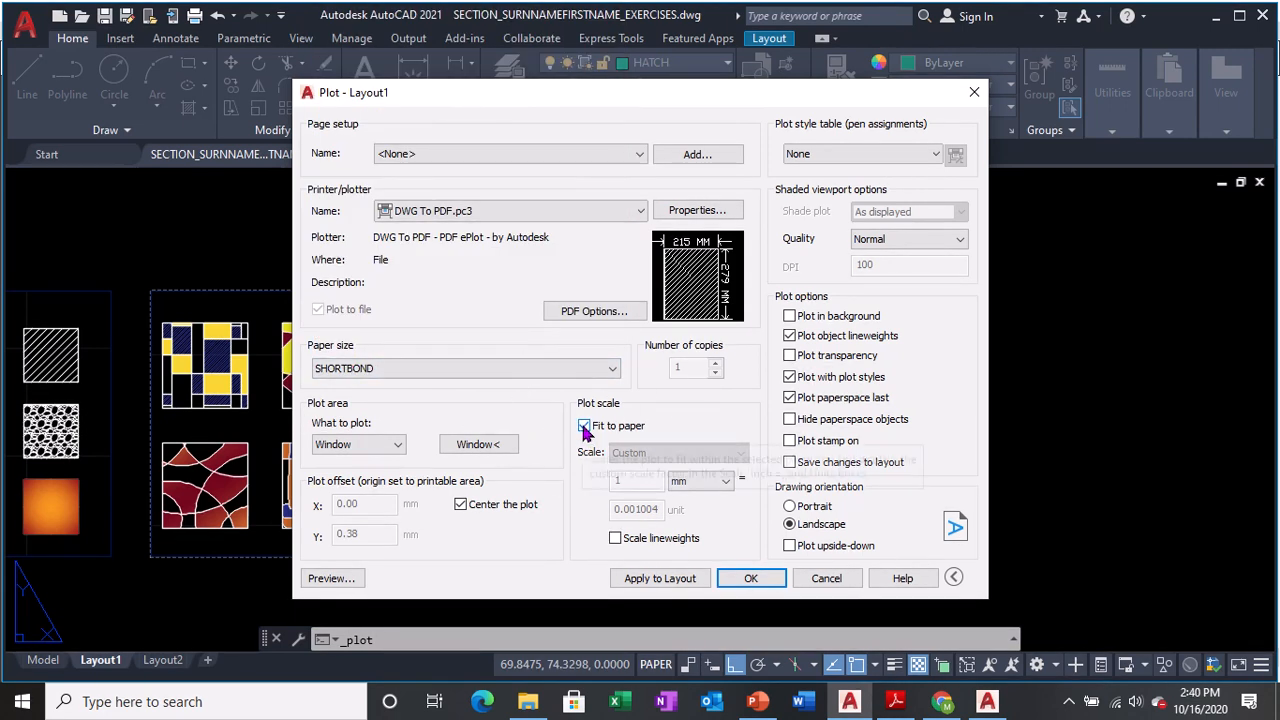
# - Disable fitting the plot to paper and define the plot window by the lot viewport's two opposite corners
pyautogui.click(584, 426)
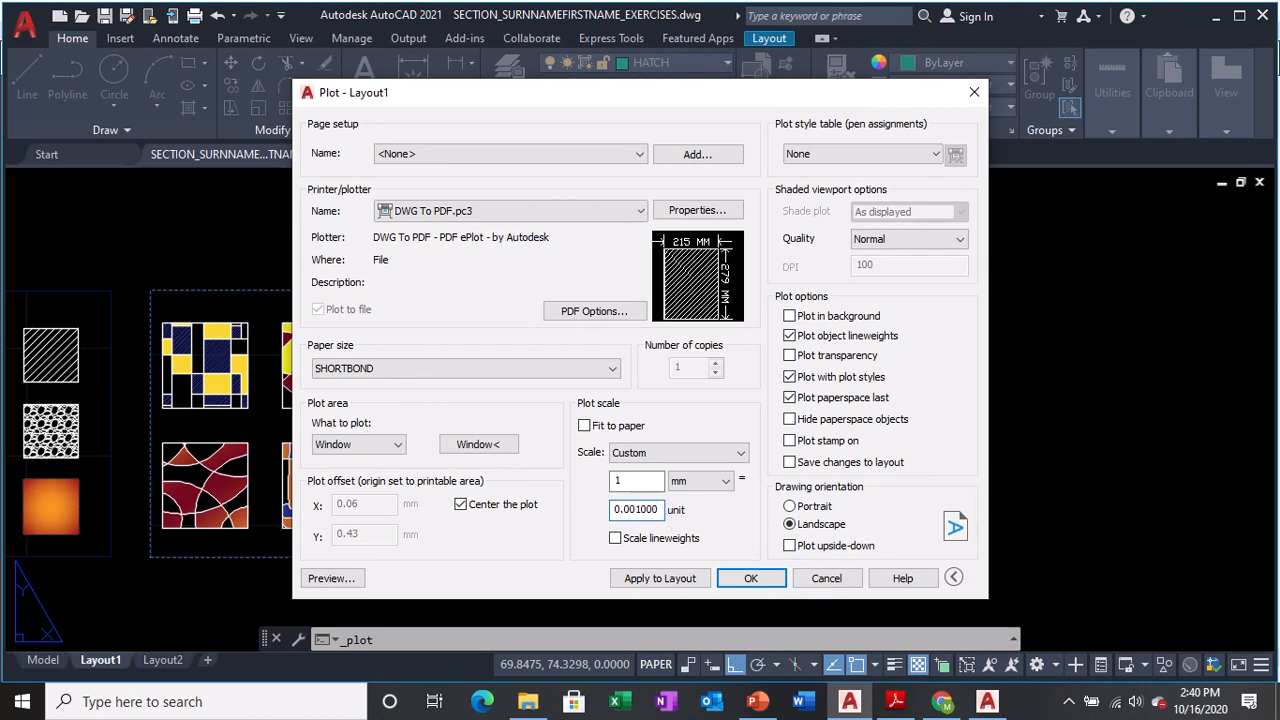
pyautogui.click(651, 511)
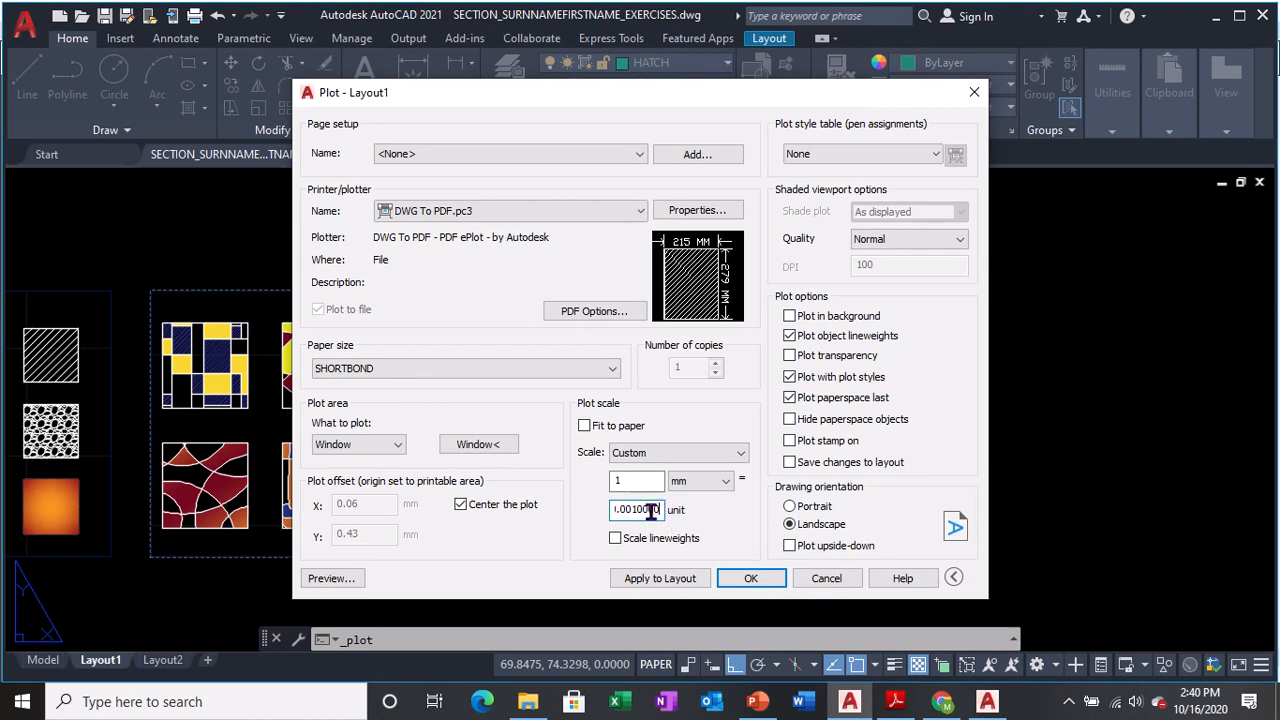
pyautogui.click(485, 446)
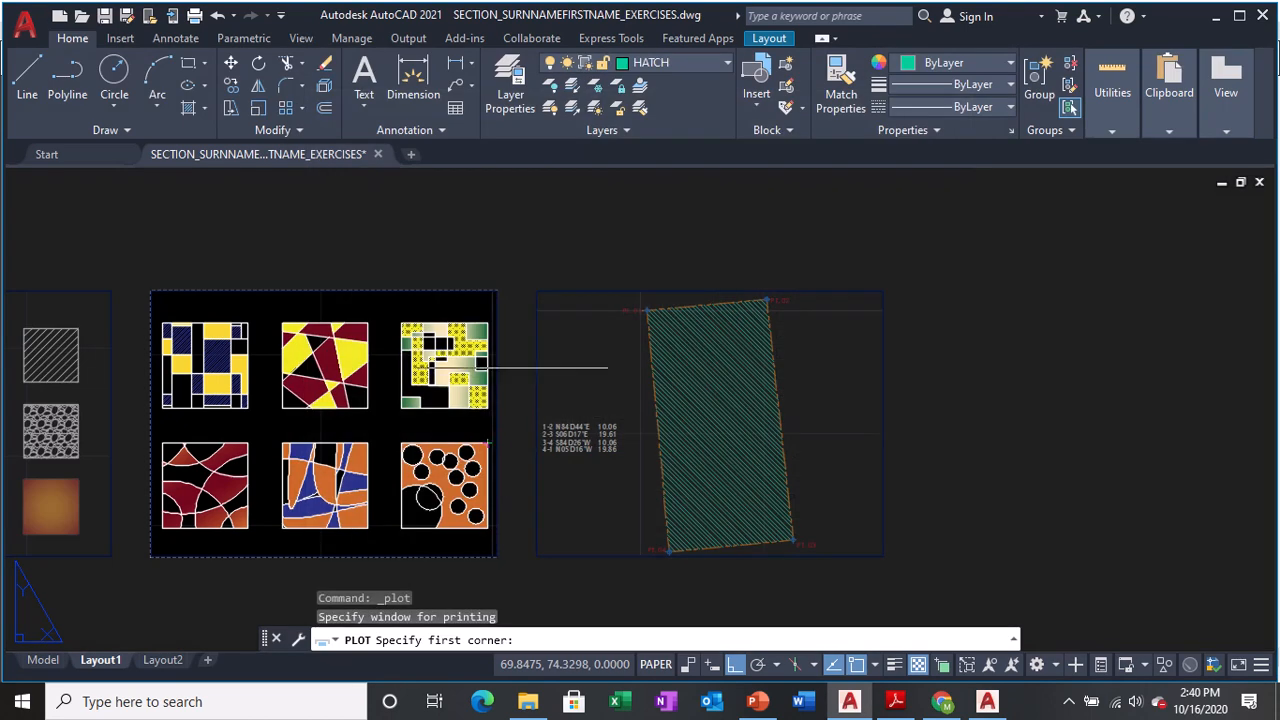
pyautogui.click(536, 291)
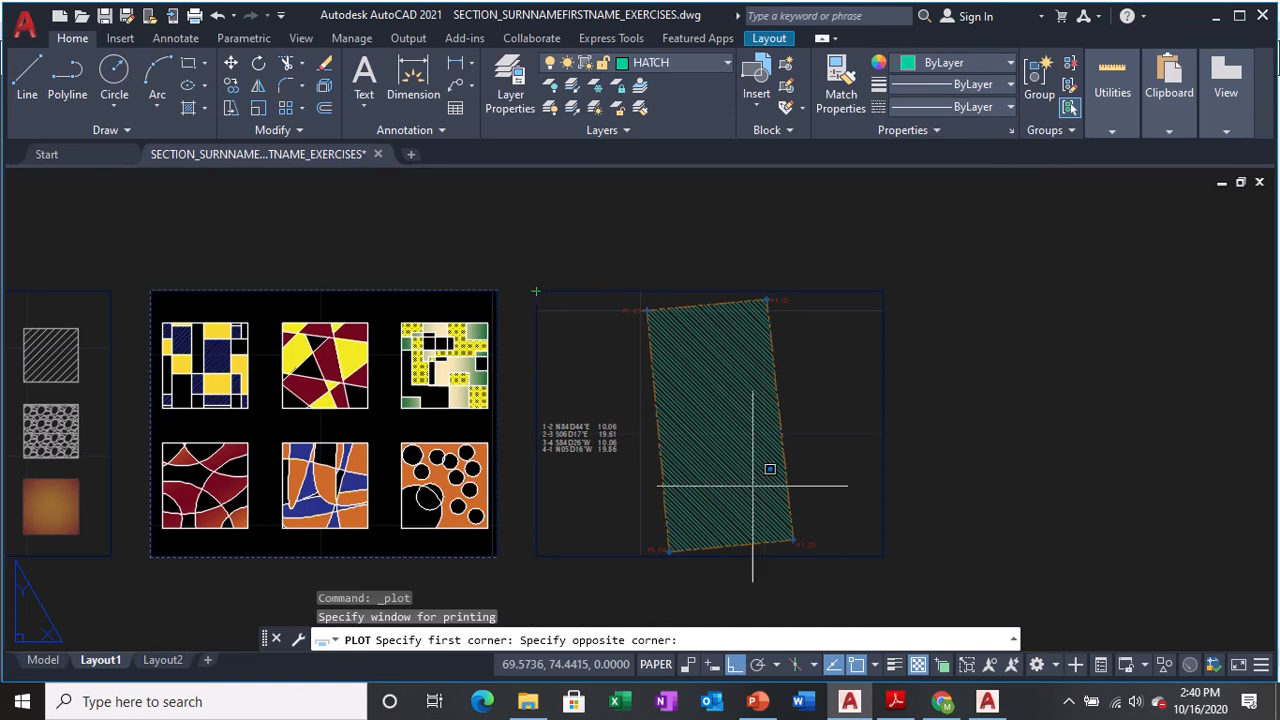
pyautogui.click(883, 556)
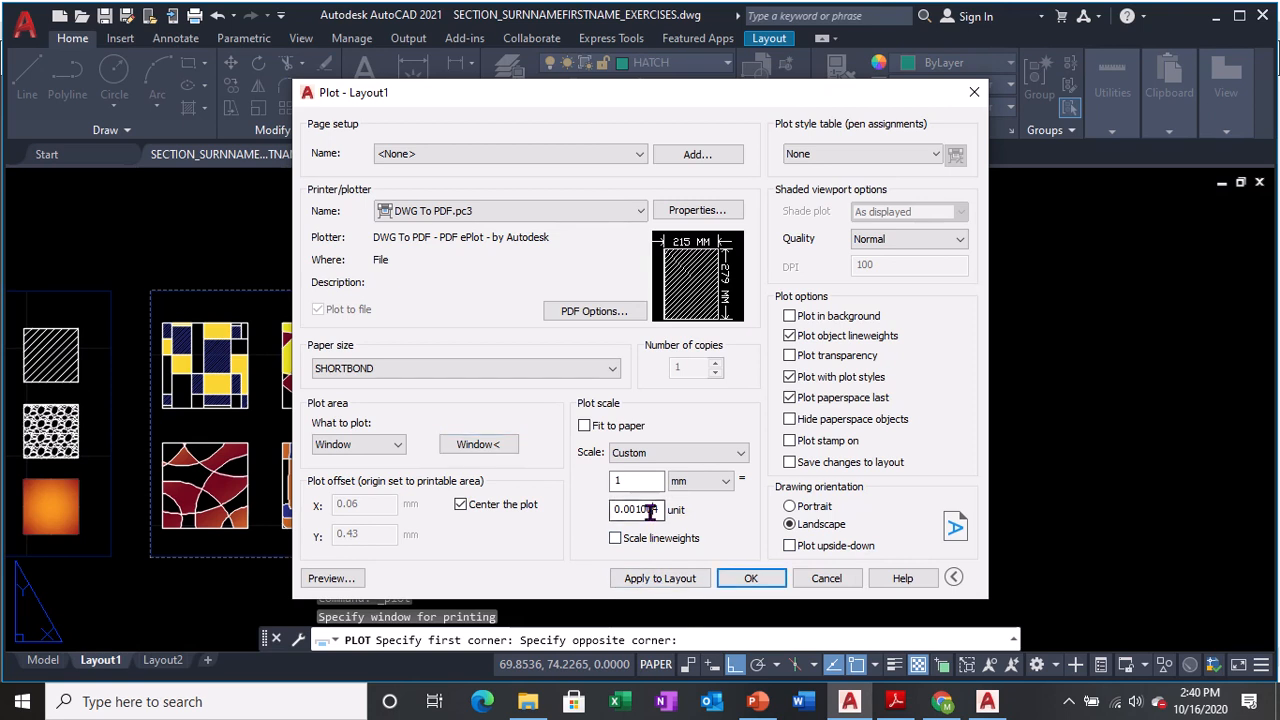
# - Apply a custom plot scale of 1 mm = 0.001 unit to the layout and check the plot preview
pyautogui.moveTo(652, 510); pyautogui.dragTo(661, 511)
pyautogui.write('0')
pyautogui.click(657, 579)
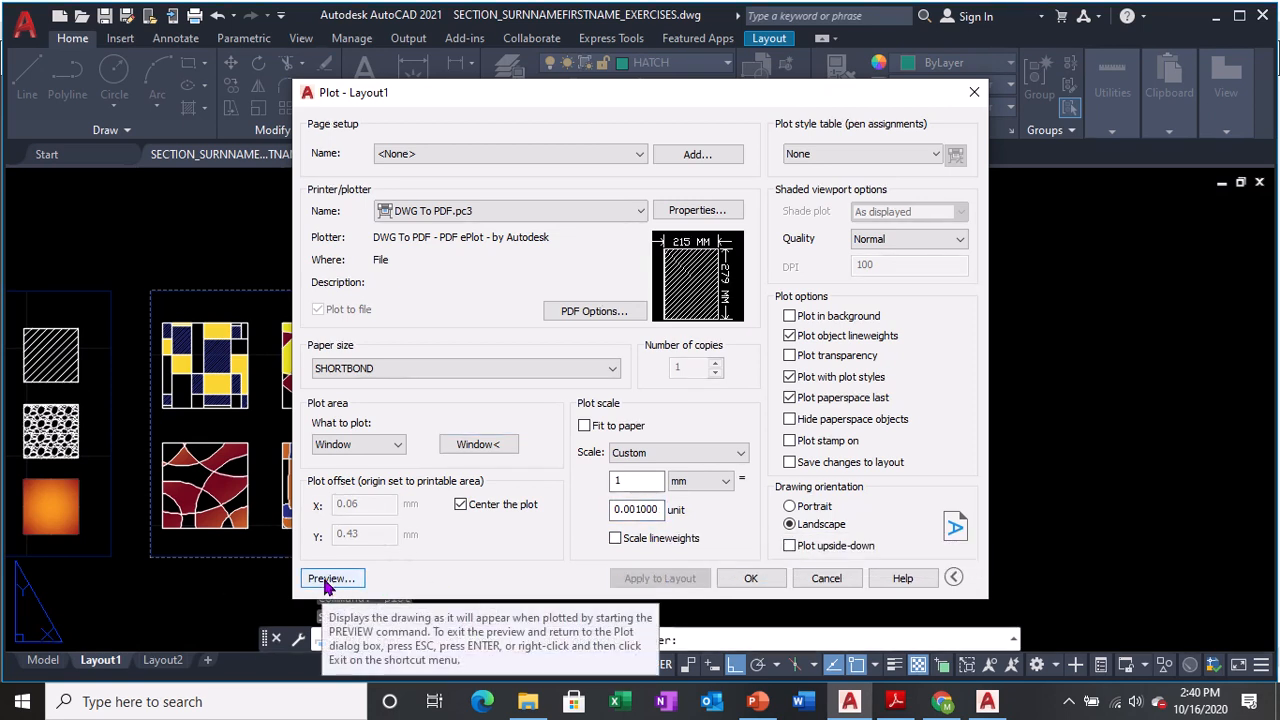
pyautogui.click(326, 584)
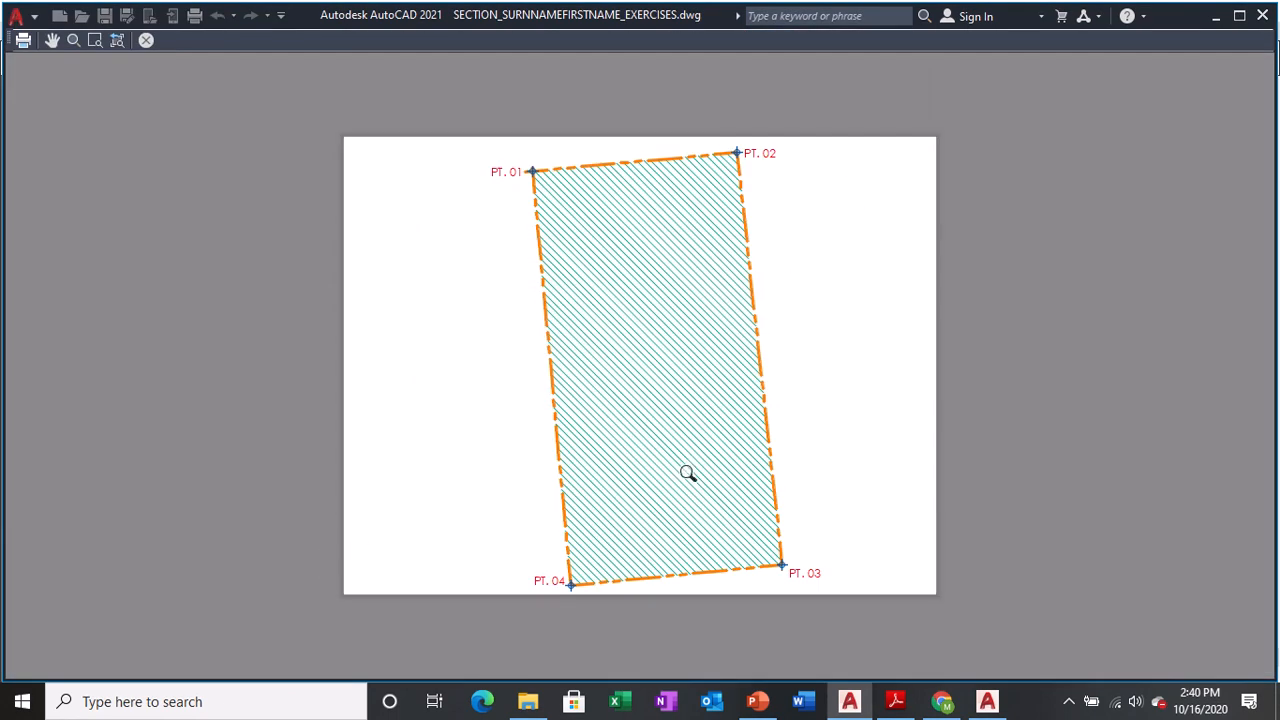
pyautogui.press('Escape')
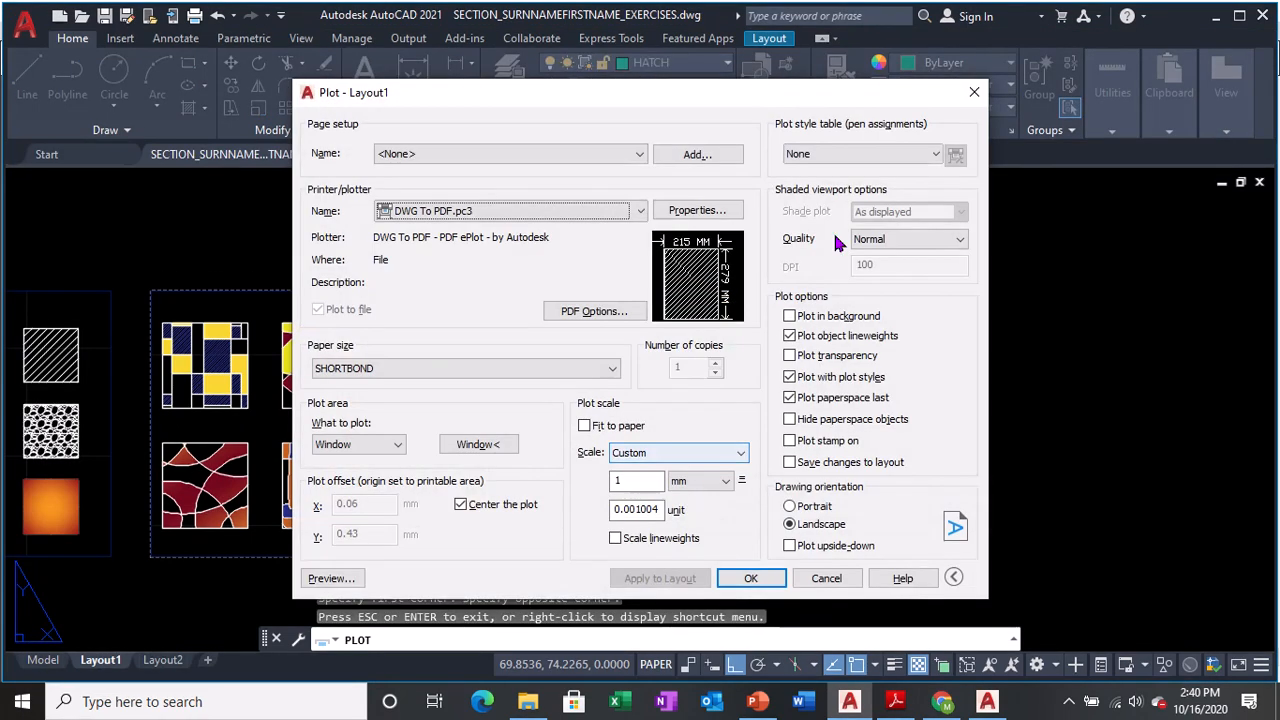
# - Assign the monochrome.ctb plot style table and apply it to the layout with the scale at 1 mm = 0.001 unit
pyautogui.click(882, 155)
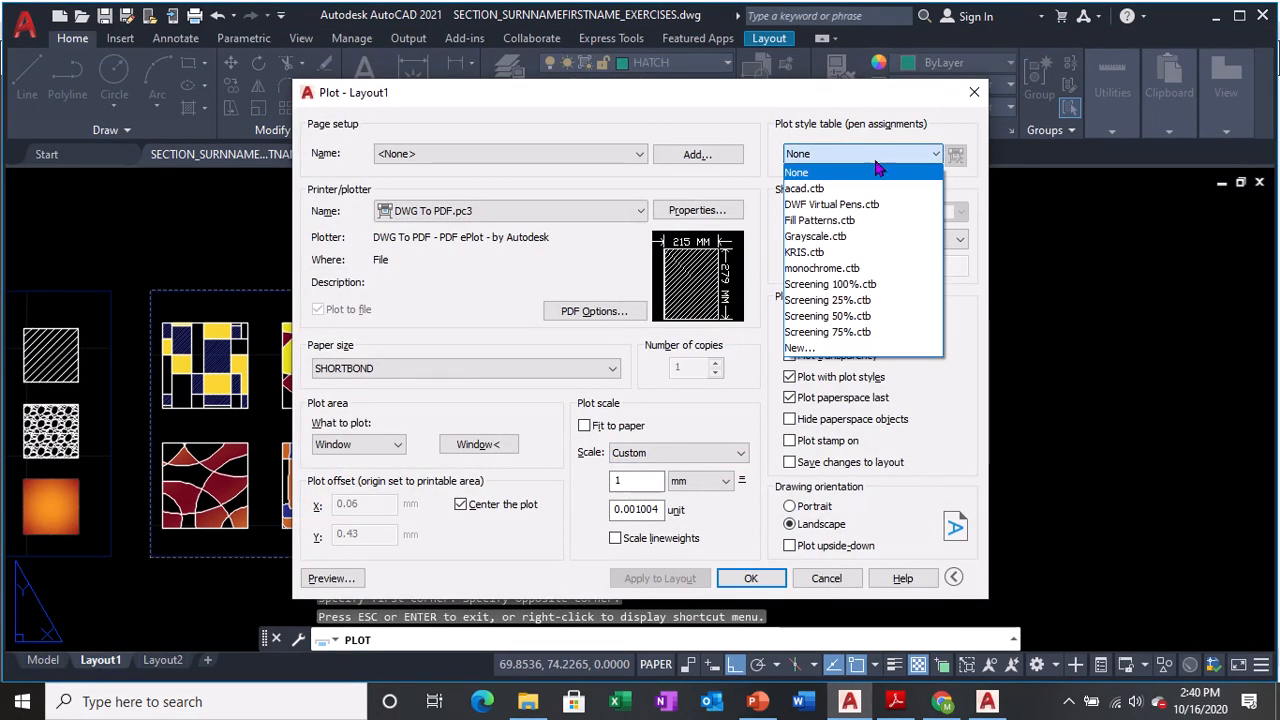
pyautogui.click(820, 268)
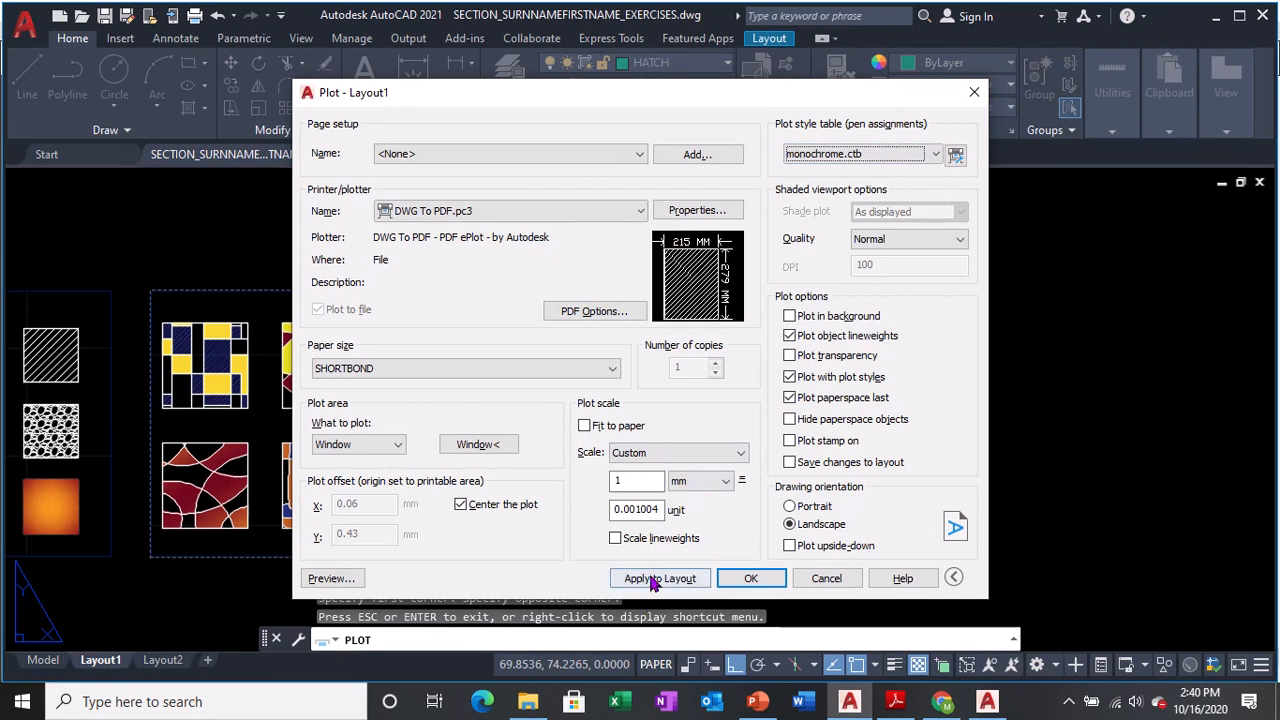
pyautogui.moveTo(647, 512); pyautogui.dragTo(658, 511)
pyautogui.write('00')
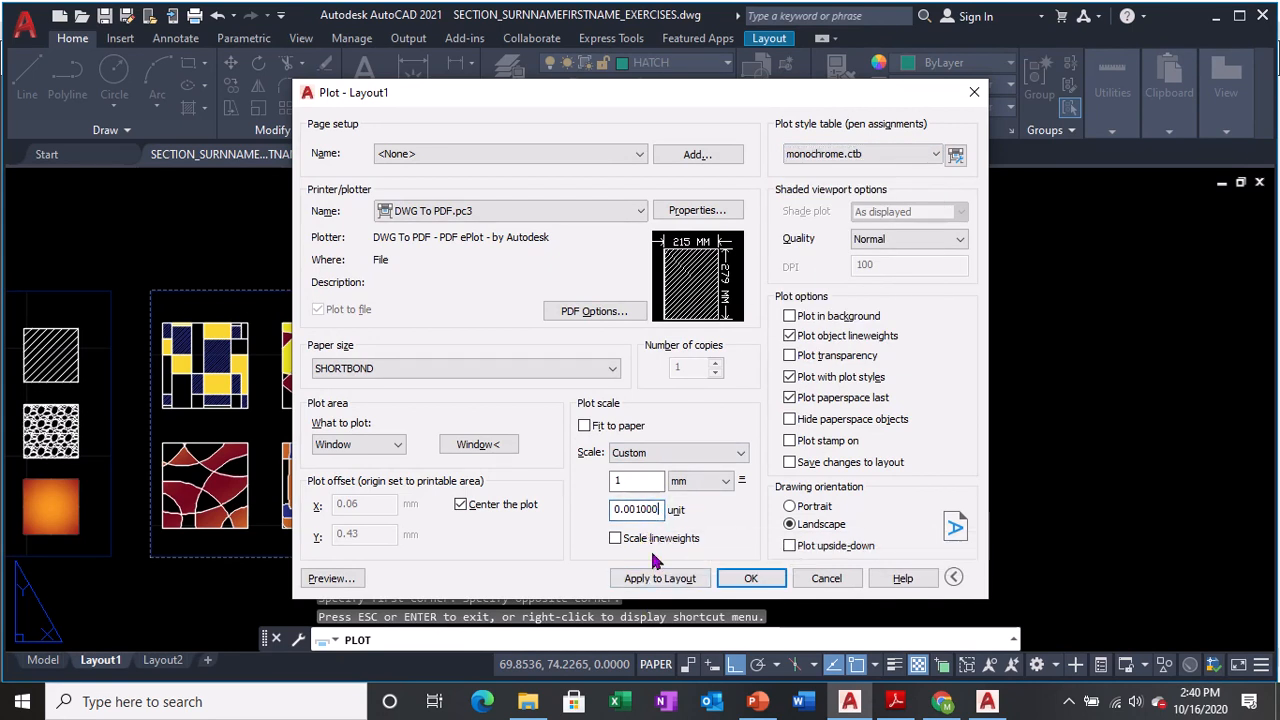
pyautogui.click(647, 579)
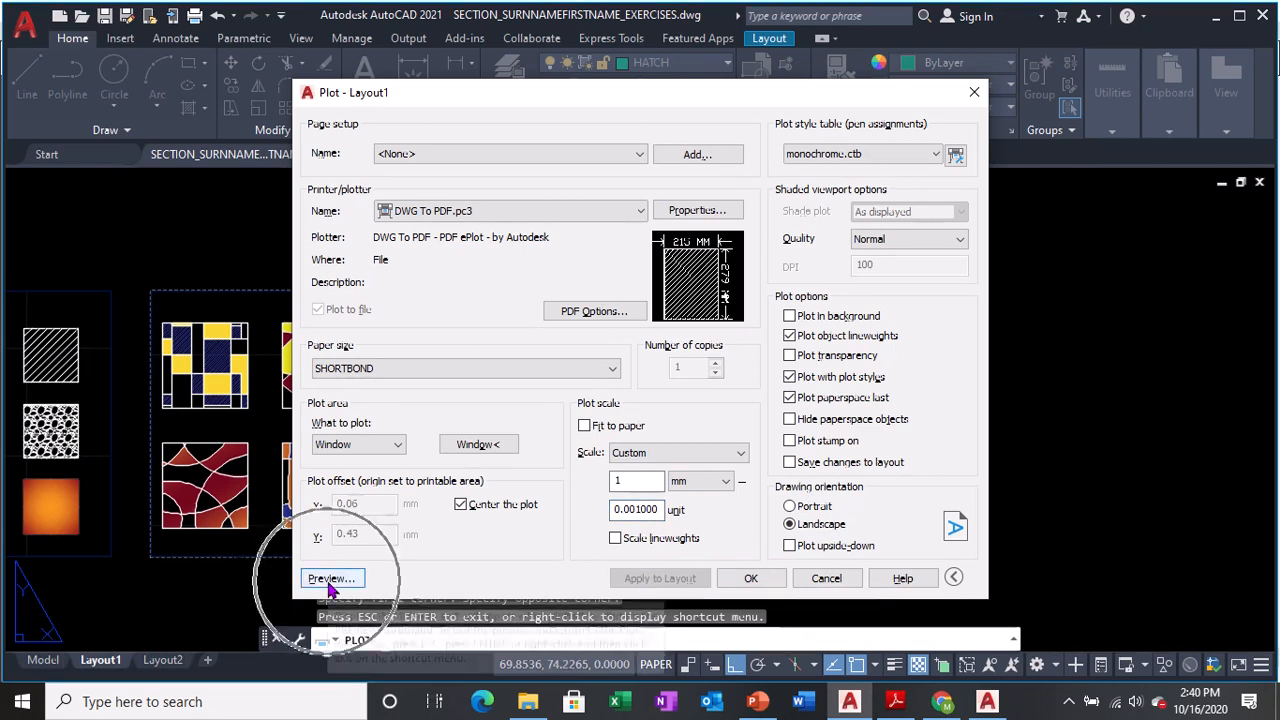
# - Preview the plot and examine the boundary lineweights, hatch lines and corner labels around PT. 01 and PT. 02
pyautogui.click(331, 584)
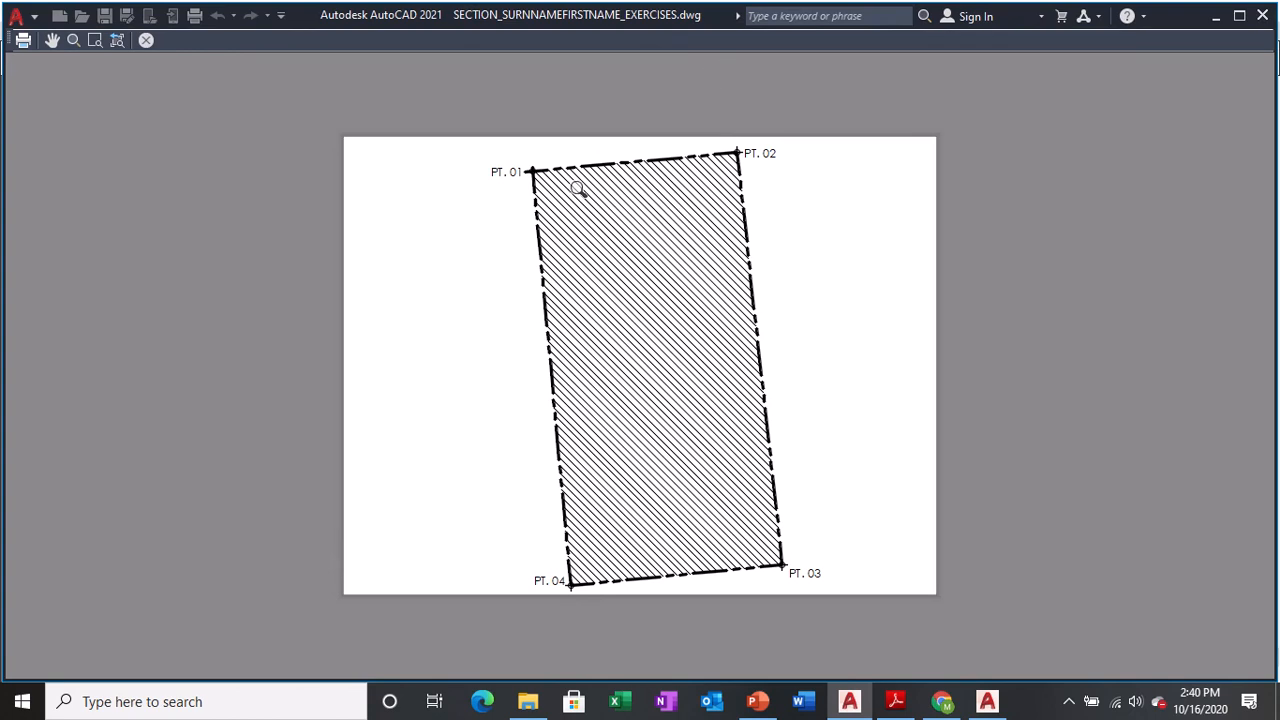
pyautogui.scroll(5, 538, 158)
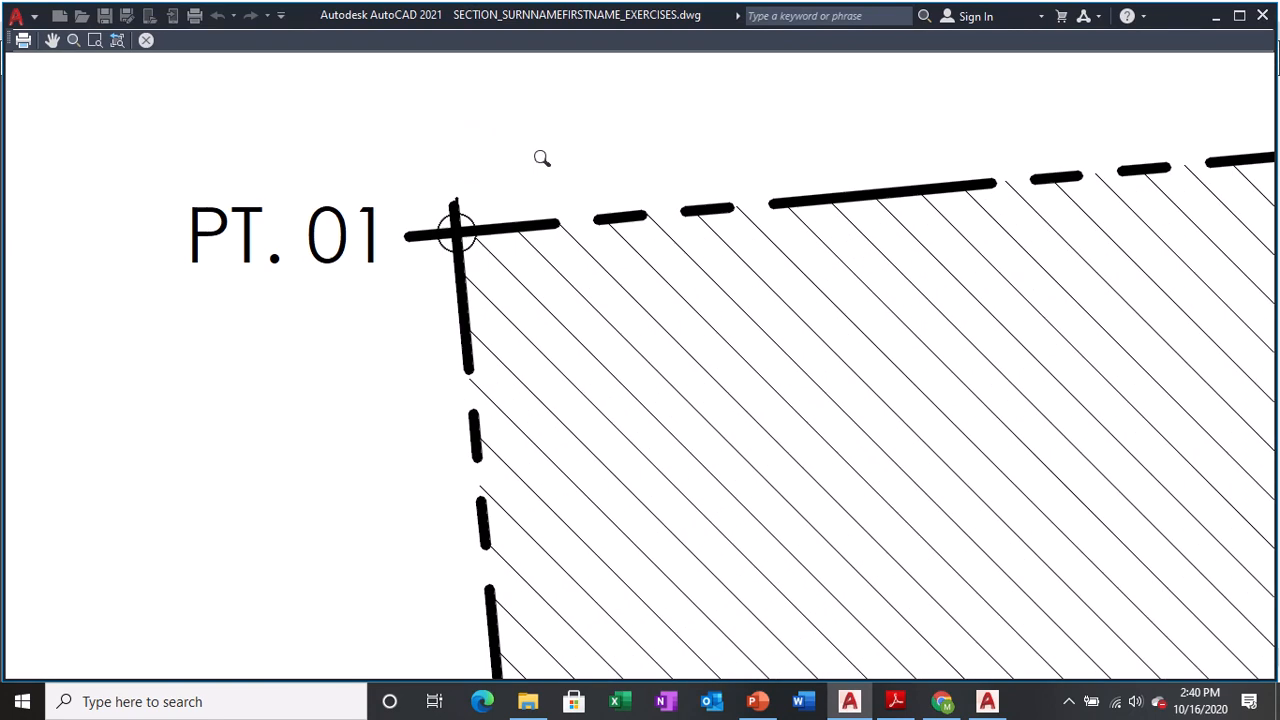
pyautogui.click(554, 269)
pyautogui.scroll(-3, 554, 269)
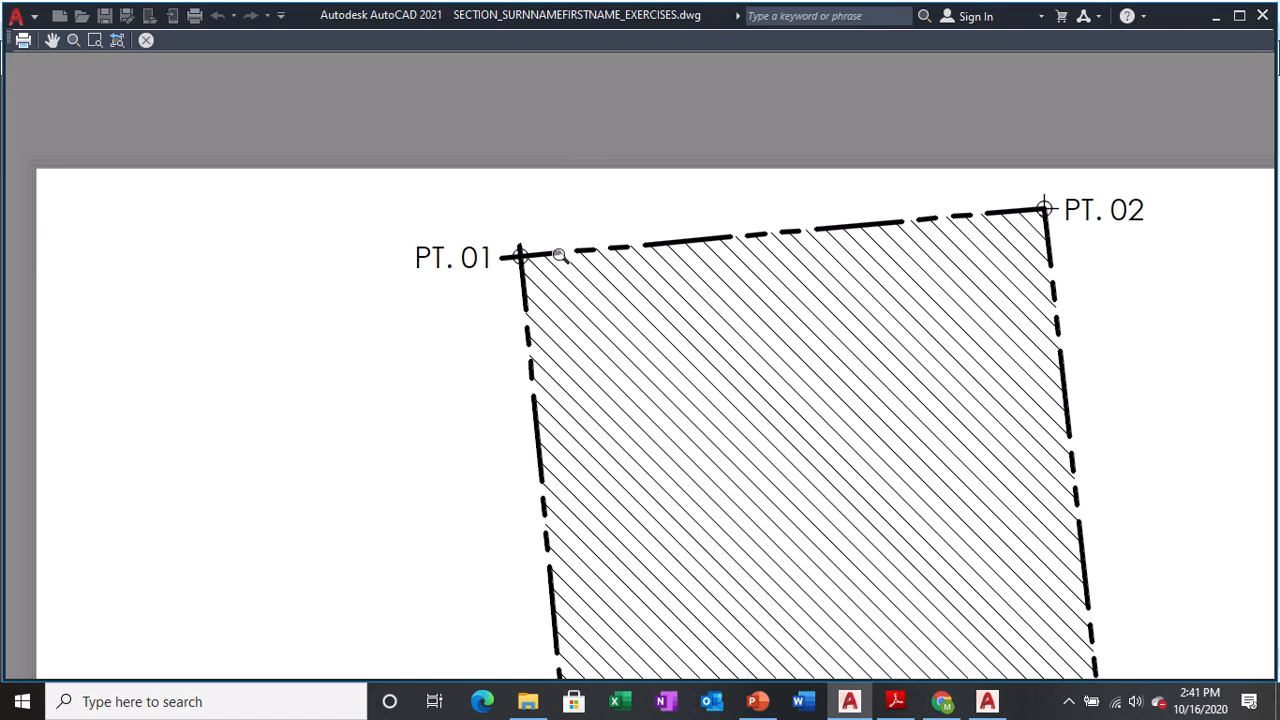
pyautogui.click(560, 256)
pyautogui.click(560, 256)
pyautogui.scroll(4, 445, 255)
pyautogui.click(493, 250)
pyautogui.scroll(-2, 500, 250)
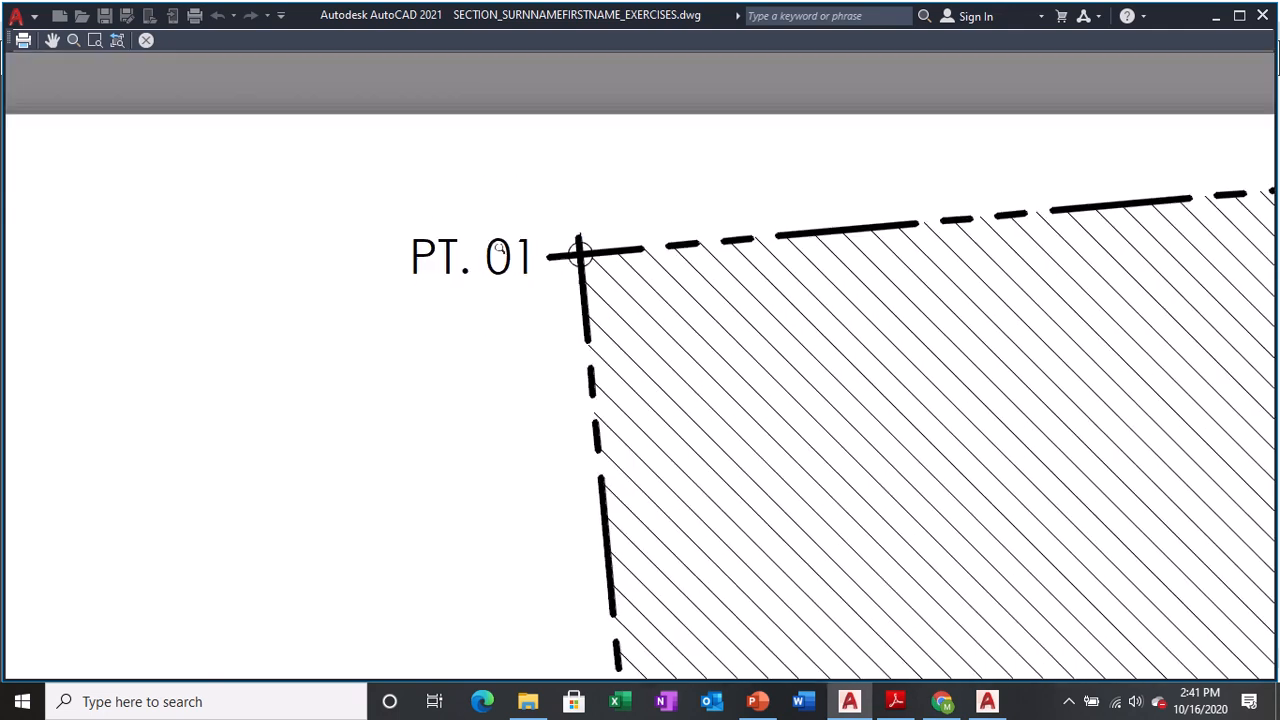
pyautogui.scroll(-2, 468, 251)
pyautogui.moveTo(832, 229); pyautogui.dragTo(600, 286, button='middle')
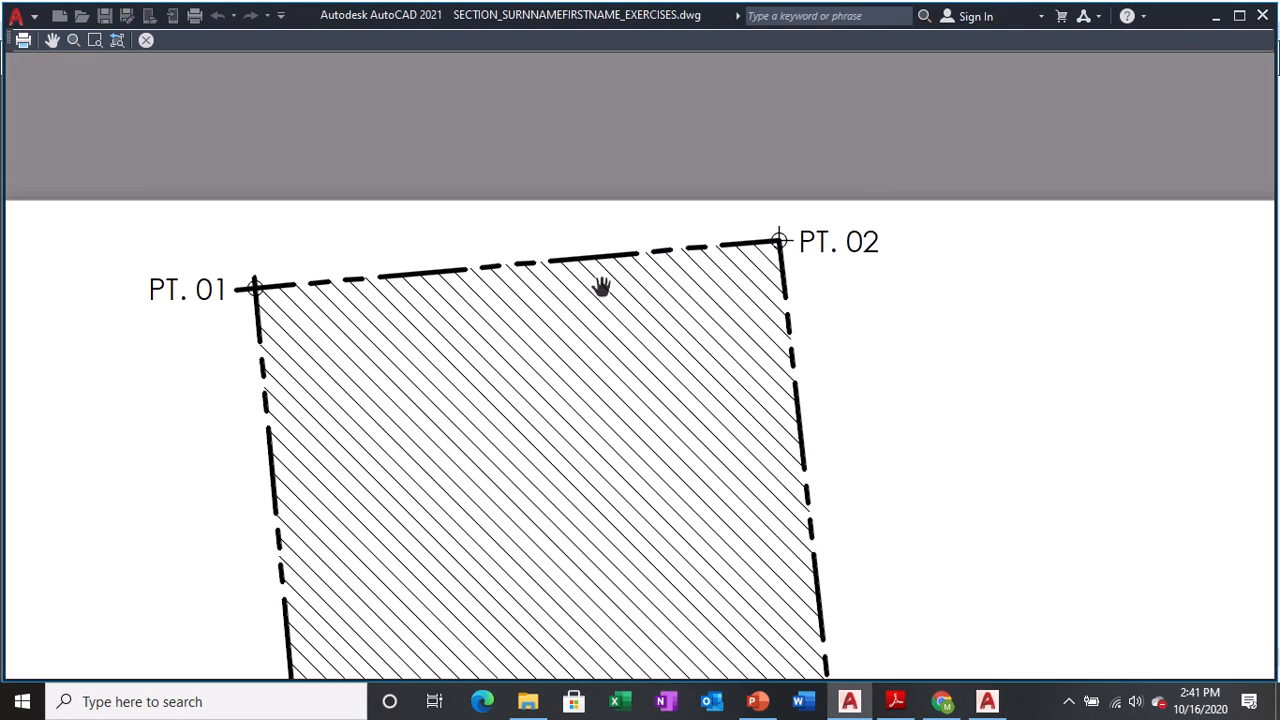
pyautogui.scroll(2, 785, 243)
pyautogui.scroll(2, 705, 256)
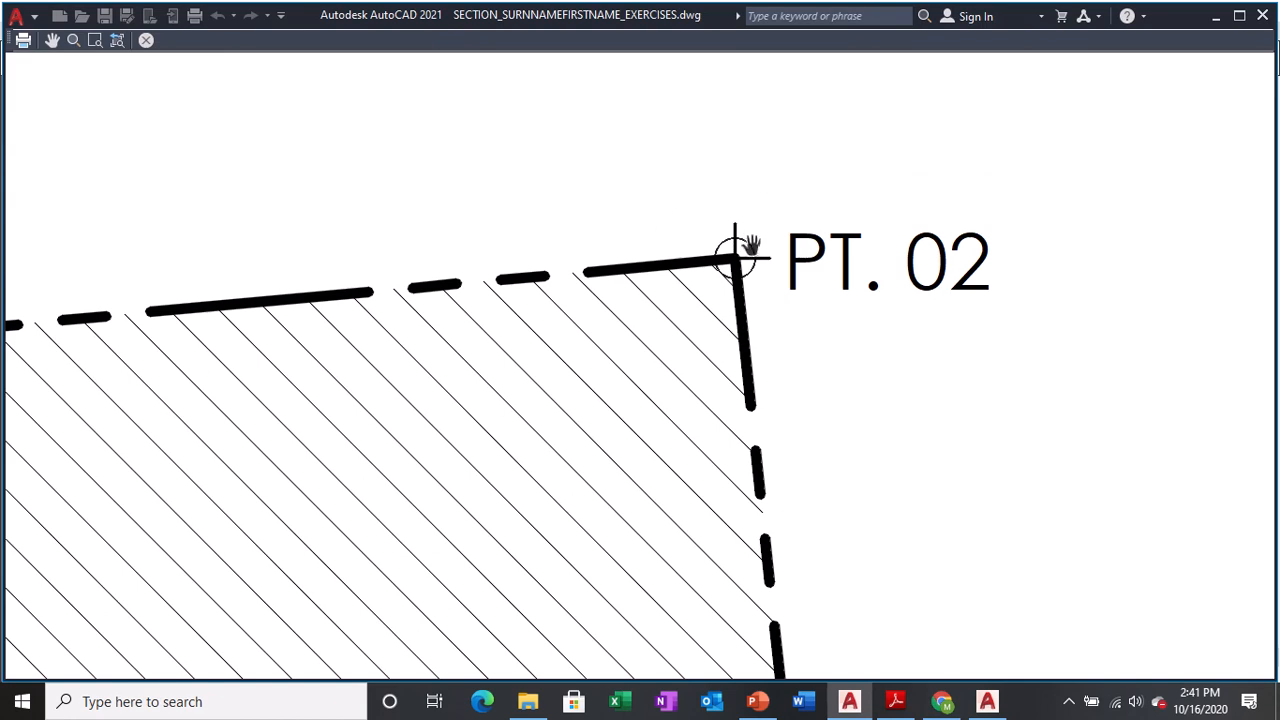
pyautogui.scroll(-8, 748, 240)
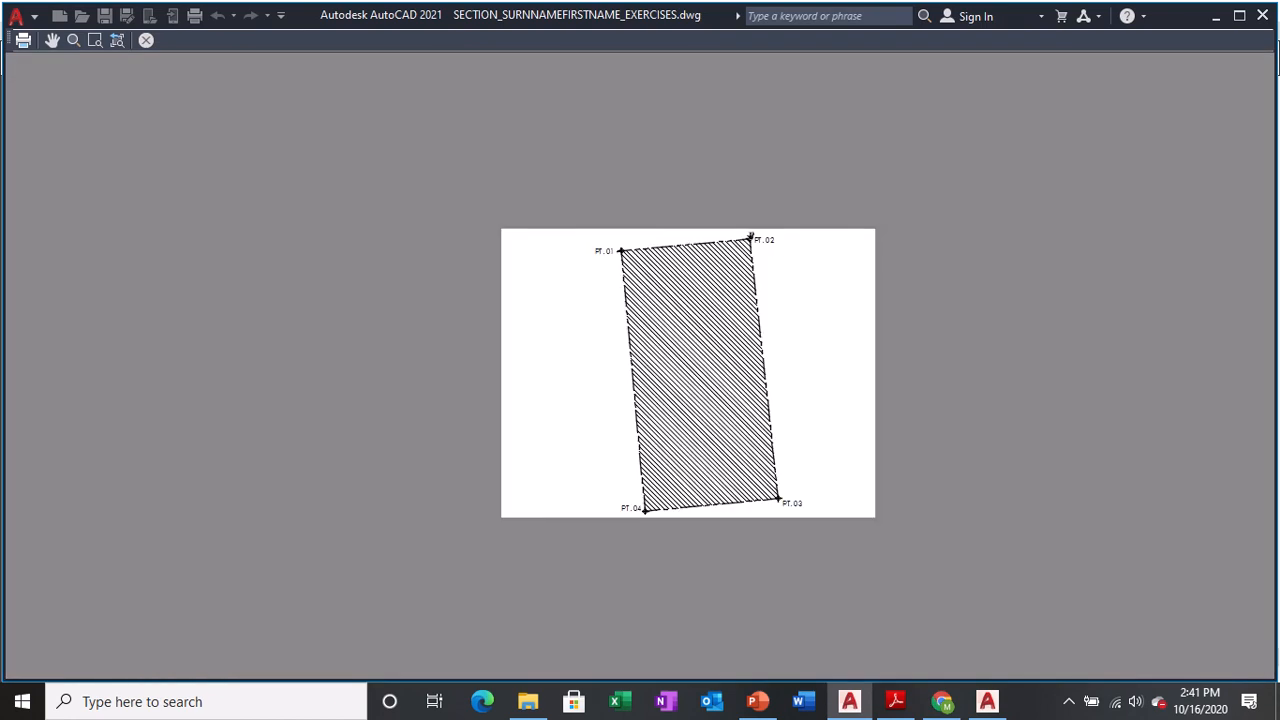
pyautogui.scroll(4, 691, 338)
pyautogui.scroll(-2, 701, 306)
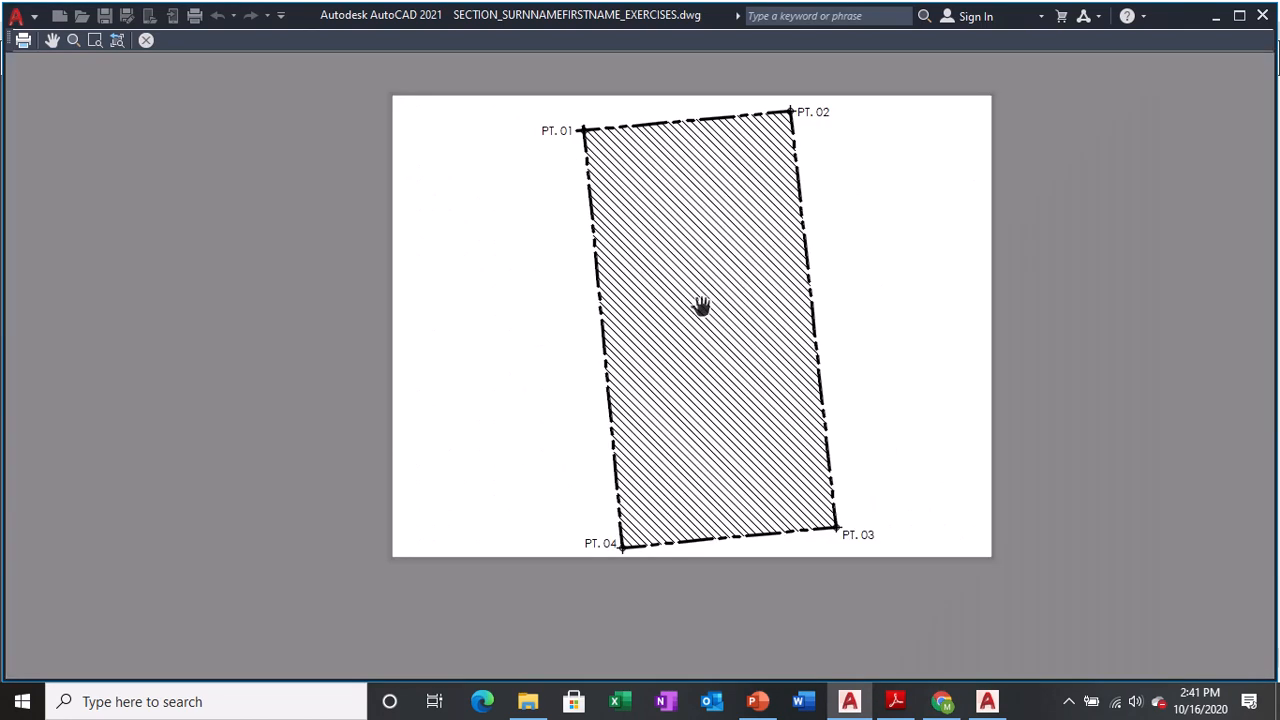
# - Plot from the preview and choose D:, A.Y. 2020-2021, 1ST SEM, CAD 01, CAD EXERCISES as the save folder
pyautogui.rightClick(704, 270)
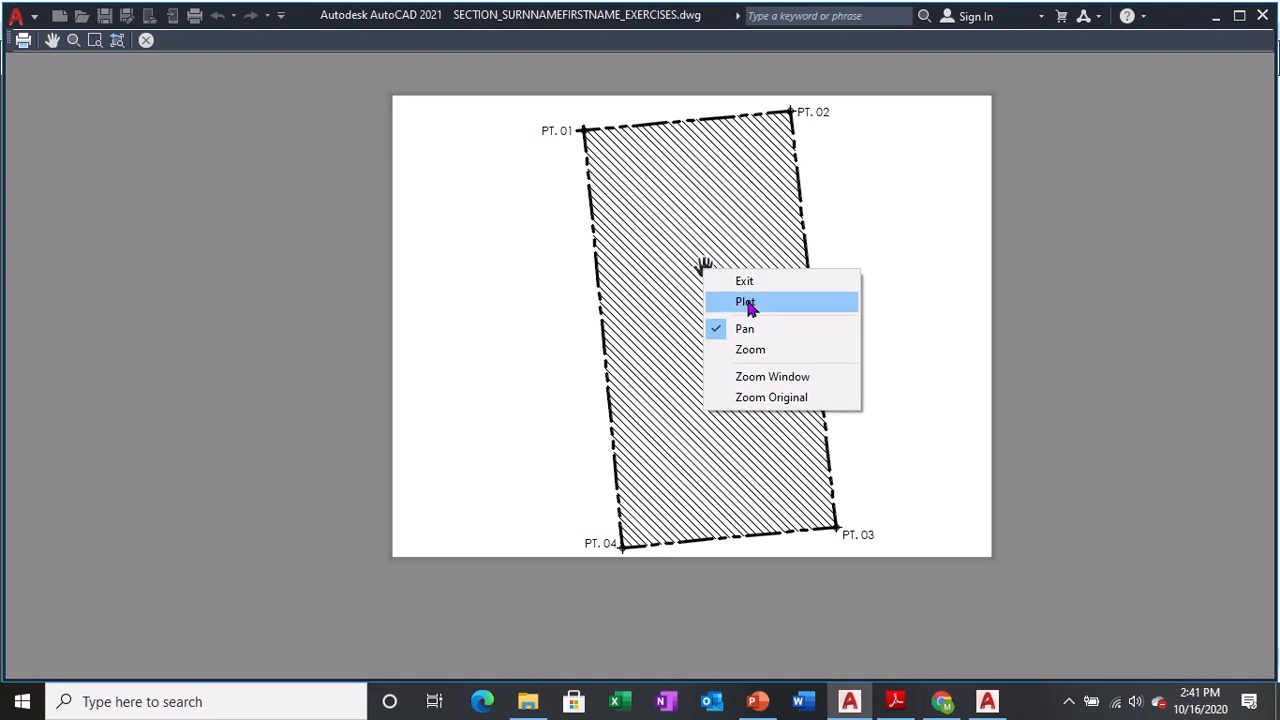
pyautogui.click(712, 300)
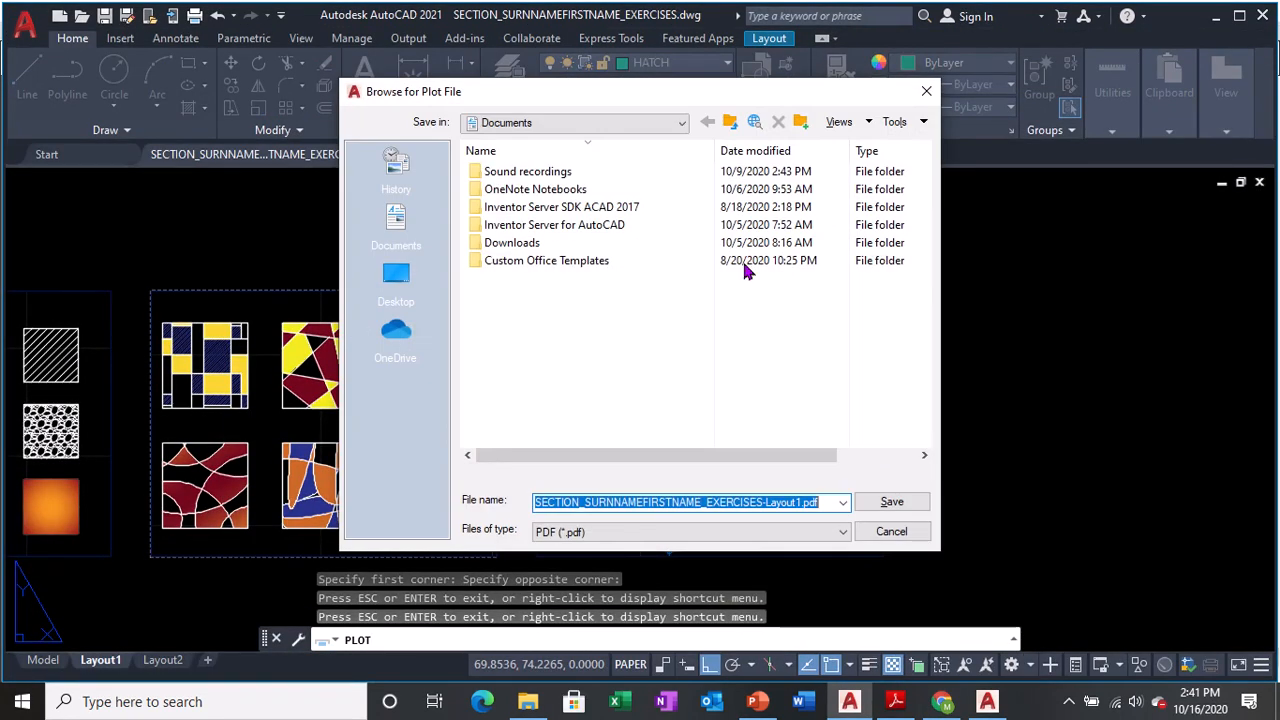
pyautogui.click(678, 121)
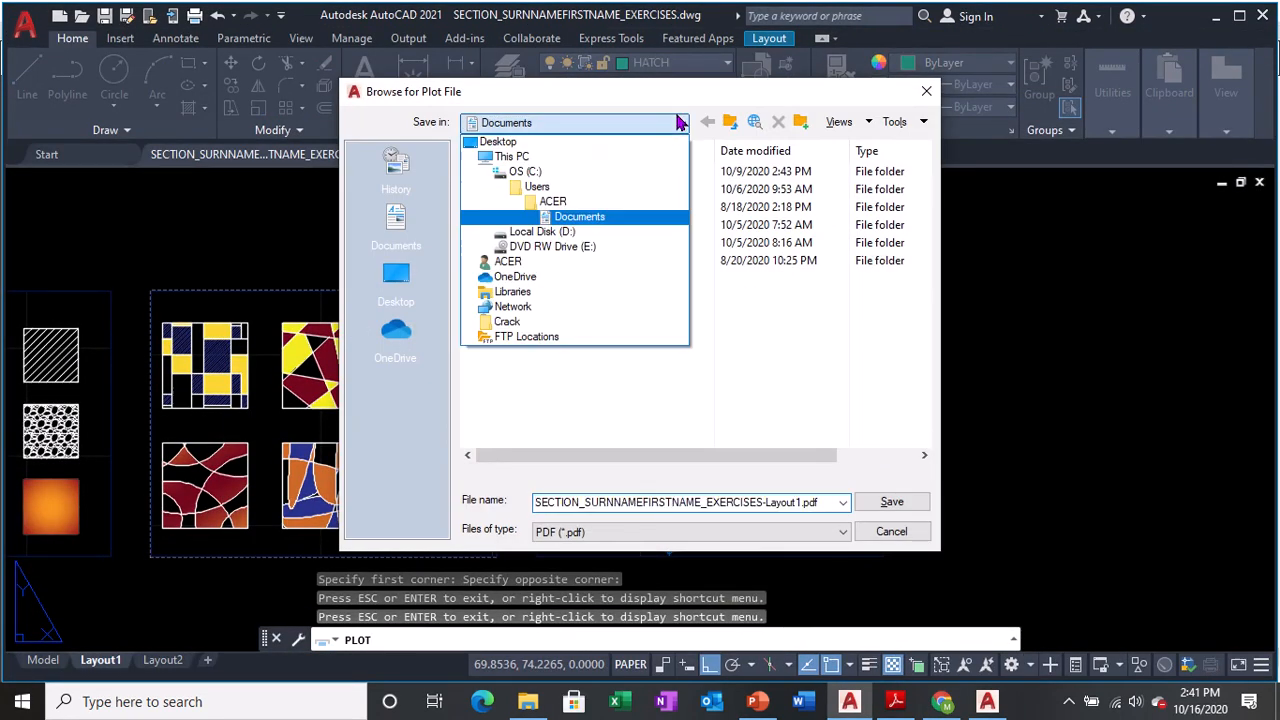
pyautogui.click(572, 230)
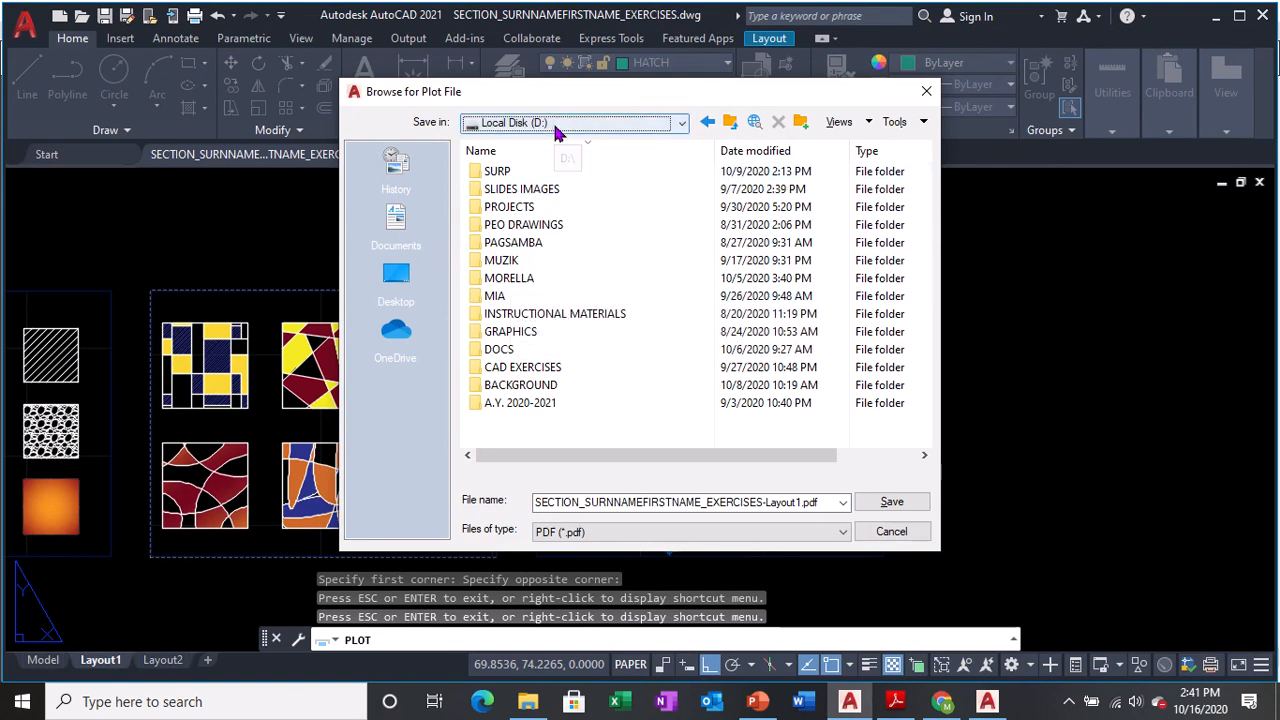
pyautogui.click(617, 123)
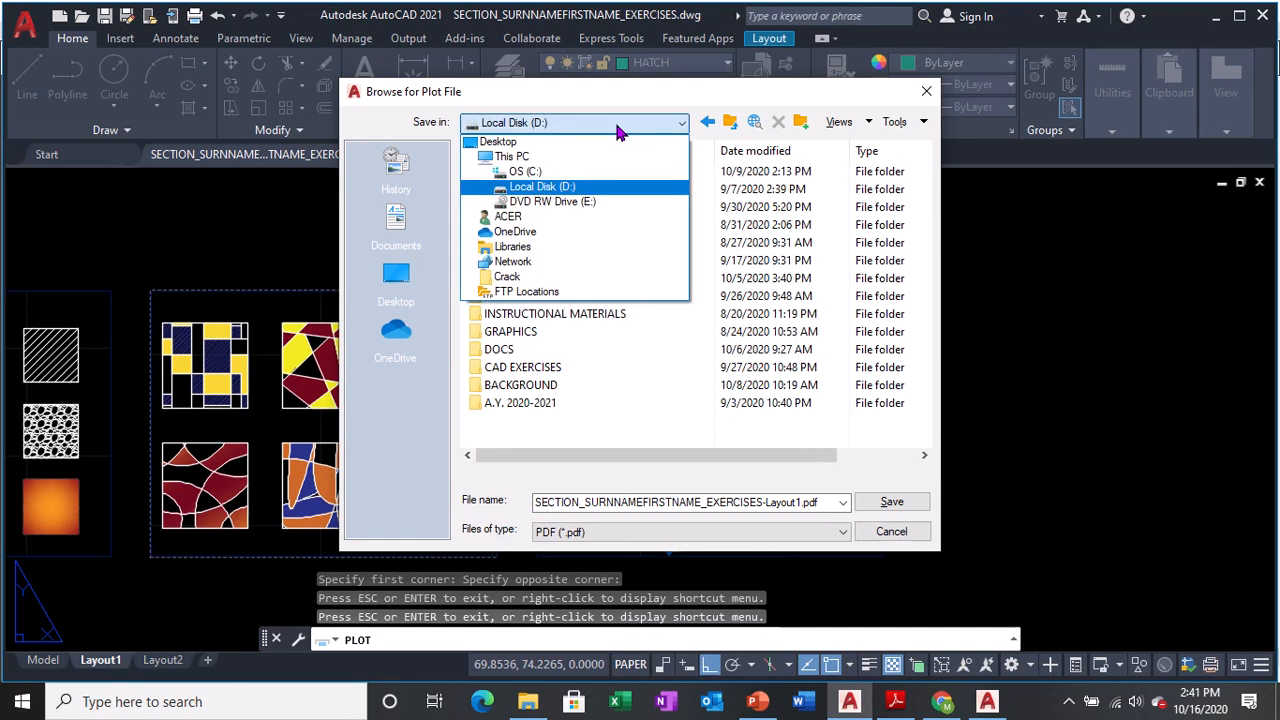
pyautogui.click(578, 187)
pyautogui.doubleClick(520, 403)
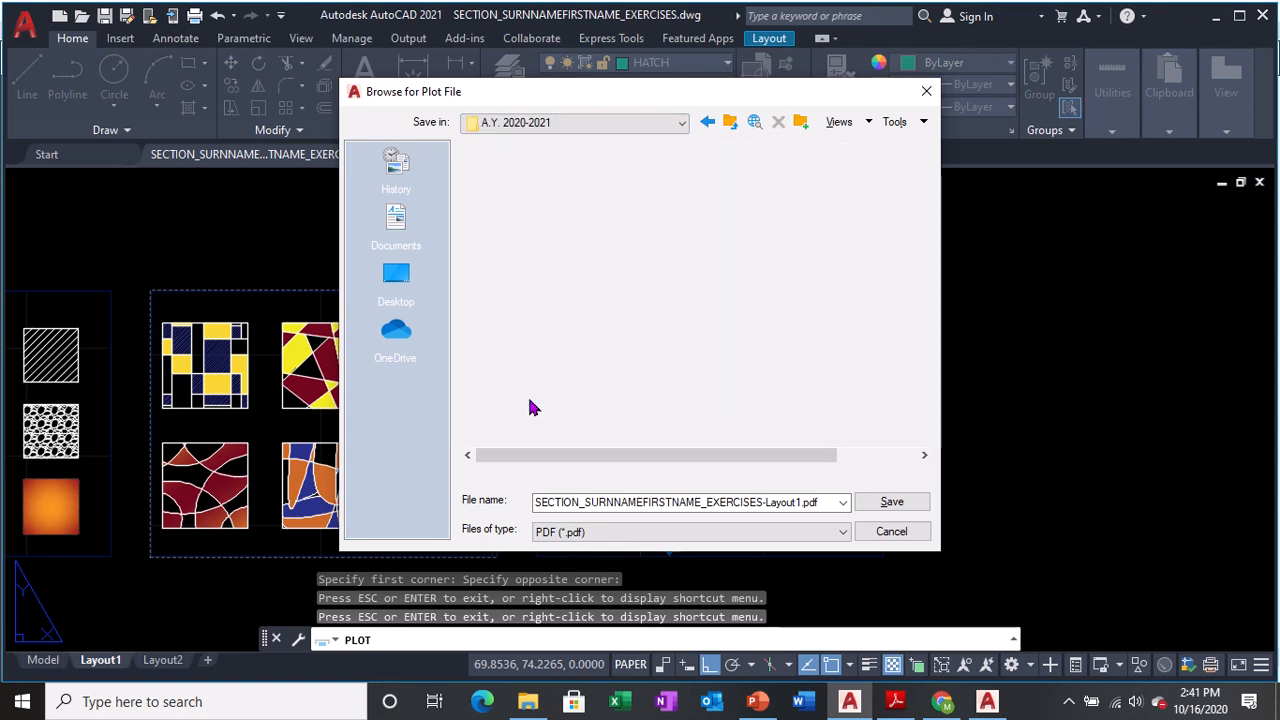
pyautogui.doubleClick(509, 172)
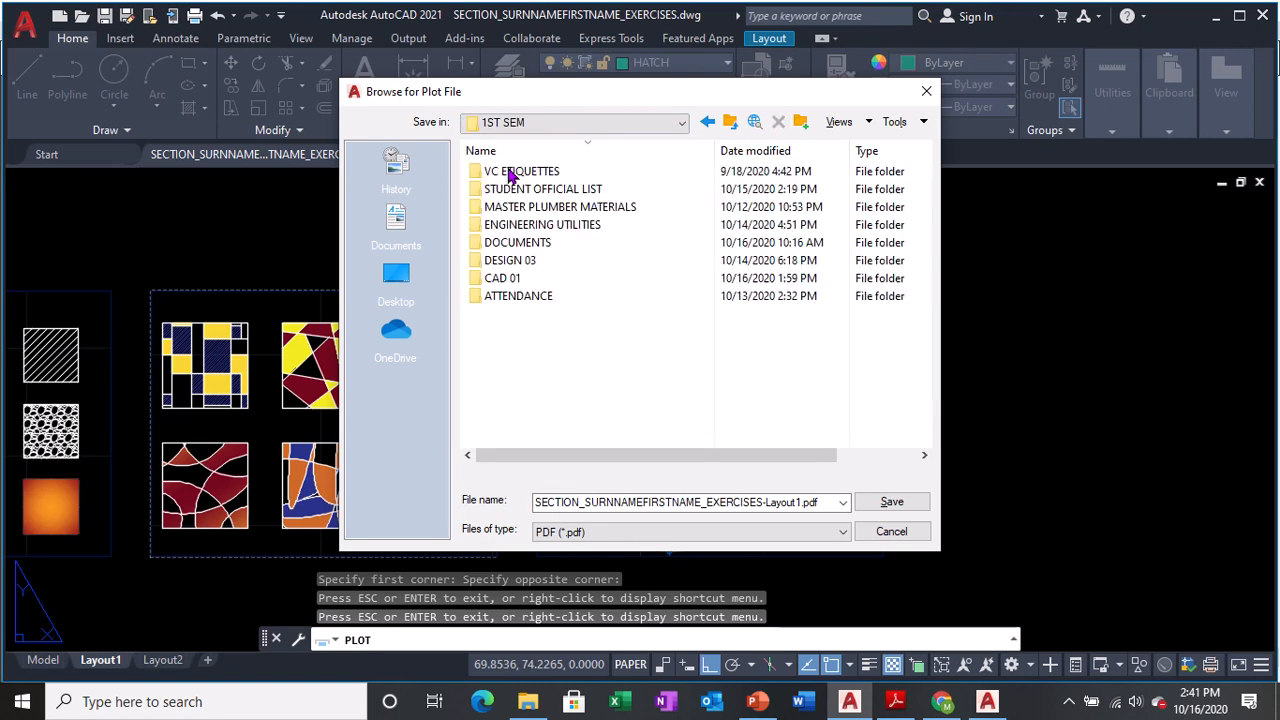
pyautogui.doubleClick(503, 278)
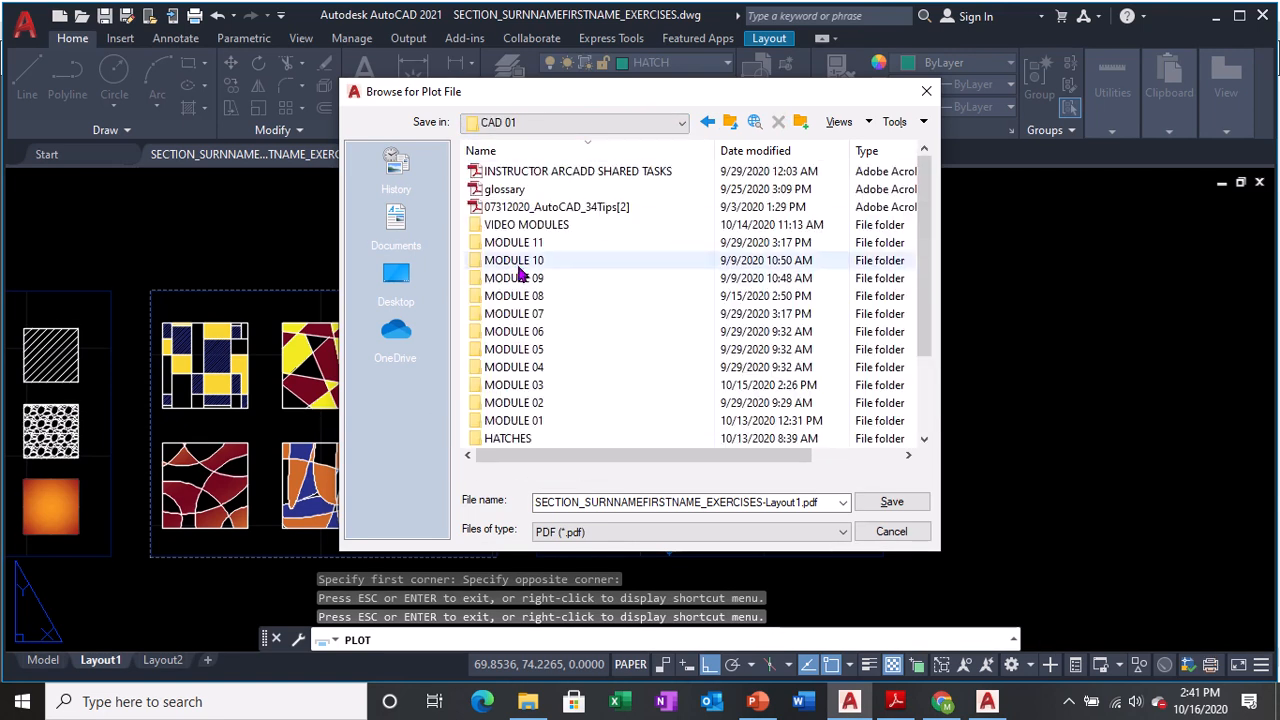
pyautogui.scroll(-1, 514, 350)
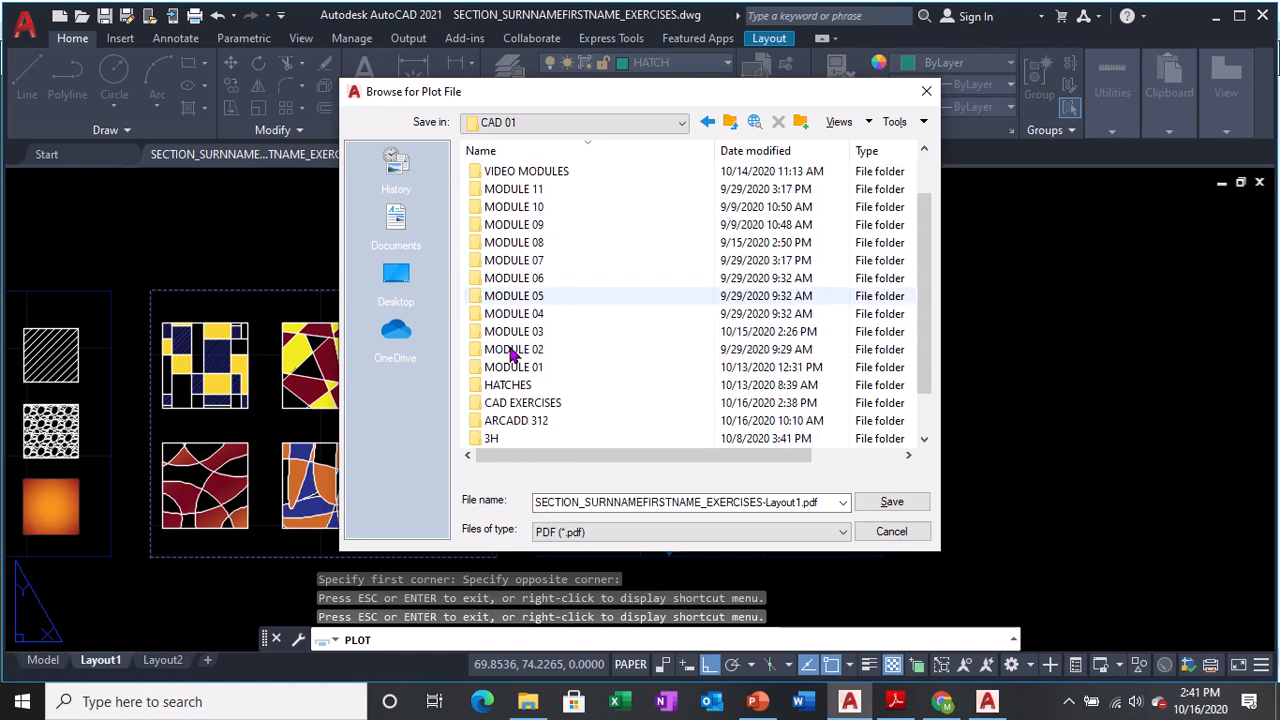
pyautogui.doubleClick(522, 402)
# - Check the module number on the module PDF's cover in Adobe Reader and save the plot in AutoCAD as EXERCISE 03.A
pyautogui.click(522, 171)
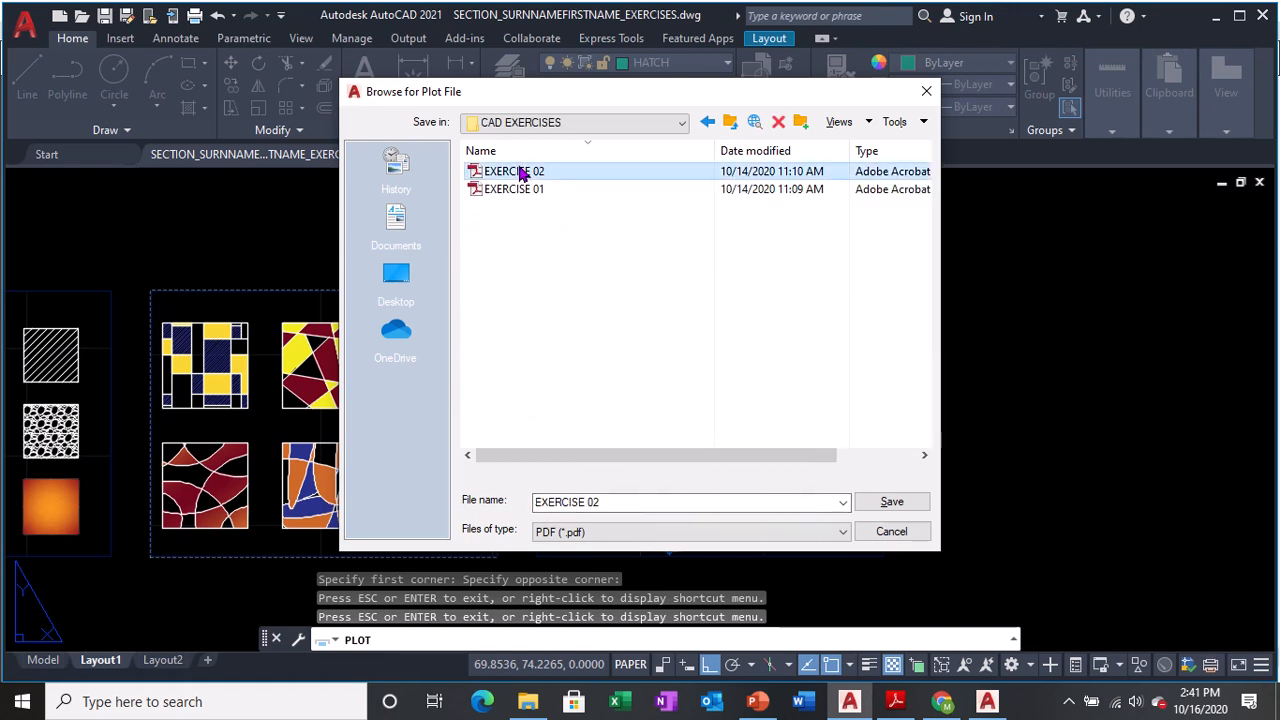
pyautogui.click(650, 500)
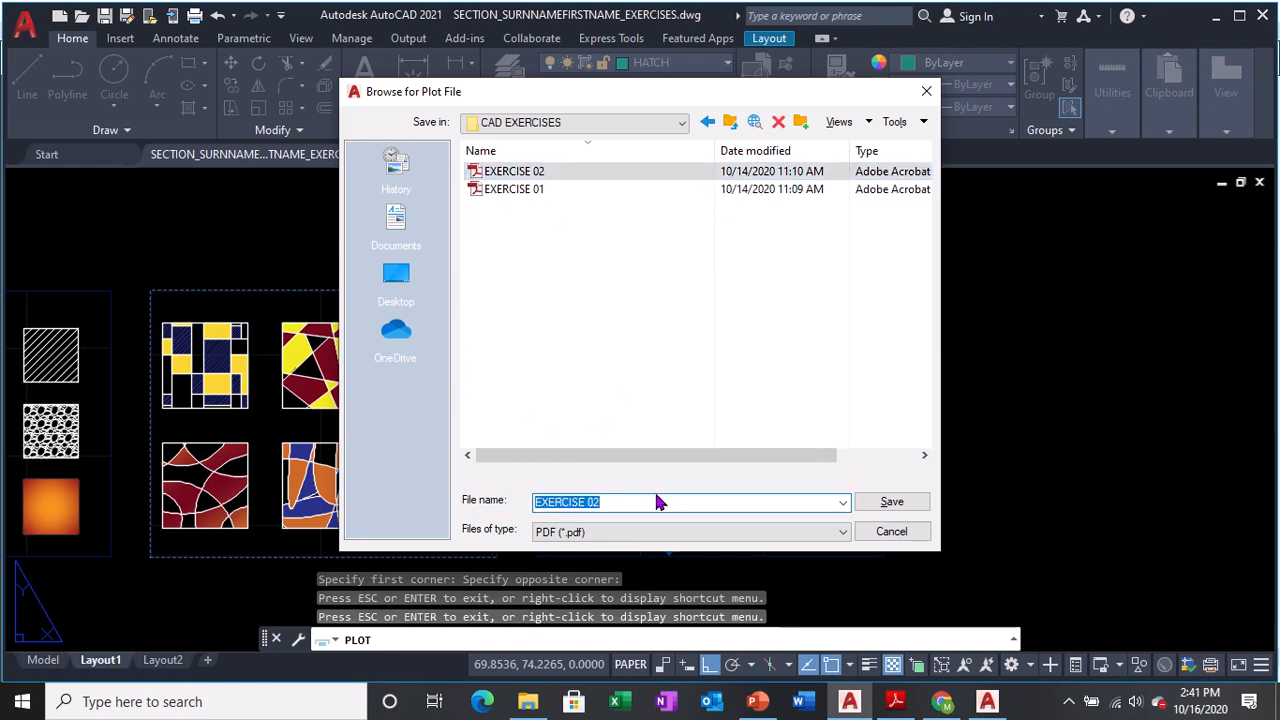
pyautogui.click(654, 497)
pyautogui.press('BackSpace')
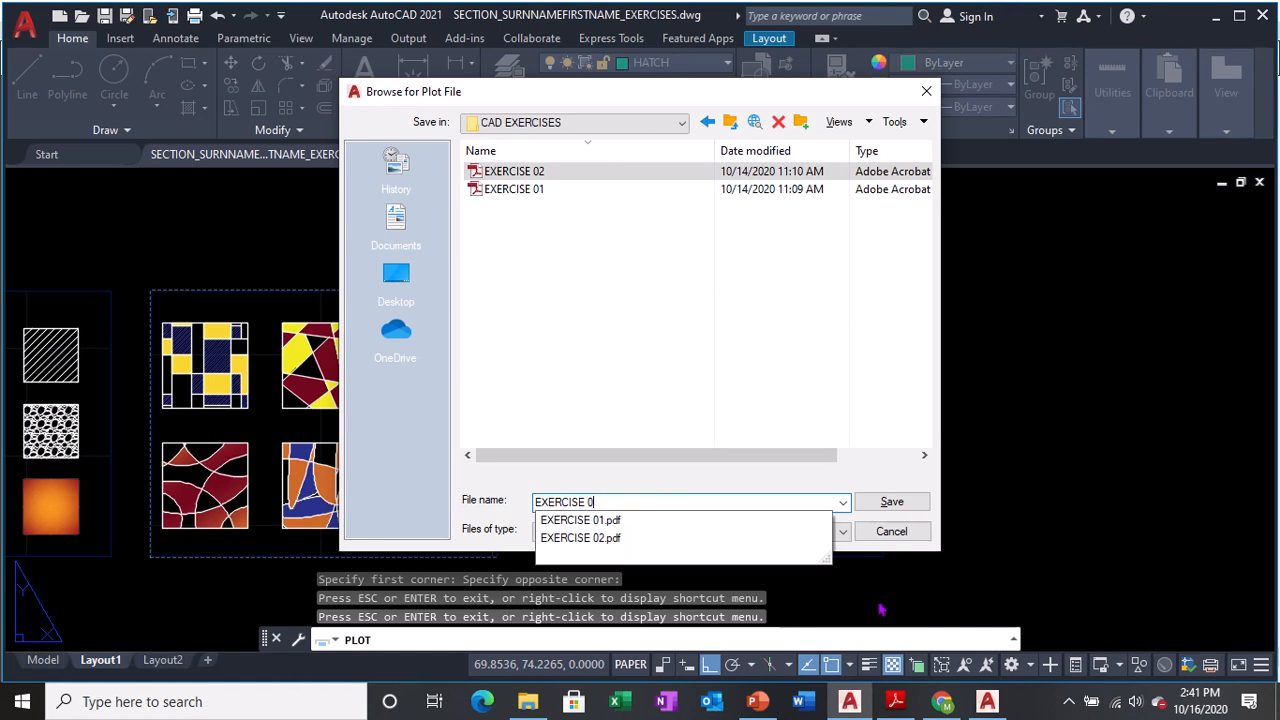
pyautogui.click(895, 701)
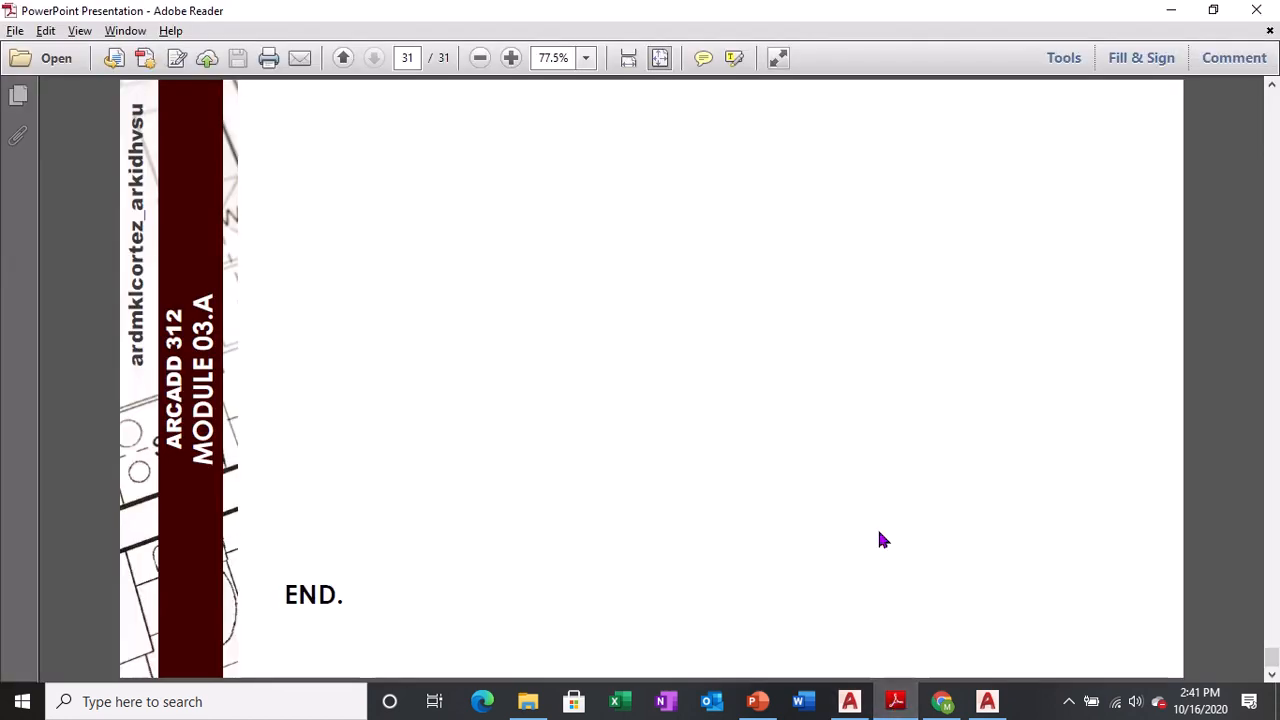
pyautogui.scroll(20, 880, 537)
pyautogui.scroll(10, 880, 537)
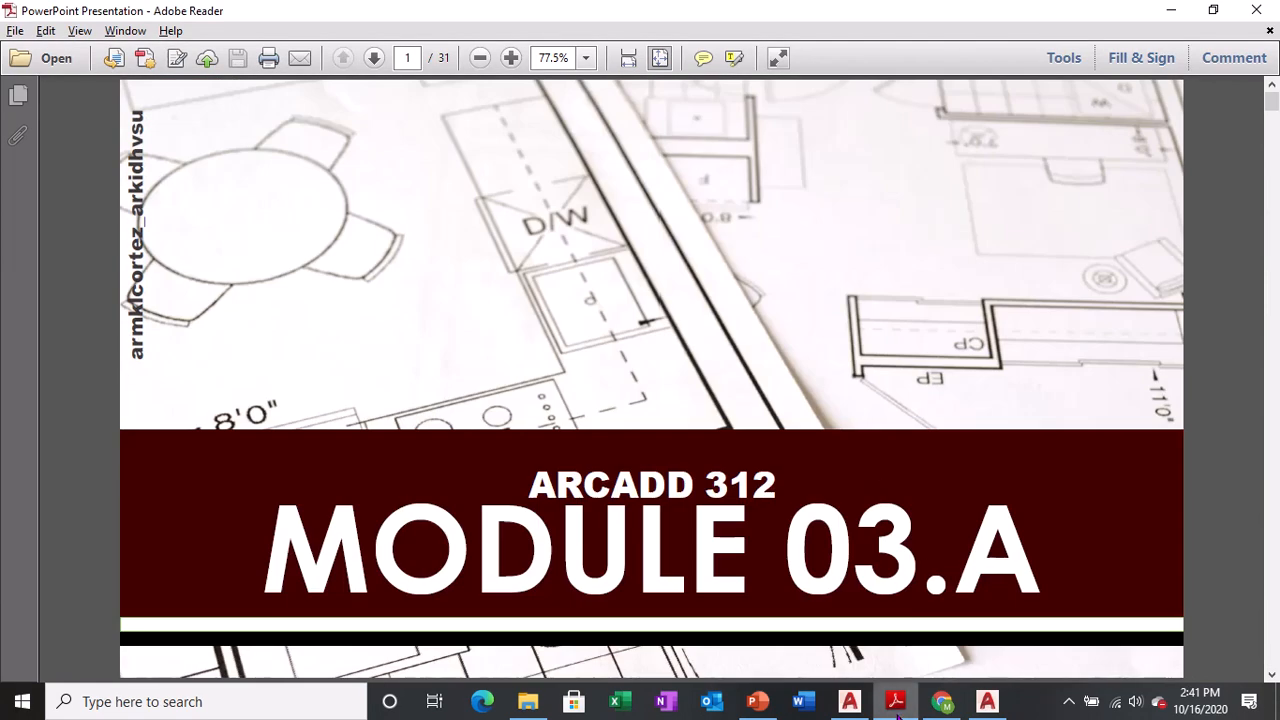
pyautogui.click(849, 703)
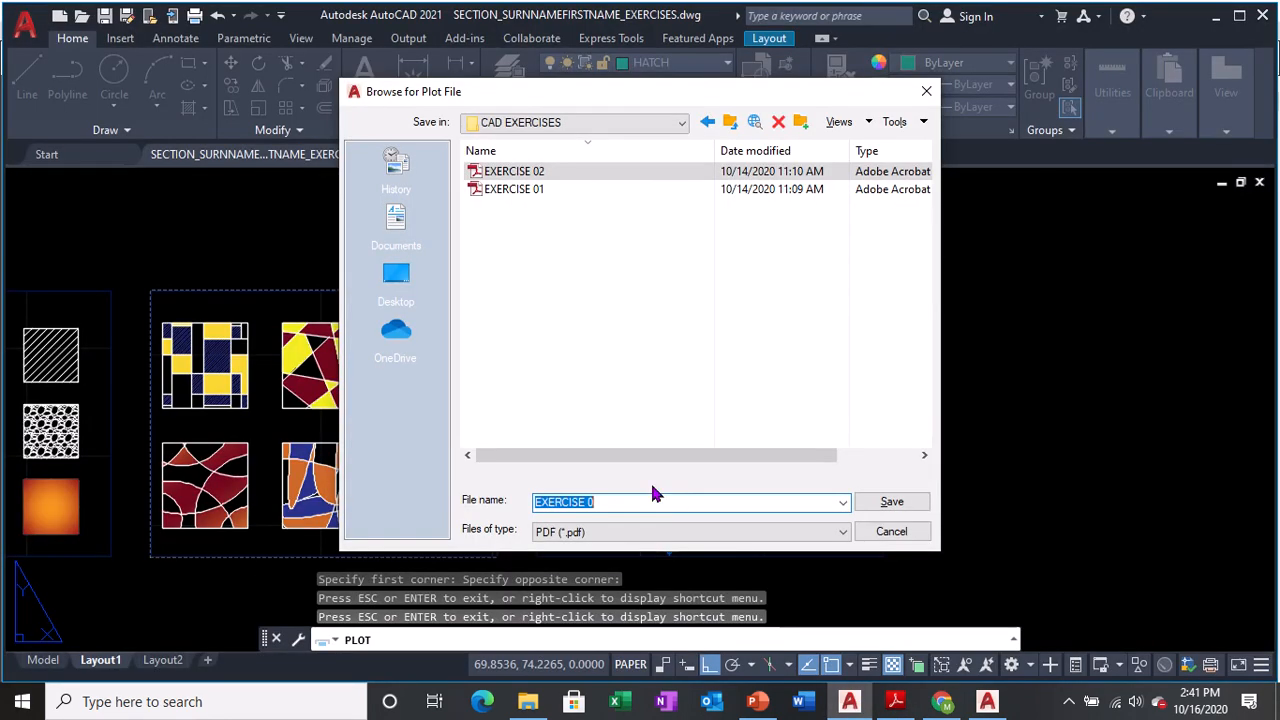
pyautogui.click(656, 500)
pyautogui.click(891, 501)
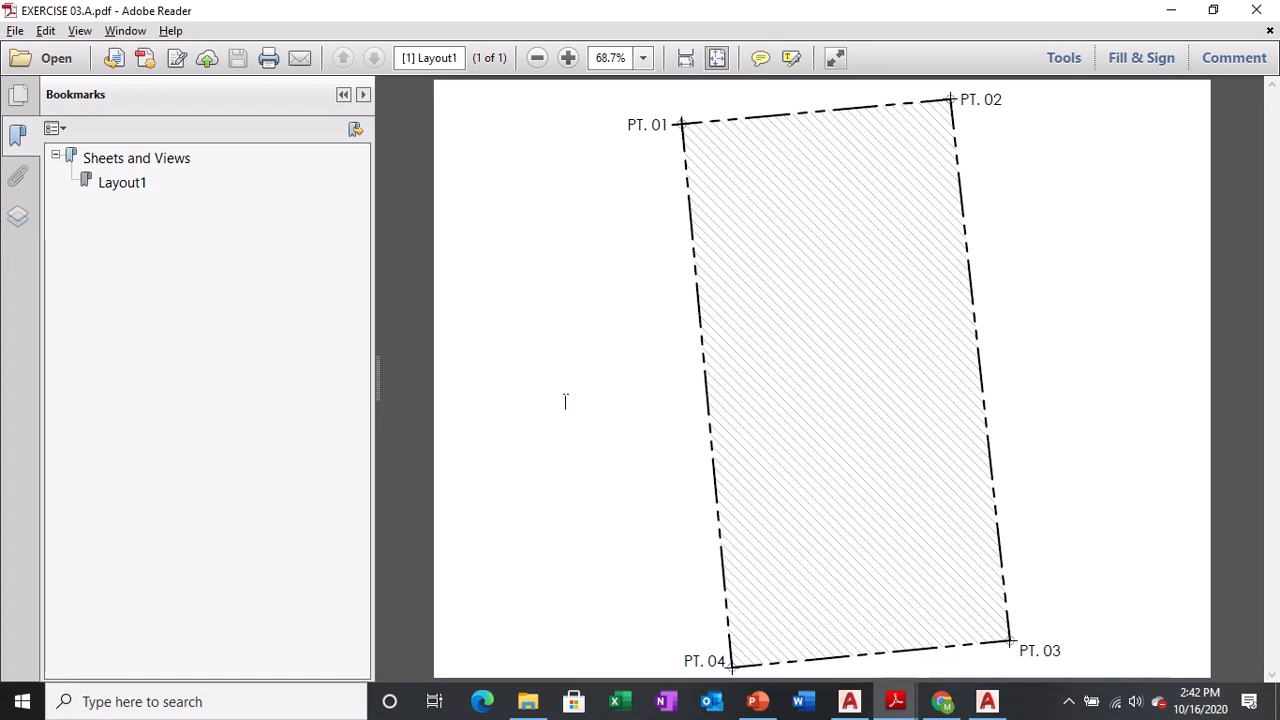
# - Switch back to AutoCAD, activate the lot viewport and check the layer of the four bearing-and-distance text lines
pyautogui.click(849, 702)
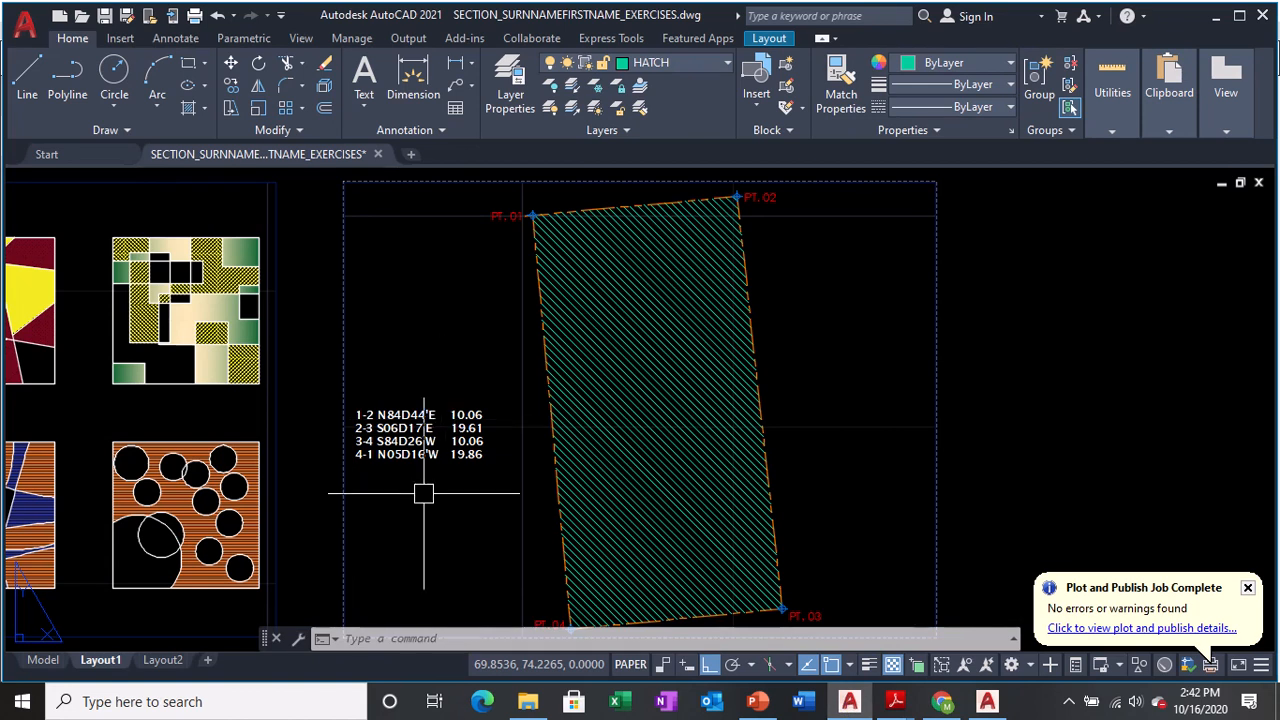
pyautogui.press('ctrl')
pyautogui.click(424, 461)
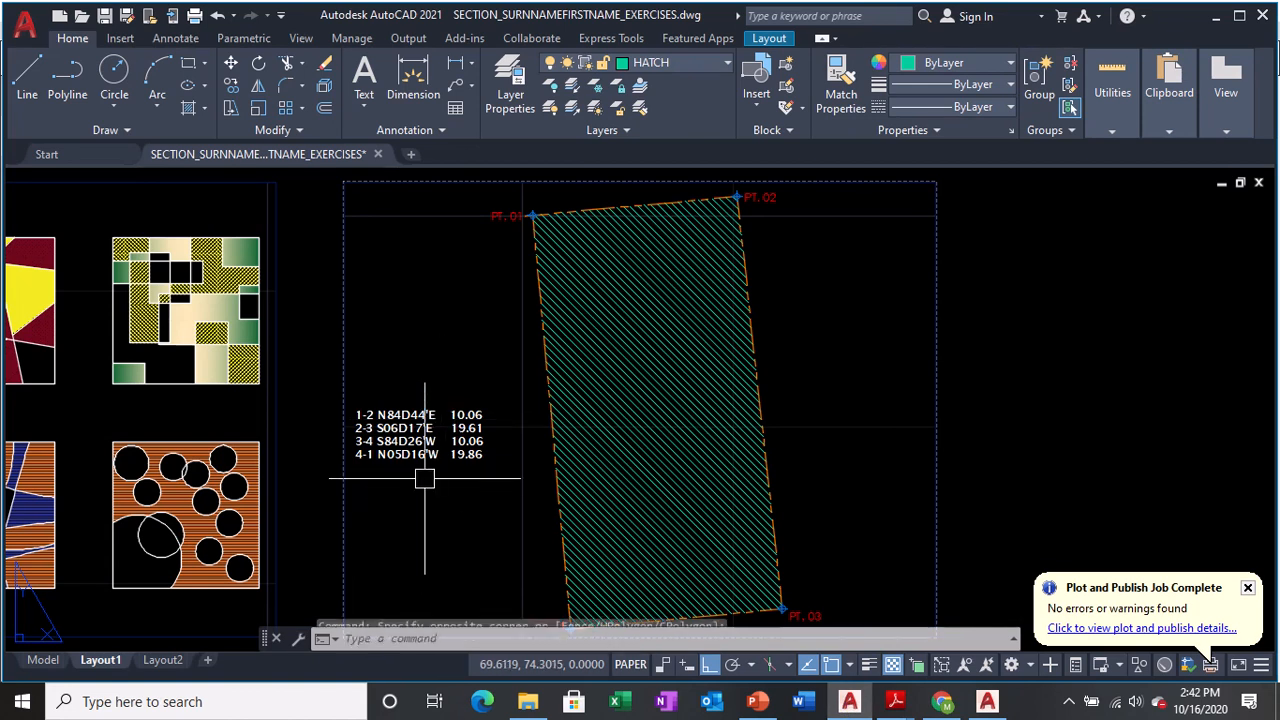
pyautogui.doubleClick(424, 461)
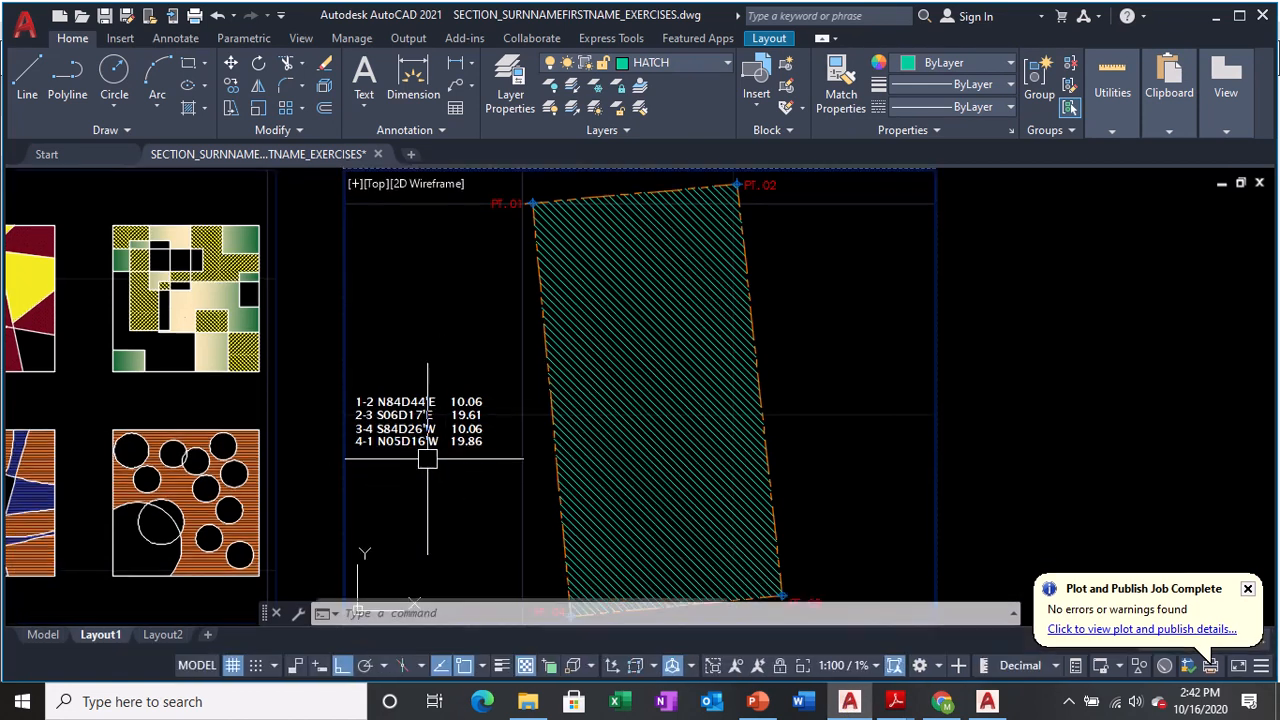
pyautogui.click(427, 434)
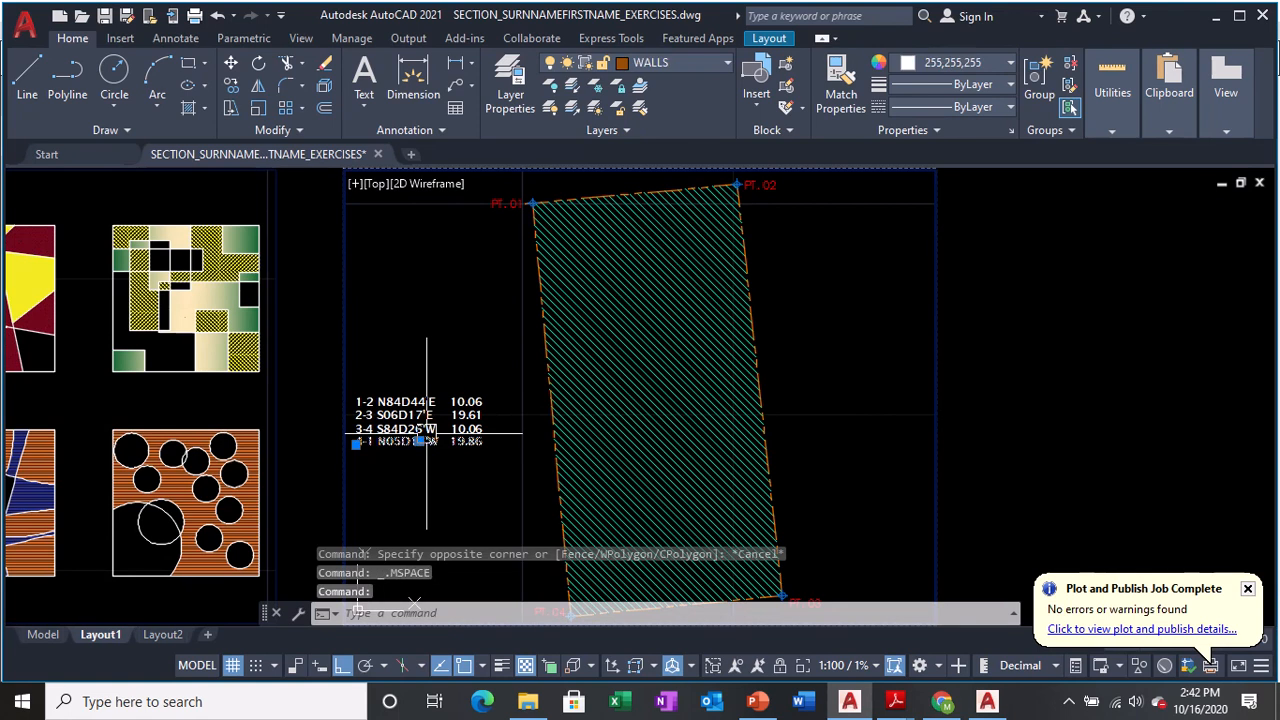
pyautogui.click(502, 366)
pyautogui.click(357, 457)
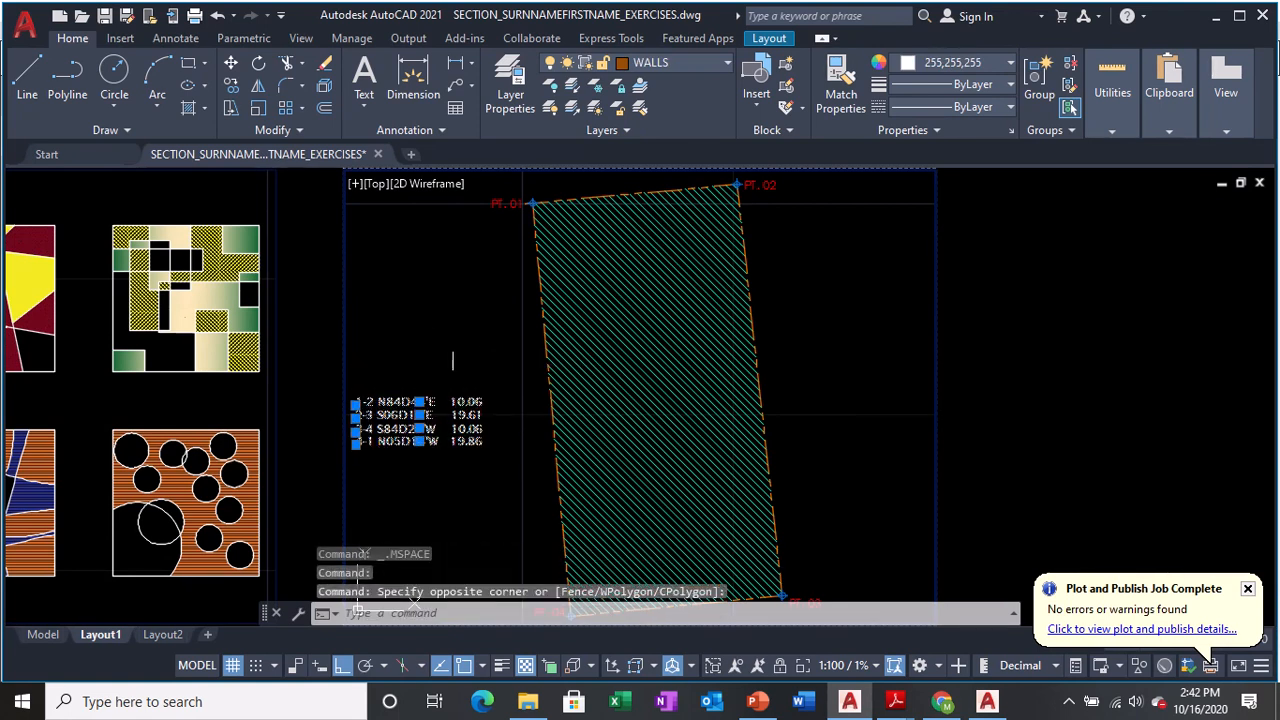
pyautogui.press('Escape')
# - Review the WALLS layer's settings in the Layer Properties Manager
pyautogui.write('LS')
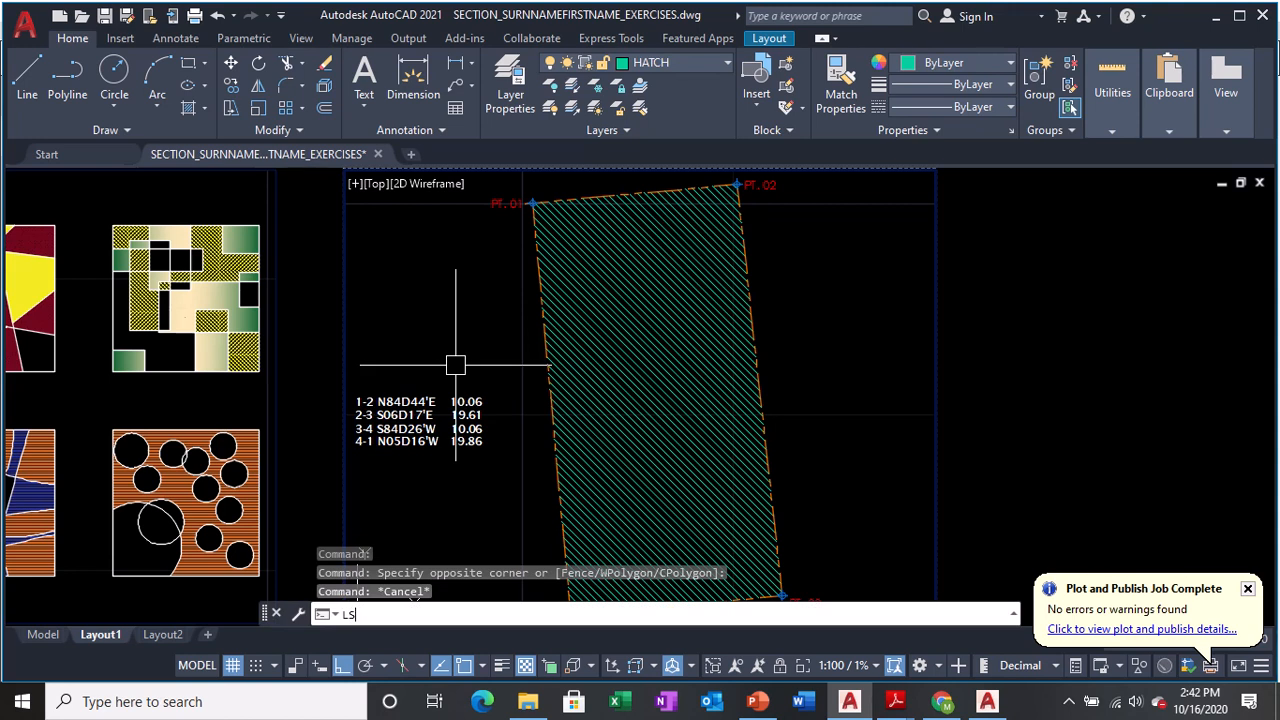
pyautogui.press('BackSpace')
pyautogui.write('A')
pyautogui.press('Return')
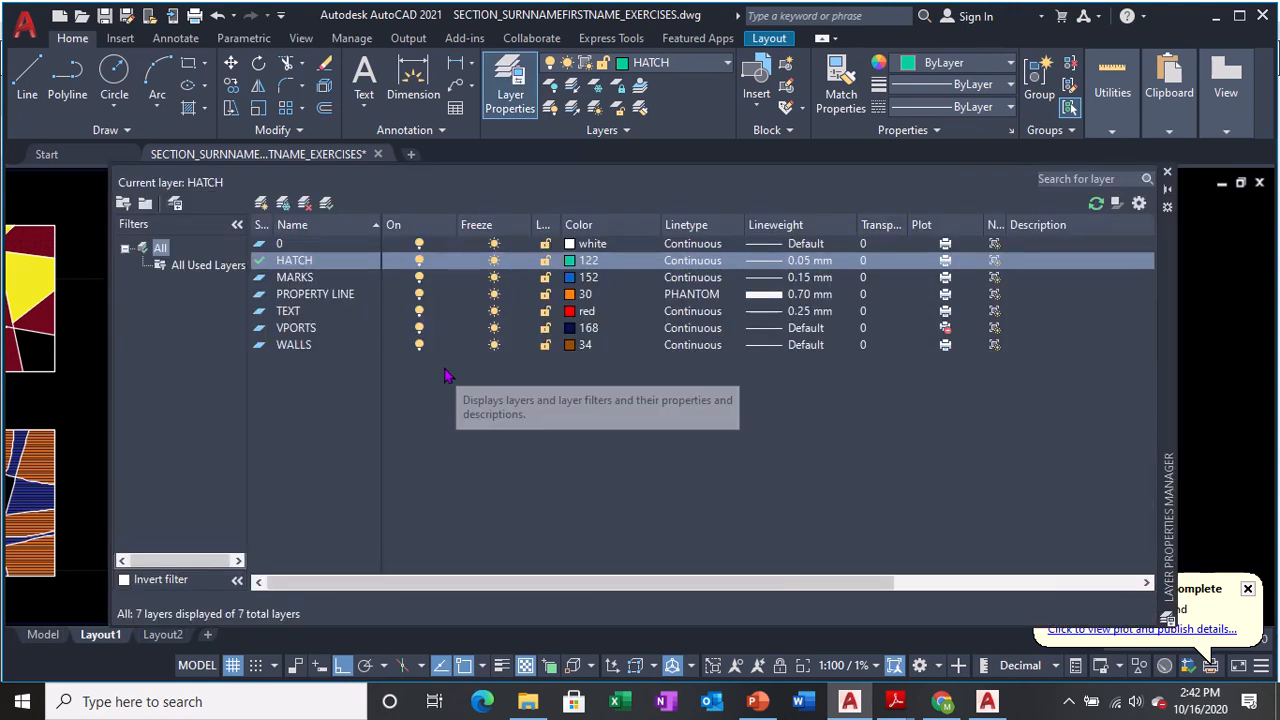
pyautogui.click(293, 346)
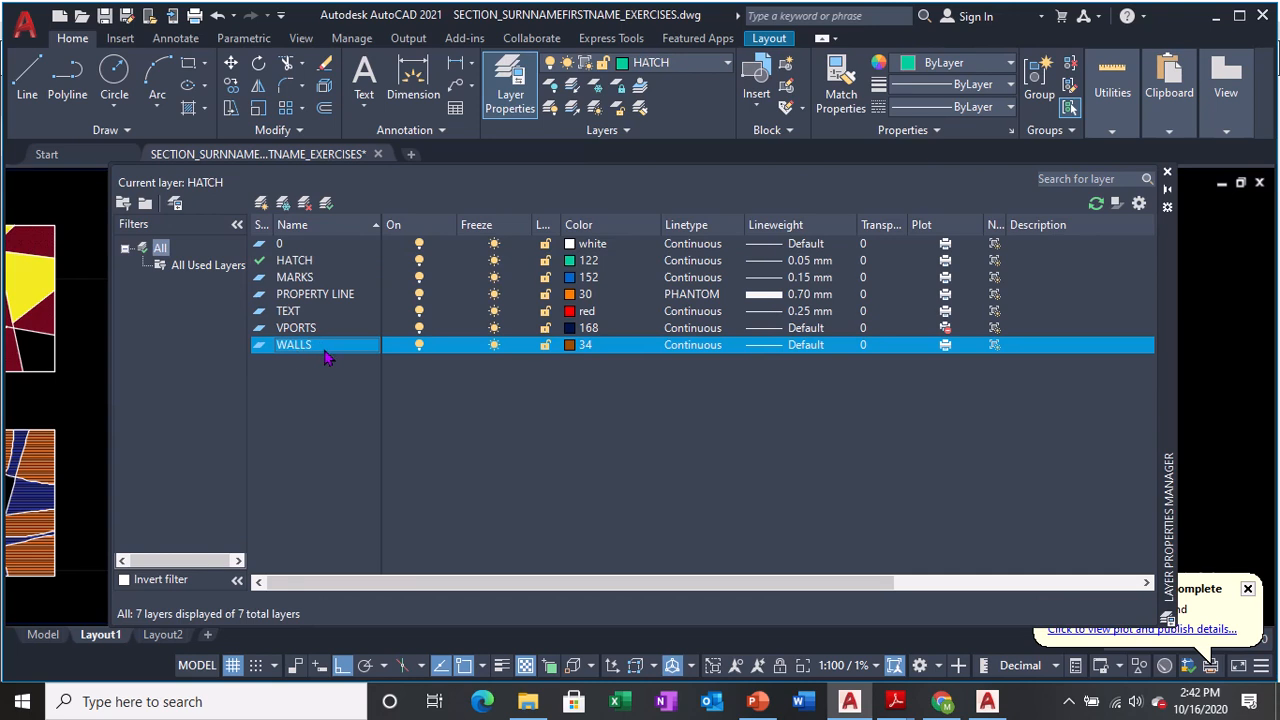
pyautogui.click(332, 350)
pyautogui.click(1167, 173)
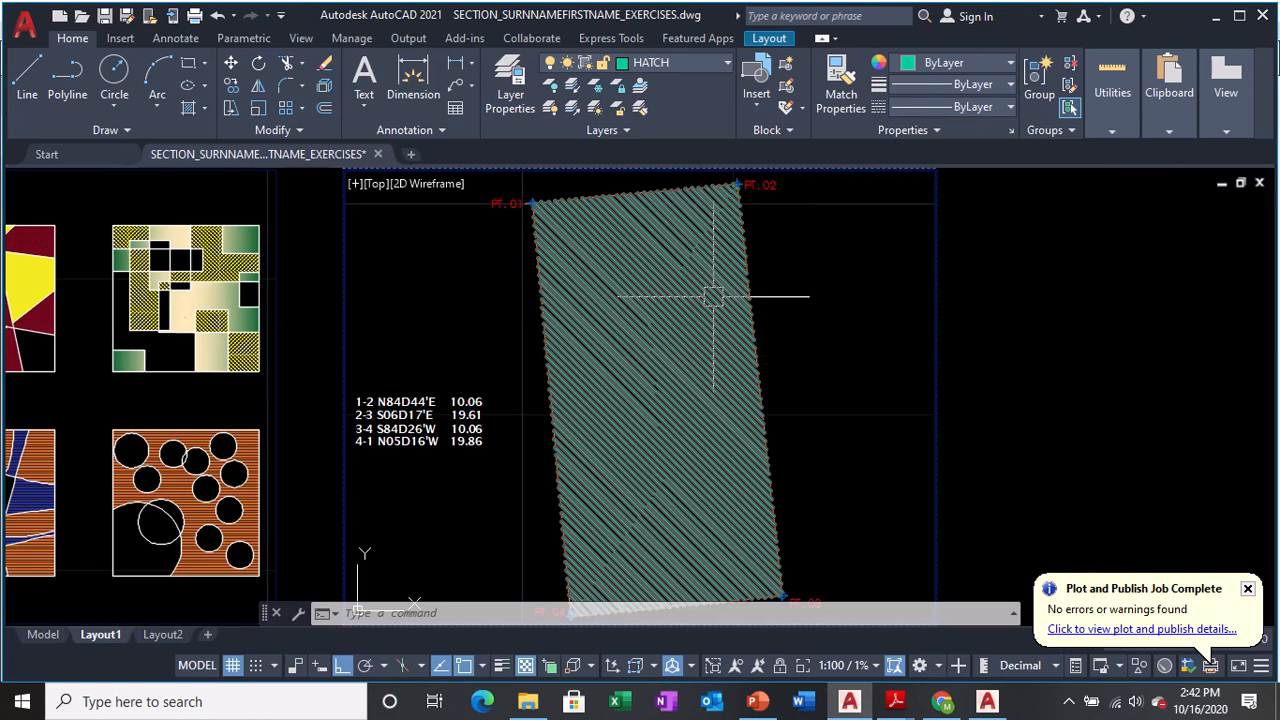
# - Regenerate the drawing and return from the lot viewport to paper space
pyautogui.press('Return')
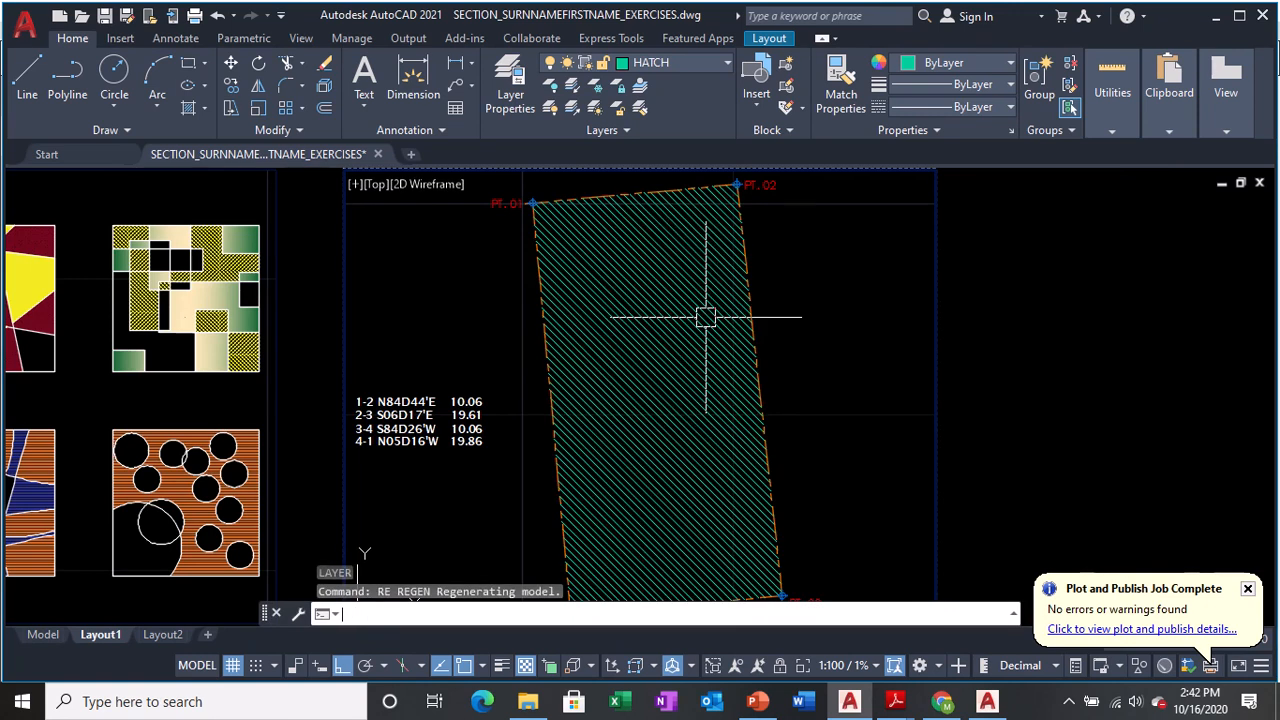
pyautogui.doubleClick(1046, 287)
pyautogui.scroll(-2, 996, 281)
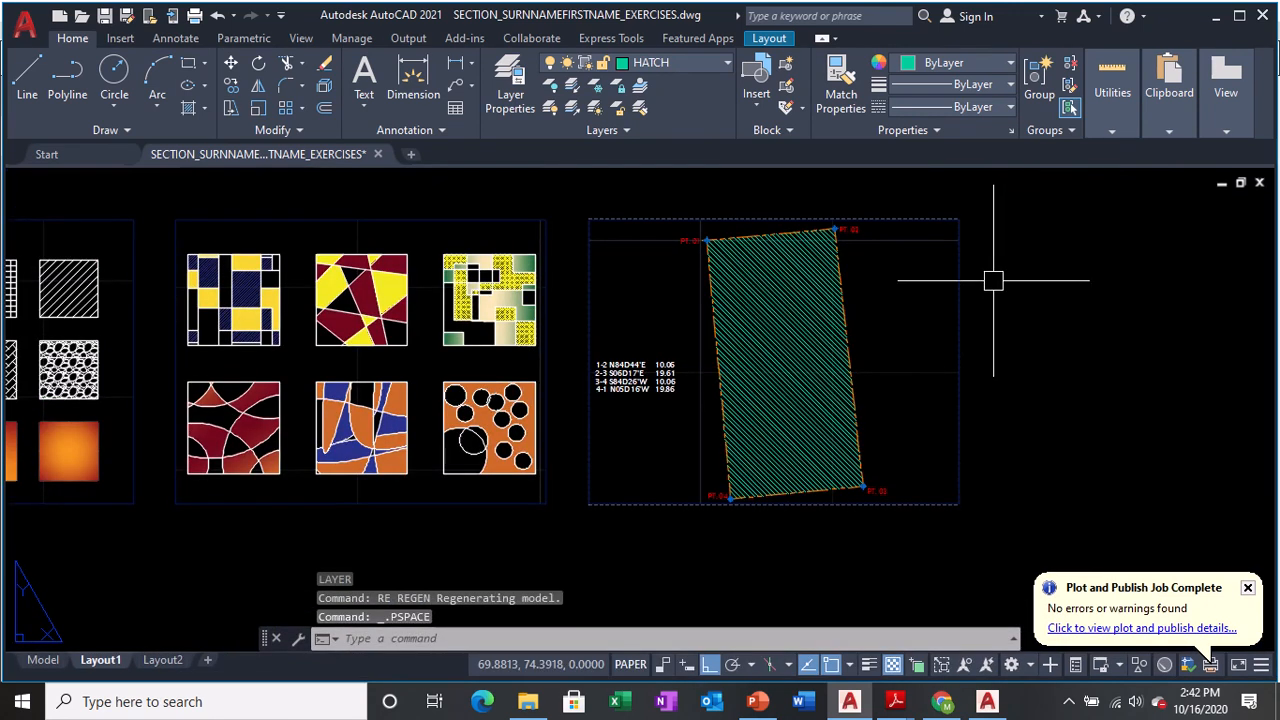
# - Preview the Layout1 plot with its window picked corner to corner around the hatched lot's viewport, and close the plot without printing
pyautogui.hotkey('ctrl', 'p')
pyautogui.click(562, 397)
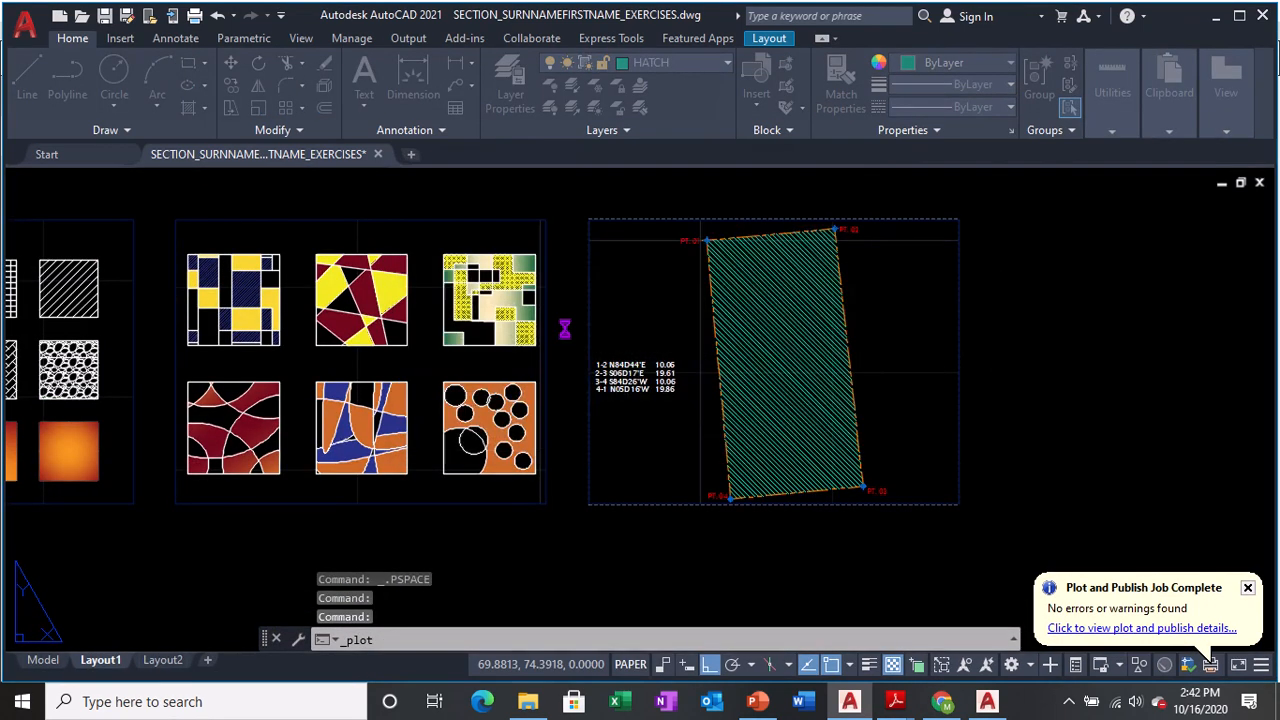
pyautogui.click(470, 445)
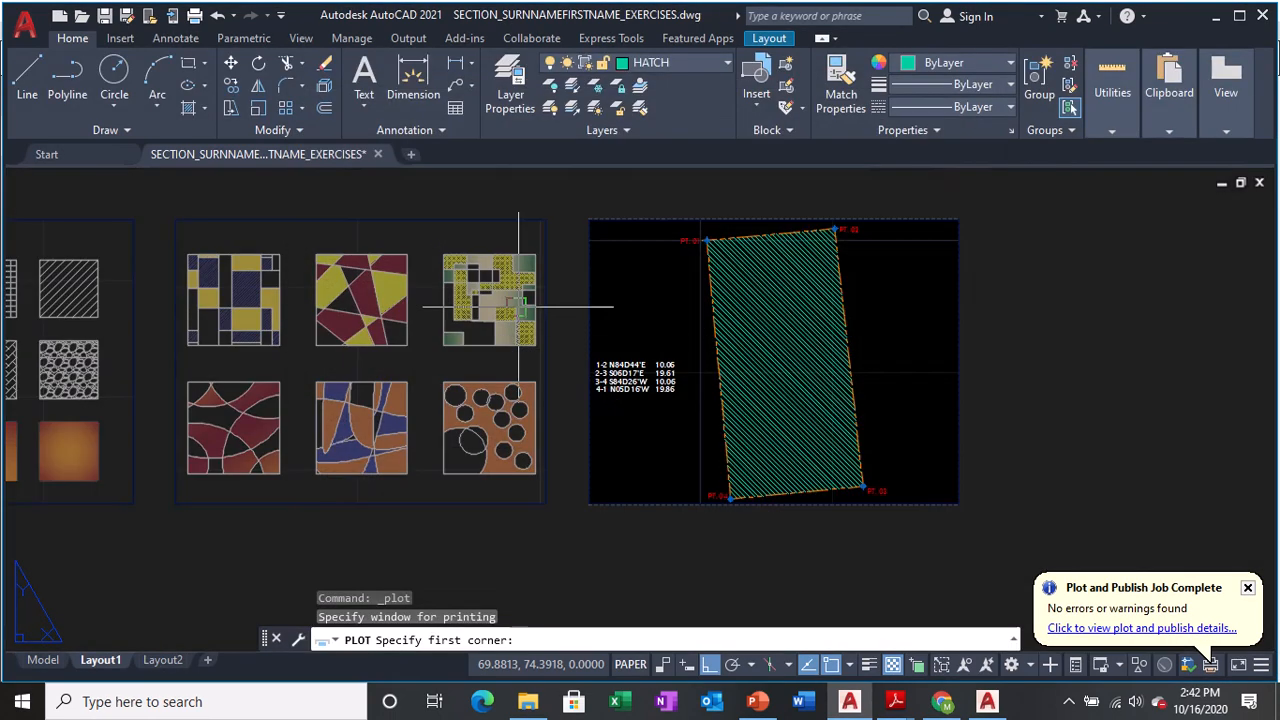
pyautogui.click(589, 219)
pyautogui.click(958, 505)
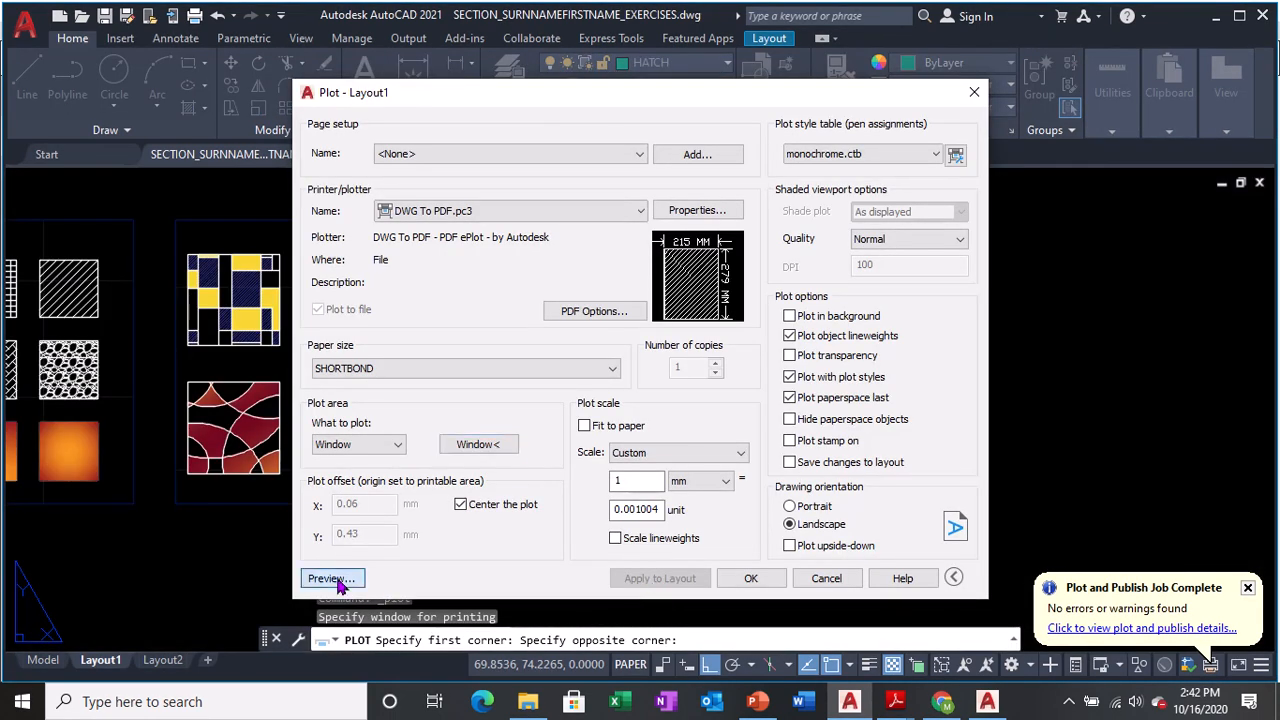
pyautogui.click(331, 578)
pyautogui.scroll(2, 486, 443)
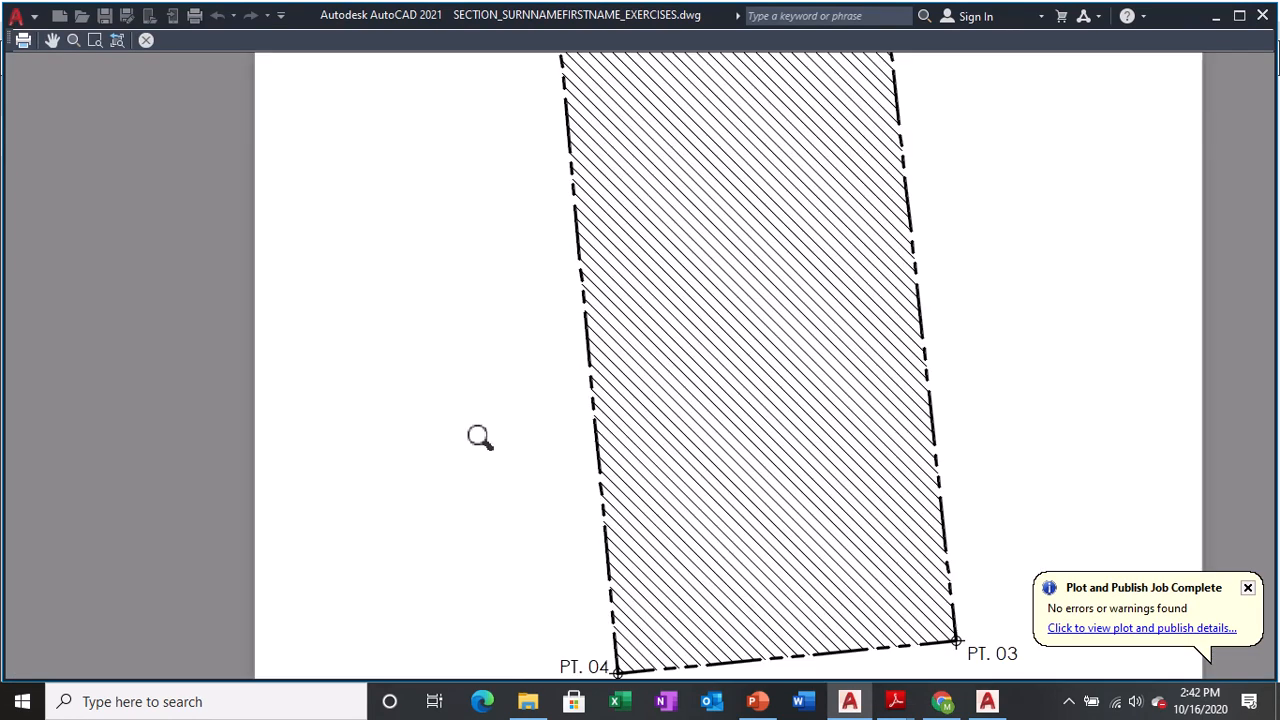
pyautogui.scroll(-2, 481, 437)
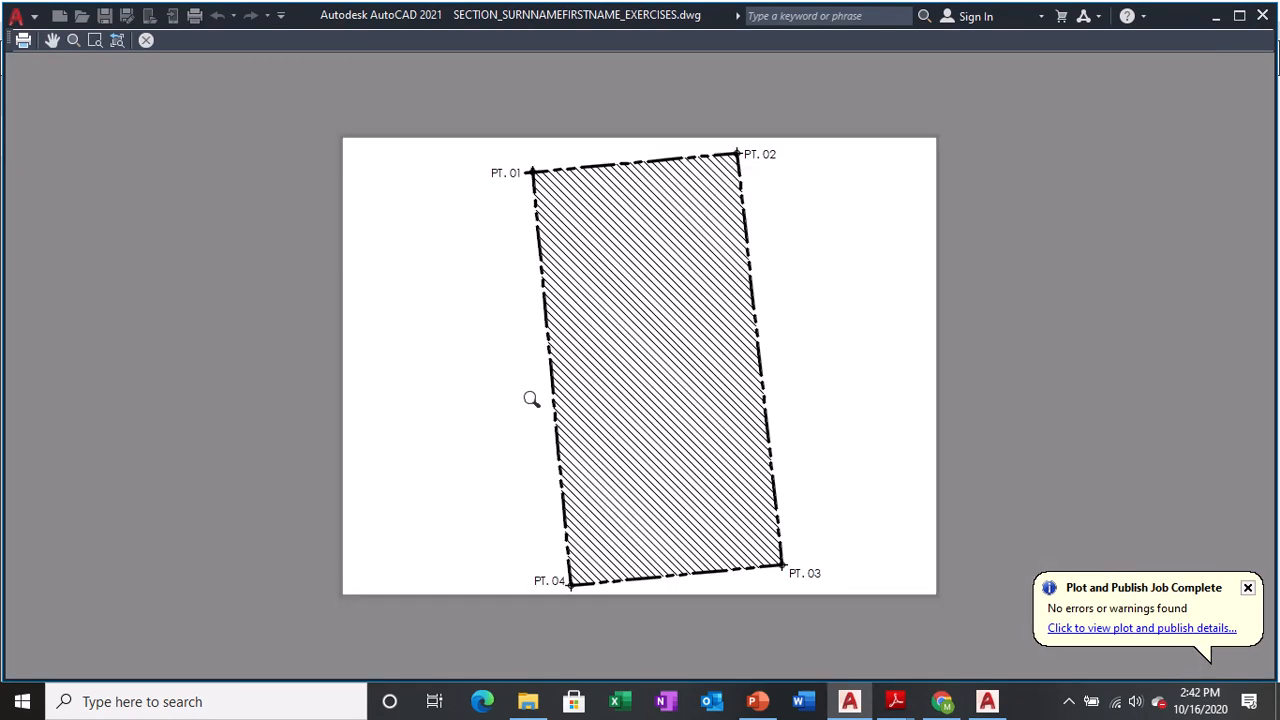
pyautogui.press('Escape')
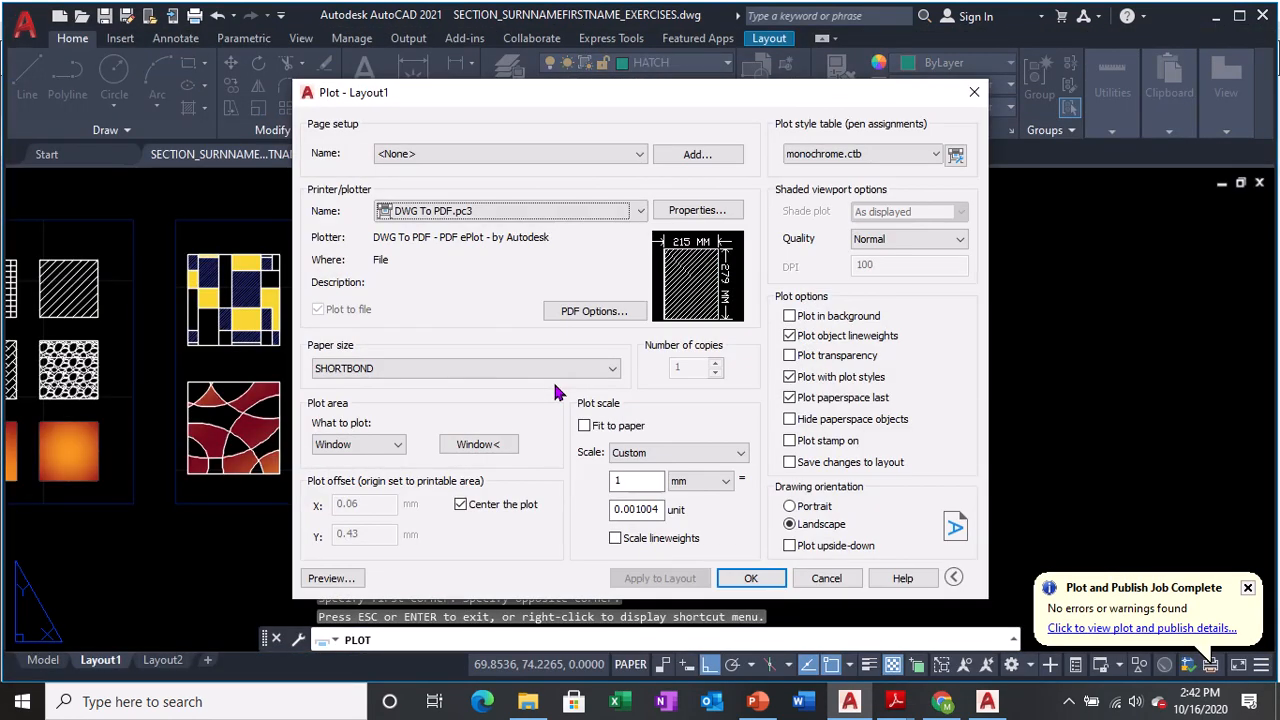
pyautogui.press('Escape')
# - Regenerate Layout1 twice to refresh the lot viewport with its bearing-and-distance text
pyautogui.moveTo(619, 3)
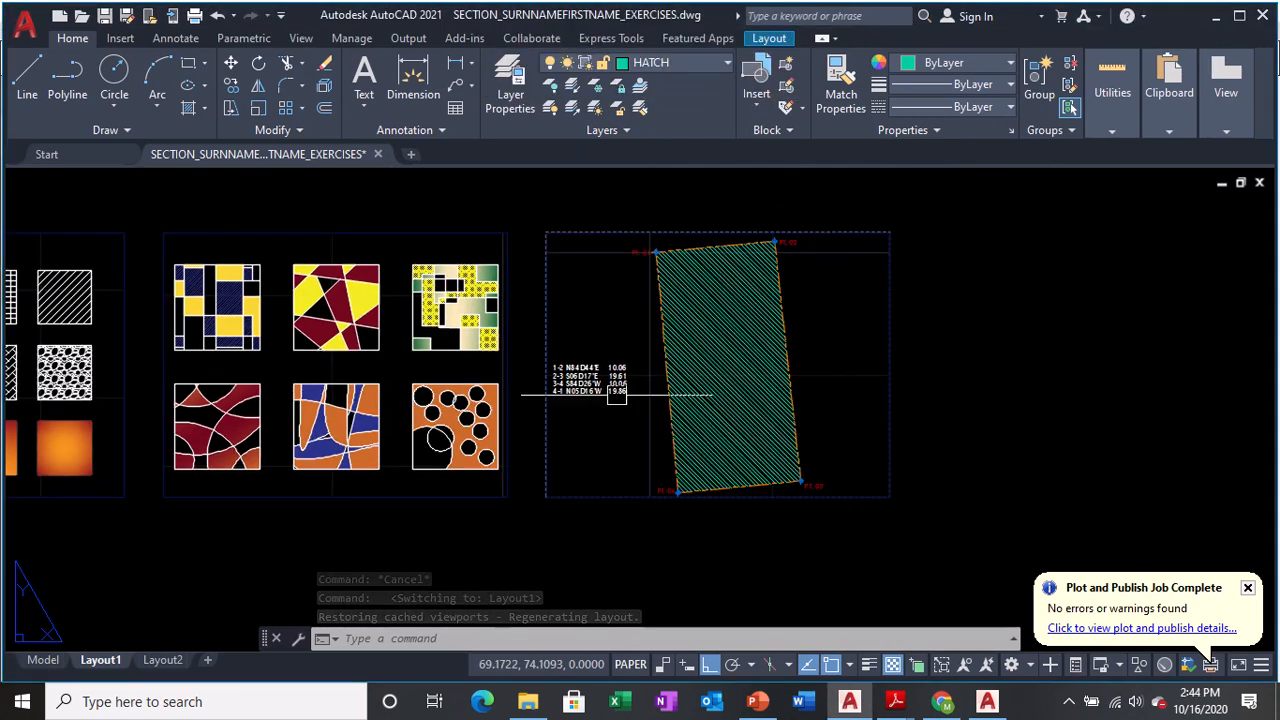
pyautogui.scroll(1, 616, 395)
pyautogui.scroll(1, 611, 355)
pyautogui.write('RE')
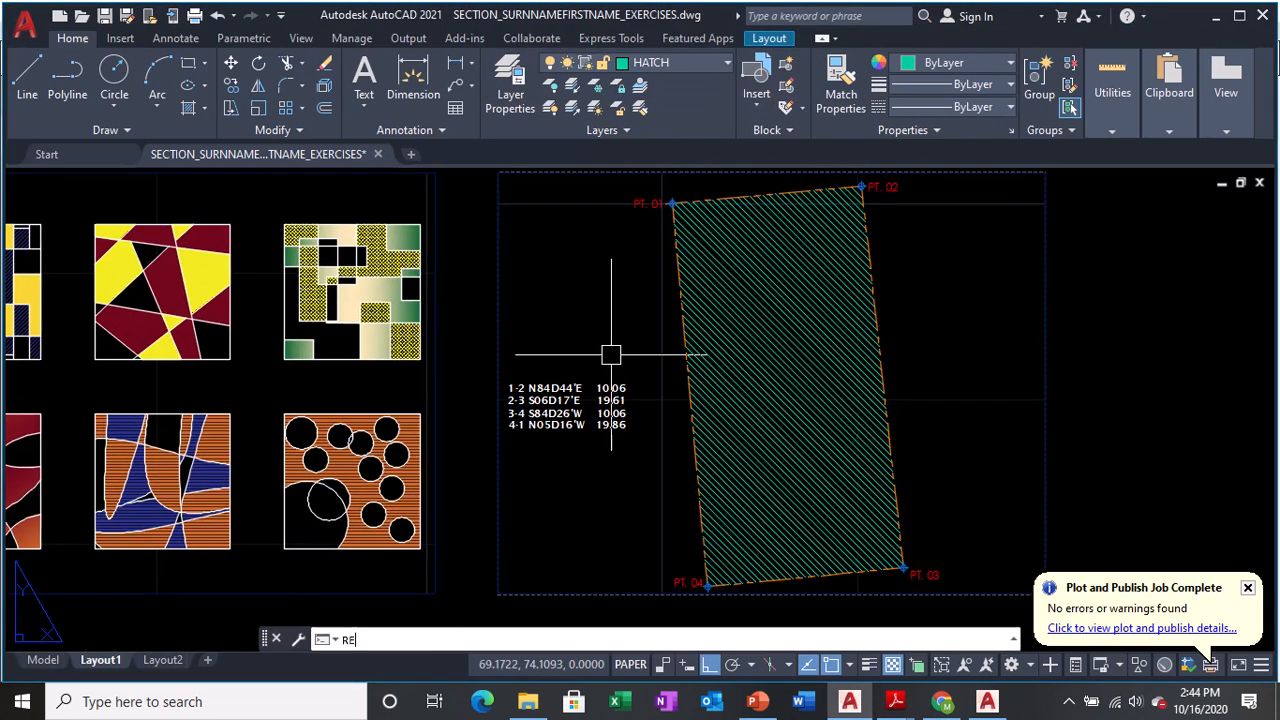
pyautogui.press('Return')
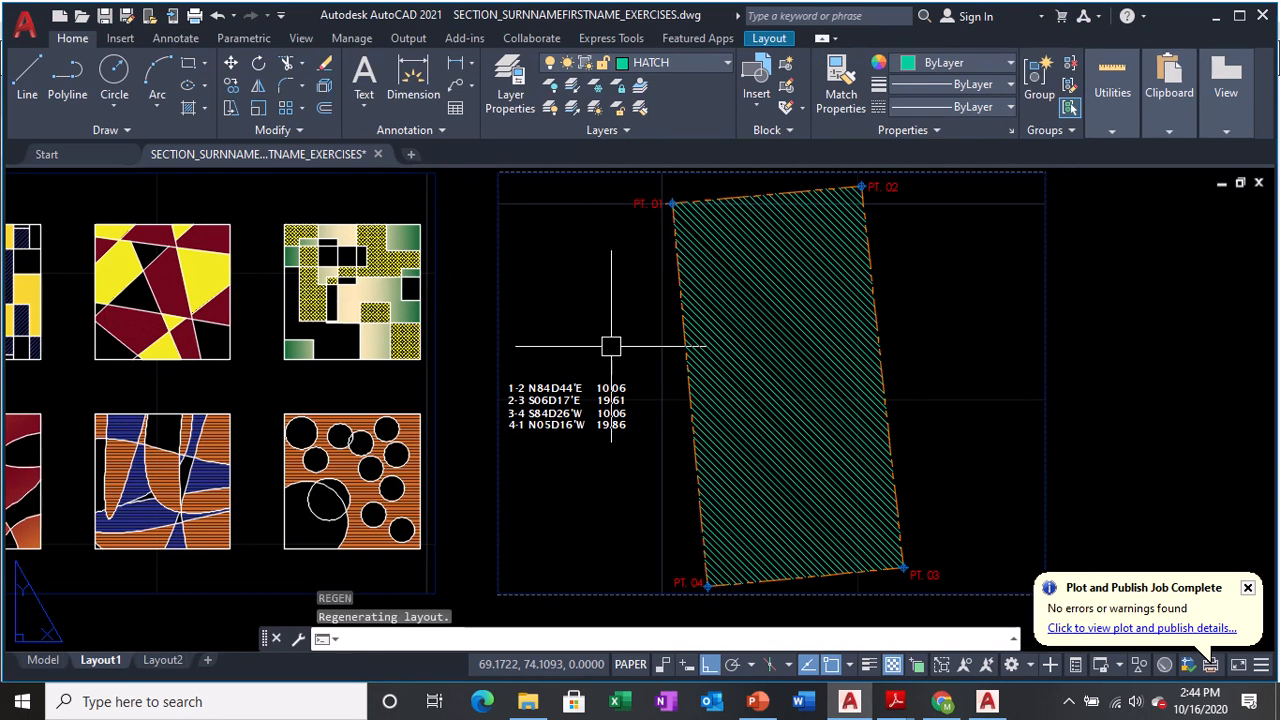
pyautogui.write('RE')
pyautogui.press('Return')
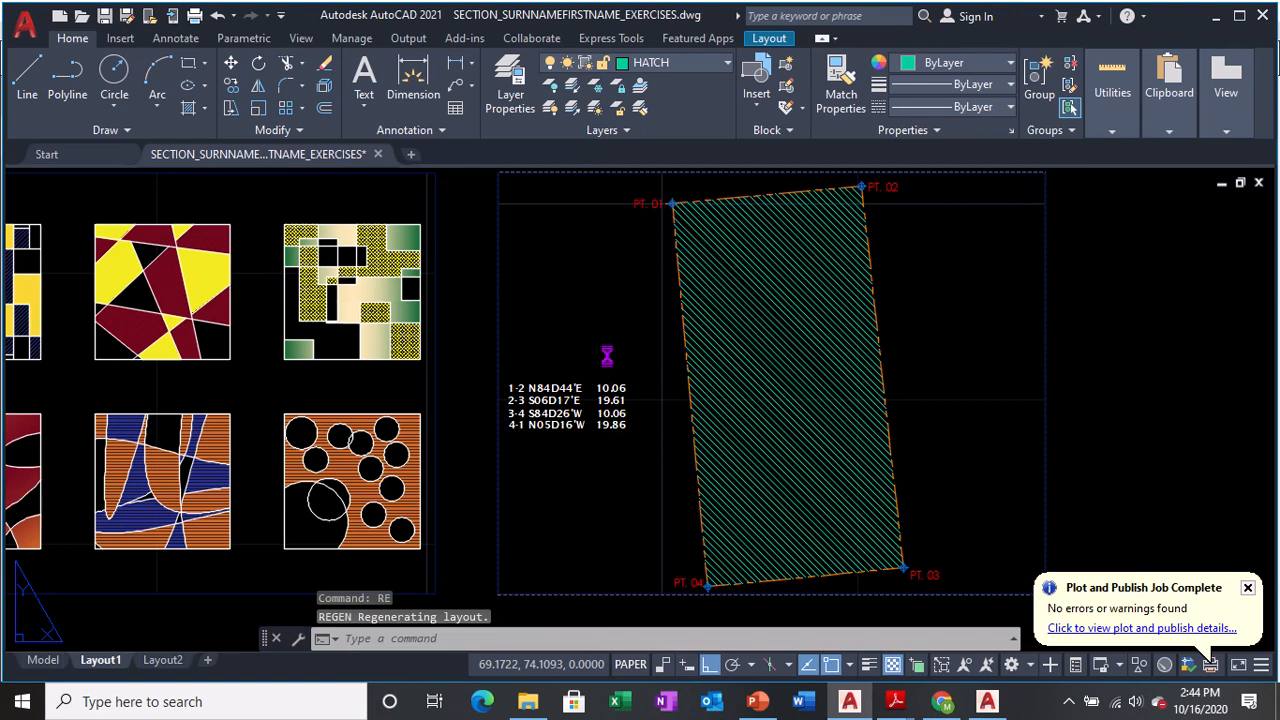
# - Set the plot window to the lot viewport's opposite corners again and examine the bearing-and-distance text in the plot preview
pyautogui.hotkey('ctrl', 'p')
pyautogui.click(594, 394)
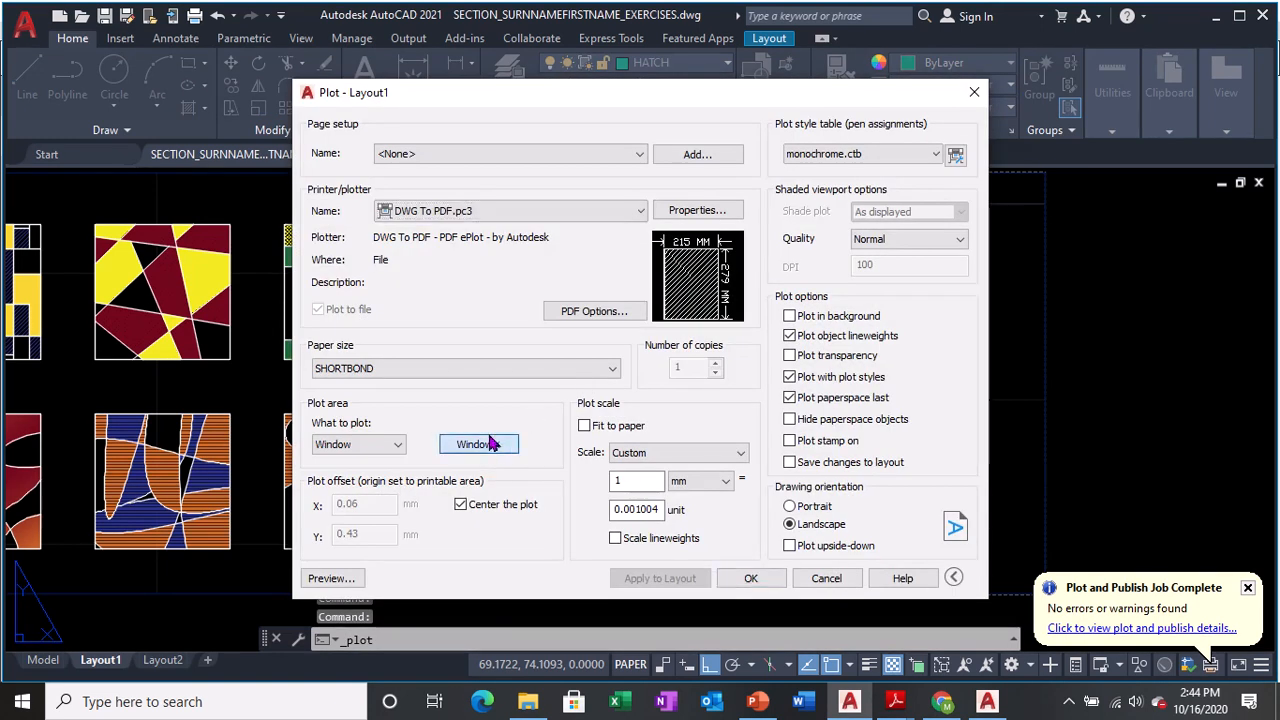
pyautogui.click(479, 444)
pyautogui.scroll(-2, 509, 400)
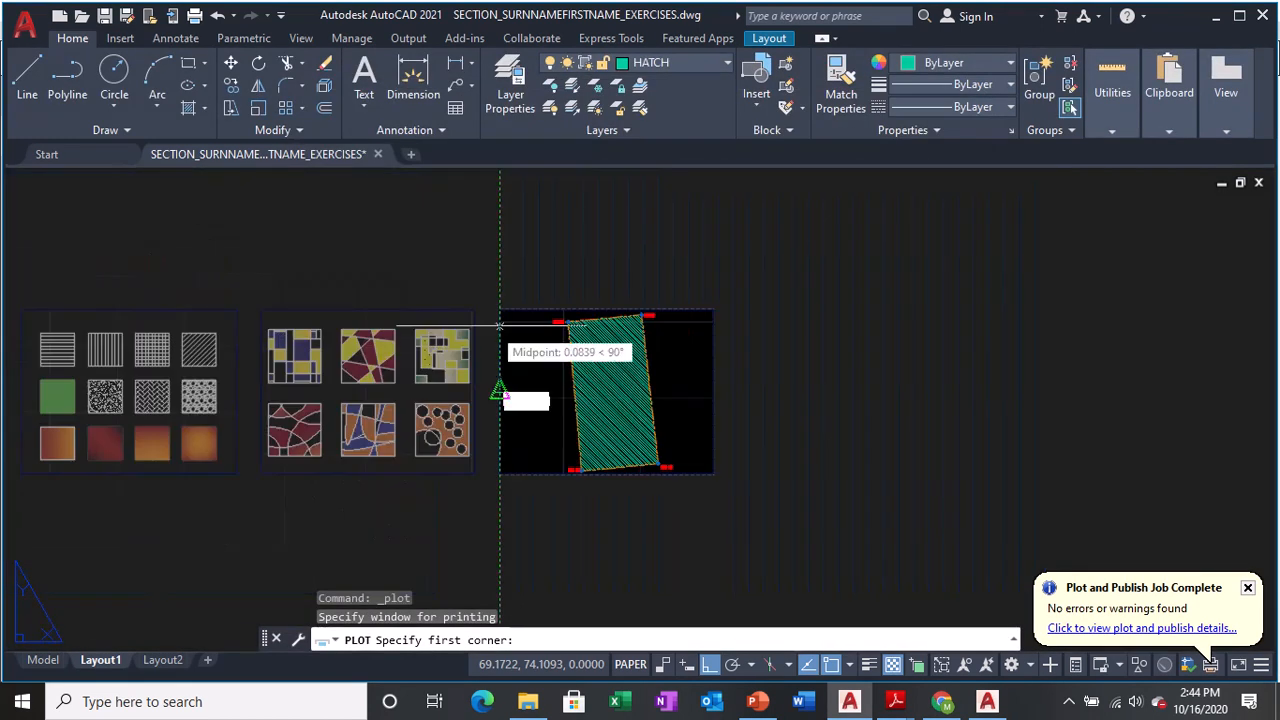
pyautogui.click(499, 310)
pyautogui.click(713, 474)
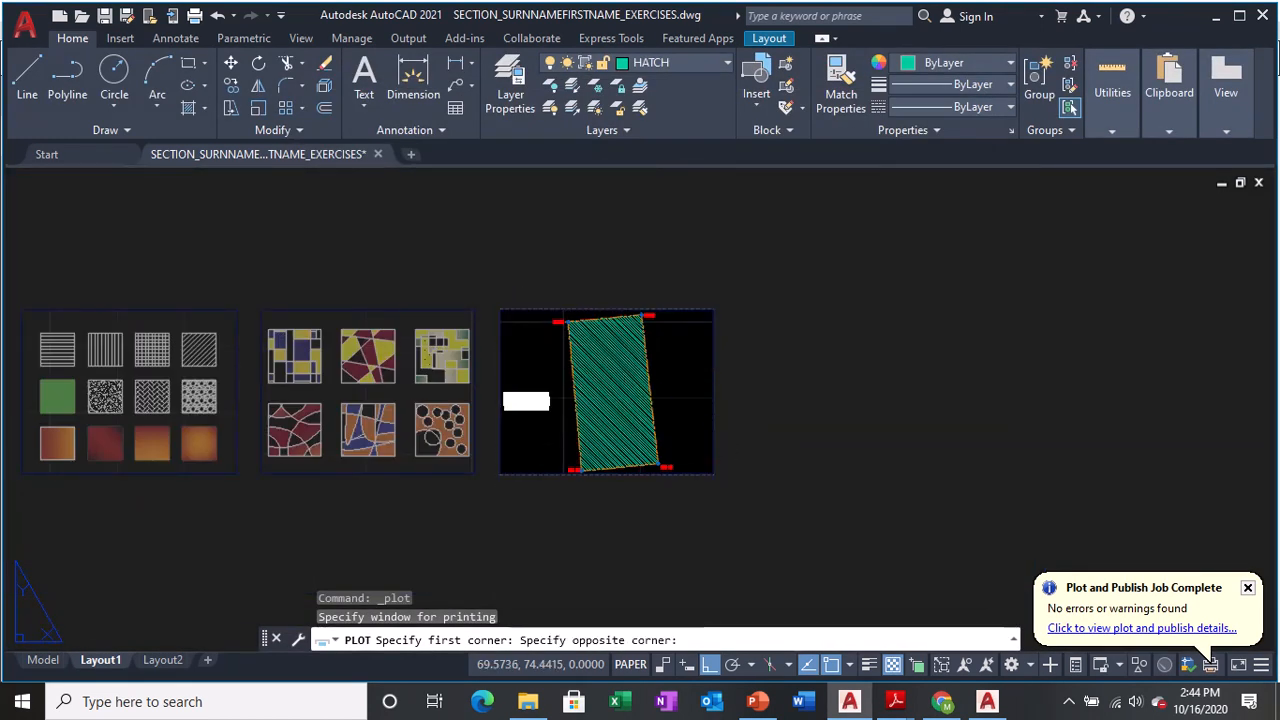
pyautogui.click(330, 578)
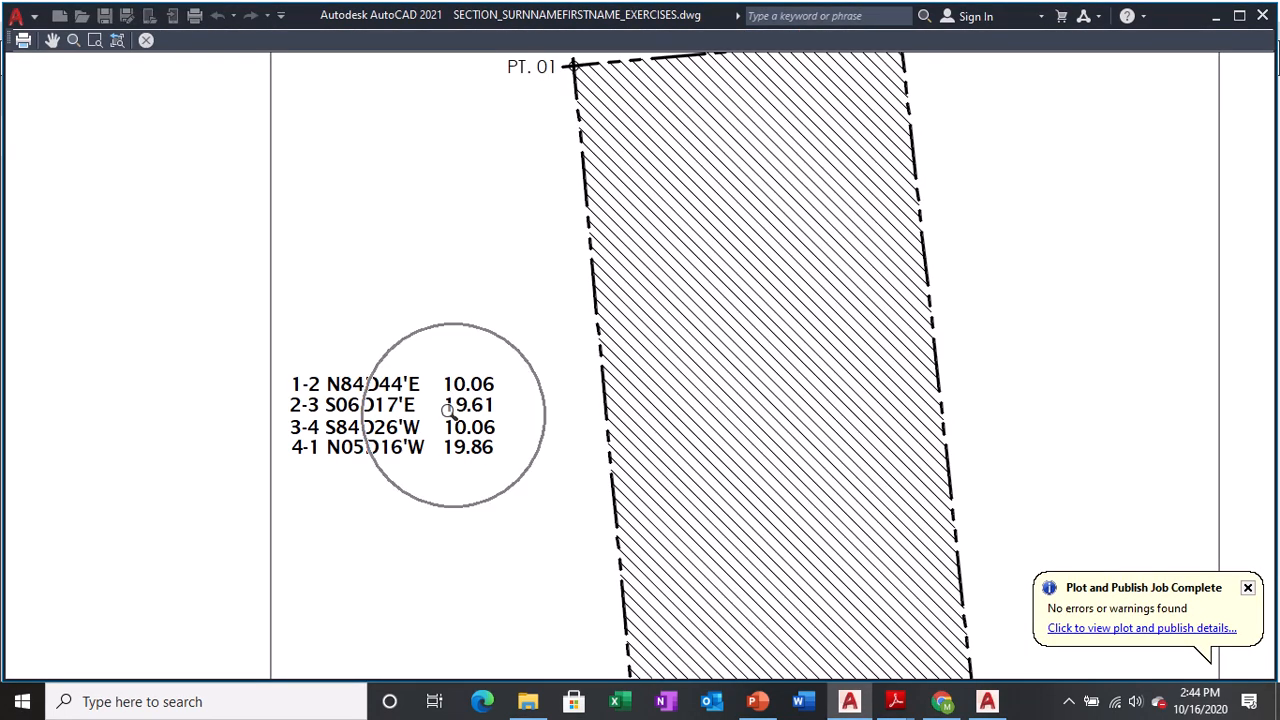
pyautogui.scroll(-2, 453, 405)
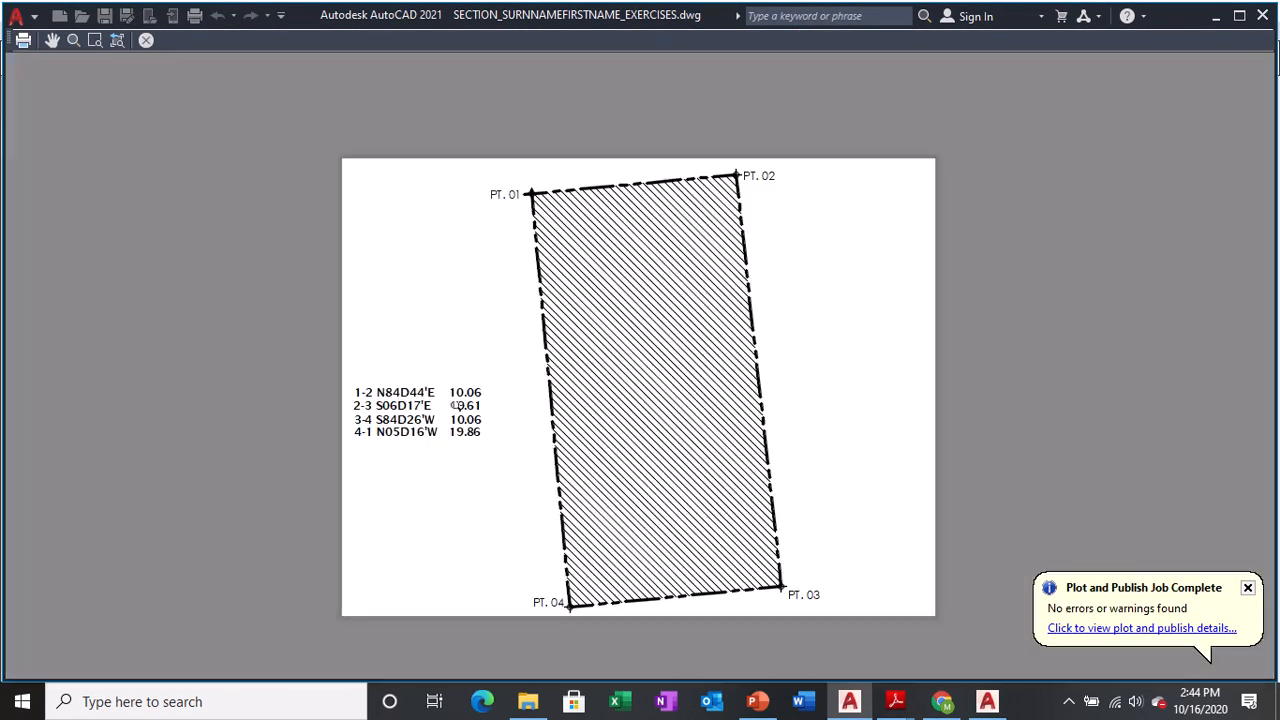
# - Send the previewed lot plot to a PDF file in the CAD EXERCISES folder, and cancel before saving it
pyautogui.rightClick(482, 347)
pyautogui.click(566, 374)
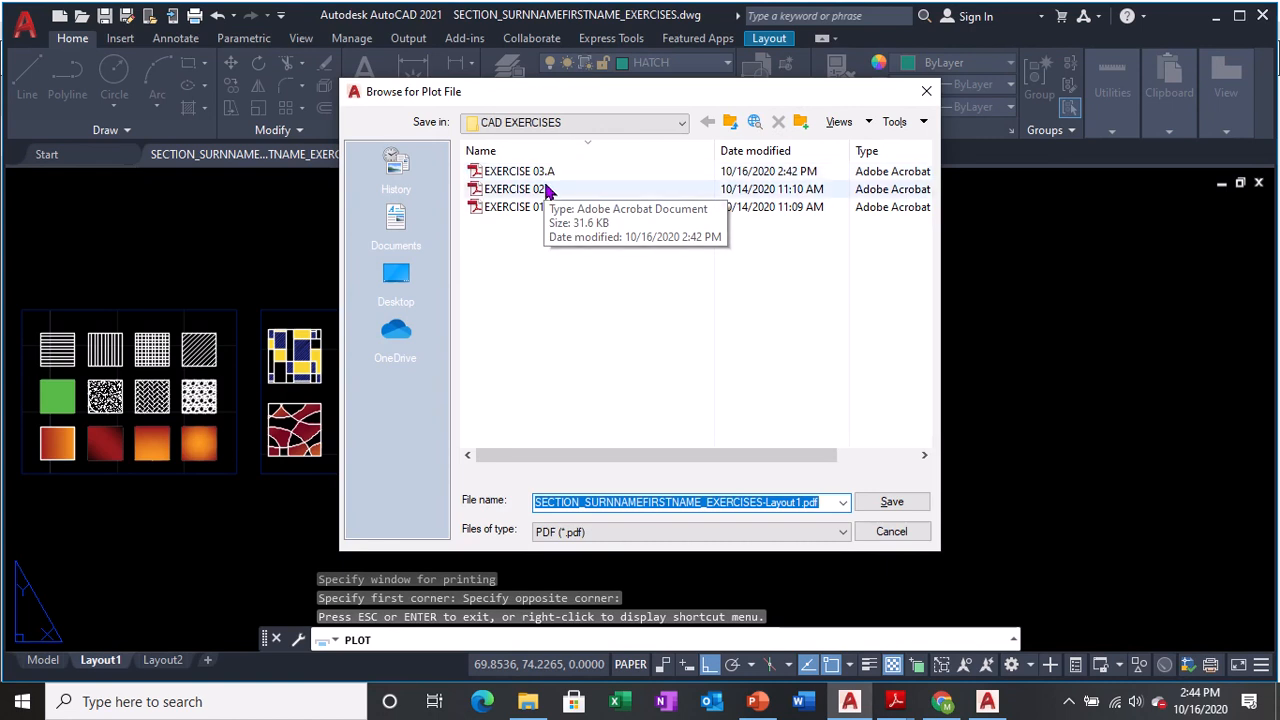
pyautogui.click(912, 534)
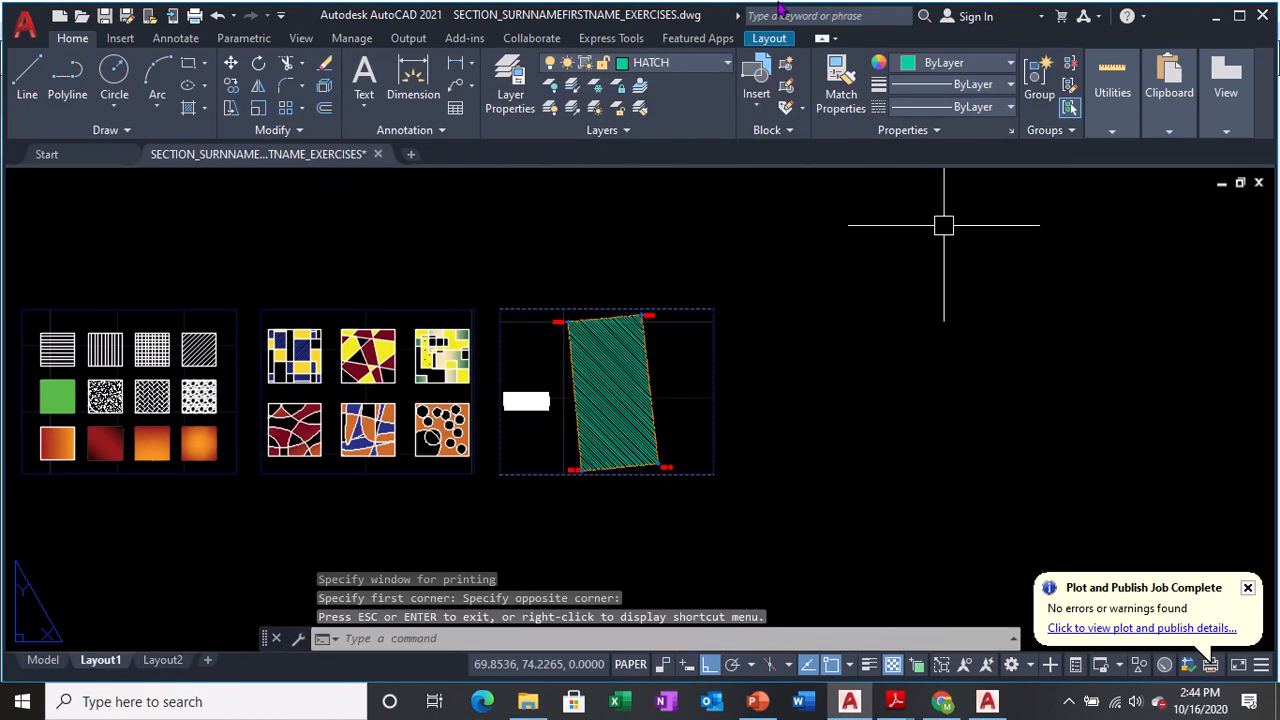
pyautogui.moveTo(829, 8)
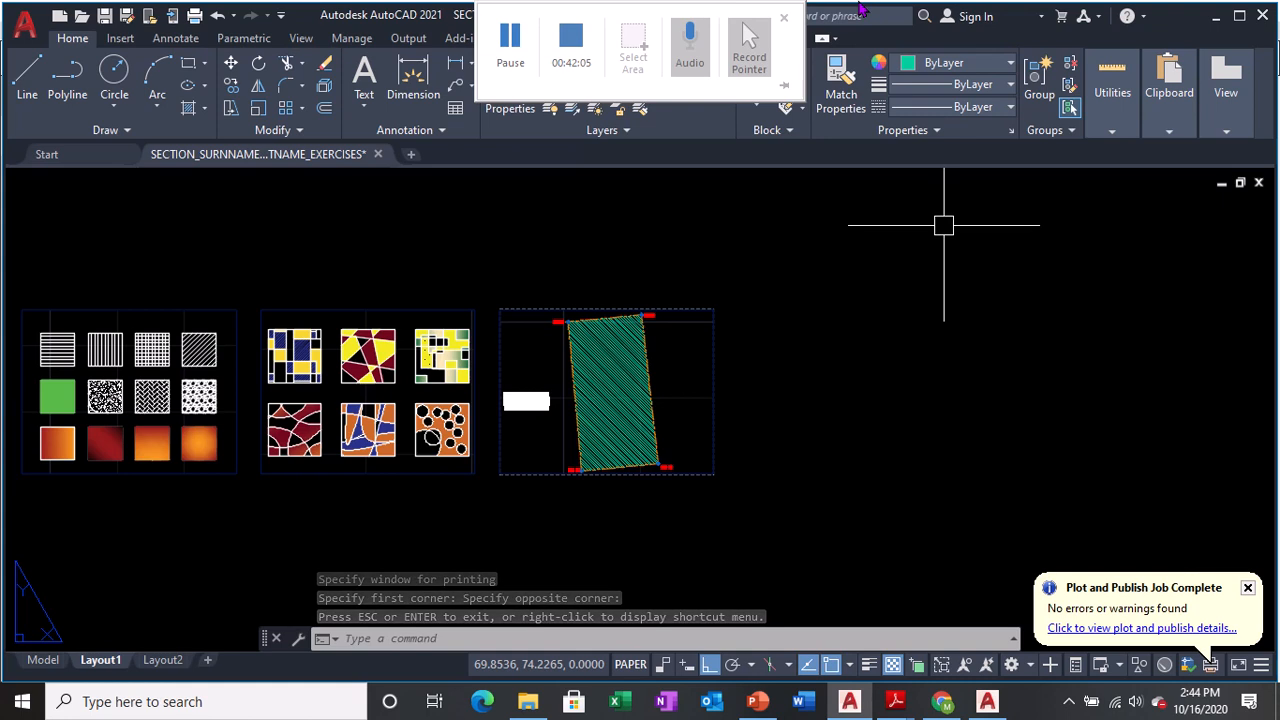